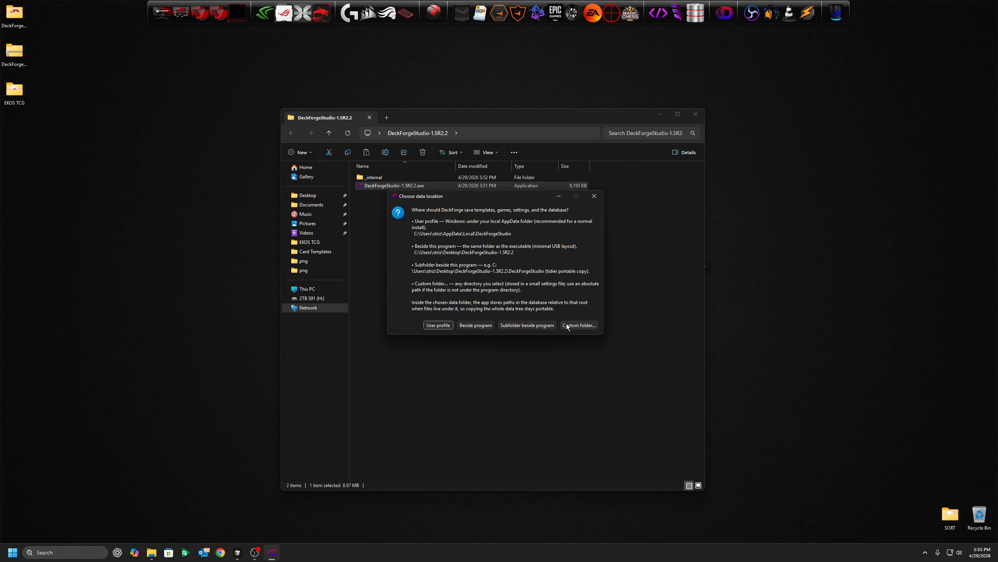
Store the DeckForge data in a subfolder beside the program and dismiss the confirmation and welcome notices
click(519, 325)
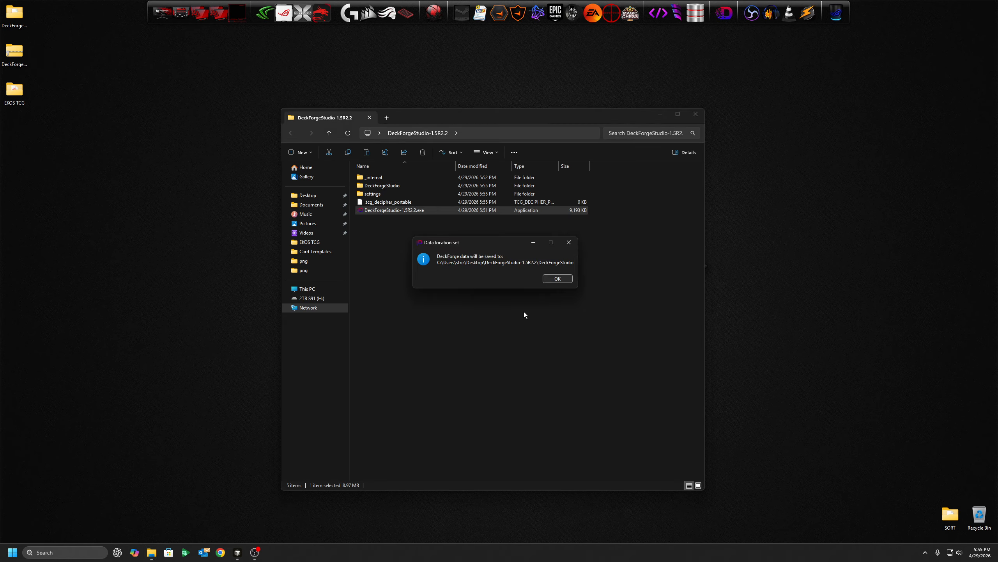
click(557, 279)
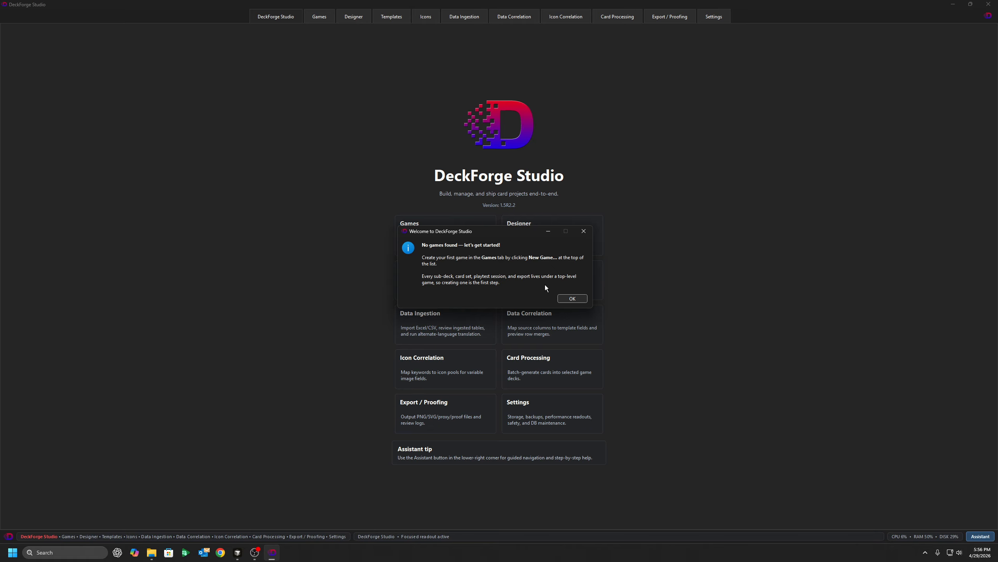
click(577, 299)
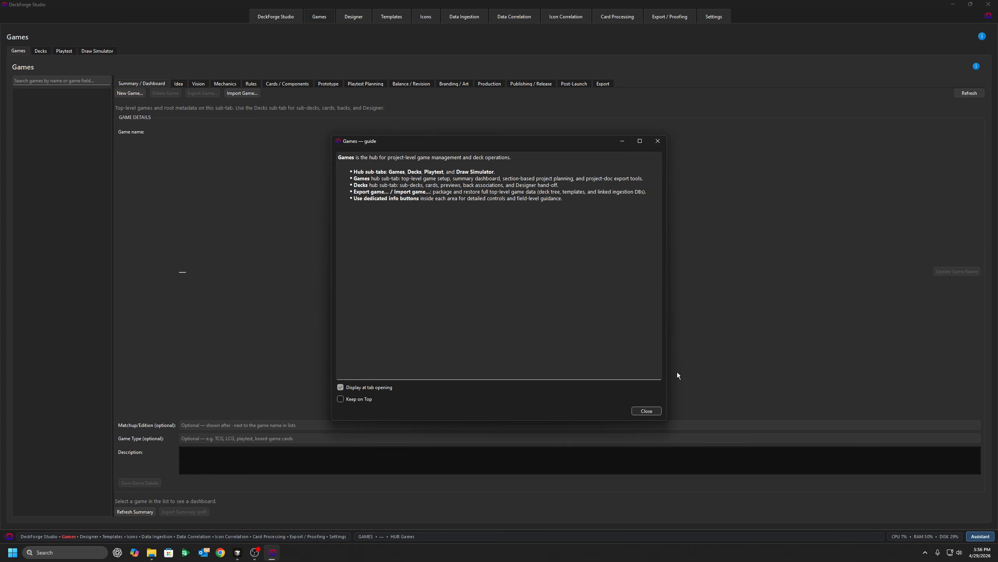
Close the Games guide and create a new game named EKOS
click(646, 410)
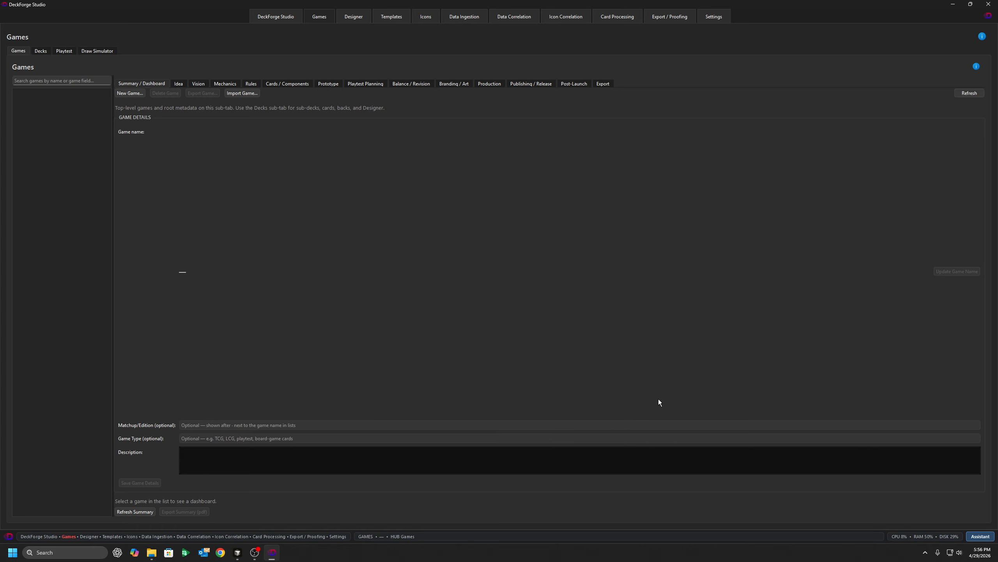
click(132, 94)
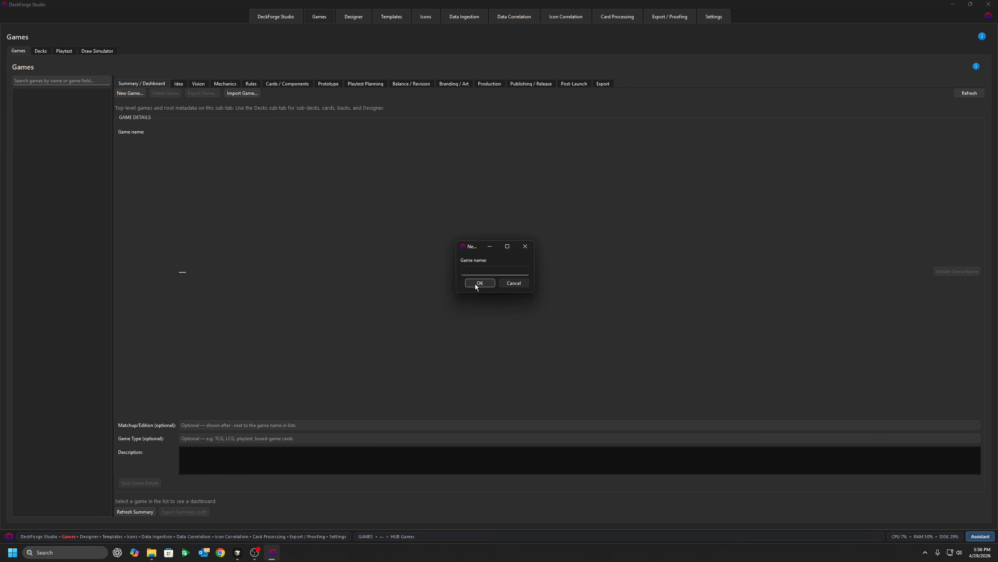
text(EKOS)
click(484, 284)
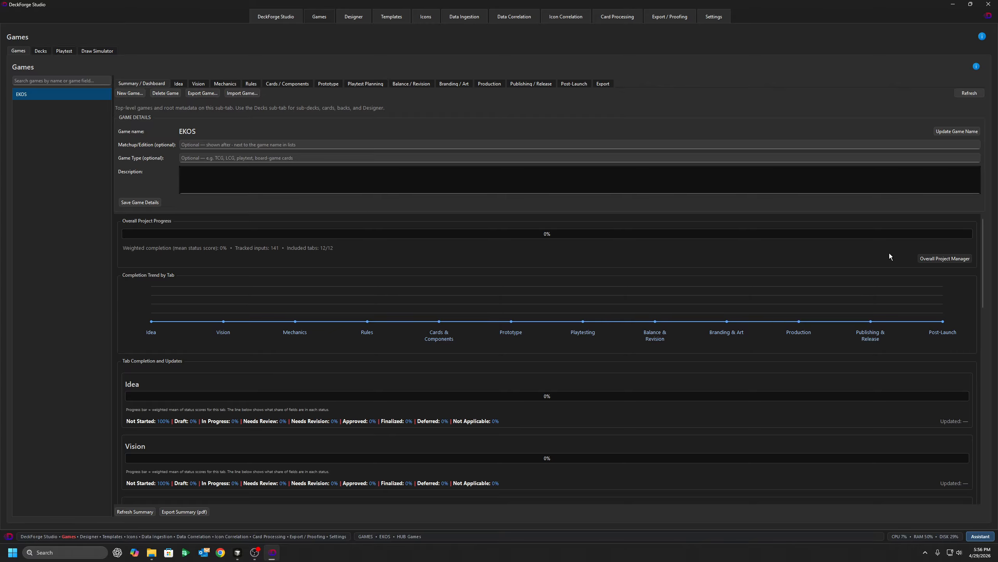
Exclude Branding Art, Production, Publishing Release and Post-Launch from the overall project completion tracking
click(944, 258)
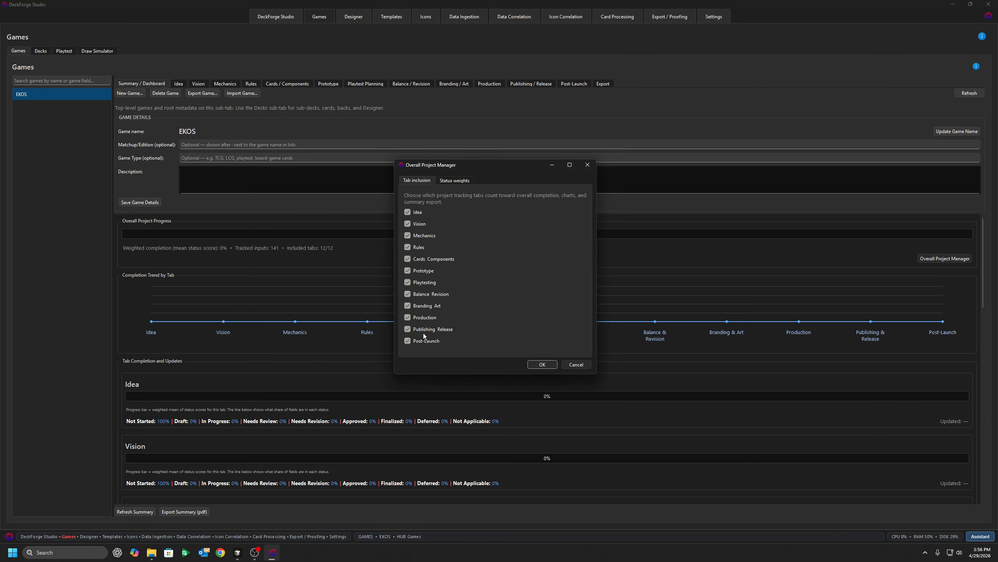
click(408, 329)
click(407, 316)
click(551, 366)
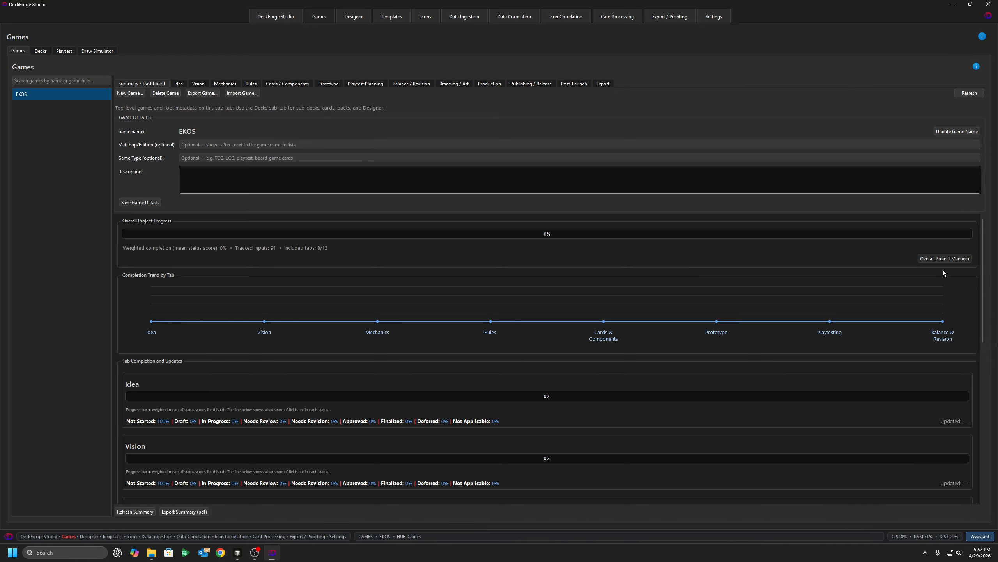
Review the status weights in the Overall Project Manager and close it without changing any weight
click(955, 260)
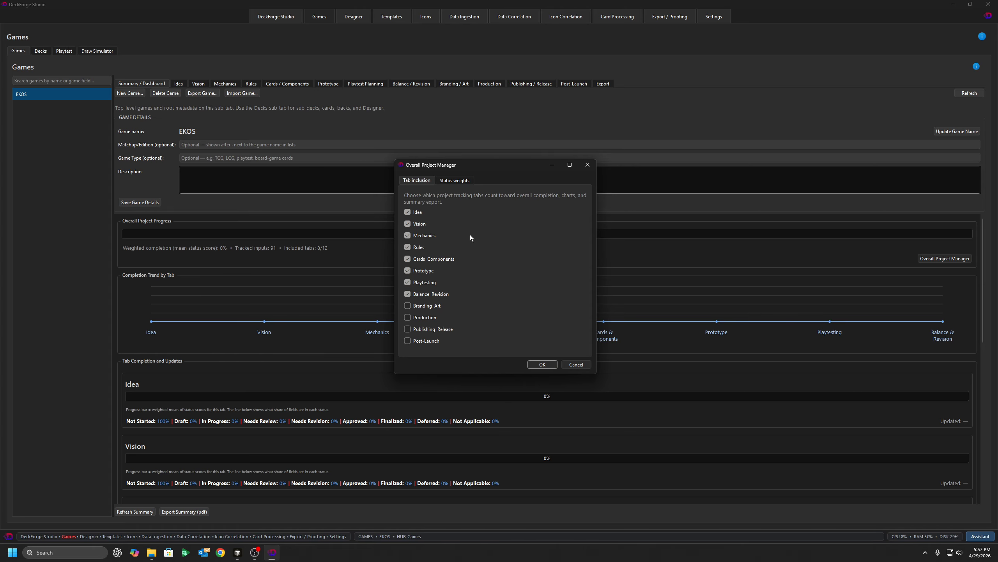
click(462, 184)
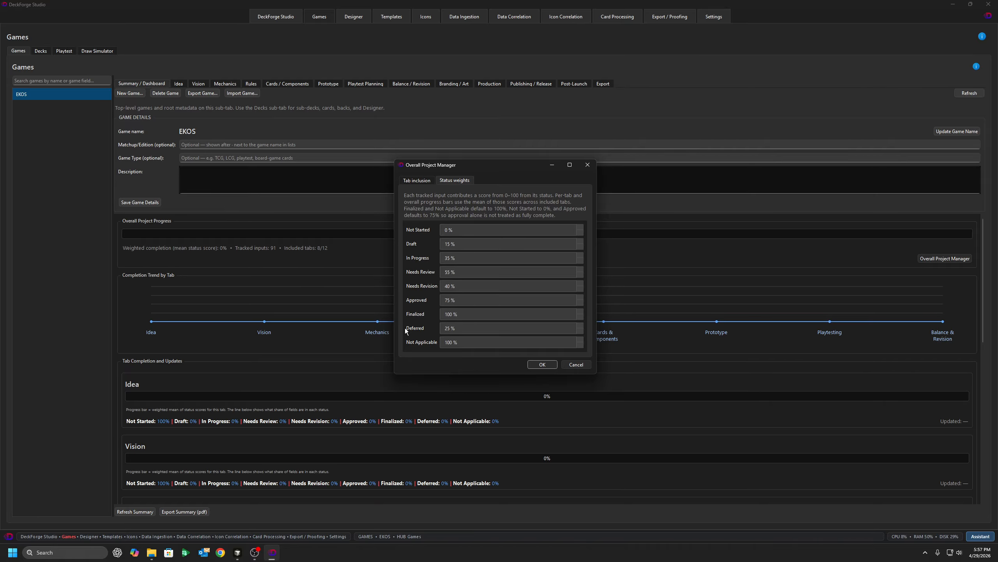
click(538, 364)
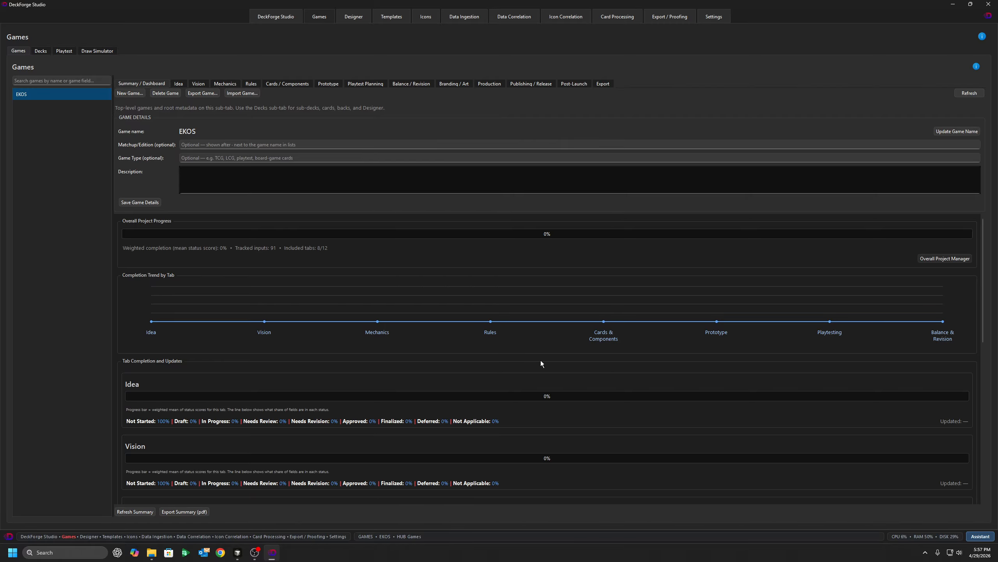
Look through the EKOS project tracking sections from Idea to Export, then return to the summary dashboard
click(178, 84)
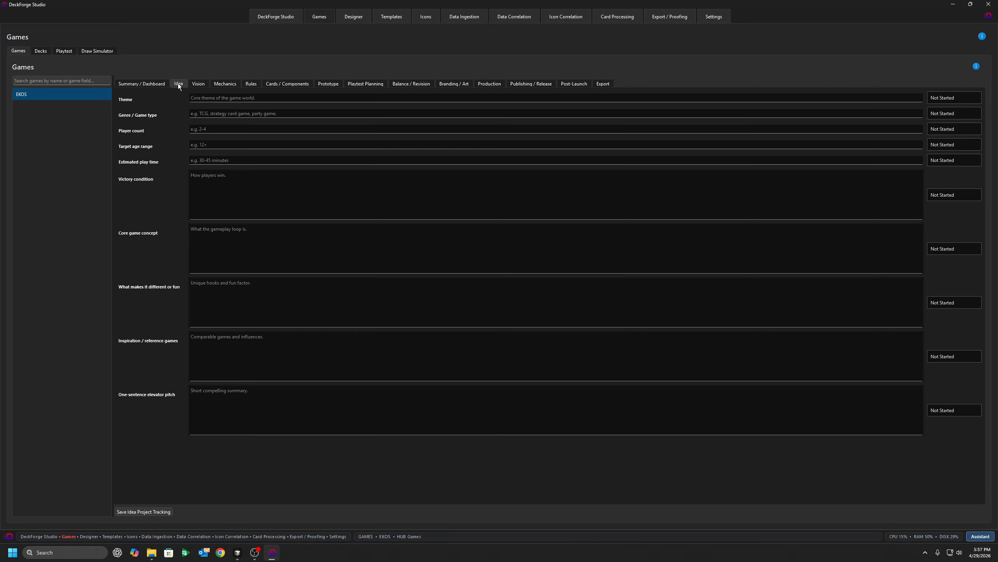
click(202, 83)
click(226, 84)
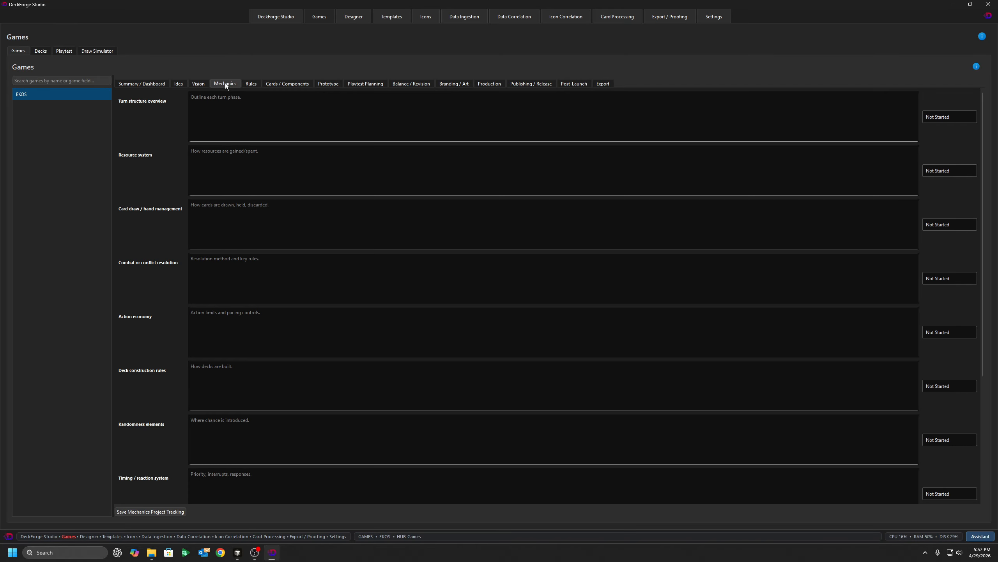
click(252, 84)
click(304, 83)
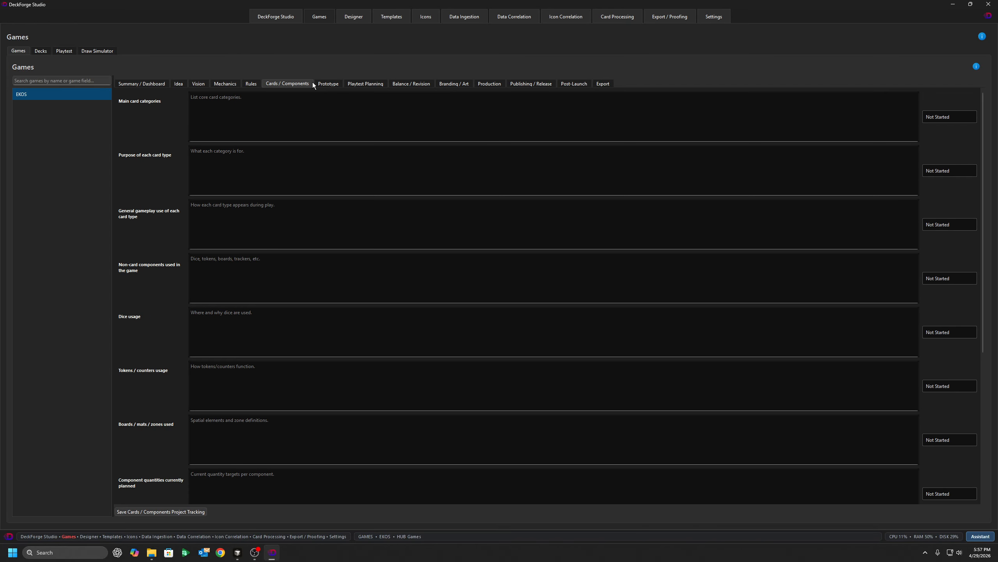
click(334, 82)
click(361, 83)
click(398, 84)
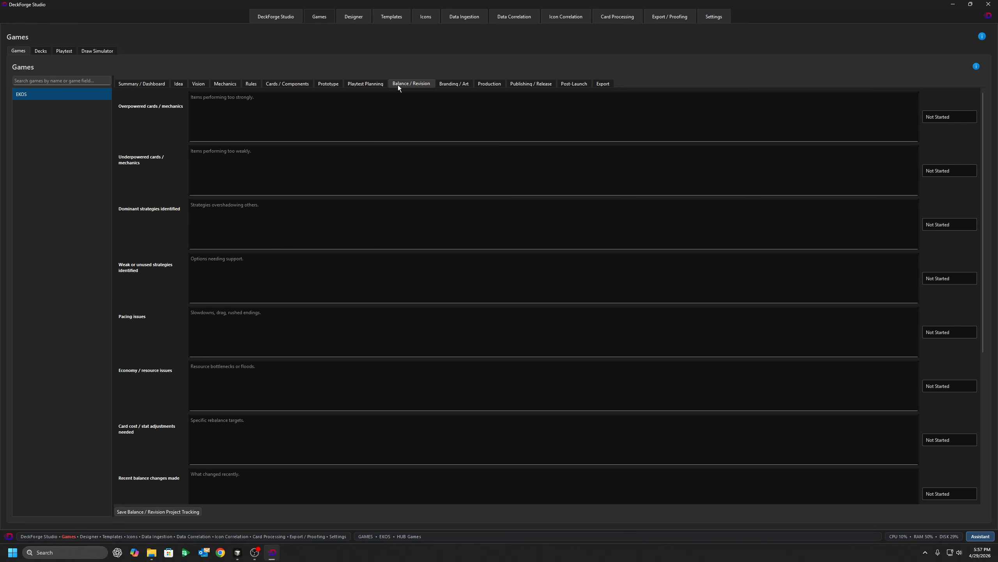
click(444, 85)
click(484, 84)
click(515, 83)
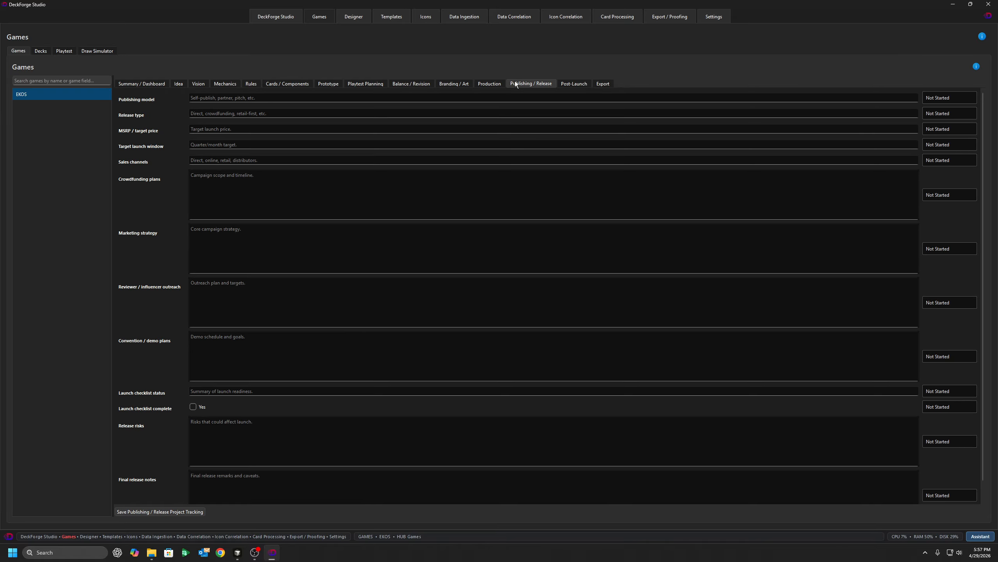
click(564, 84)
click(600, 84)
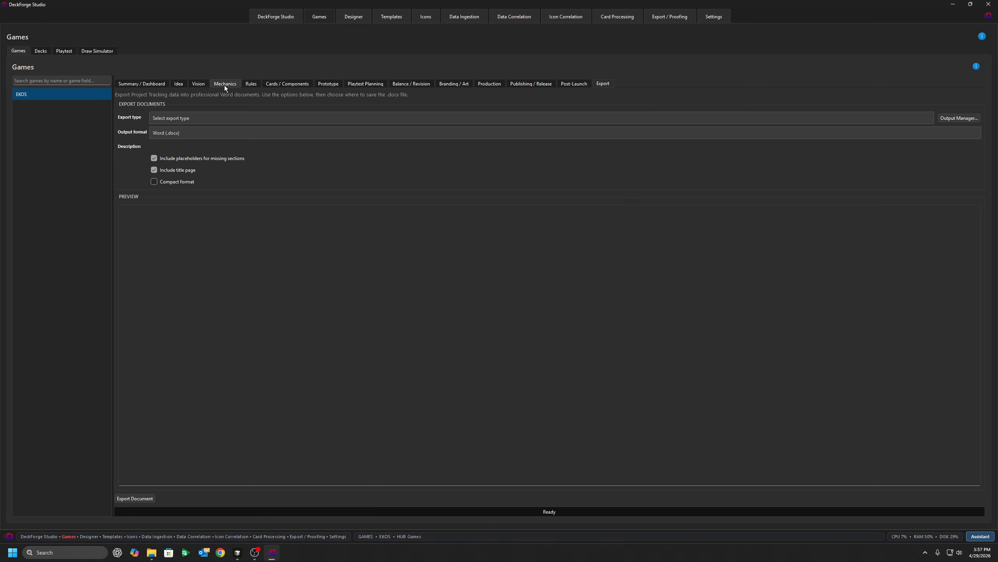
click(148, 83)
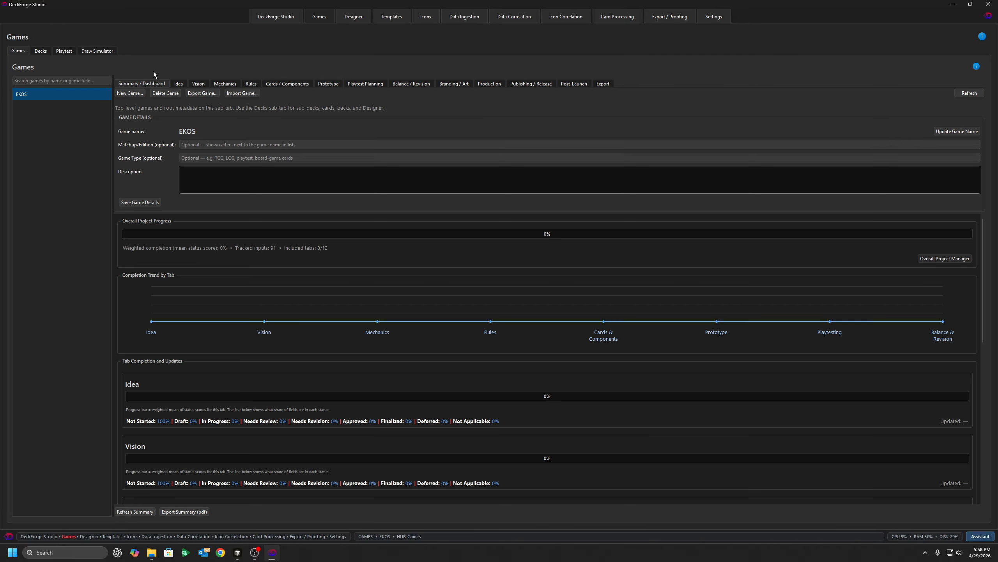
Open the Assistant from the home page, follow its first tour step to the Games area and close the guide
click(276, 17)
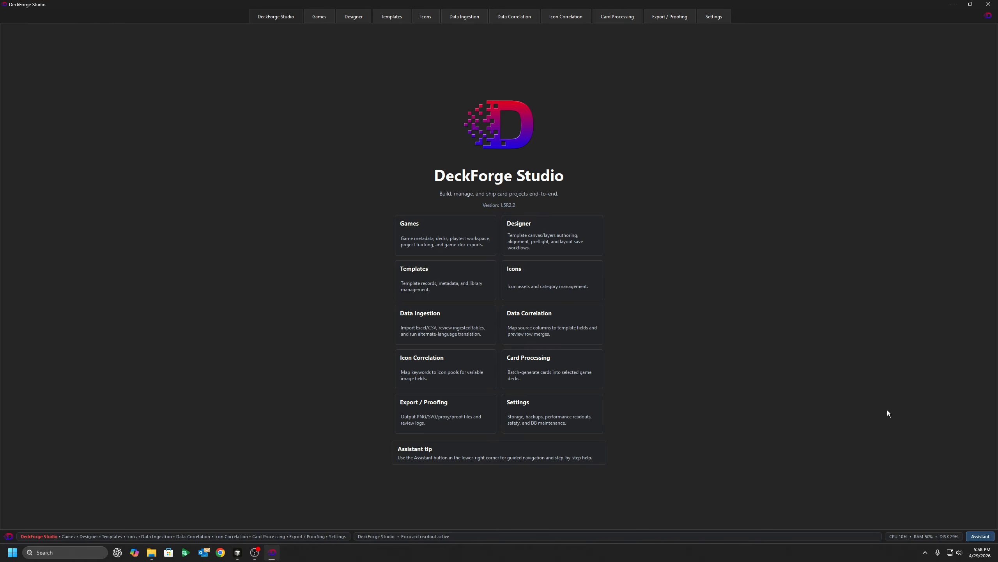
click(980, 535)
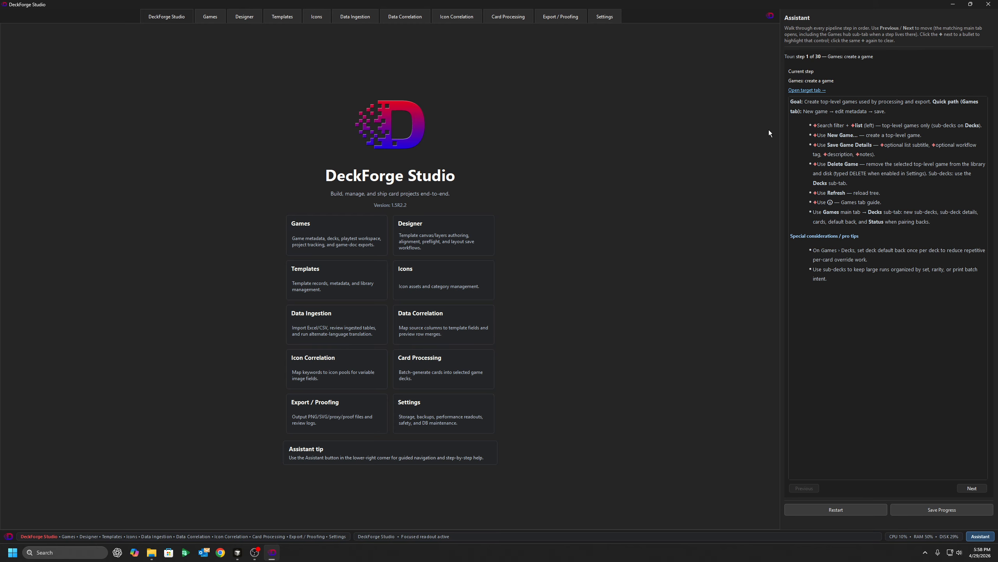
click(800, 90)
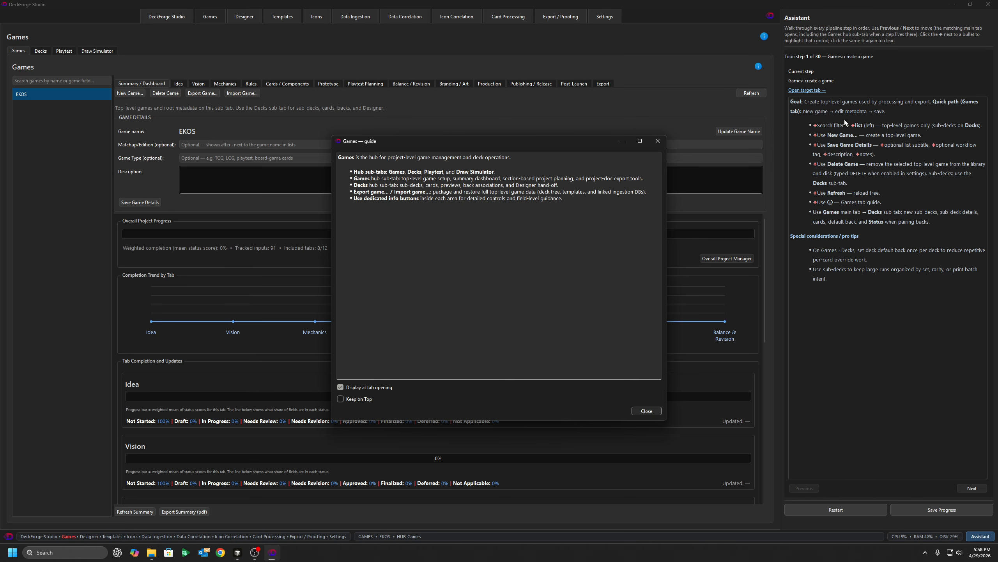
click(647, 411)
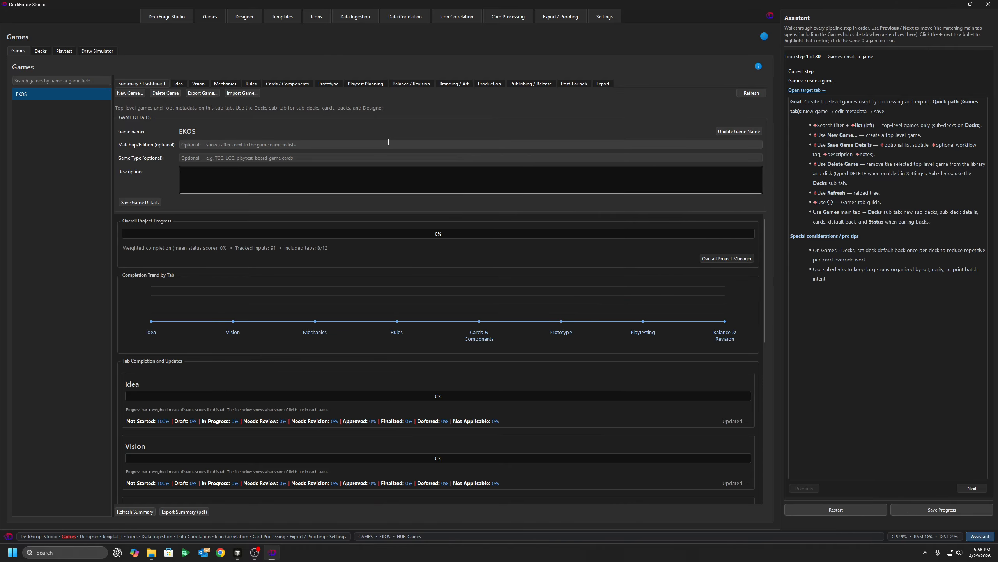
Highlight the game search filter, New Game and Delete Game controls from the Assistant's instructions, then clear the highlight
click(815, 126)
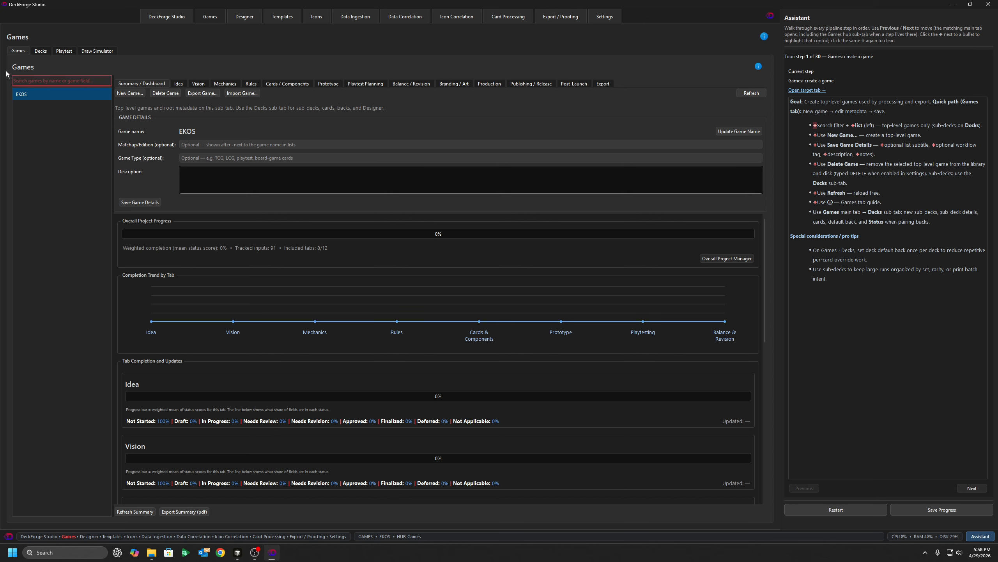
click(815, 135)
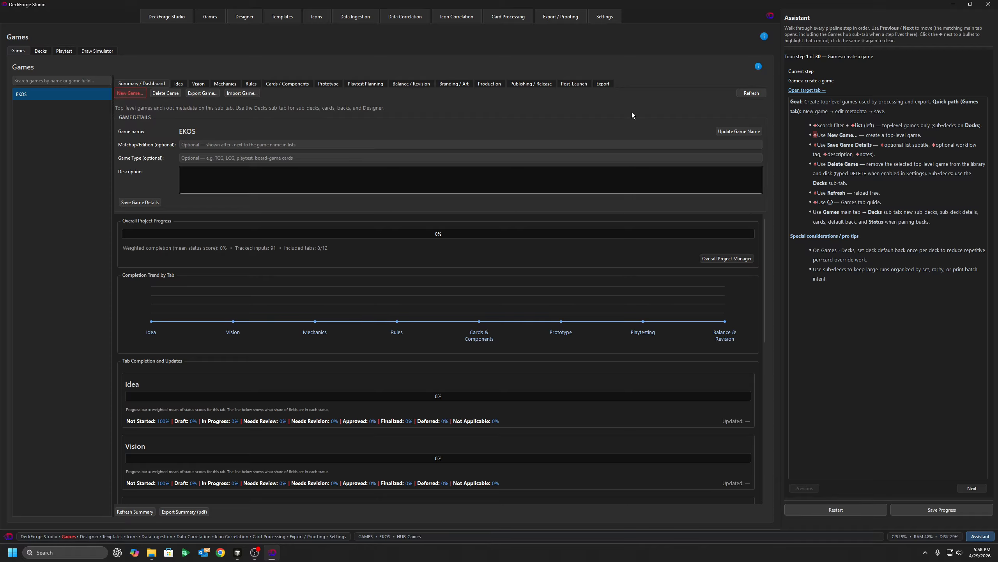
click(815, 135)
click(816, 164)
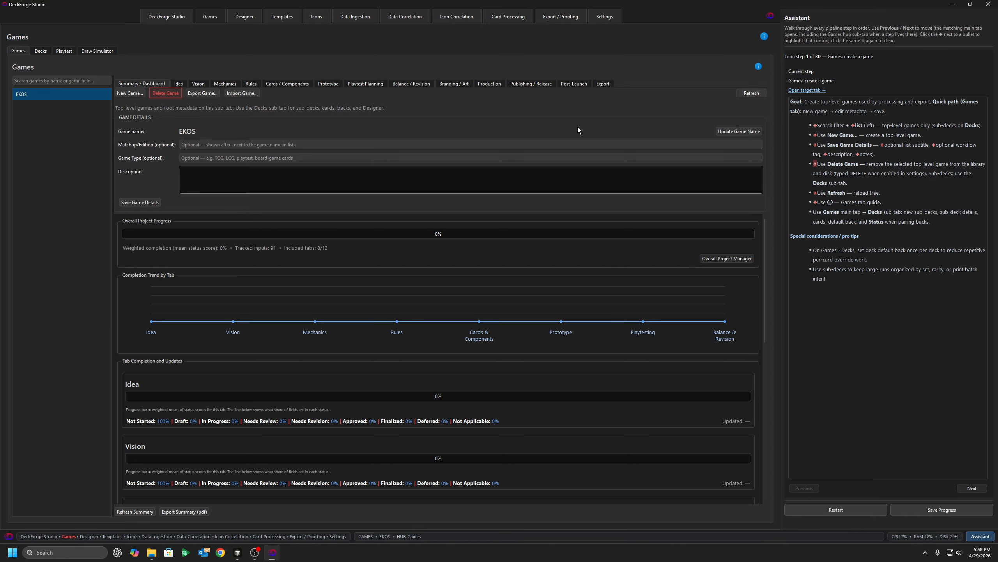
click(816, 165)
Advance the Assistant tour to step 6 on Playtest Decks, close the Decks guide and hide the Assistant
click(967, 490)
click(967, 490)
click(967, 490)
click(967, 490)
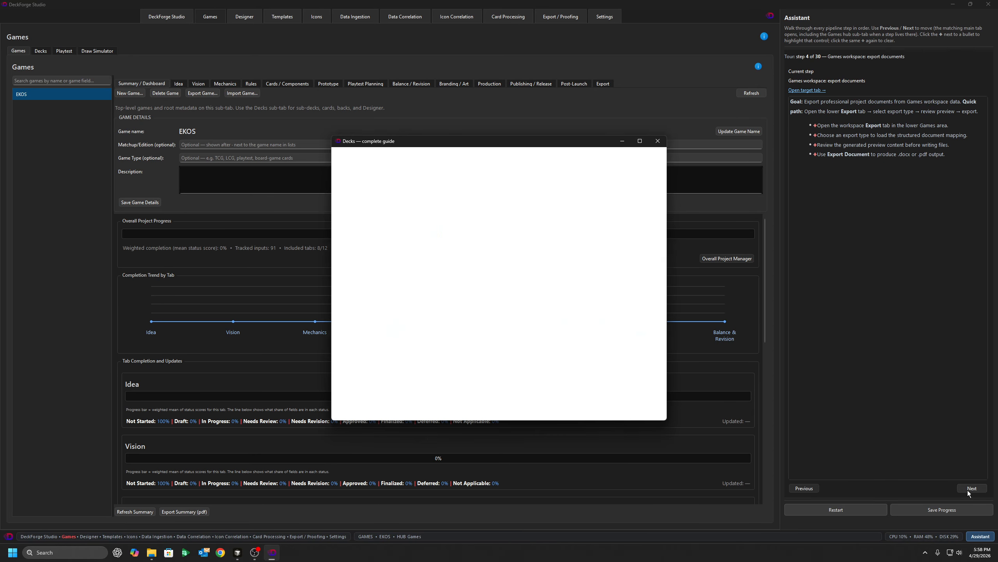
click(967, 490)
click(643, 411)
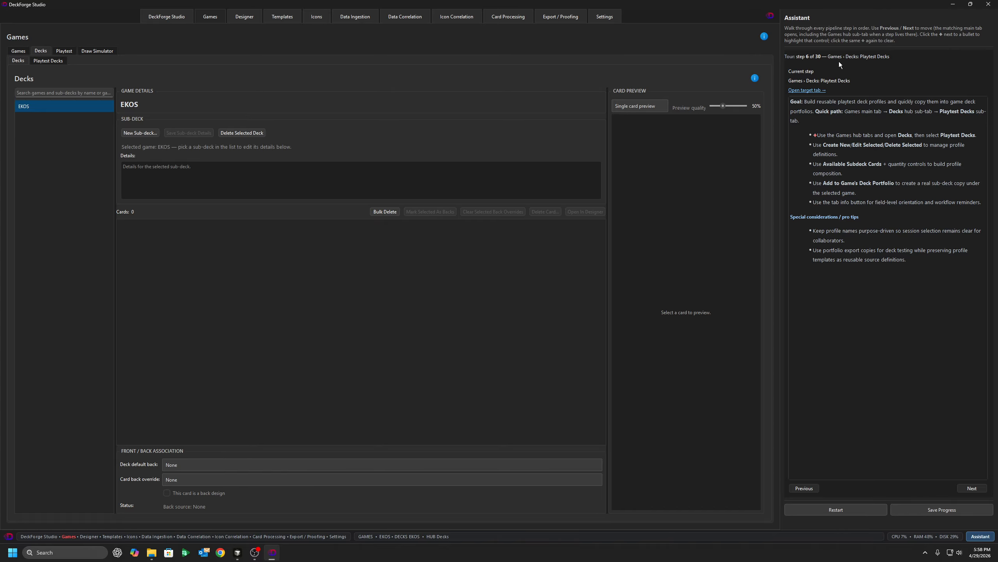
click(980, 536)
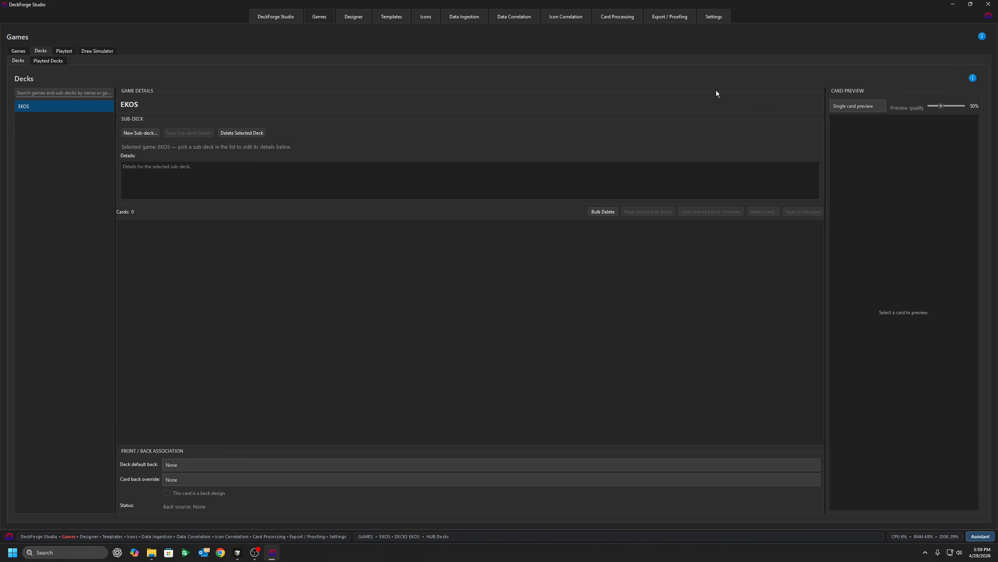
Disable all info popups at tab opening in the application settings
click(713, 17)
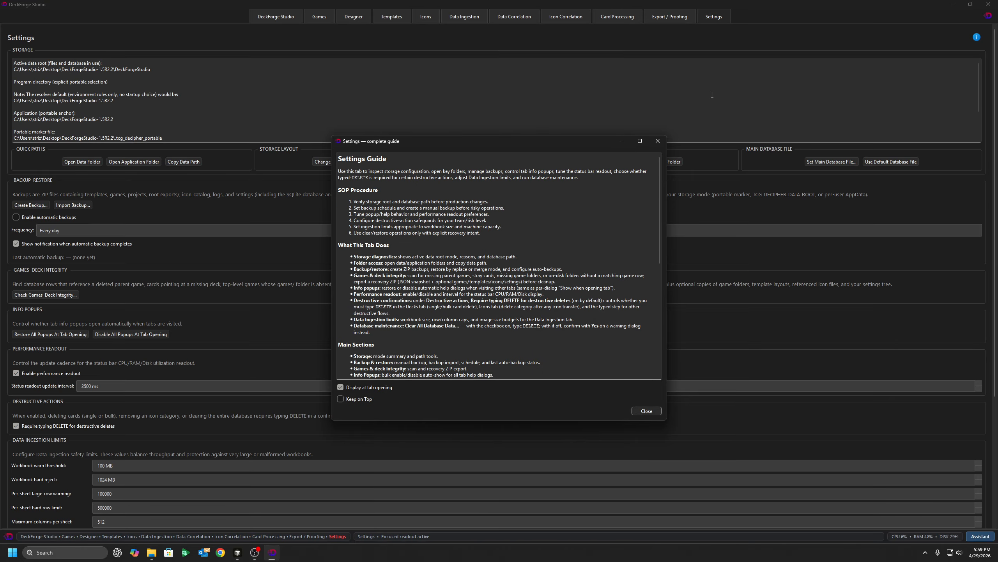
click(646, 411)
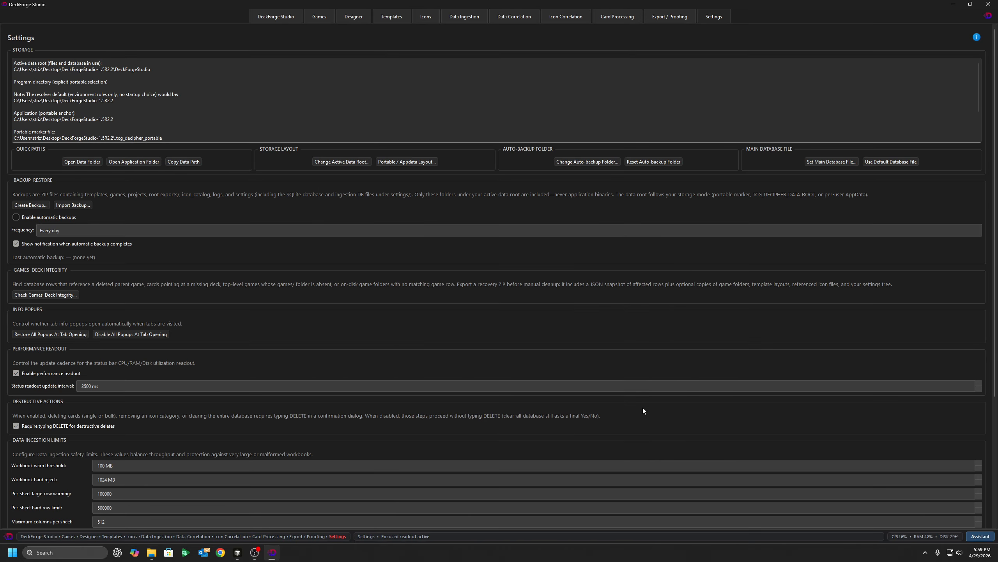
click(133, 338)
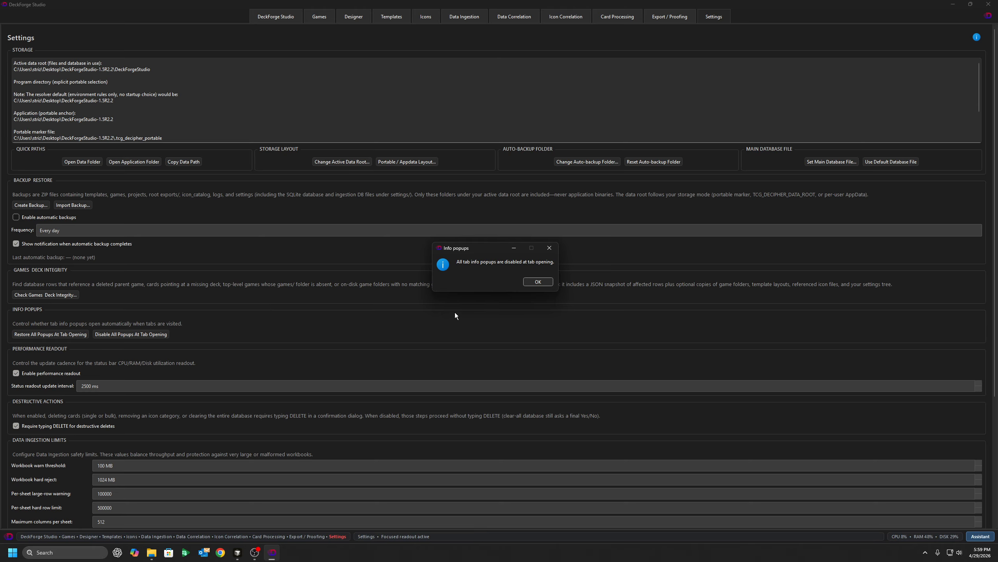
click(538, 281)
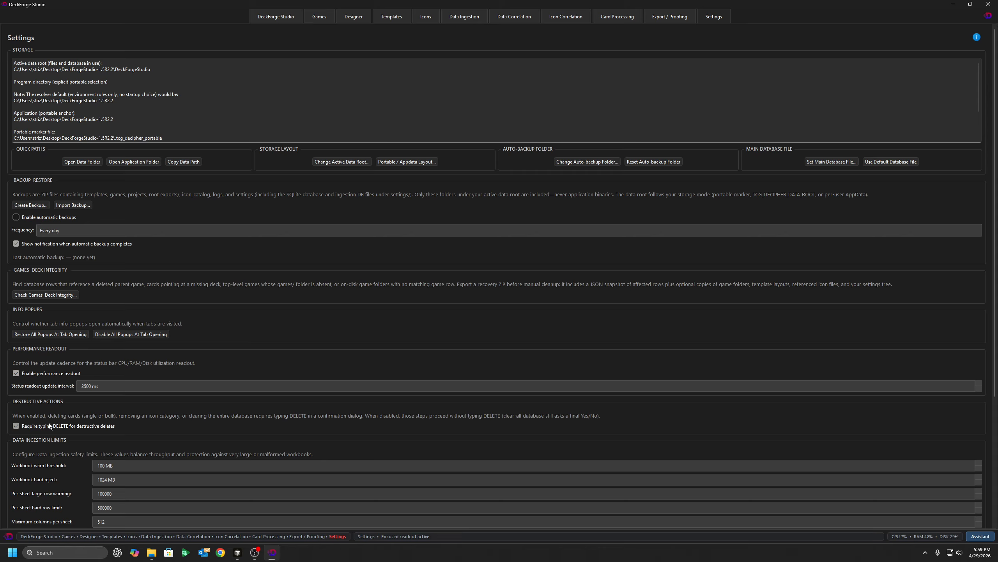
Turn off the requirement to type DELETE for destructive deletes and review the remaining data ingestion and database settings
click(16, 426)
scroll(8, 408, down, 4)
scroll(7, 407, down, 1)
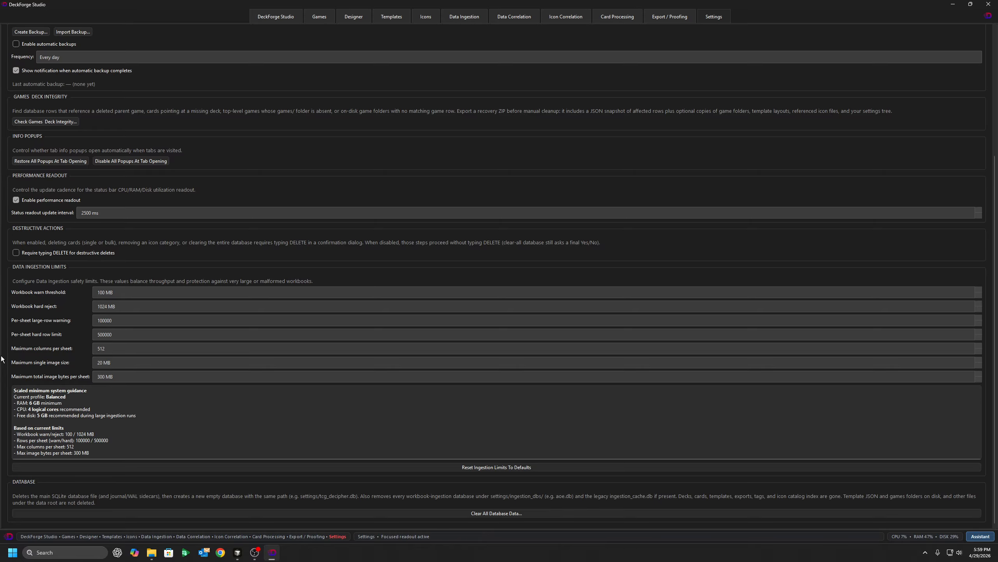
scroll(1, 359, up, 5)
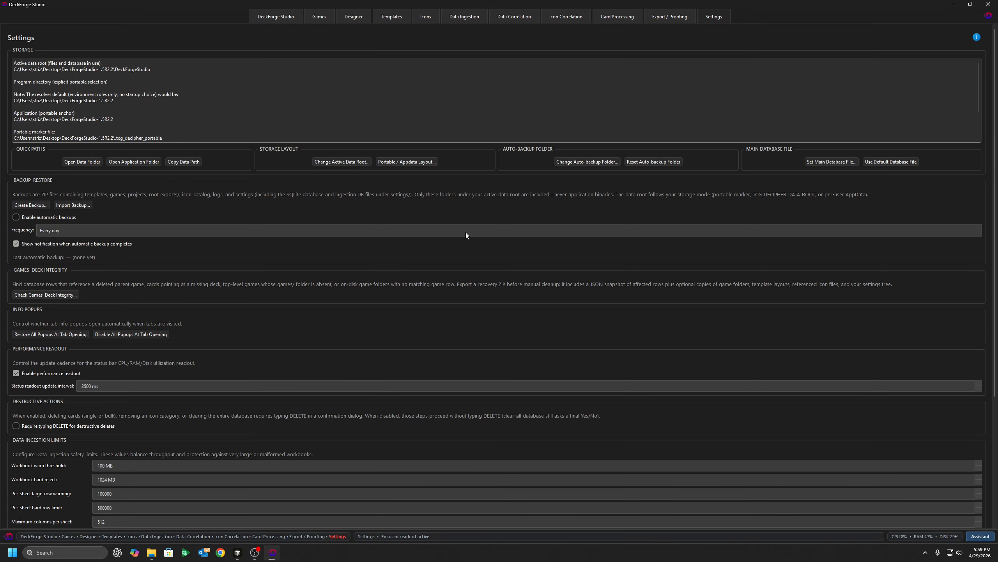
Create a new icon category named Unit Types in the icon library
click(425, 17)
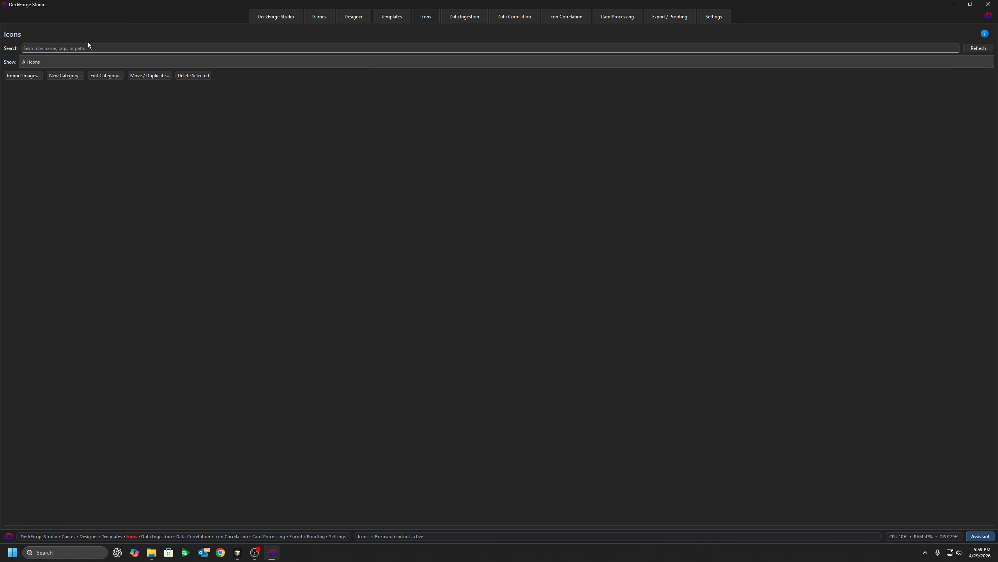
click(68, 64)
click(58, 143)
click(65, 77)
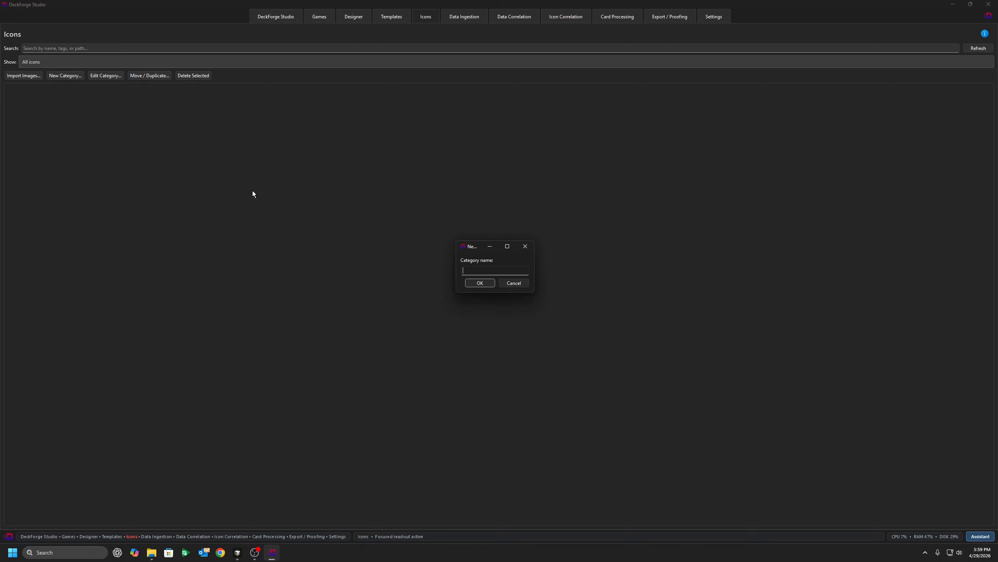
text(Unit Type)
key(Return)
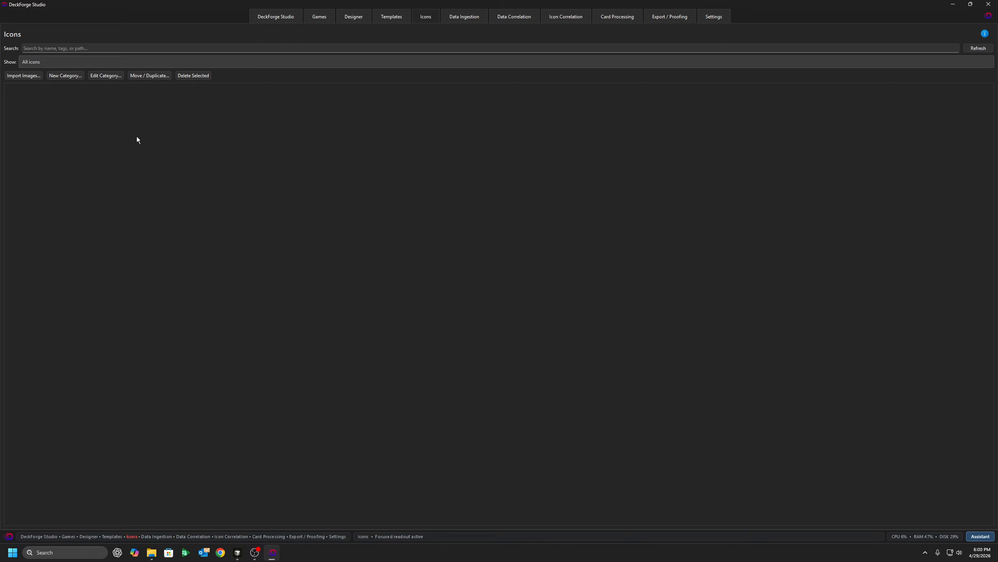
Filter the icon library to show only the Unit Types category
click(63, 64)
click(36, 99)
click(34, 78)
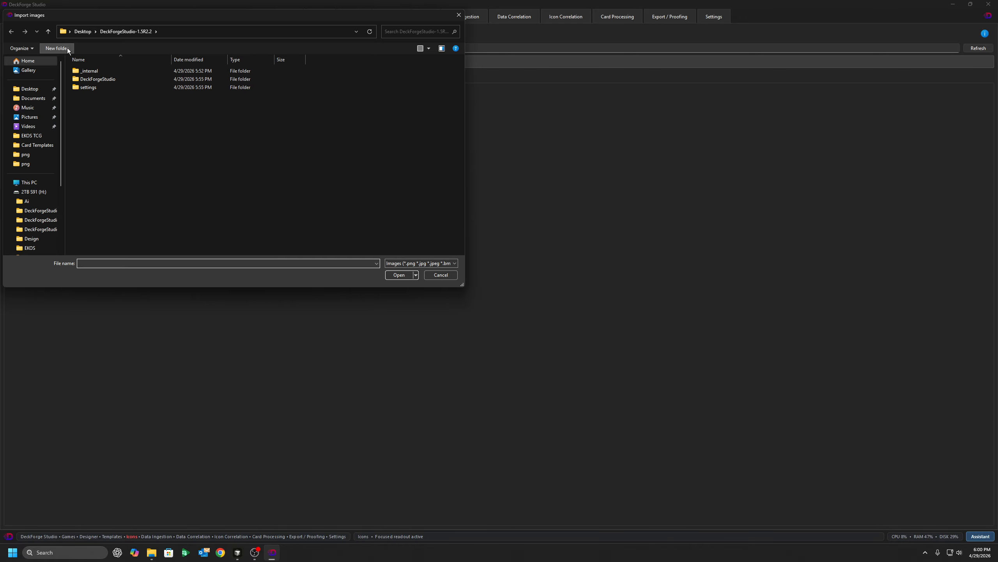
click(452, 276)
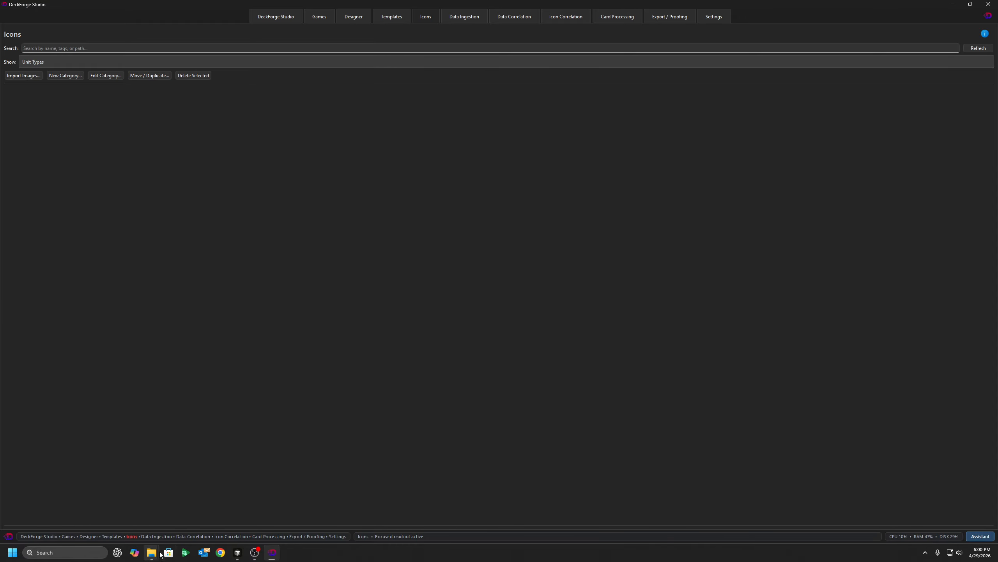
In File Explorer, copy the EKOS TCG folder from the Desktop into the projects folder inside DeckForgeStudio-1.5R2.2\DeckForgeStudio
mouse_move(151, 553)
click(231, 523)
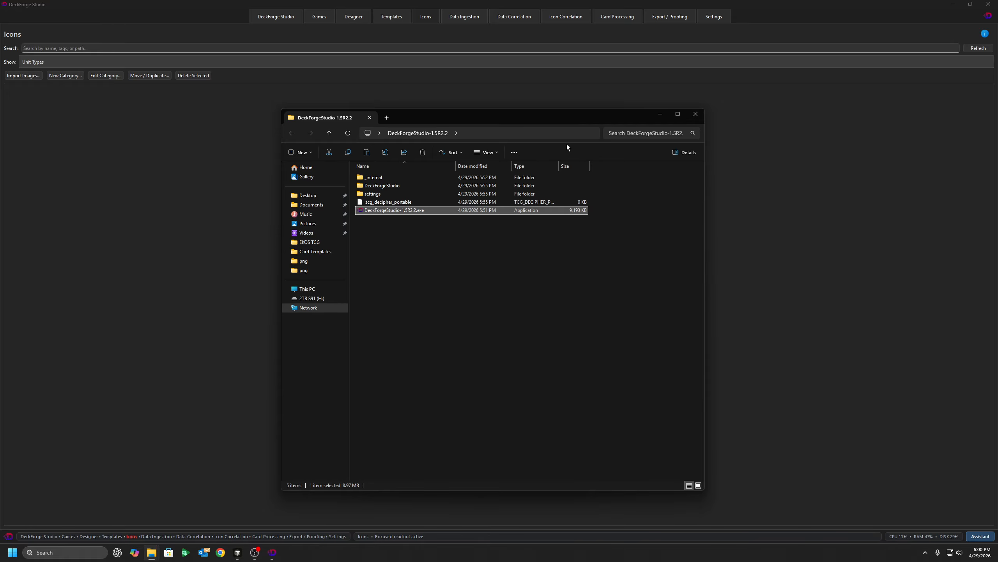
click(387, 119)
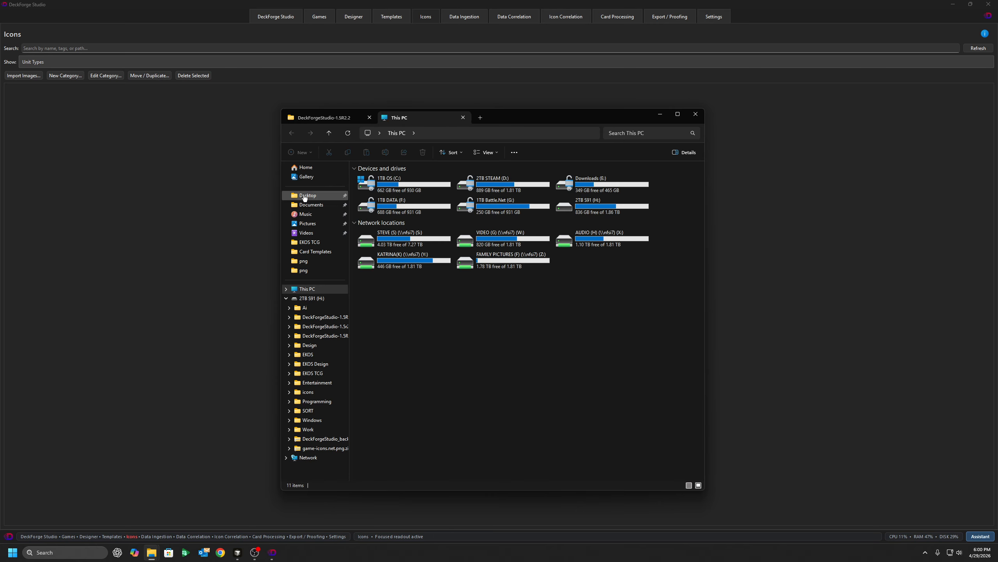
click(293, 198)
click(390, 186)
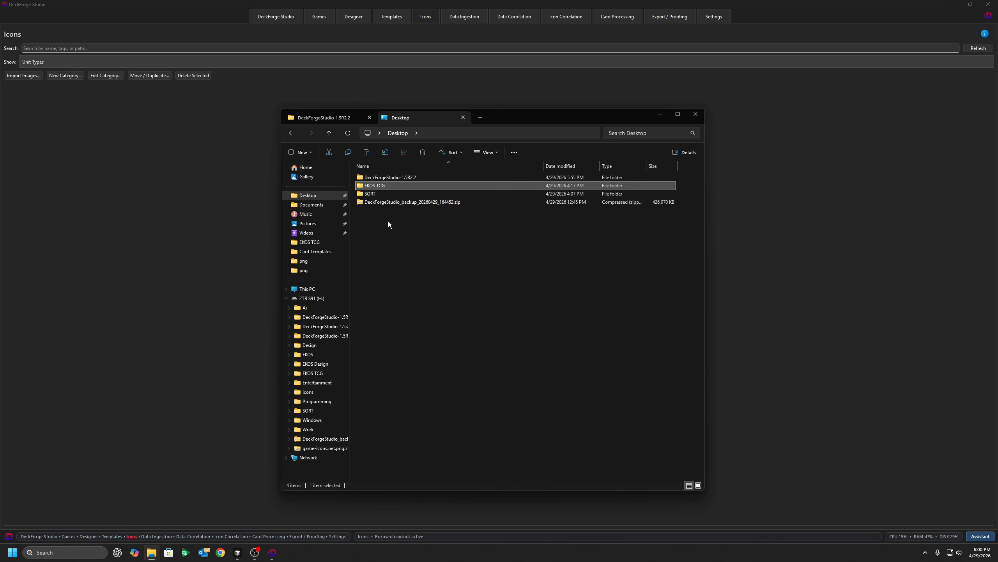
click(325, 117)
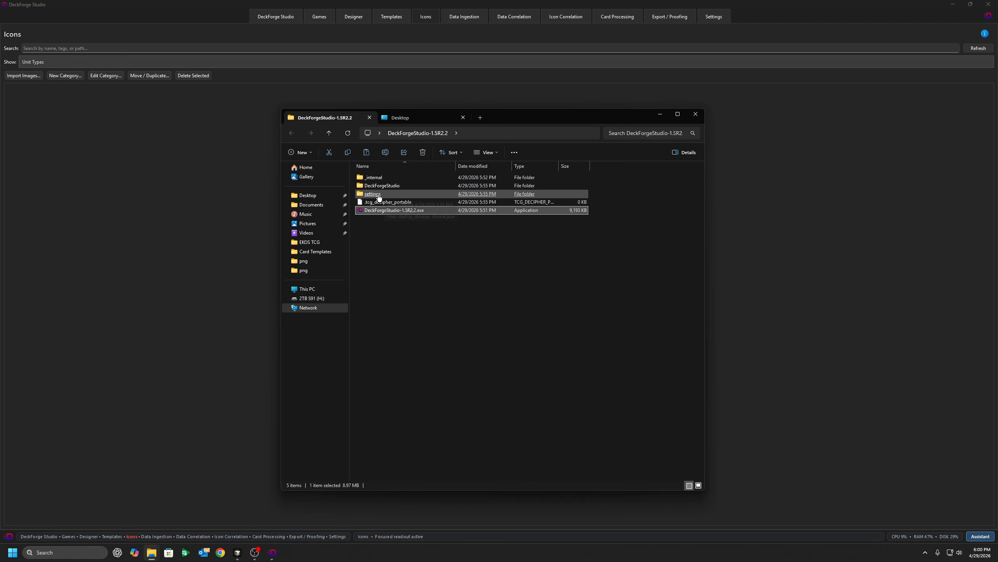
double_click(381, 186)
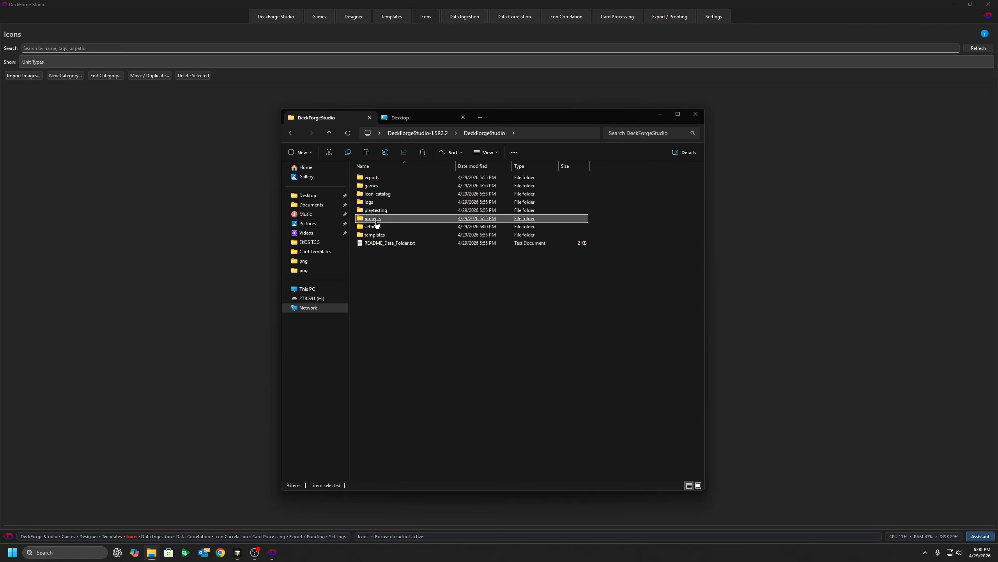
double_click(375, 219)
key(ctrl+v)
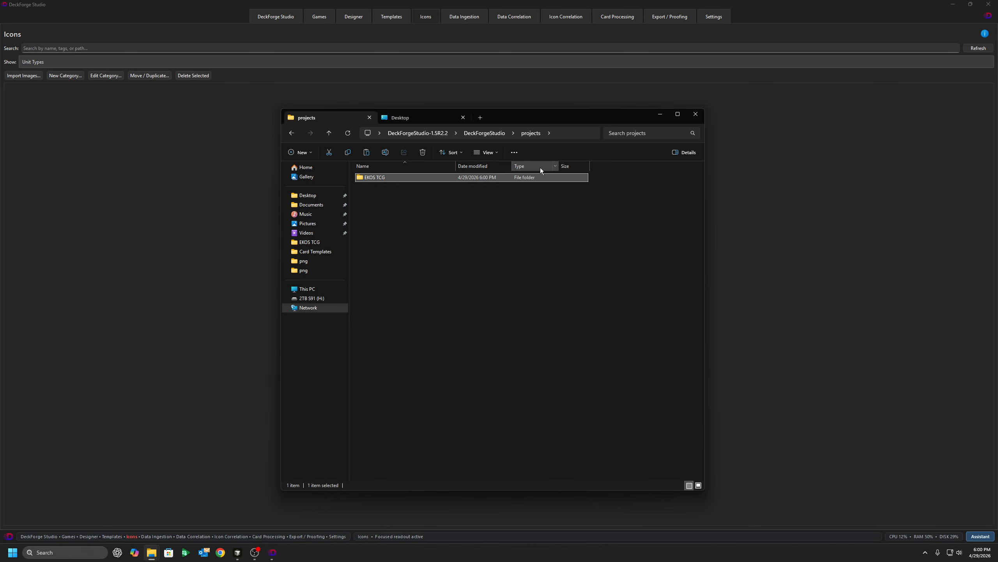
click(703, 117)
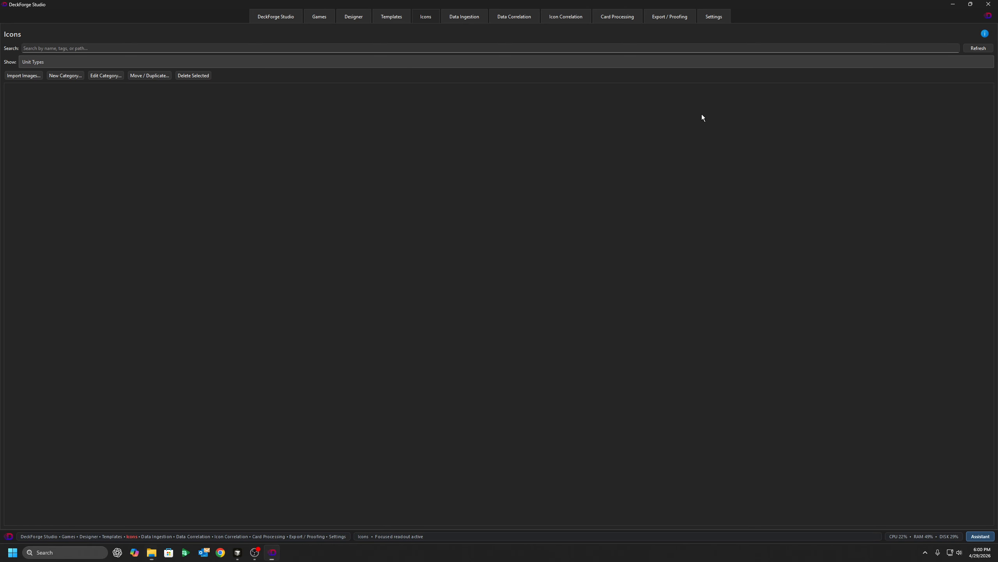
Start an image import and browse to the DeckForgeStudio\projects\EKOS TCG\Artwork\ID Emblems folder
click(22, 76)
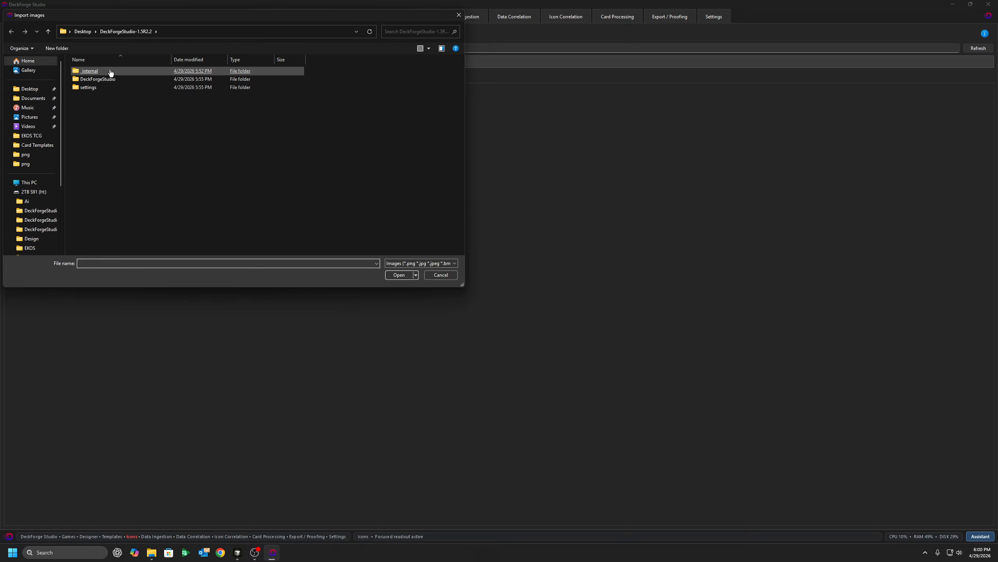
double_click(101, 83)
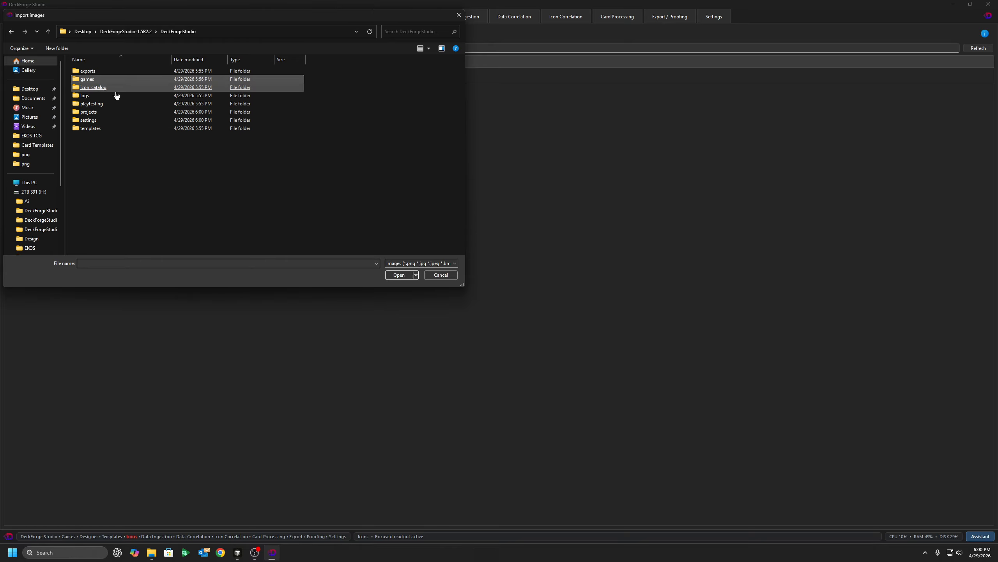
double_click(100, 114)
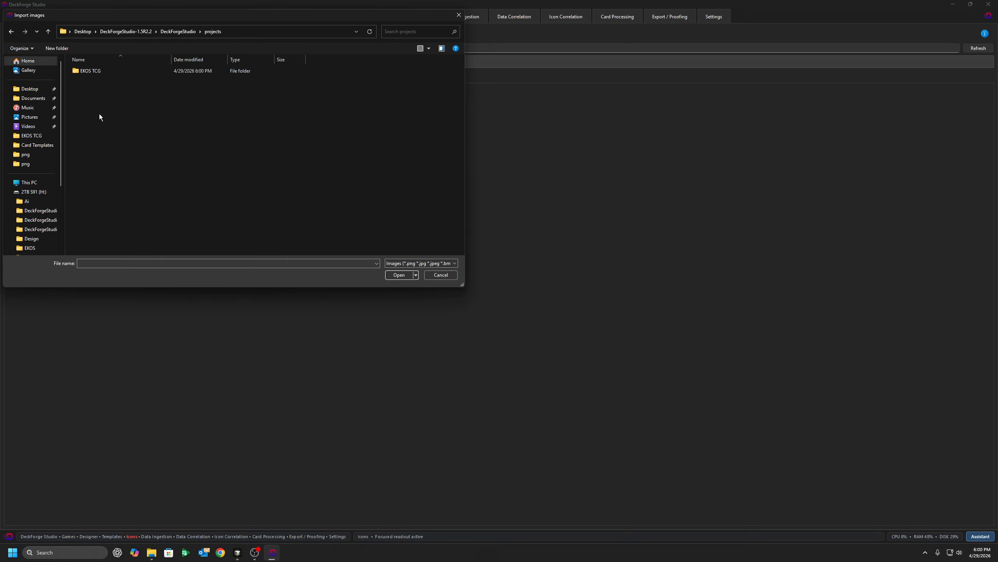
double_click(102, 72)
double_click(104, 79)
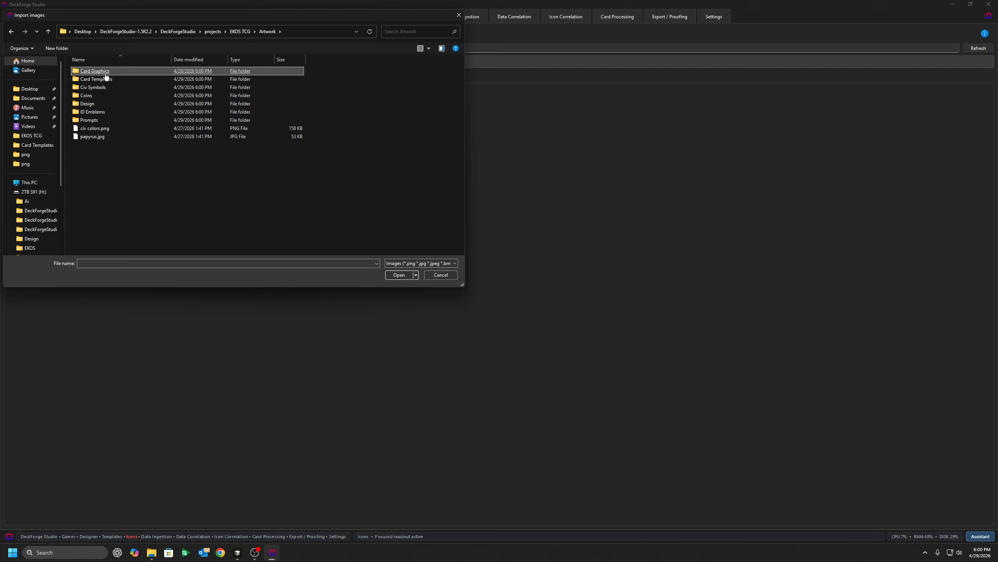
double_click(98, 112)
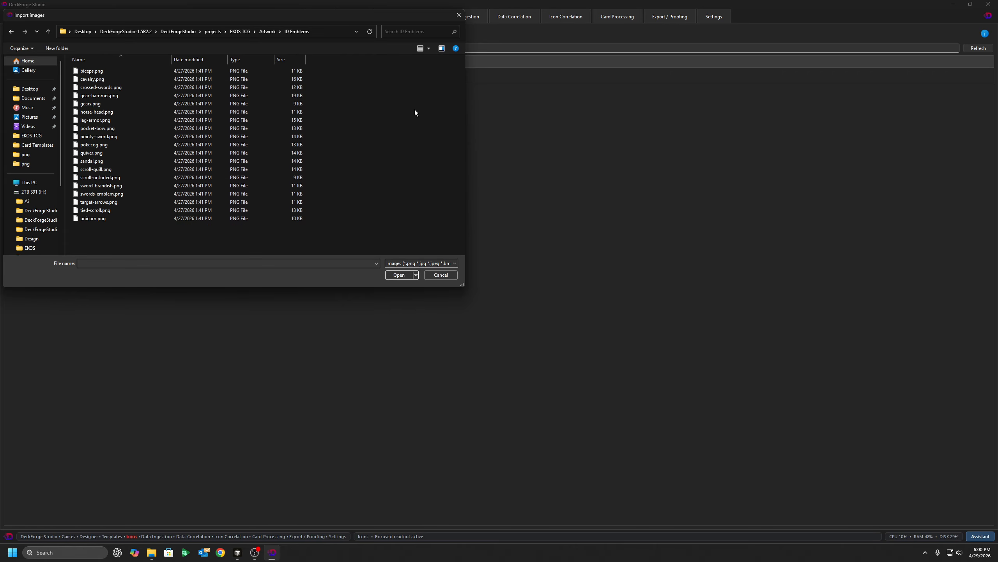
Switch the ID Emblems folder's file listing from details to icon thumbnails
click(93, 79)
right_click(334, 108)
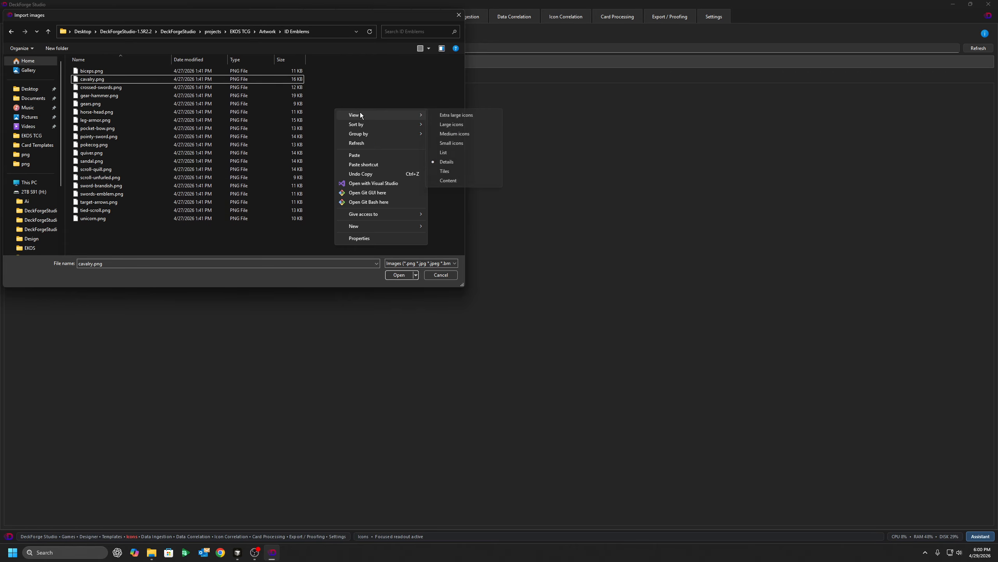
click(380, 106)
right_click(380, 108)
mouse_move(398, 116)
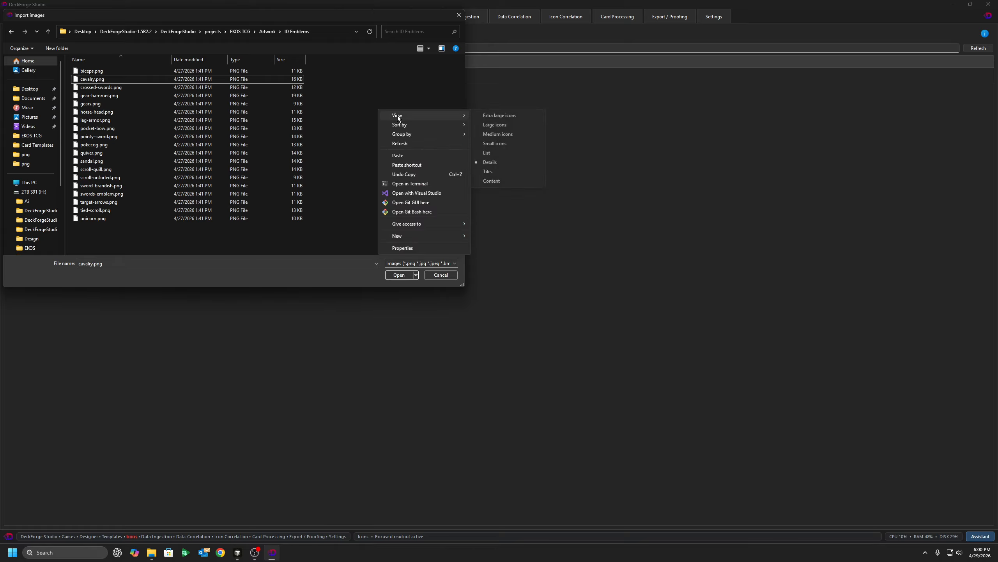
click(491, 132)
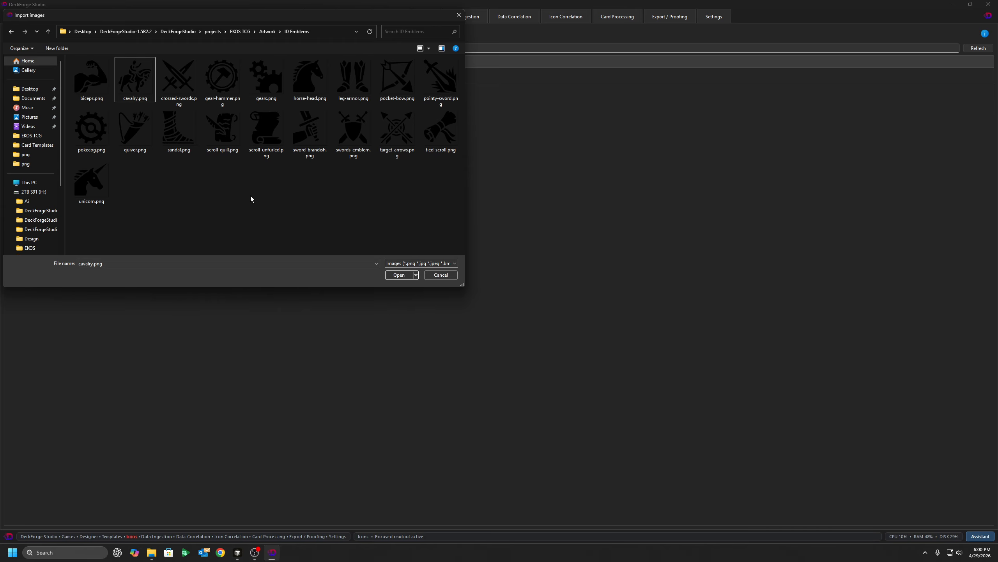
Import horse-head.png, sandal.png and target-arrows.png into the Unit Types category
click(314, 79)
ctrl+click(175, 132)
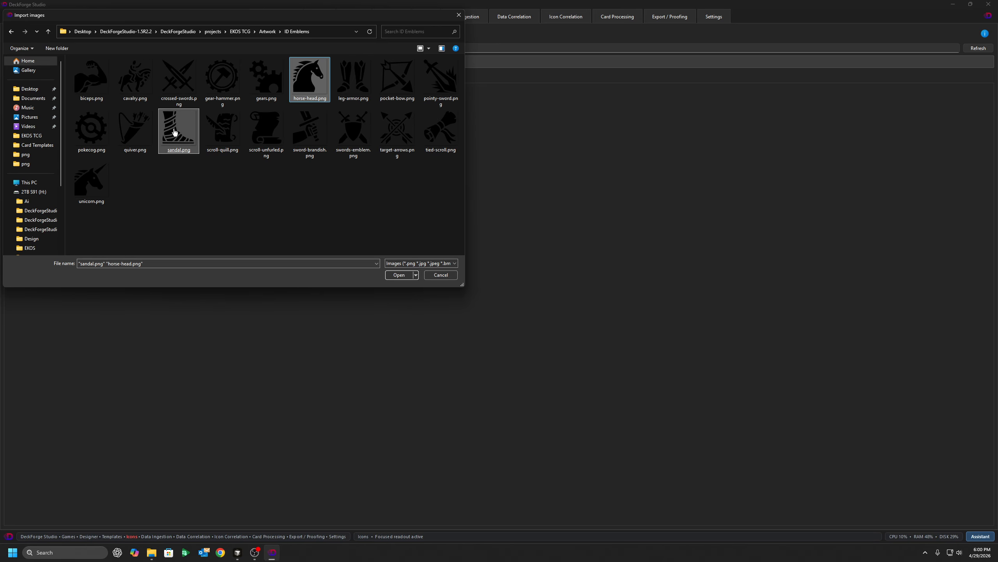
ctrl+click(395, 128)
click(399, 275)
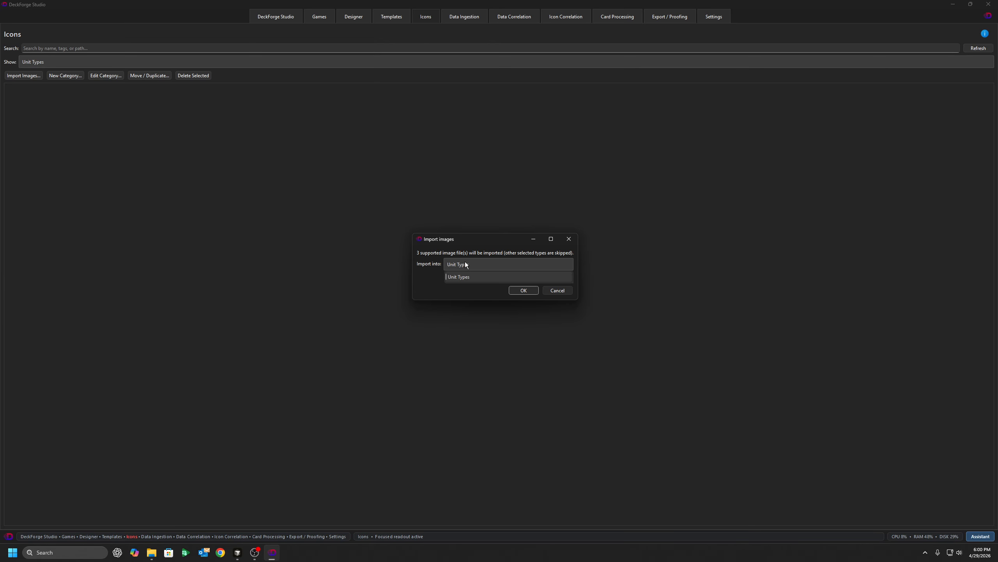
click(524, 290)
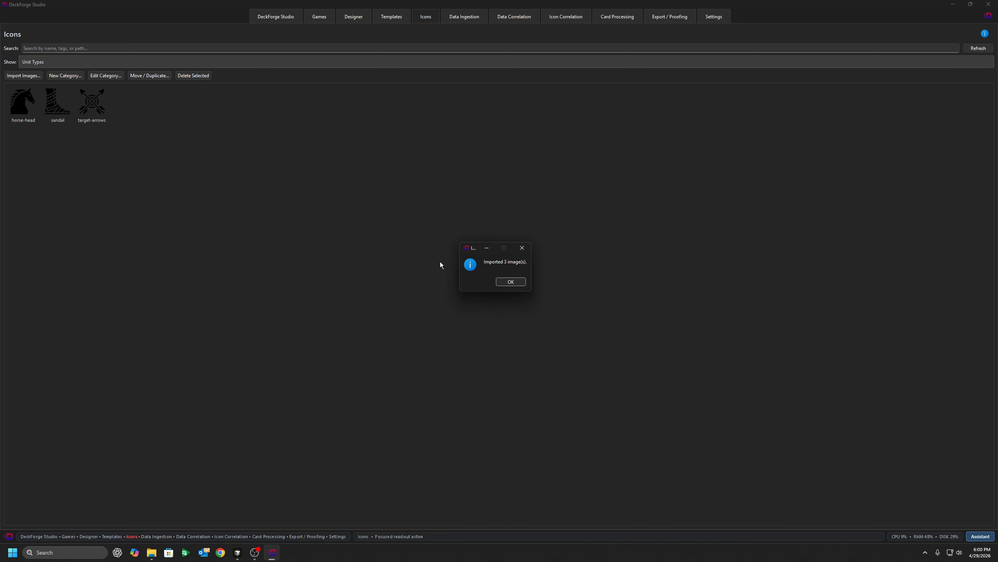
click(510, 282)
Check the icon library under All icons and Uncategorized, and return to the Unit Types category
click(32, 61)
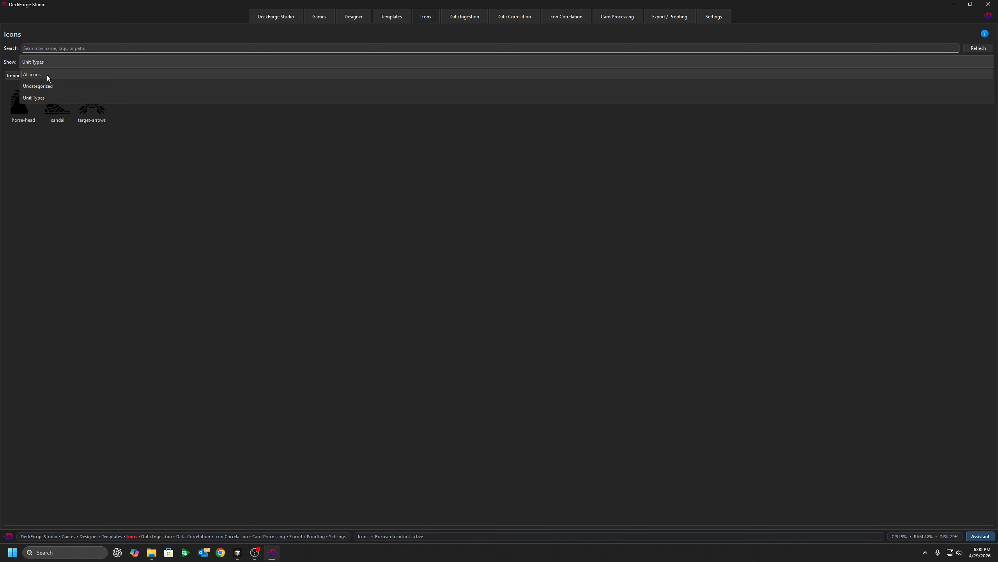
click(47, 75)
click(57, 64)
click(51, 86)
click(48, 61)
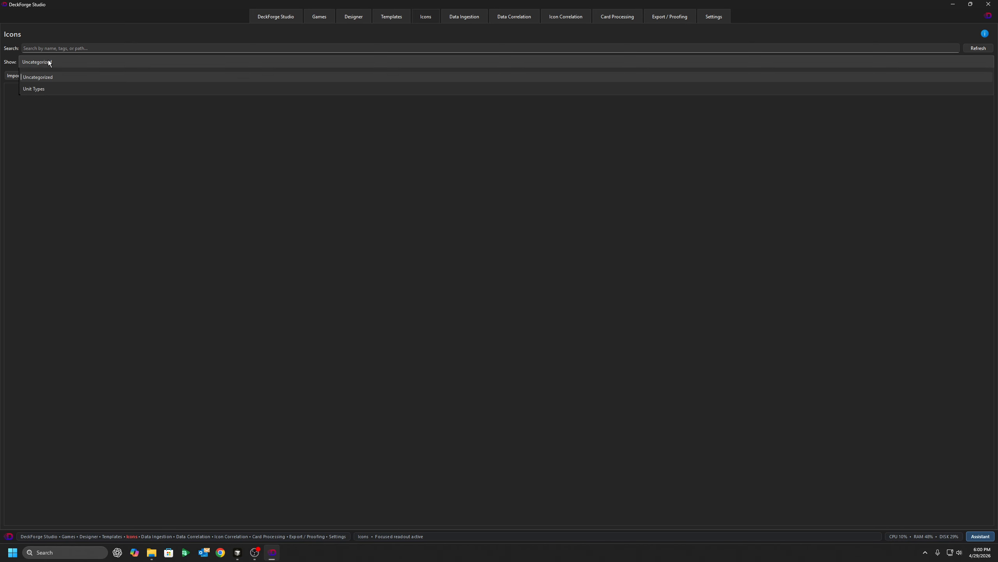
click(43, 98)
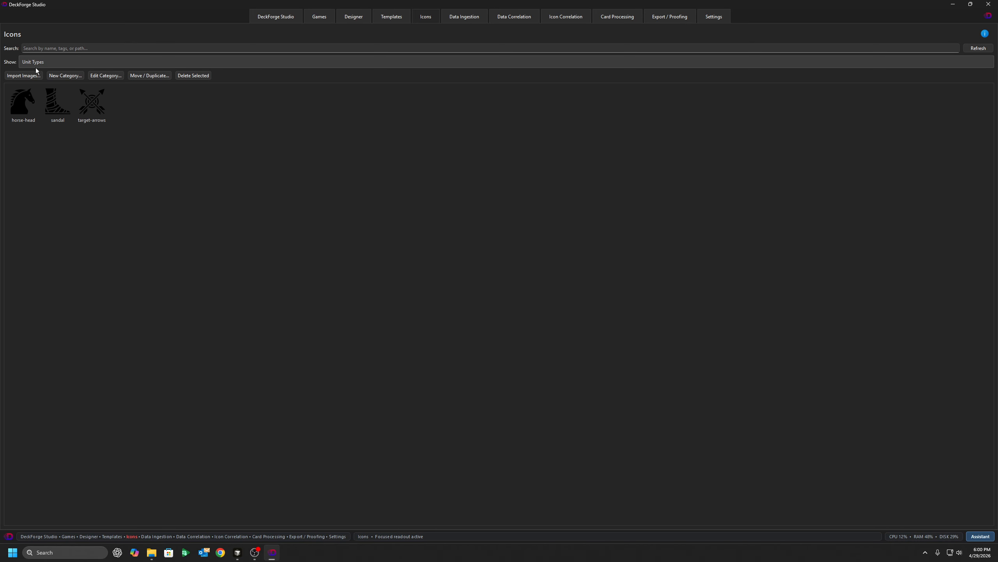
Search the Unit Types icons for "san", and clear the search text
click(38, 47)
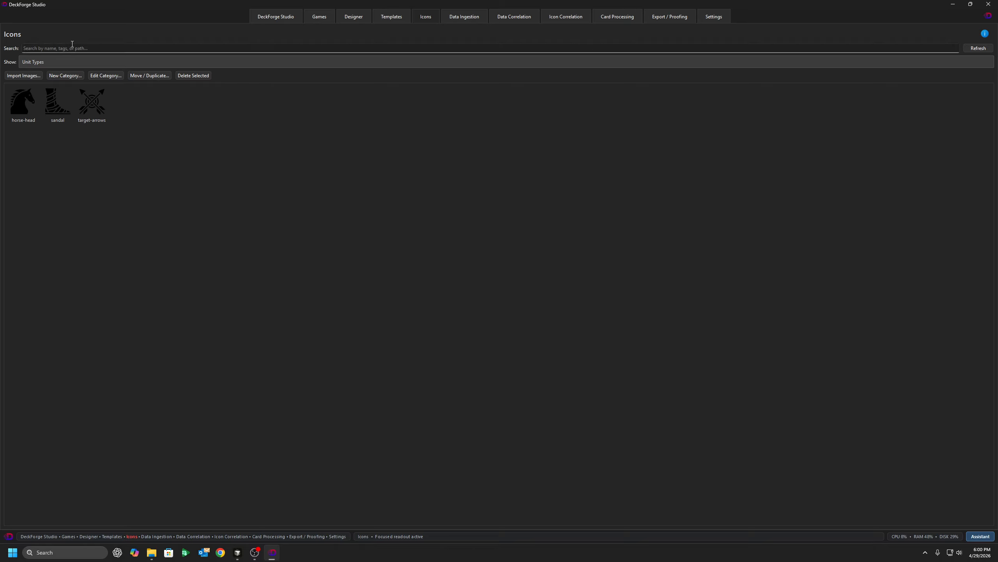
text(san)
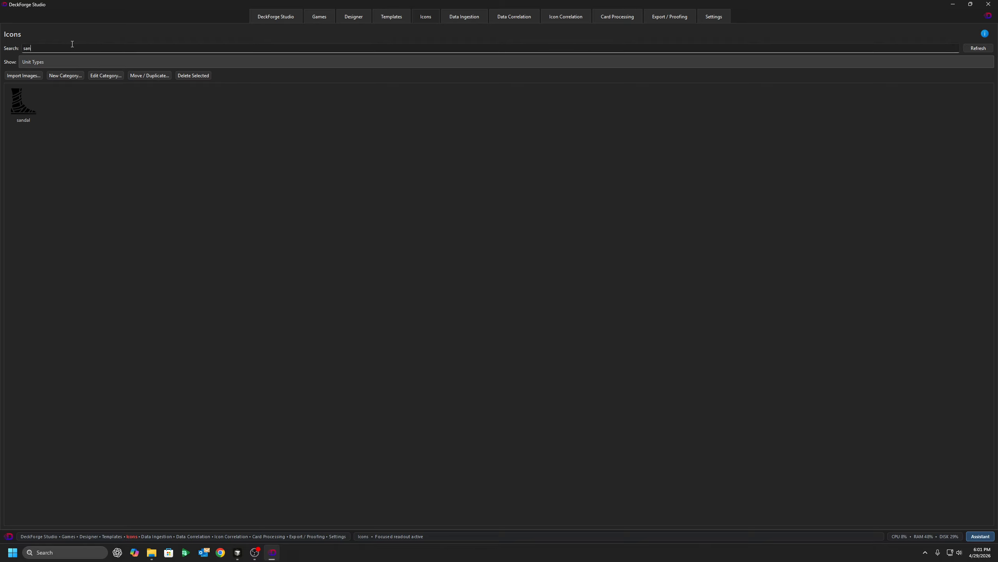
key(BackSpace)
key(BackSpace)
key(BackSpace)
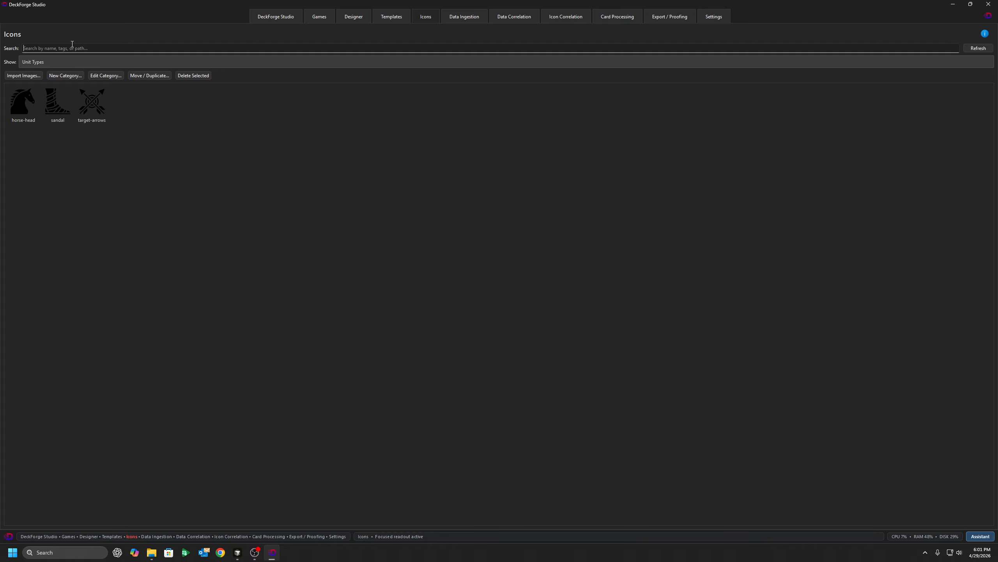
Choose swords-emblem.png, crossed-swords.png, scroll-unfurled.png and tied-scroll.png from the ID Emblems folder for import
click(31, 76)
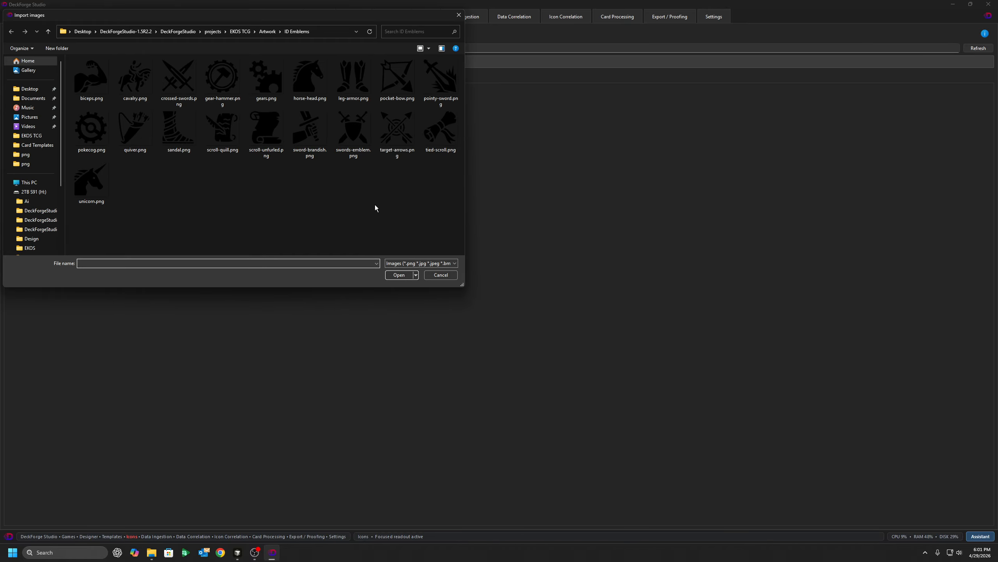
click(353, 134)
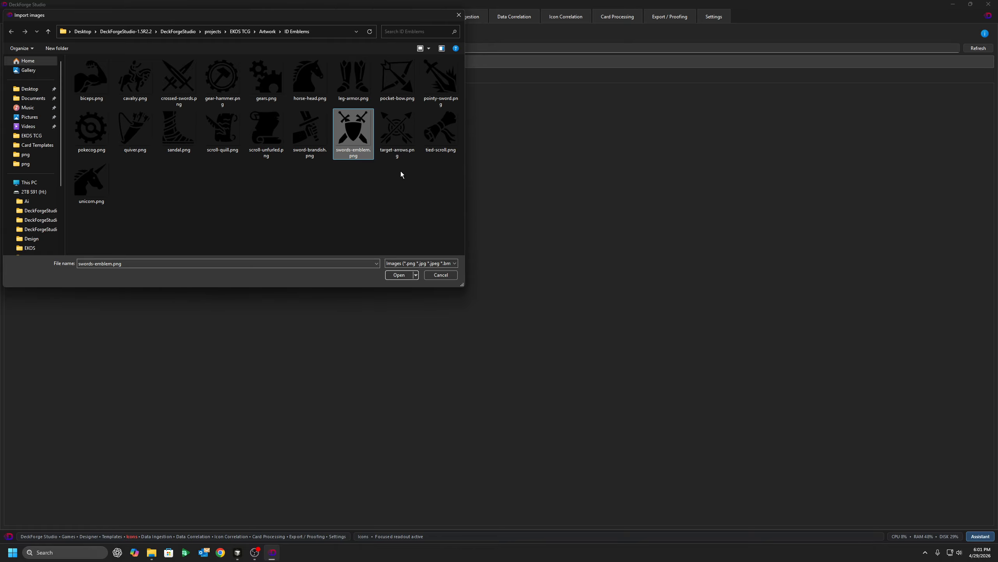
ctrl+click(179, 79)
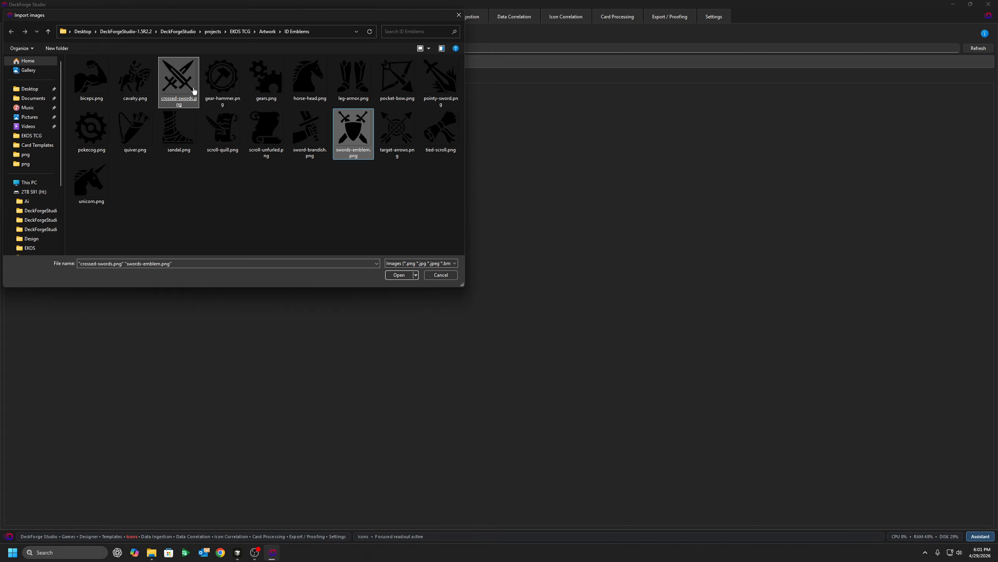
ctrl+click(266, 130)
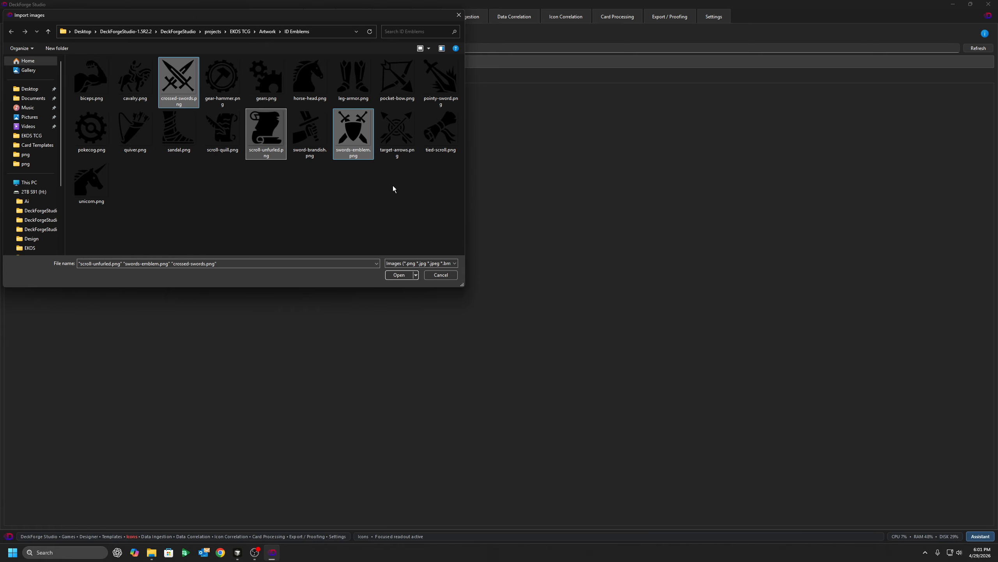
ctrl+click(441, 130)
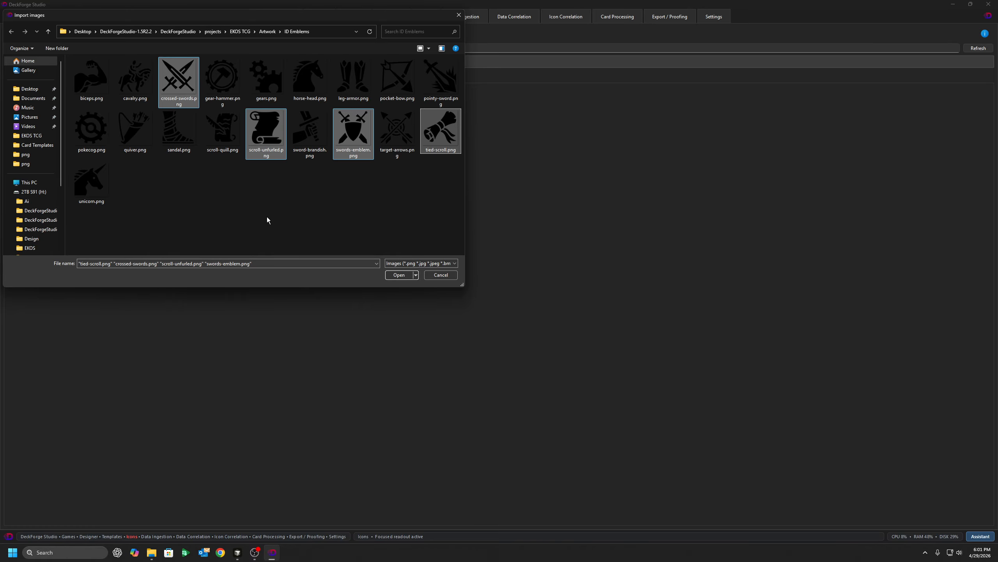
click(408, 277)
Create a category named EKOS - Misc and import the four chosen images into it
click(493, 271)
click(501, 272)
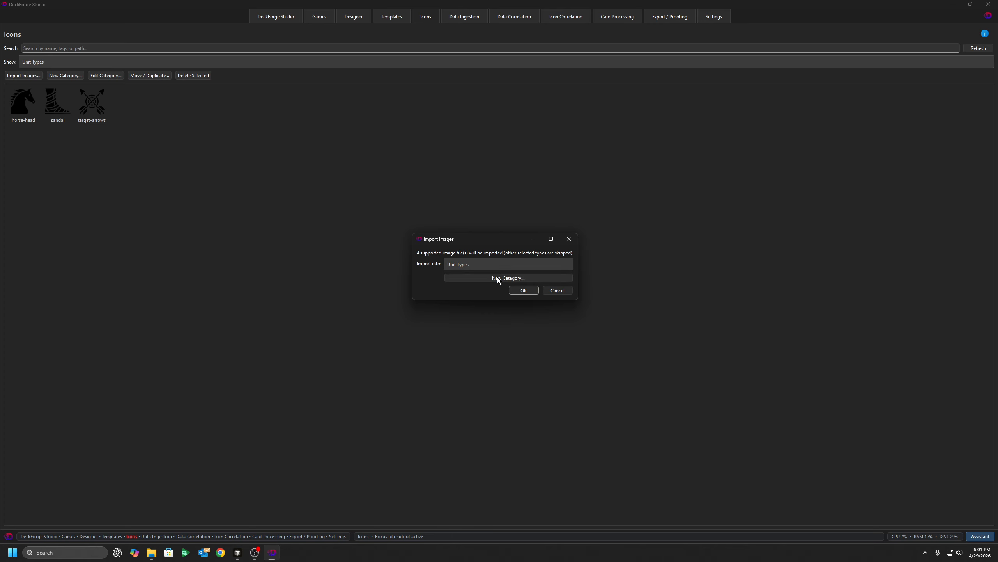
click(495, 279)
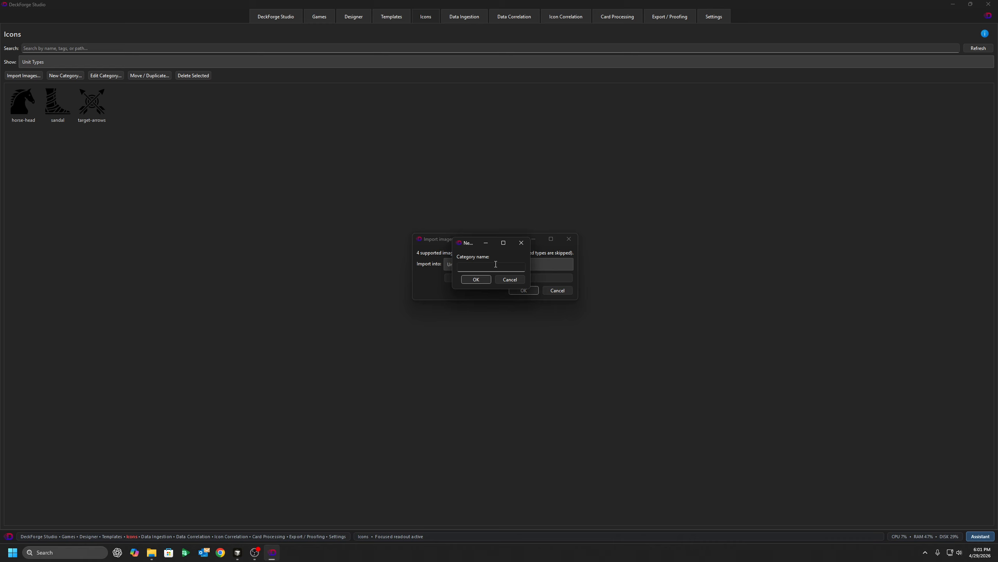
text(EKOS - Misc)
click(480, 279)
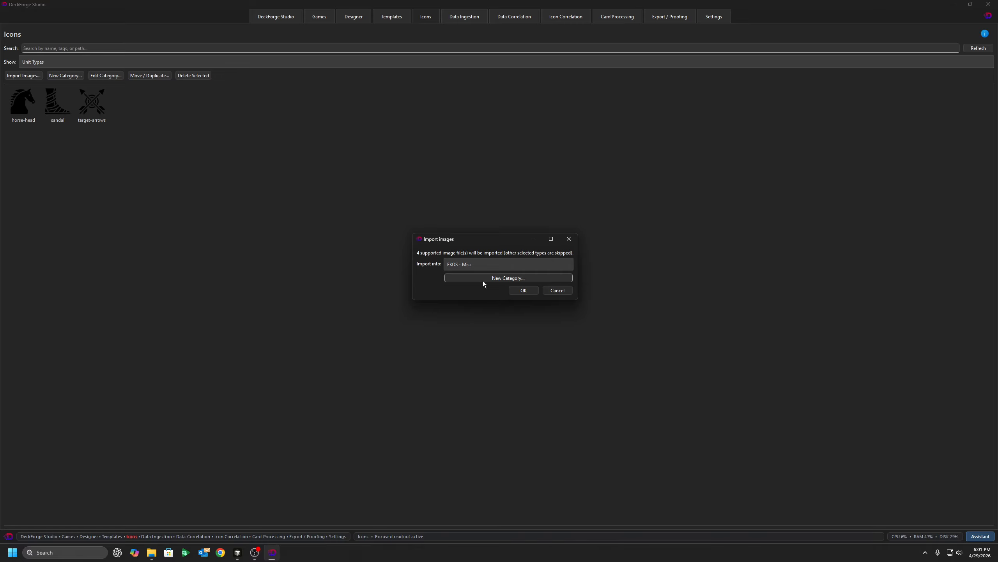
click(519, 290)
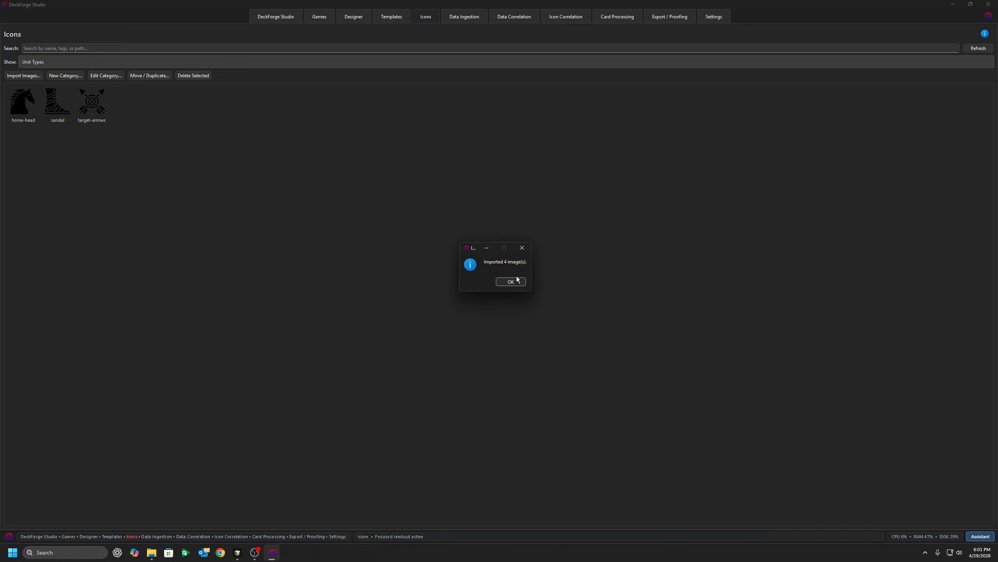
click(518, 283)
Refresh the icon library, check the icons under EKOS - Misc, and return to the All icons view
click(57, 65)
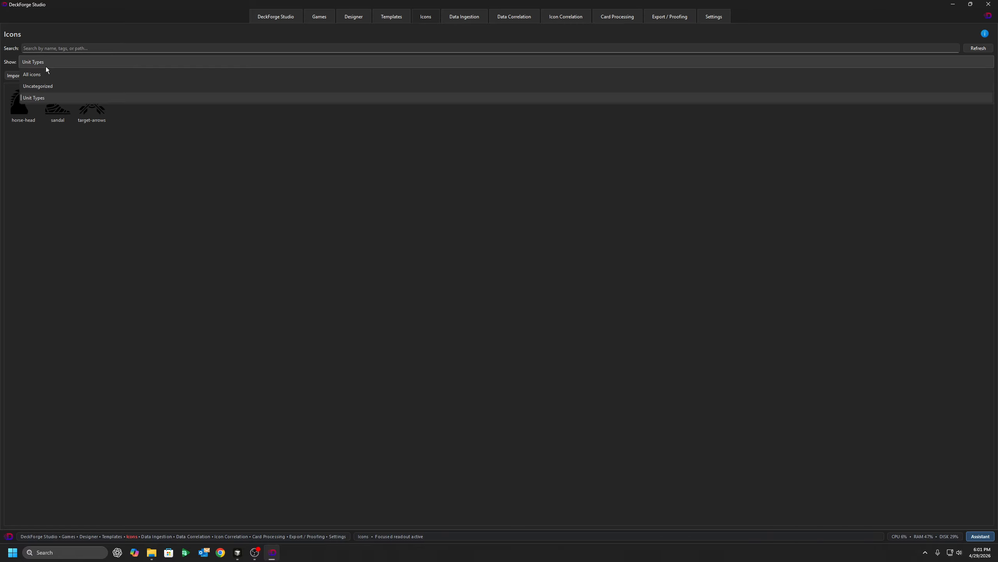
click(45, 73)
click(48, 61)
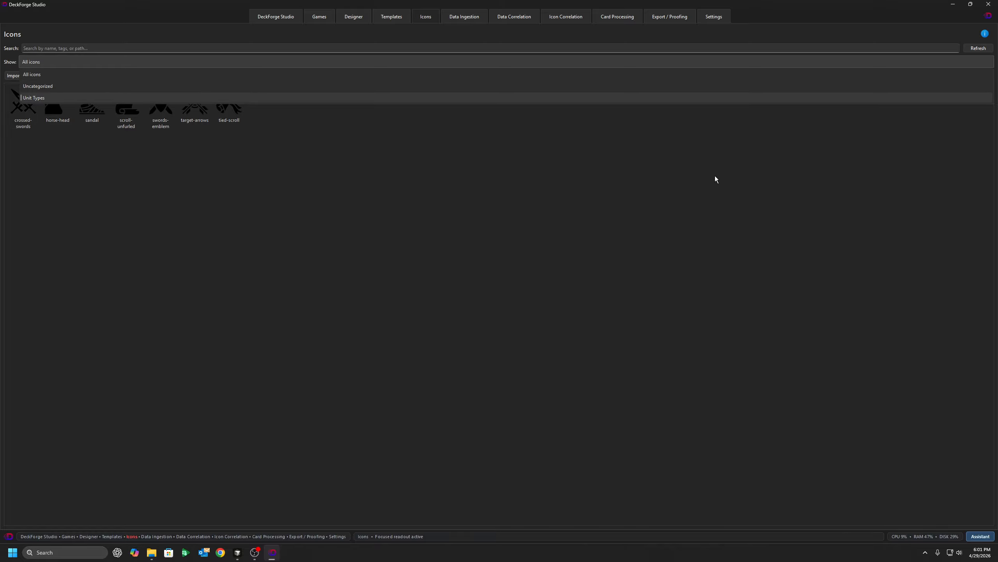
click(798, 136)
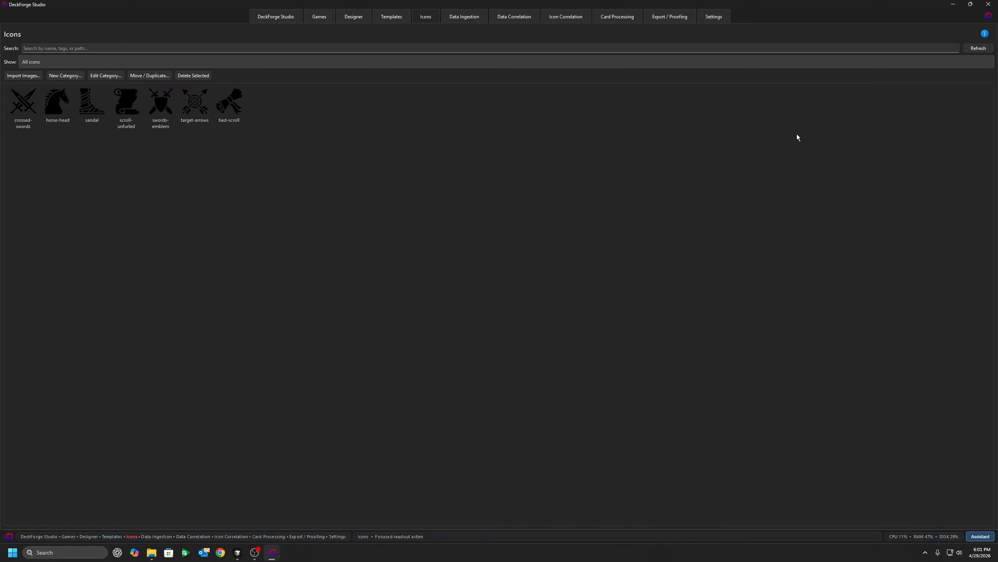
click(986, 51)
click(69, 62)
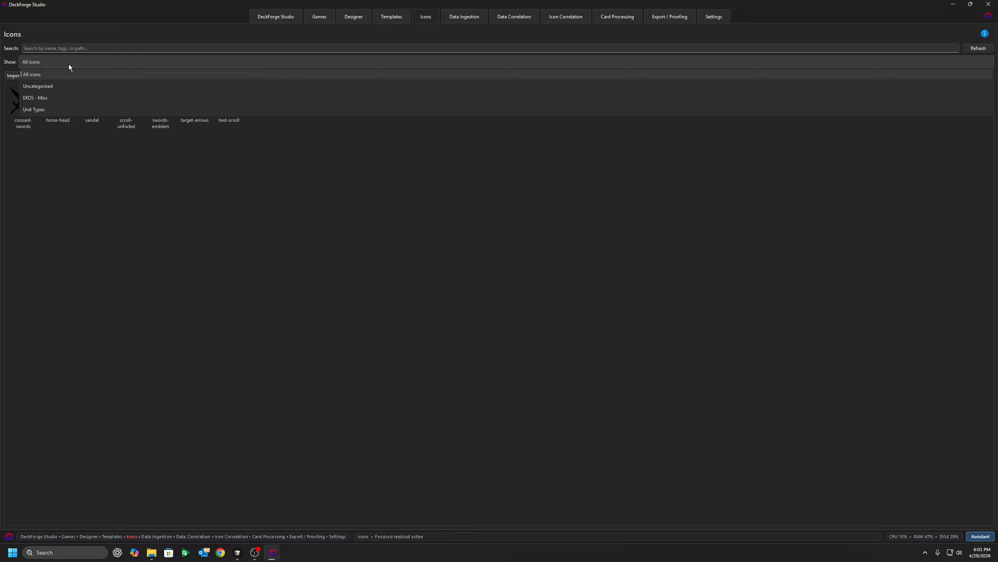
click(45, 101)
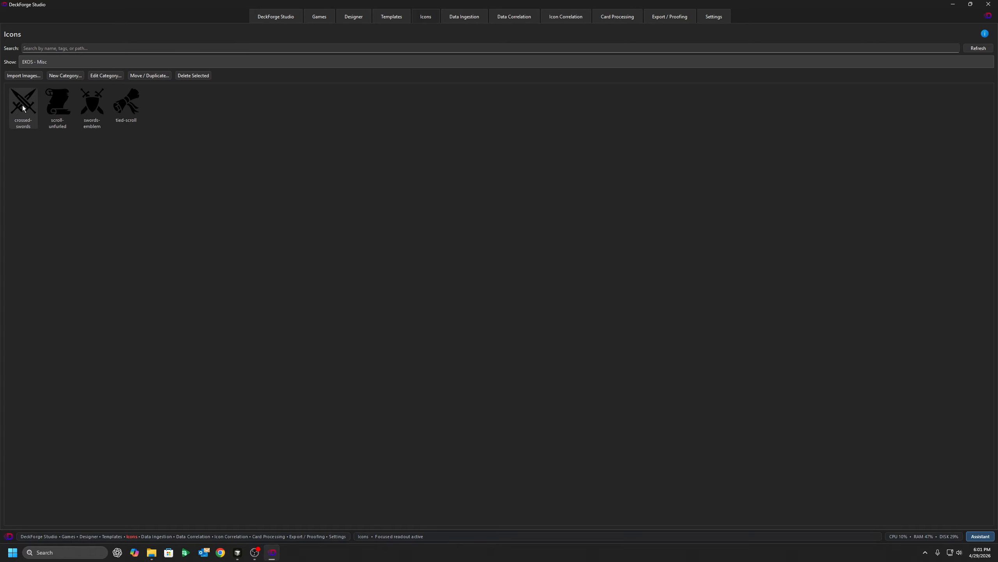
click(48, 64)
click(69, 85)
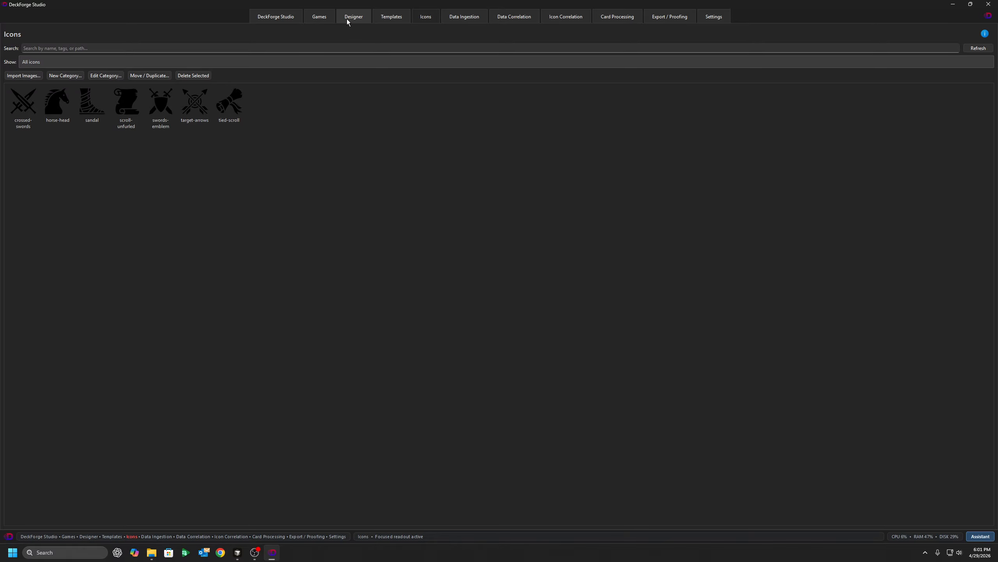
Create a sub-deck named Commanders under the EKOS game
click(327, 18)
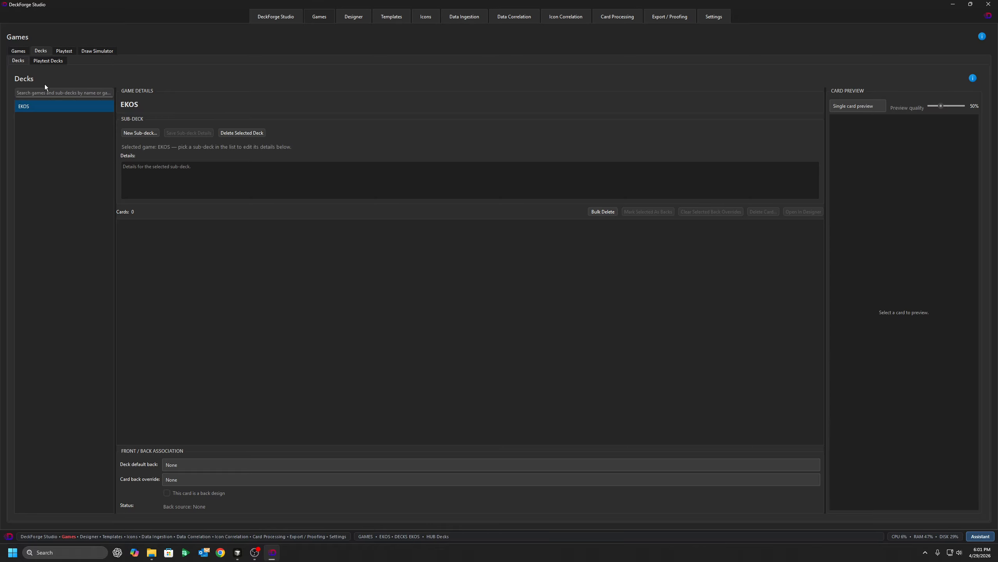
click(142, 134)
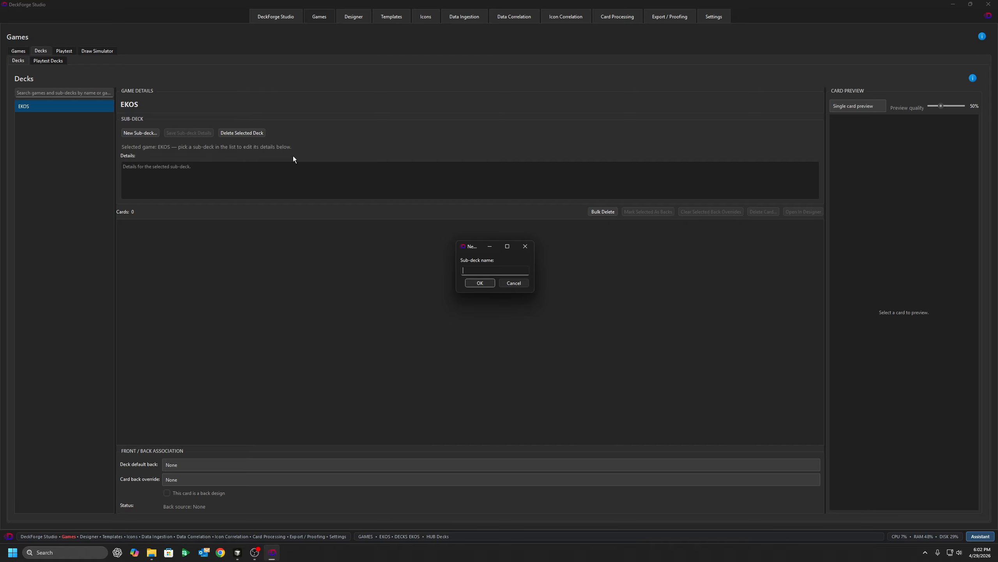
text(Commanders)
click(485, 287)
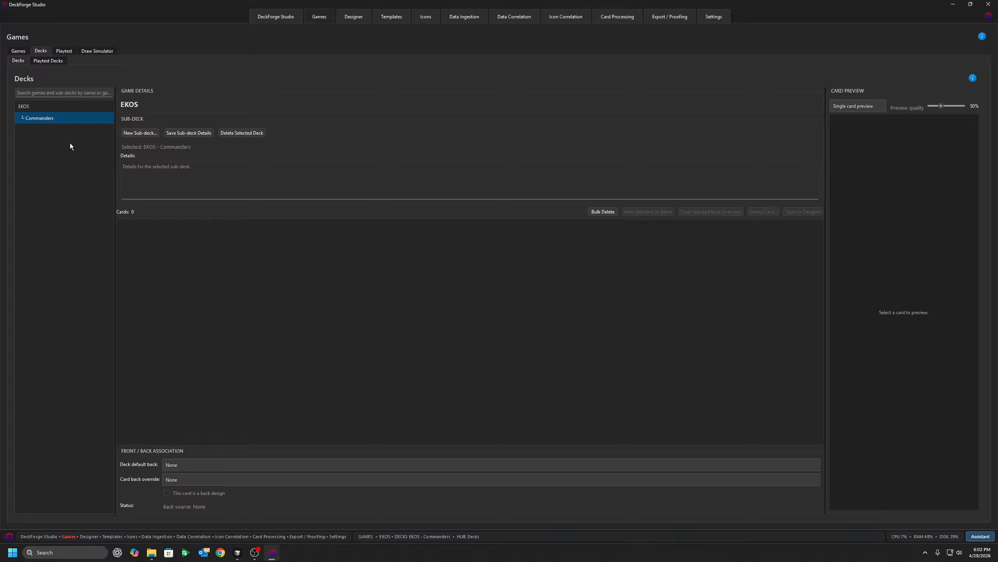
click(219, 181)
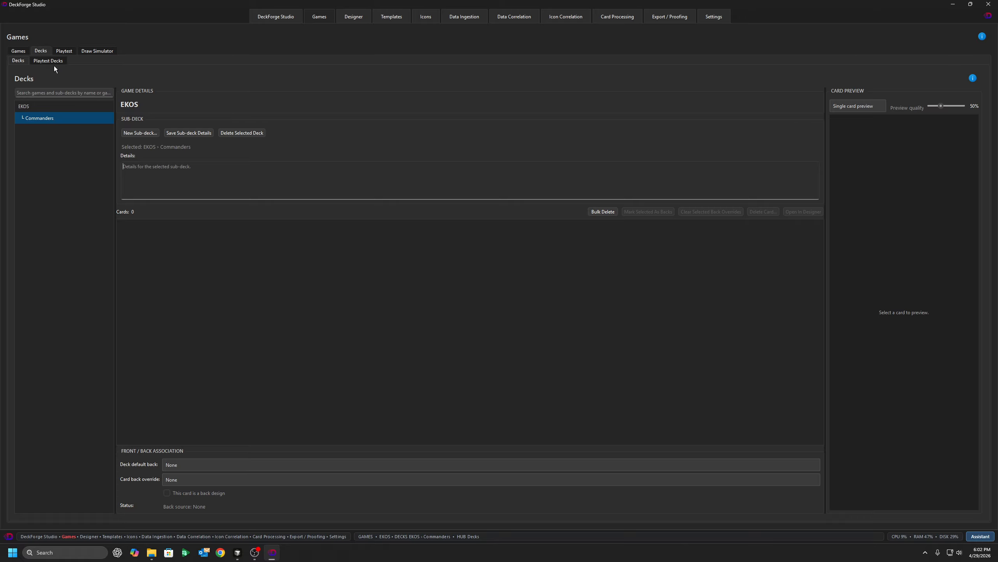
Open the card designer, show the grid and zoom the canvas to 100%
click(361, 19)
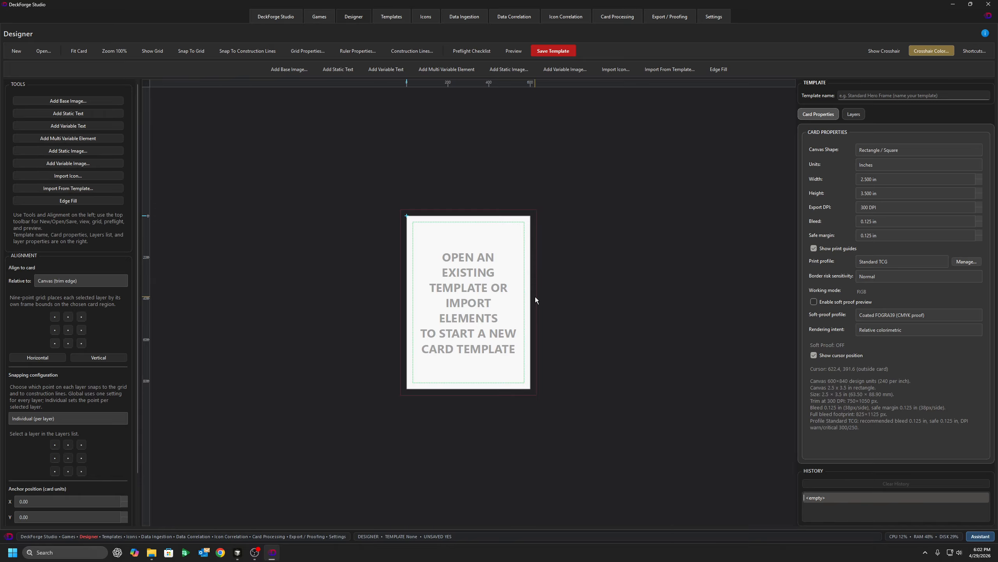
click(158, 50)
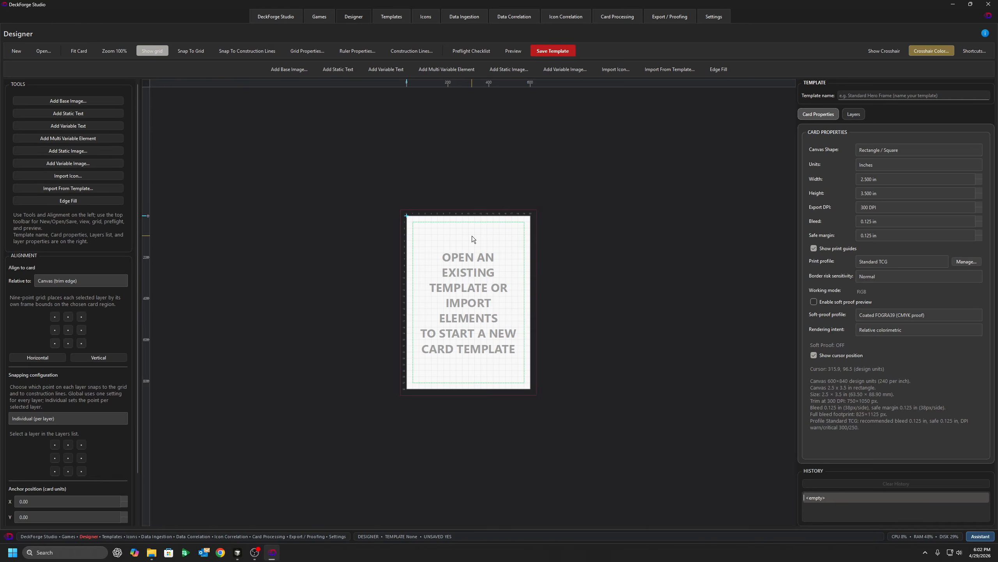
click(112, 51)
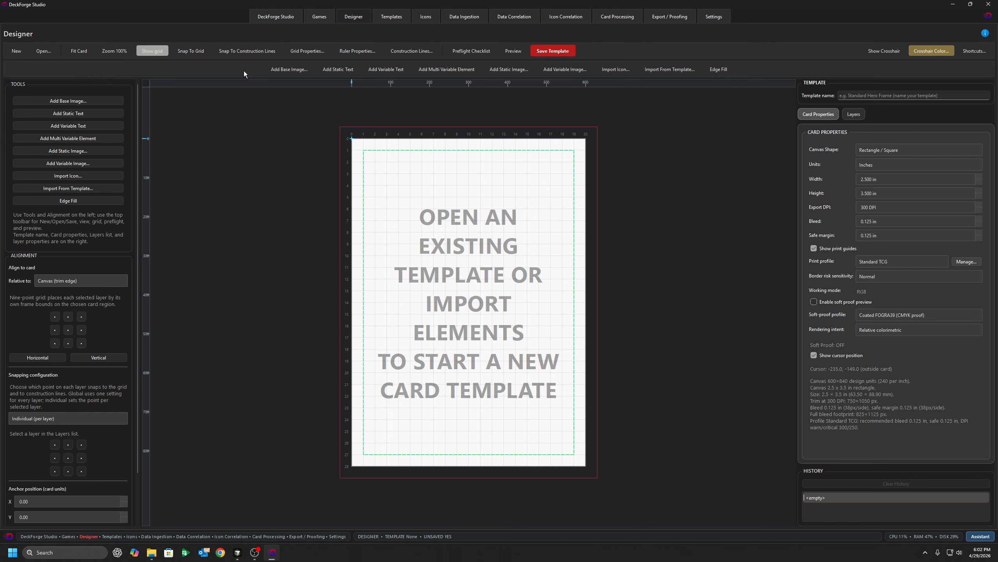
Set the ruler units to Card units and the graduation to 1/4 in
click(362, 52)
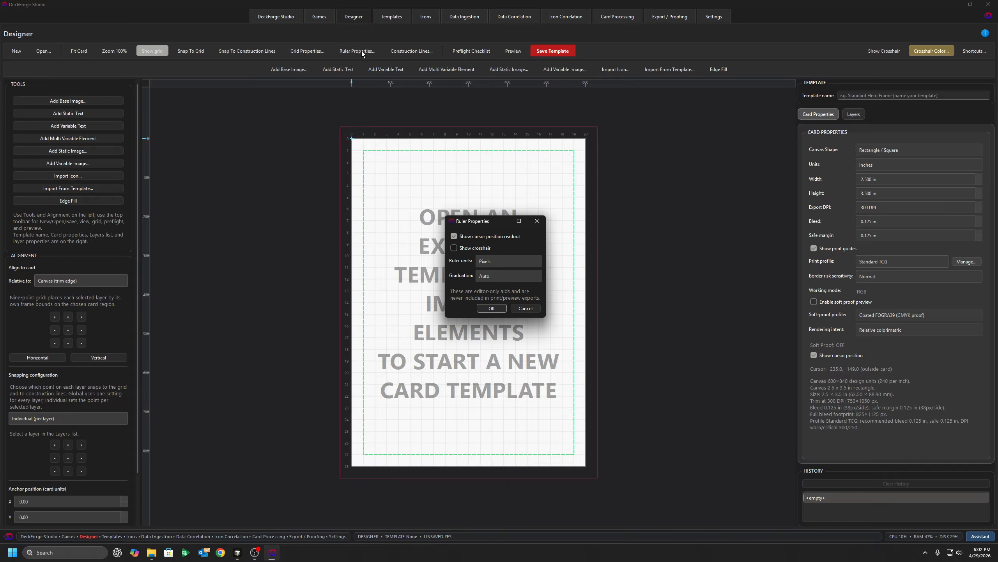
click(510, 266)
click(506, 282)
click(507, 275)
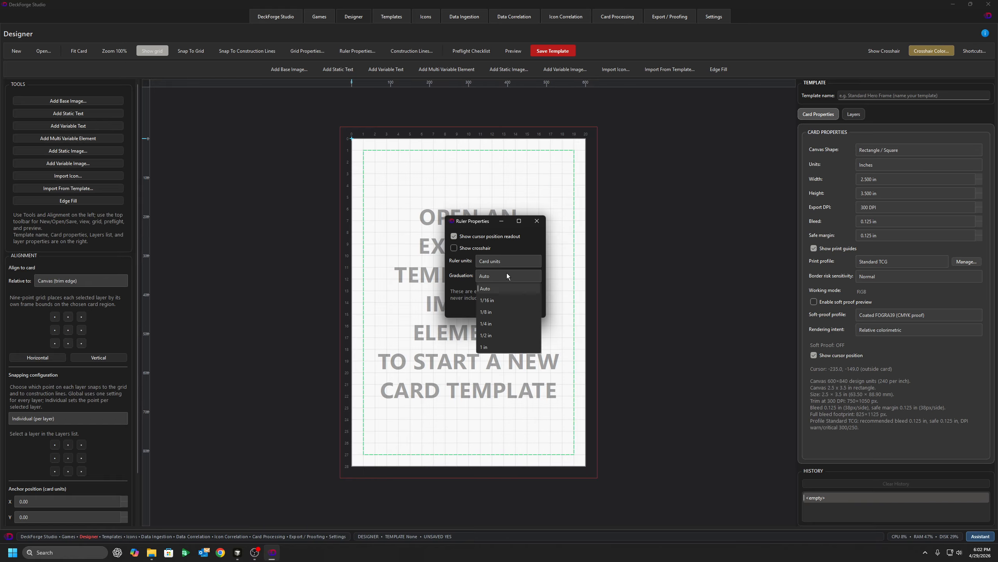
click(495, 326)
click(494, 311)
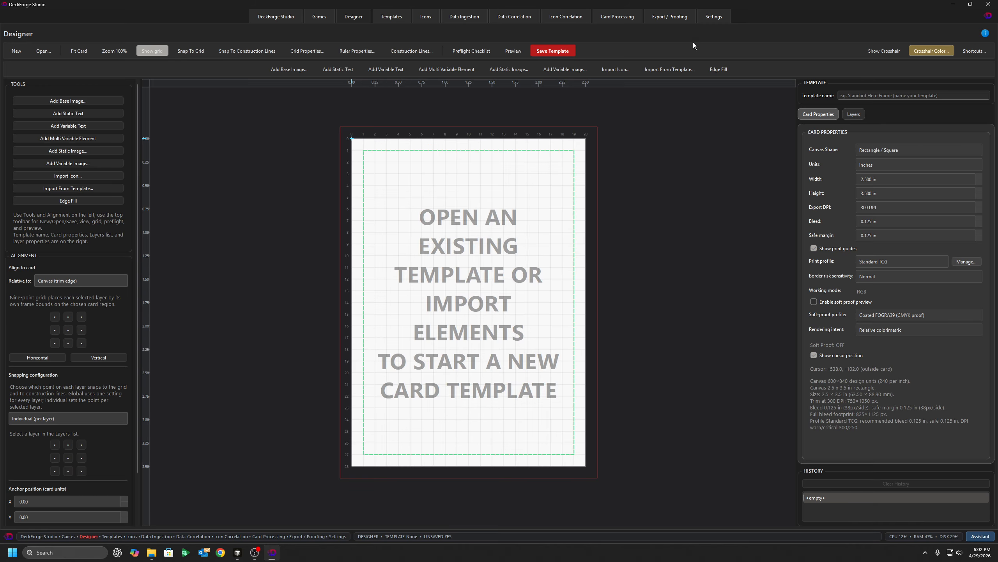
Show the crosshair and change its color to red
click(884, 51)
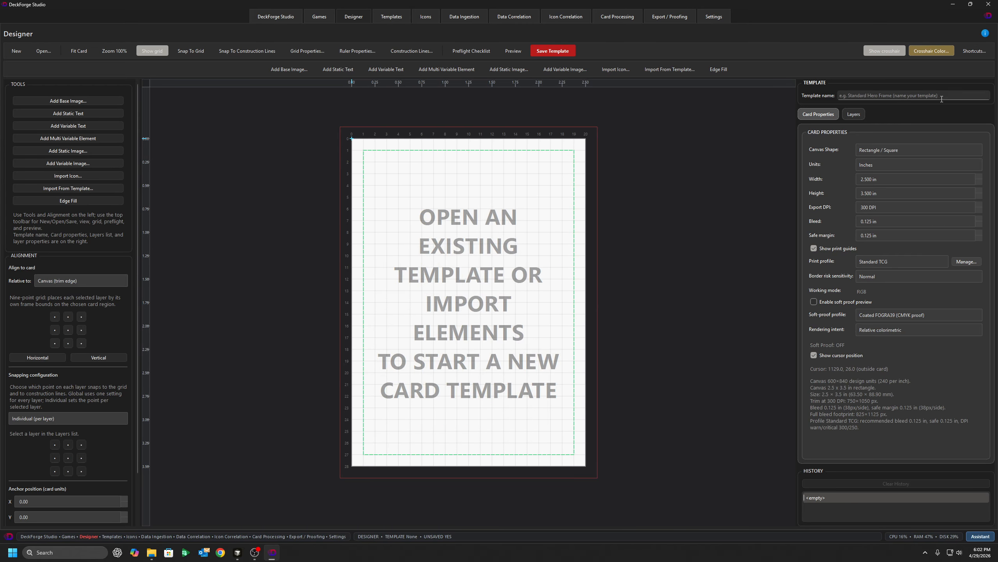
click(950, 52)
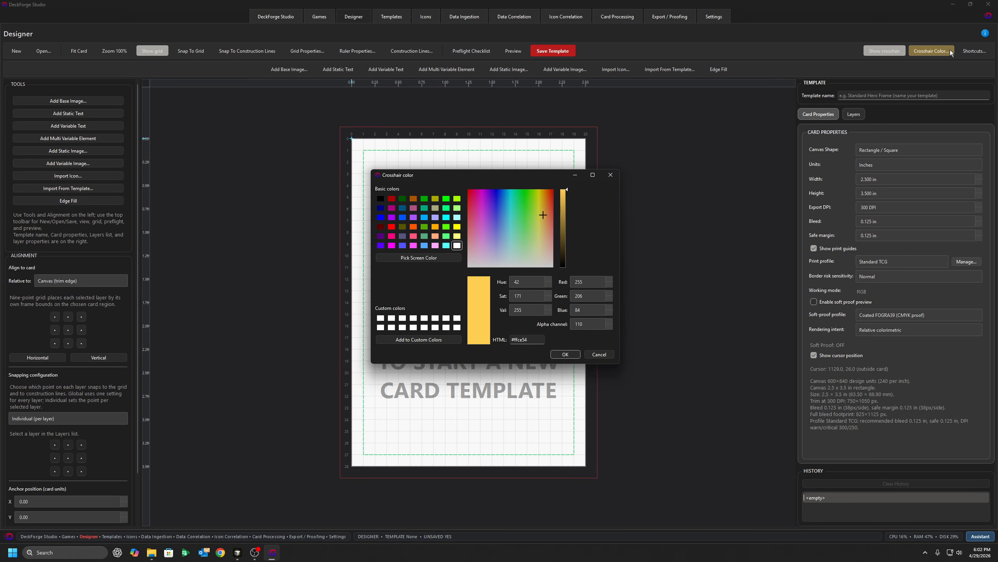
click(392, 226)
click(568, 354)
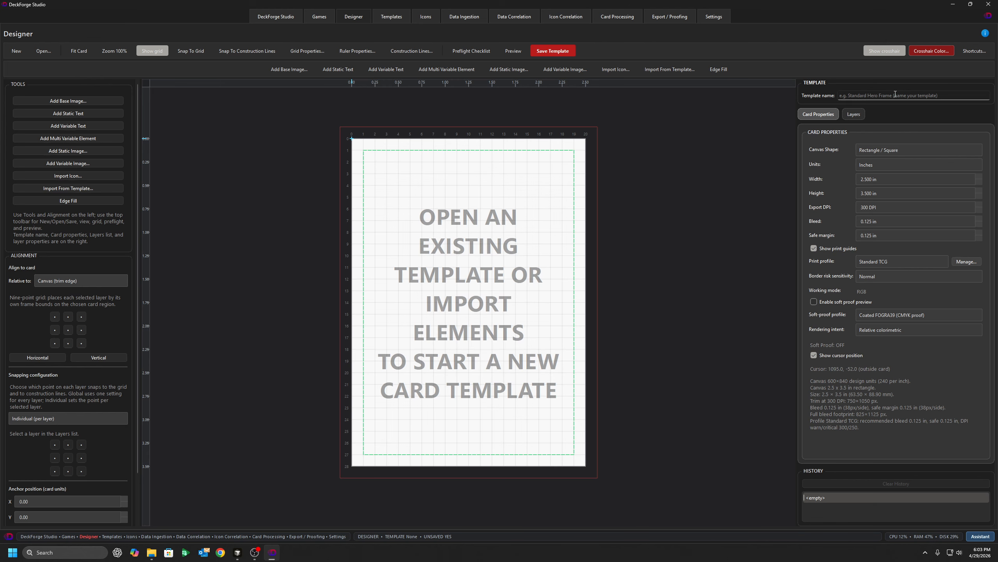
Name the template Commanders
text(Co)
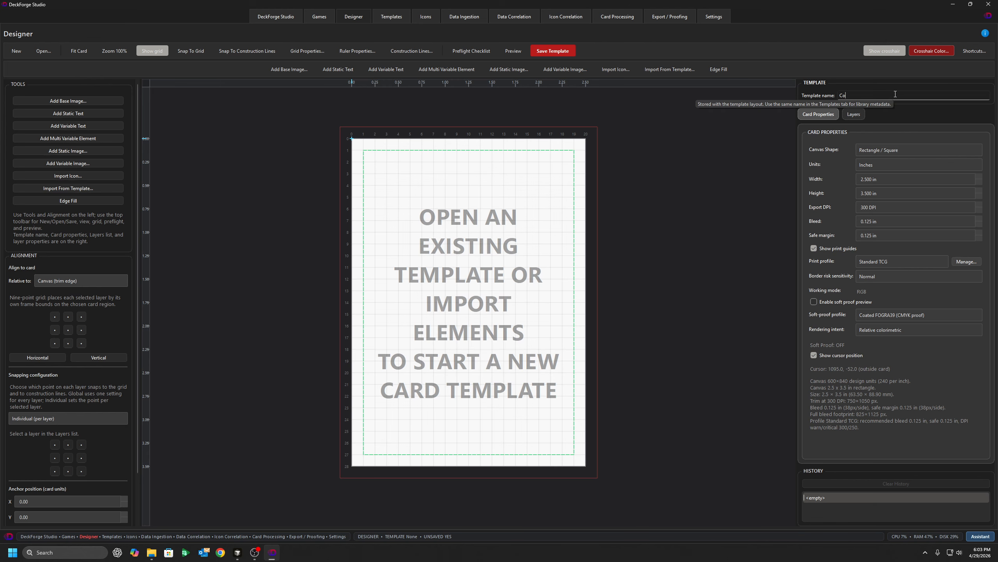
text(mmanders)
click(720, 157)
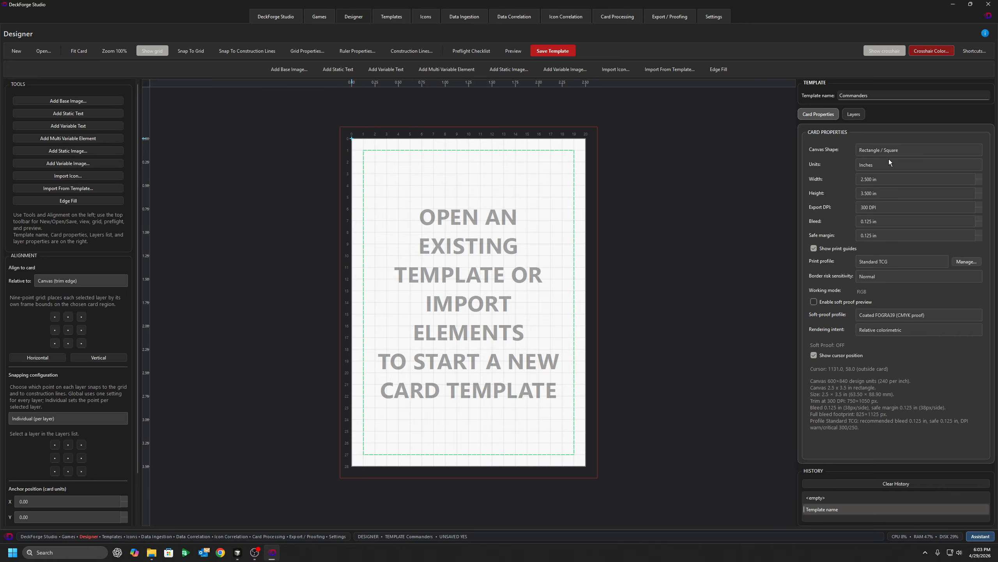
Review the canvas shape and border risk sensitivity options, keeping Rectangle / Square and Normal
click(908, 149)
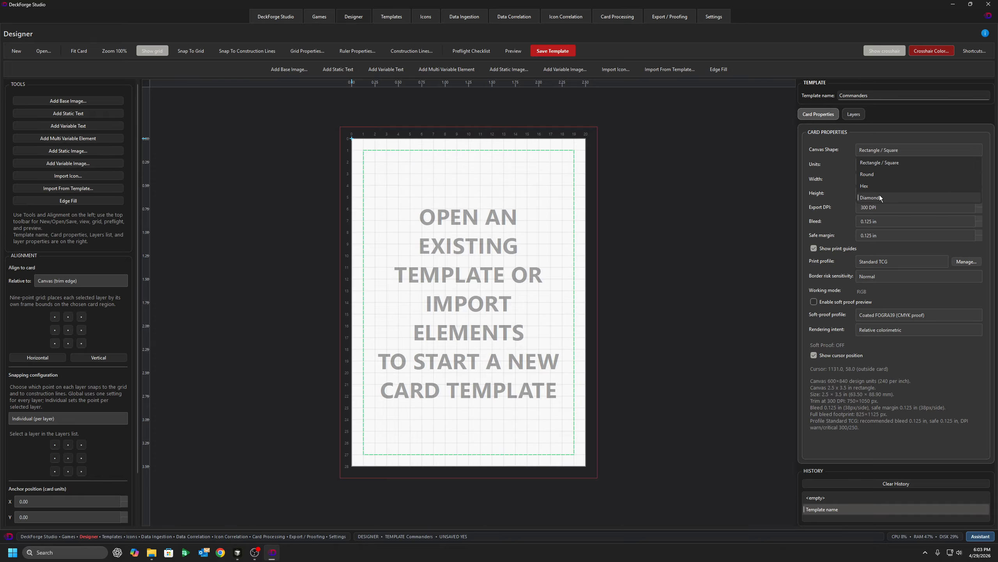
click(897, 162)
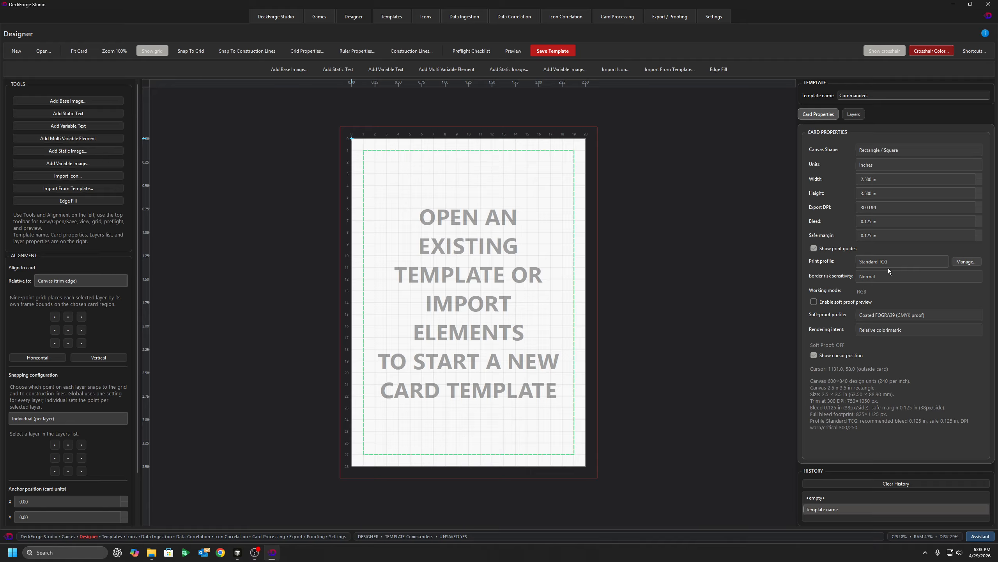
click(885, 278)
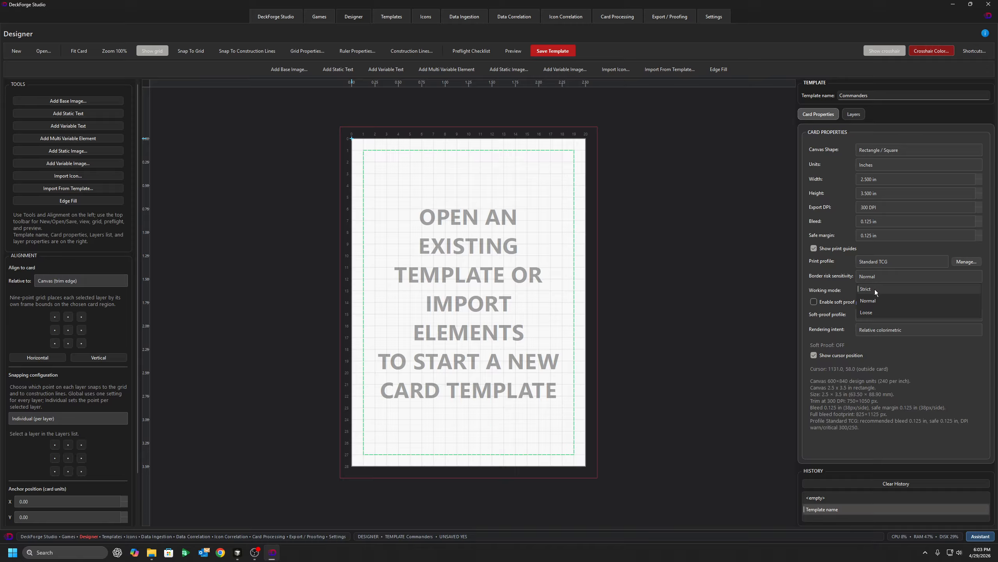
key(Escape)
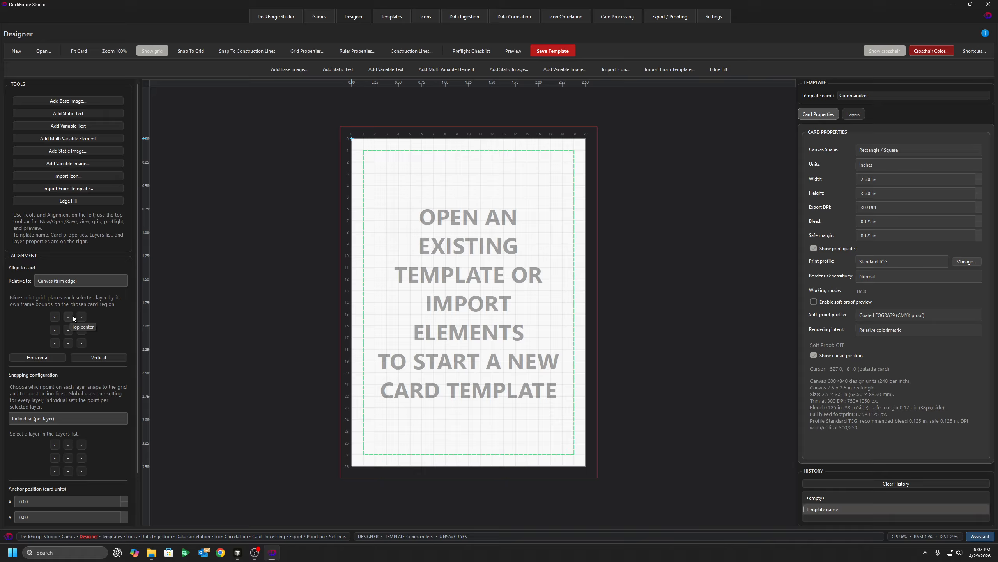
Review the alignment reference, snapping mode and anchor position options, keeping Canvas (trim edge) and Individual (per layer)
click(87, 281)
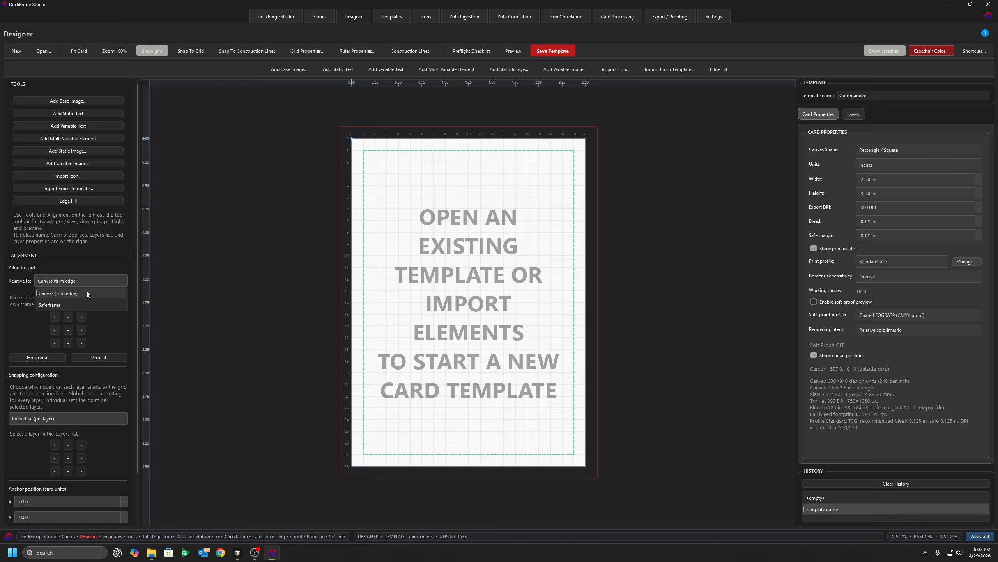
click(81, 292)
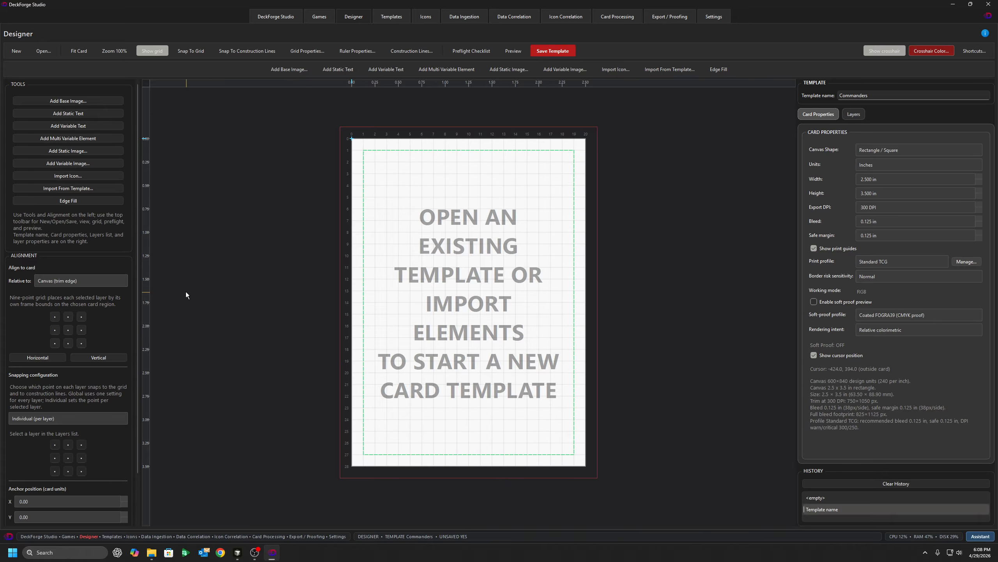
click(57, 422)
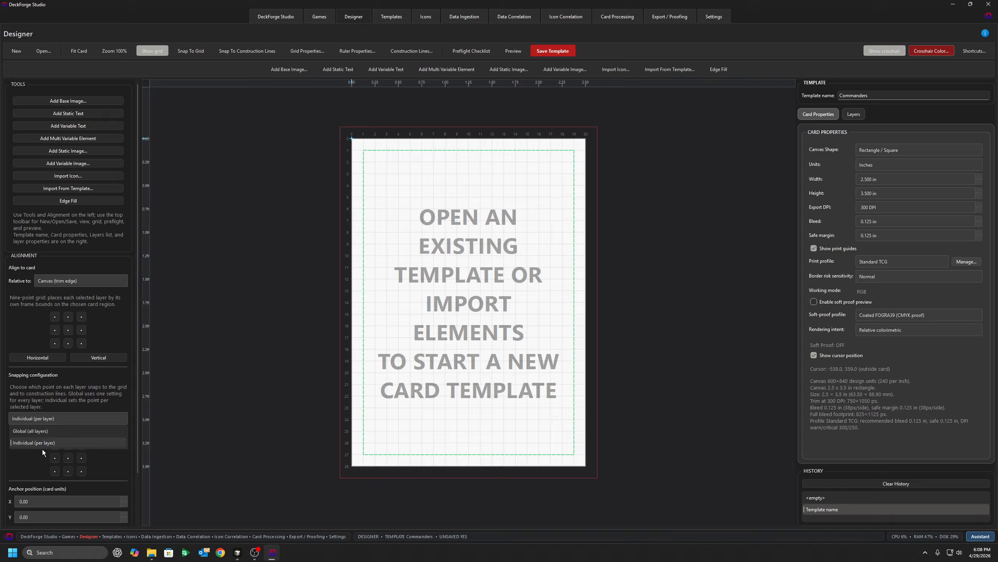
click(30, 443)
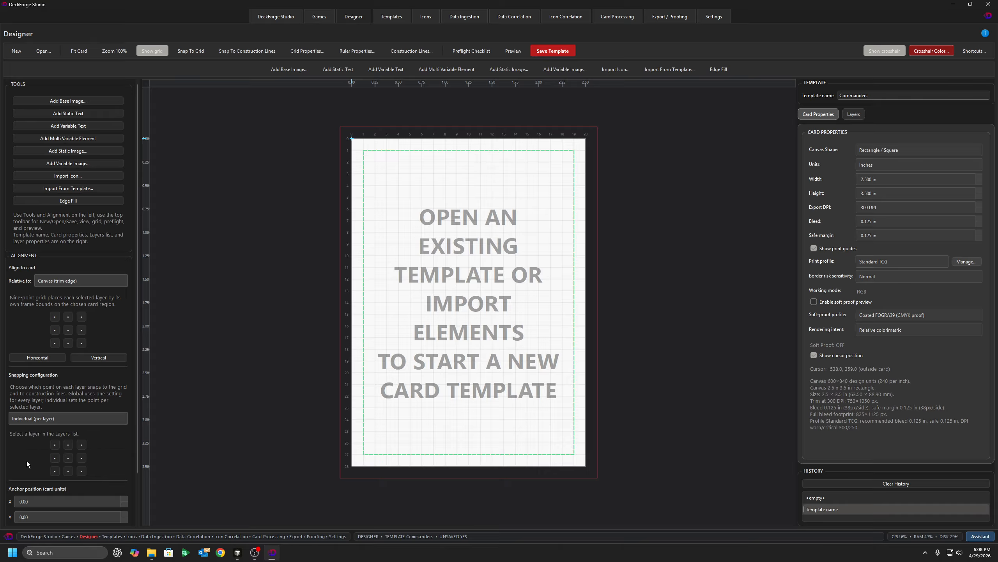
scroll(25, 449, down, 2)
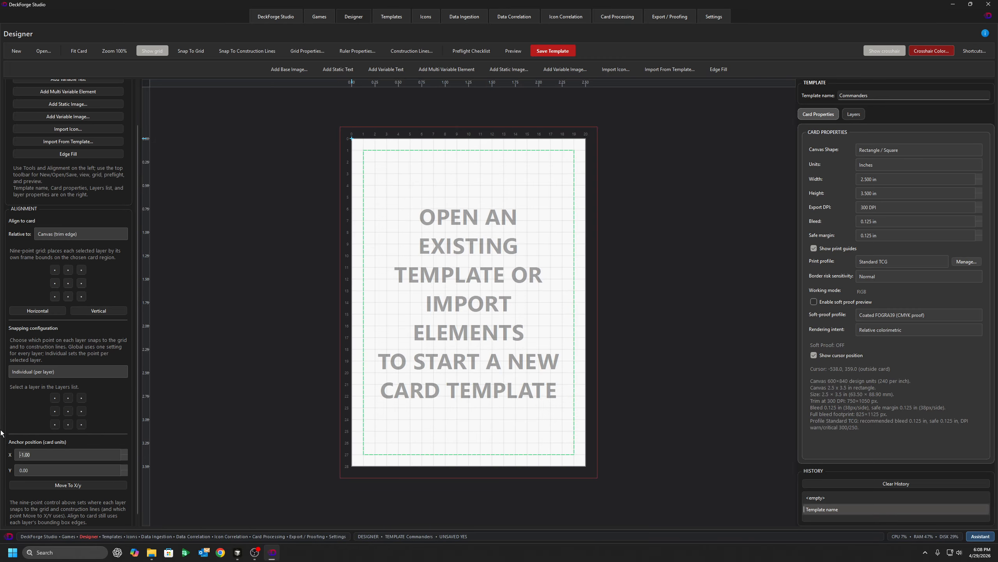
click(35, 455)
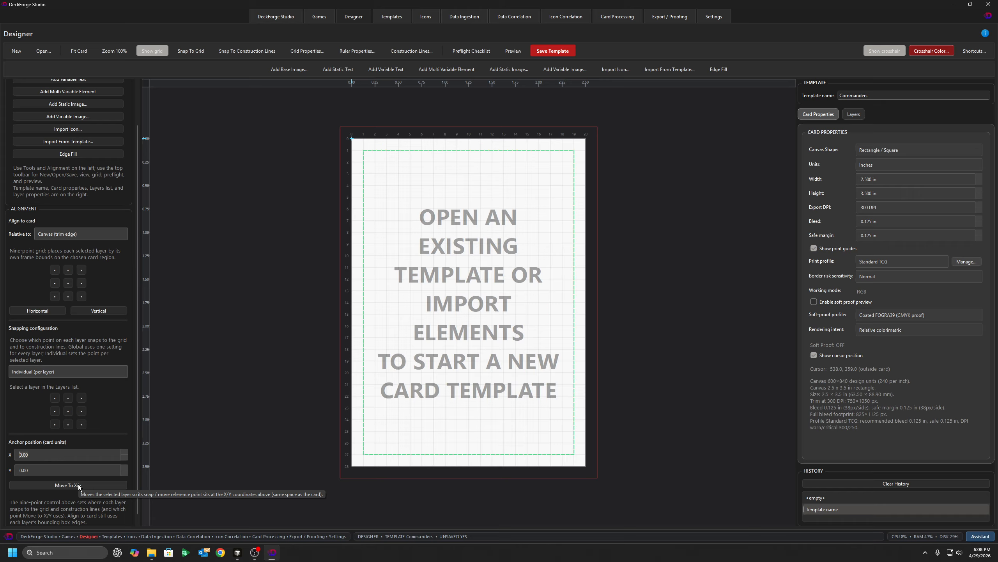
scroll(4, 484, down, 1)
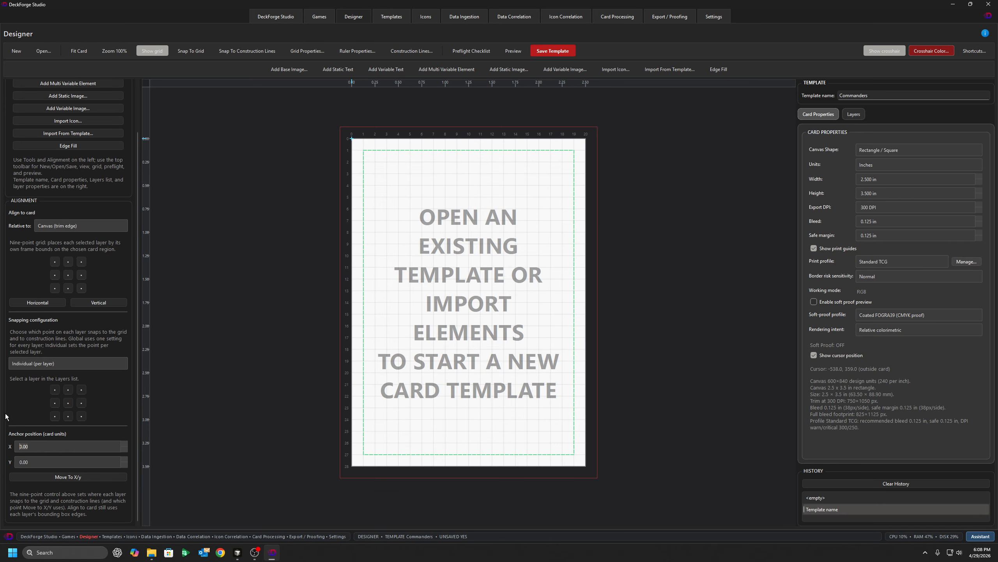
scroll(4, 384, up, 5)
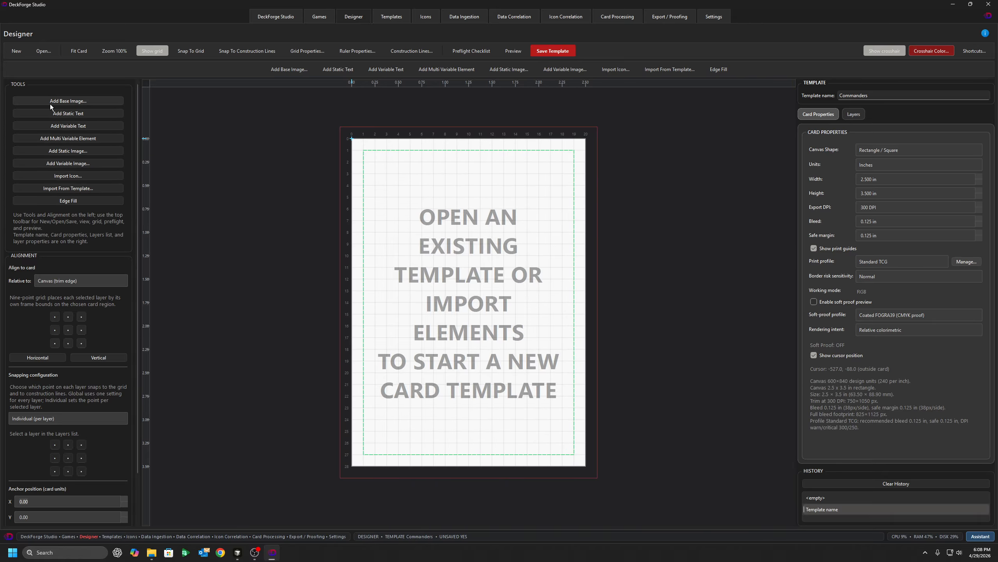
Load the workbook EKOS Card Database - R3.xlsx from the EKOS TCG project folder for data ingestion
click(468, 17)
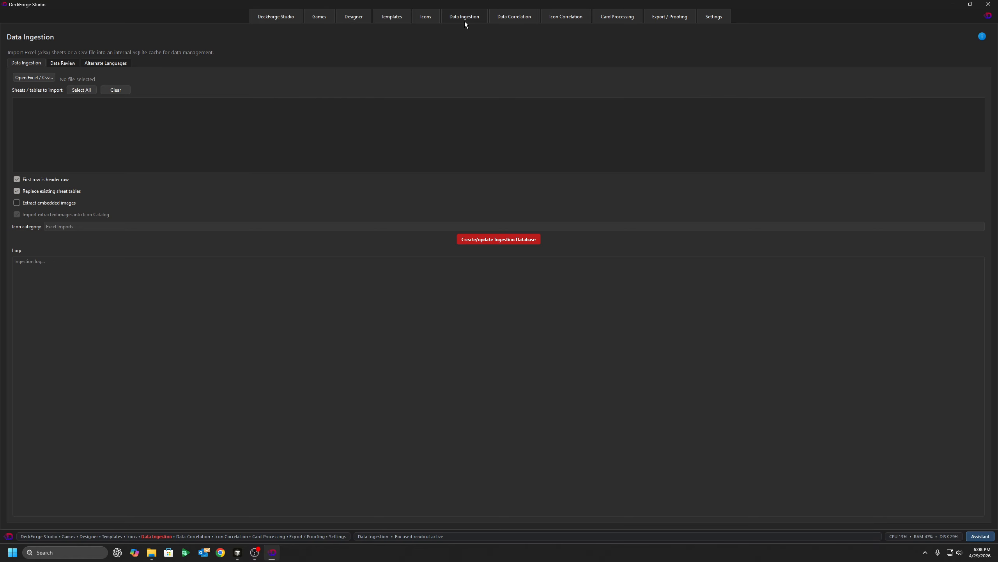
click(41, 77)
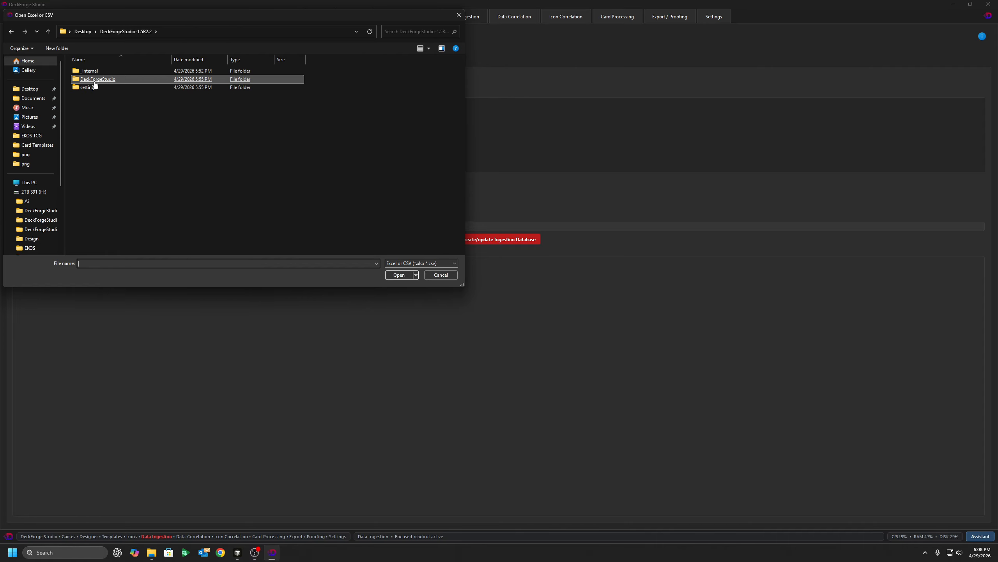
double_click(88, 112)
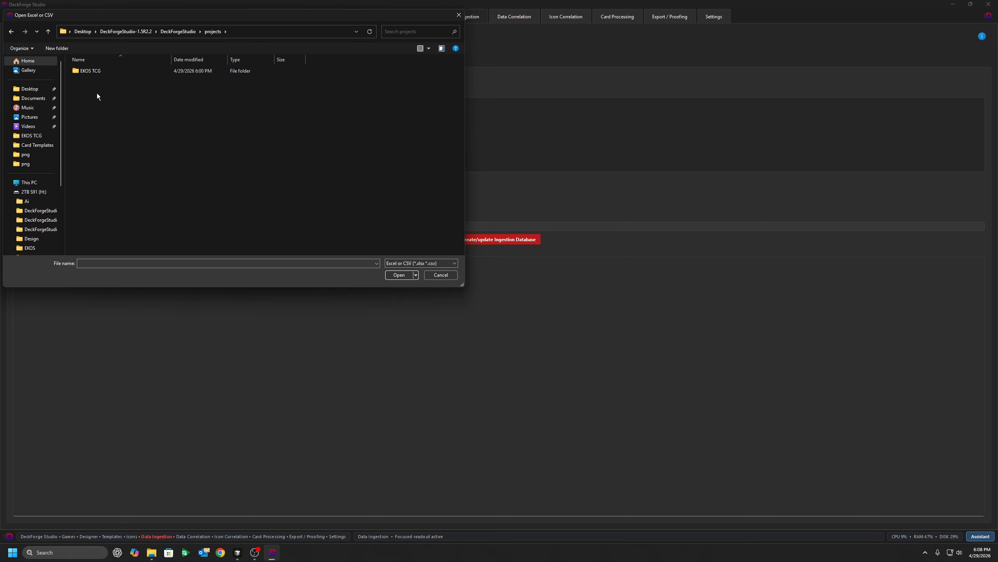
double_click(90, 71)
double_click(134, 129)
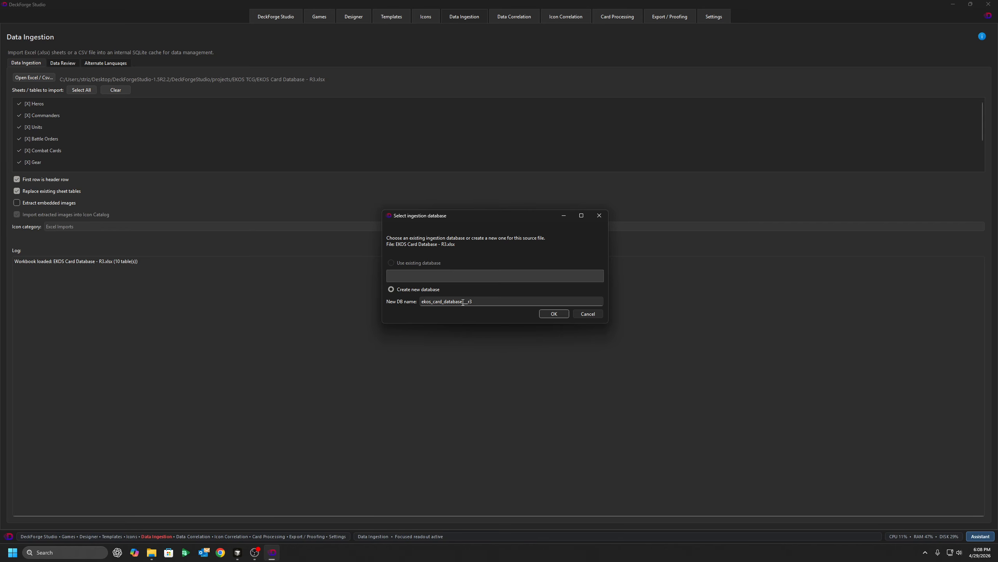
Create a new ingestion database named ekos_card_database for the workbook
drag(462, 302, 514, 301)
key(BackSpace)
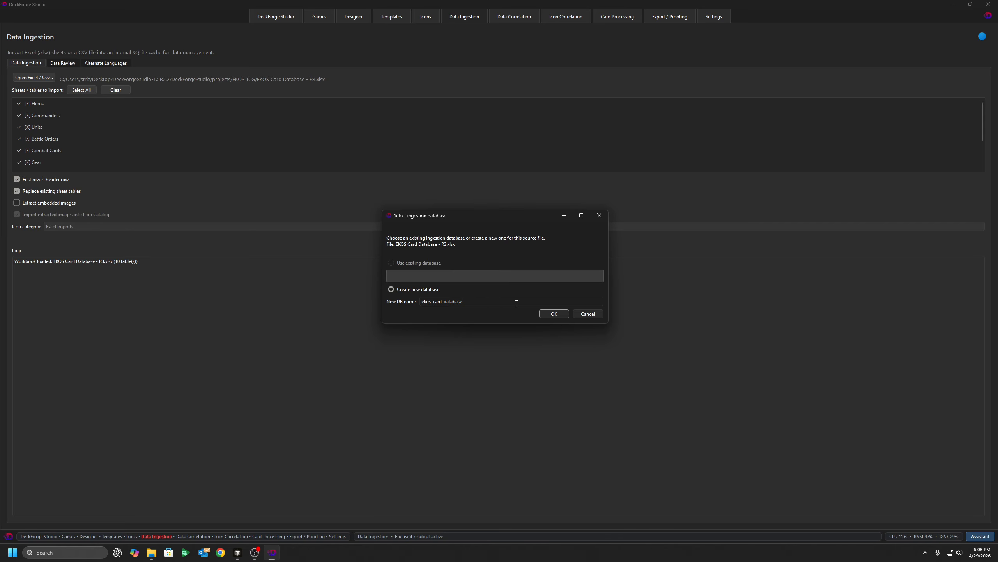
click(560, 317)
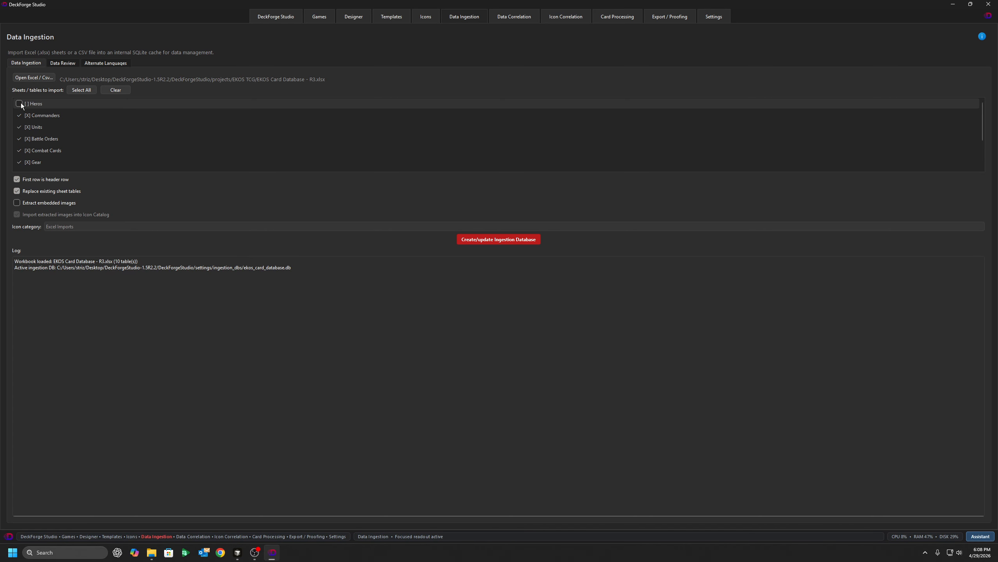
Exclude every sheet except Commanders from the import and build the ingestion database
click(18, 104)
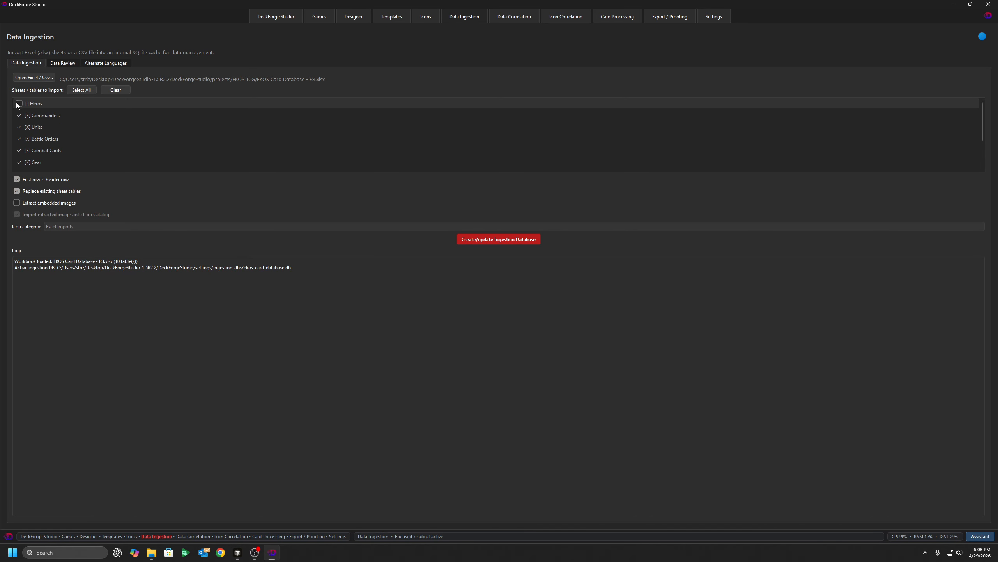
click(18, 127)
click(19, 138)
click(19, 150)
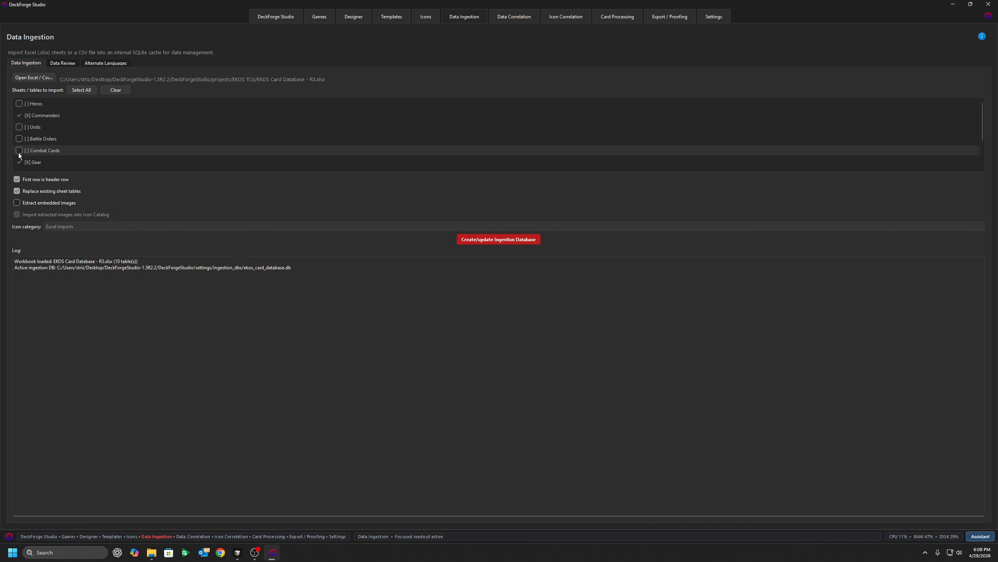
click(19, 162)
scroll(19, 161, down, 2)
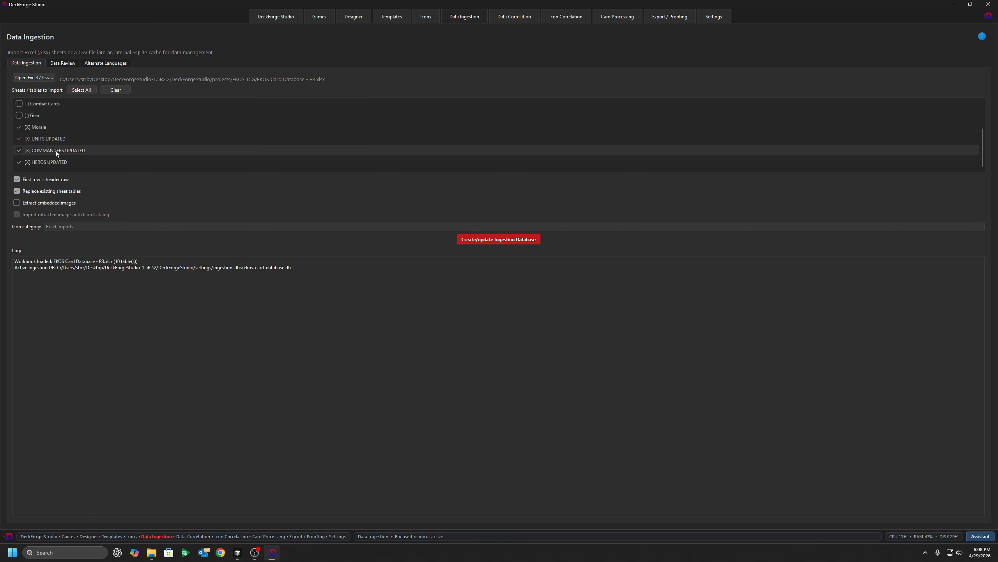
click(20, 150)
click(19, 138)
click(19, 128)
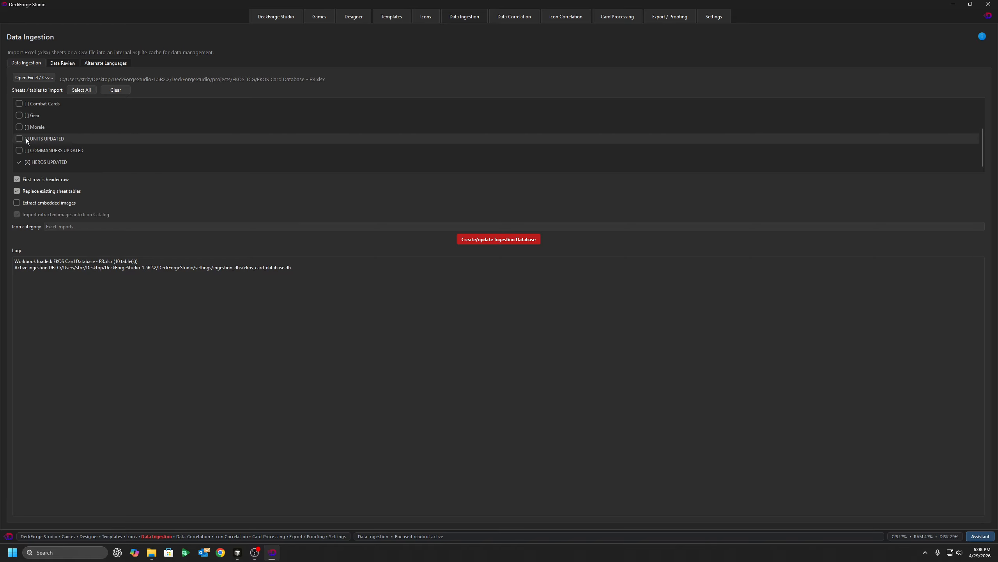
click(18, 162)
scroll(177, 157, up, 2)
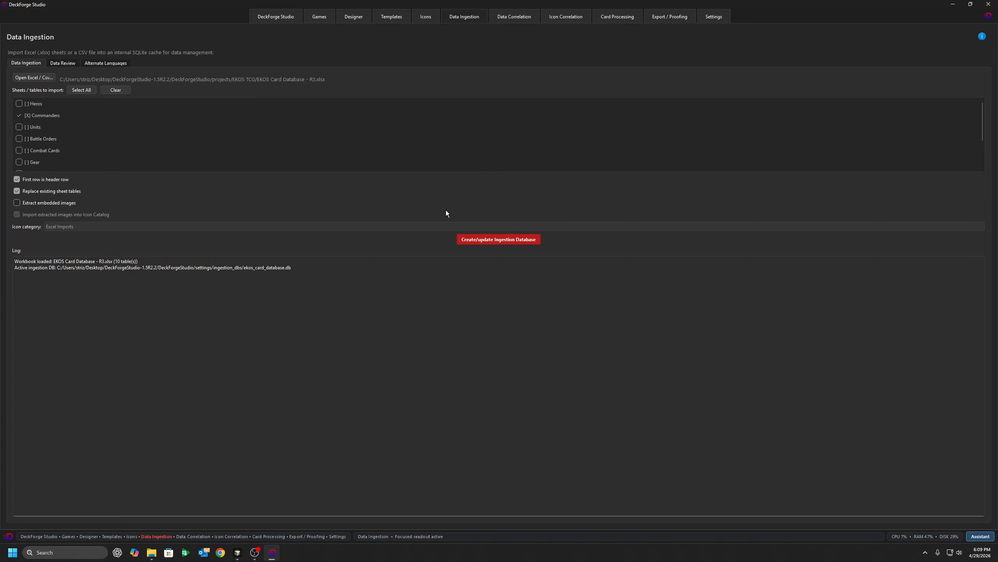
click(476, 239)
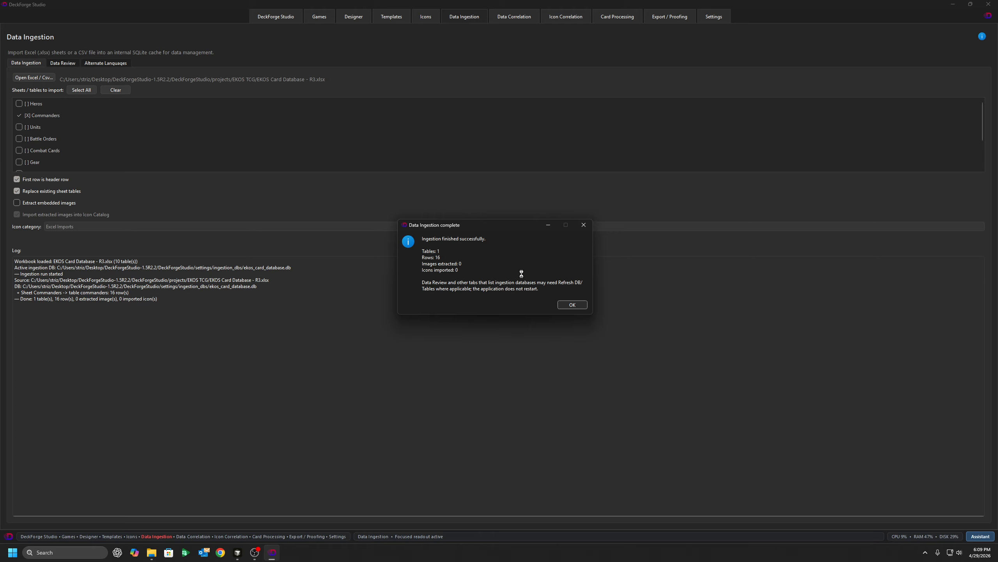
click(573, 304)
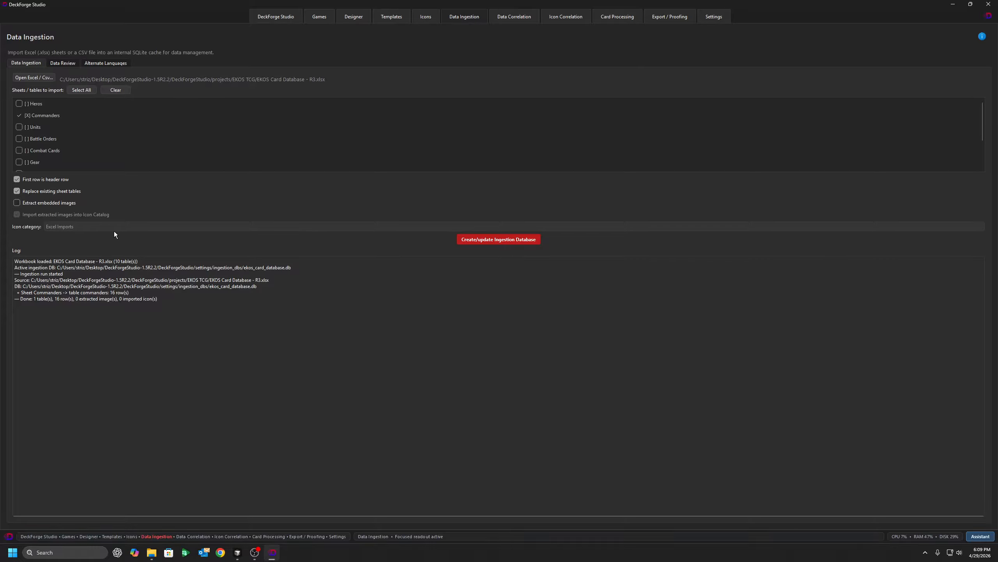
Review the imported rows of the commanders table in the ekos_card_database dataset
click(60, 64)
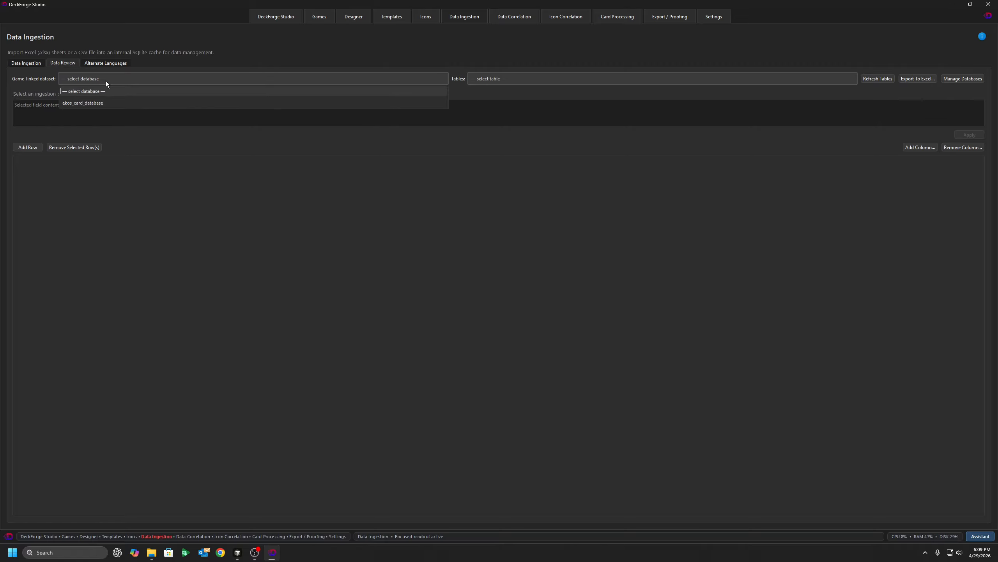
click(107, 102)
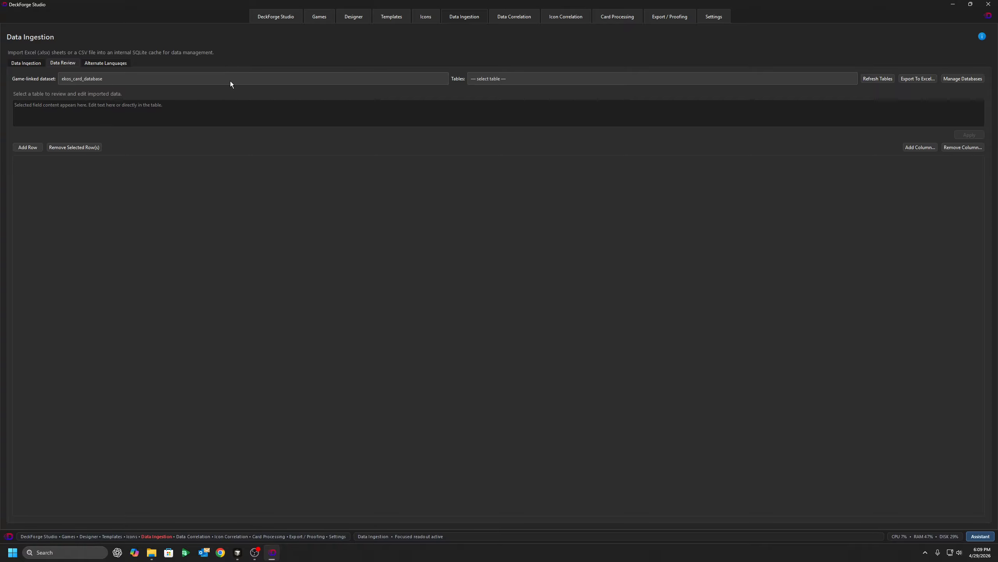
click(520, 84)
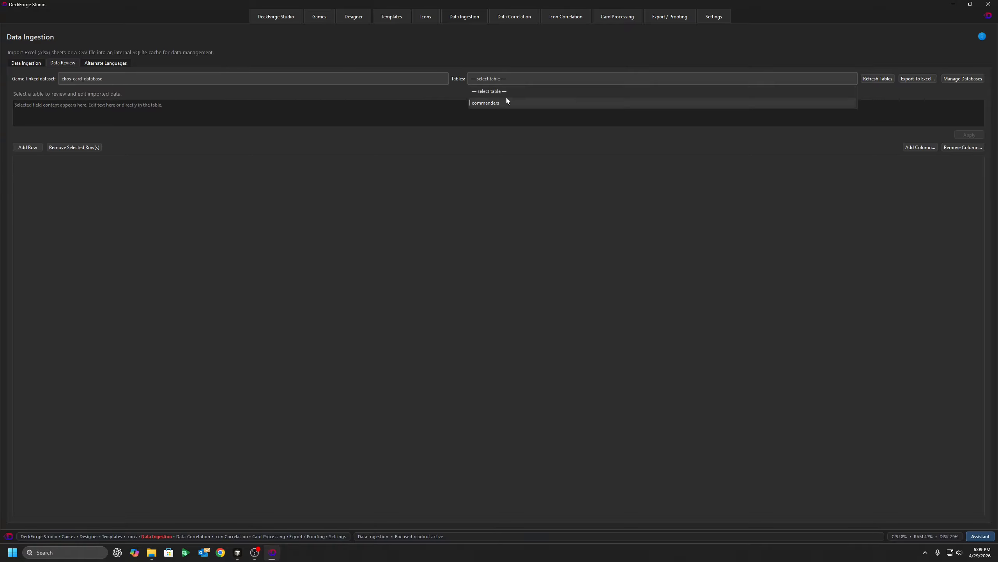
click(506, 103)
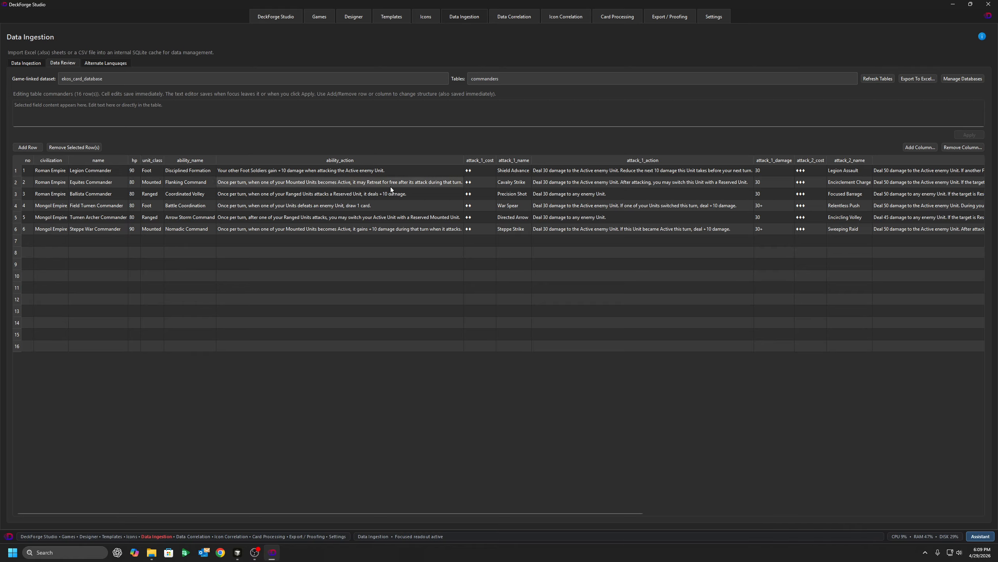
drag(383, 510, 254, 283)
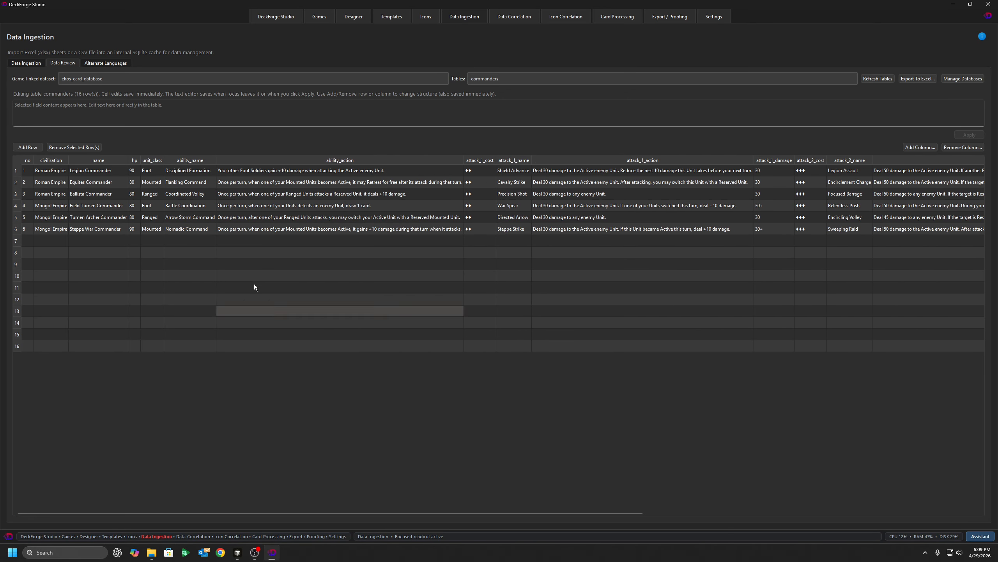
Choose the commanders table of ekos_card_database as the source for alternate-language translation
click(115, 64)
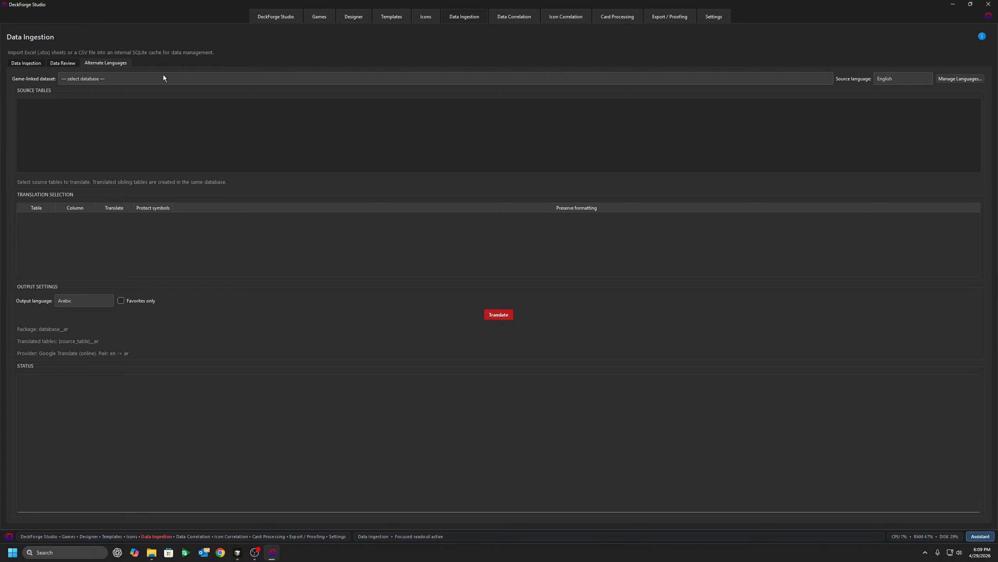
click(119, 79)
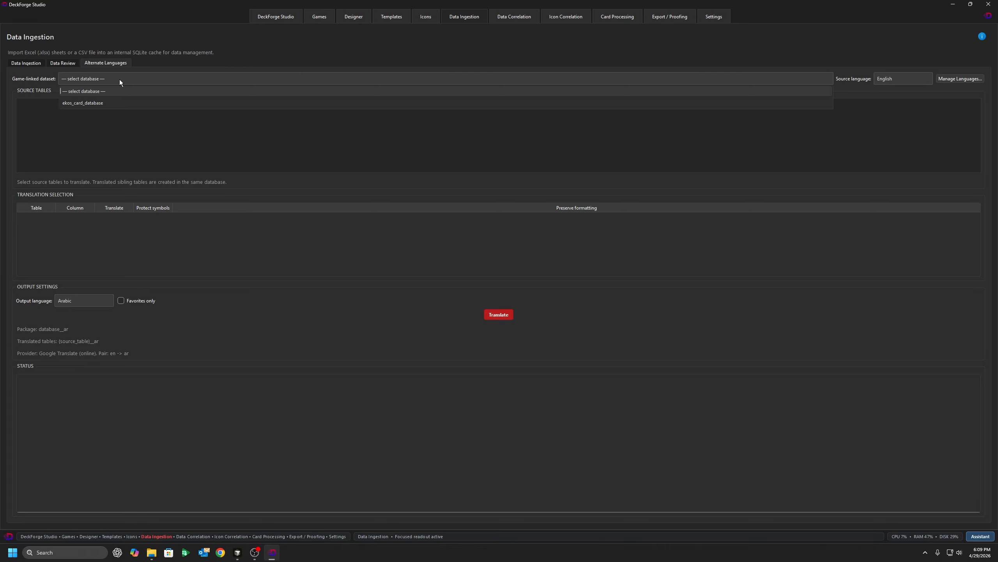
click(101, 103)
click(22, 105)
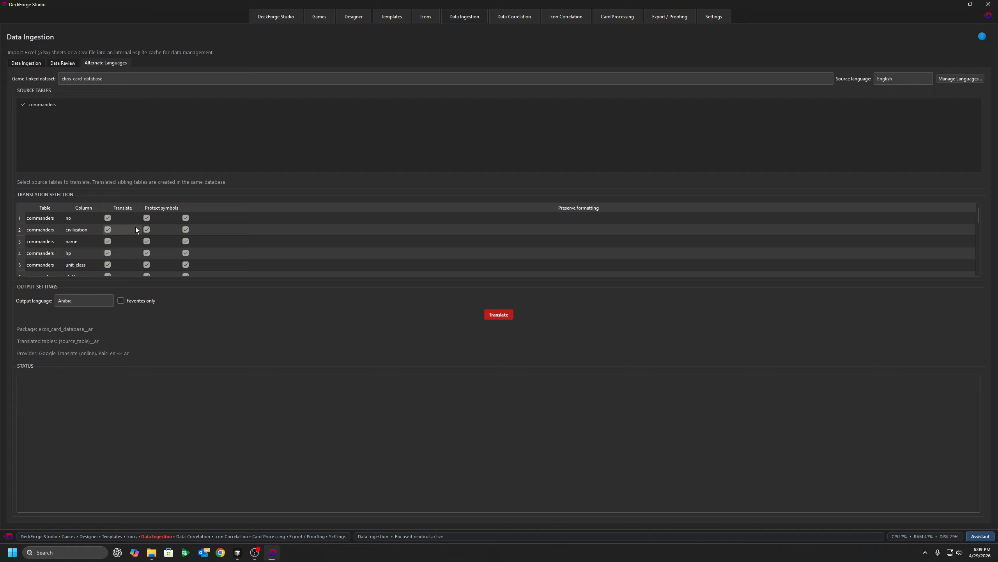
Exclude the no, civilization, name, hp and unit_class columns from translation
click(108, 218)
click(106, 230)
click(107, 241)
scroll(71, 251, down, 1)
click(107, 229)
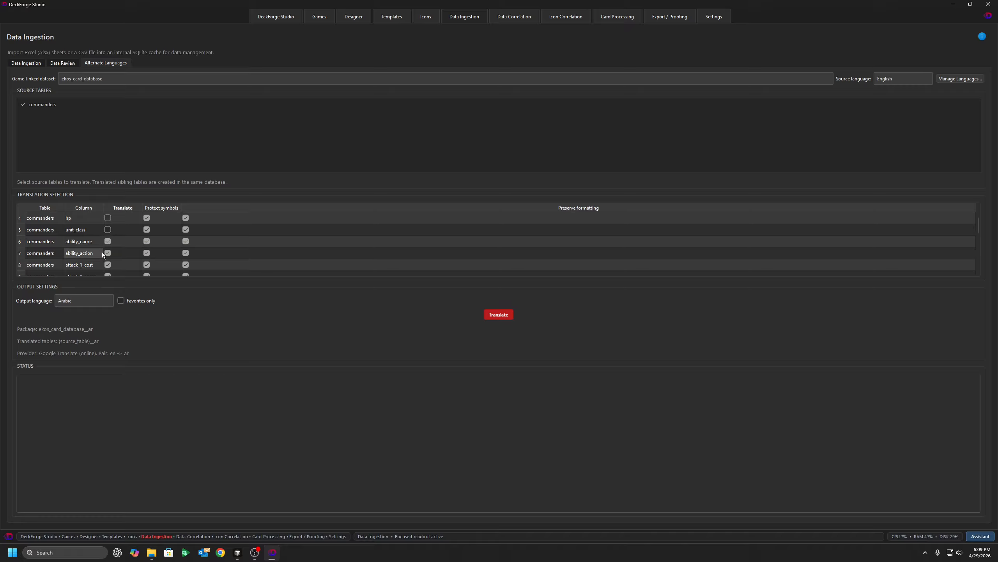
Exclude the attack_1_cost, attack_1_damage, attack_2_cost and attack_2_damage columns from translation
scroll(93, 254, down, 1)
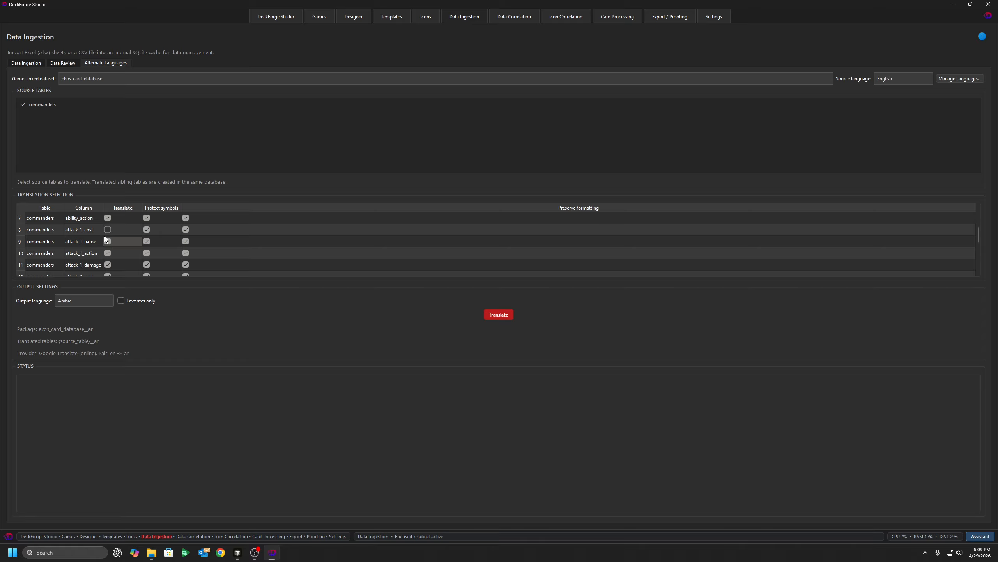
scroll(84, 231, up, 1)
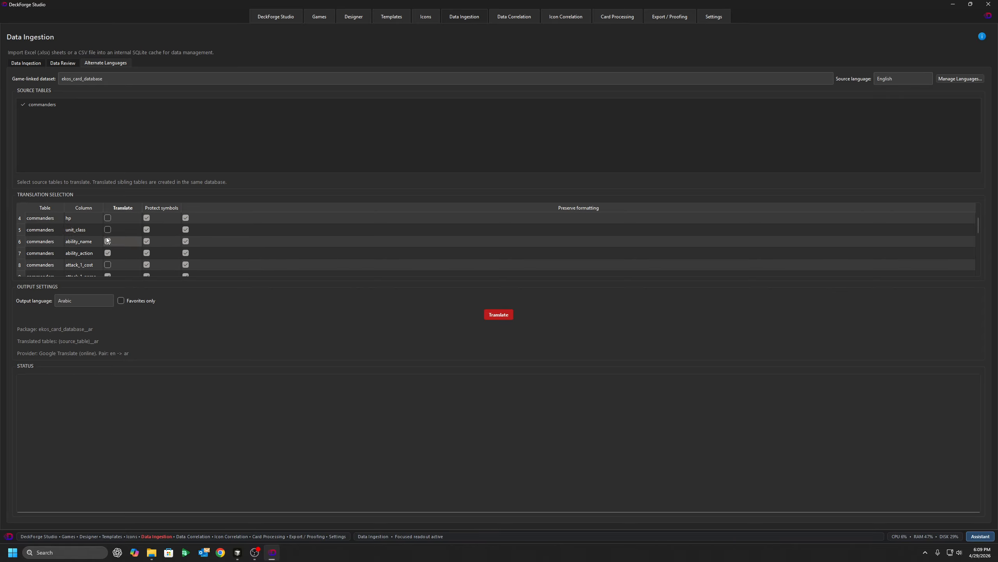
scroll(83, 236, down, 1)
scroll(90, 248, down, 1)
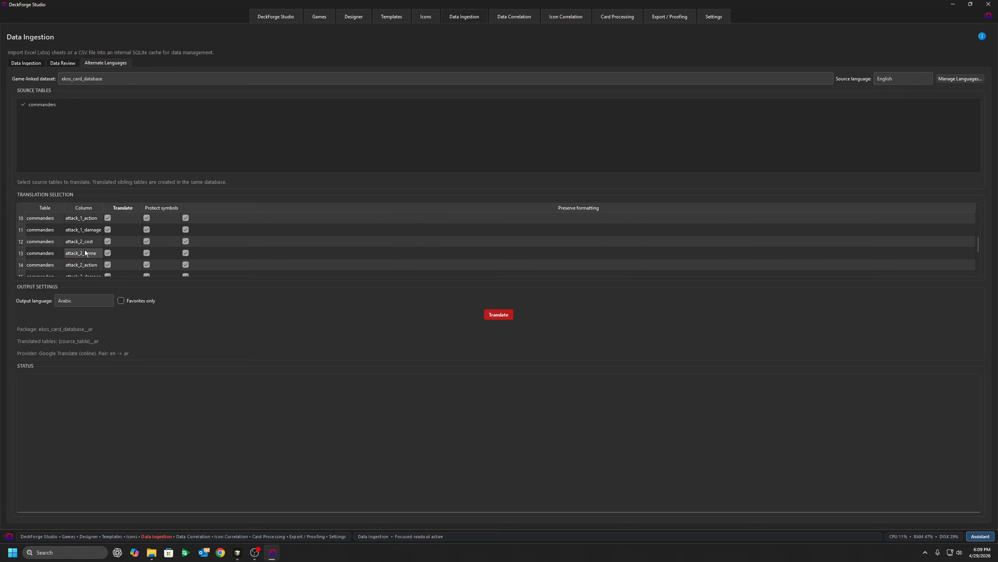
click(107, 229)
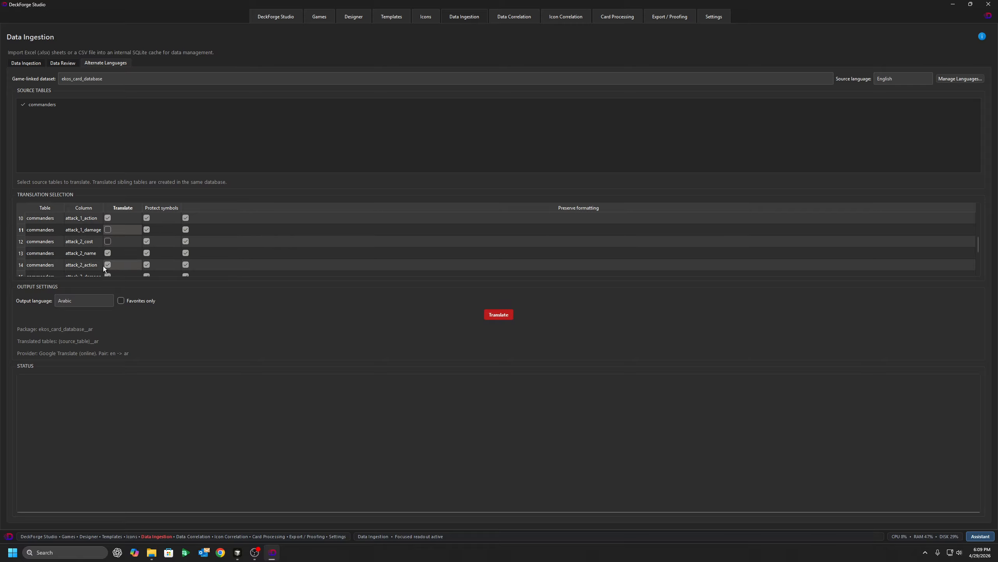
scroll(81, 265, down, 1)
click(108, 241)
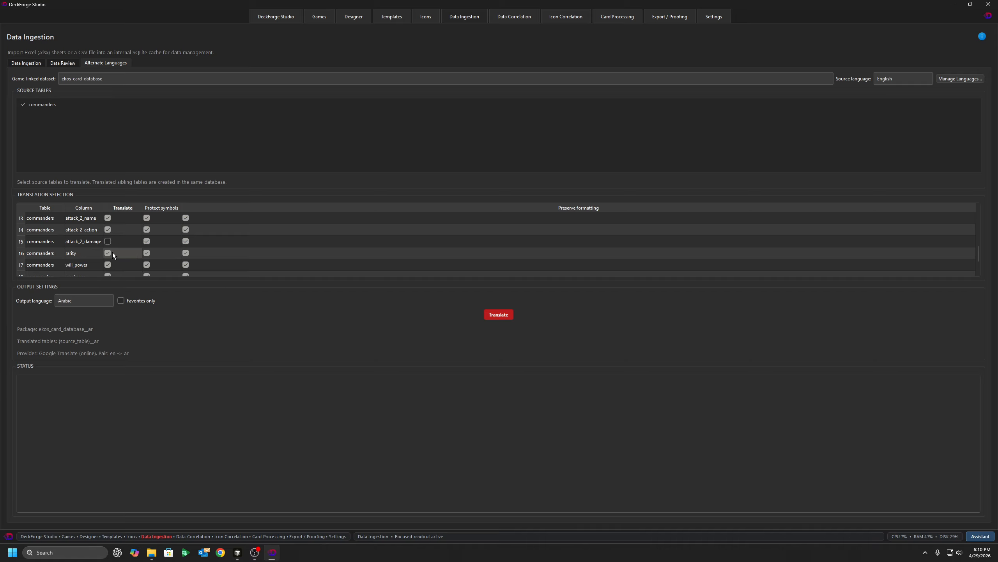
Exclude the rarity, weakness, retreat and ppk columns from translation and check the column selection
scroll(104, 261, down, 1)
click(107, 246)
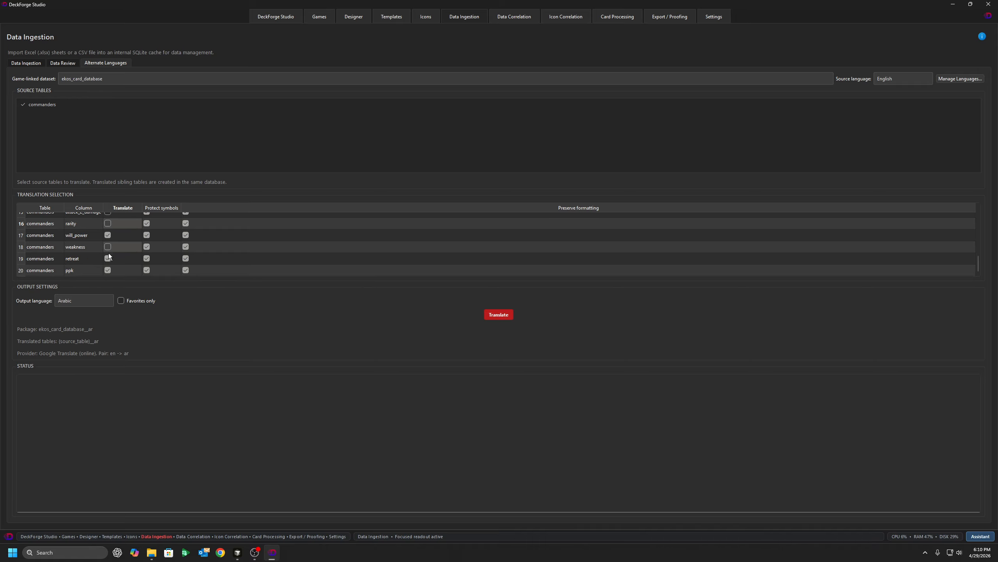
click(107, 258)
click(108, 269)
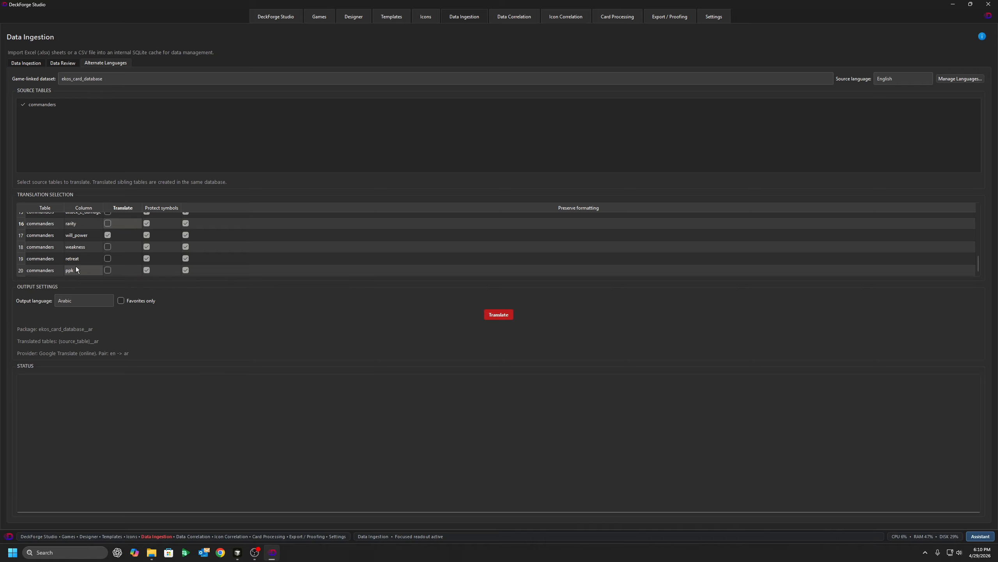
scroll(73, 268, up, 5)
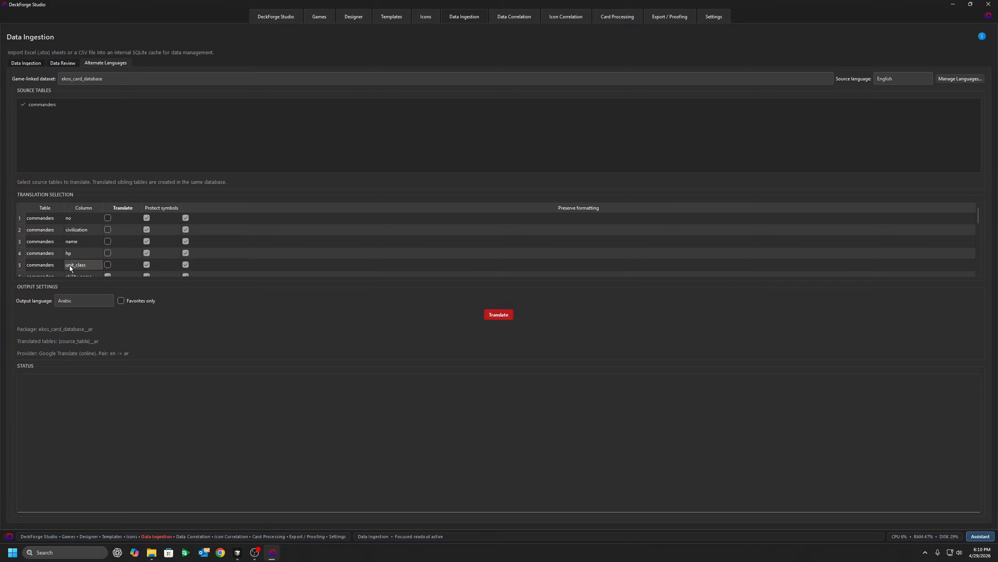
scroll(81, 248, down, 5)
scroll(77, 243, up, 5)
Review the available output languages and the languages listed in the language manager
click(84, 300)
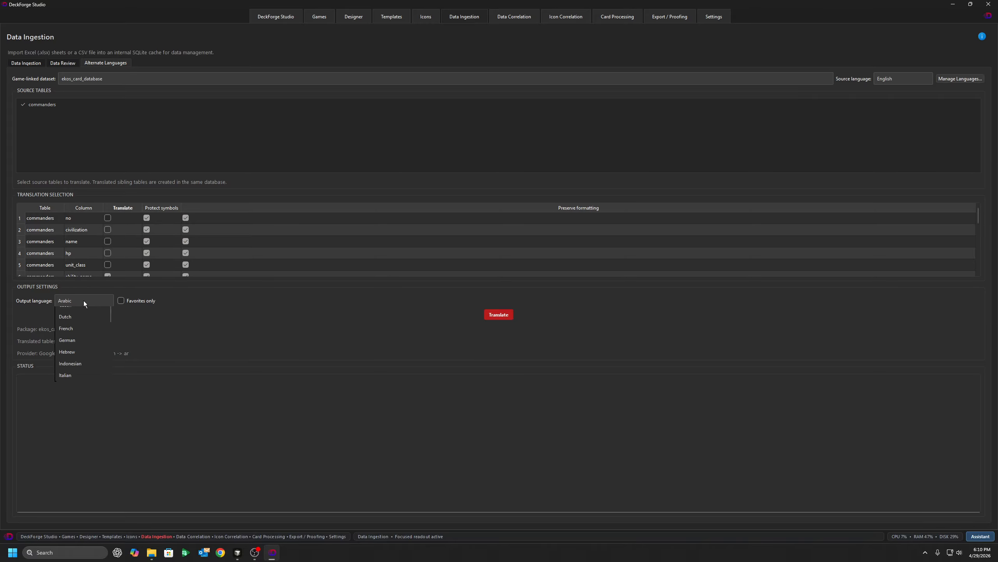
scroll(76, 340, down, 5)
scroll(85, 384, up, 4)
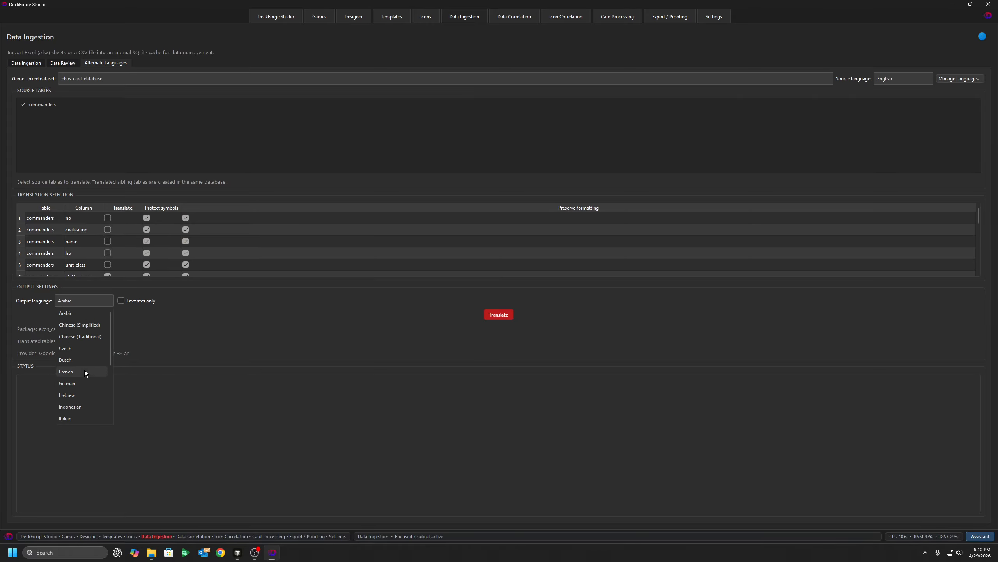
click(319, 326)
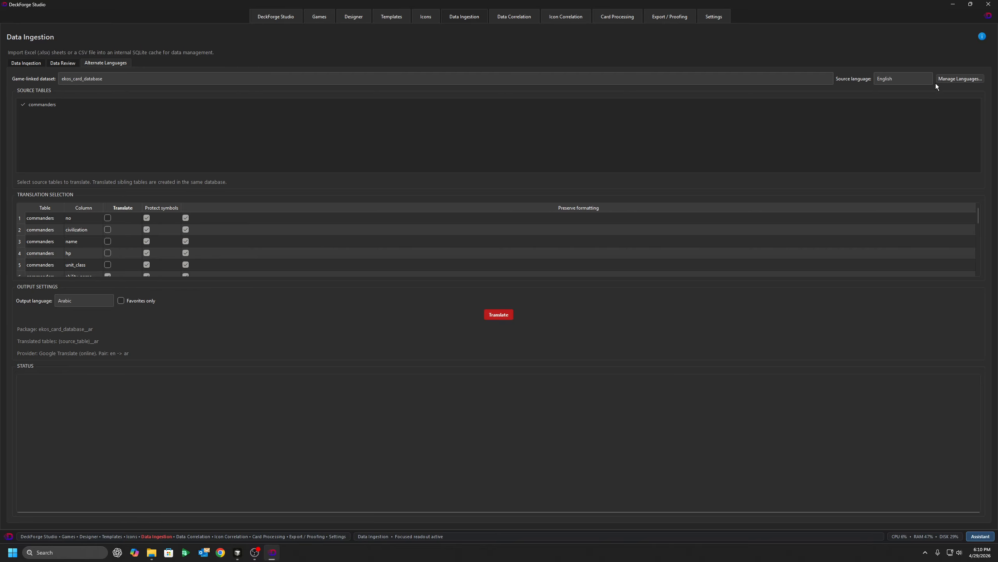
click(947, 78)
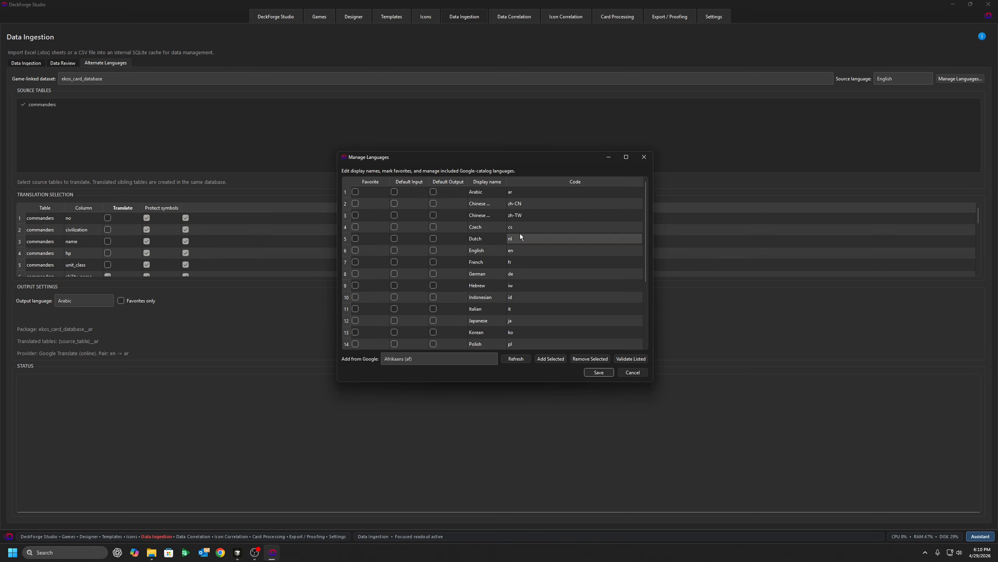
drag(647, 196, 638, 237)
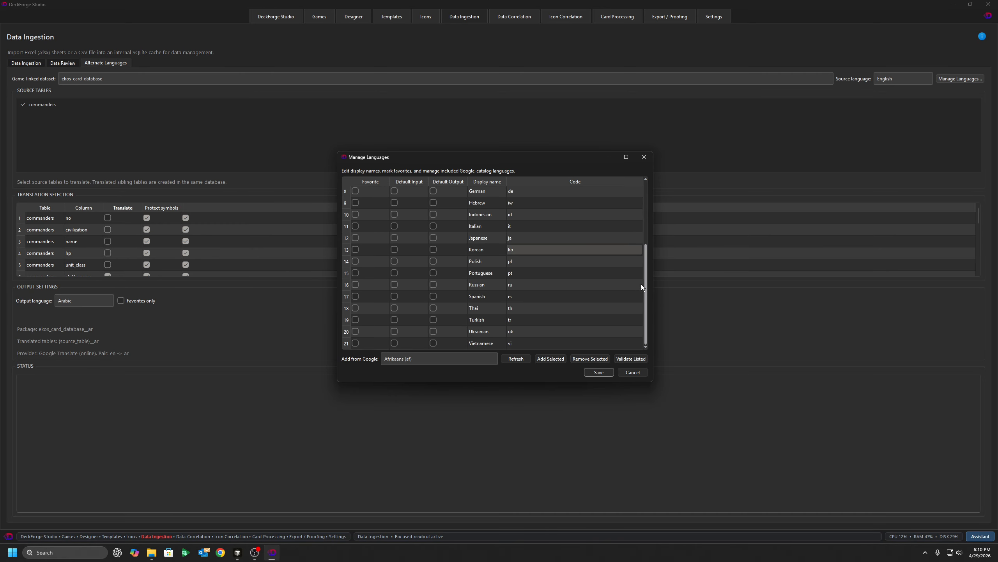
drag(641, 284, 654, 194)
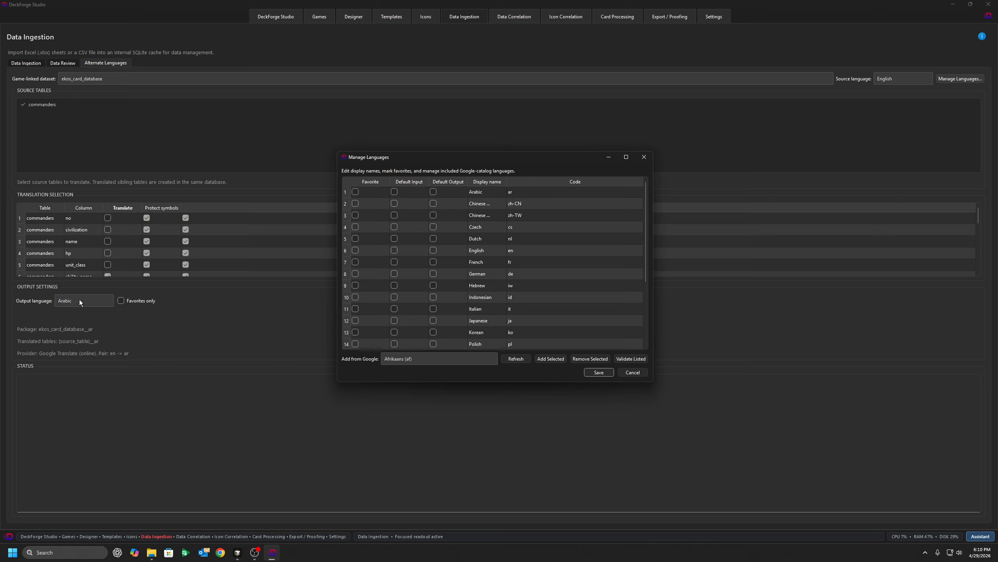
Add Zulu (zu) from the Google catalog to the managed languages
click(431, 361)
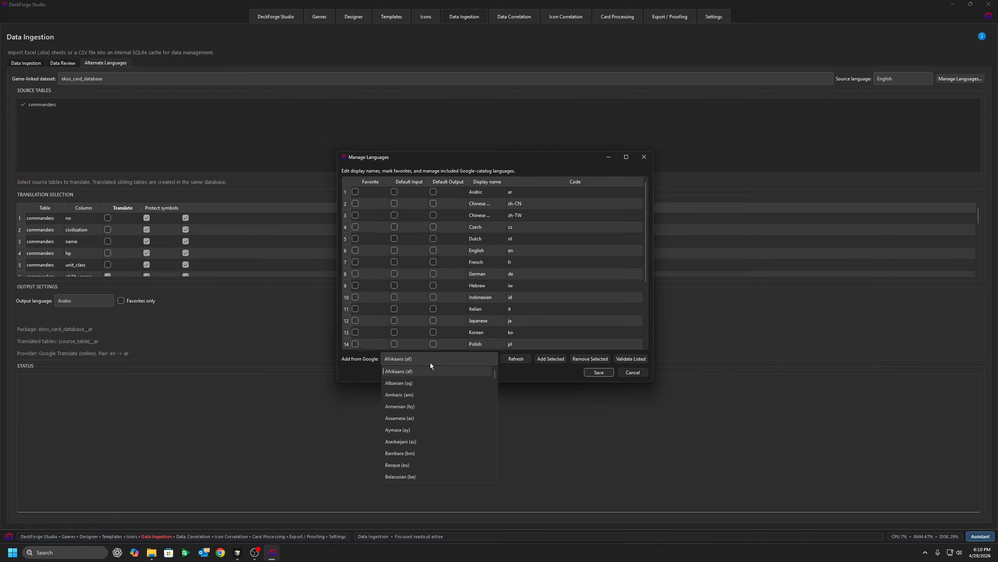
scroll(461, 379, down, 10)
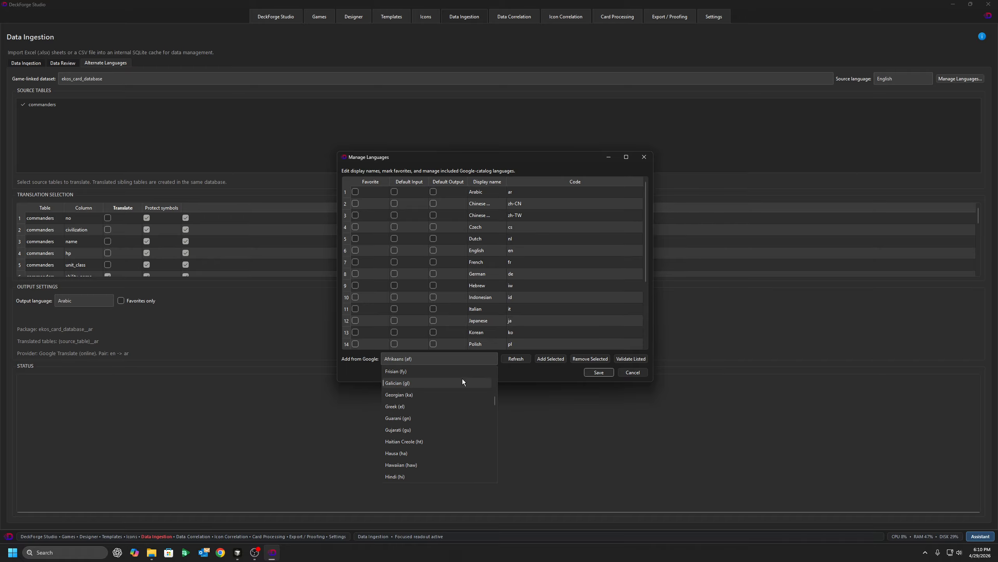
scroll(462, 379, down, 13)
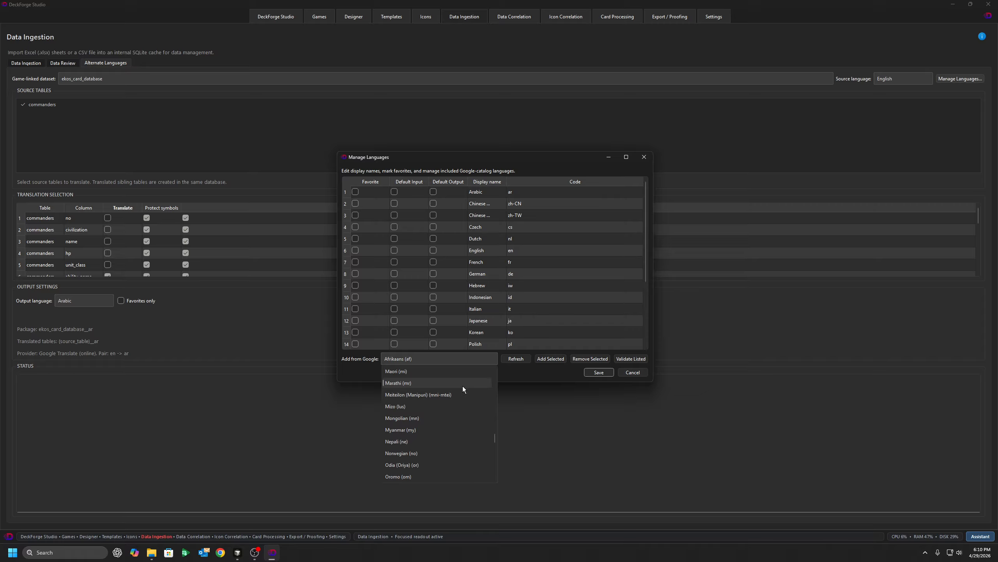
scroll(464, 386, down, 14)
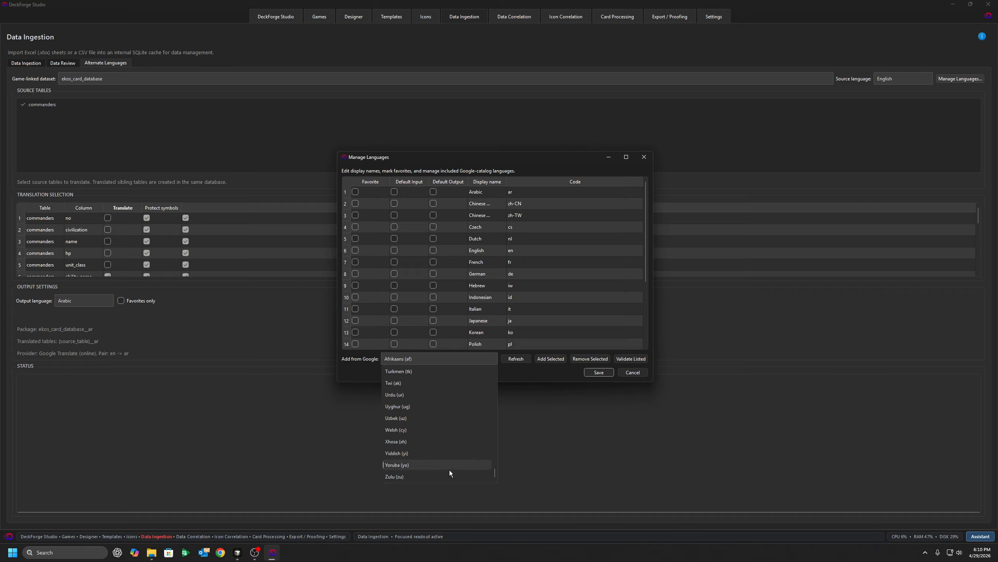
scroll(448, 469, up, 7)
scroll(443, 437, down, 7)
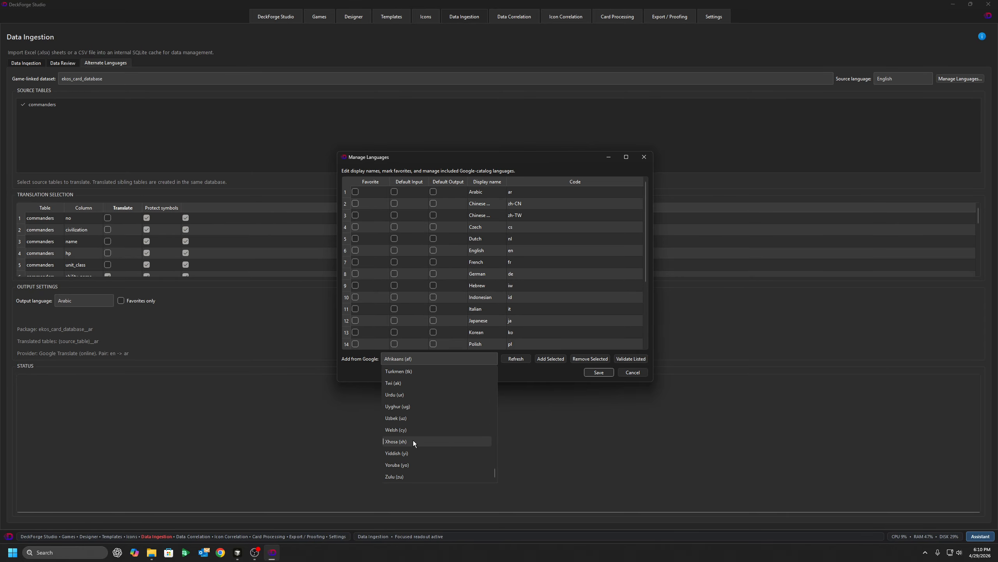
click(401, 476)
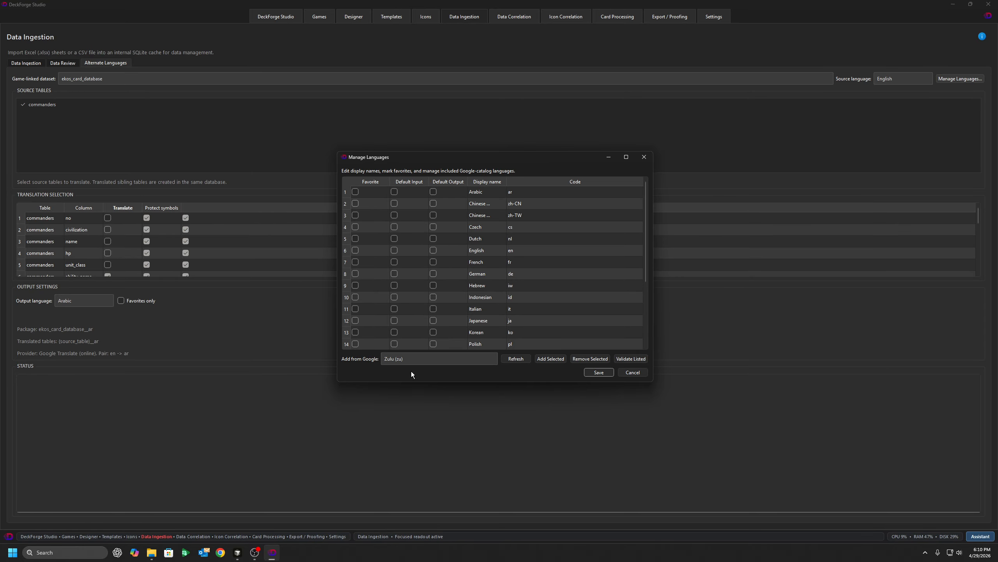
click(544, 360)
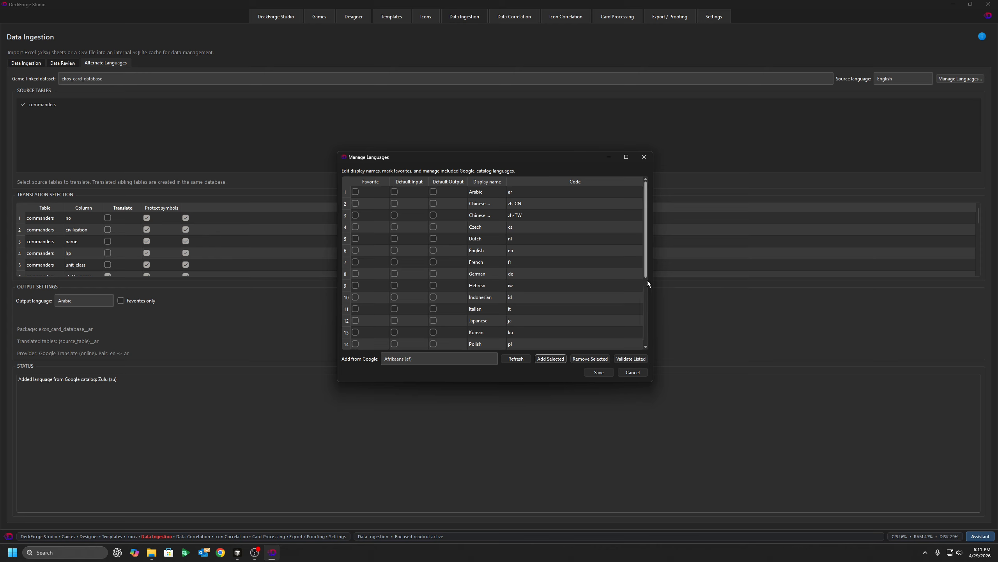
Validate the listed languages and save the language preferences
drag(646, 207, 651, 187)
click(624, 359)
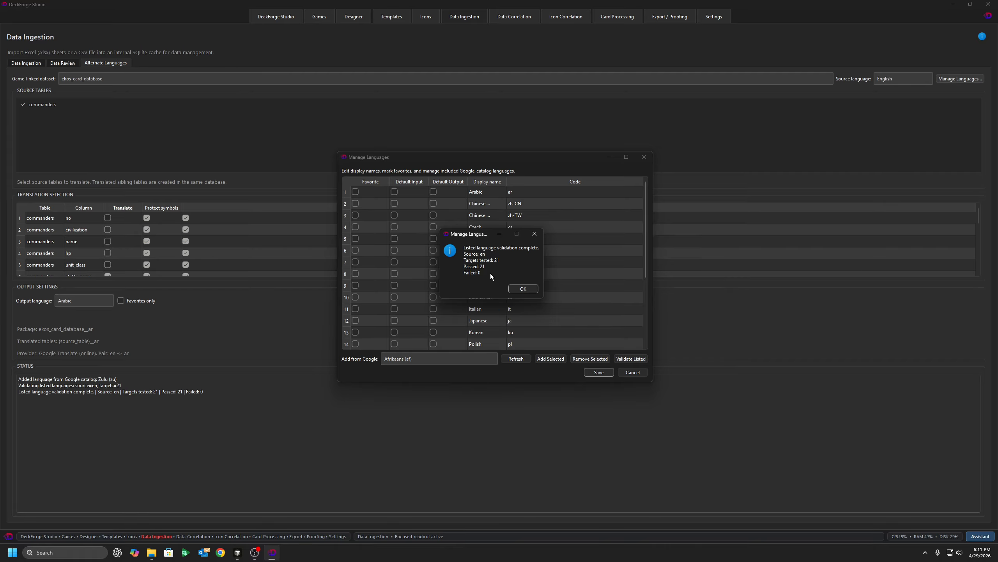
click(522, 289)
click(602, 371)
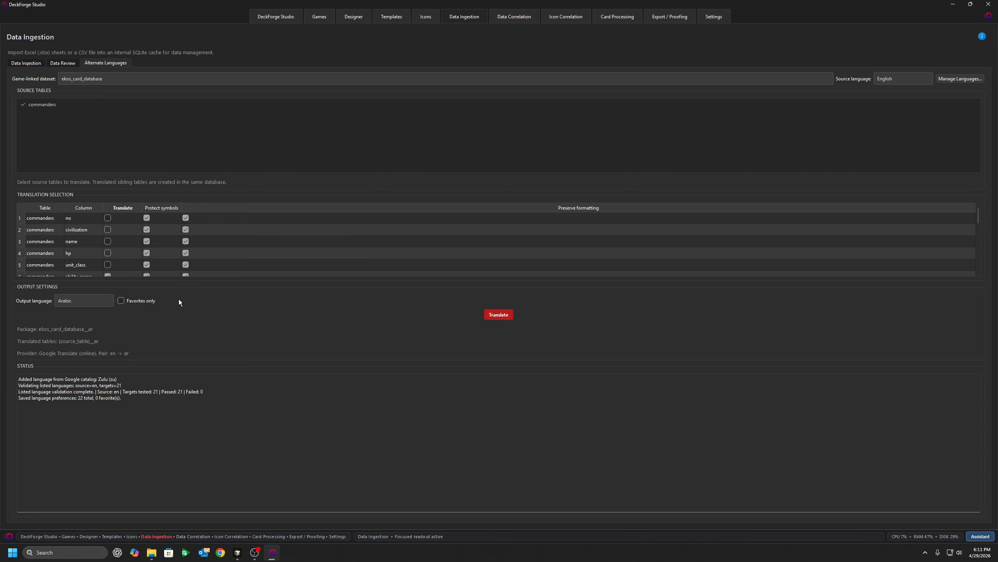
Set the output language to Zulu and translate the selected columns of the commanders table
click(68, 300)
scroll(69, 393, down, 4)
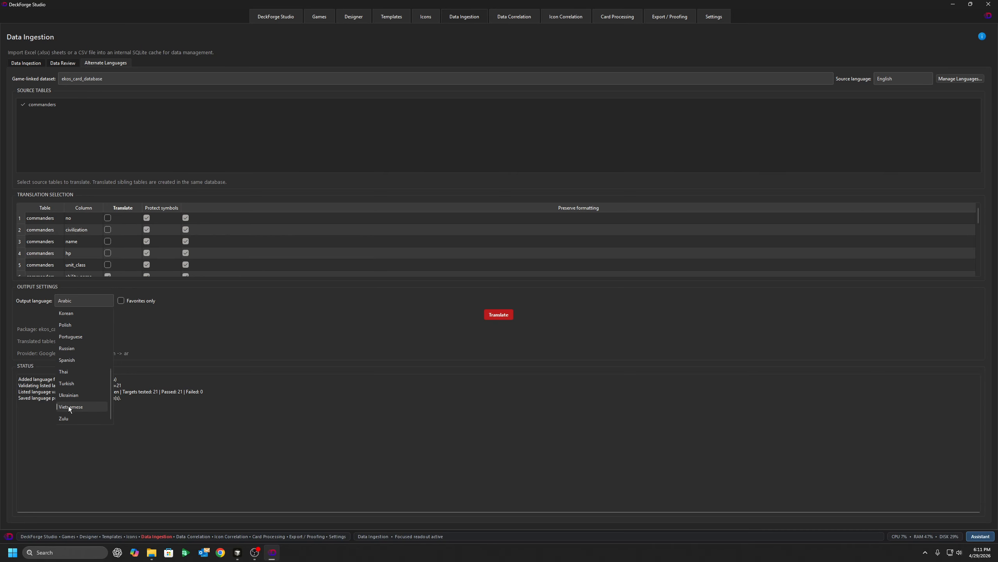
click(80, 418)
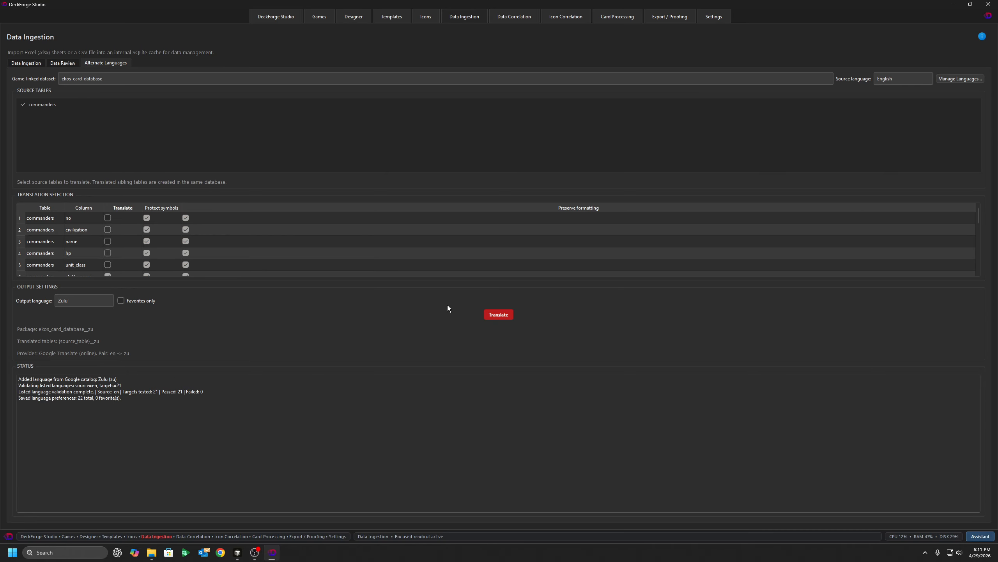
click(498, 315)
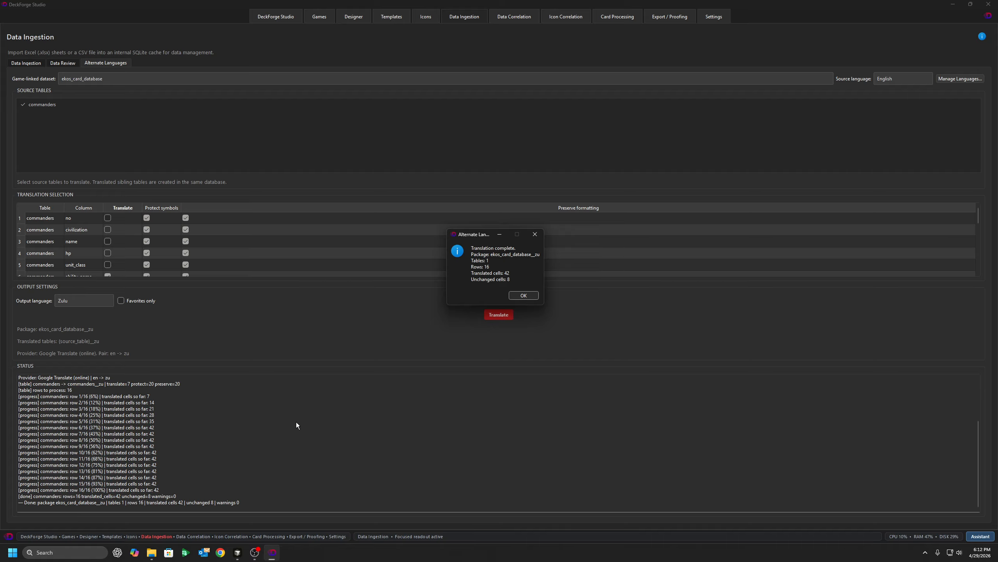
click(524, 295)
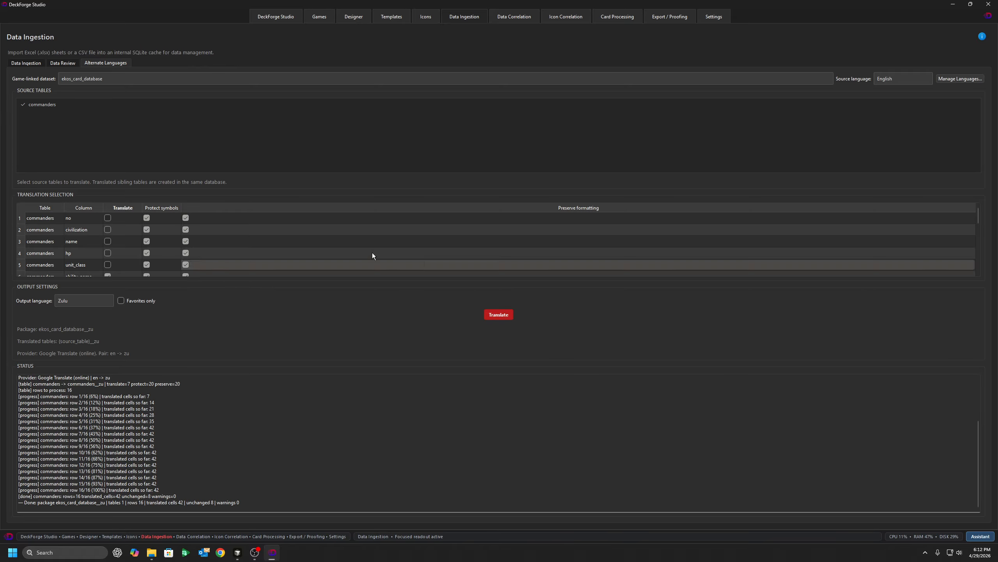
Refresh the tables of ekos_card_database and review the translated commanders__zu table
click(64, 62)
click(884, 77)
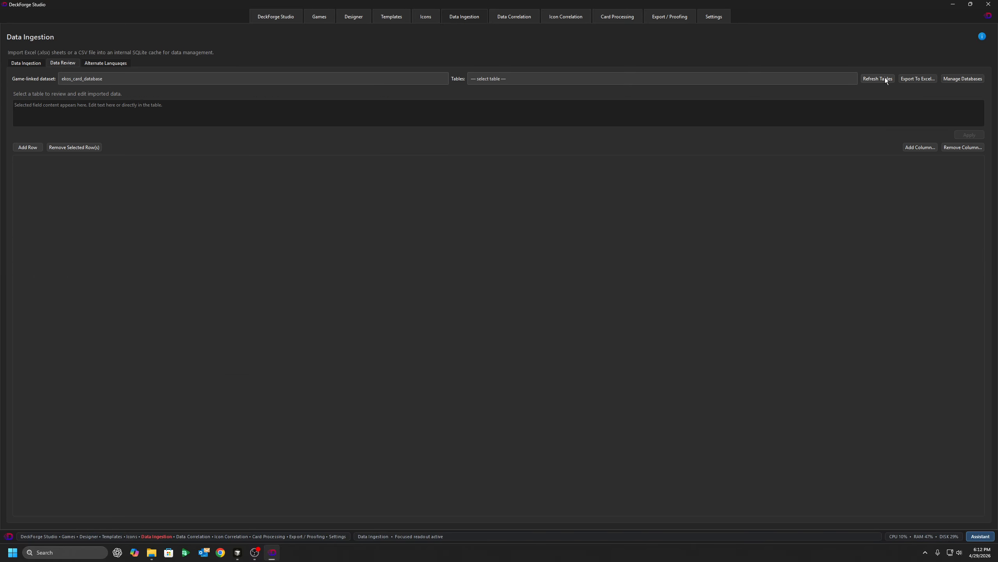
click(523, 81)
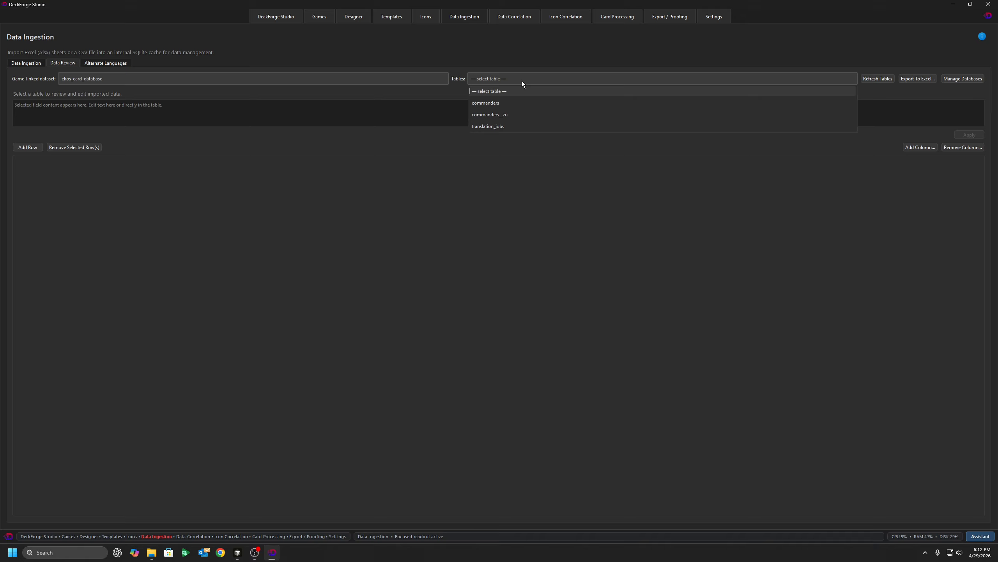
click(506, 115)
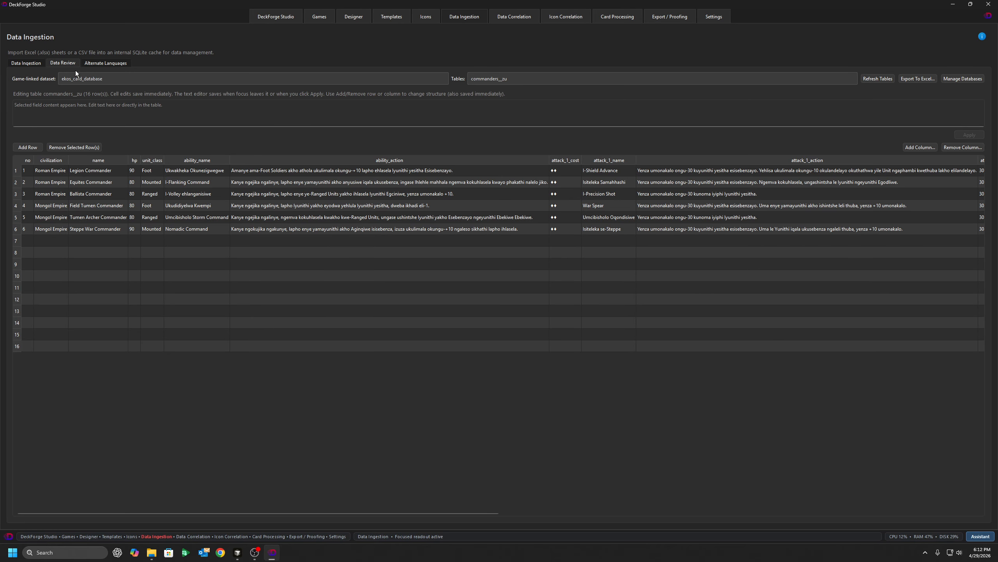
click(35, 62)
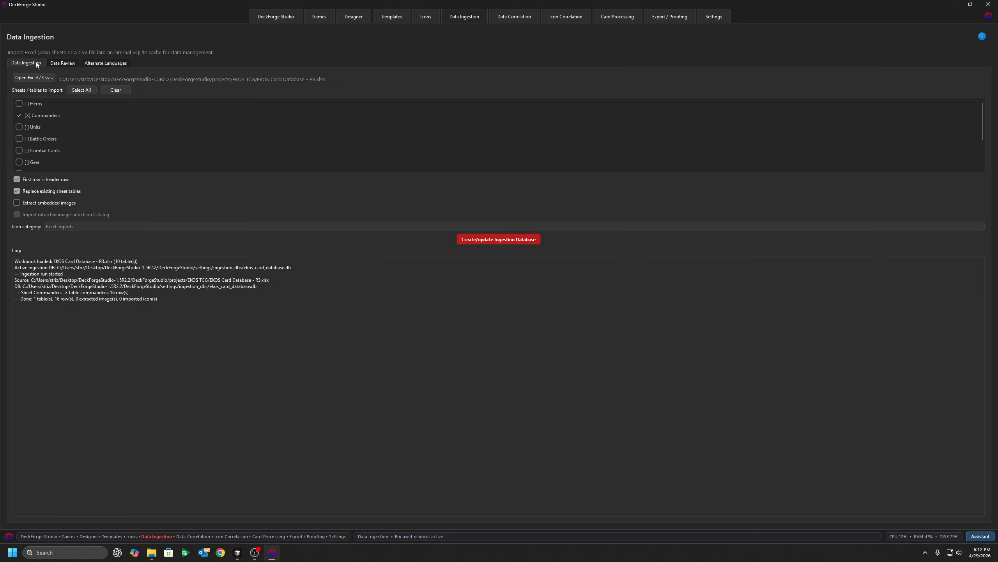
In the Designer, import proxy_units_template.png from EKOS TCG > Artwork > Card Templates as the Commanders template's base image
click(398, 20)
click(358, 15)
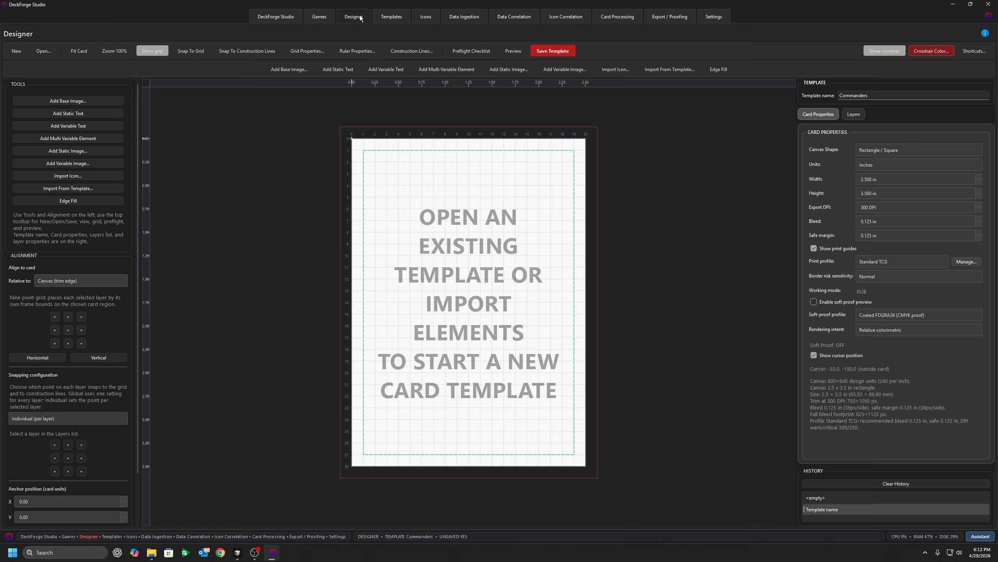
click(58, 103)
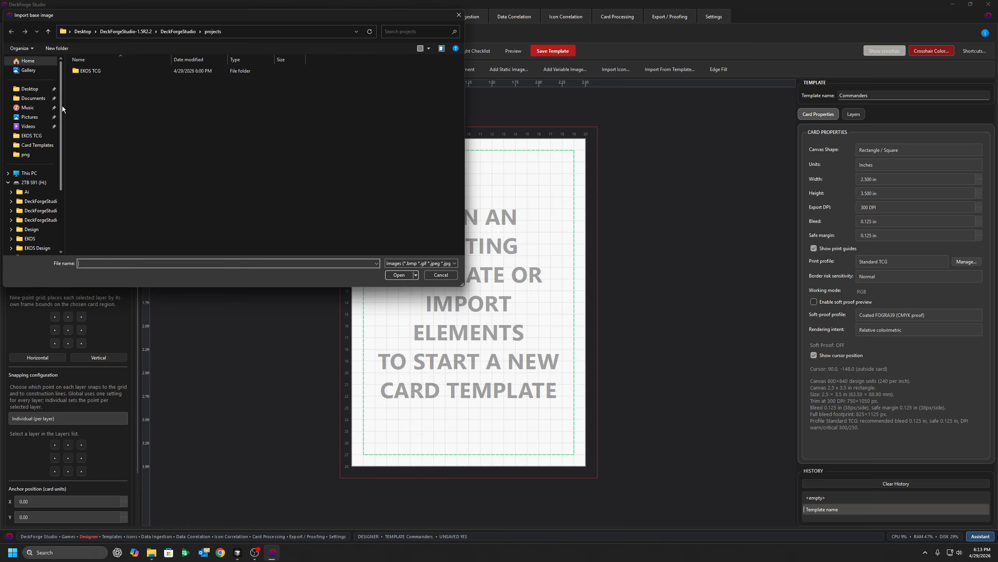
double_click(93, 75)
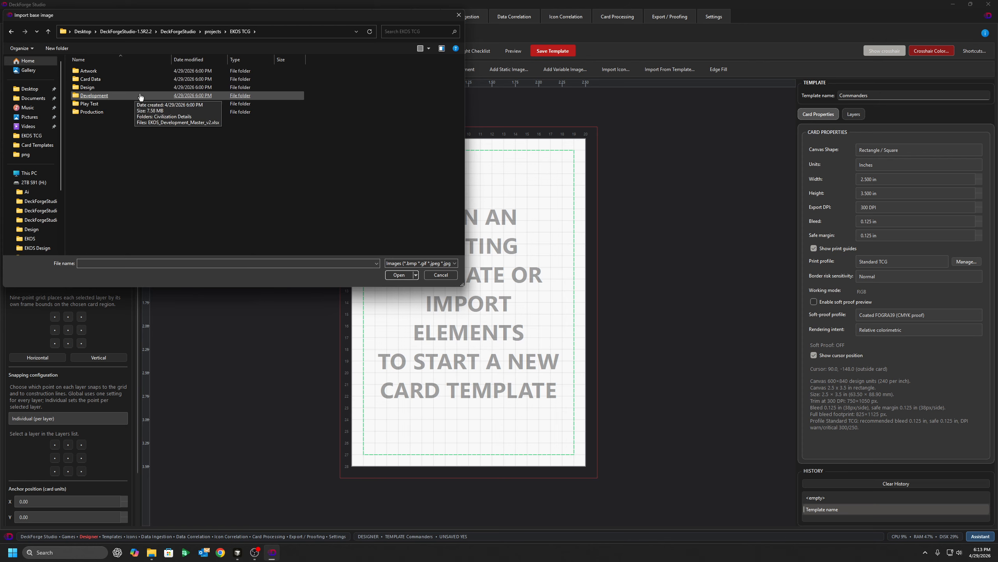
double_click(100, 74)
double_click(109, 82)
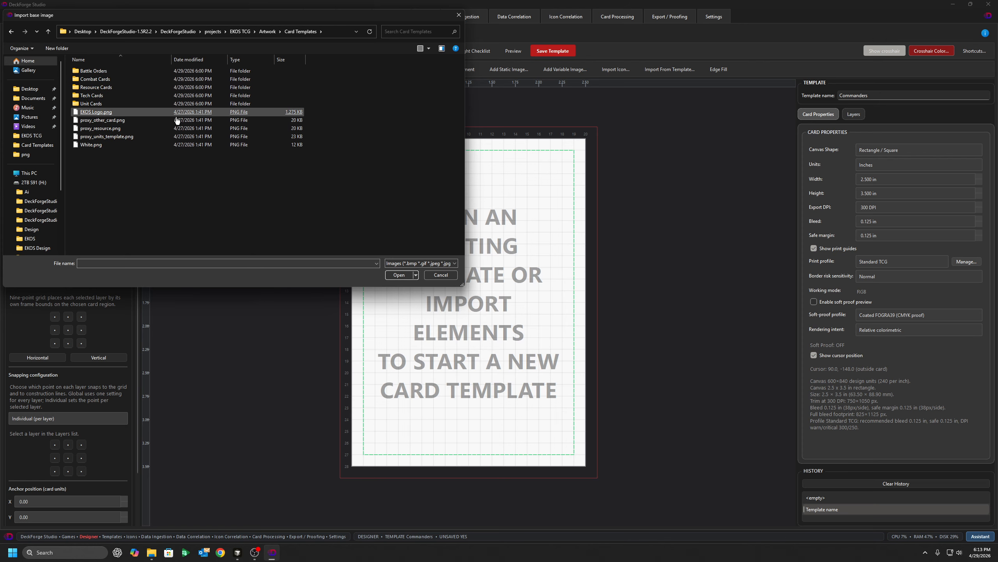
click(121, 136)
key(Return)
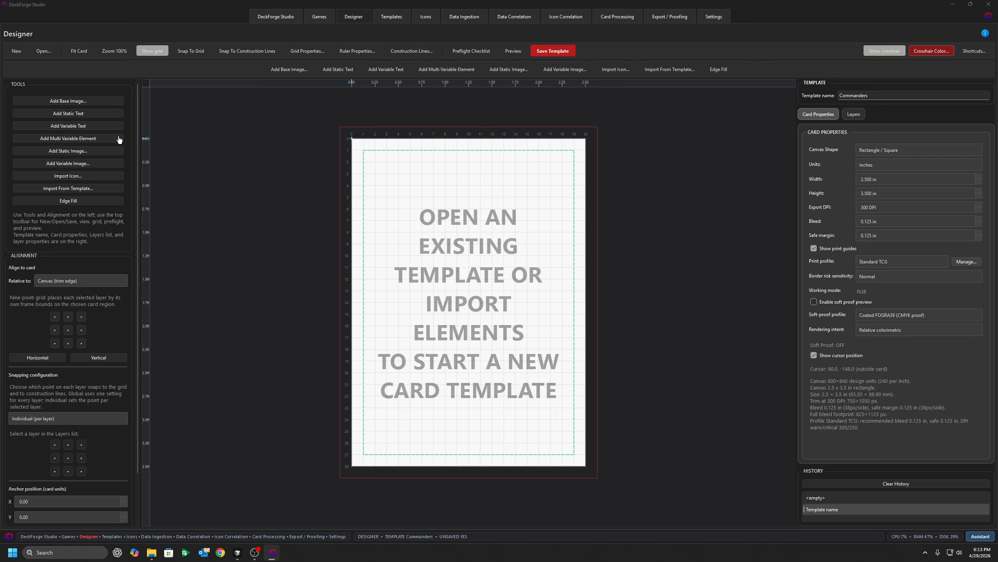
Fit the base image layer to the safe margin and lock it
click(855, 115)
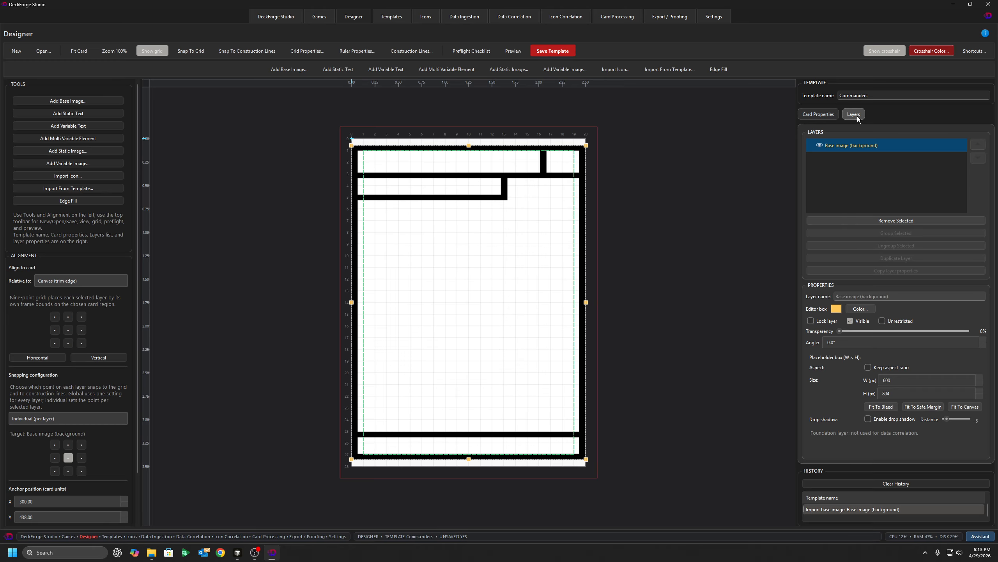
click(923, 407)
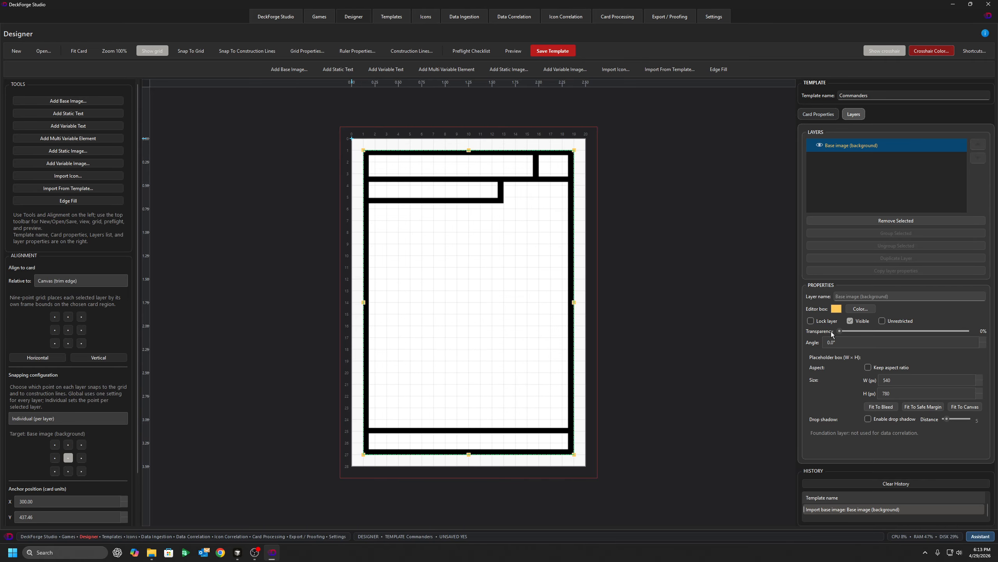
click(811, 321)
click(251, 176)
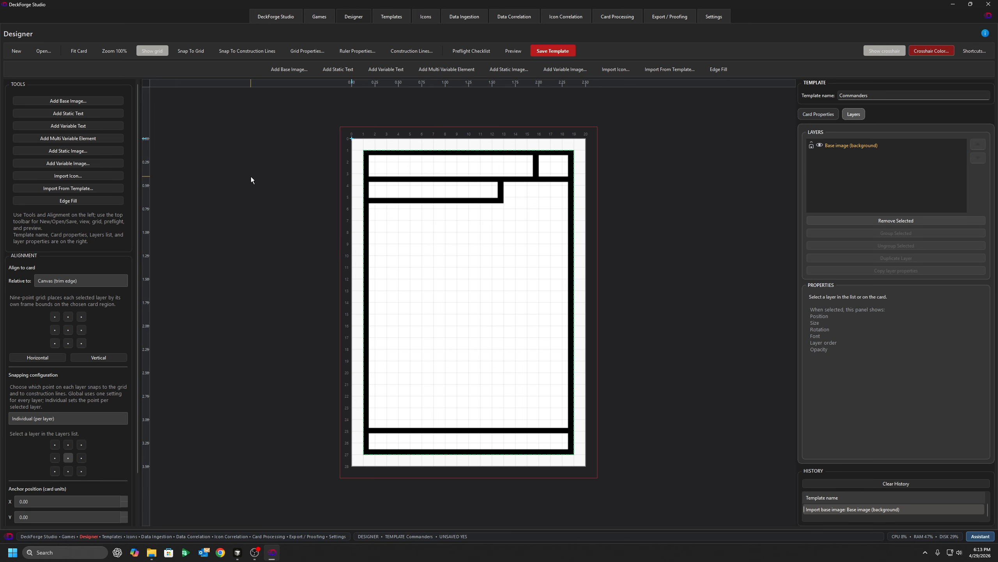
Add a variable text element and fit its frame to the wide title box at the card's upper left
click(83, 126)
drag(481, 306, 534, 177)
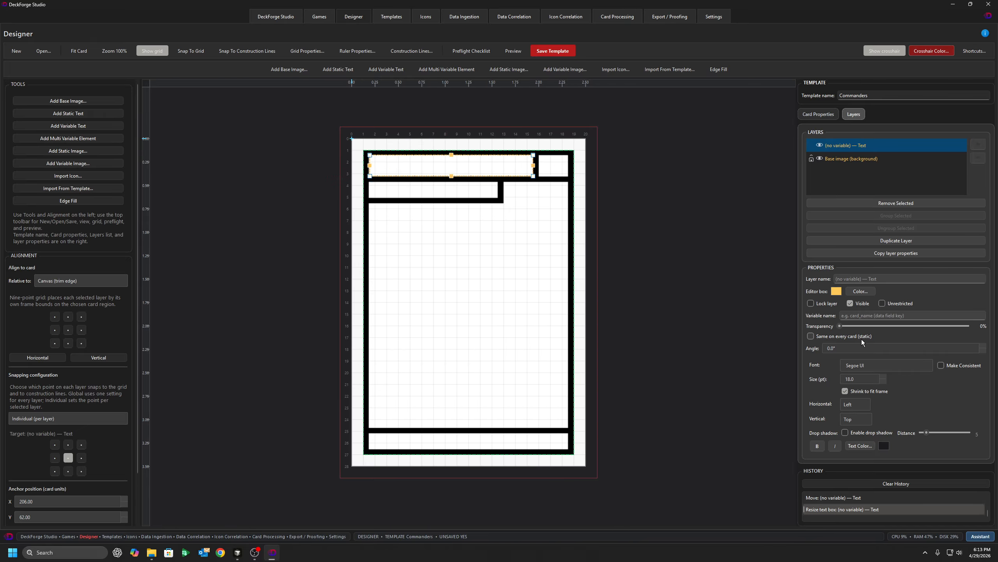
Assign the variable name commander_name to the text element in the wide title box
text(co)
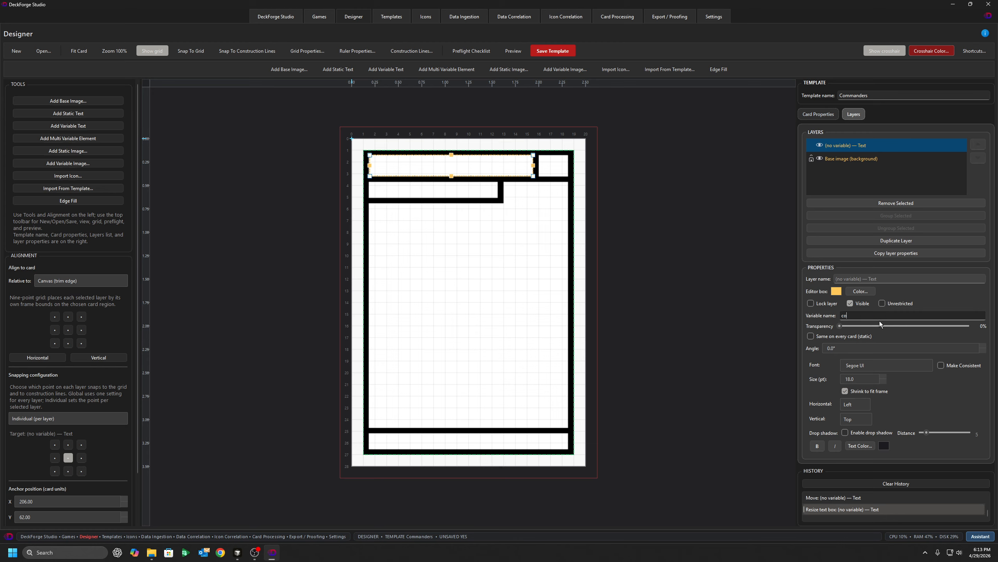
text(mmander_name)
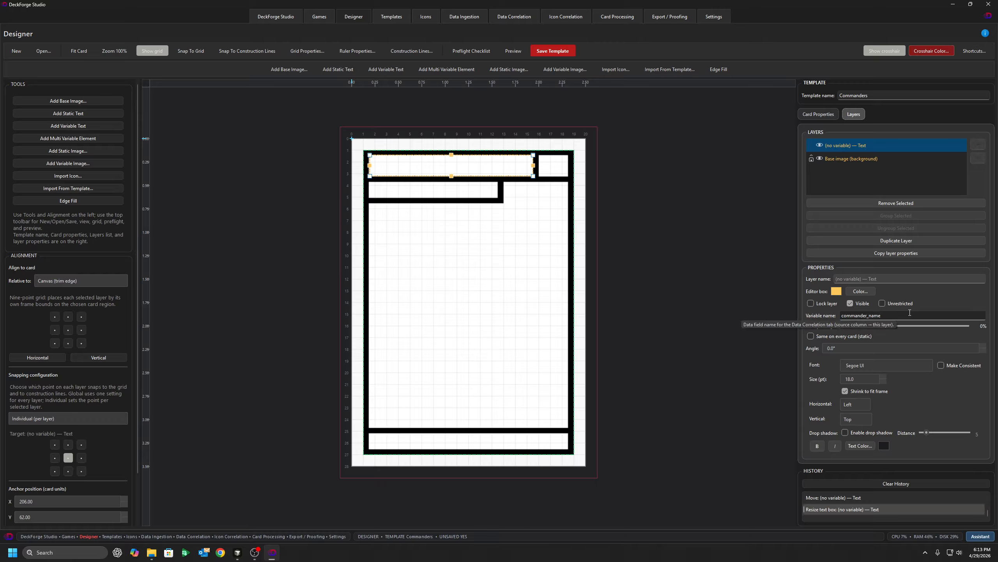
click(576, 283)
click(432, 171)
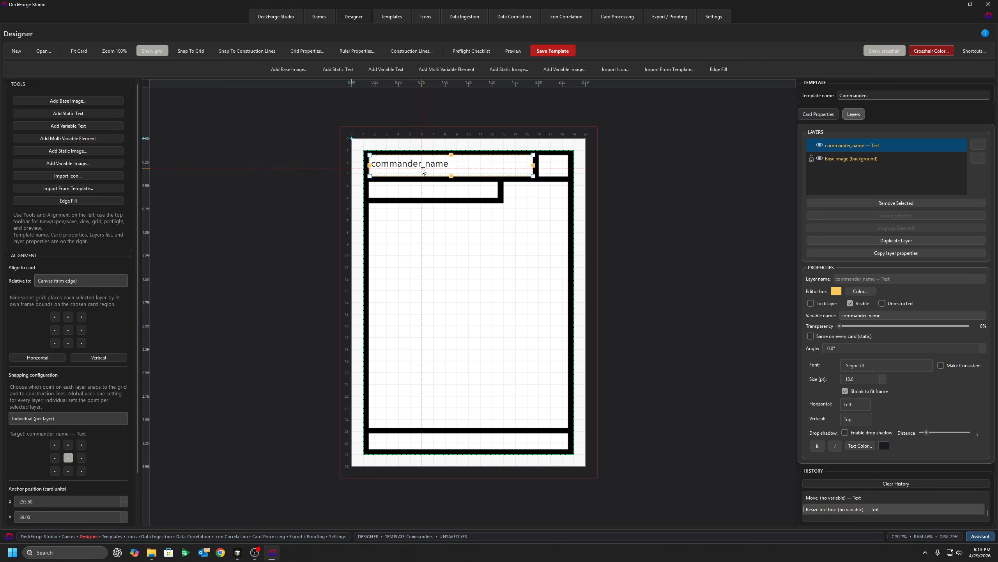
Make the commander_name text bold and set its size to 25 pt
key(ctrl+b)
click(844, 378)
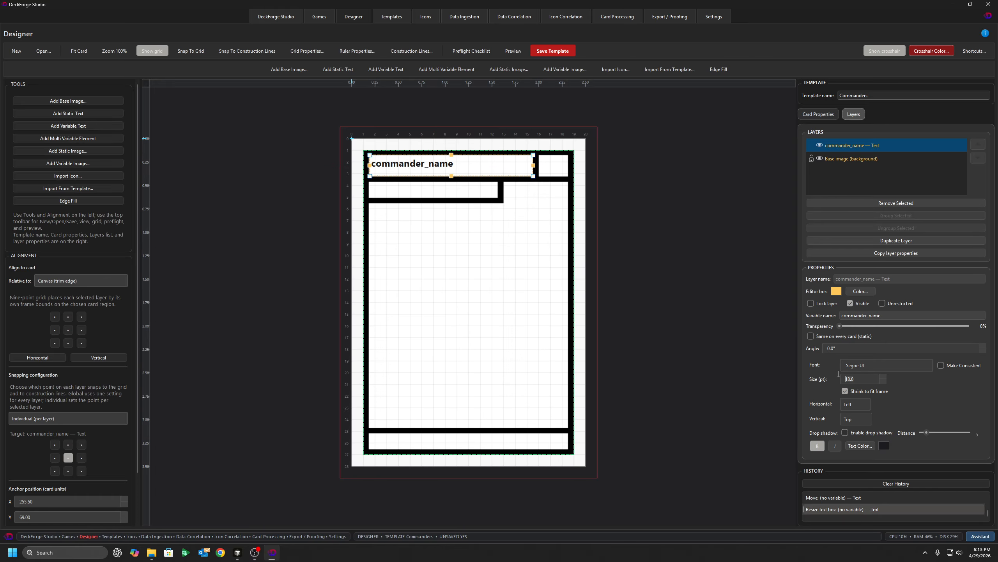
key(ctrl+a)
text(25)
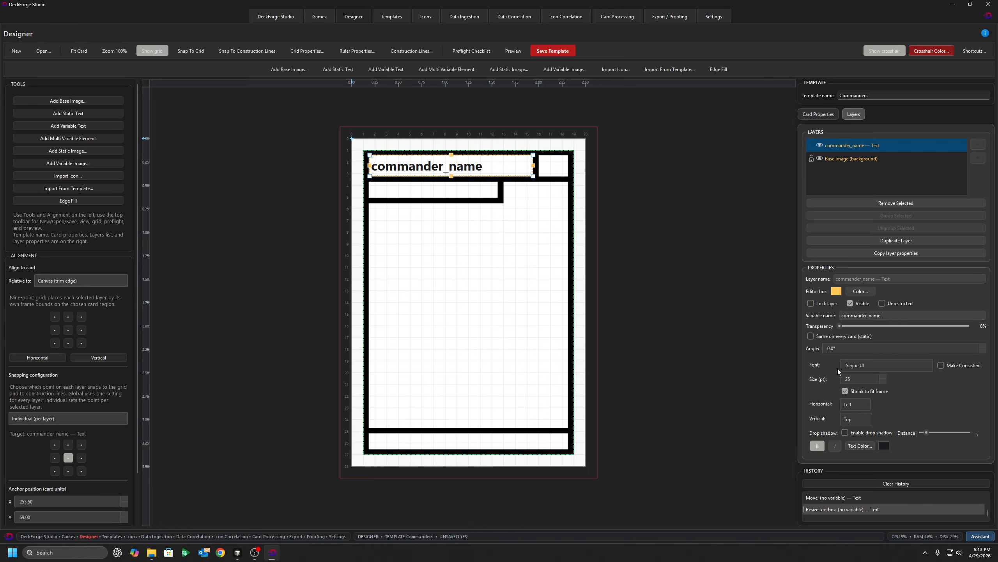
Align the commander_name text to Center horizontally and Middle vertically, and lock its layer
click(854, 407)
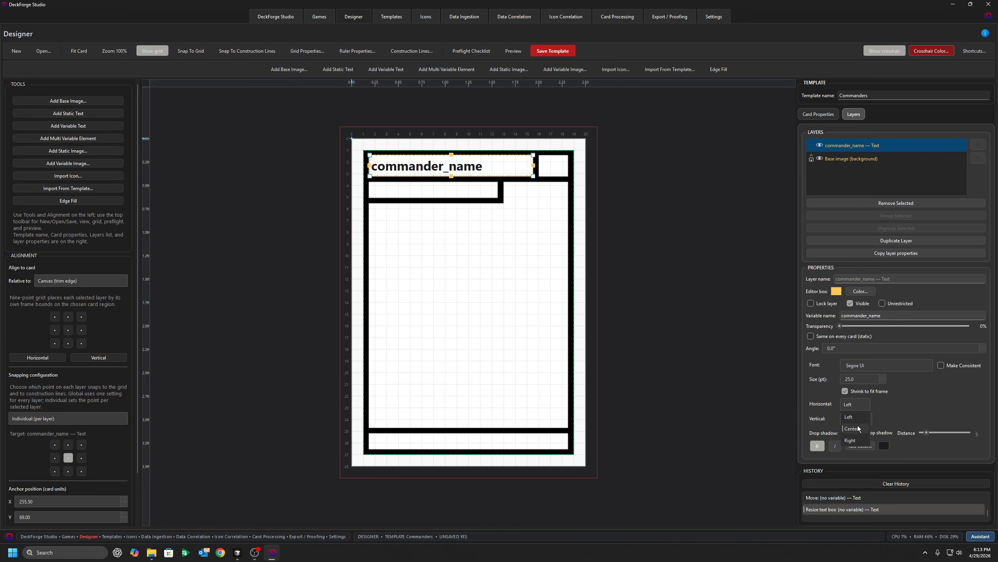
click(855, 422)
click(855, 421)
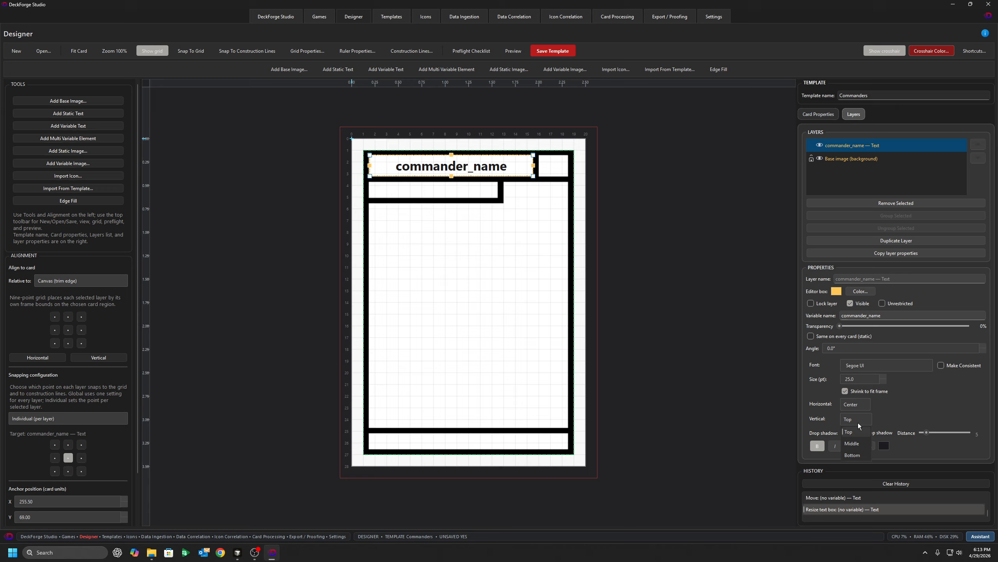
click(853, 443)
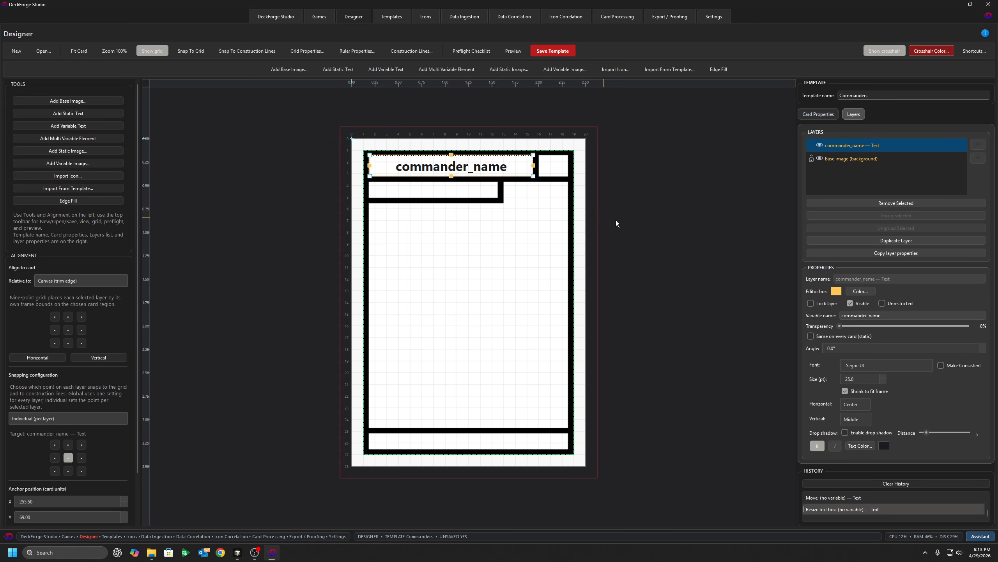
click(809, 305)
click(686, 173)
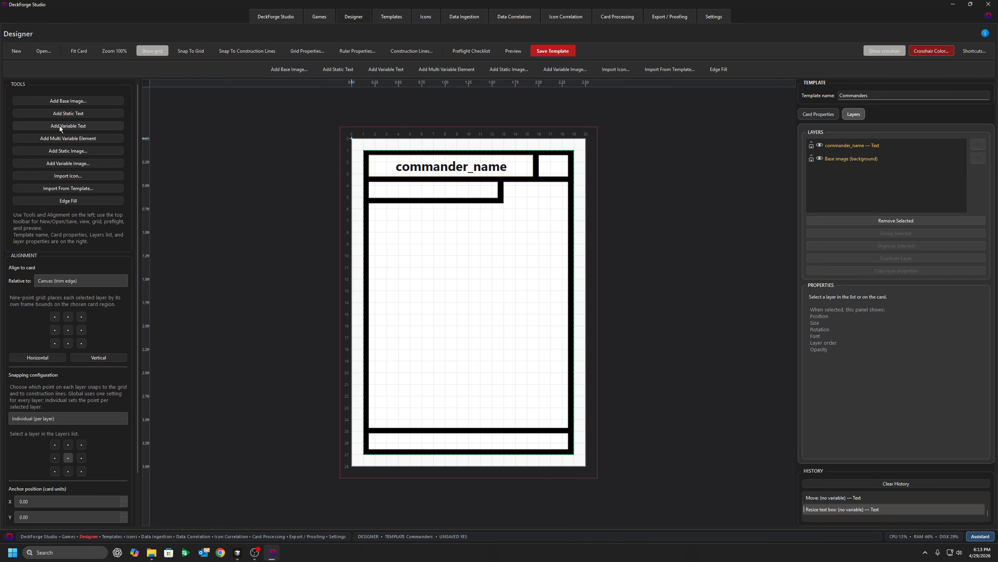
Add a variable text element in the narrower box below the title and give it the variable name unit_civ
click(92, 126)
drag(478, 311, 456, 197)
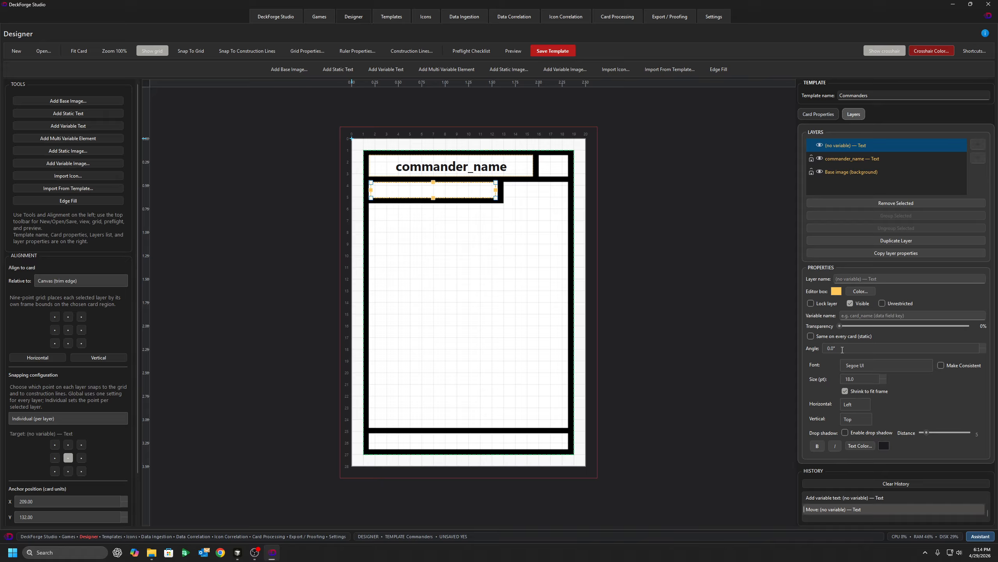
click(862, 313)
text(uni)
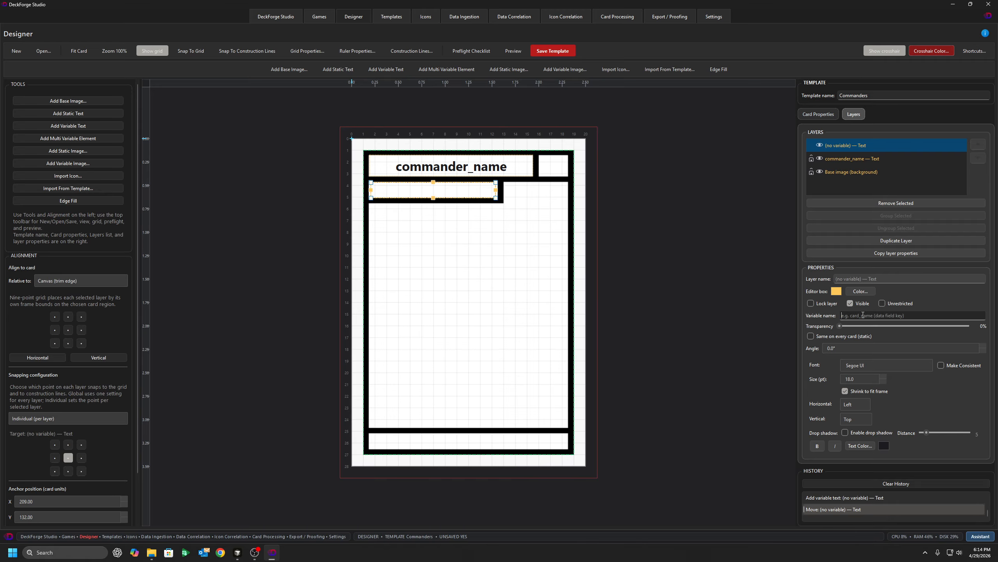
text(t_)
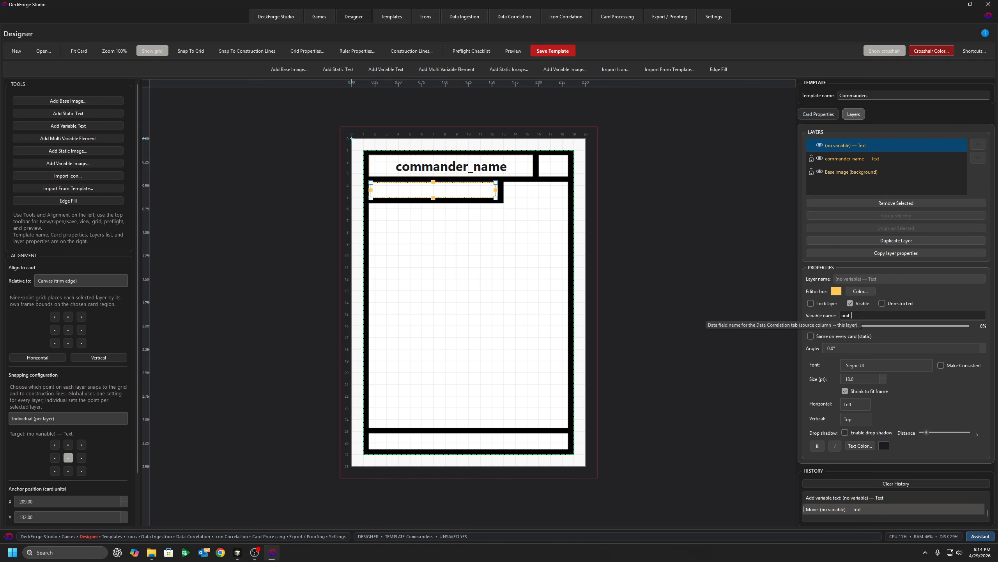
text(civ)
click(652, 252)
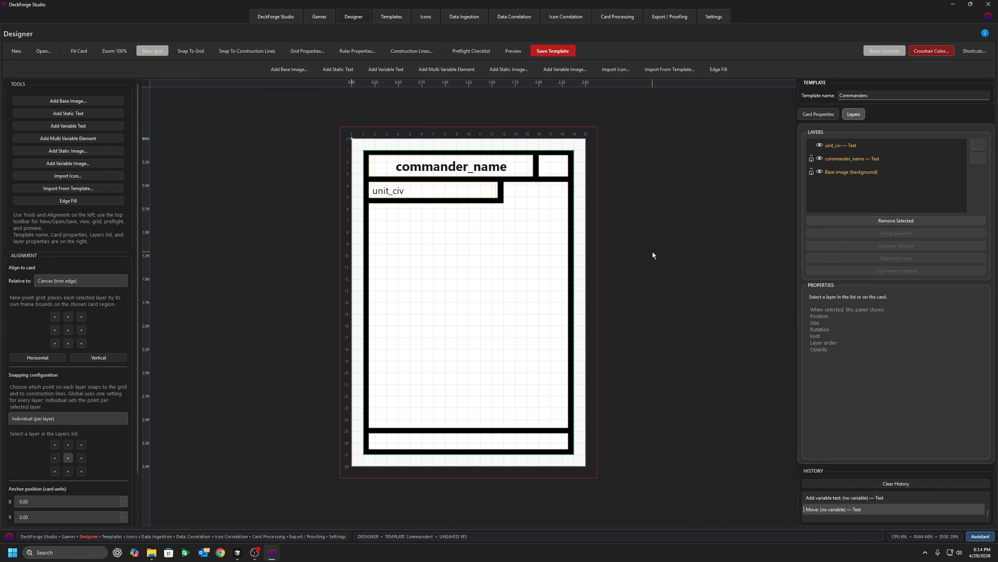
Format the unit_civ text as bold italic, aligned Center horizontally and Middle vertically
click(416, 183)
click(817, 446)
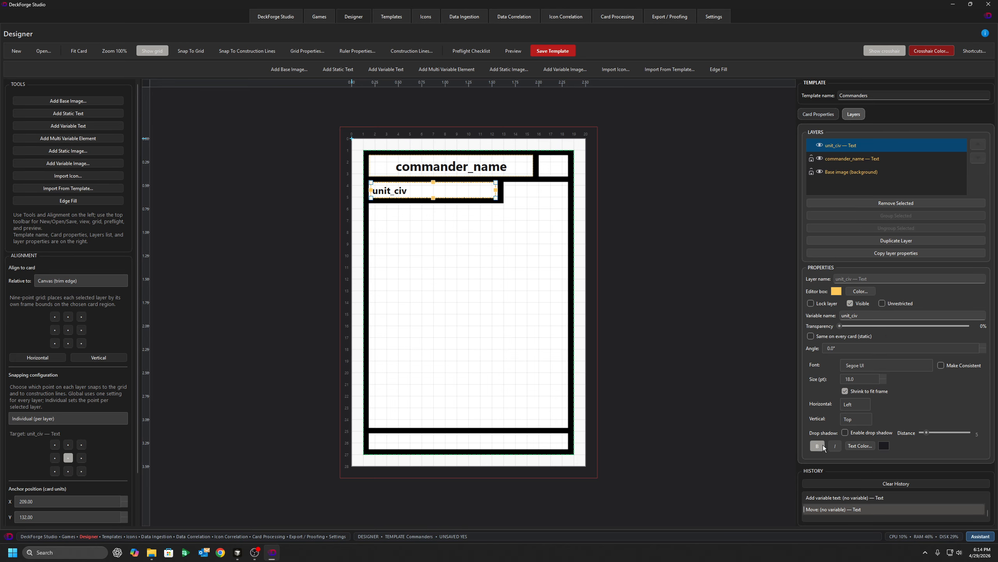
click(835, 445)
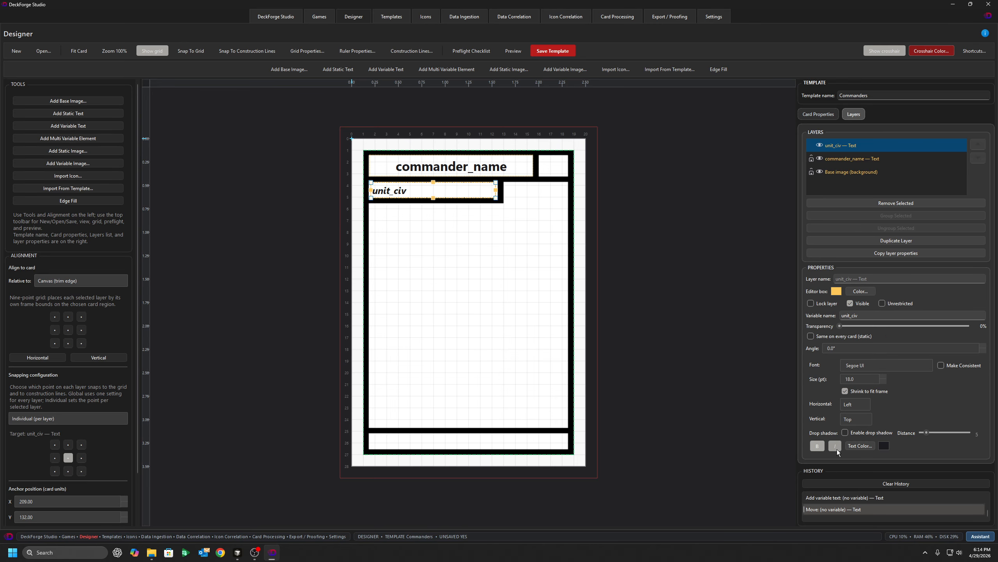
click(861, 407)
click(860, 429)
click(859, 419)
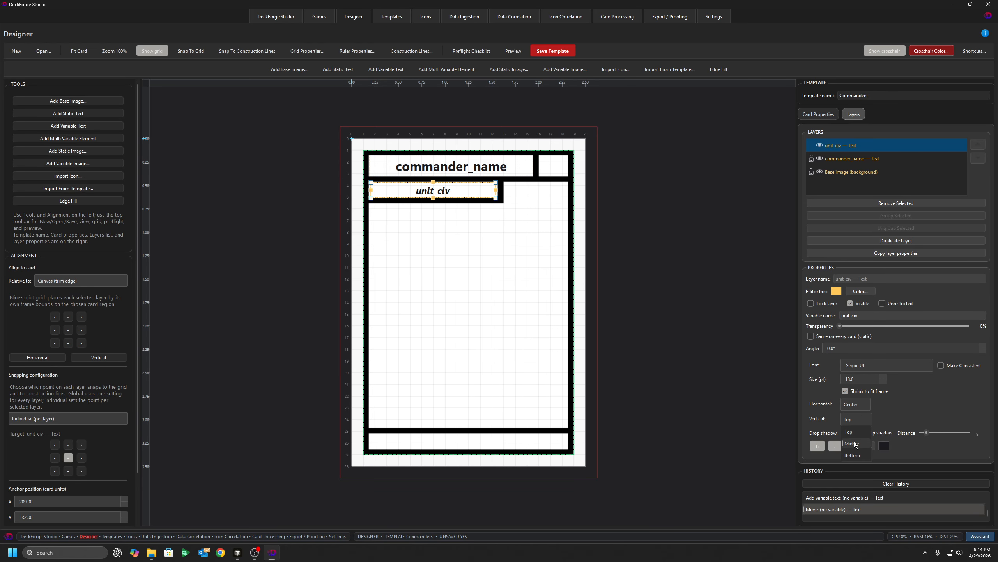
click(858, 442)
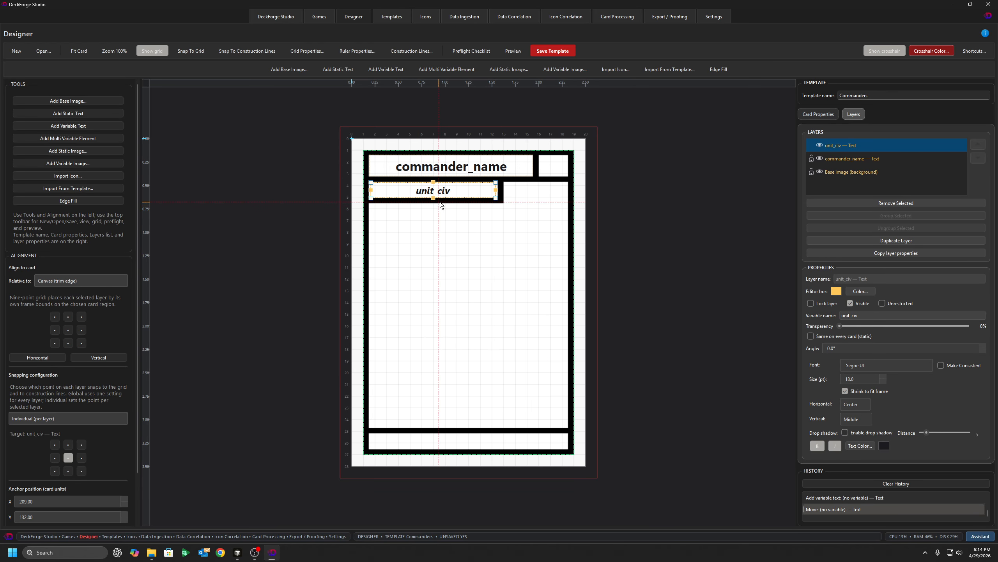
click(214, 166)
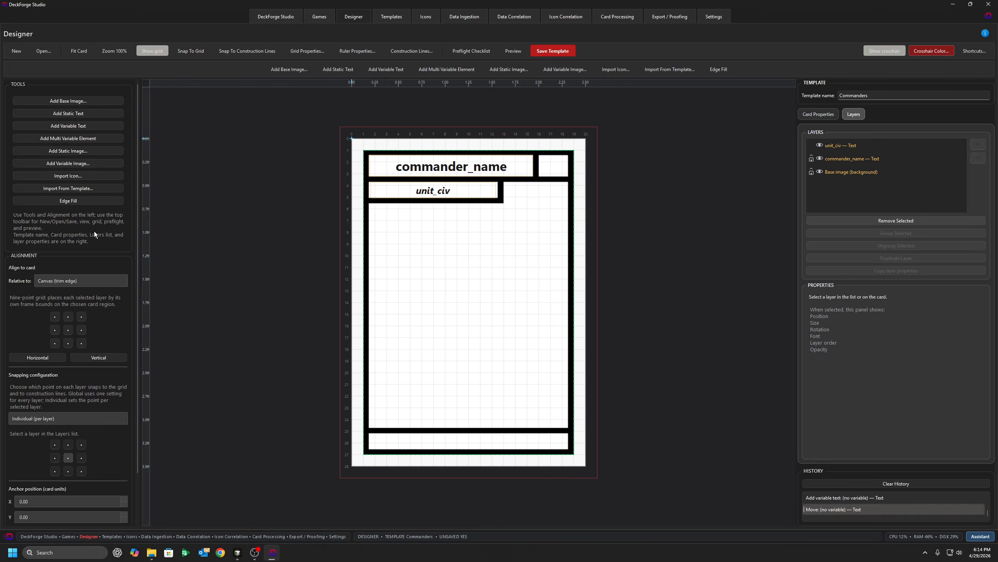
Add a variable image slot in the card's large central area and set its editor box color to blue
click(89, 163)
drag(481, 301, 513, 289)
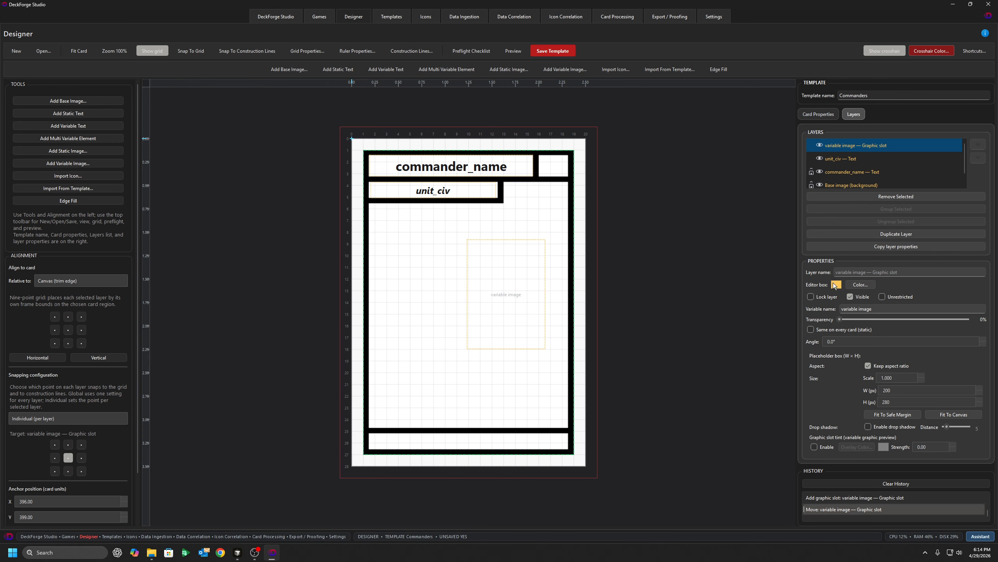
click(861, 284)
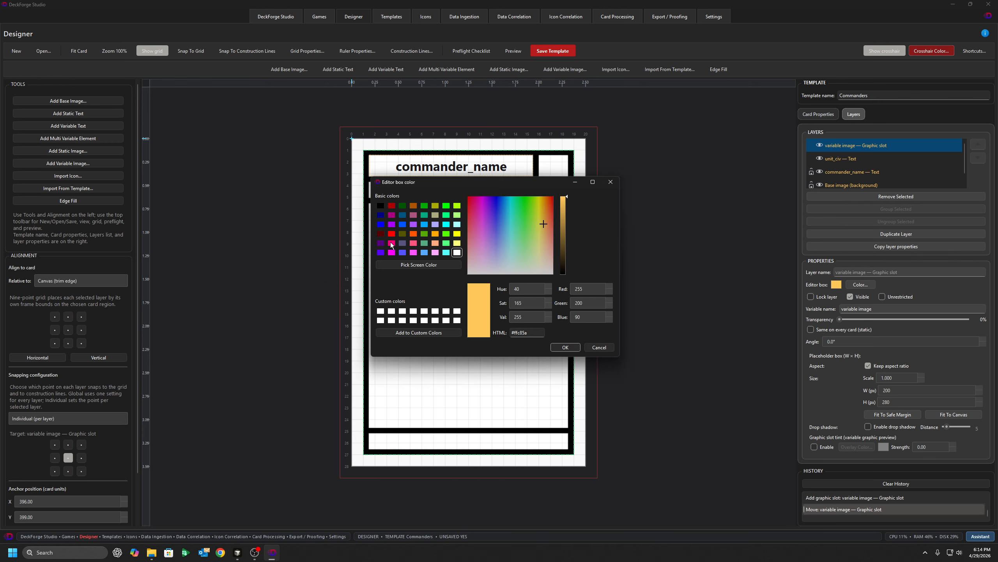
click(380, 224)
click(567, 348)
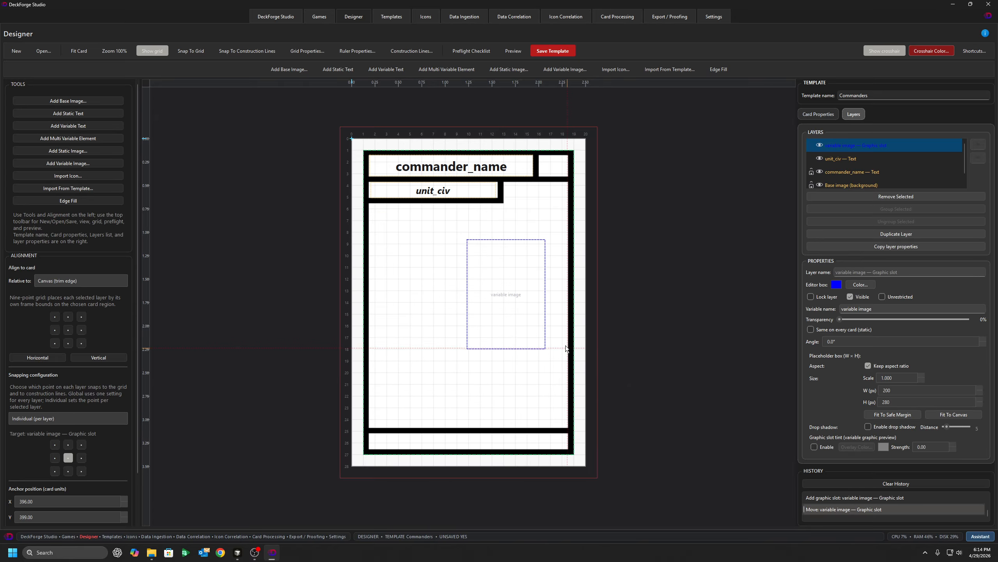
Try repositioning the variable image slot and scaling it to 180 × 252 px with its aspect ratio kept
drag(509, 261, 508, 283)
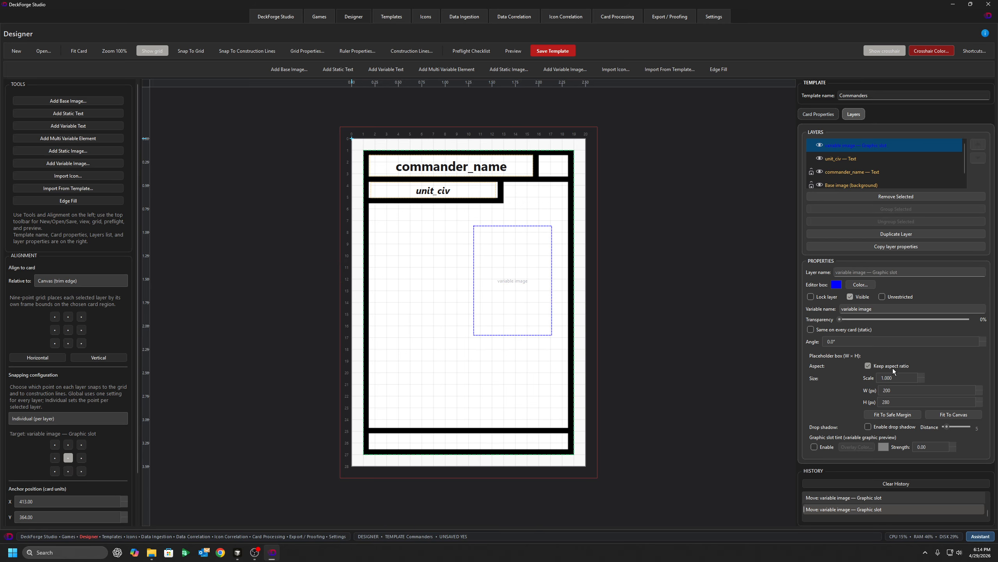
click(922, 375)
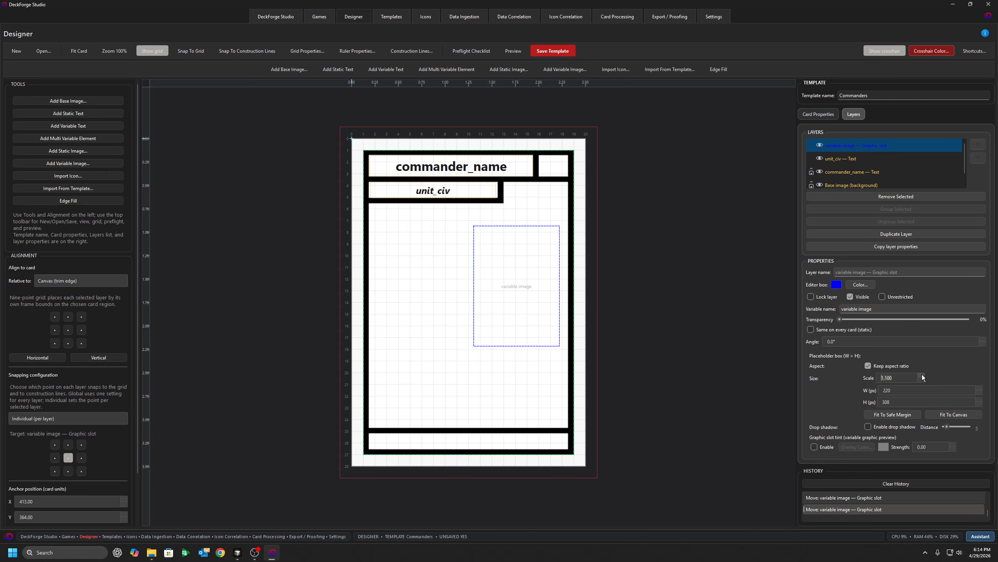
click(920, 379)
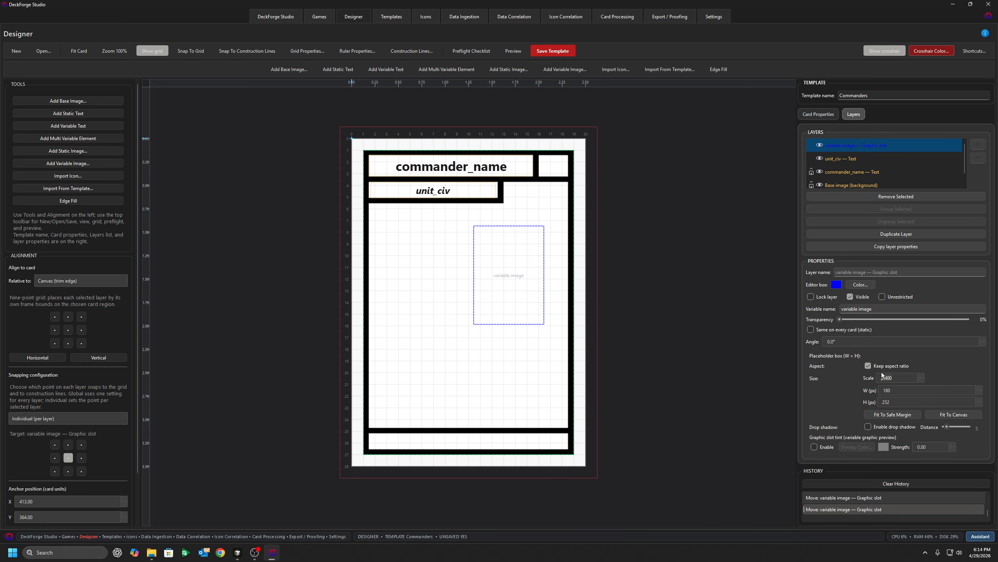
Release the image slot's aspect ratio, size it to 60 × 60 px, and place it just below the card's small upper-right box
click(868, 366)
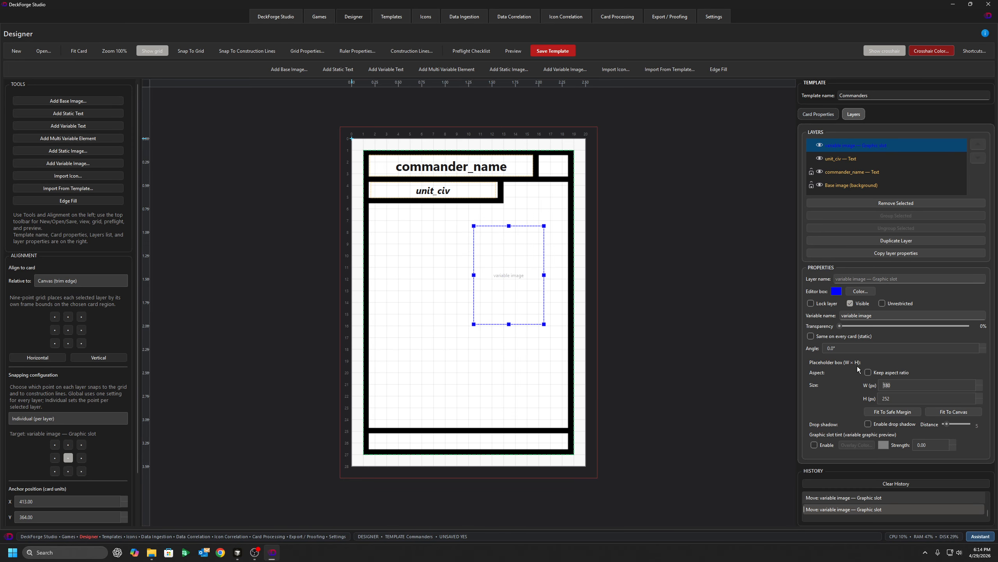
text(60)
key(Tab)
text(60)
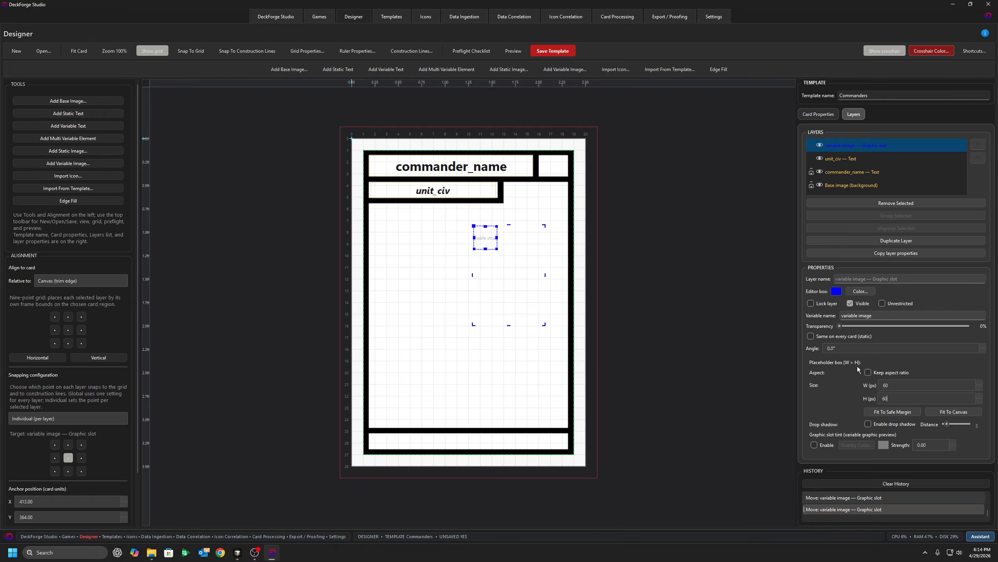
drag(482, 242, 552, 199)
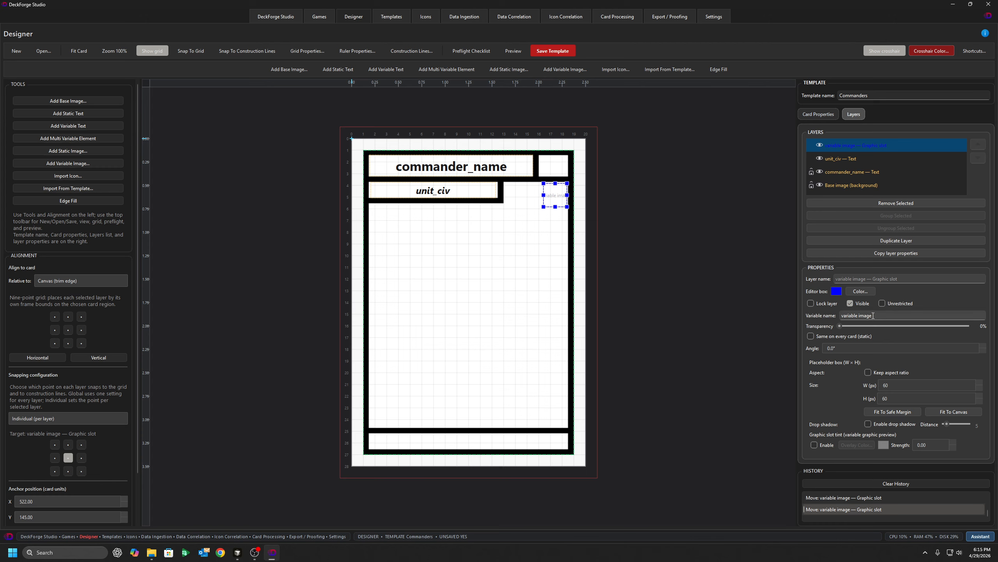
Rename the image slot's variable to unit_type and lock its layer
drag(873, 315, 835, 310)
text(uni)
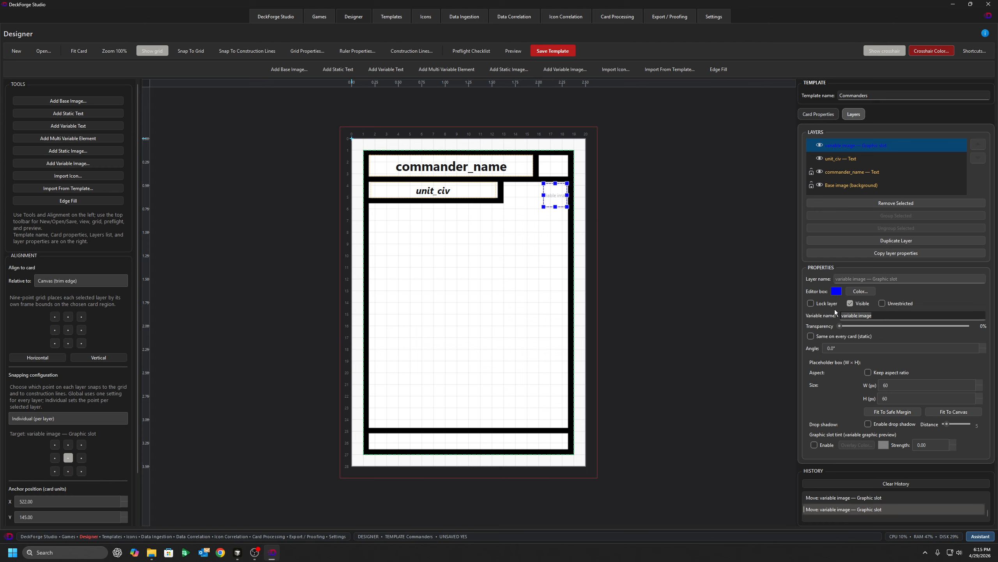
text(t_type)
click(811, 303)
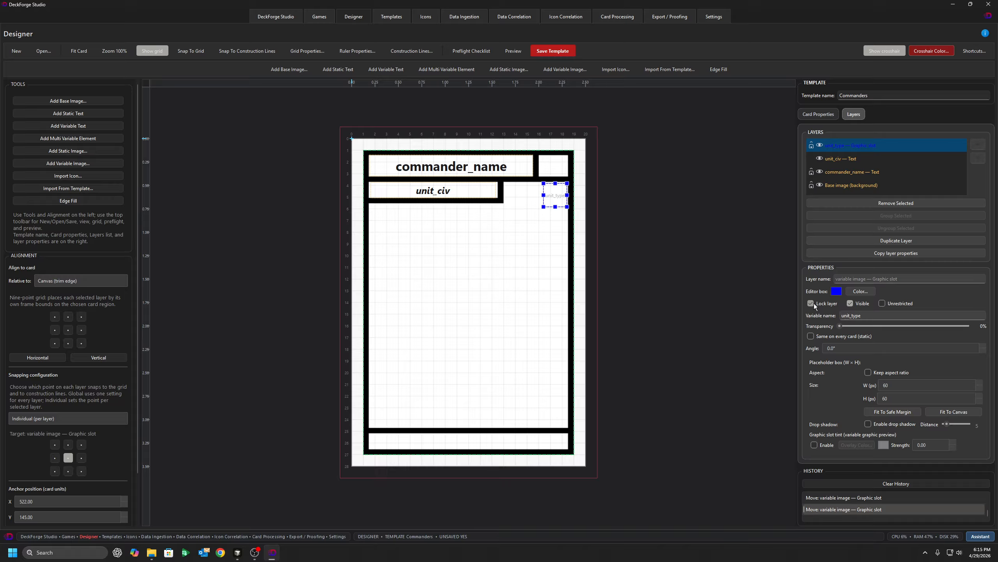
click(713, 262)
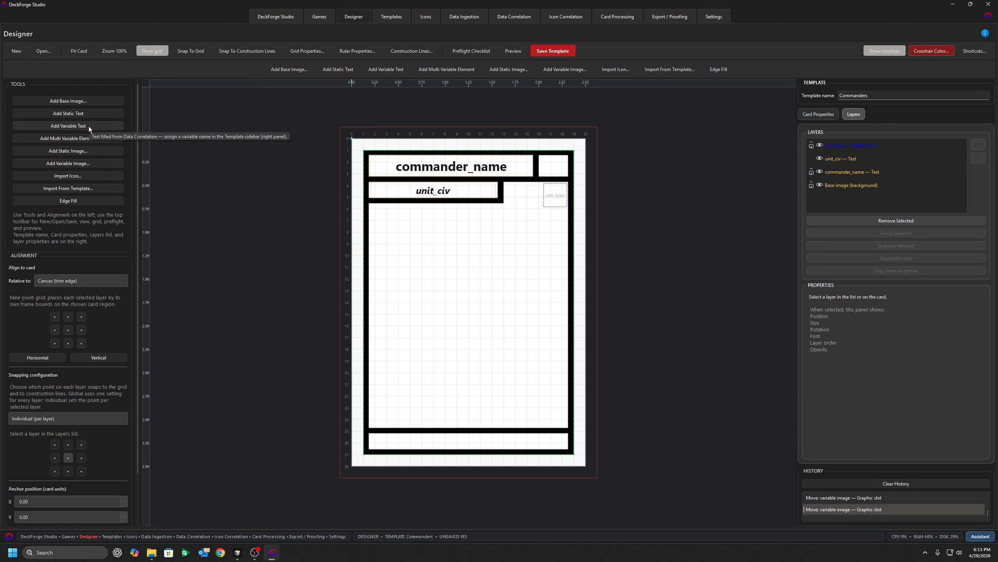
Add a variable text element below the unit_civ box, make it the same on every card, and enter the text "Ability"
click(68, 125)
drag(490, 303, 454, 212)
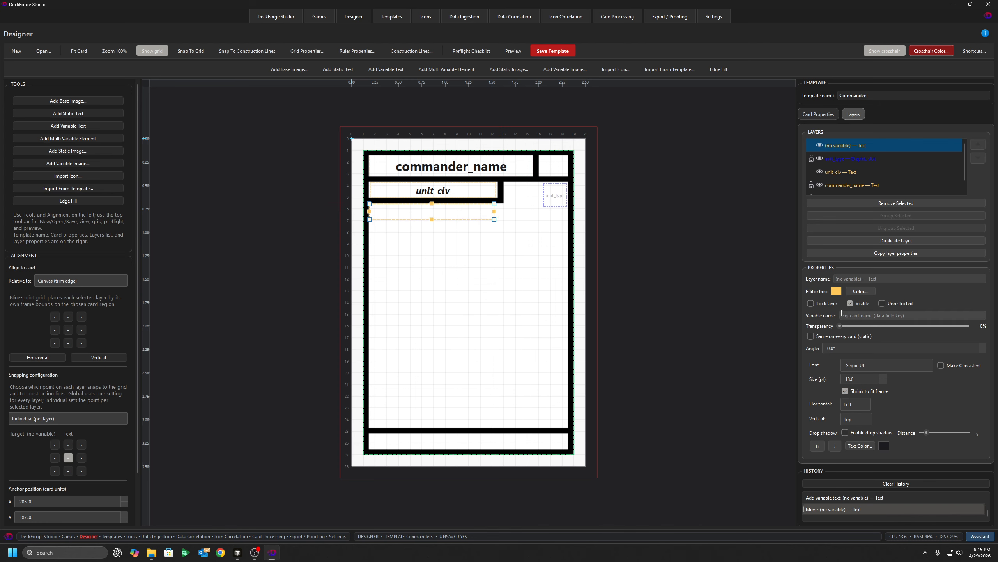
click(810, 336)
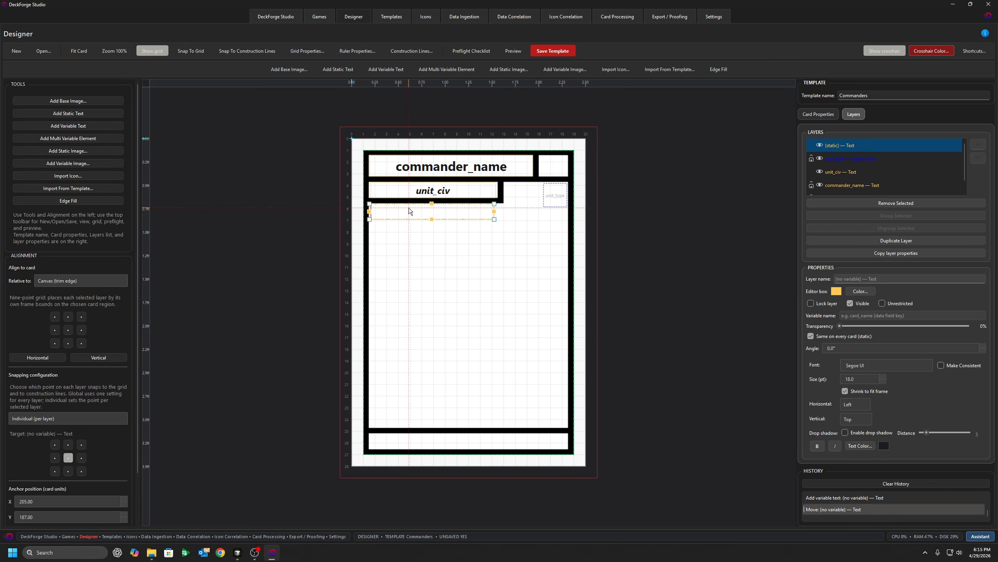
text(Ability)
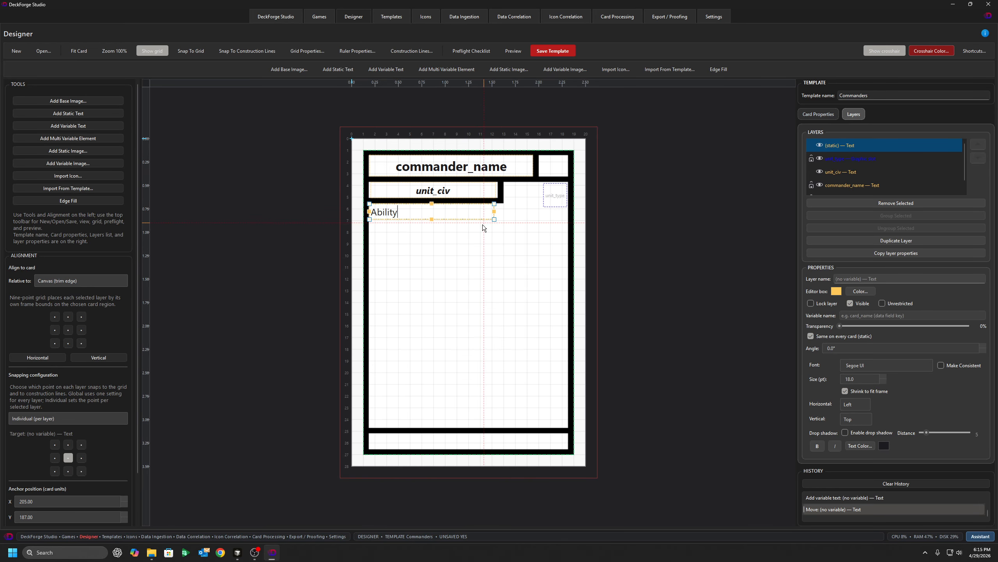
Narrow the frame of the static "Ability" text from its right side so it closely fits the word
click(456, 219)
click(408, 215)
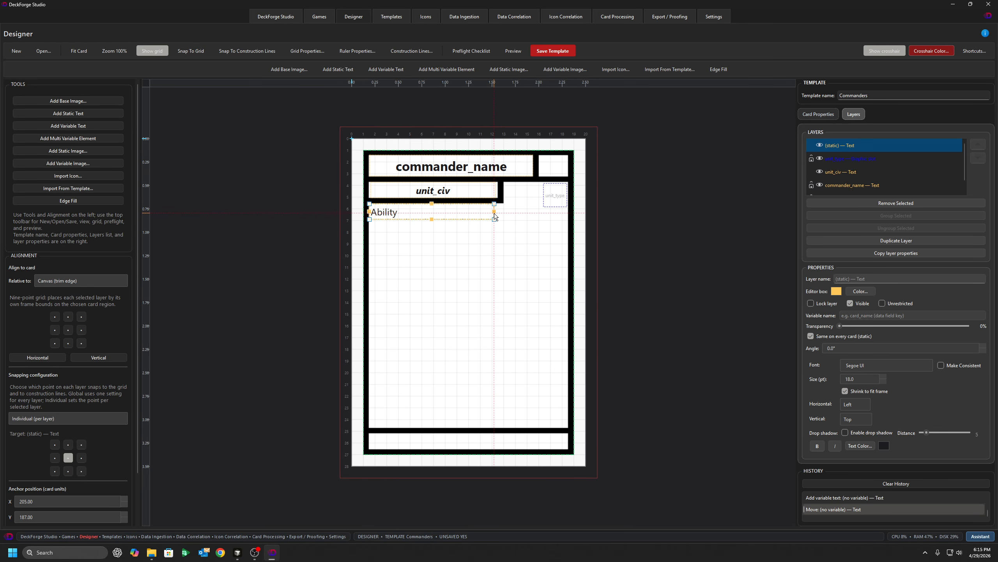
drag(494, 212, 408, 211)
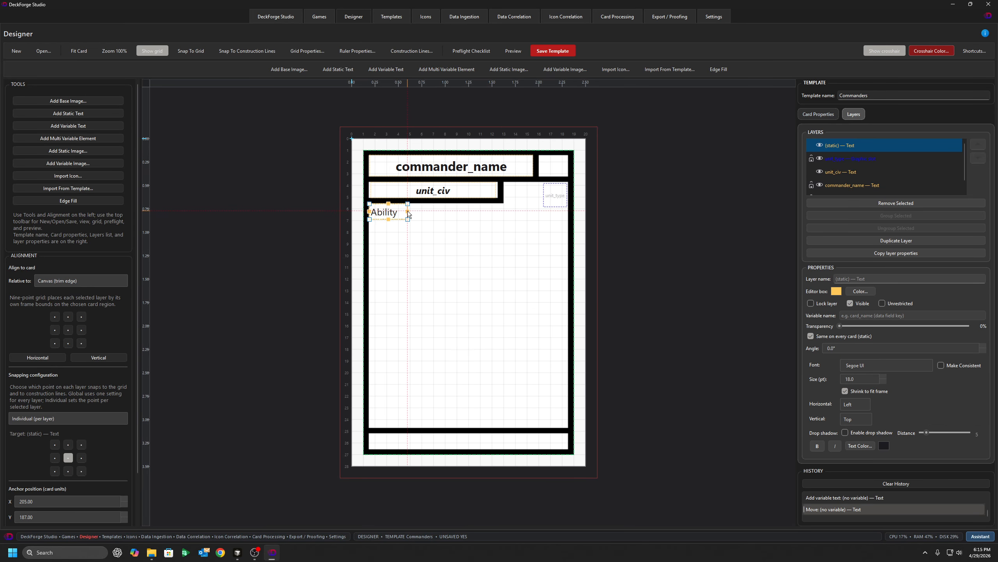
Make the static "Ability" text bold and italic
click(832, 446)
click(816, 446)
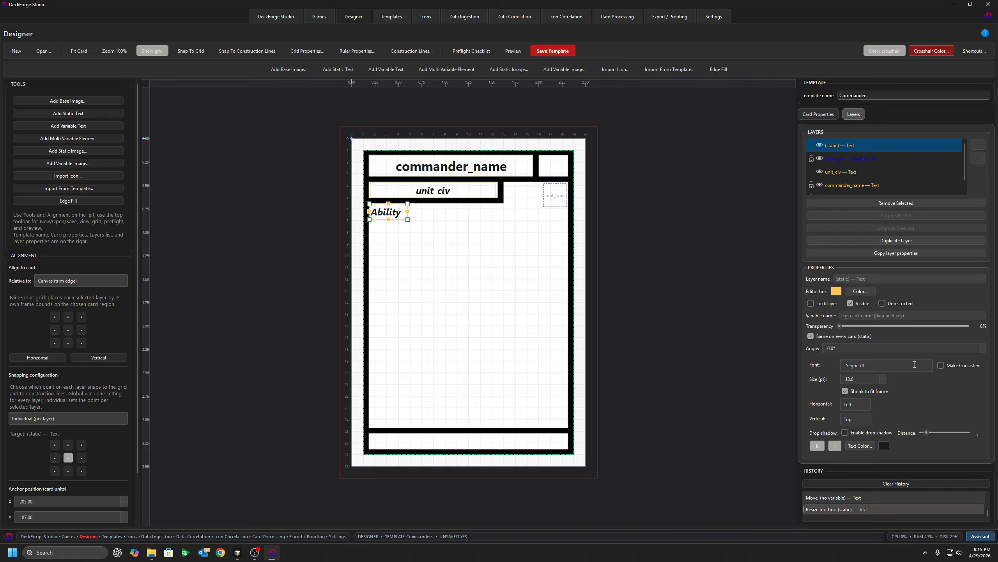
click(452, 226)
Set the font of the commander_name text to Palatino Linotype
click(463, 172)
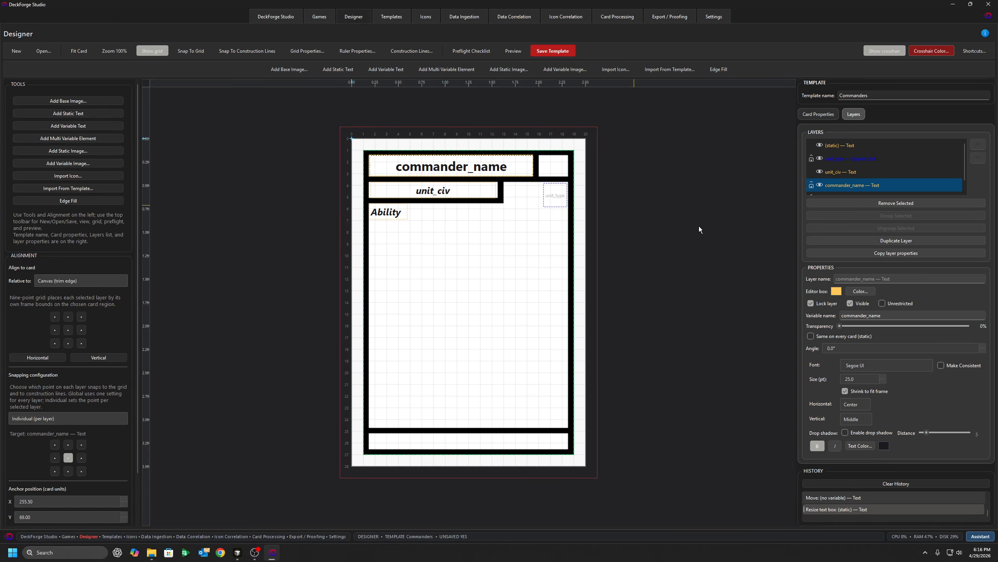
click(926, 364)
scroll(912, 383, up, 10)
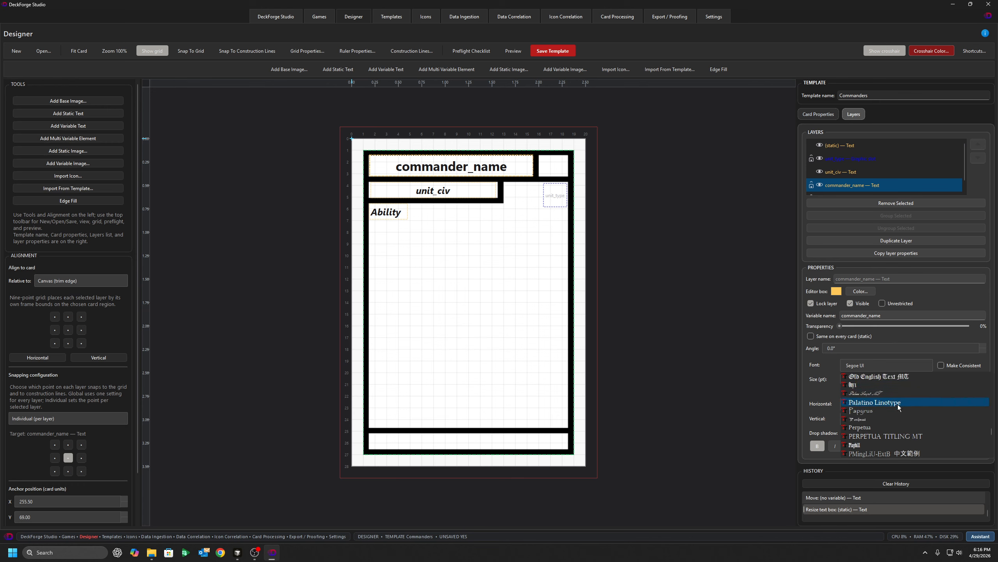
click(899, 403)
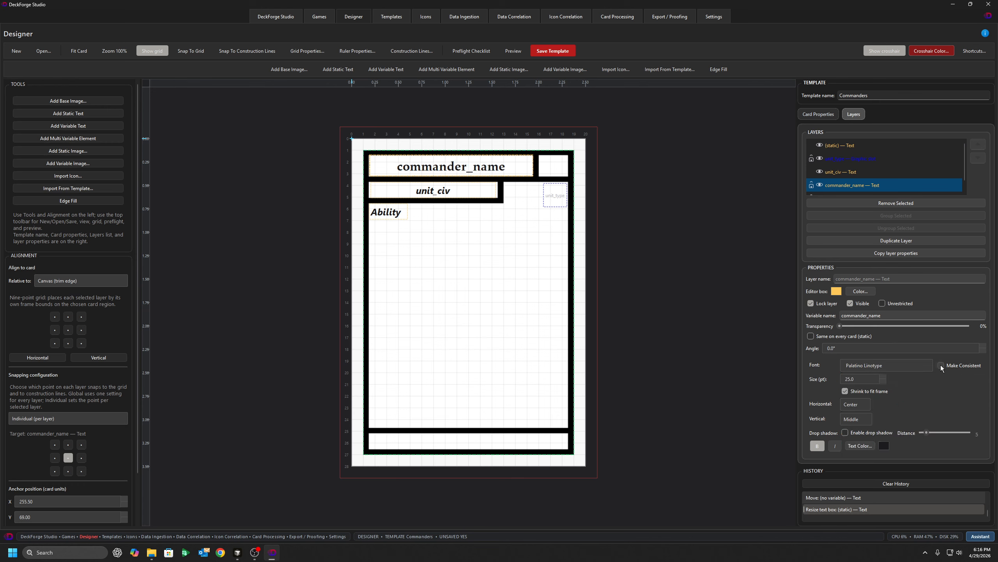
click(674, 247)
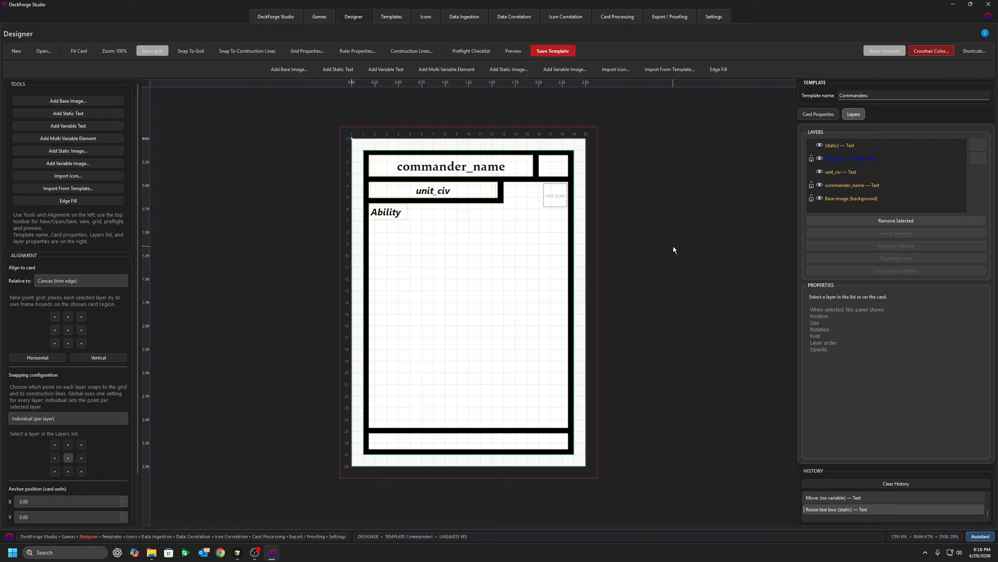
Undo the accidental move of the unit_civ text, then lock its layer with its font set to Palatino Linotype
click(452, 195)
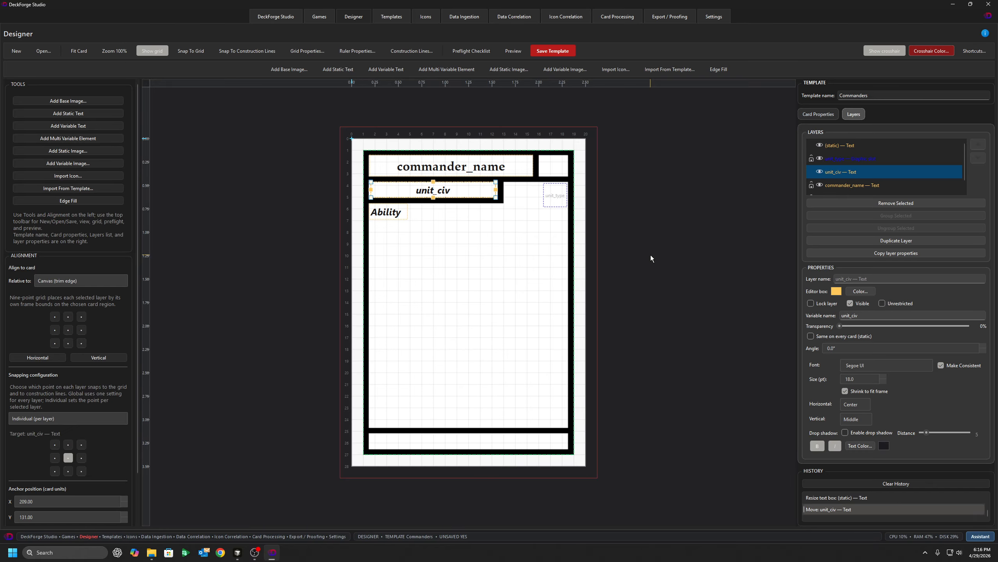
key(ctrl+z)
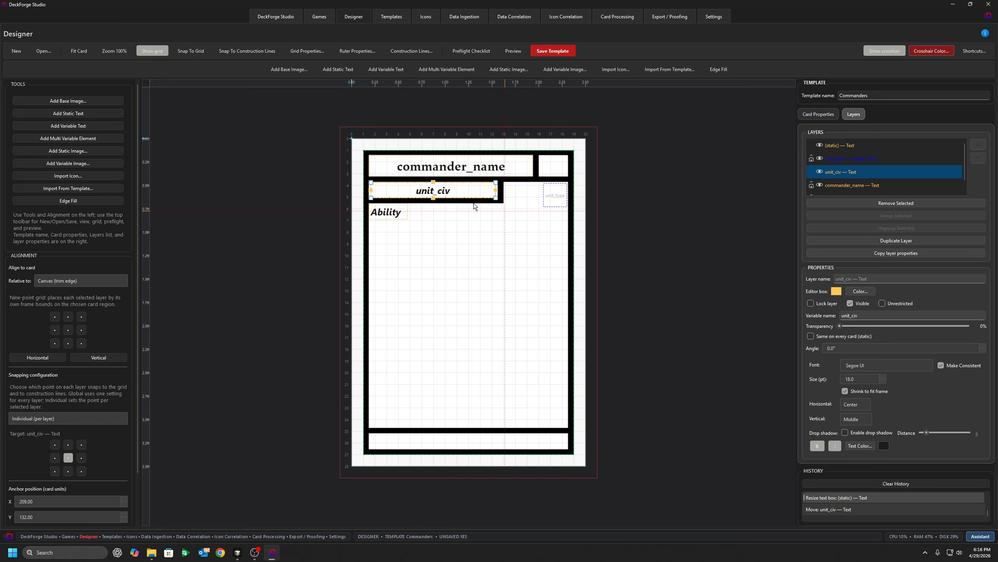
click(811, 304)
click(928, 366)
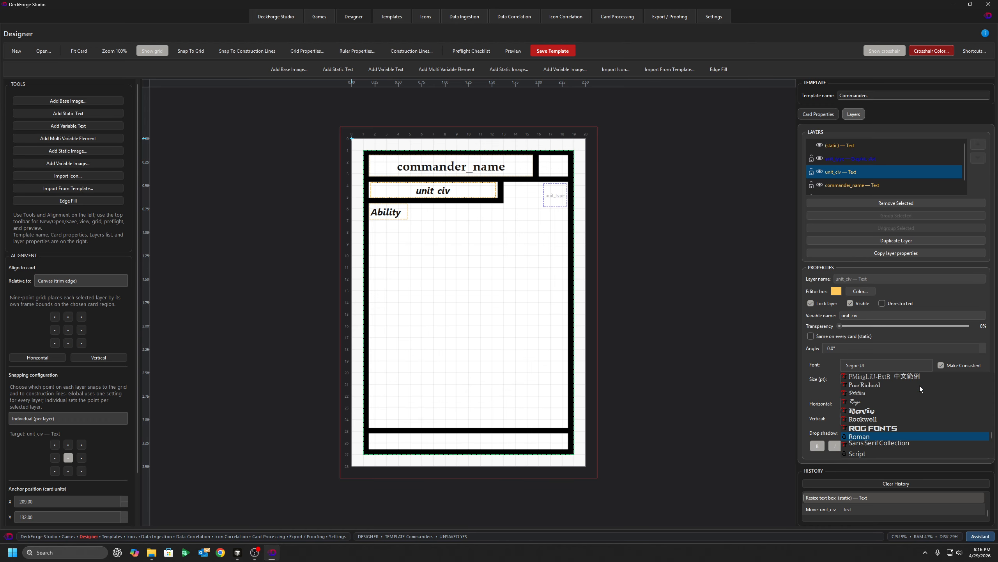
scroll(920, 386, up, 2)
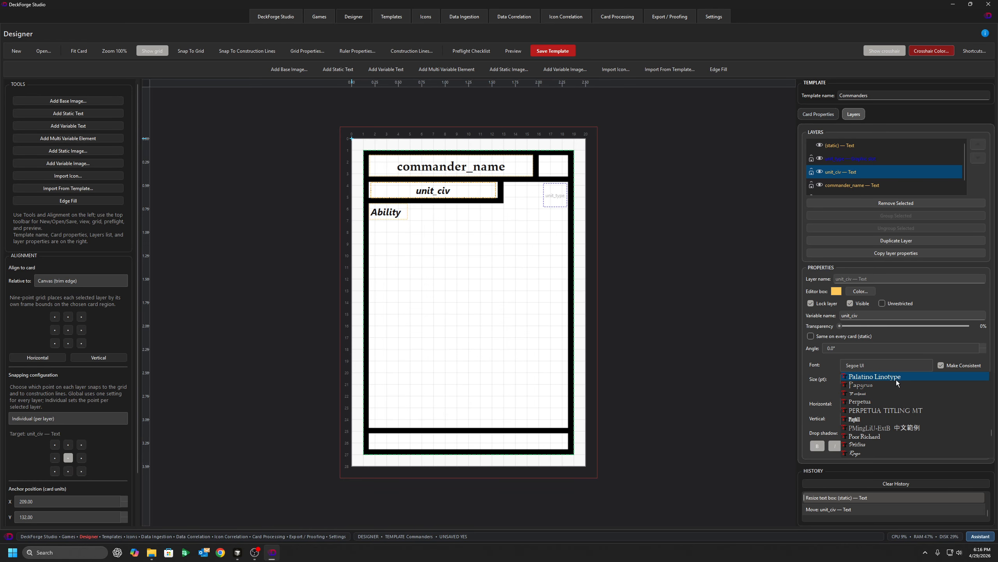
key(Escape)
Set the font of the static "Ability" text to Palatino Linotype
click(404, 214)
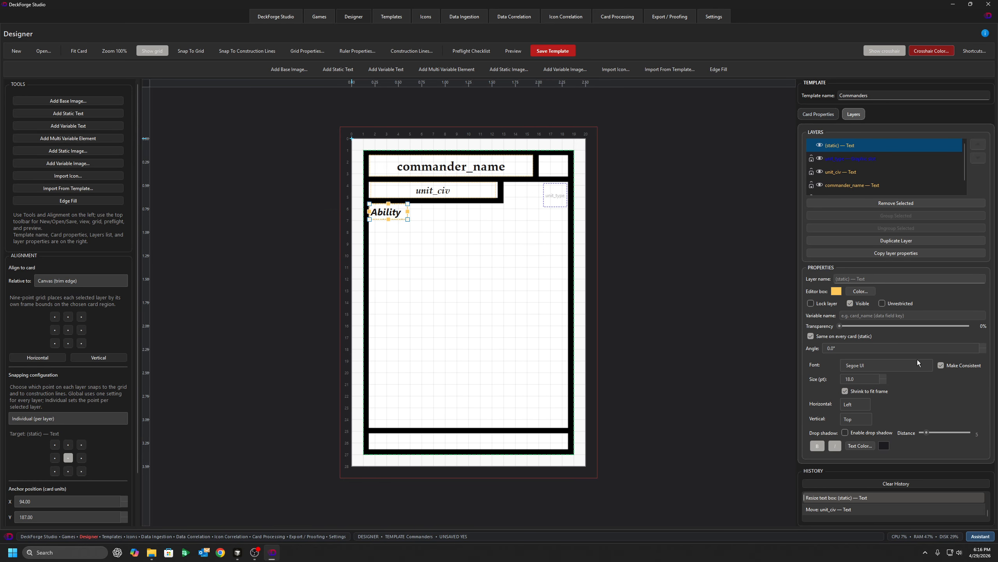
click(929, 365)
scroll(909, 385, up, 2)
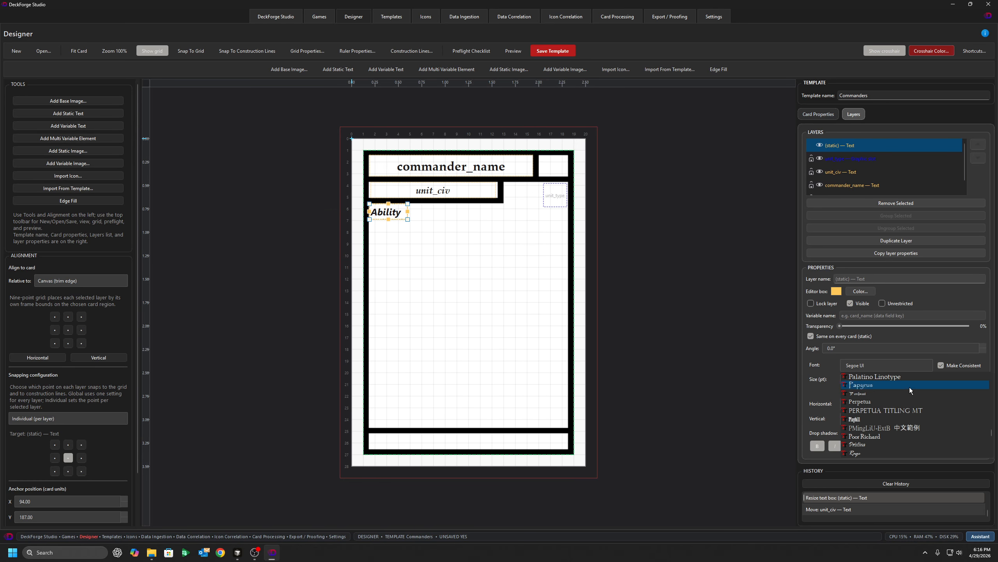
click(890, 382)
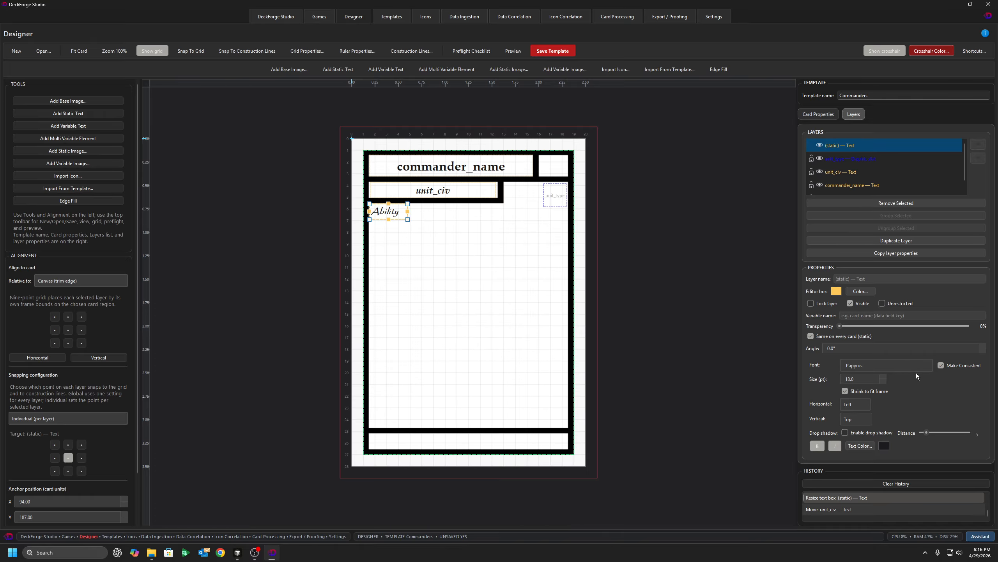
click(931, 371)
click(906, 377)
click(445, 236)
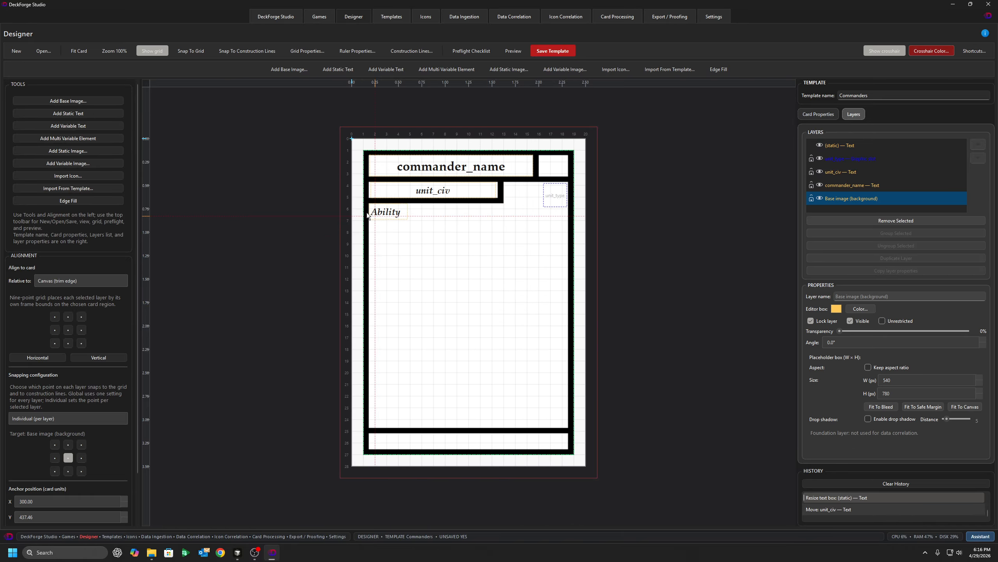
Add a variable text element just right of the "Ability" label, at about X 293, Y 203, and name its variable ability_name
click(83, 126)
drag(469, 307, 469, 212)
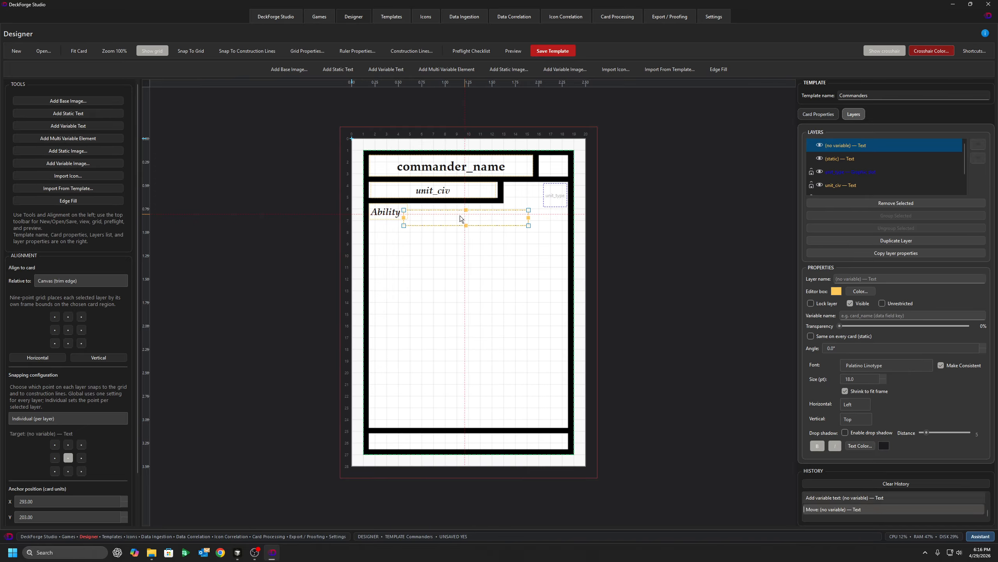
click(861, 315)
text(ability)
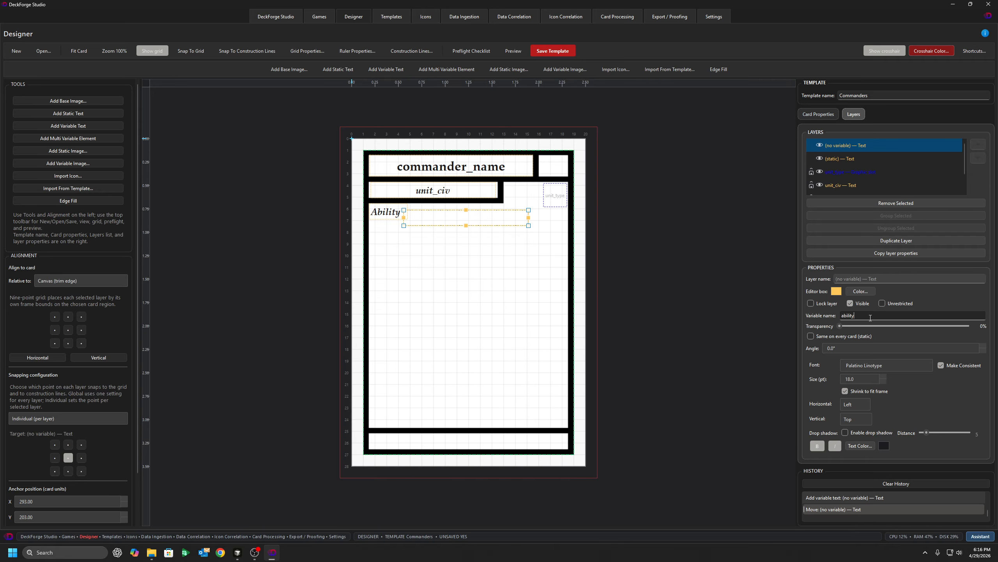
text(_name)
key(Tab)
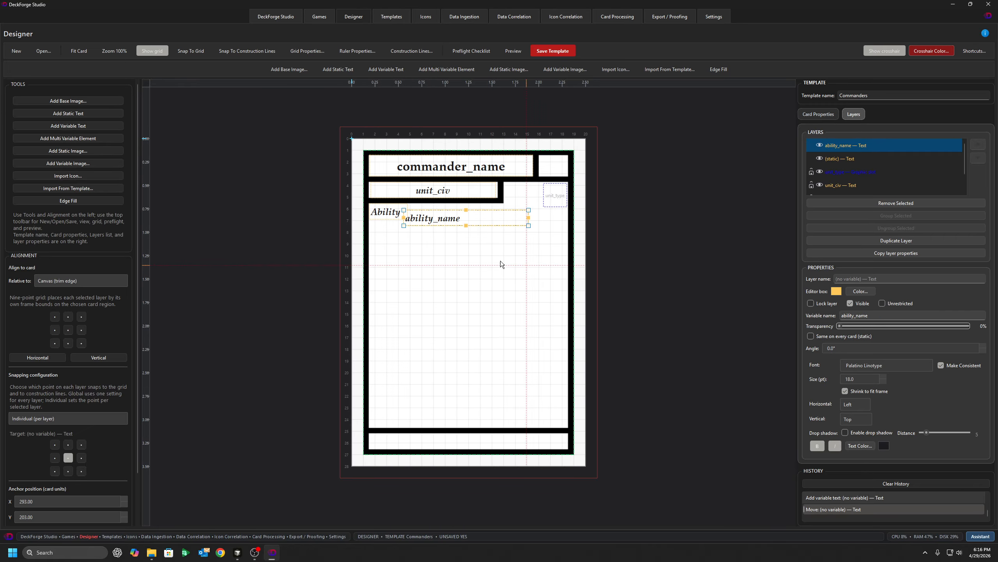
Widen the ability_name frame to the card's inner right border and lock its layer
drag(436, 216, 436, 219)
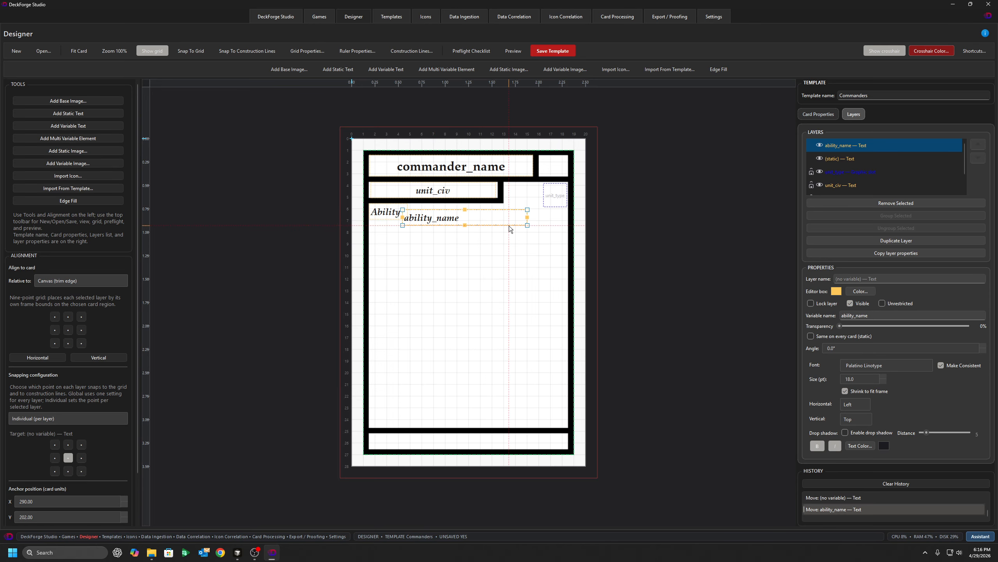
drag(529, 219, 566, 219)
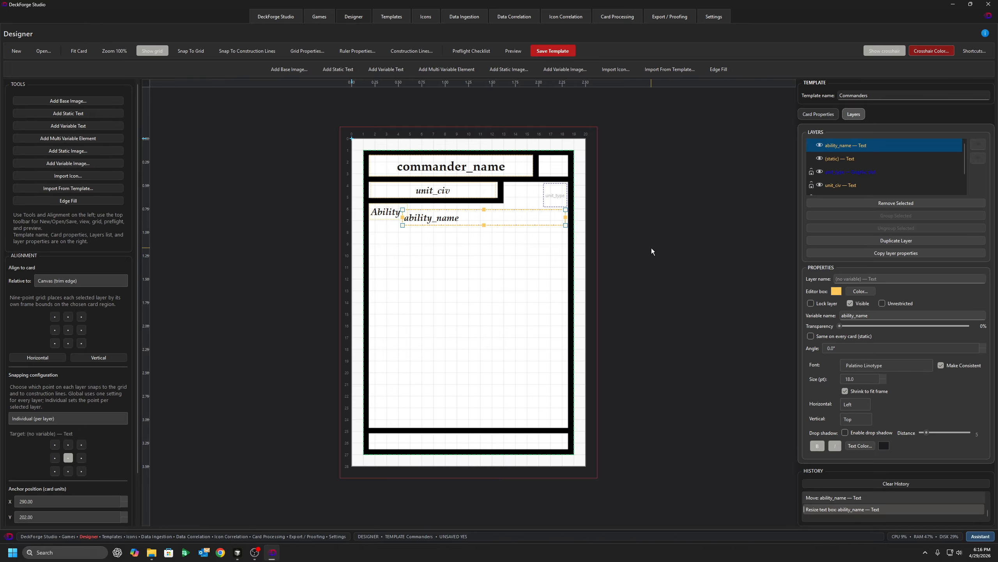
click(810, 303)
Lock the layer of the static "Ability" text
click(852, 165)
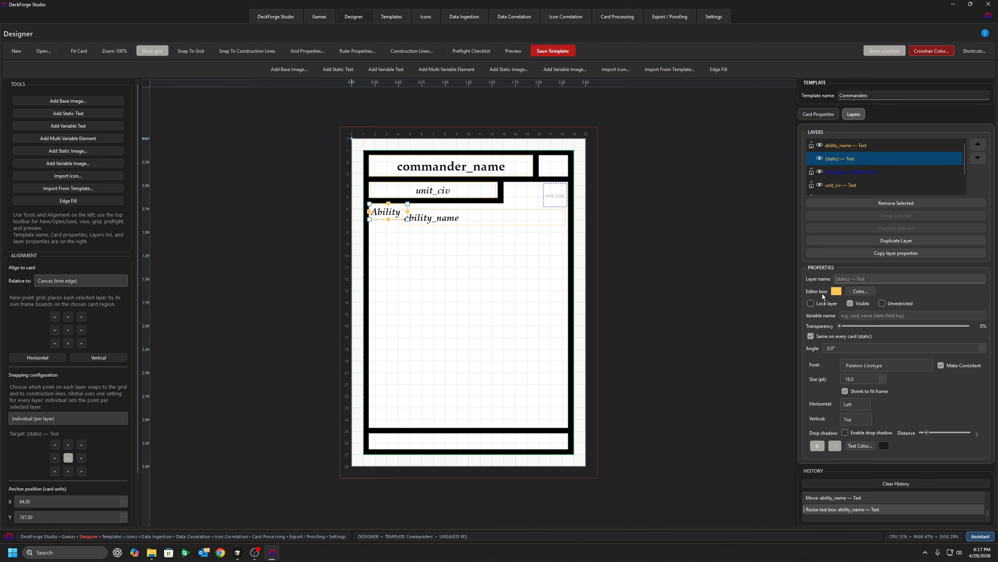
click(810, 303)
click(757, 246)
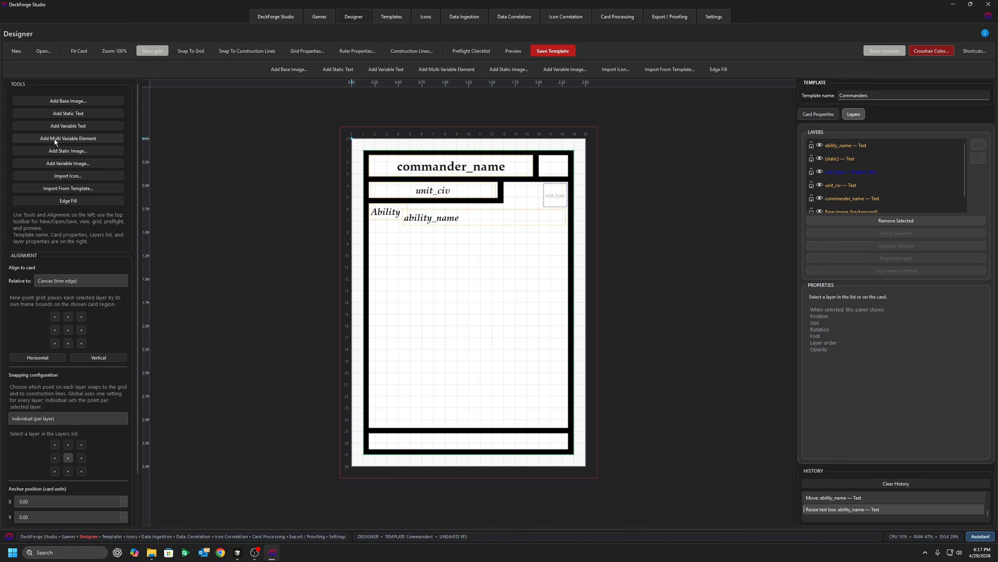
Add a variable text element directly below ability_name and stretch its frame across the card's inner width, several lines tall
click(56, 126)
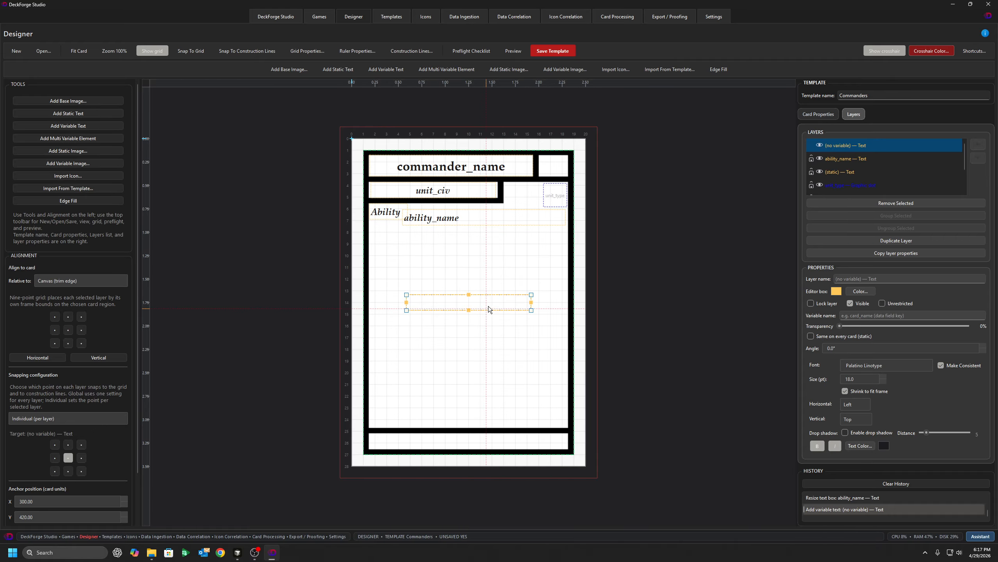
drag(488, 306, 566, 236)
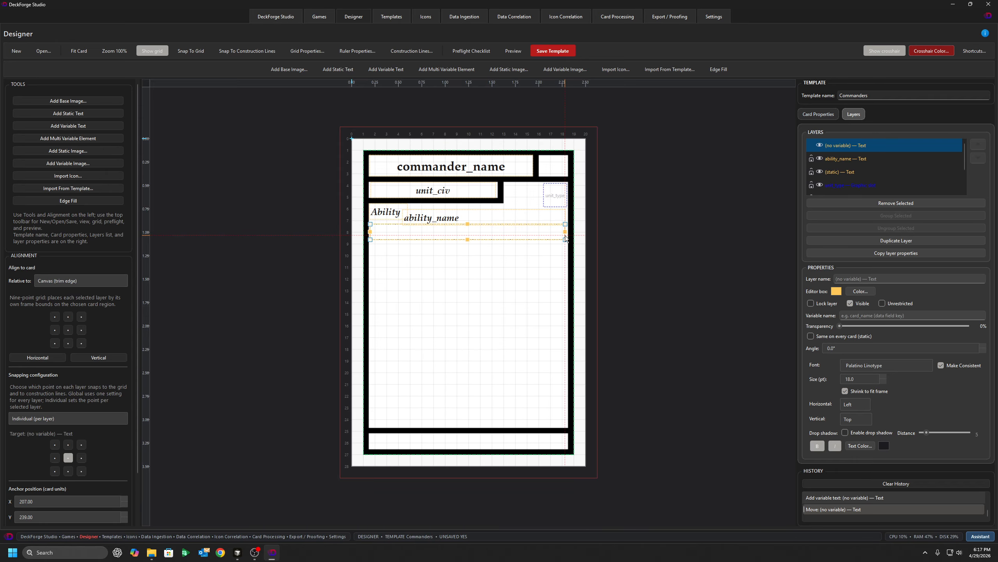
drag(468, 240, 473, 268)
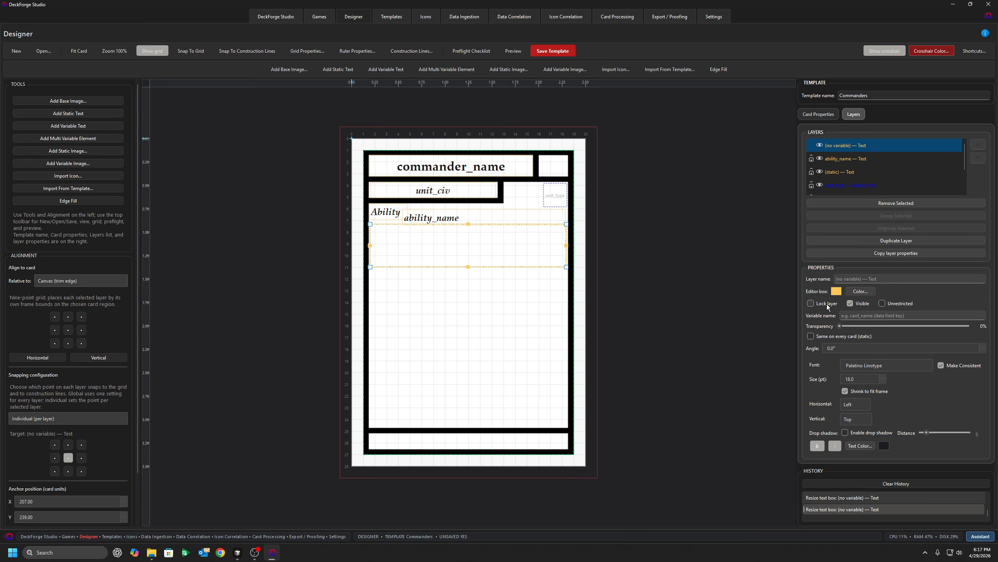
Name the new text element's variable ability_action and remove its bold and italic styling
click(863, 314)
text(abi)
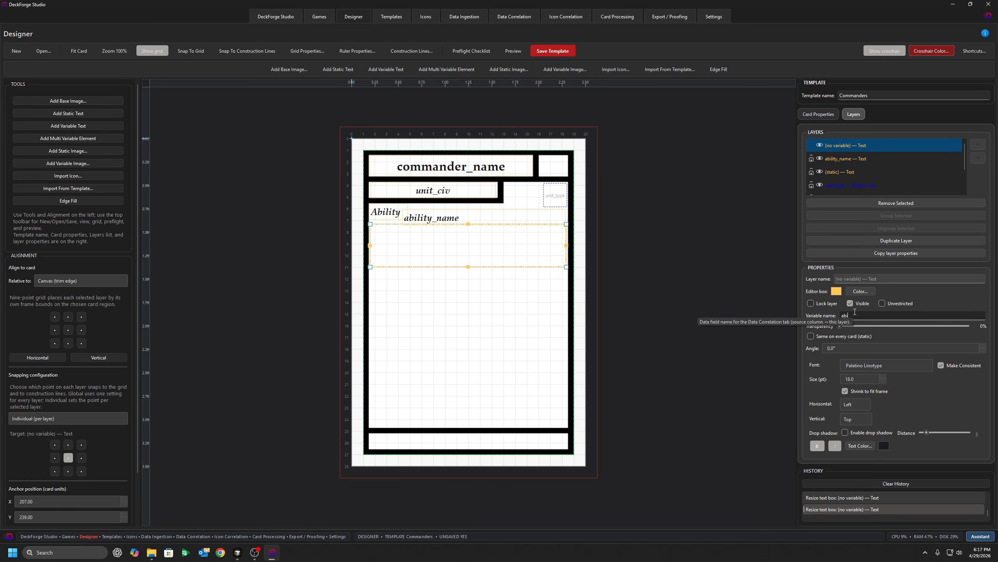
text(lity_action)
key(Return)
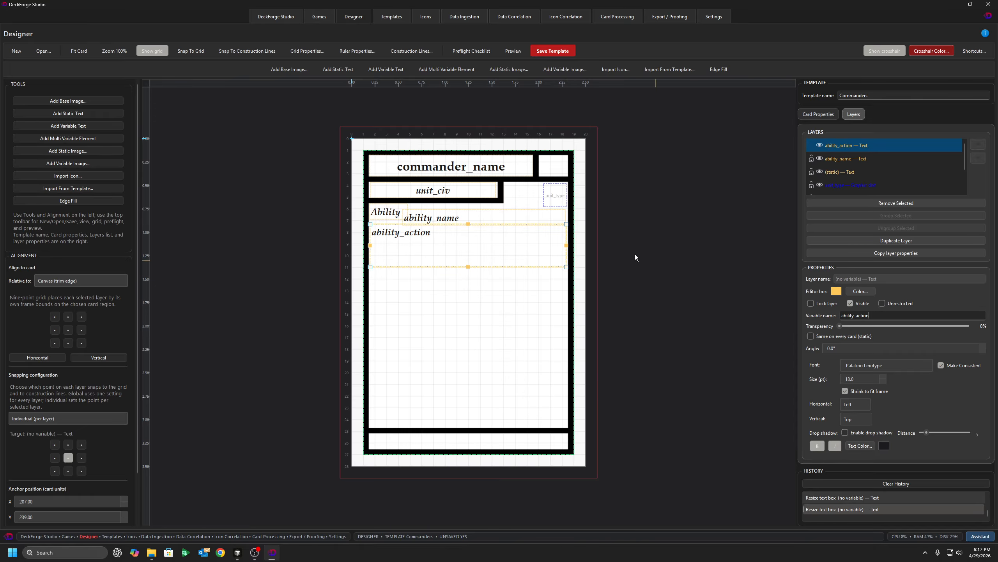
click(814, 448)
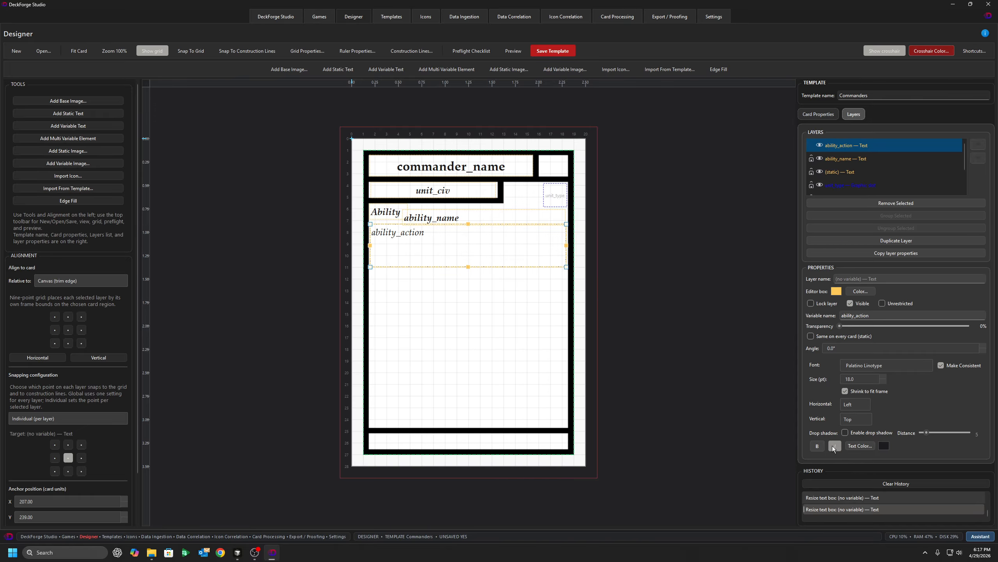
click(834, 446)
click(643, 288)
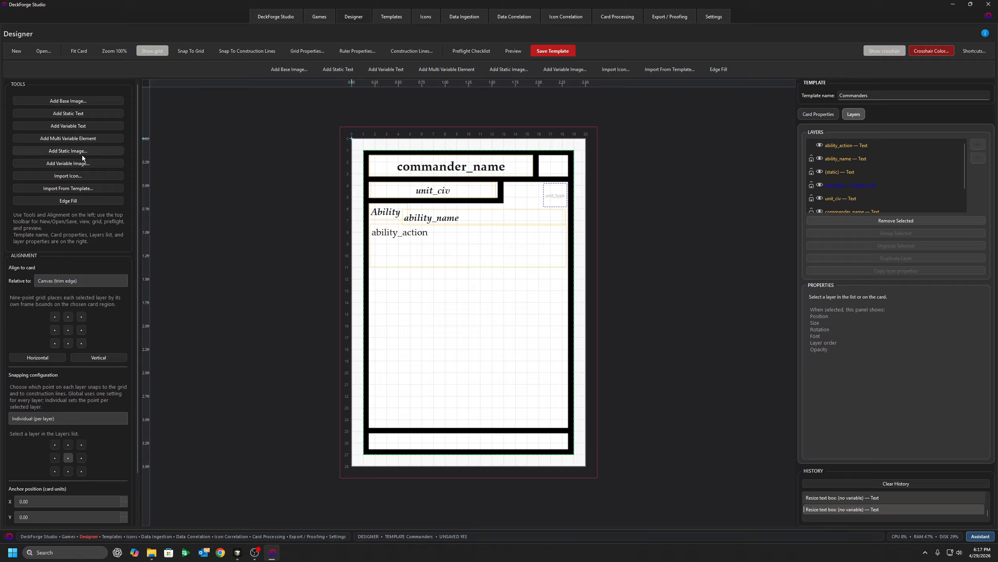
Add a variable text element below the ability_action box, at about X 209, Y 378, and name its variable attack_1_name
click(91, 127)
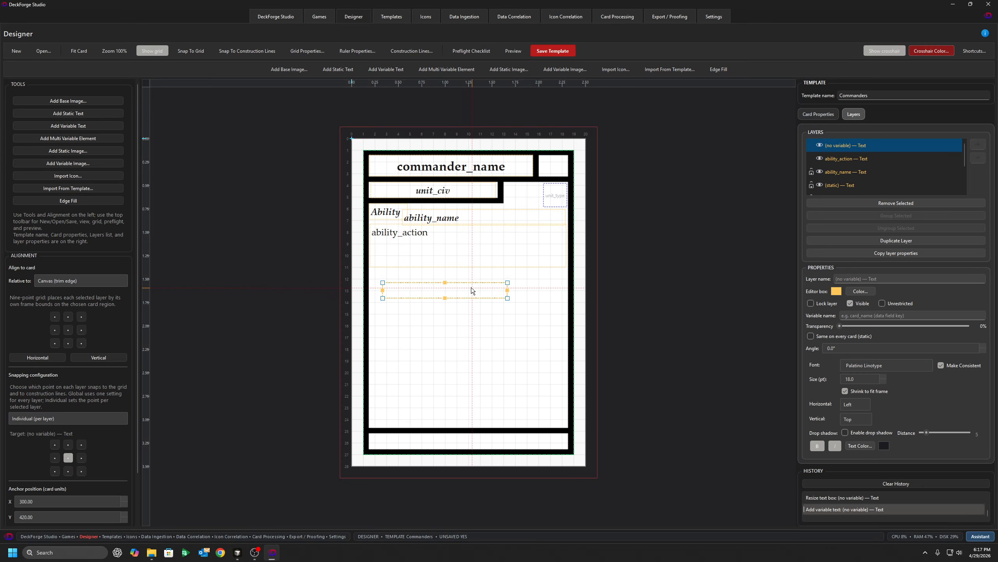
drag(465, 277, 461, 286)
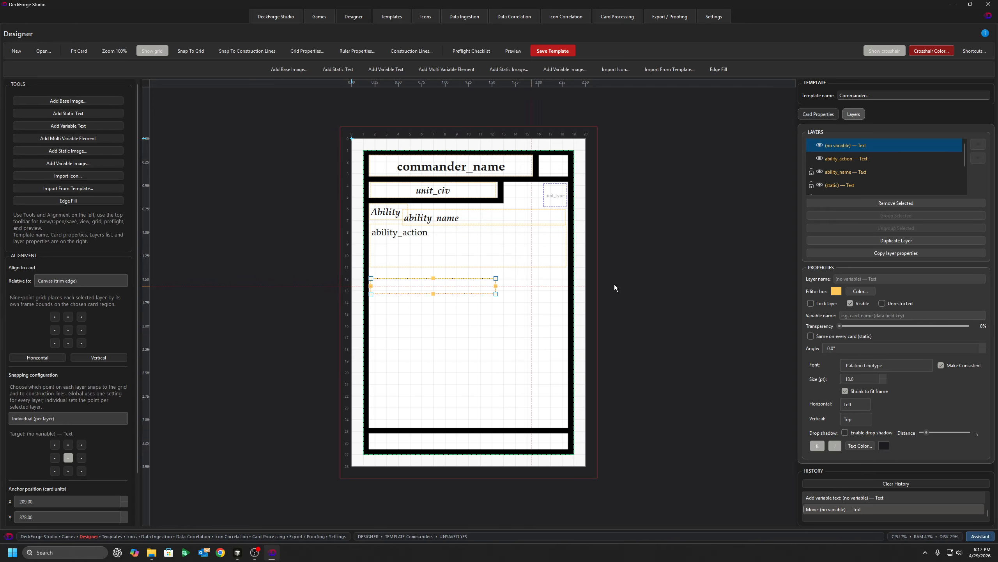
click(867, 278)
click(862, 312)
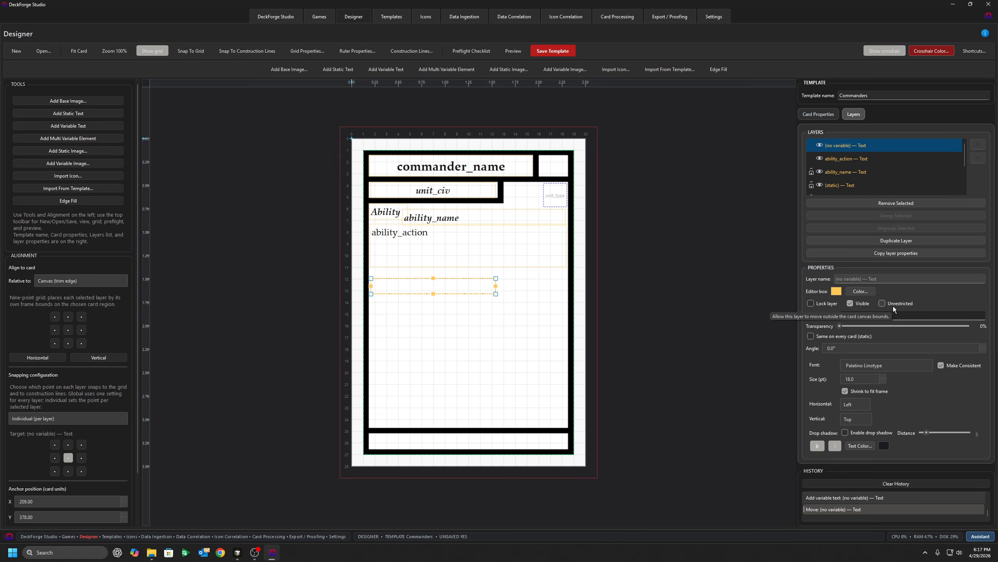
text(attack_1_name)
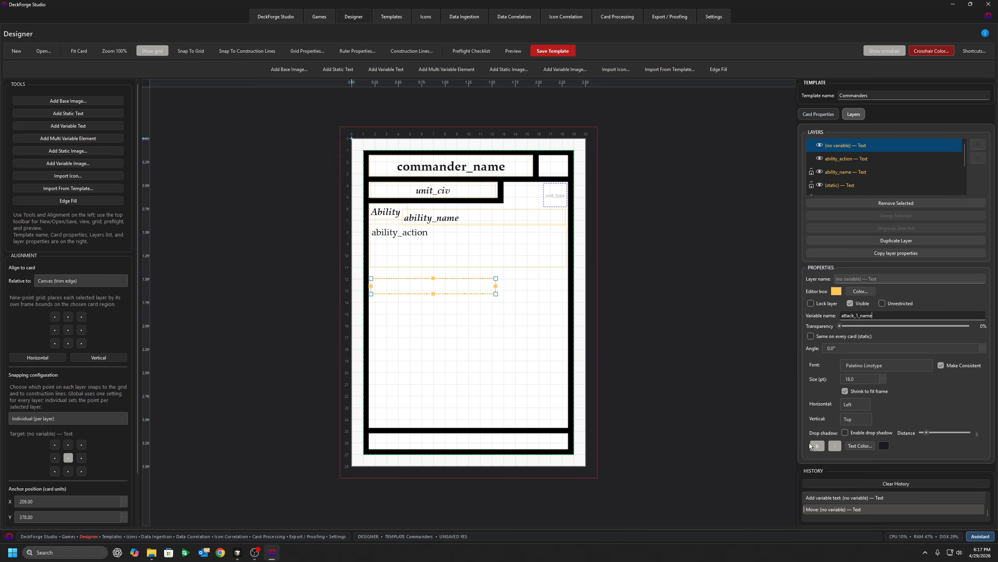
key(Return)
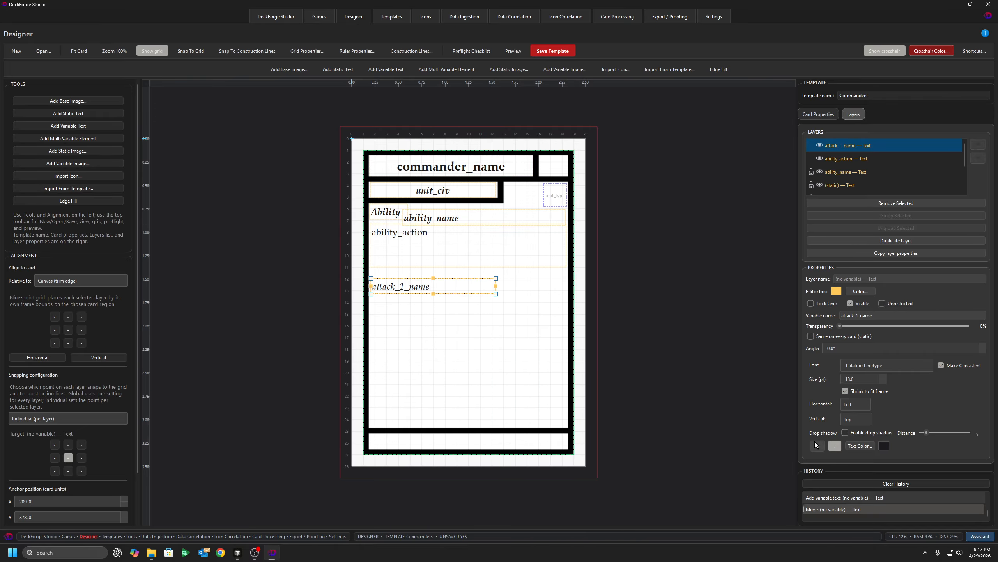
Style the attack_1_name text as bold without italic
click(816, 445)
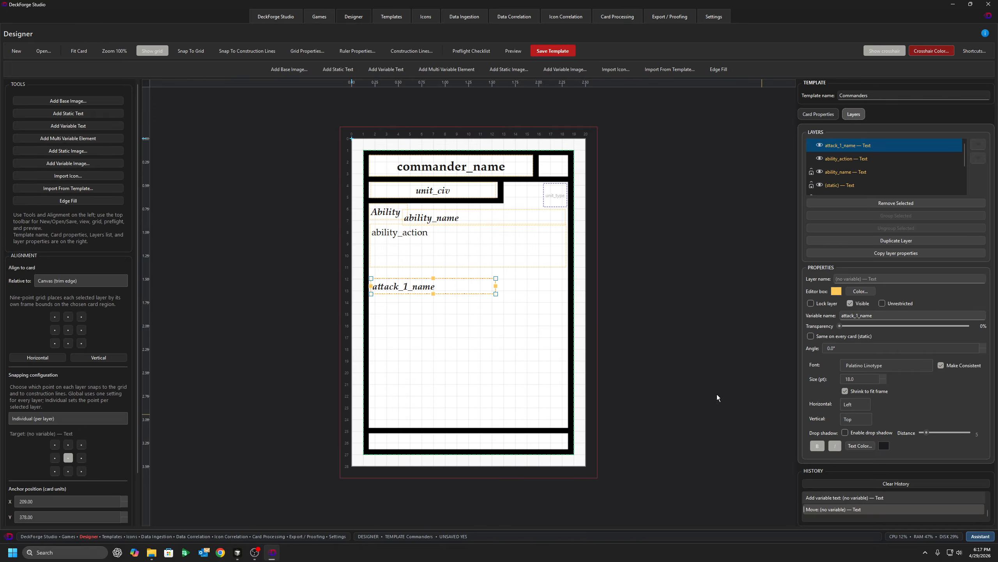
click(835, 446)
click(673, 317)
click(394, 283)
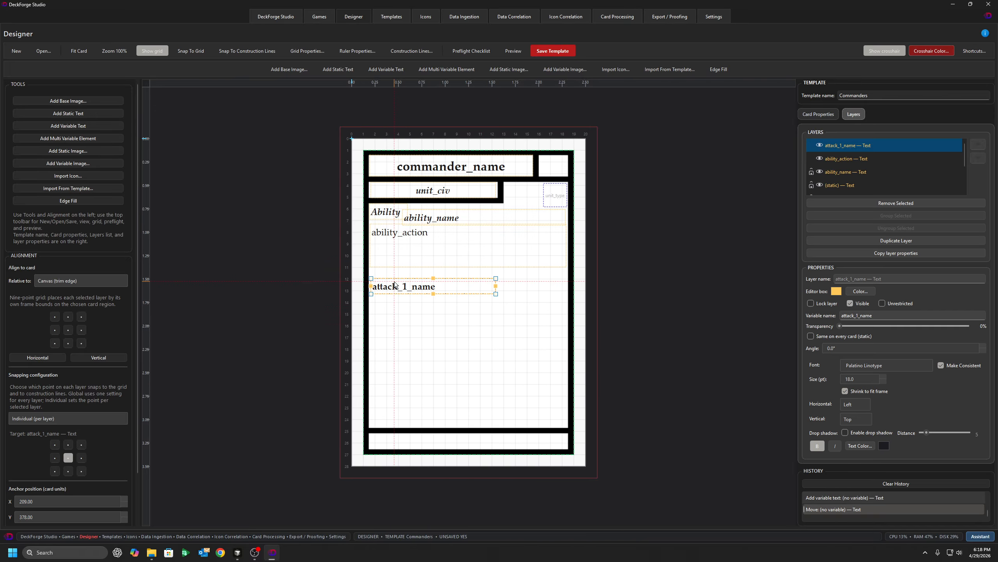
click(712, 320)
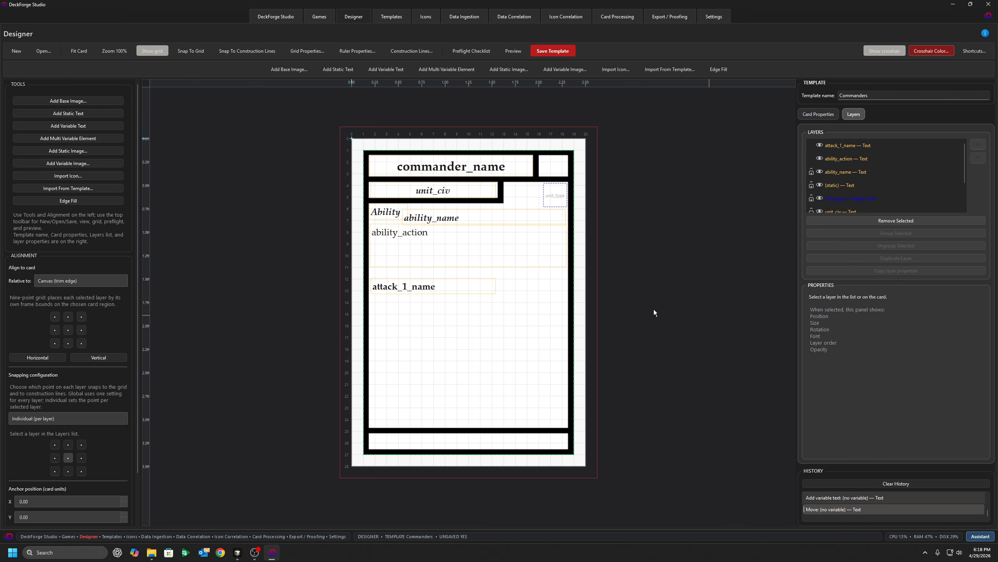
Add a variable text element and shrink it into a small box at the far end of the attack_1_name row, inside the card's inner edge
click(416, 289)
click(654, 302)
click(87, 125)
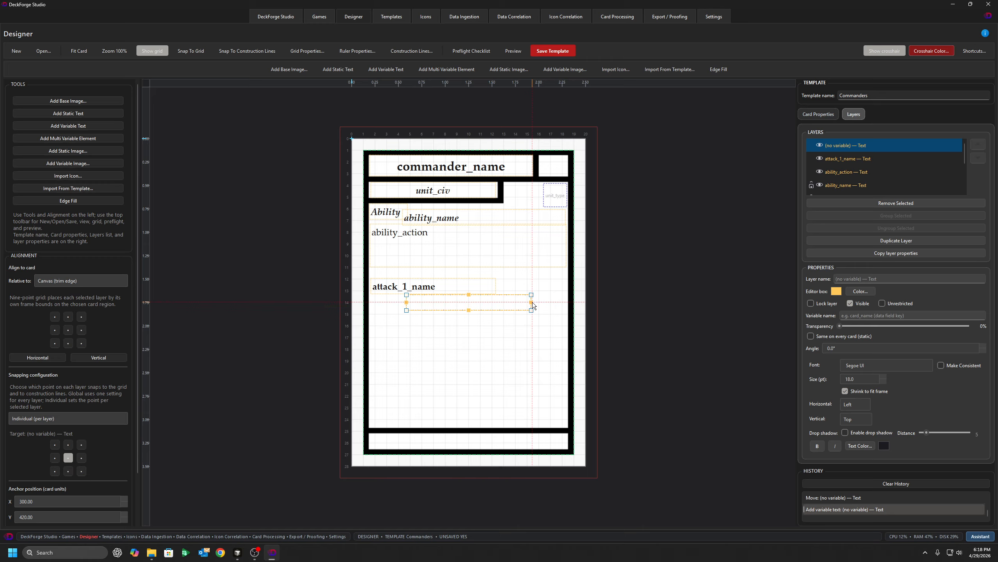
drag(531, 302, 555, 289)
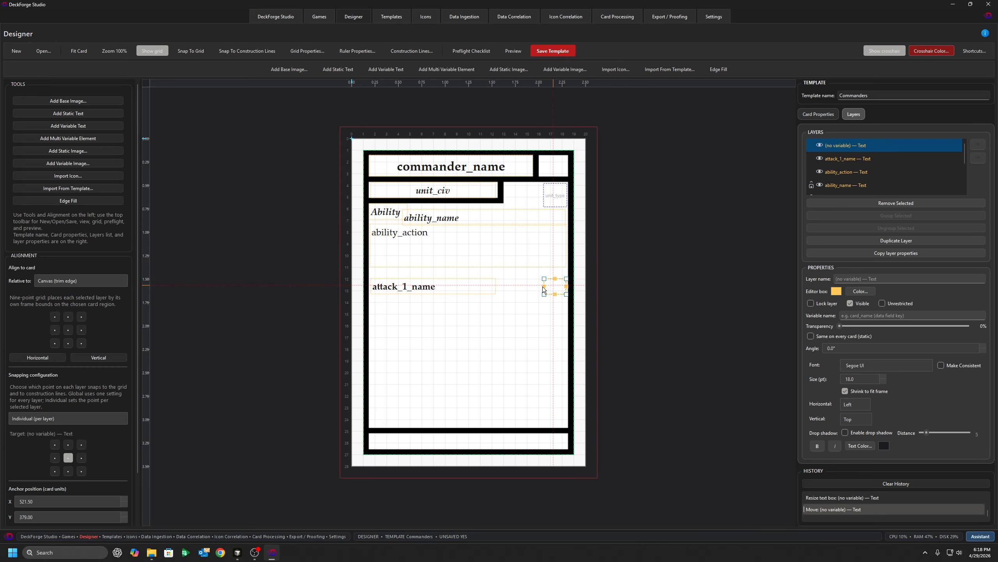
Name the new element's variable attack_1_dmg, style it bold and nudge it up to about Y 376
click(881, 316)
text(attack_)
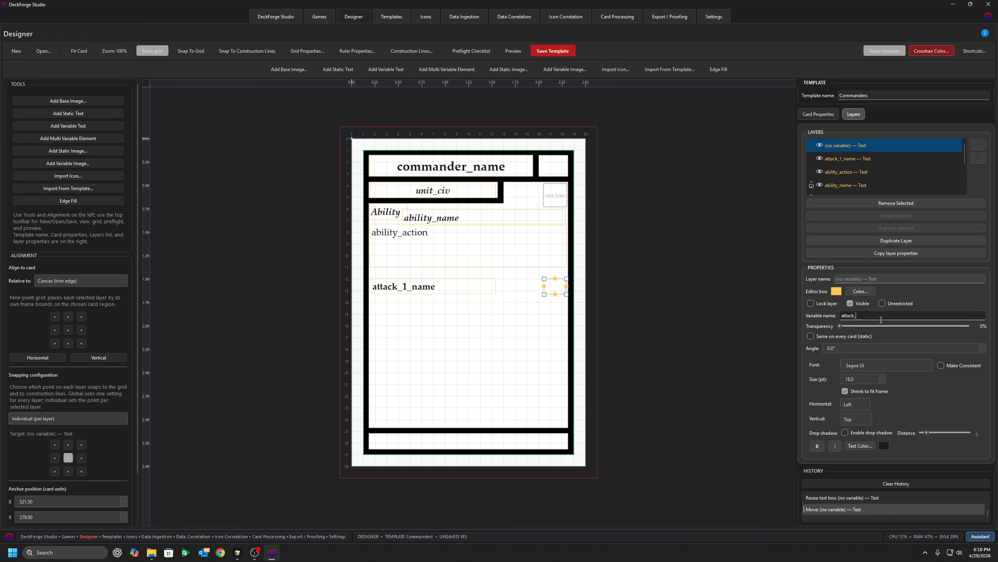
text(1_dmg)
key(Tab)
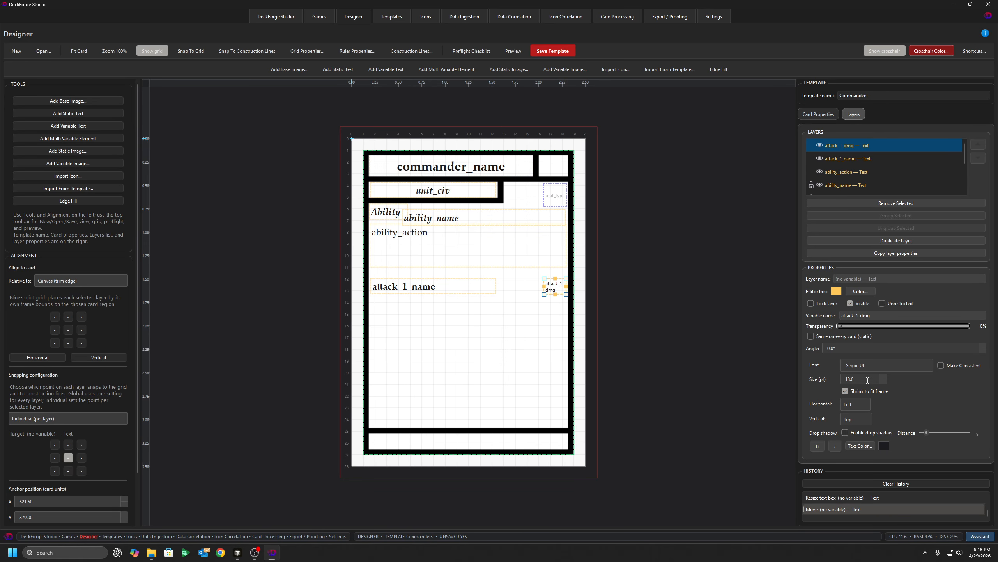
click(816, 447)
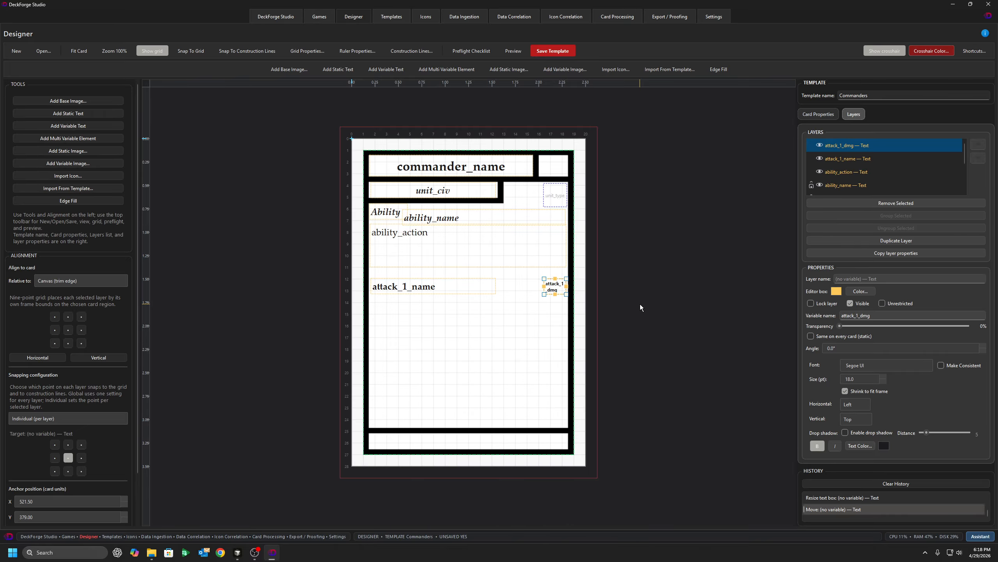
drag(552, 285, 552, 283)
Lock the attack_1_dmg and attack_1_name layers
click(810, 303)
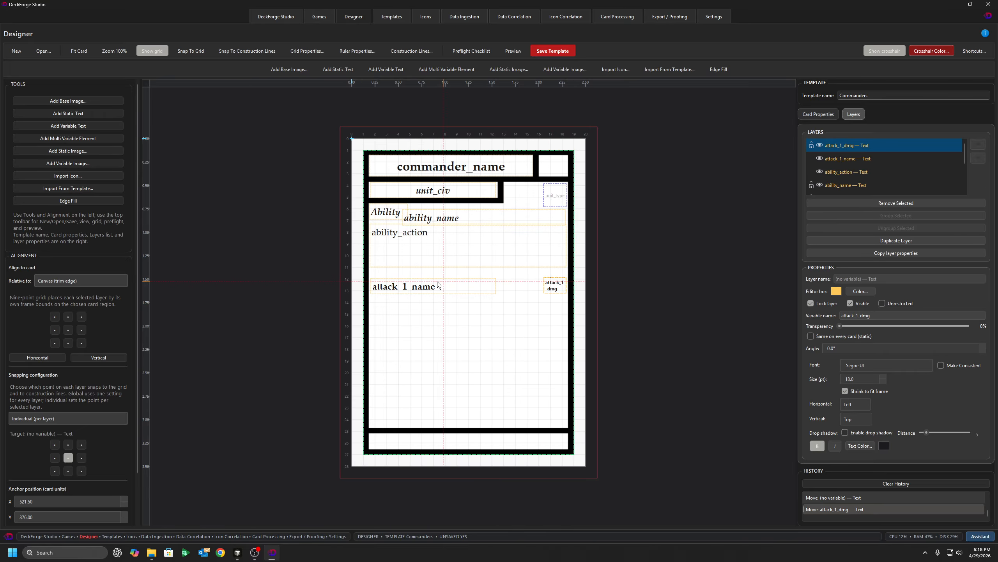
click(439, 284)
click(811, 303)
click(706, 291)
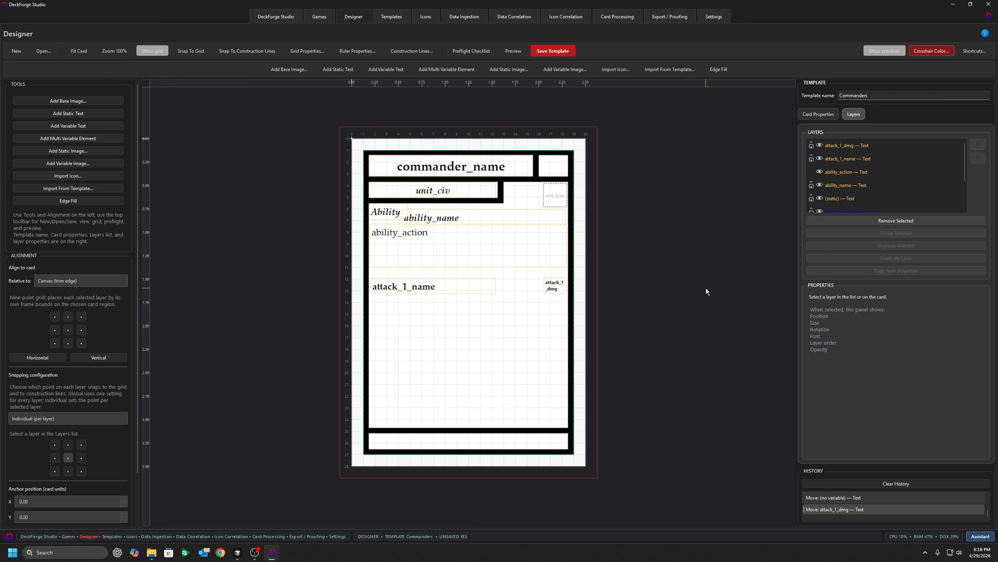
Add a small variable text element directly below attack_1_name, at about X 86.5, Y 416, and name its variable attack_1_cost
click(71, 125)
drag(515, 288, 390, 296)
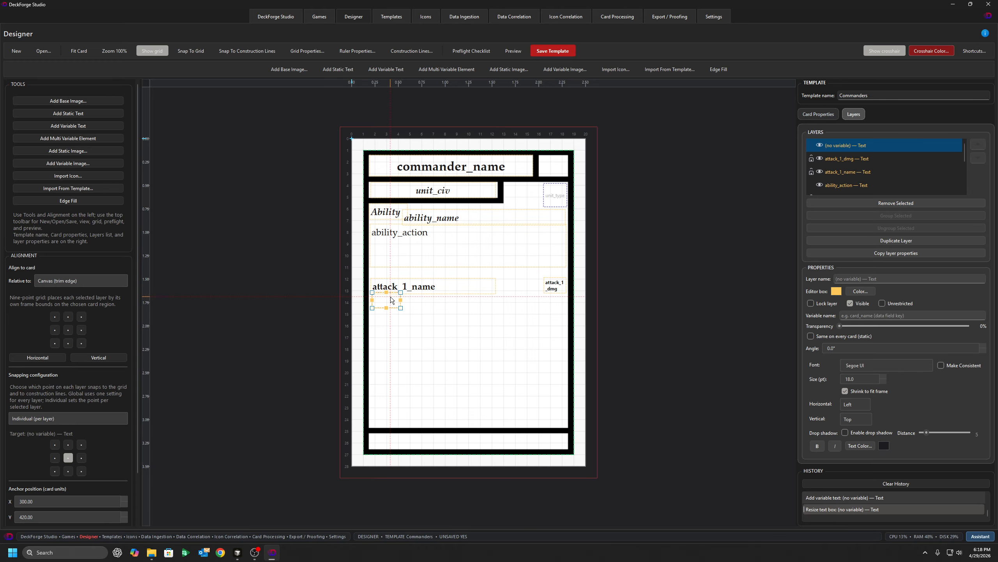
drag(391, 300, 390, 300)
click(863, 315)
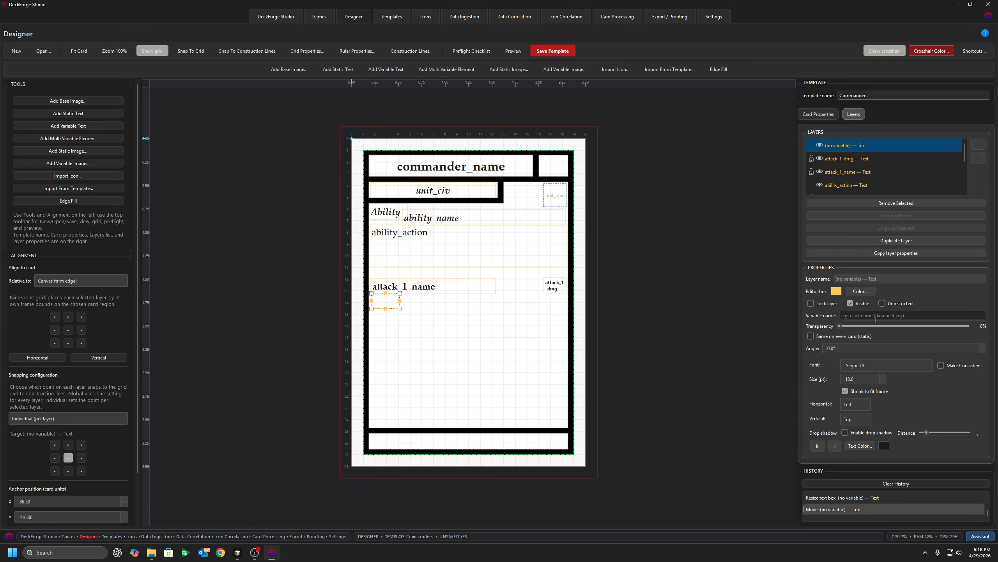
text(attack_1_cost)
click(742, 308)
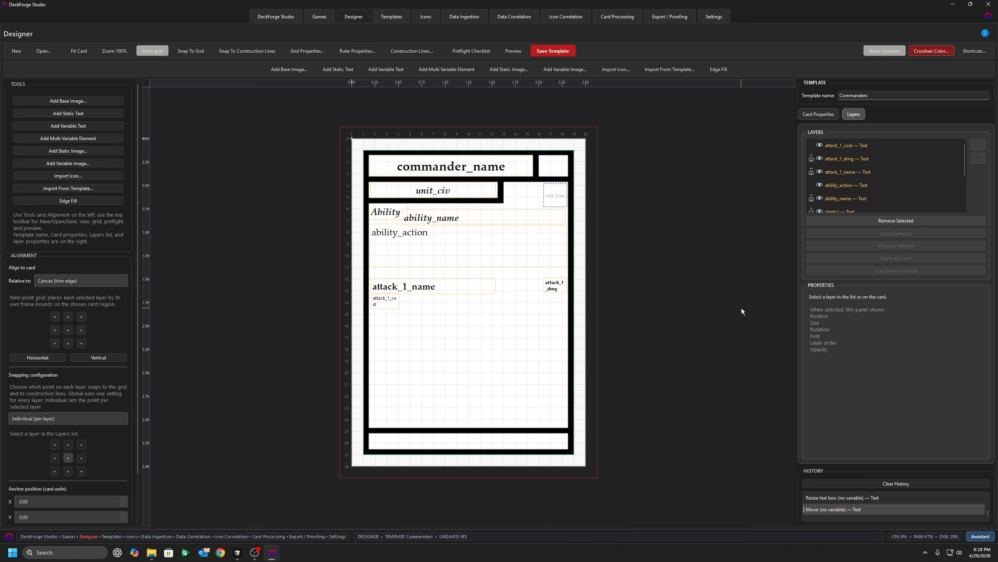
Add a variable text element beside attack_1_cost, stretch it to the card's inner edge several lines tall, and name its variable attack_1_action
click(391, 303)
click(682, 284)
click(74, 125)
drag(479, 302, 485, 337)
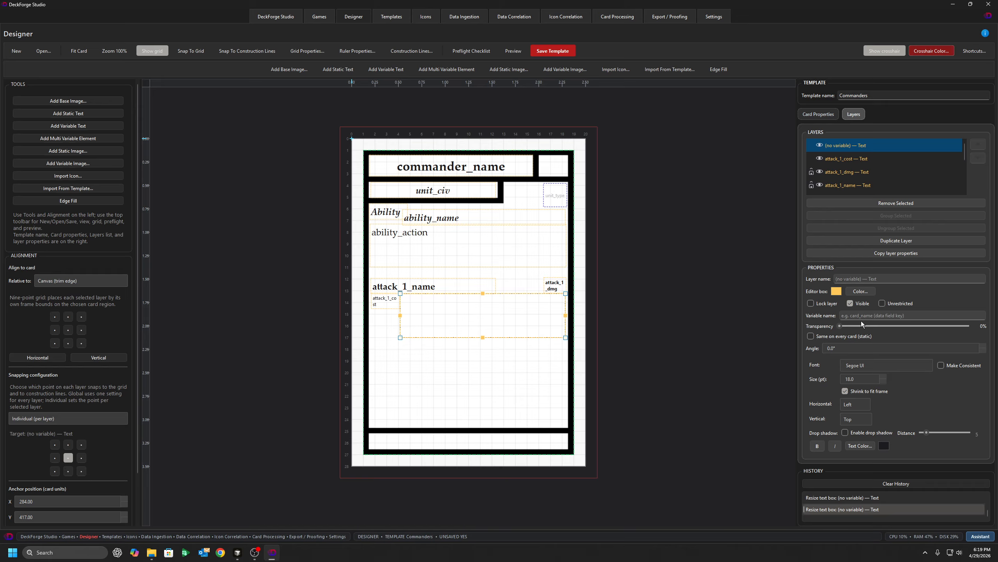
click(874, 315)
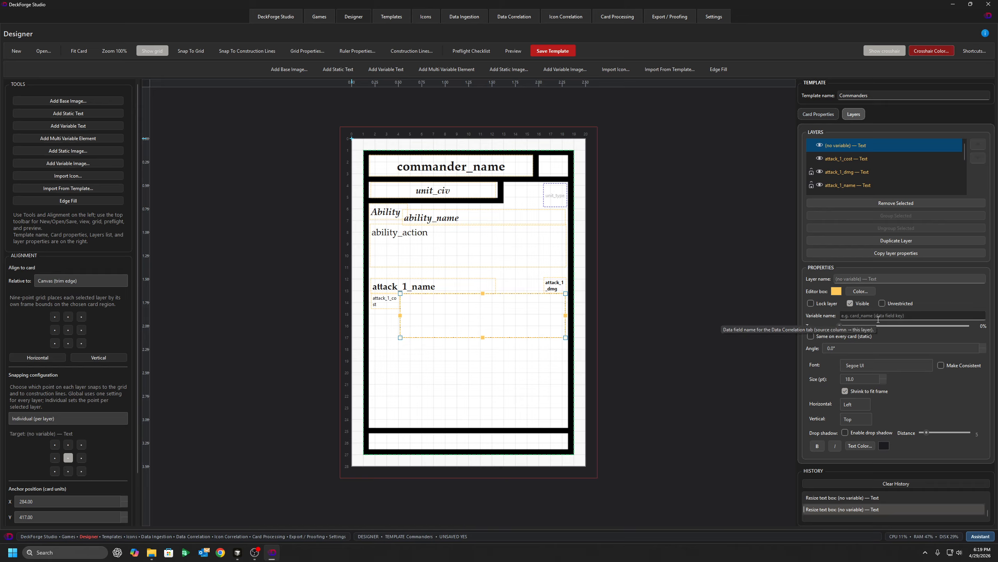
text(attack_1_action)
key(Return)
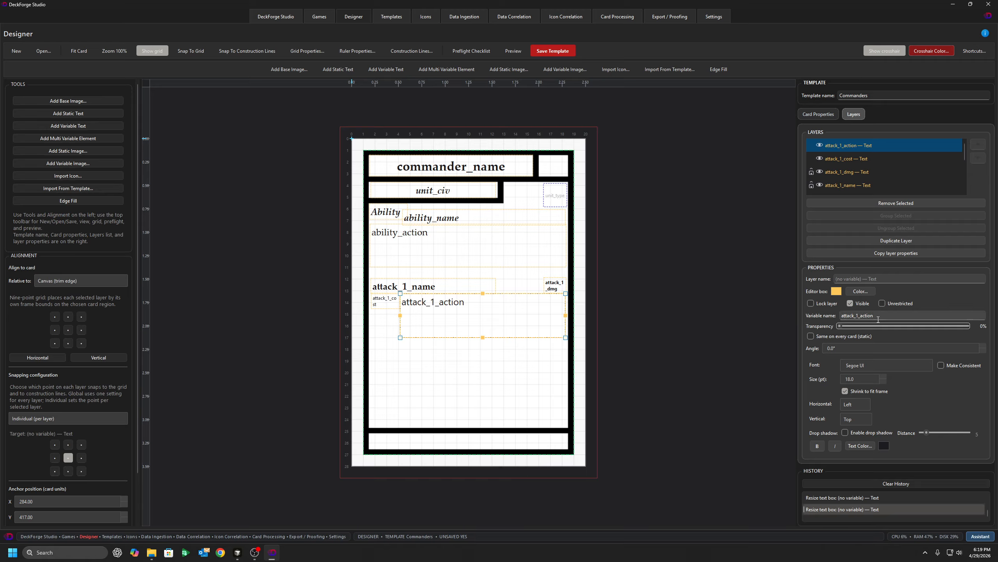
click(672, 323)
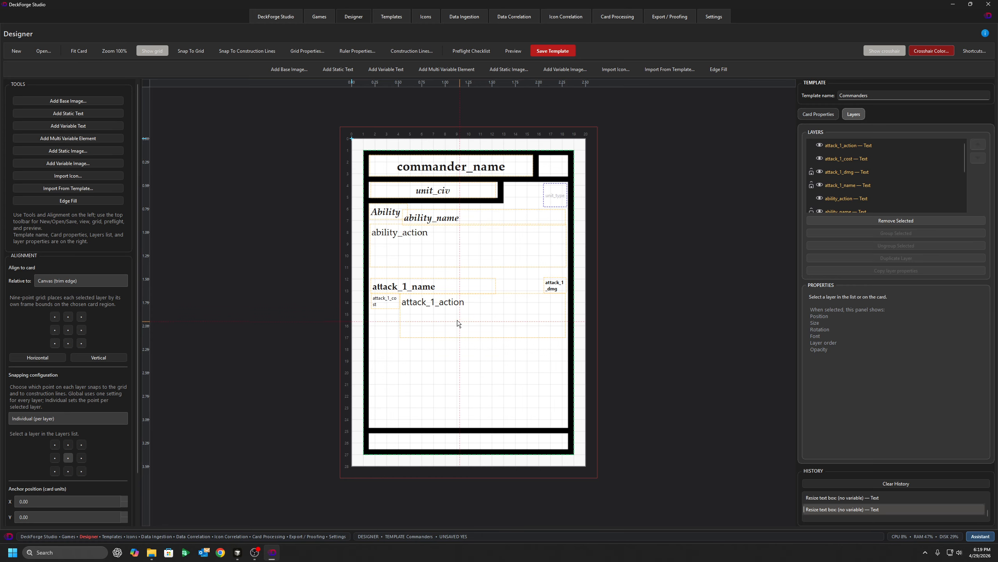
Unlock the attack_1_name and attack_1_dmg layers
click(416, 286)
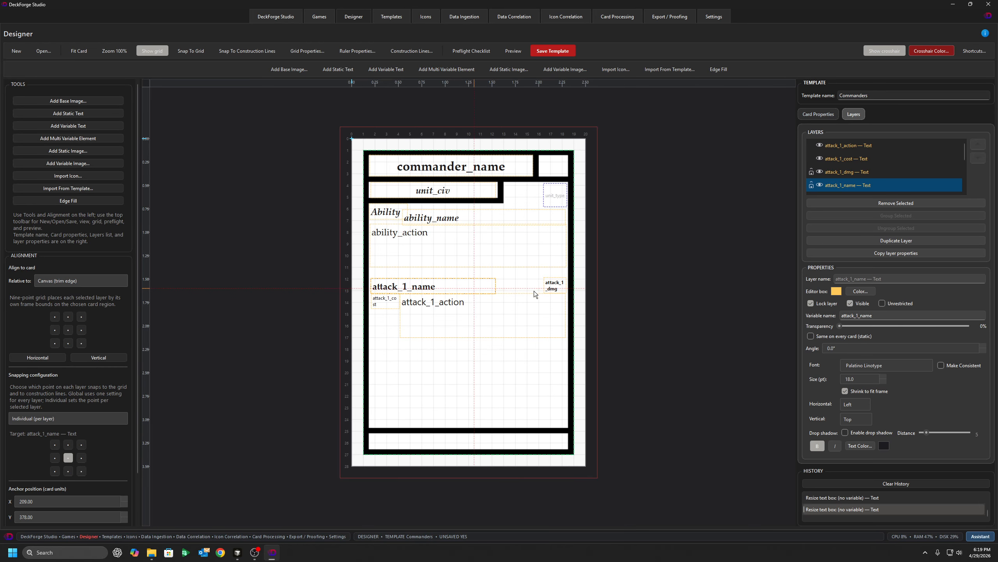
click(558, 290)
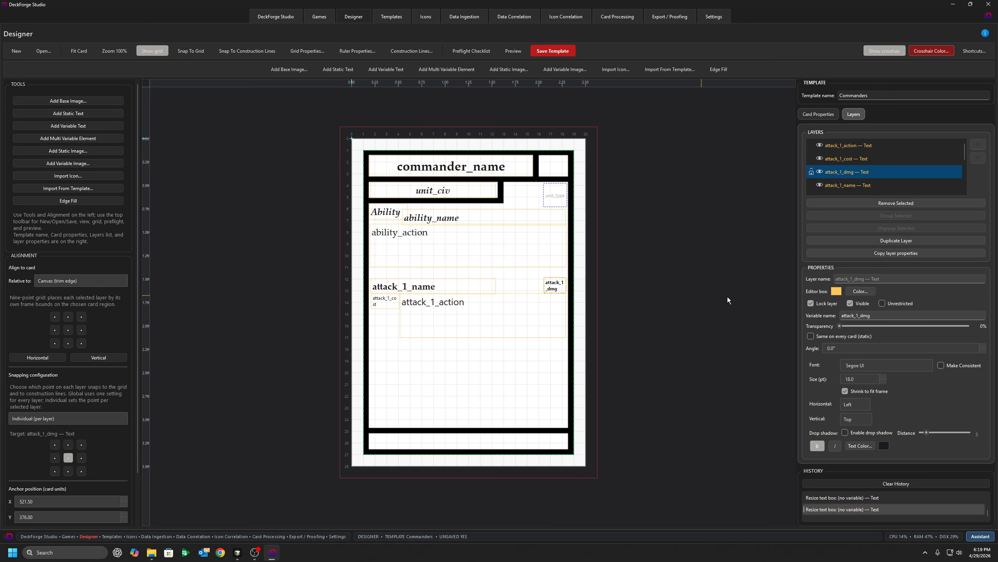
click(811, 302)
click(385, 301)
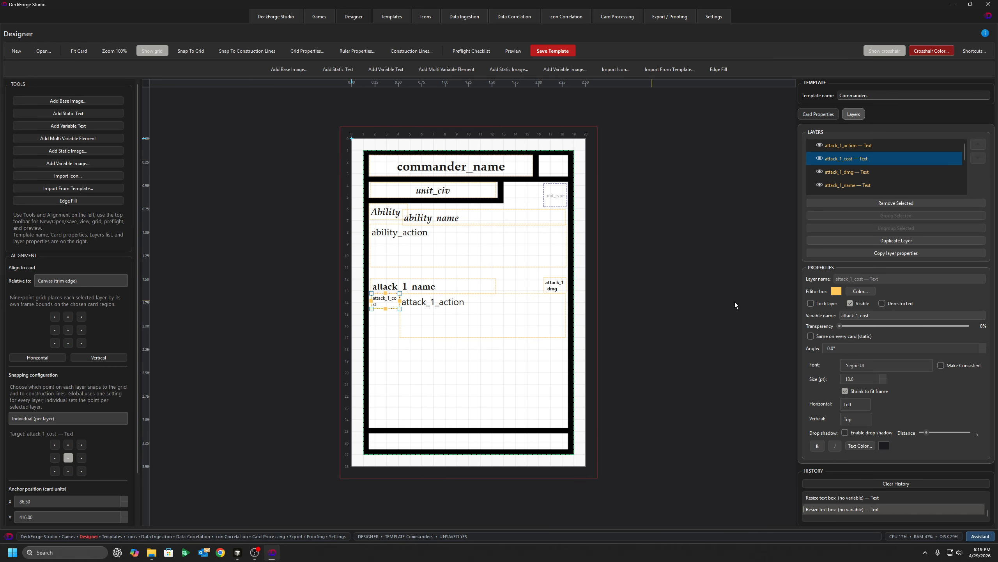
click(681, 298)
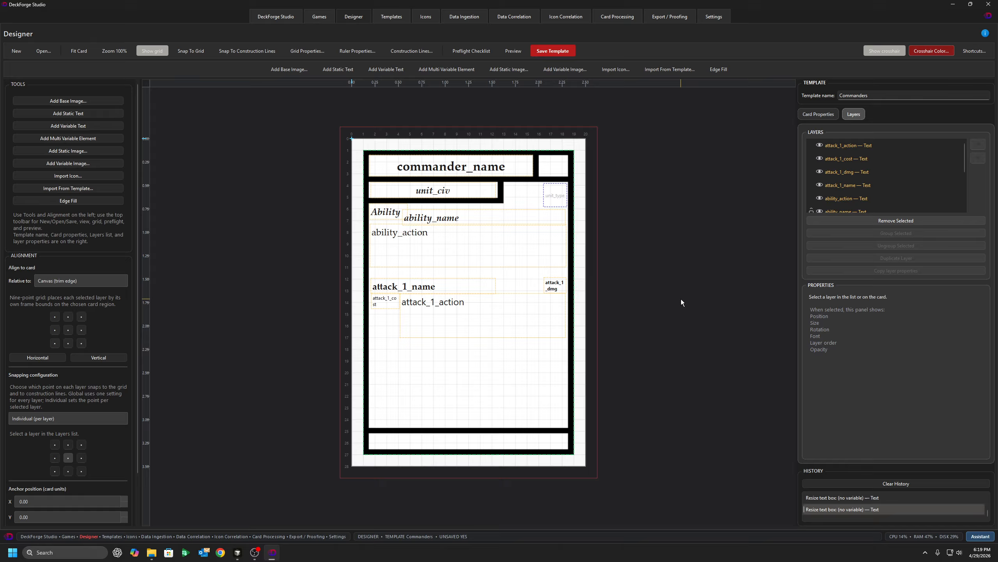
Group the attack_1_name, attack_1_dmg, attack_1_cost and attack_1_action layers
click(387, 299)
ctrl+click(399, 285)
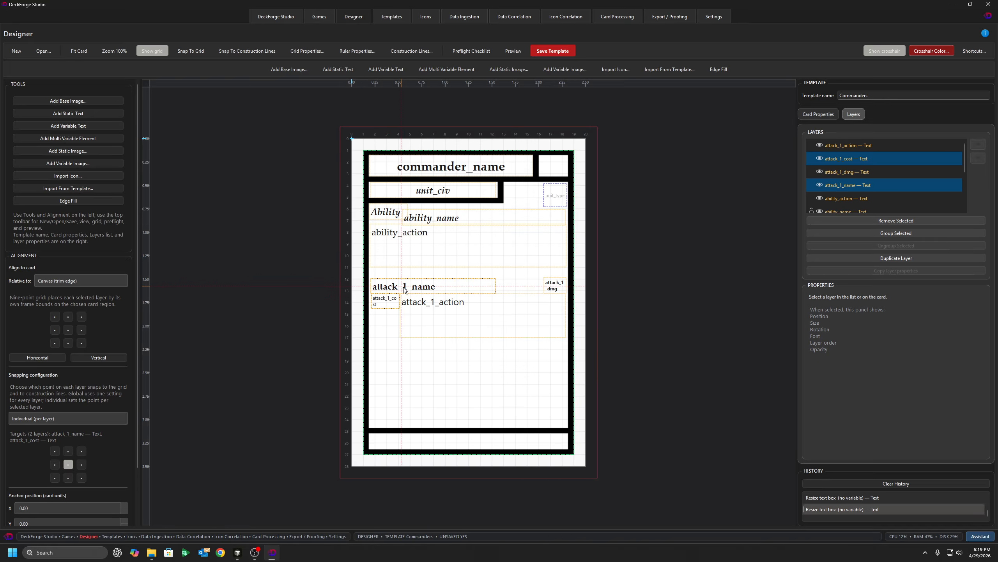
ctrl+click(419, 300)
ctrl+click(554, 285)
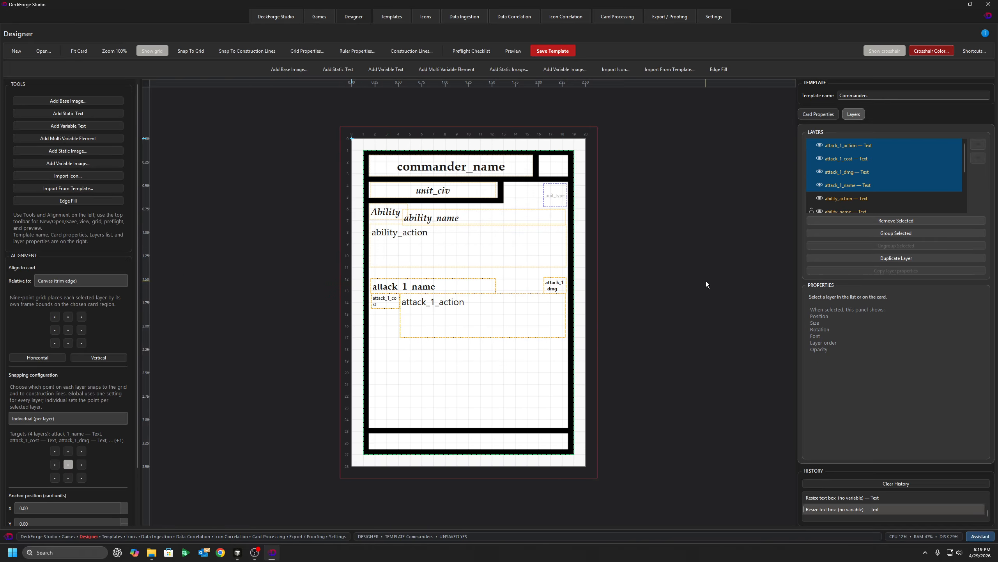
click(913, 235)
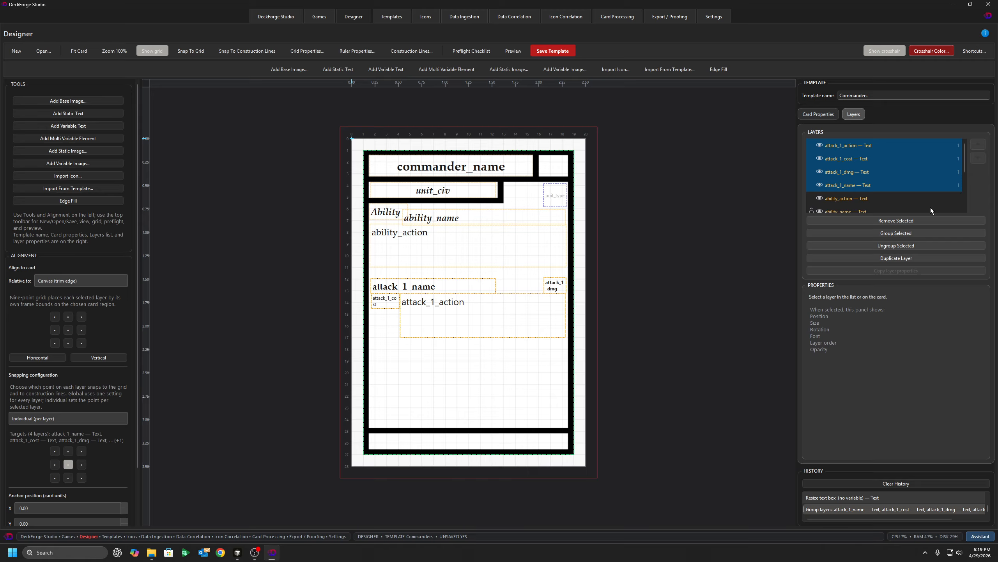
Duplicate the attack_1 group with the variable names attack_2_name, attack_2_dmg, attack_2_cost and attack_2_action
click(903, 258)
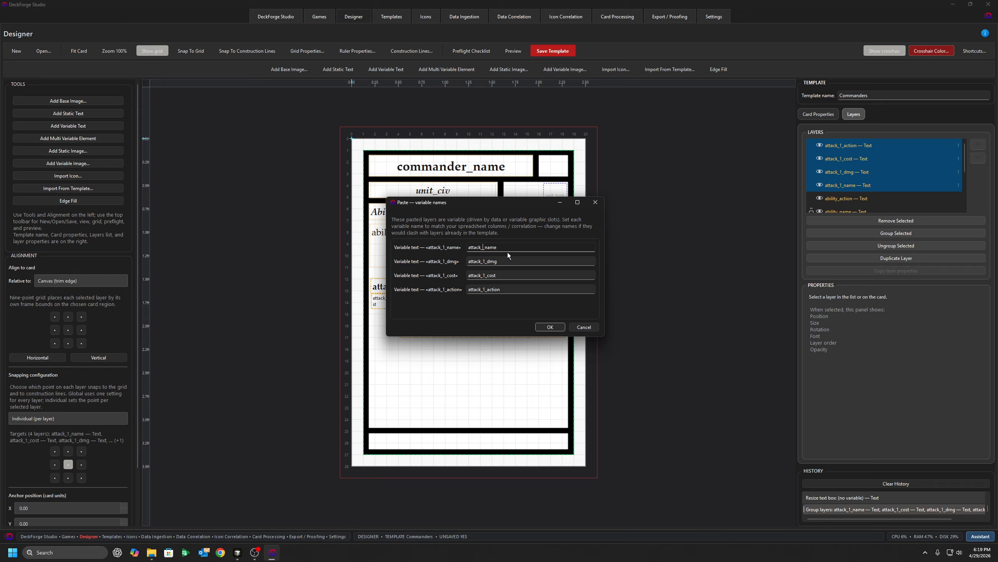
text(2_)
click(485, 262)
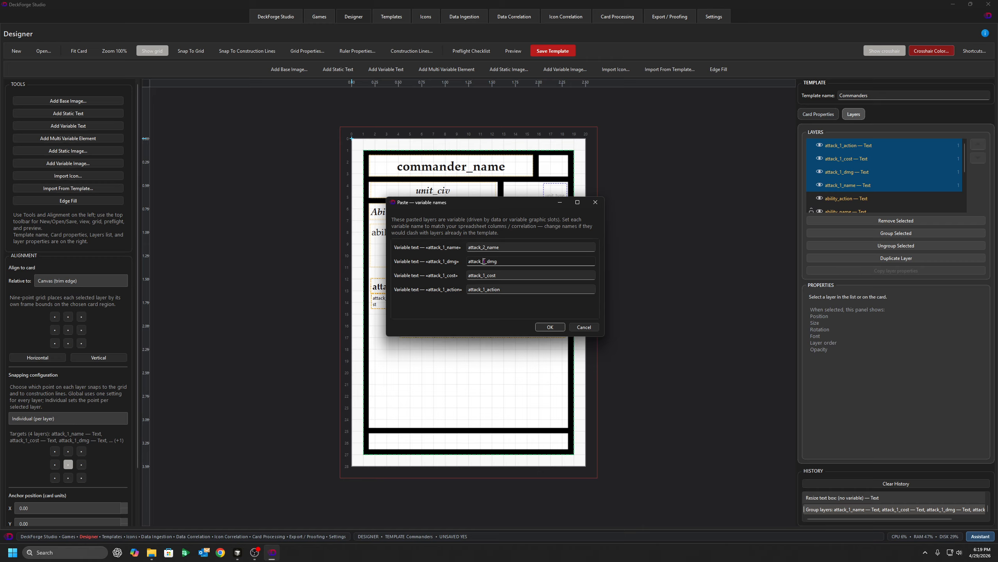
key(BackSpace)
text(2)
click(485, 275)
key(BackSpace)
text(2)
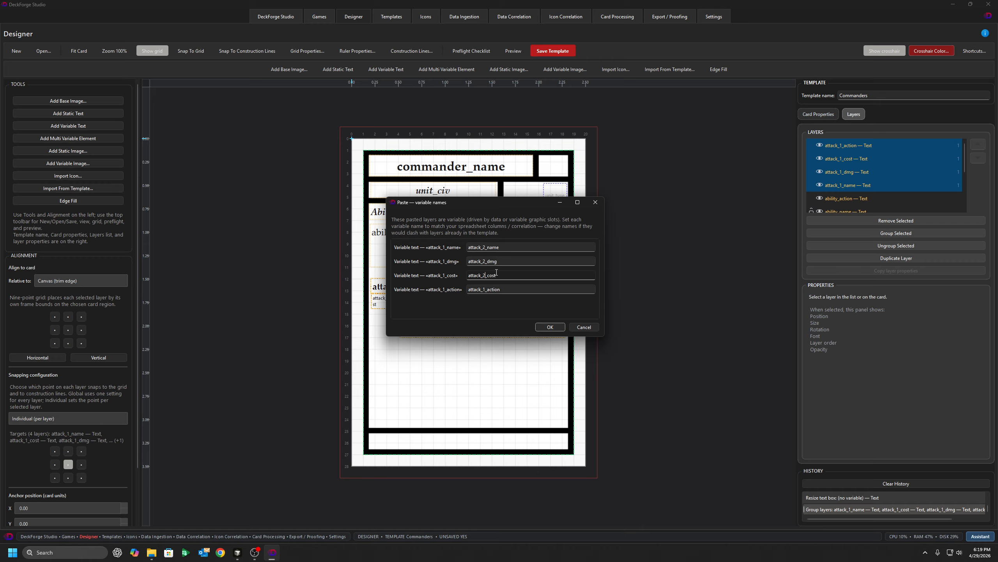
click(485, 290)
key(BackSpace)
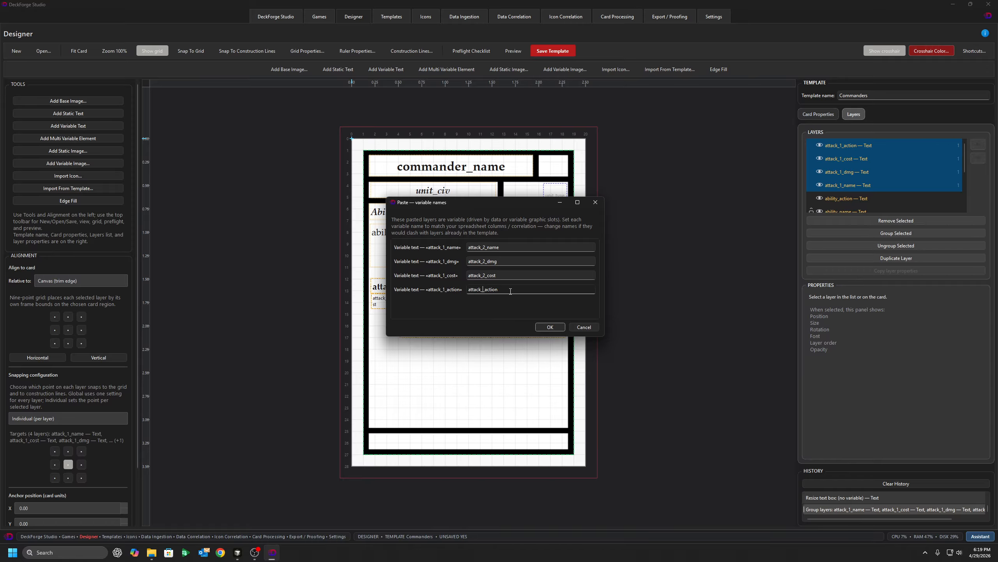
text(2_)
click(547, 326)
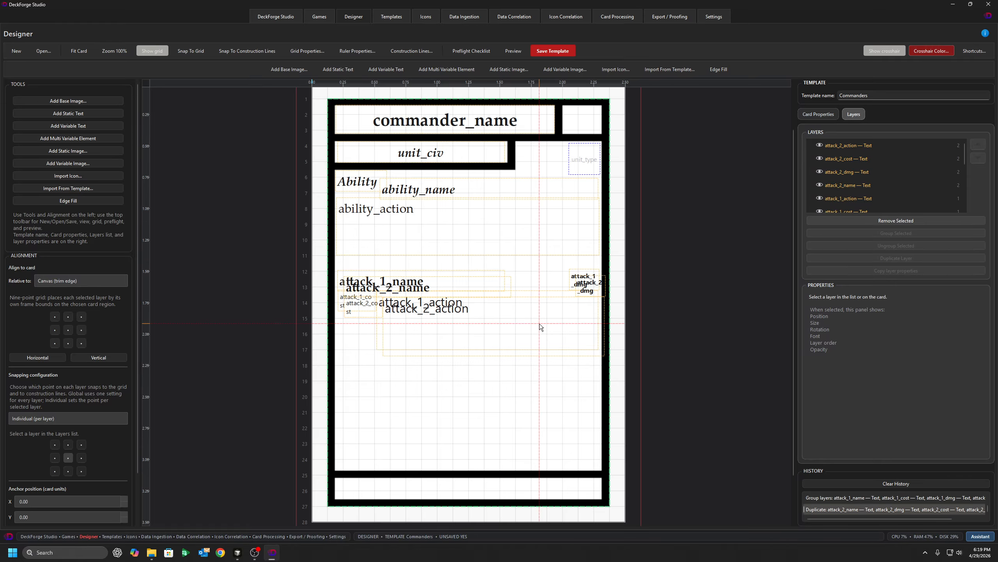
Move the duplicated attack_2 group directly below the attack_1 block, aligned with its side edges
drag(434, 312, 428, 389)
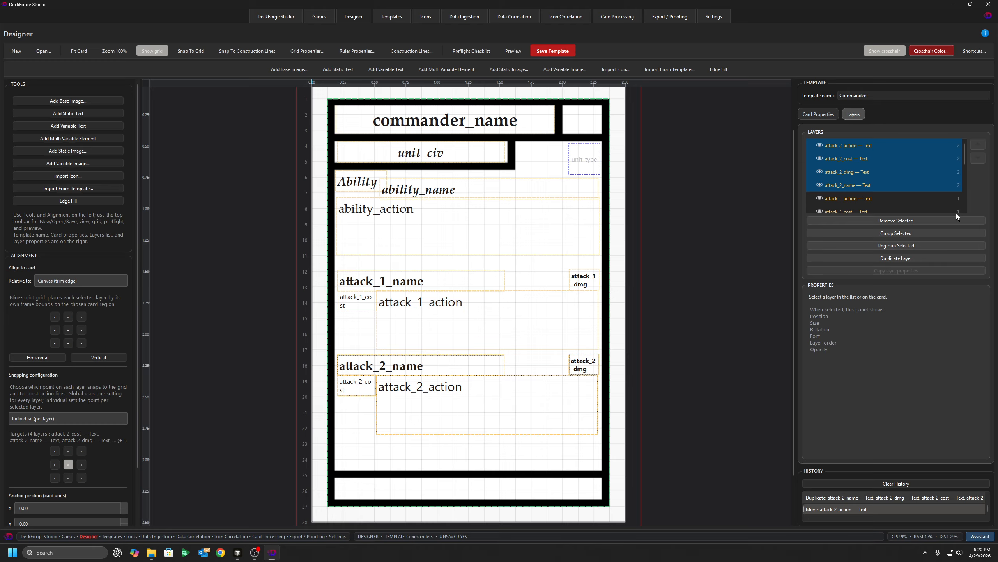
click(704, 209)
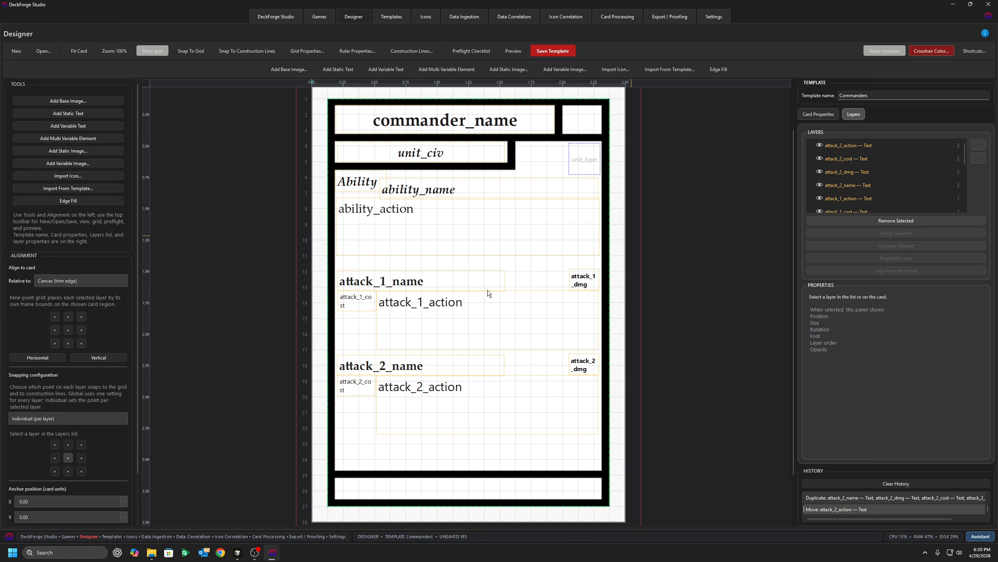
Ungroup the four attack_2 layers and the four attack_1 layers
click(392, 368)
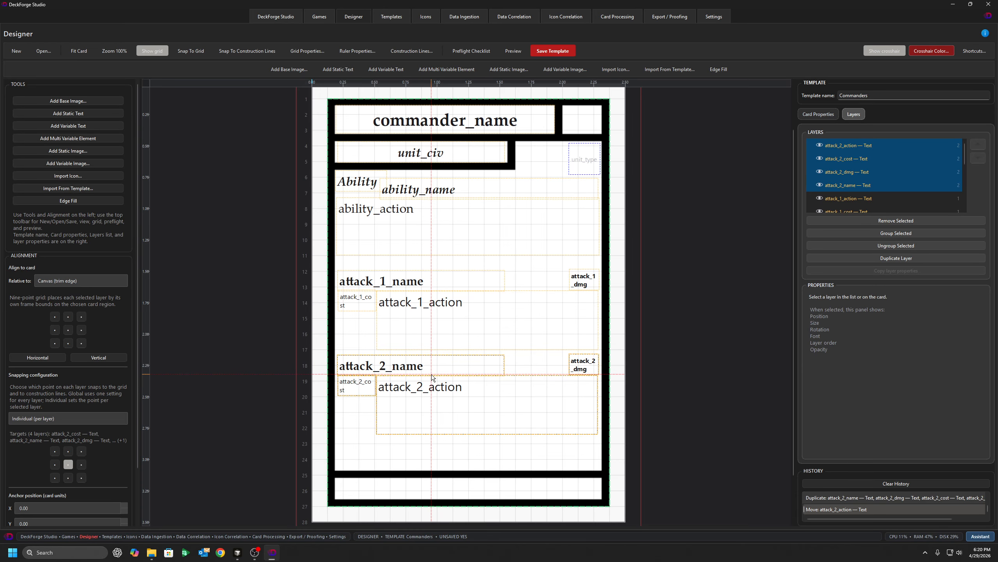
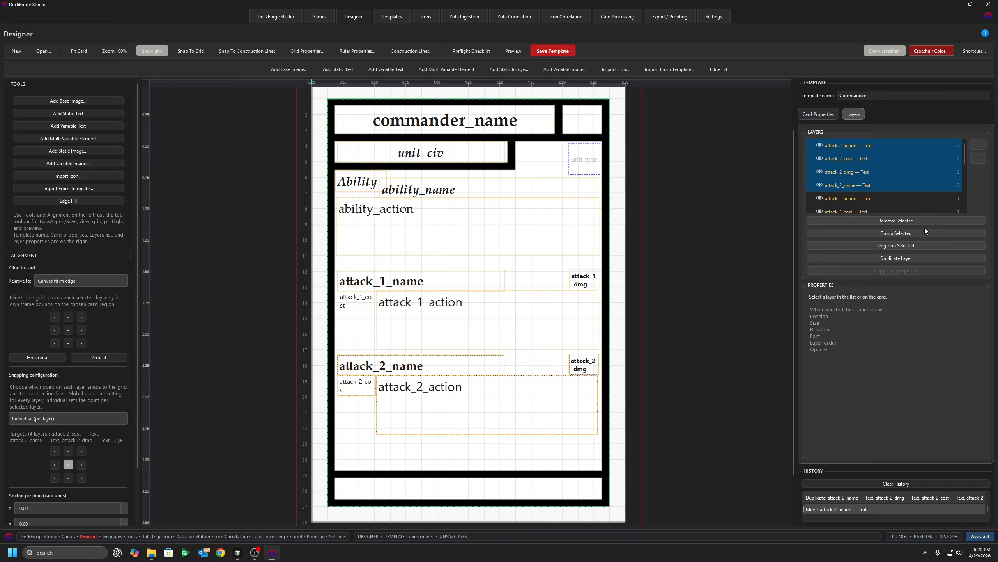
click(914, 246)
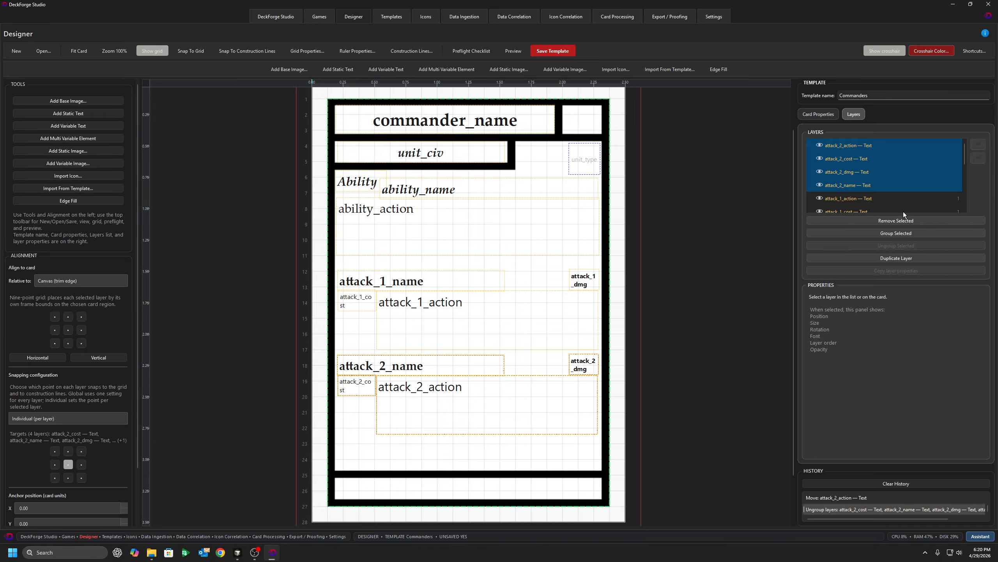
scroll(901, 191, down, 2)
scroll(903, 194, up, 1)
click(394, 280)
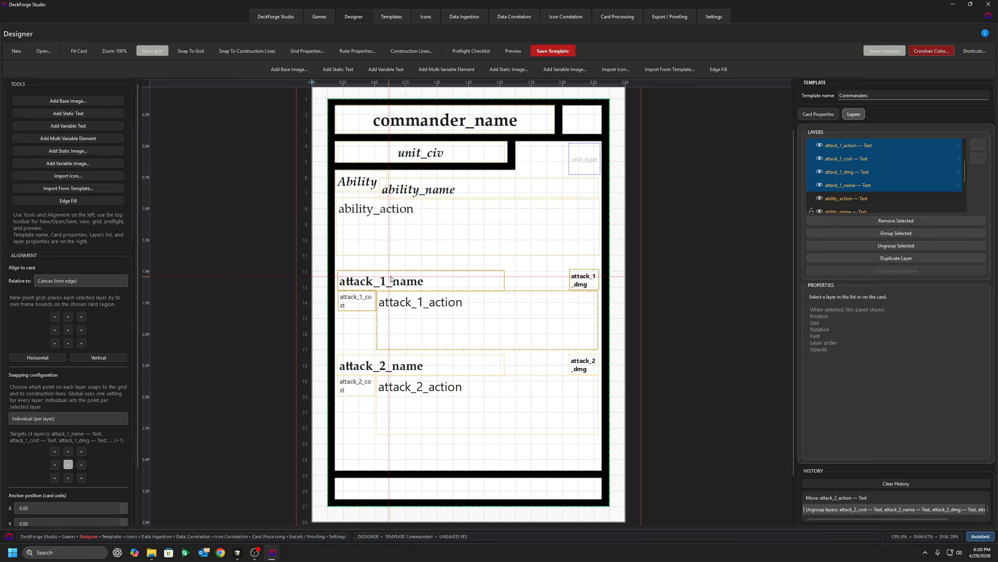
click(912, 232)
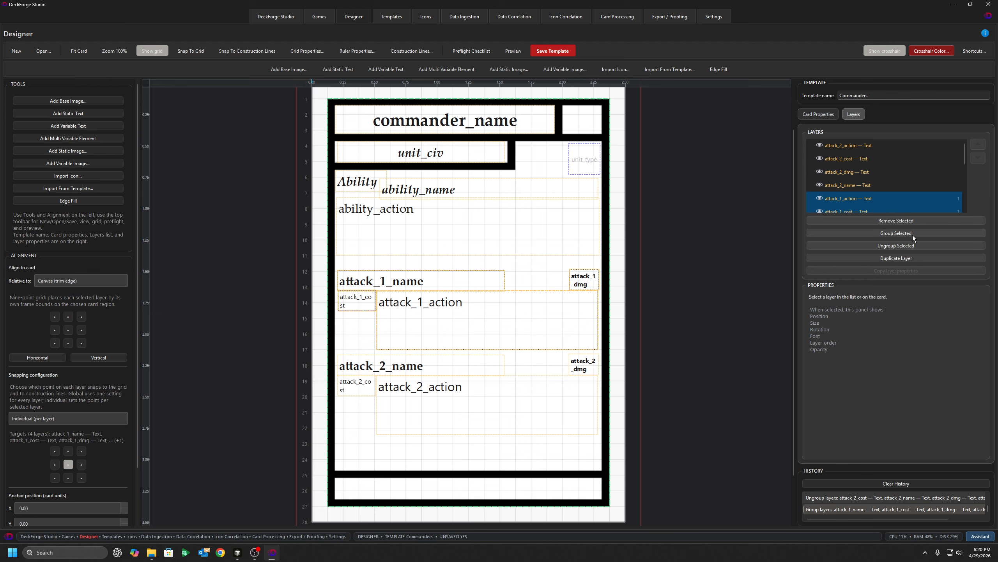
click(916, 245)
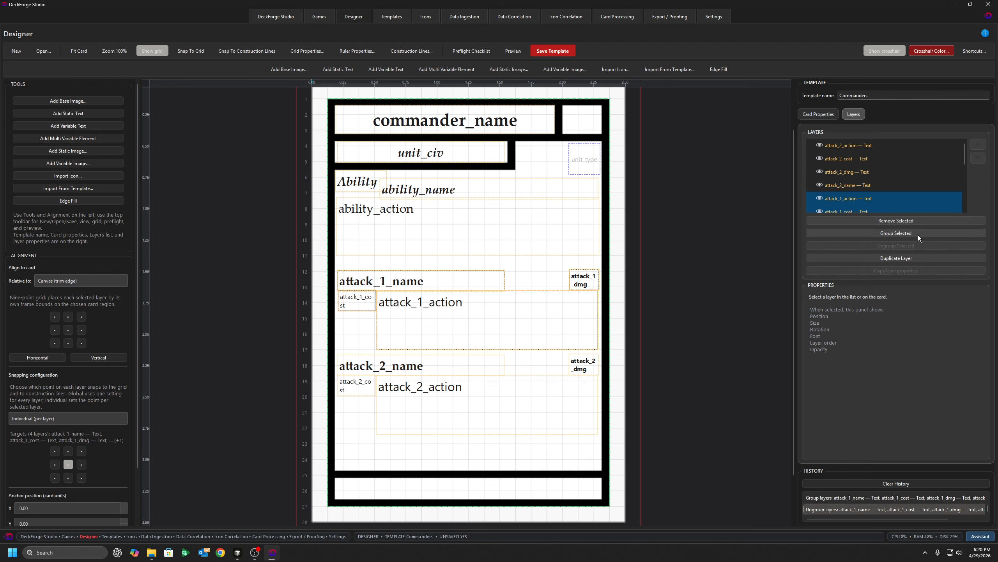
scroll(951, 201, down, 4)
scroll(953, 199, up, 4)
click(882, 146)
scroll(868, 166, down, 4)
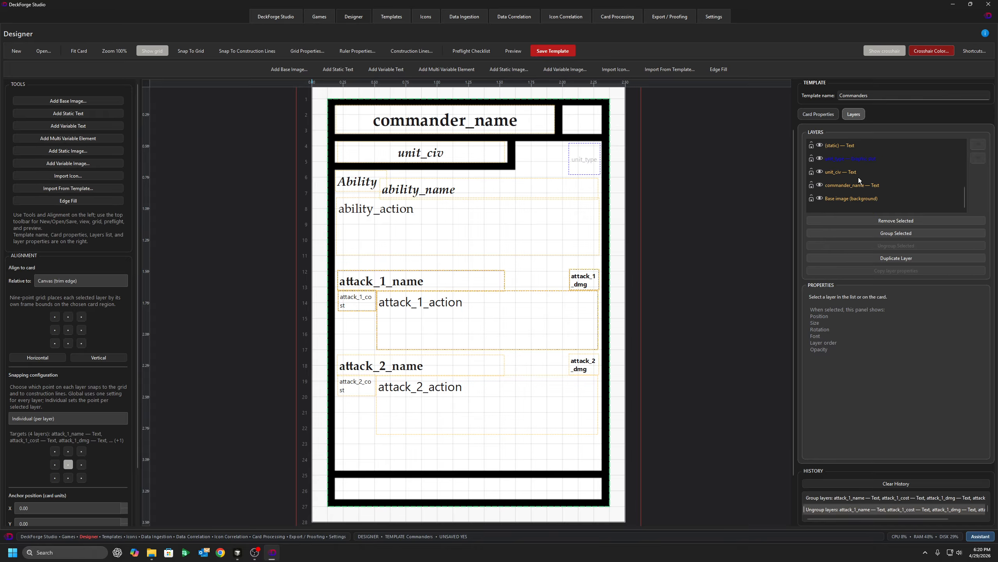
Lock the attack_1_name, attack_1_action, attack_1_dmg and attack_1_cost layers
click(387, 279)
click(811, 303)
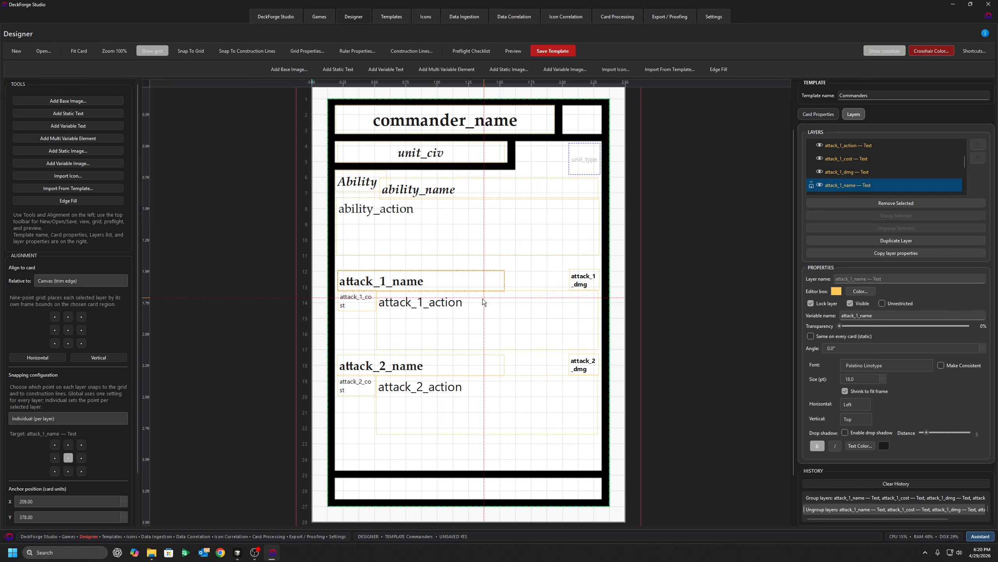
click(484, 298)
click(811, 303)
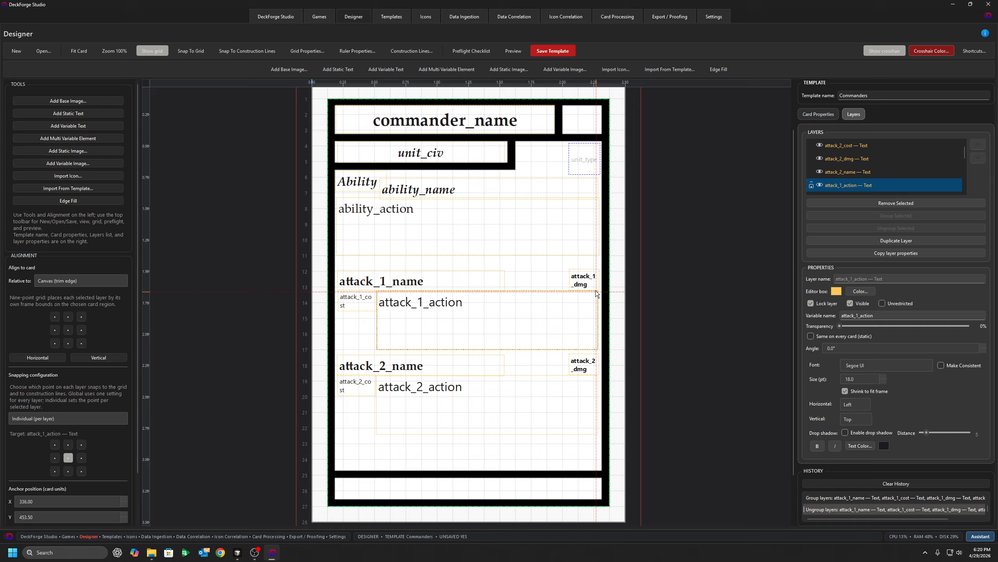
click(811, 303)
click(362, 301)
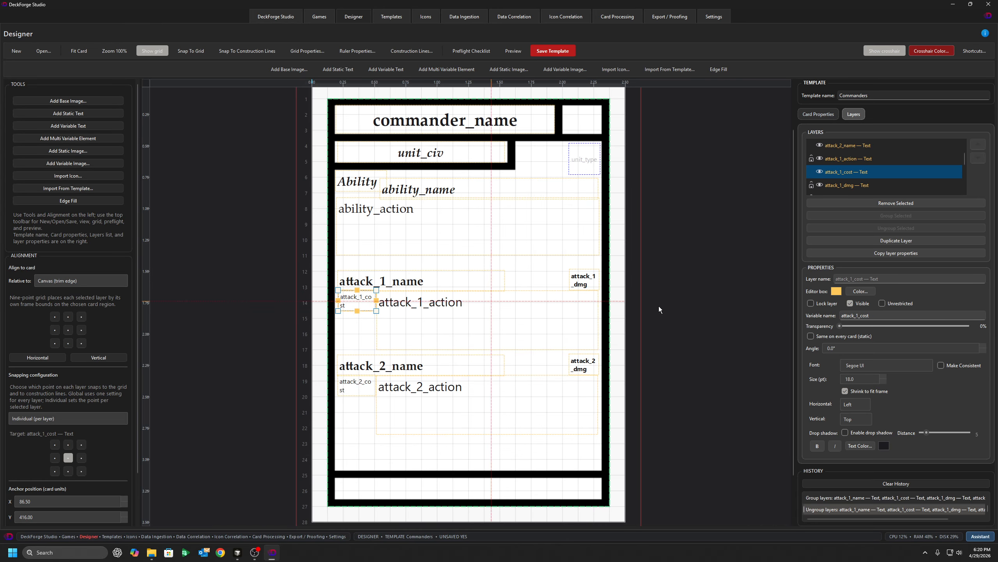
click(811, 303)
Lock the attack_2_name, attack_2_dmg, attack_2_action and attack_2_cost layers
click(405, 363)
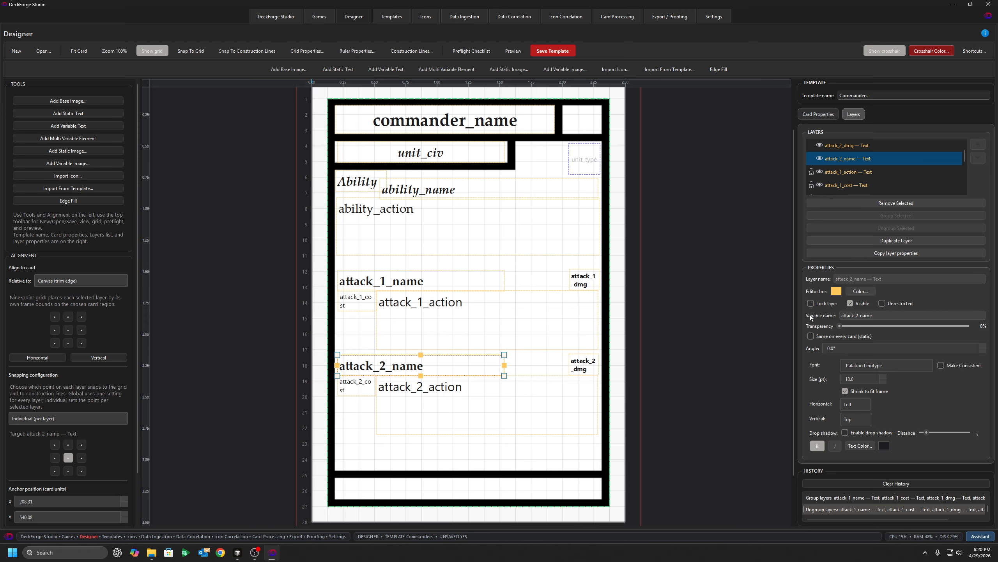
click(810, 303)
click(583, 365)
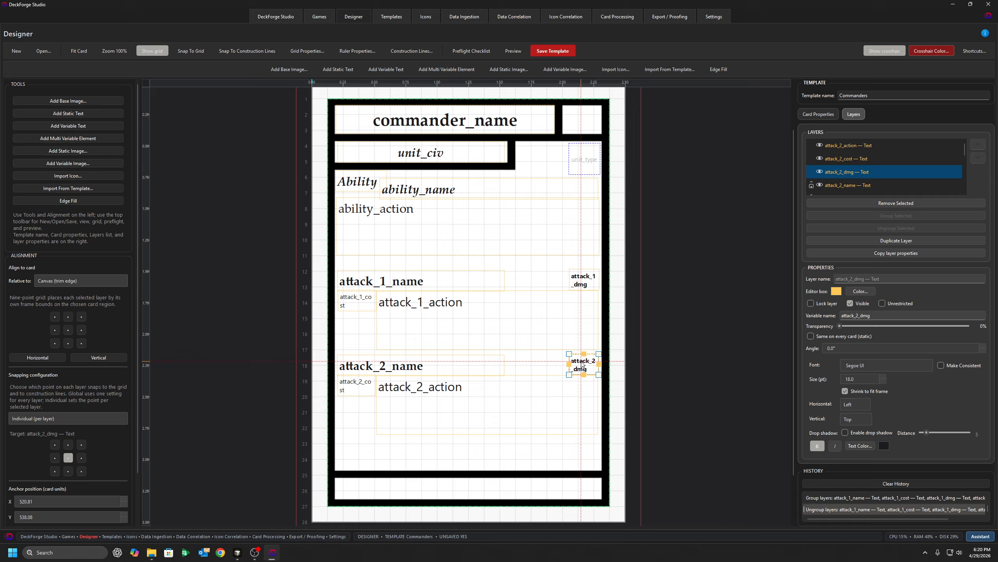
click(811, 303)
click(515, 404)
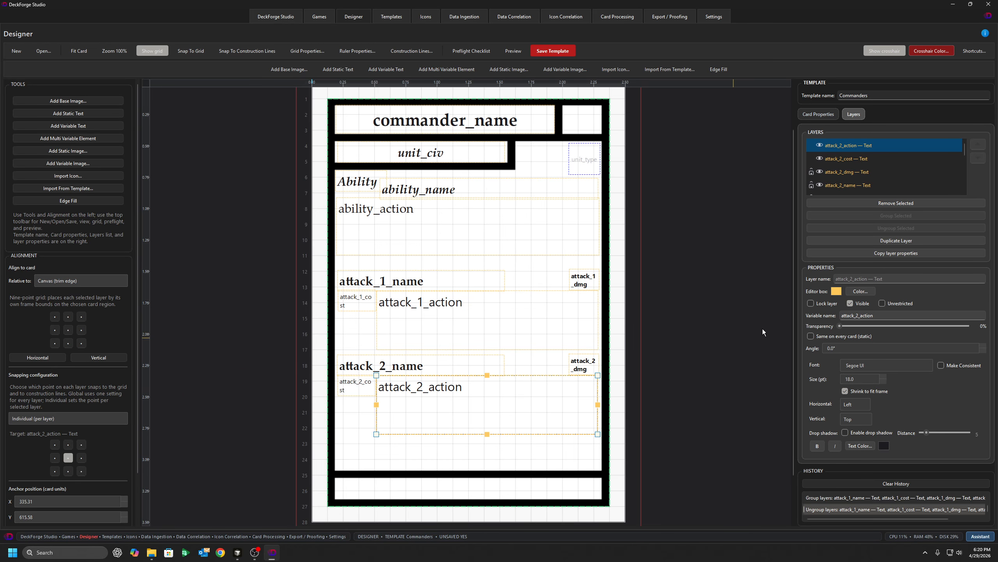
click(811, 303)
click(356, 385)
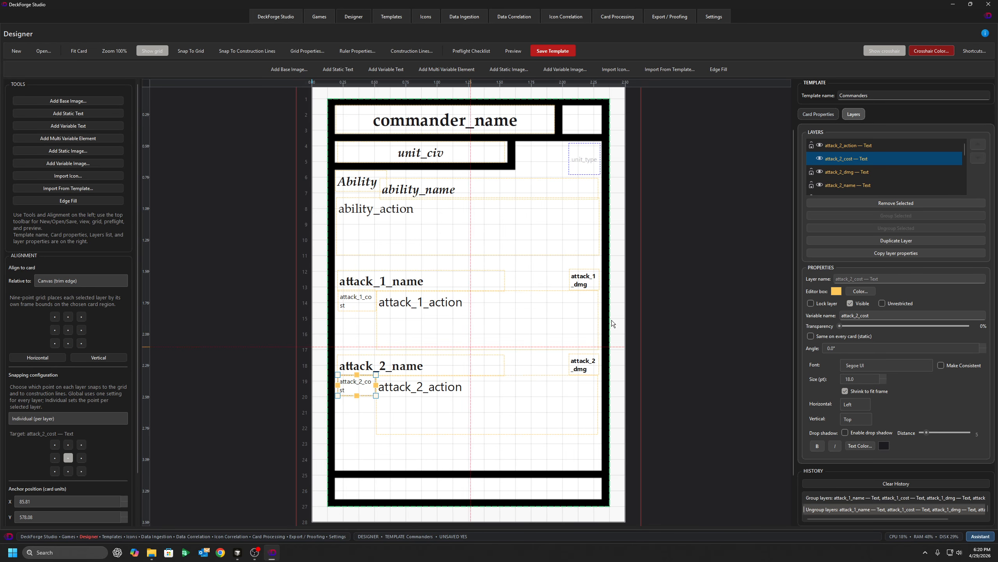
click(810, 303)
click(737, 307)
scroll(490, 316, down, 2)
scroll(498, 317, up, 3)
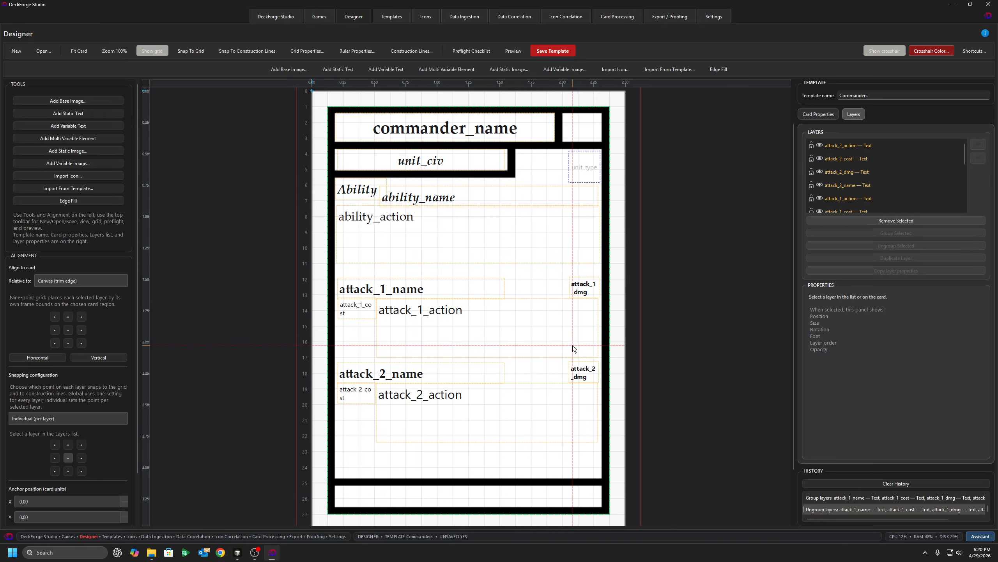
click(87, 162)
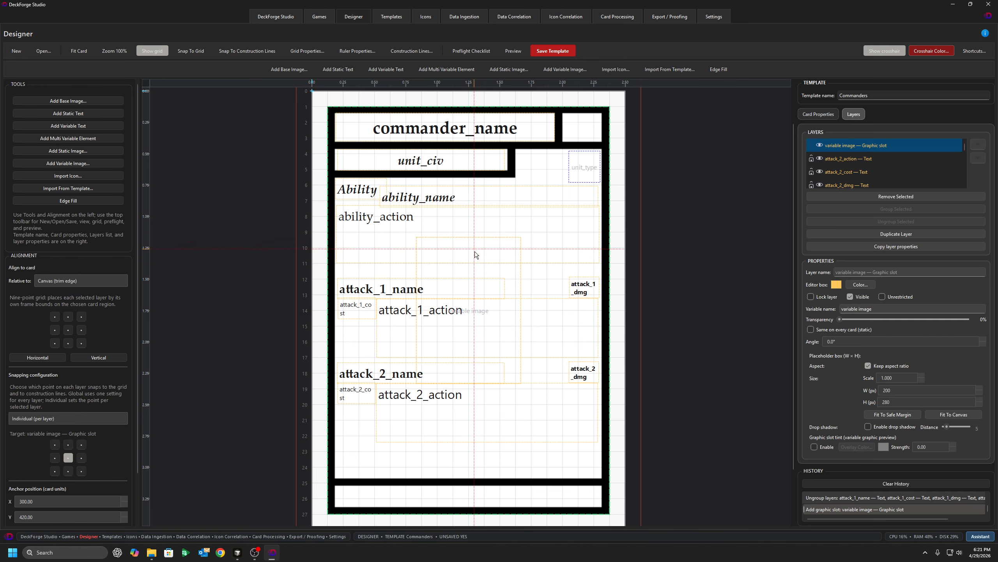
key(Delete)
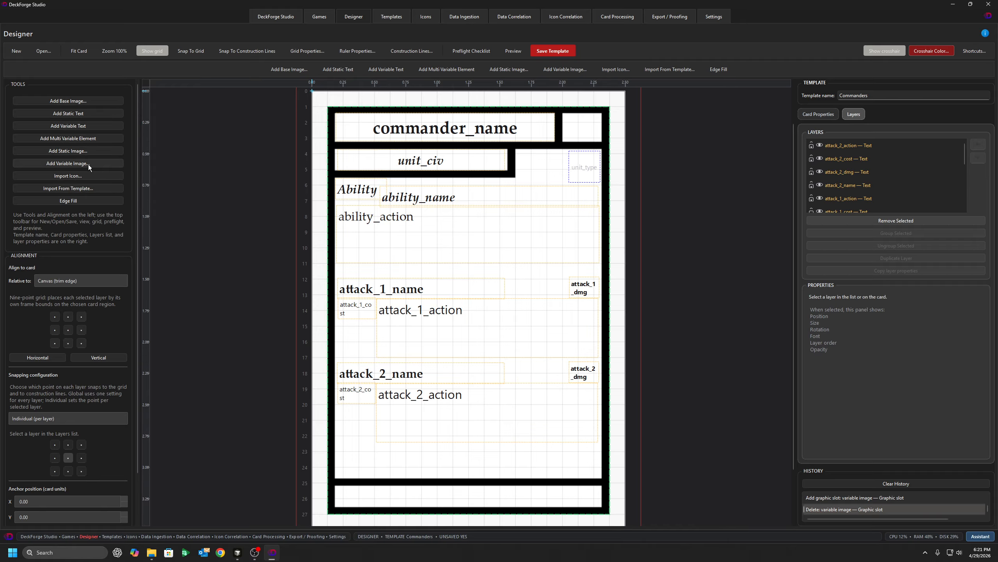
Add a variable text named rarity, shrunk to a small square box at the left end of the card's footer strip
click(83, 130)
drag(451, 316, 403, 502)
scroll(461, 472, down, 2)
drag(503, 429, 374, 430)
click(877, 308)
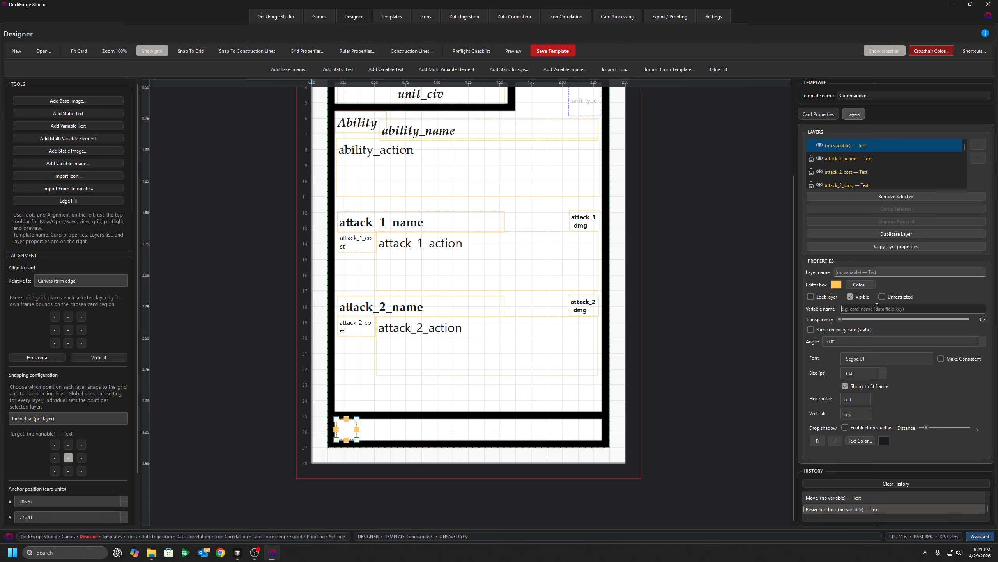
text(rarity)
Make the rarity text bold and italic, adjust its vertical alignment, and lock the layer
click(817, 440)
click(830, 442)
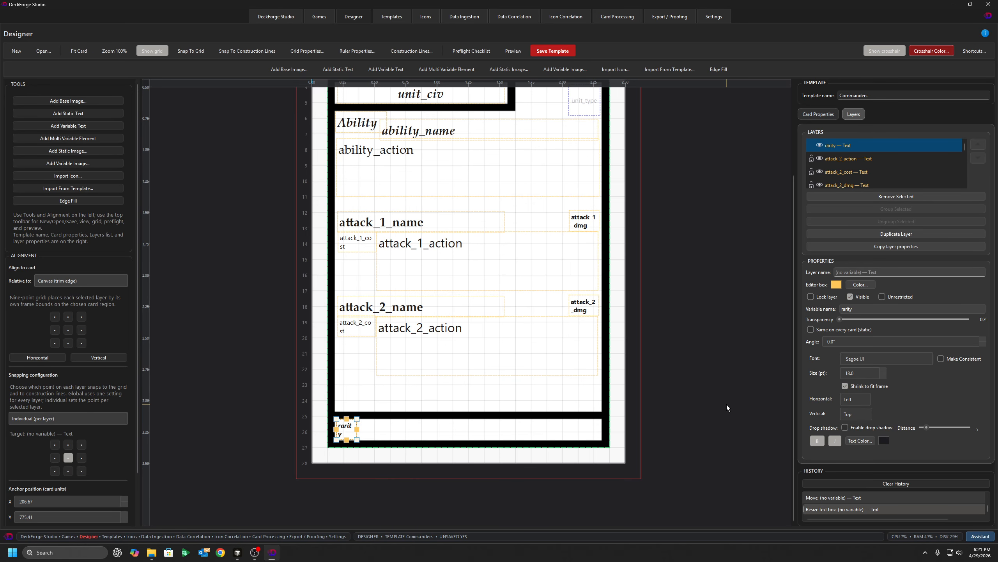
click(842, 413)
click(853, 427)
click(810, 297)
click(736, 309)
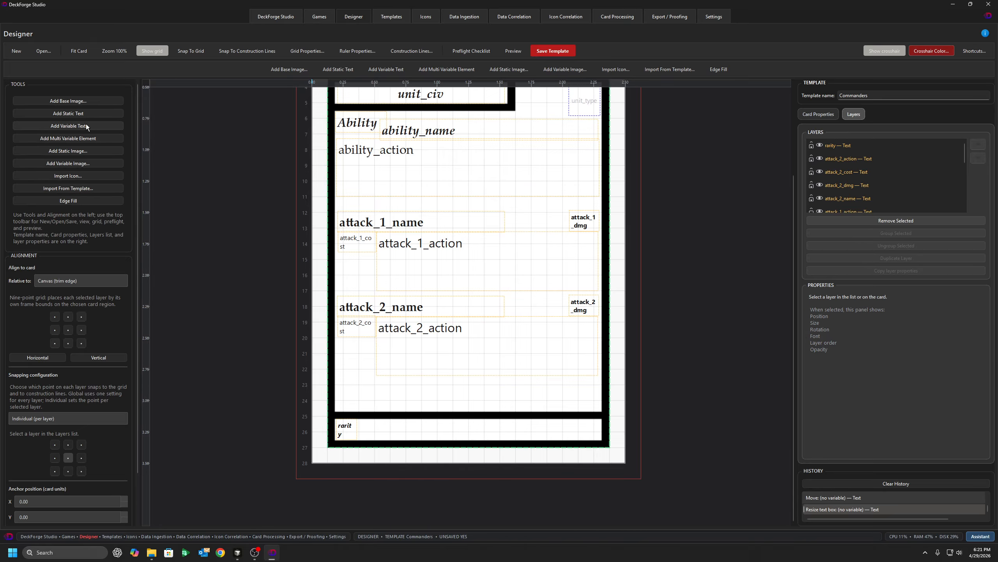
Add a bold static text reading "WEAK:" in the footer strip, with its box narrowed and placed directly beside the rarity box
click(87, 113)
drag(472, 251, 442, 433)
drag(524, 440, 398, 431)
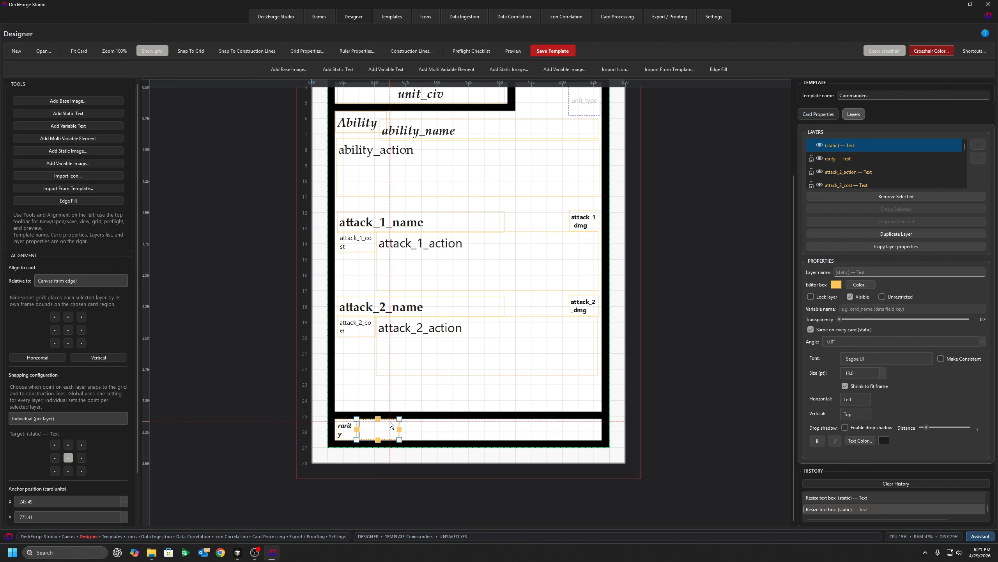
text(WEAK)
click(817, 441)
mouse_move(376, 433)
mouse_down()
mouse_move(457, 428)
mouse_move(375, 431)
mouse_move(395, 428)
mouse_up()
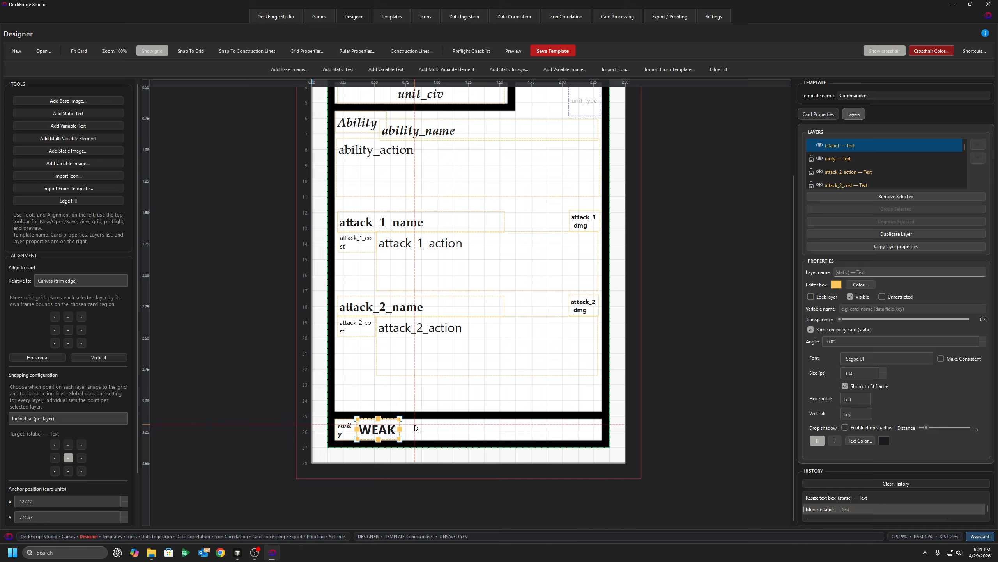
text(:)
click(393, 436)
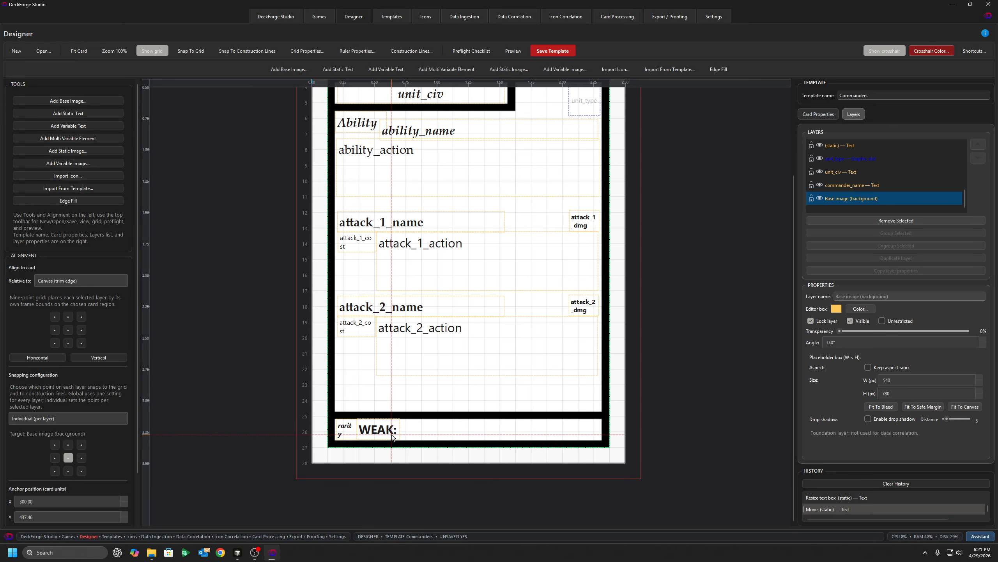
click(393, 435)
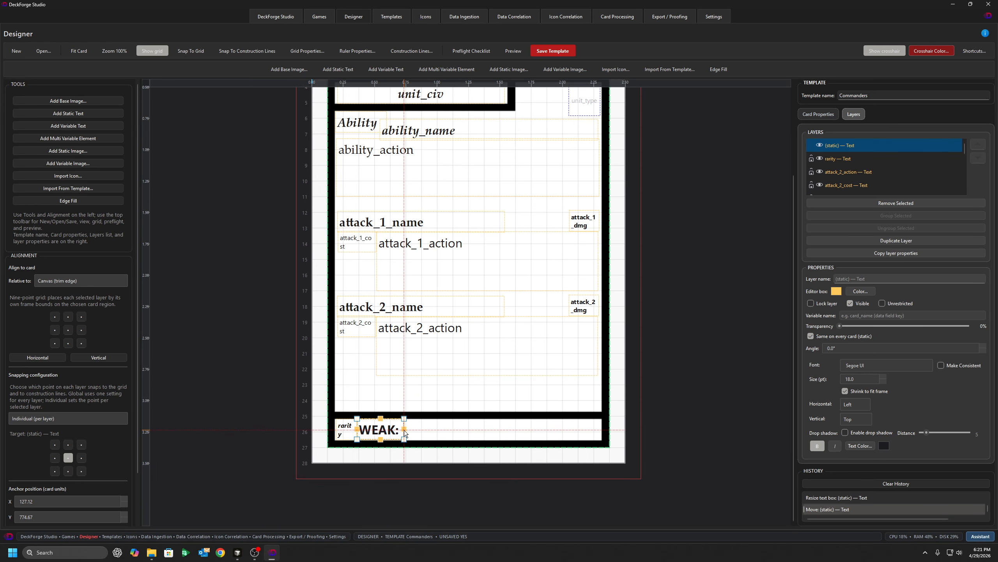
drag(404, 430, 393, 429)
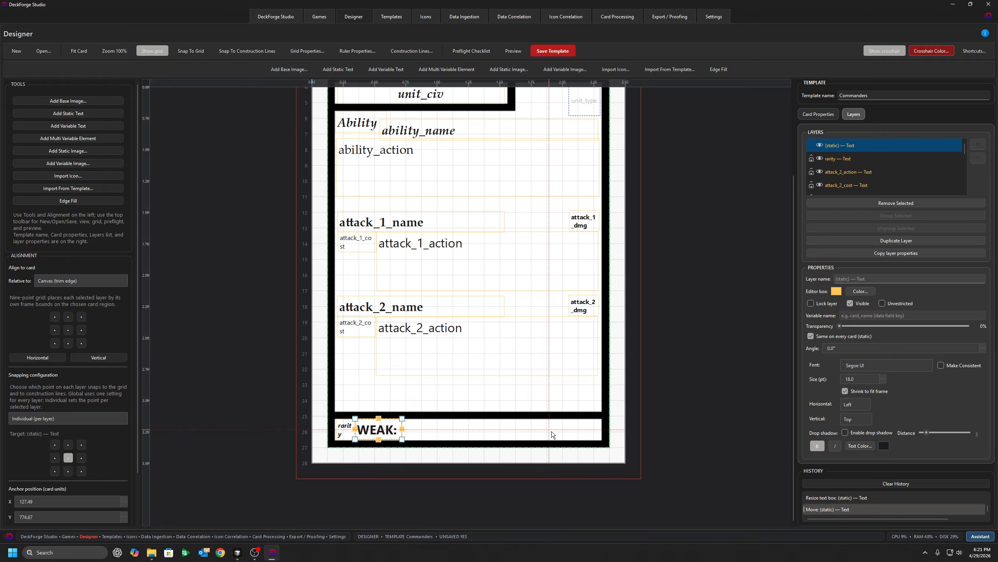
Set the WEAK: text's font to Palatino Linotype and lock its layer
click(928, 361)
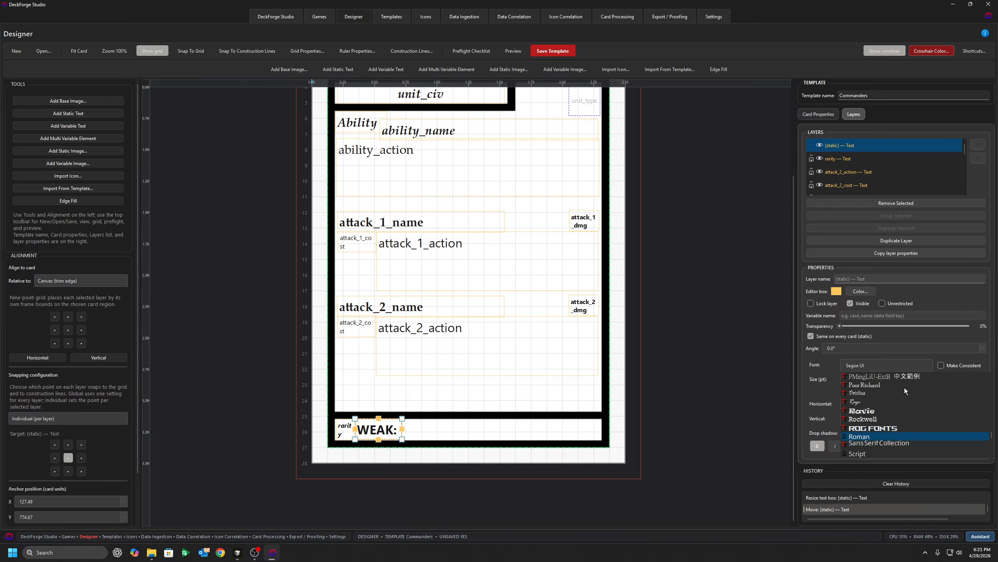
click(913, 383)
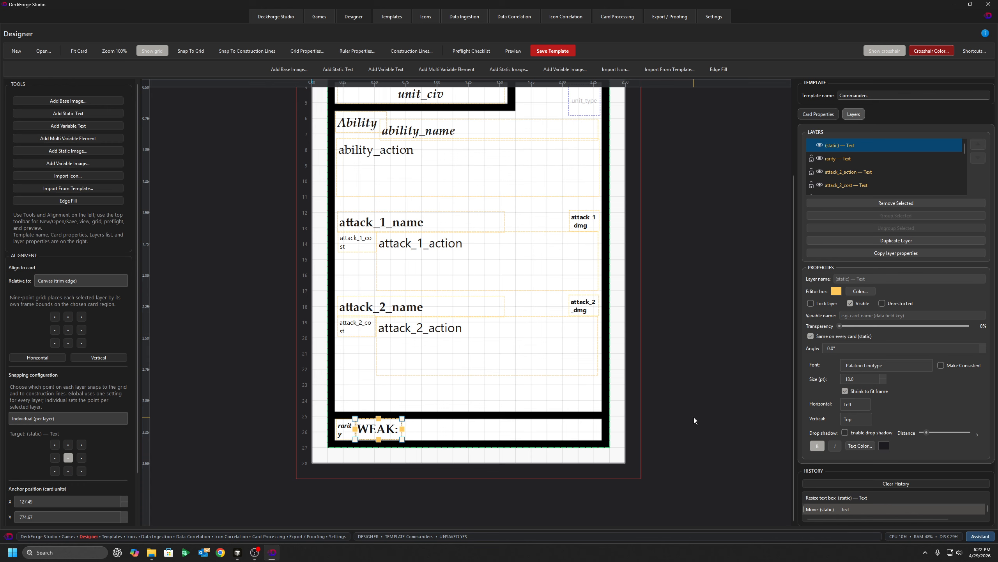
click(723, 421)
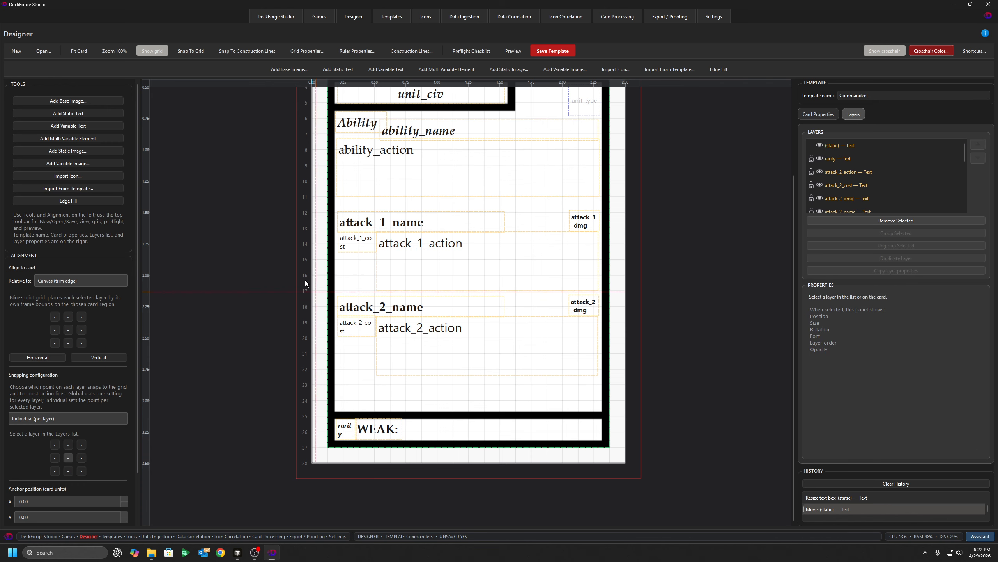
click(389, 428)
click(810, 303)
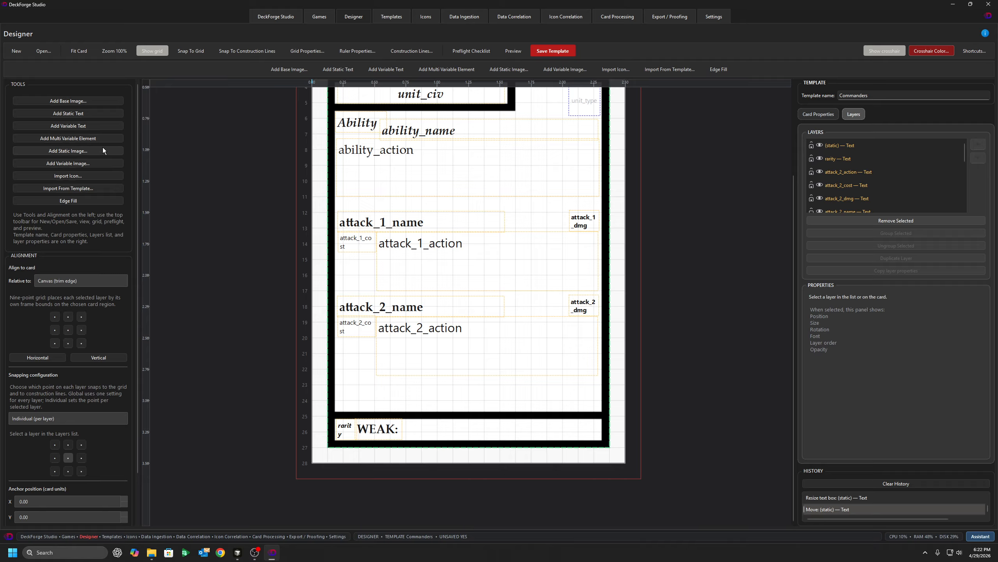
Add a variable image slot over the lower part of the card and name its variable weakness
click(67, 162)
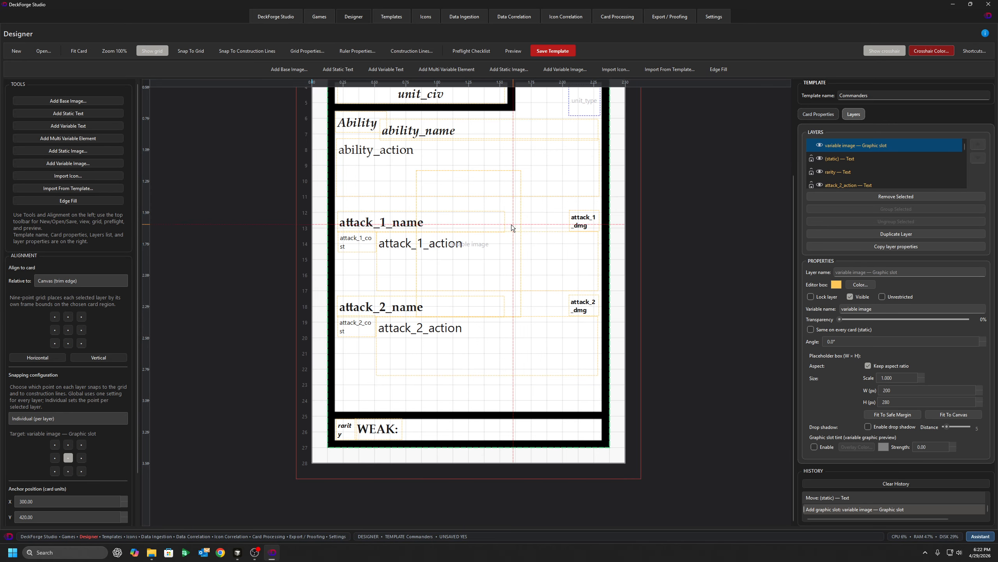
drag(458, 328, 470, 391)
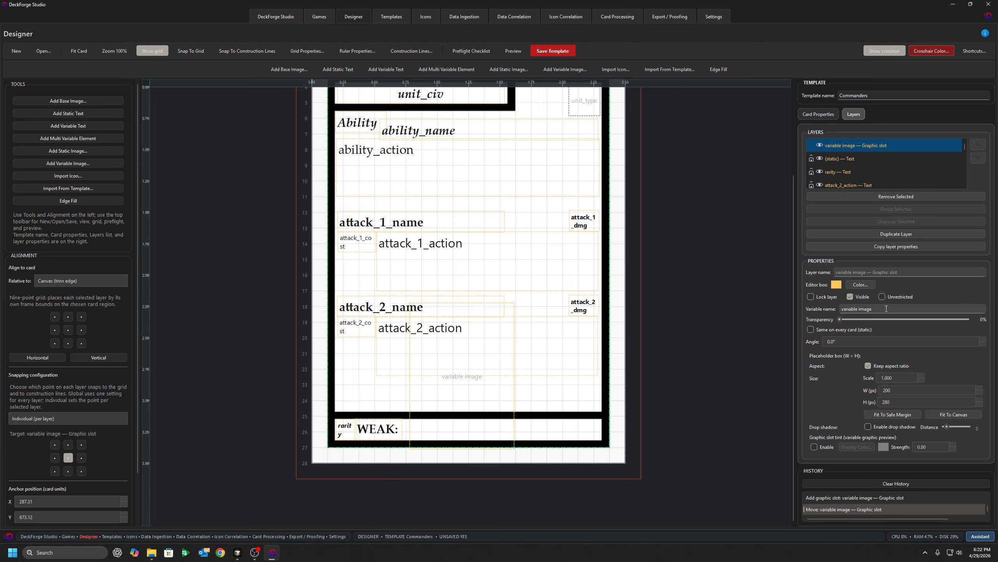
drag(886, 308, 808, 300)
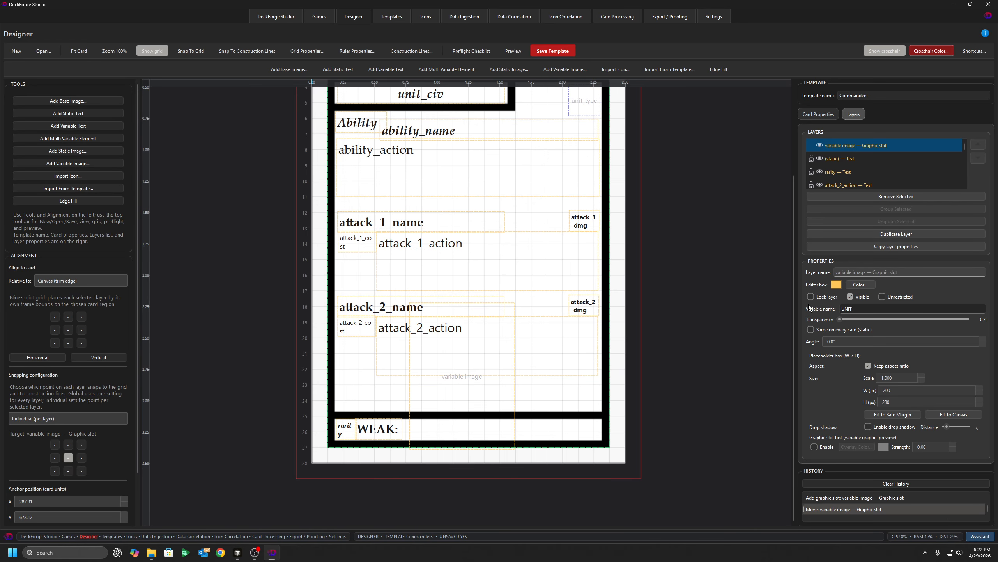
key(BackSpace)
text(weakness)
Resize the weakness image slot to 40 × 40 px without keeping its aspect ratio, and place it directly after the WEAK: text
click(869, 365)
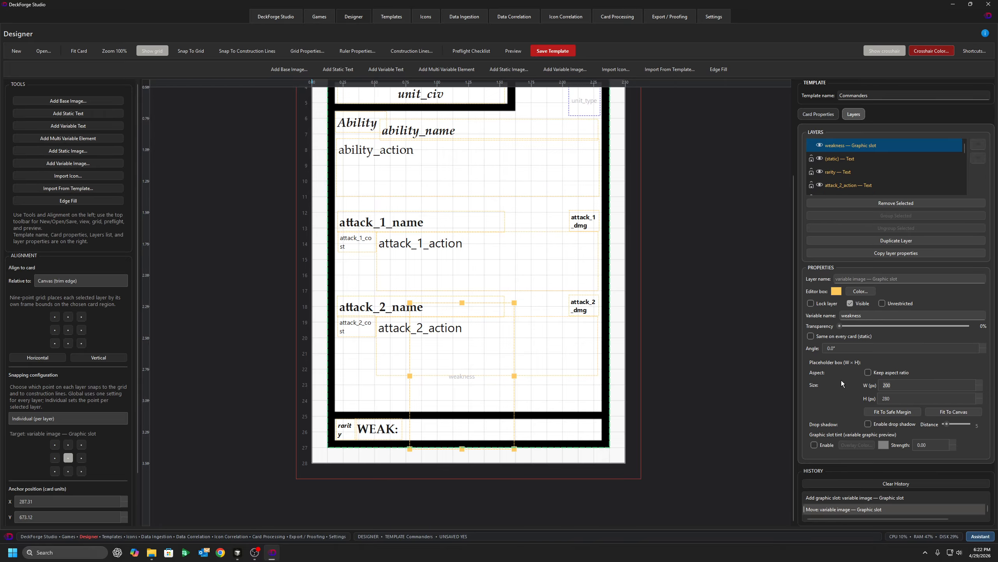
key(Tab)
text(40)
key(Tab)
text(40)
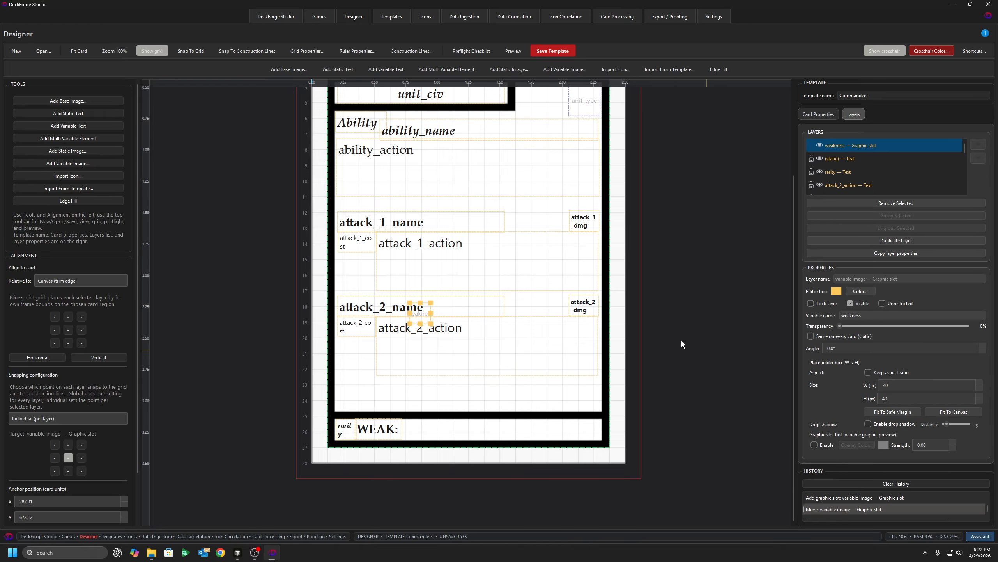
drag(420, 317, 411, 432)
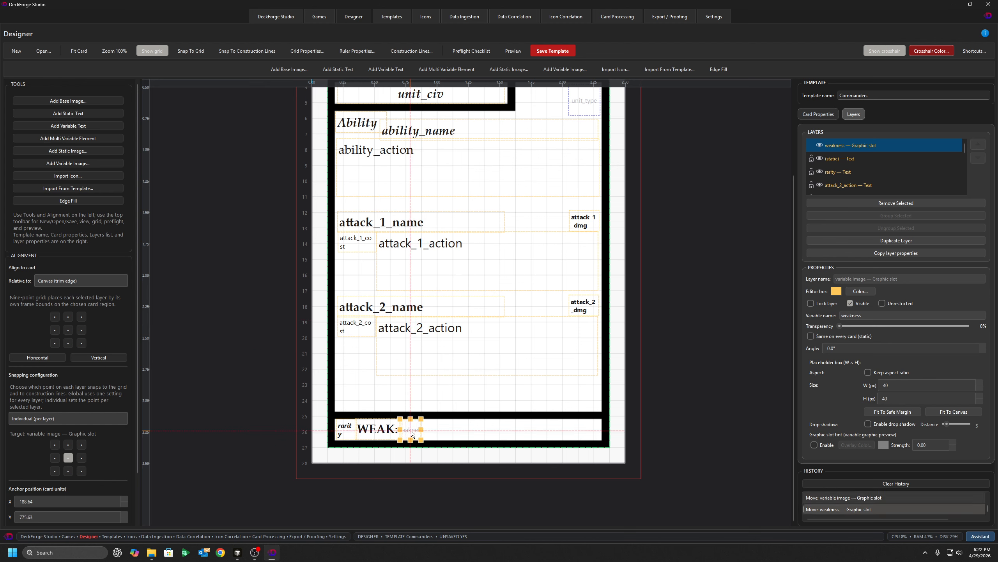
Nudge the weakness image slot up slightly to fit the footer strip and lock its layer
click(488, 395)
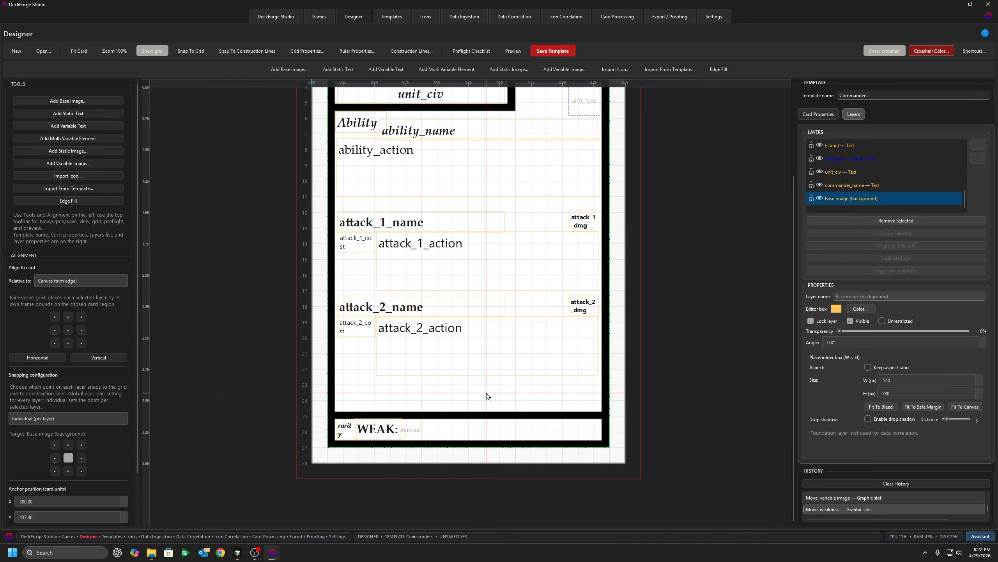
click(412, 433)
key(Up)
key(Down)
key(Up)
key(Down)
key(Up)
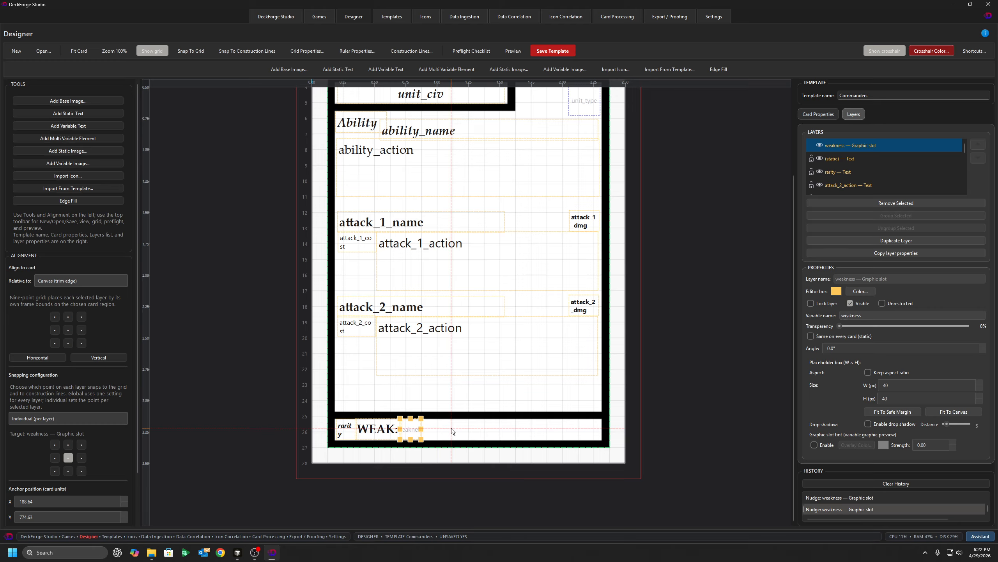
click(483, 396)
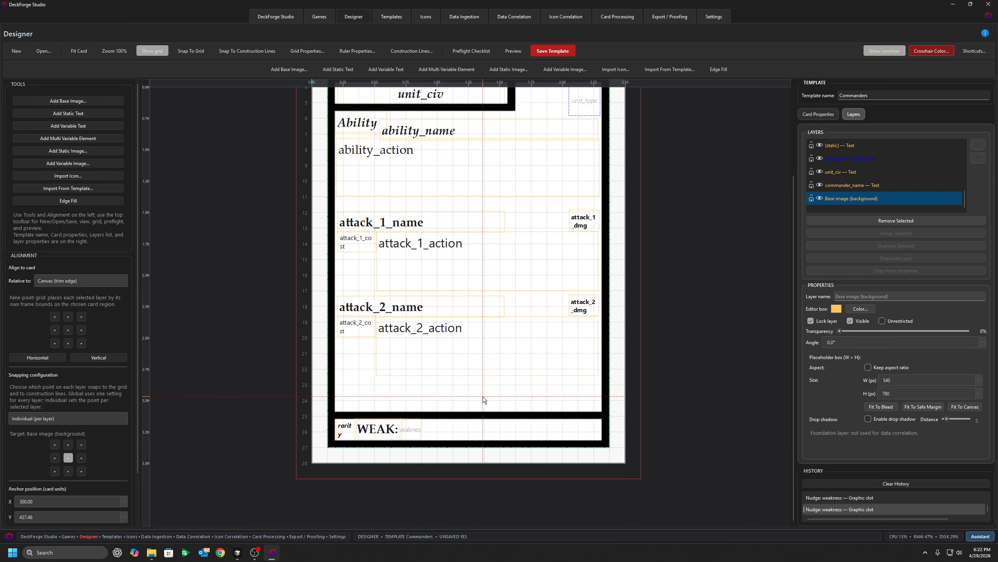
click(410, 430)
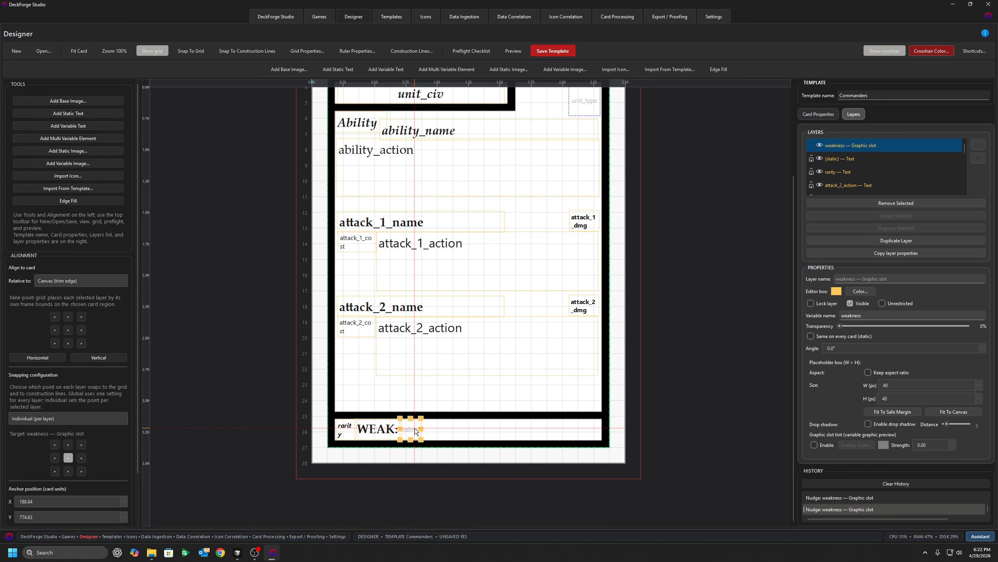
click(812, 305)
click(675, 360)
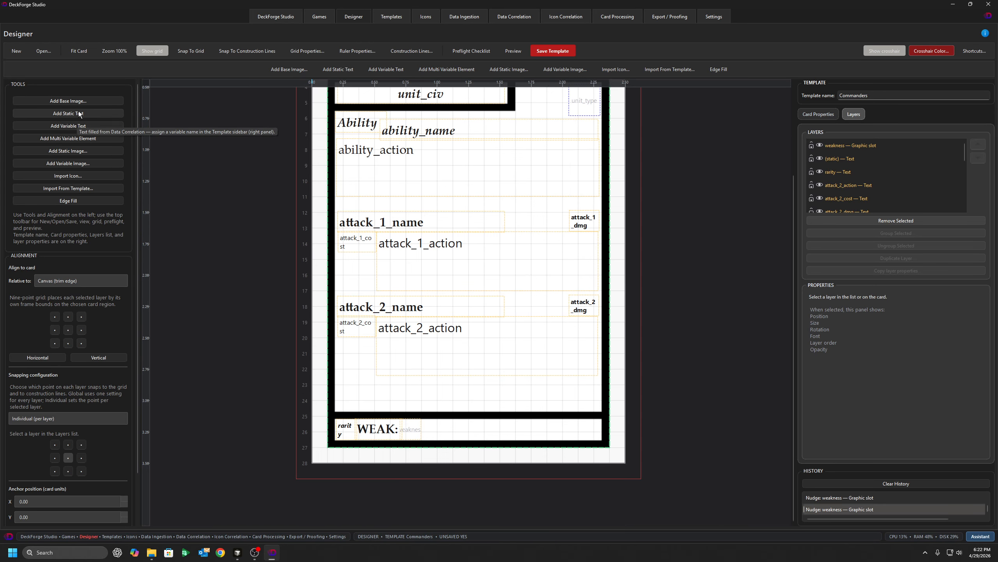
Add a variable text after the weakness slot in the footer, make it the same on every card, and enter Retreat: in a narrower box
click(78, 125)
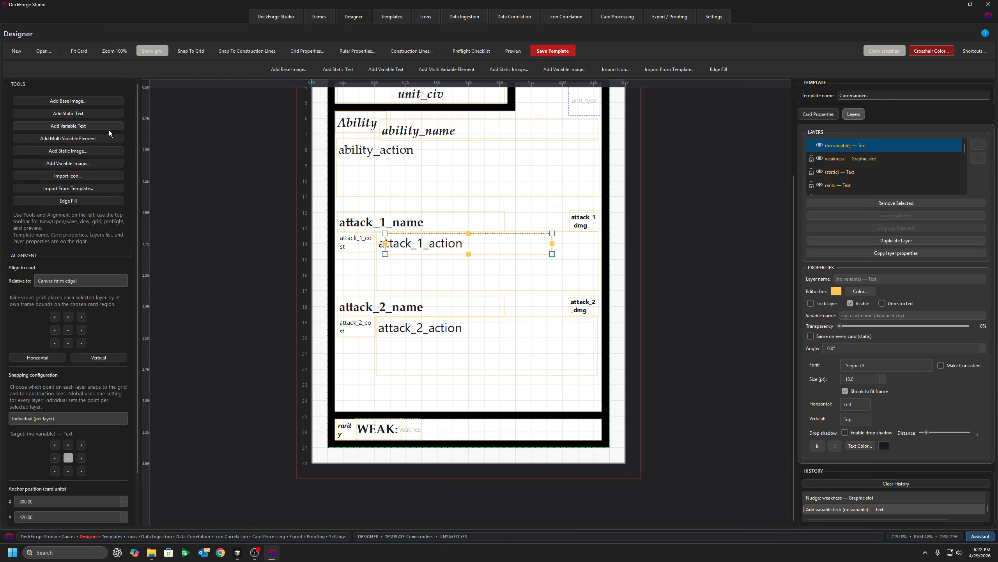
drag(465, 275, 521, 426)
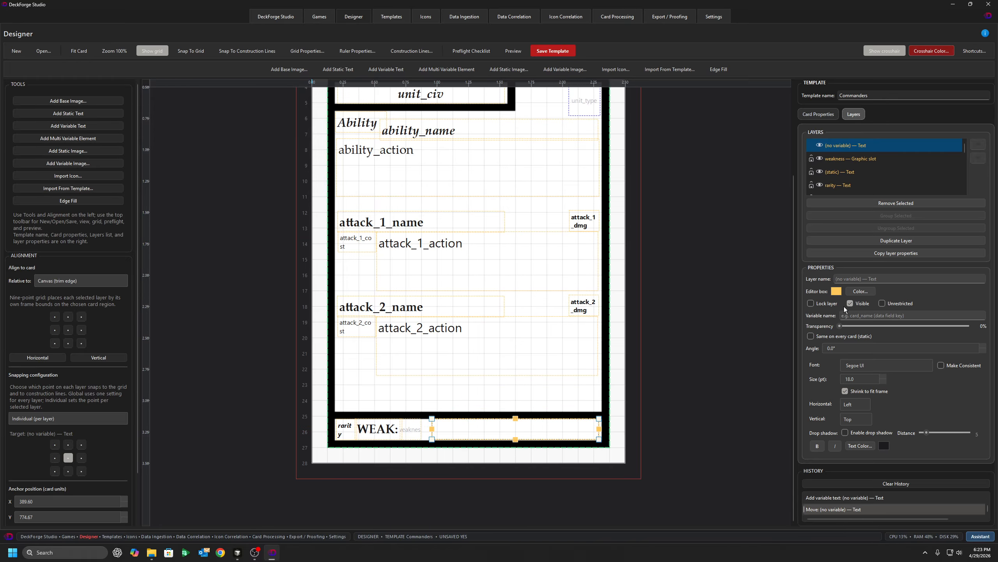
click(812, 335)
drag(488, 438, 487, 437)
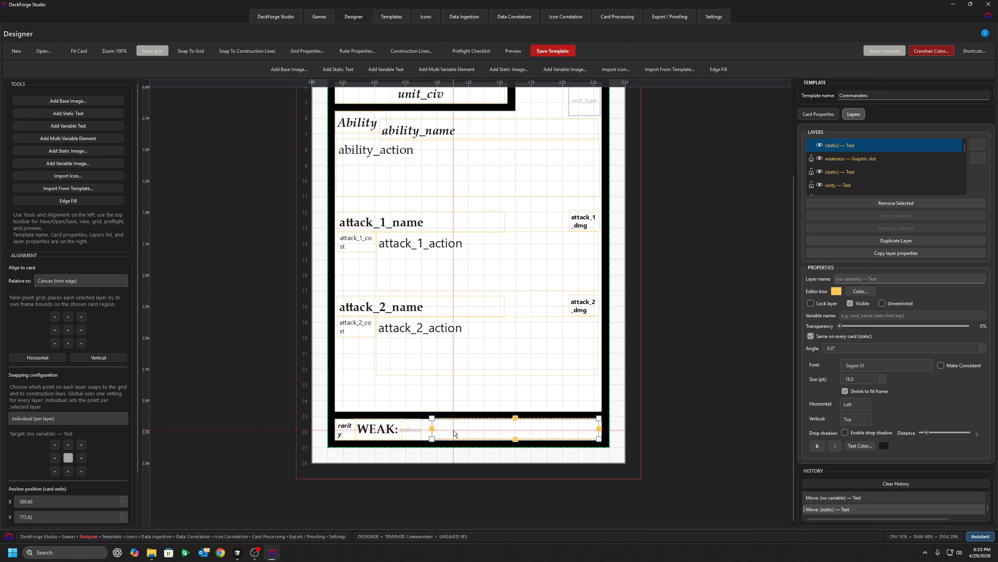
text(Re)
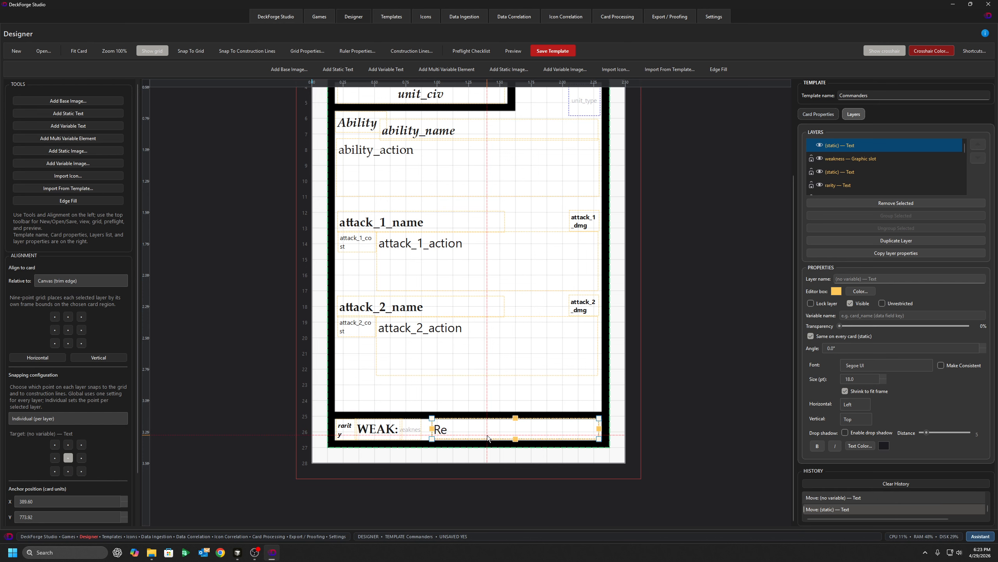
text(treat:)
drag(599, 438, 486, 439)
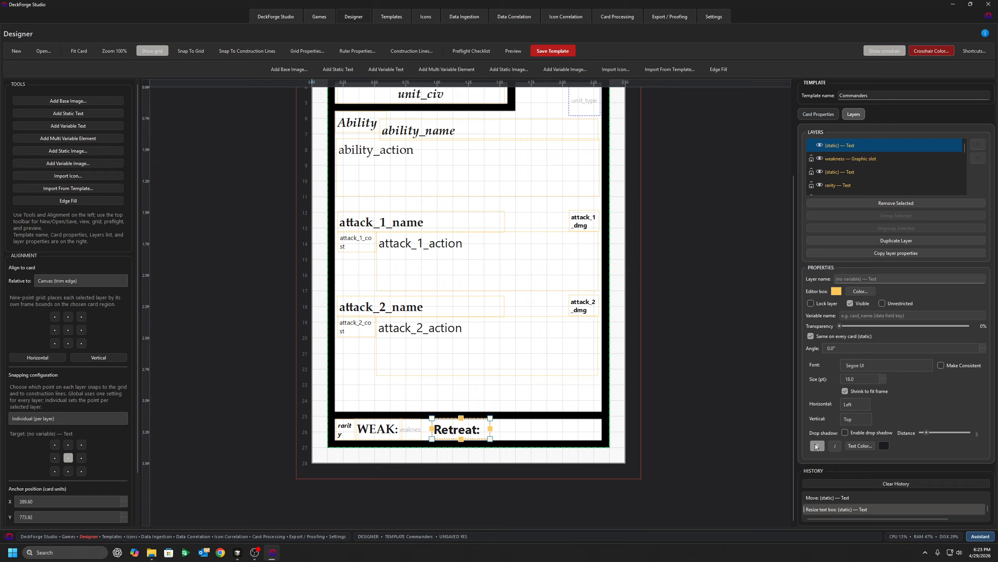
Remove bold from the WEAK: text and set the Retreat: text's font to Palatino Linotype
click(385, 429)
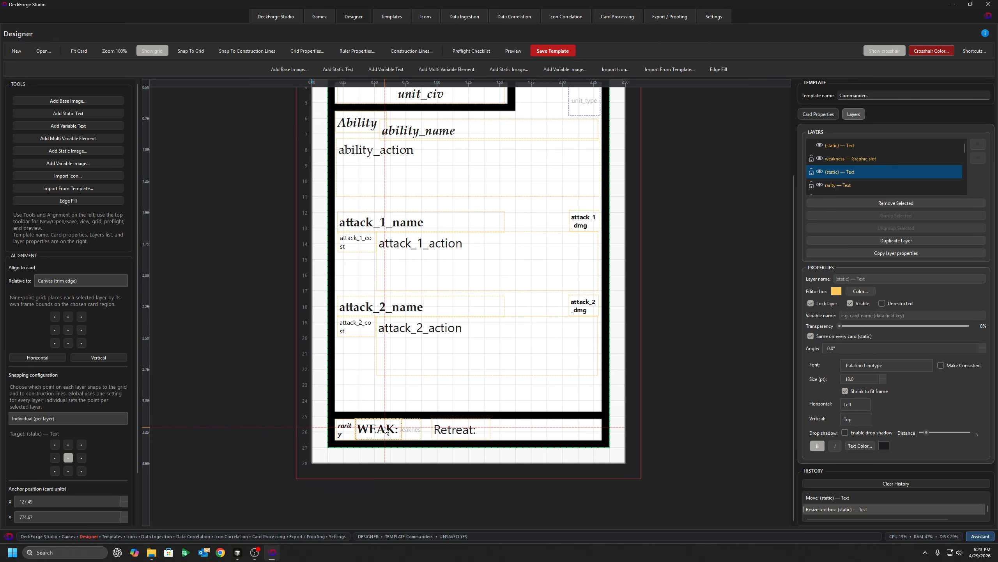
click(817, 446)
click(460, 431)
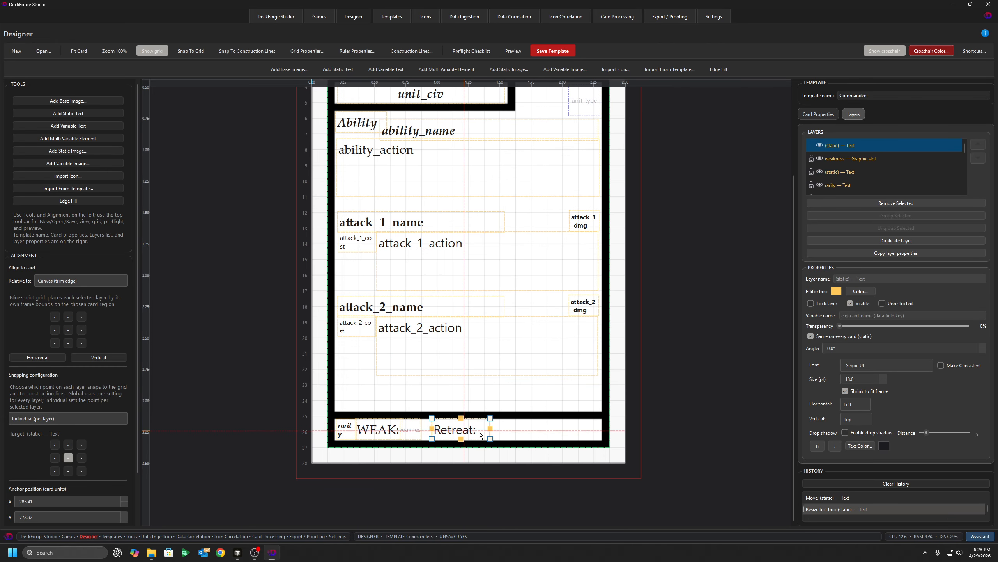
click(926, 369)
scroll(905, 393, up, 5)
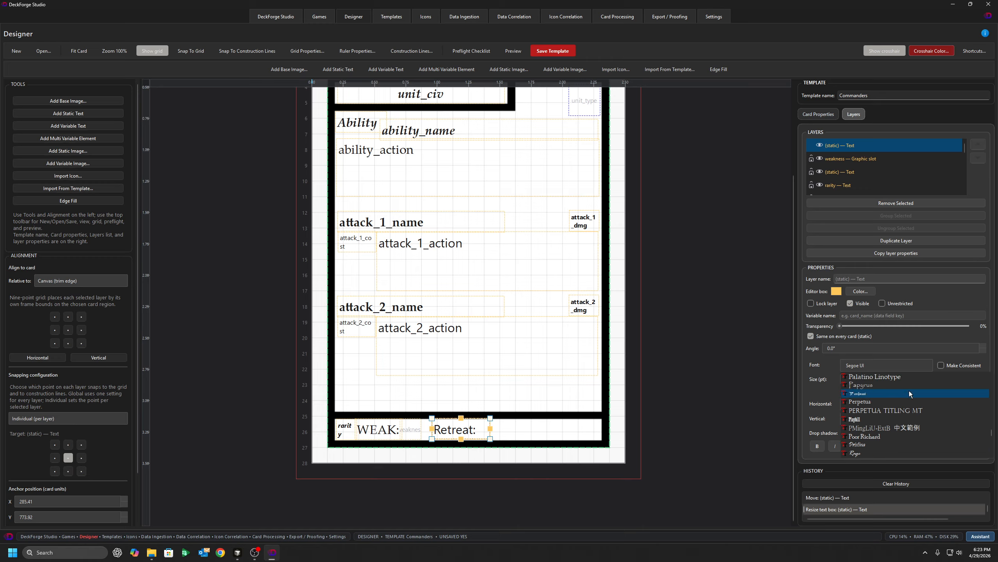
click(900, 376)
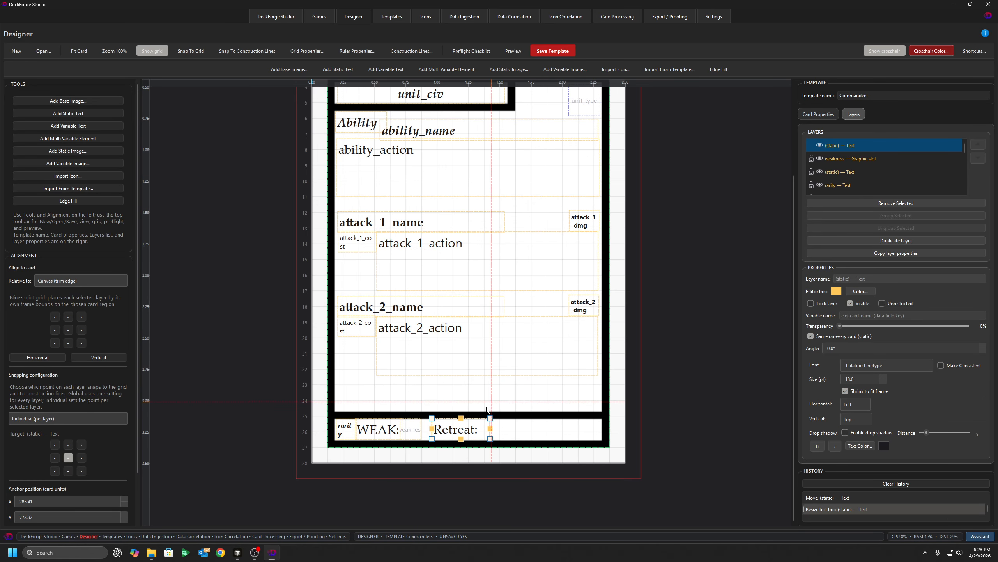
Change the Retreat: text to RETREAT: in capitals and widen its box to fit the whole word
double_click(447, 435)
text(RE:)
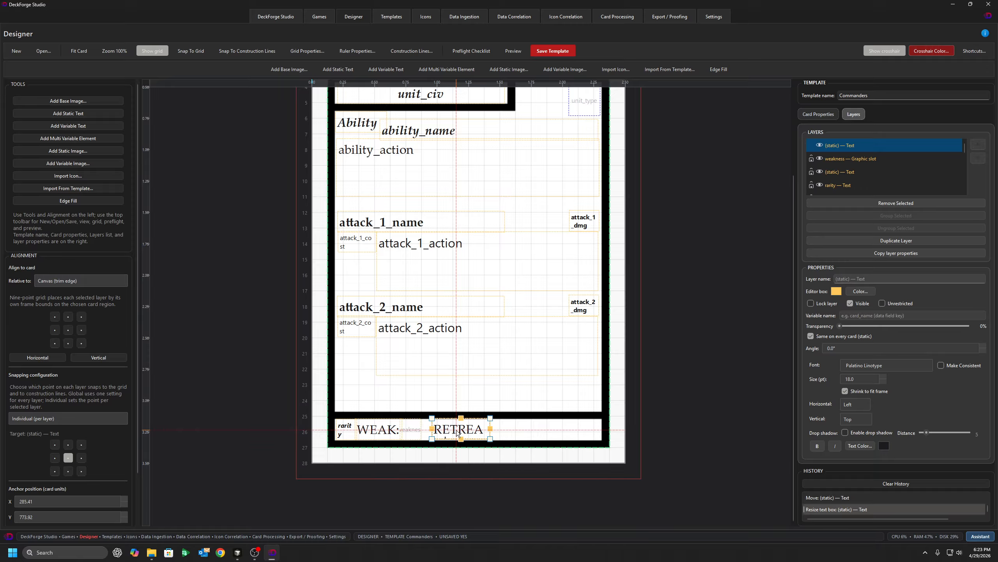
click(651, 417)
click(480, 427)
drag(490, 428, 510, 428)
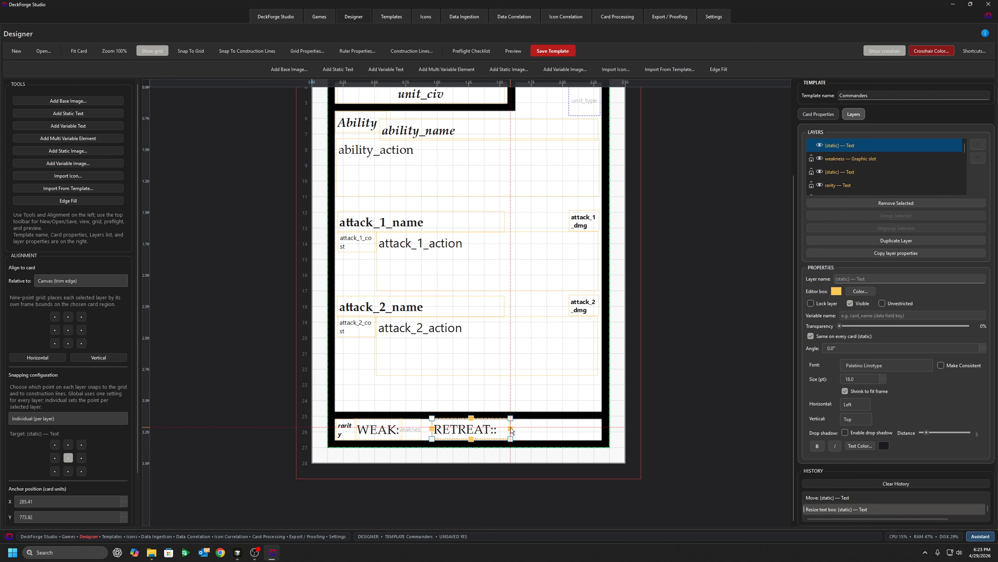
click(642, 417)
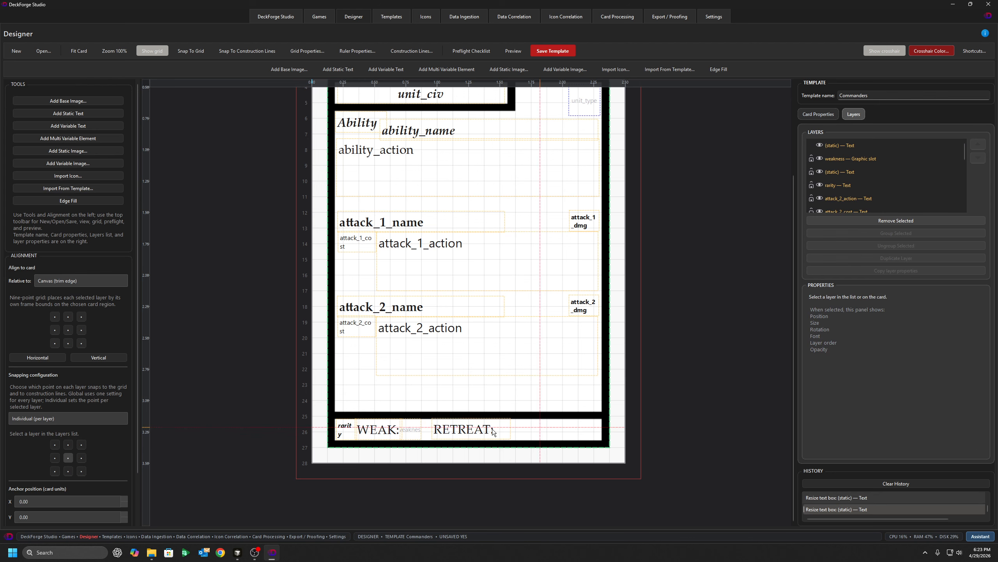
Place the RETREAT: text directly after the weakness slot with a tighter box and lock its layer
click(454, 431)
drag(453, 431, 493, 432)
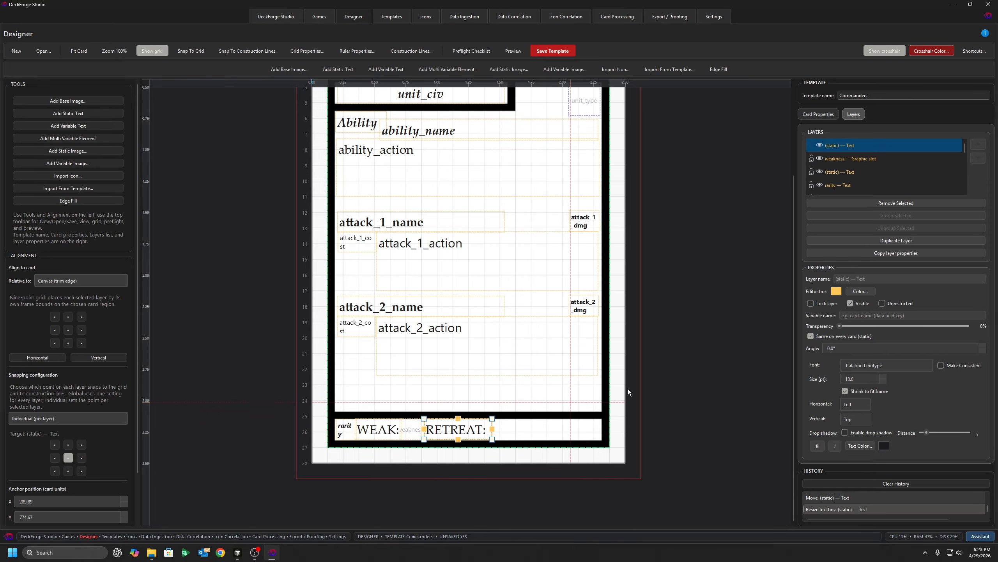
click(716, 369)
click(473, 430)
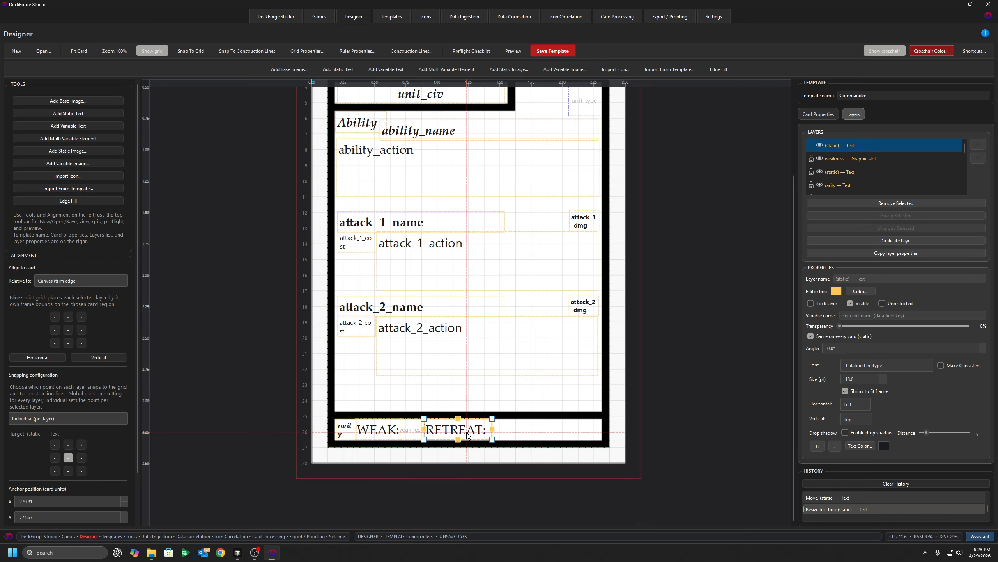
click(812, 303)
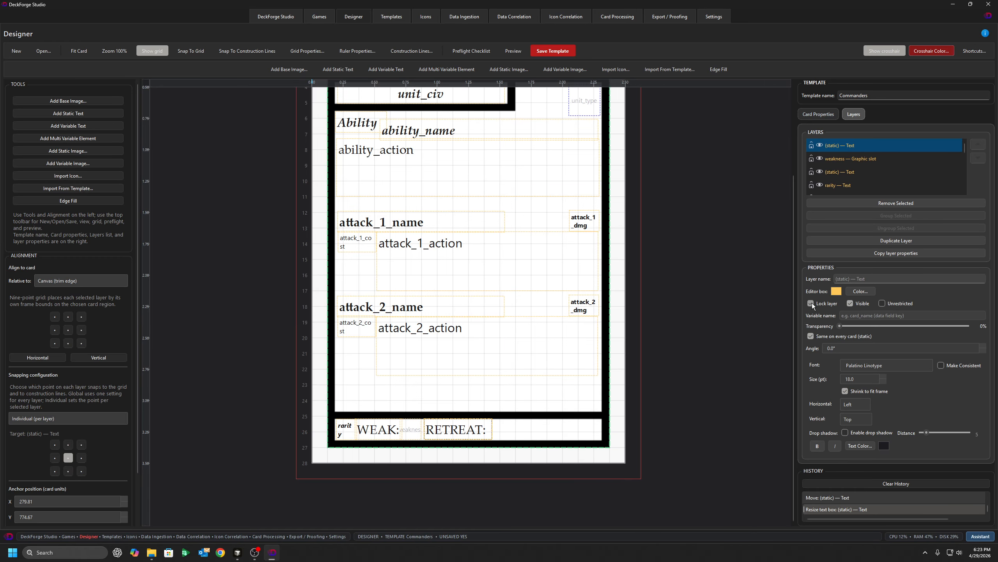
Add a variable text in the empty area above the footer and name its variable retreat_cost
click(81, 128)
drag(471, 240, 460, 426)
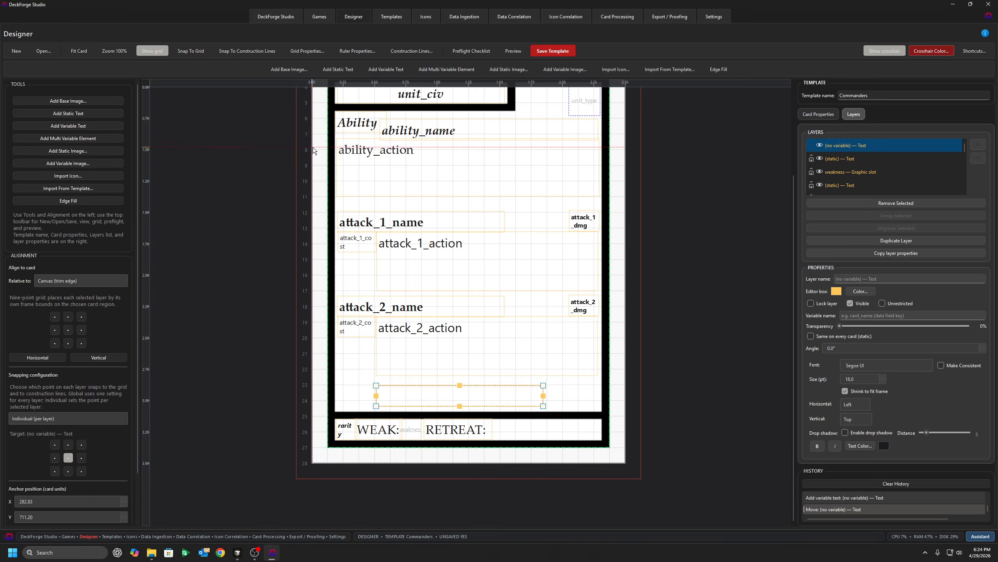
click(882, 303)
drag(460, 394, 483, 389)
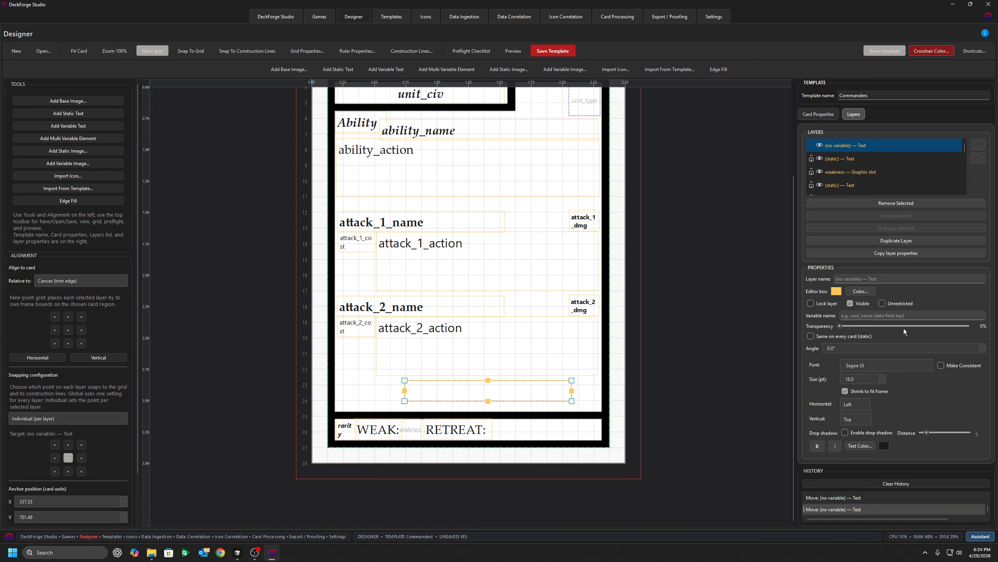
click(911, 315)
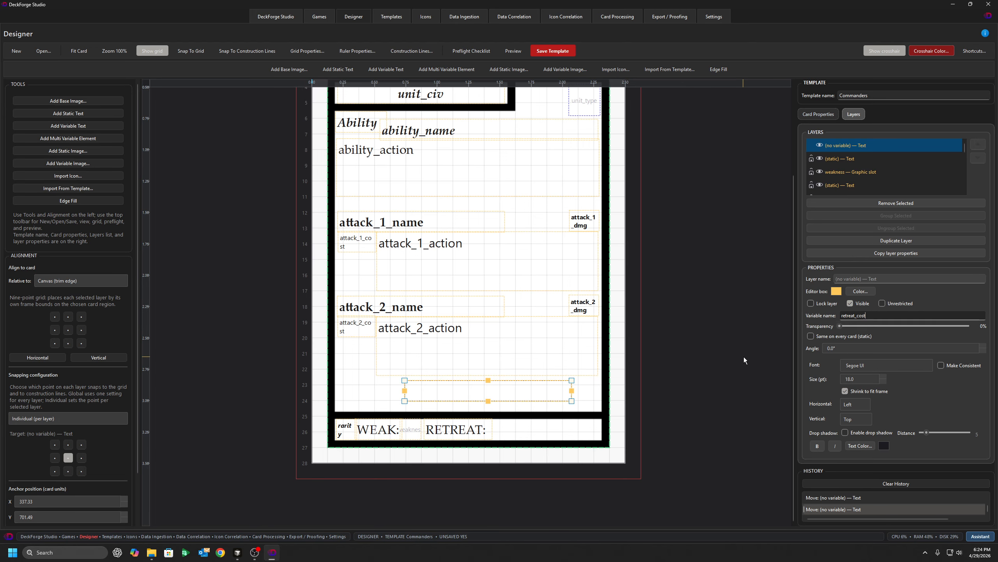
key(Return)
Shrink the retreat_cost text box, place it directly after RETREAT: in the footer, and lock its layer
drag(571, 390, 518, 431)
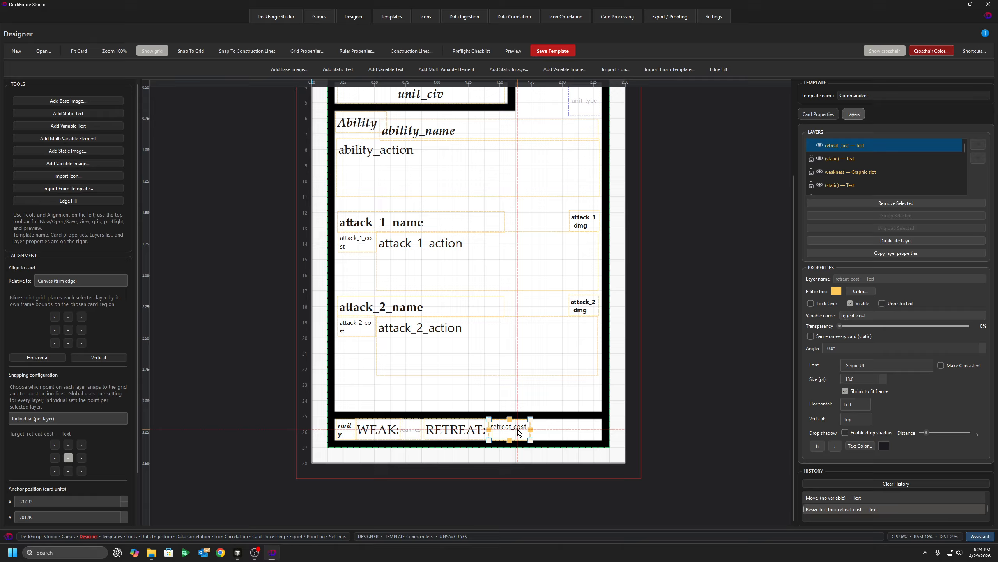
click(685, 376)
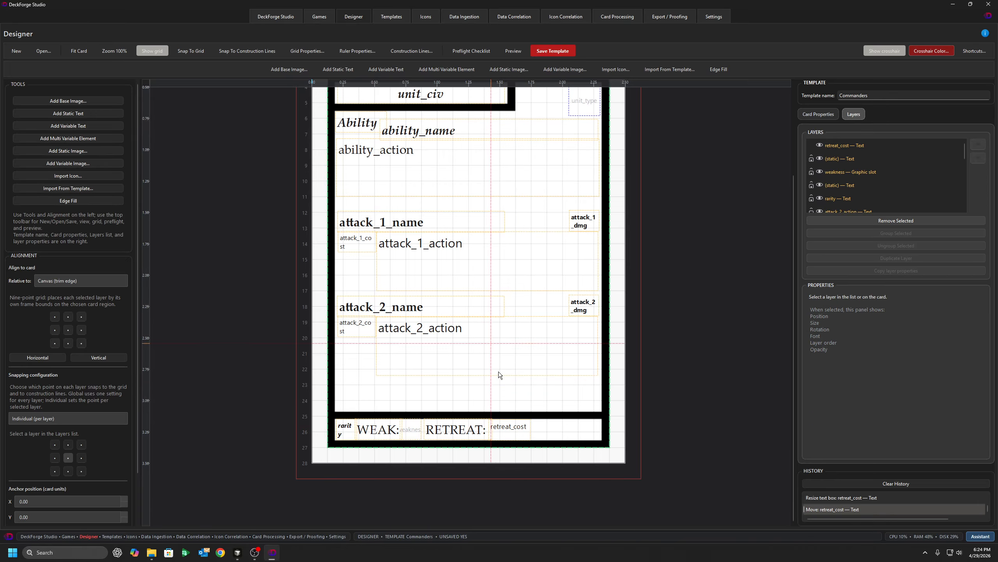
click(509, 428)
click(810, 304)
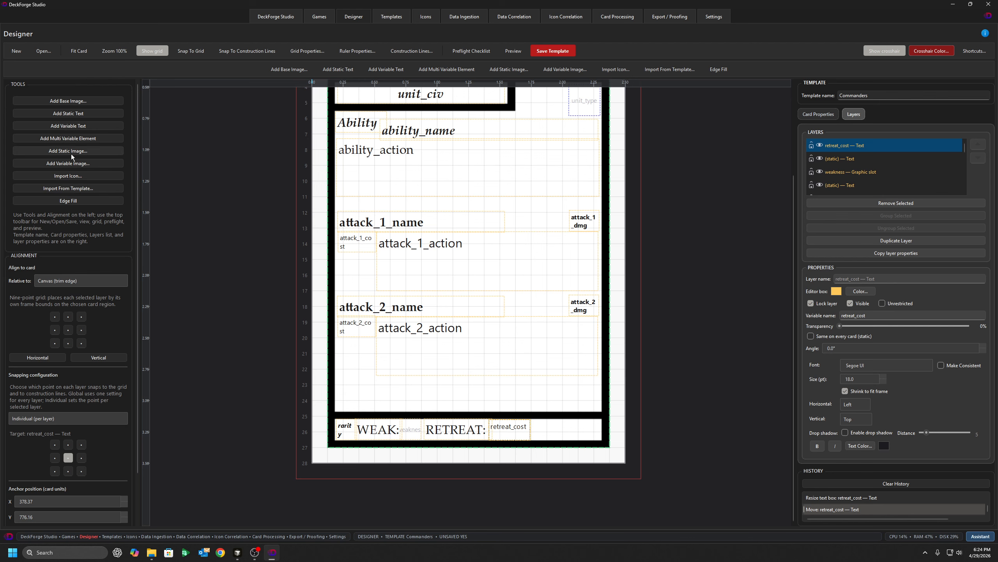
Add a static text reading WP:, shrink its box to fit, and place it near the right end of the card's footer
click(84, 116)
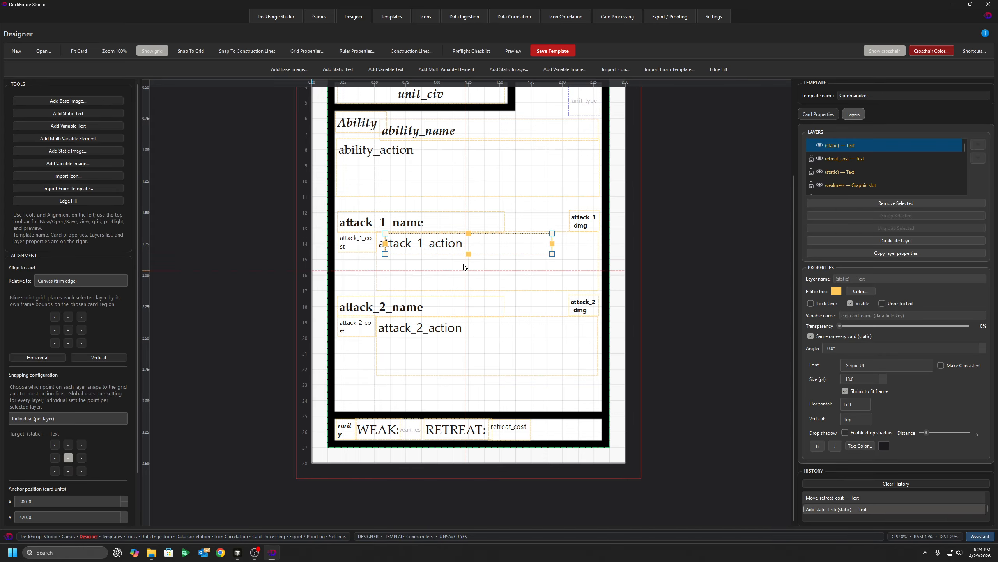
double_click(492, 241)
text(Wr)
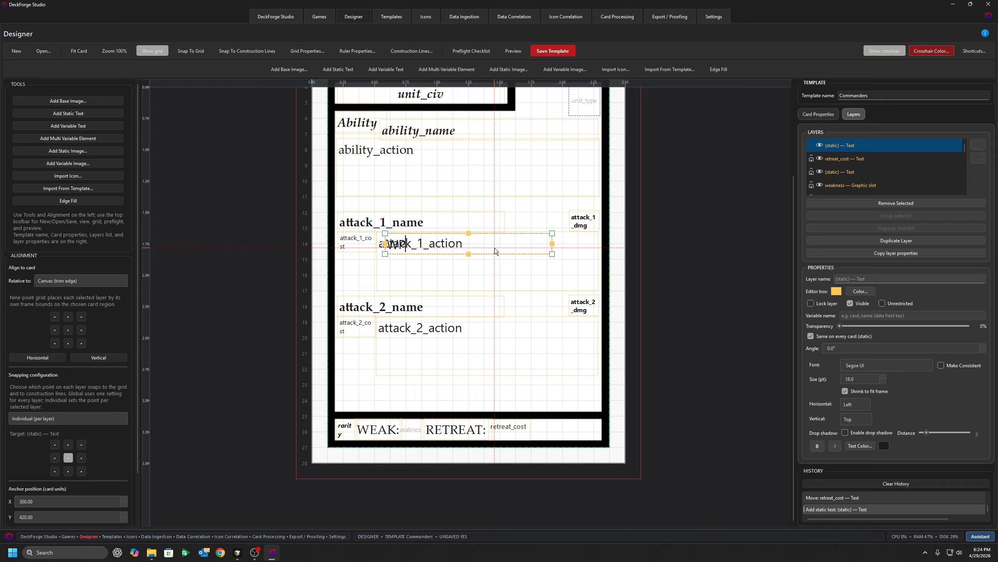
text(s)
drag(552, 243, 506, 340)
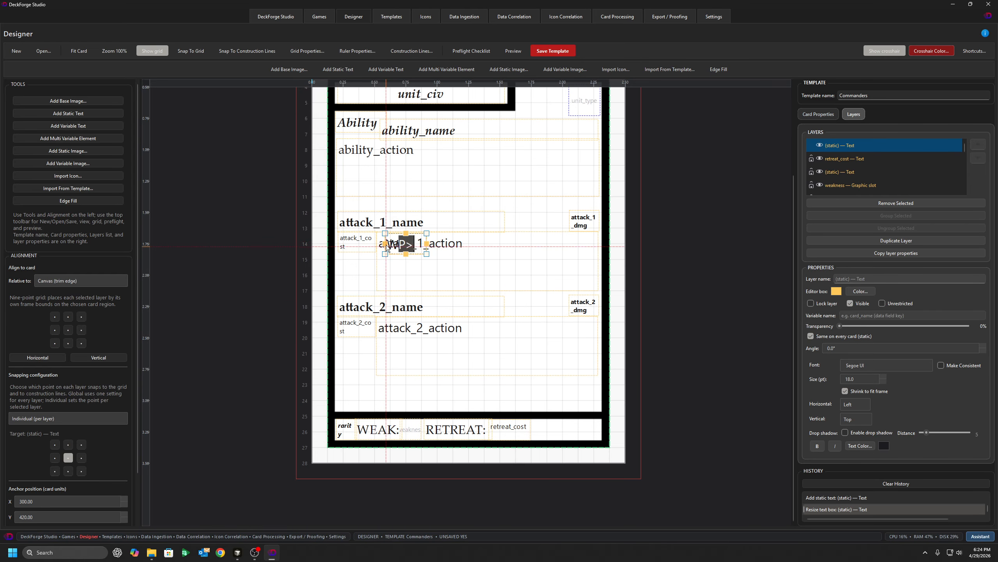
drag(386, 245, 569, 426)
click(408, 245)
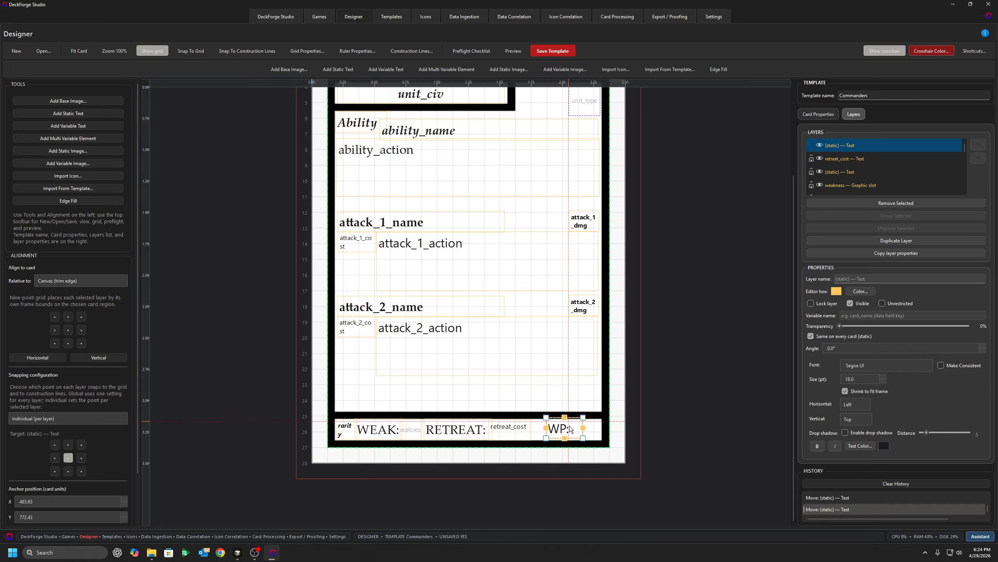
click(578, 405)
click(576, 427)
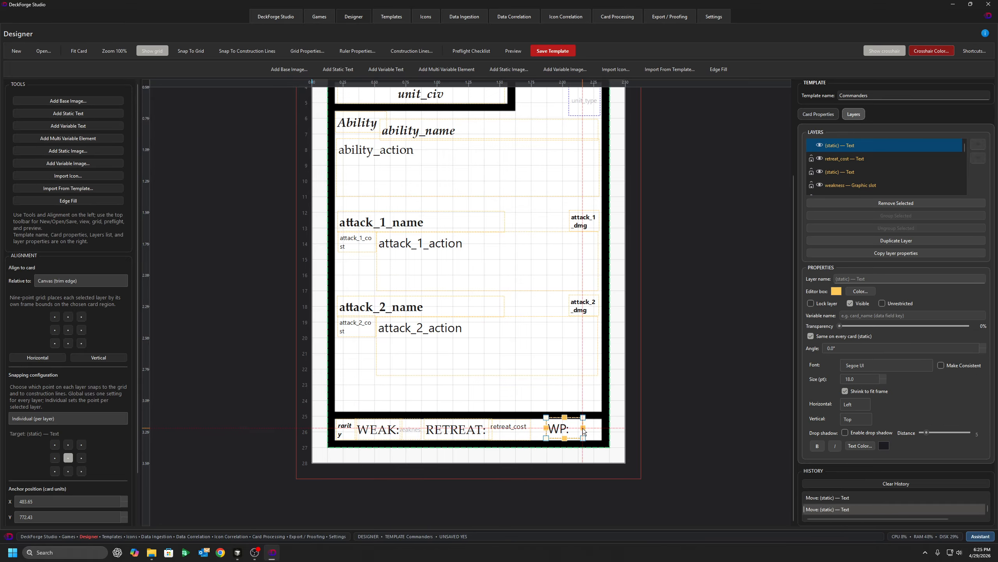
drag(583, 427, 572, 434)
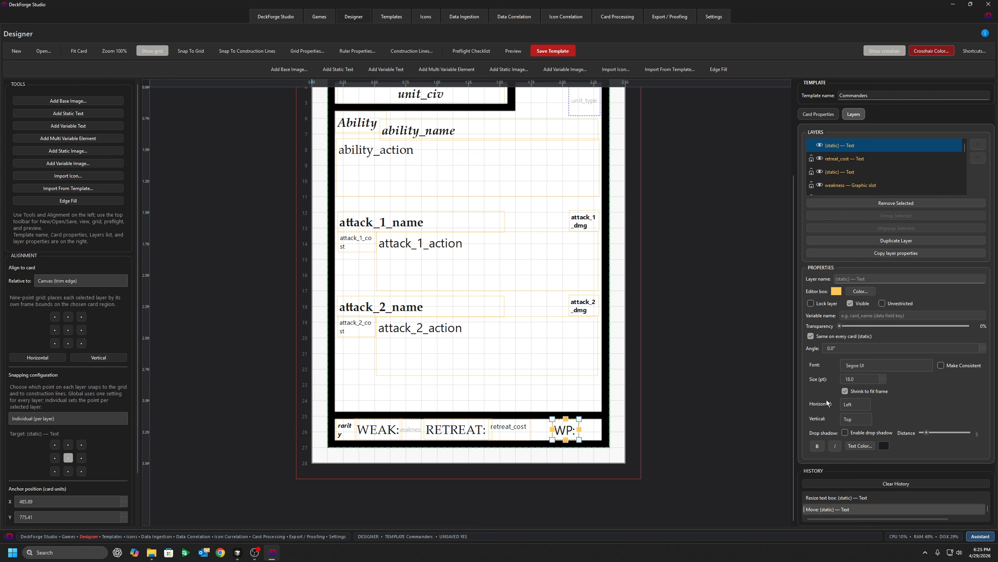
Set the WP: text's font to Palatino Linotype and lock its layer
click(921, 369)
scroll(917, 389, up, 5)
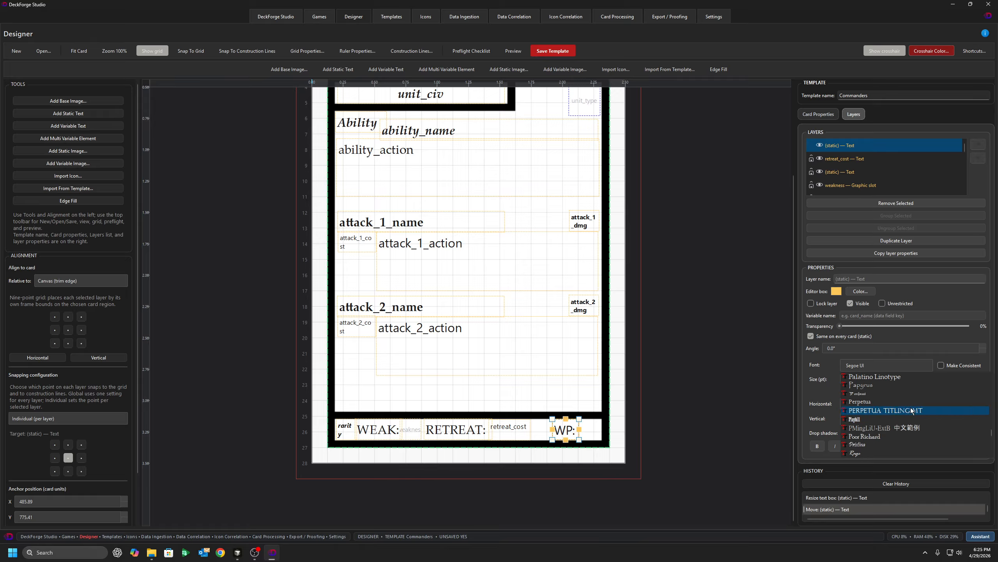
click(894, 377)
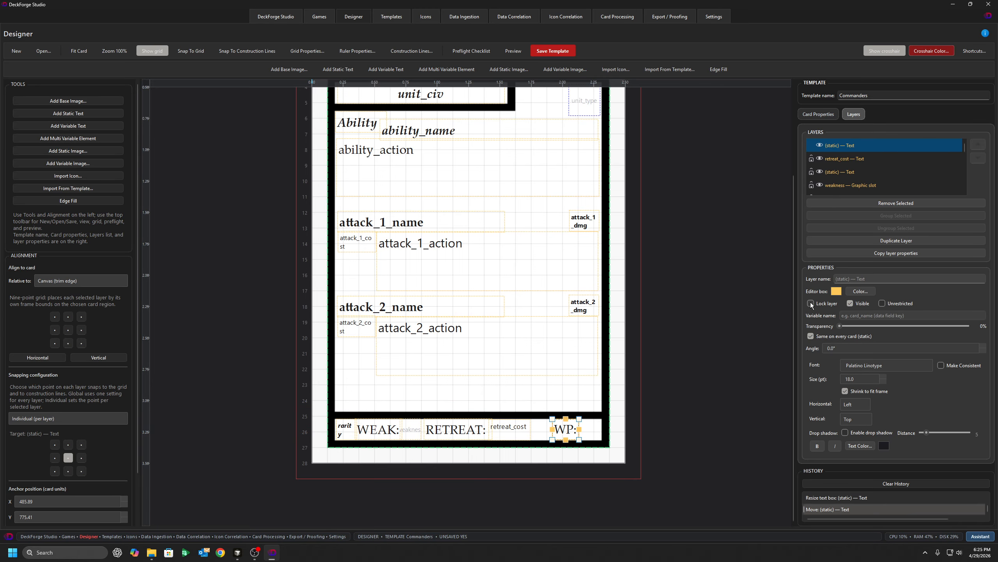
click(735, 329)
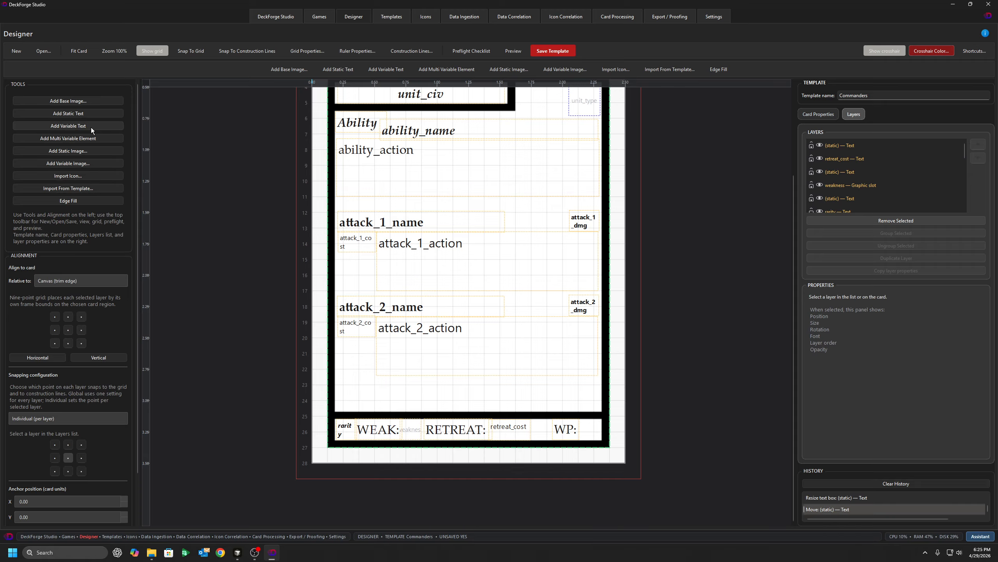
Add a variable text in the empty area above the footer and name its variable willpower
click(68, 125)
drag(425, 230, 466, 401)
click(869, 315)
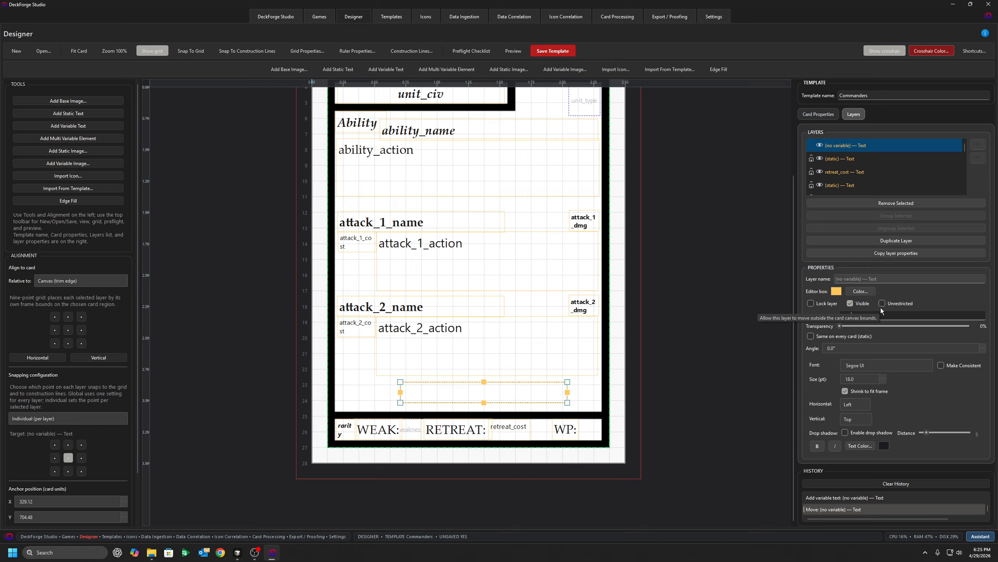
text(willpower)
key(Tab)
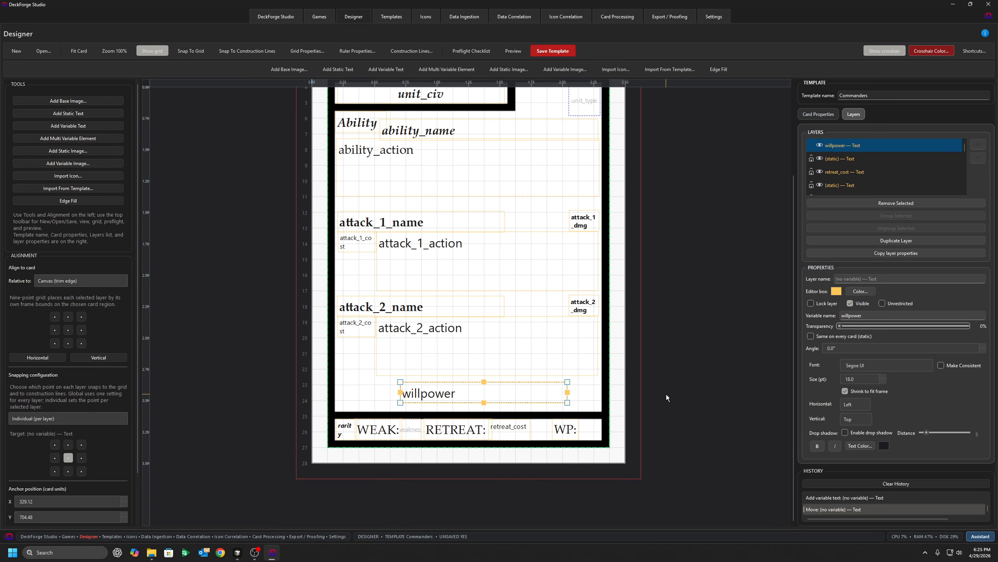
Shrink the willpower text box, place it directly after WP: in the footer, and lock its layer
drag(567, 402, 594, 429)
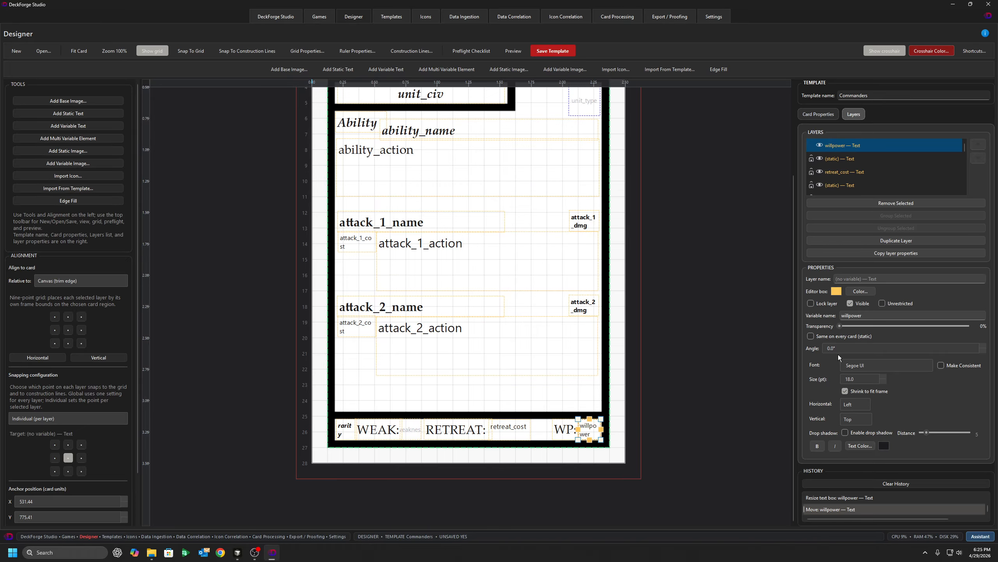
click(811, 303)
Lock the ability_action text layer
scroll(879, 155, down, 4)
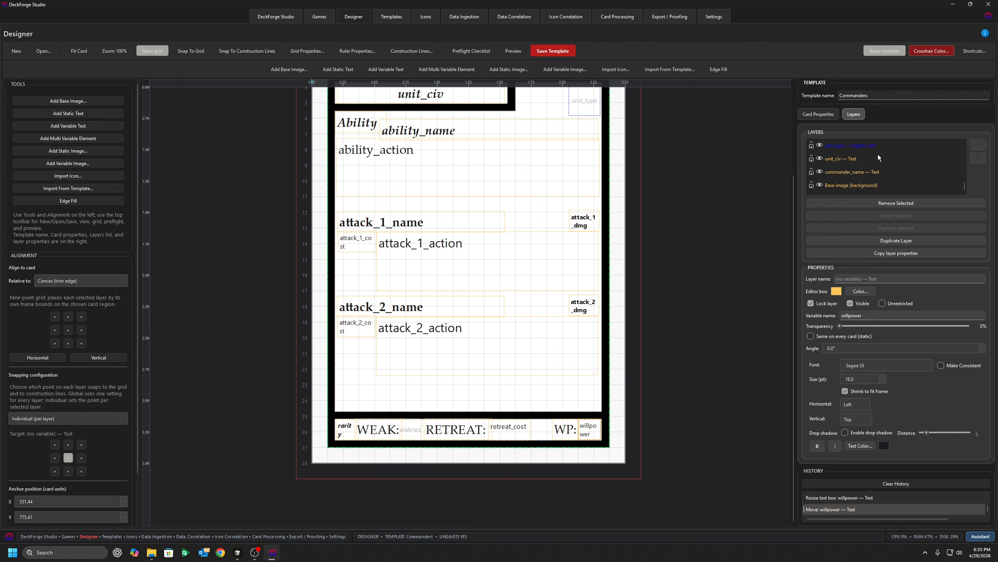
scroll(882, 154, down, 3)
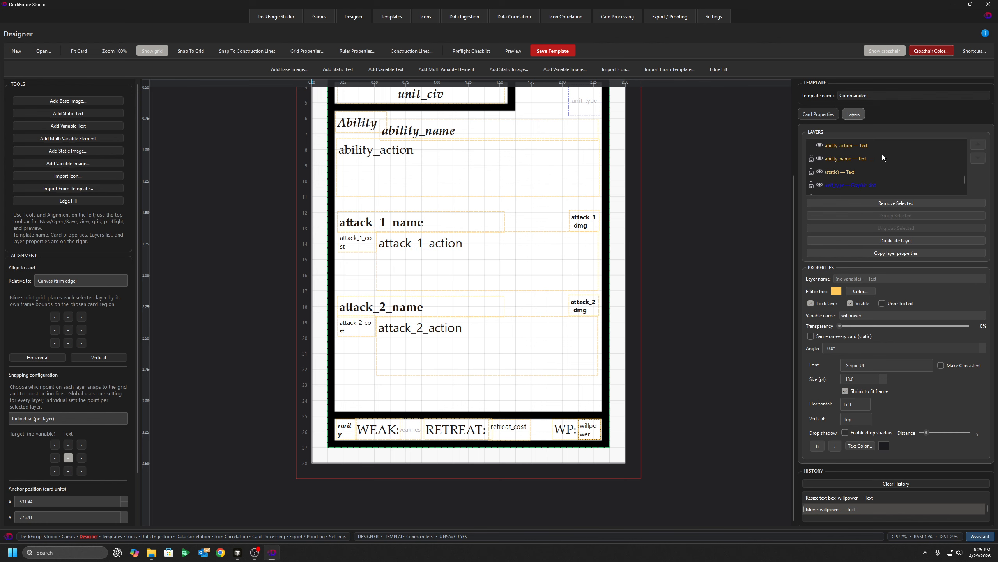
click(850, 146)
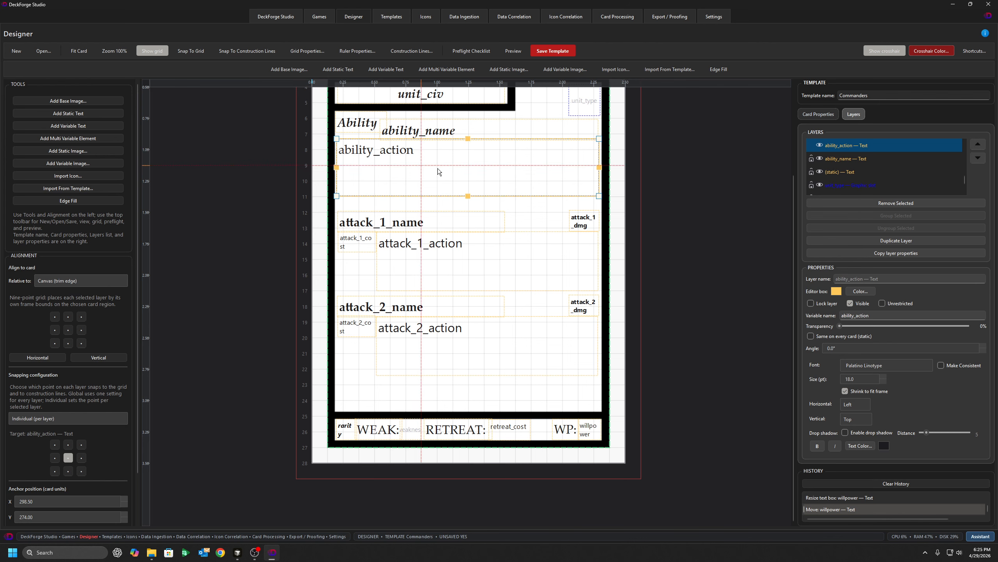
click(811, 303)
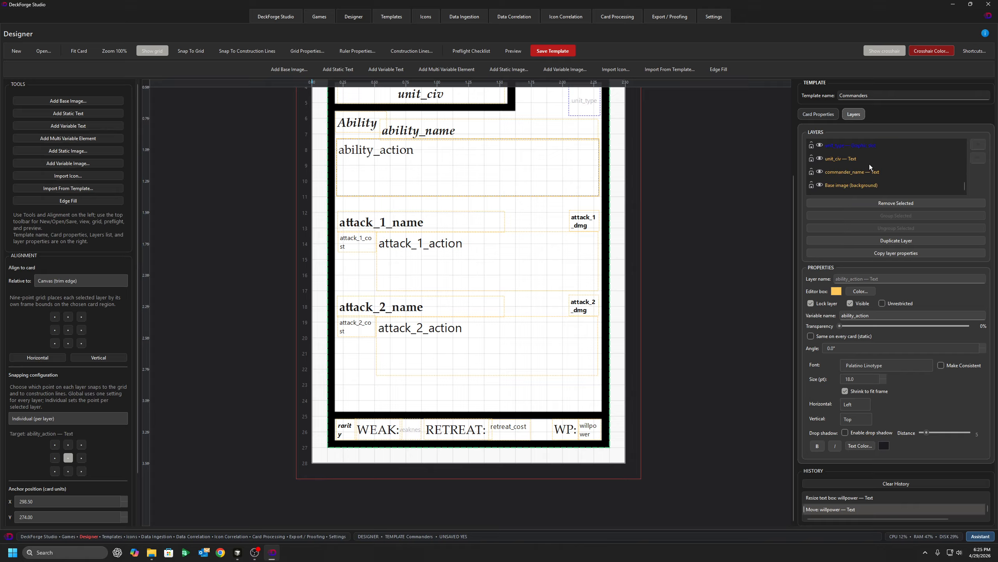
scroll(867, 164, down, 3)
scroll(867, 165, up, 10)
scroll(631, 216, up, 3)
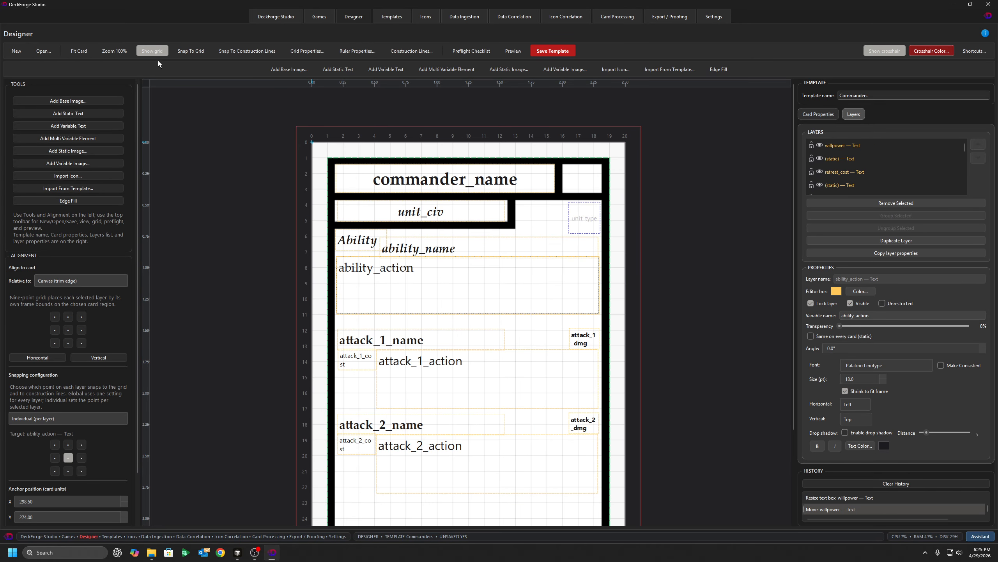
Add a static text reading HP, shrink its box, and place it in the small white box beside commander_name
click(123, 52)
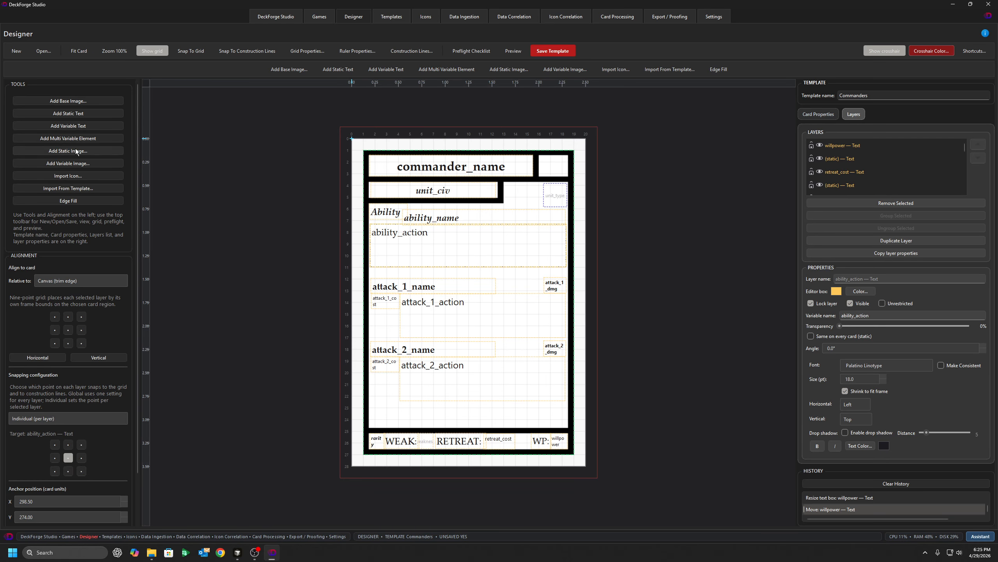
click(85, 115)
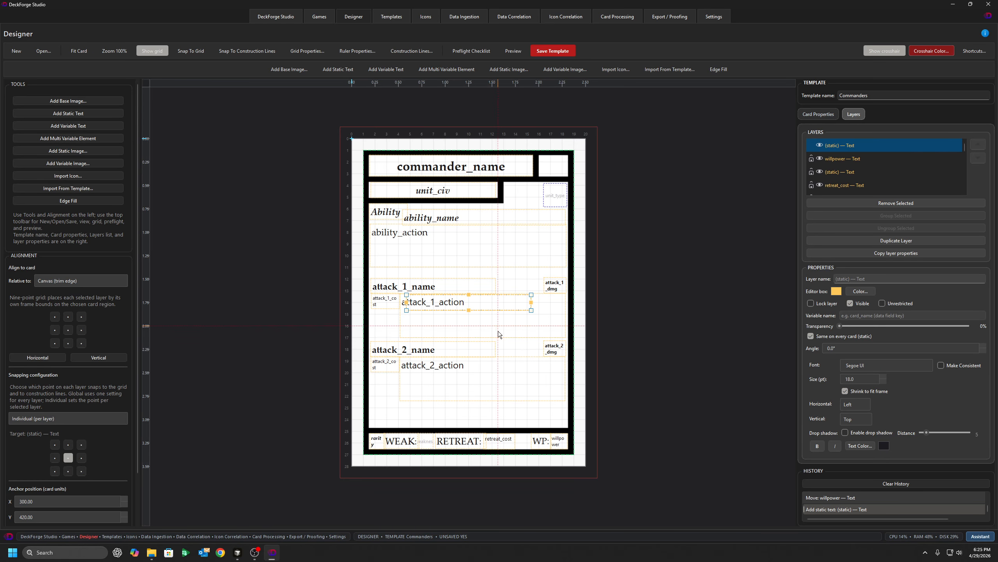
drag(499, 274, 549, 163)
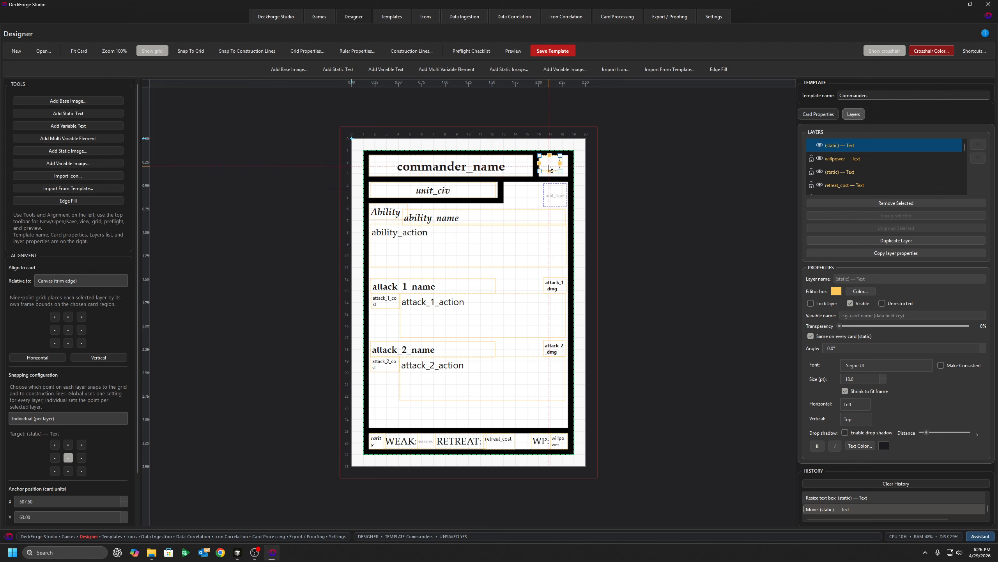
text(HP)
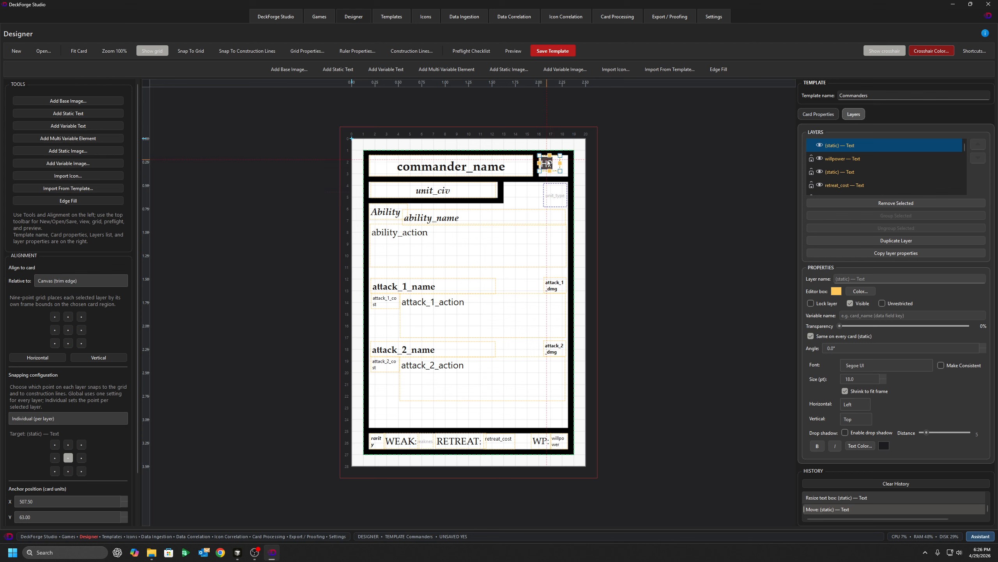
click(563, 165)
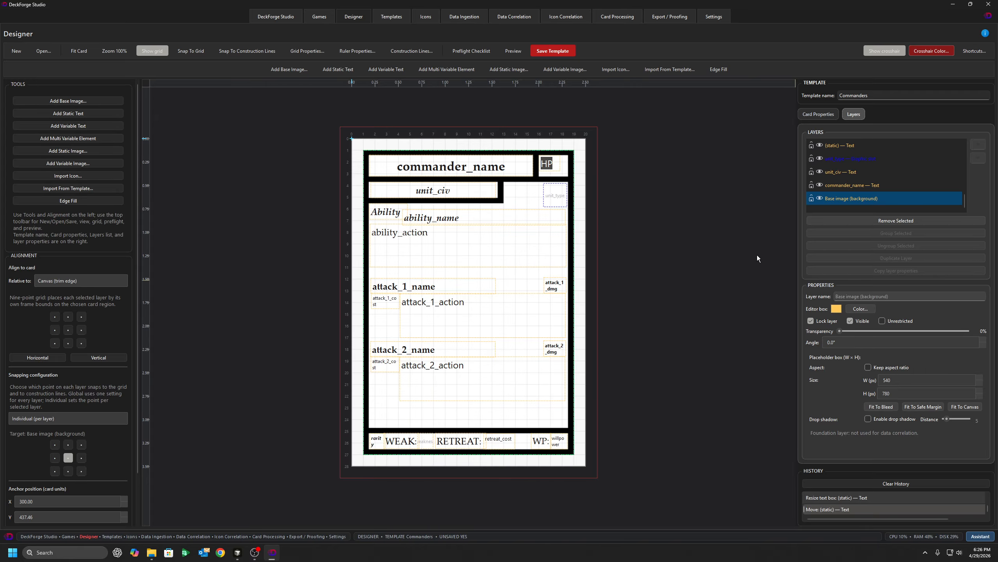
Make the HP text bold and set its size to 11 pt
click(549, 172)
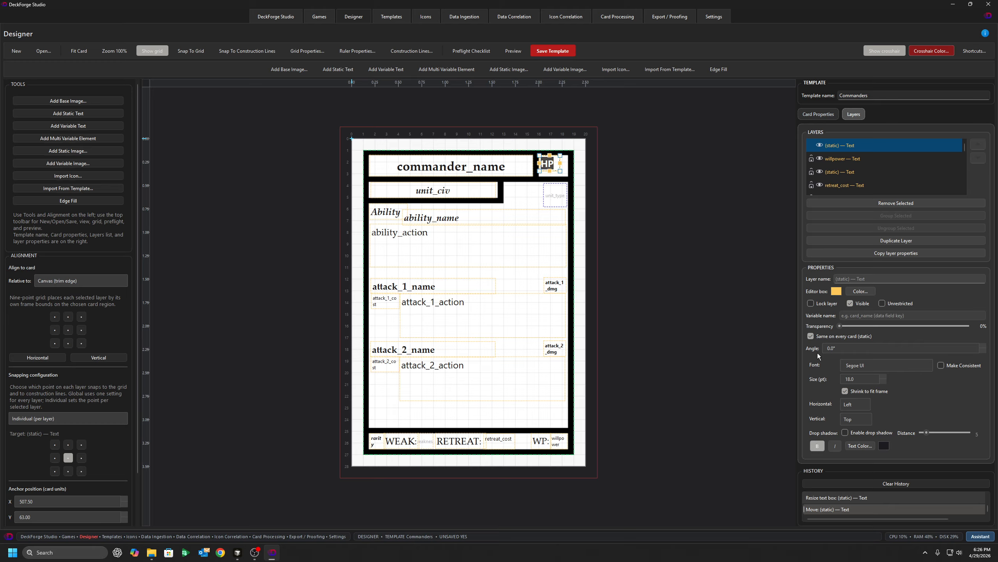
click(884, 381)
scroll(884, 381, down, 10)
scroll(884, 380, down, 1)
click(571, 168)
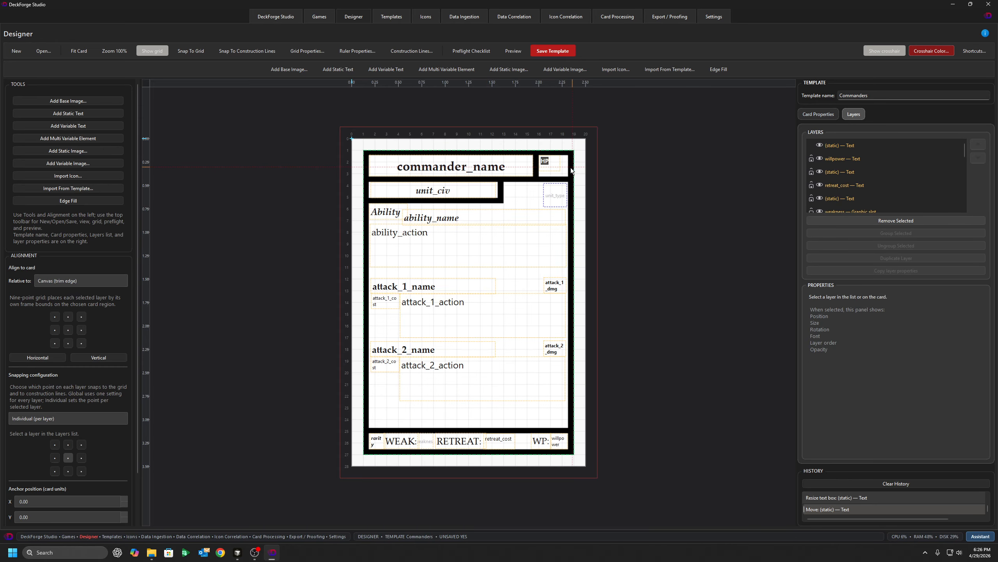
Nudge the HP text toward the upper-left corner of its white box and lock its layer
drag(557, 170, 555, 170)
click(504, 203)
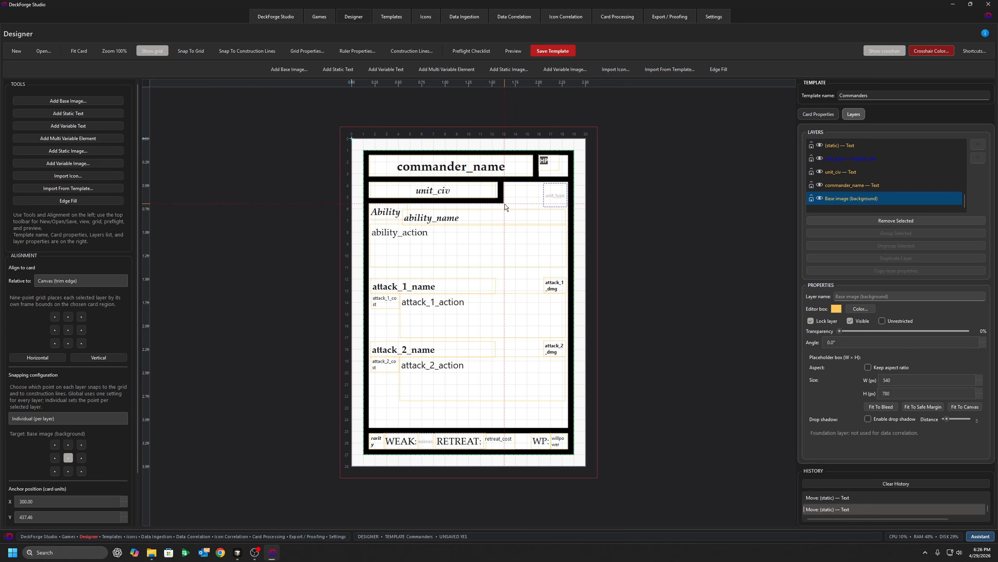
click(548, 164)
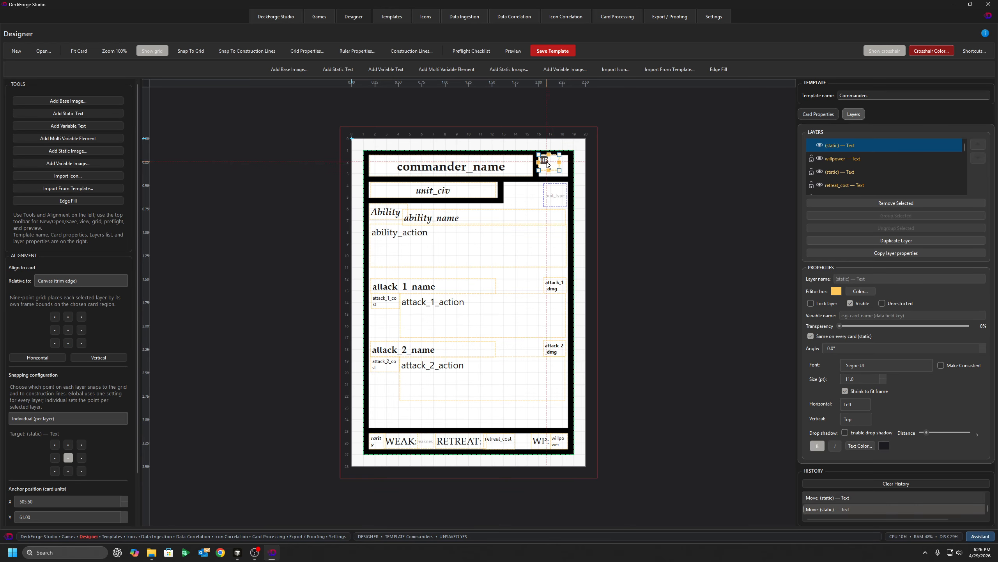
click(526, 188)
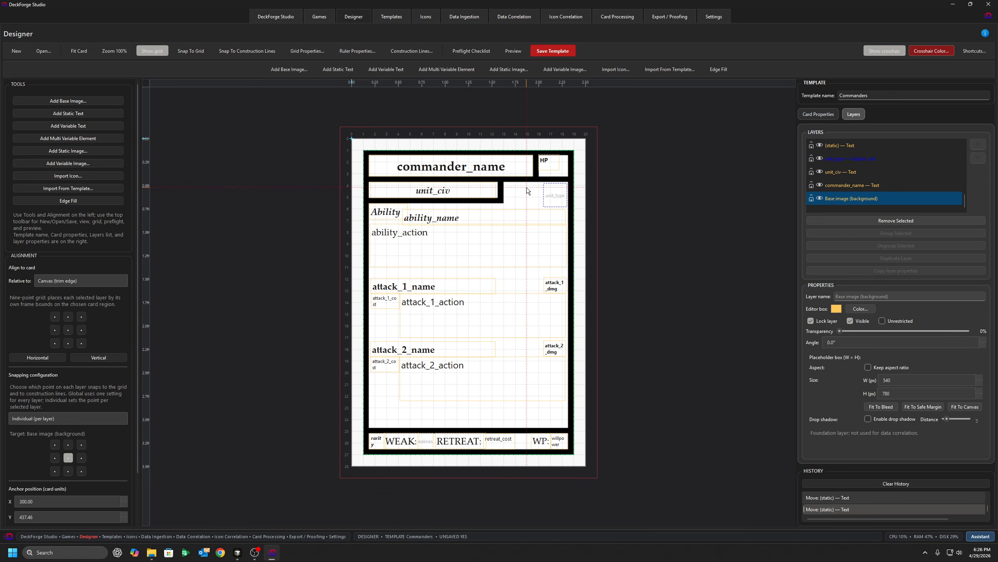
click(546, 160)
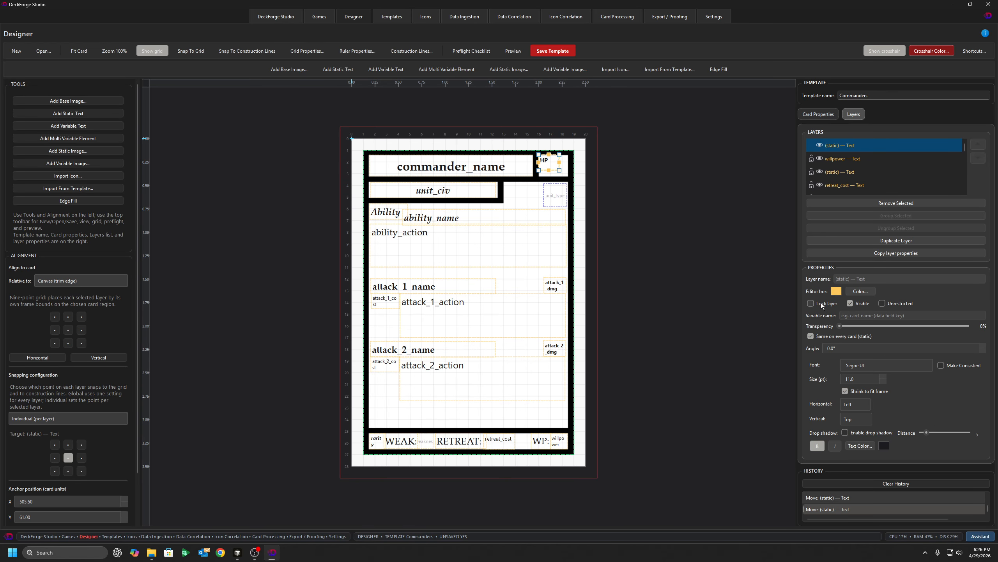
click(543, 213)
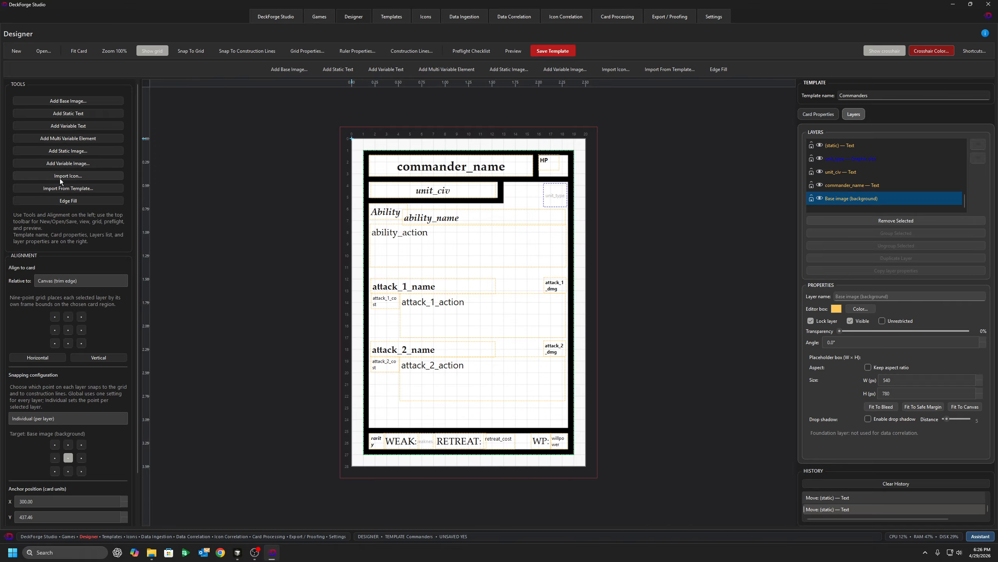
Add a variable text sized to fill the HP box, with bold type, Center horizontal and Middle vertical alignment
click(69, 127)
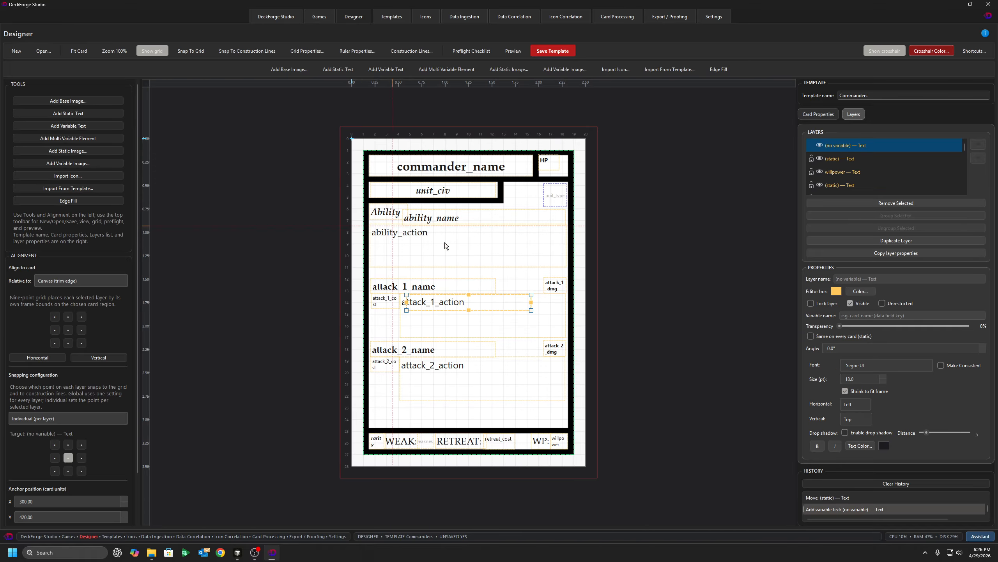
drag(532, 306, 567, 170)
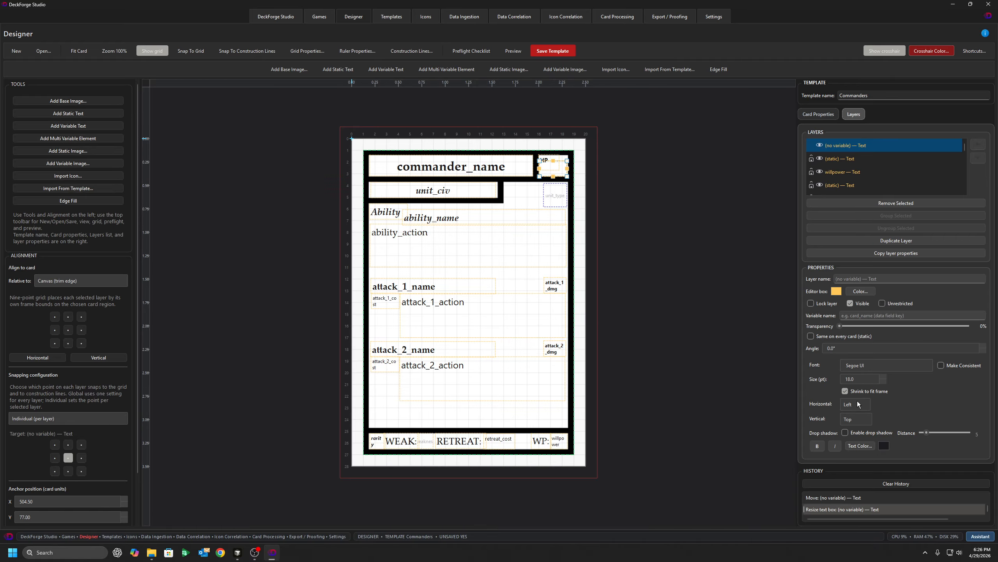
click(859, 443)
click(817, 446)
Name the new text's variable health_points
click(867, 315)
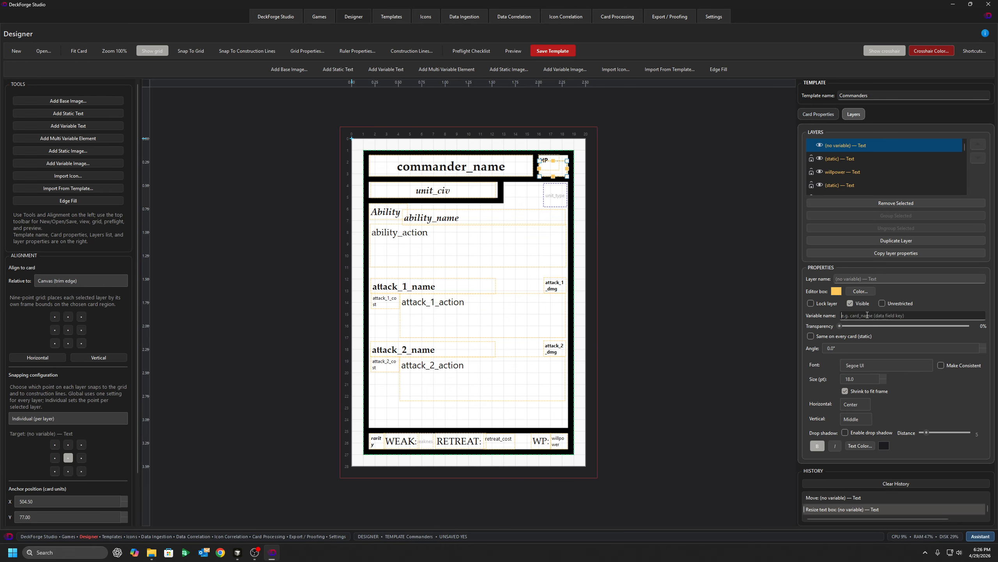
text(health_ppoints)
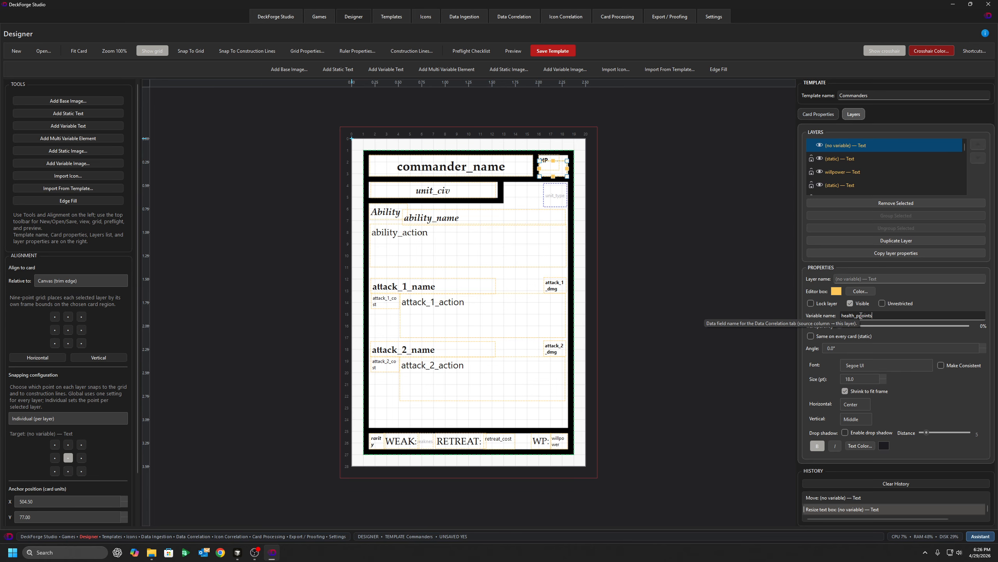
click(859, 316)
key(BackSpace)
click(707, 302)
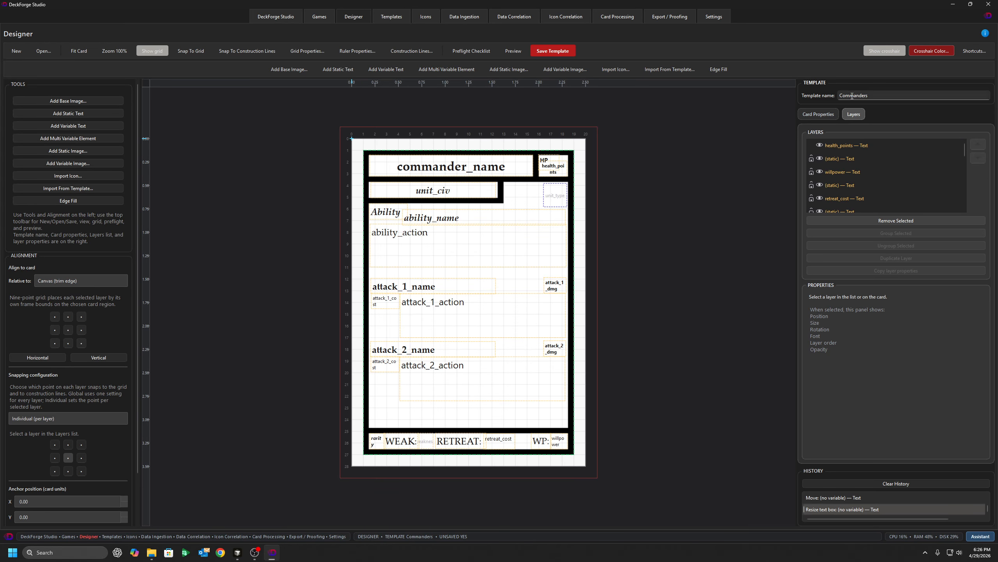
Save the Commanders template and review its details, variables and preview in the Templates section
click(553, 50)
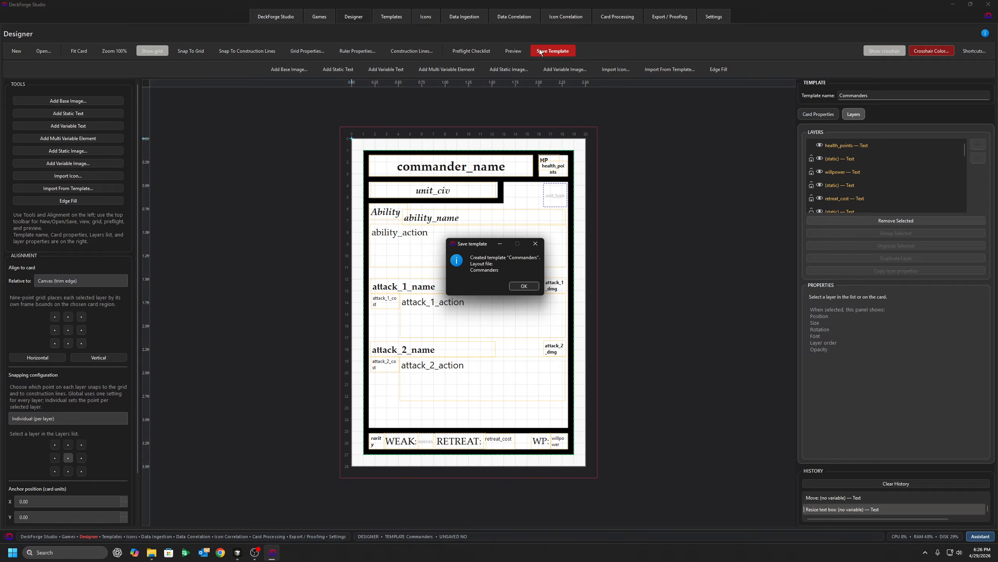
click(524, 286)
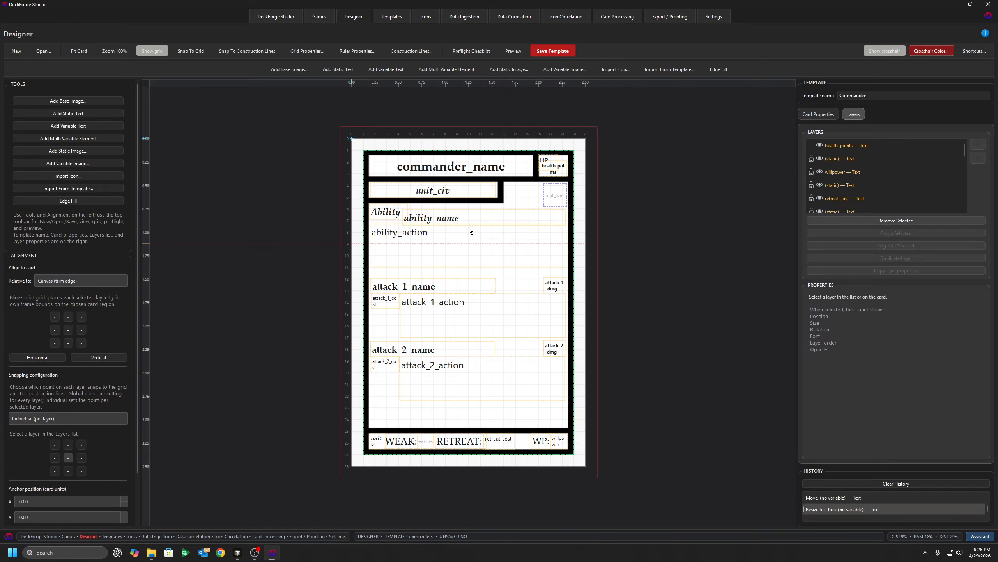
click(396, 17)
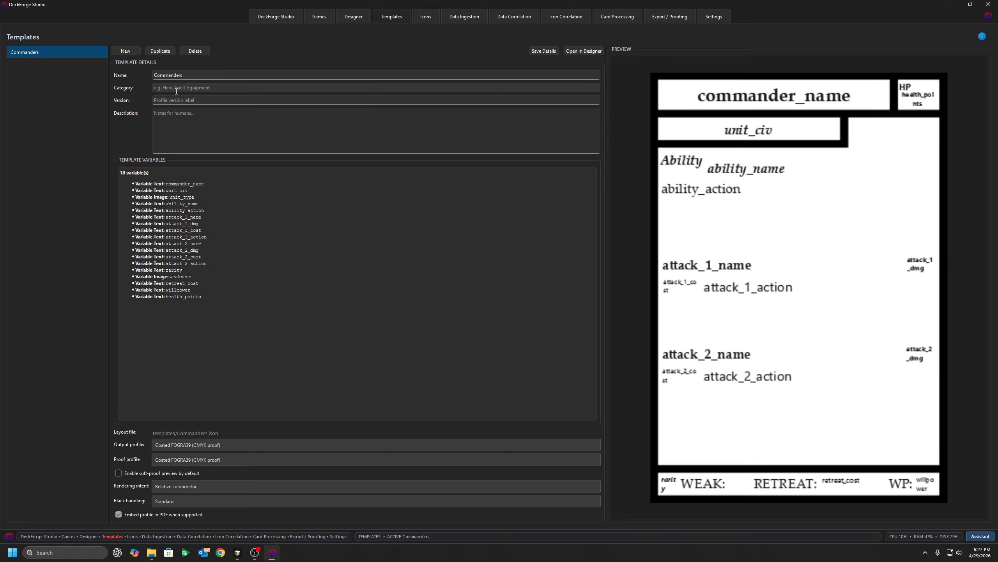
click(190, 120)
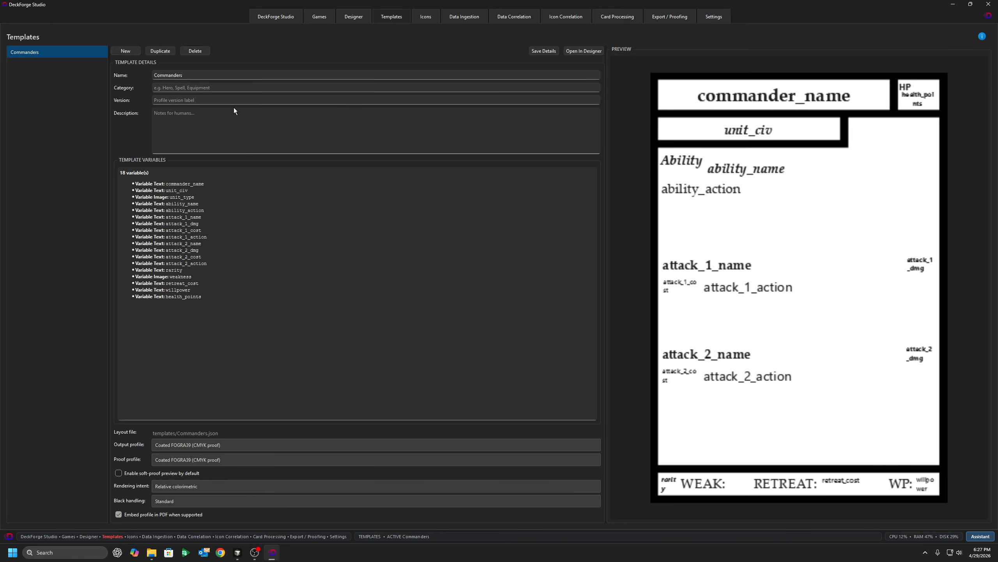
Check the Data Ingestion section and open Data Correlation
click(452, 18)
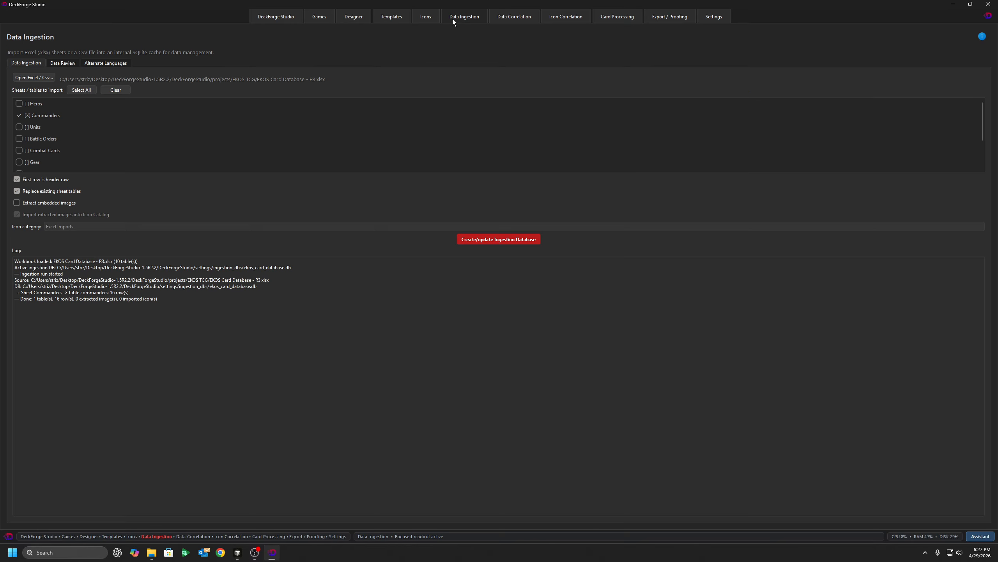
click(499, 19)
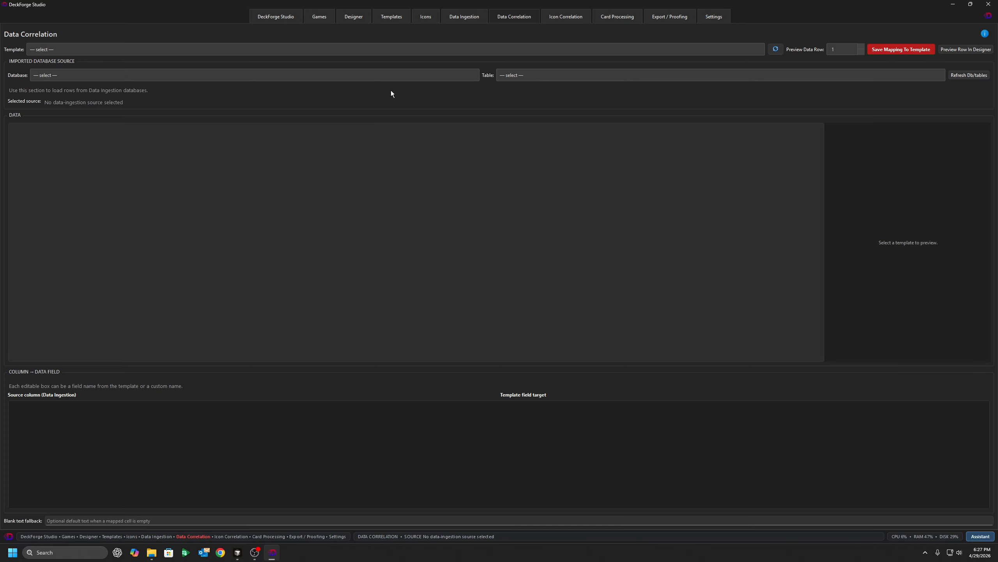
Select the Commanders template and load the commanders table from ekos_card_database as its data source
click(130, 48)
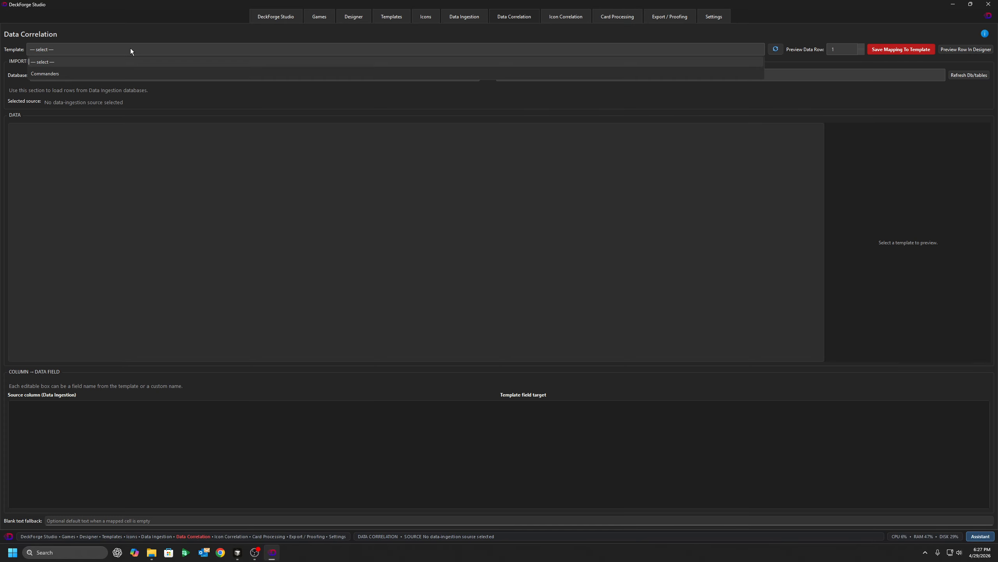
click(71, 74)
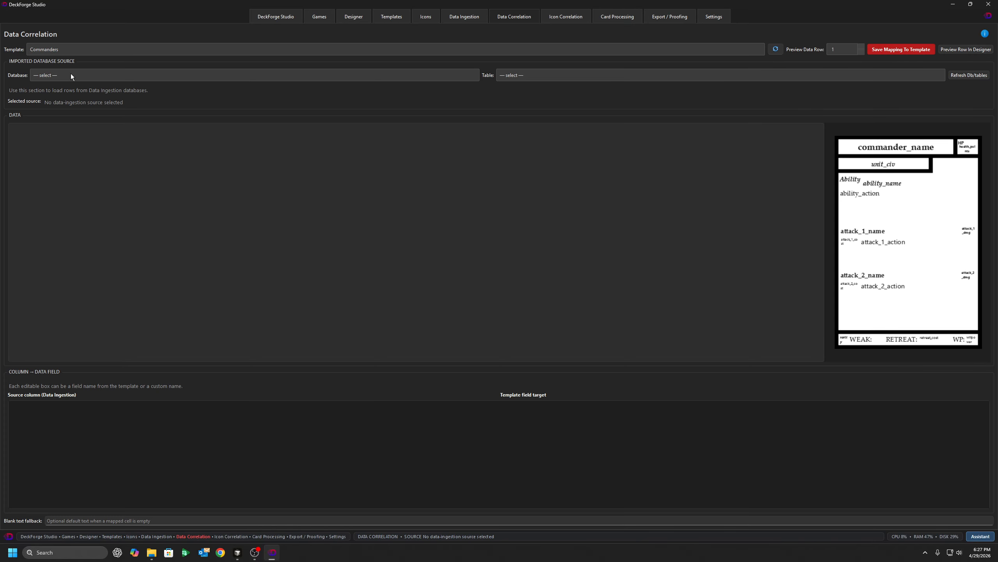
click(118, 74)
click(111, 100)
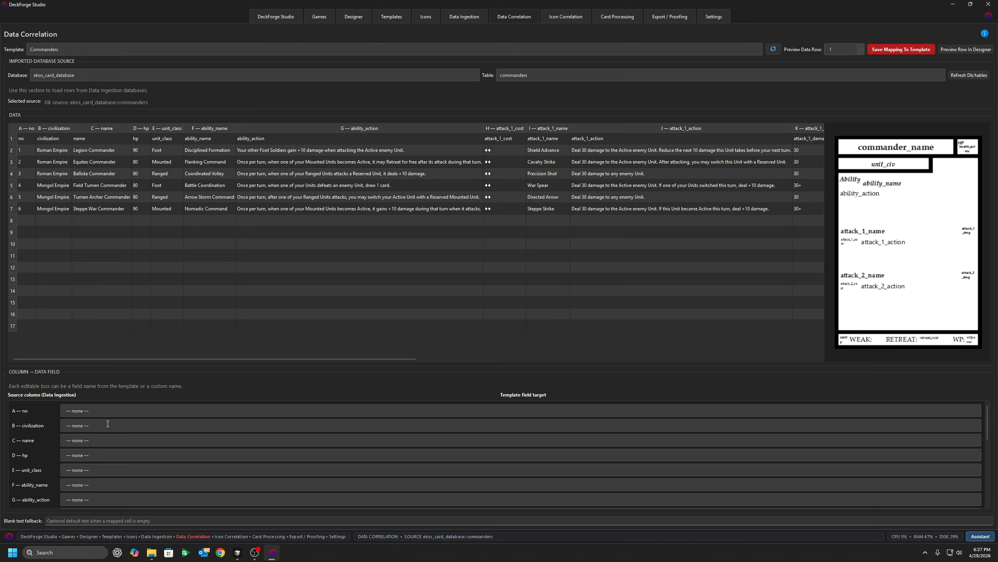
Map the civilization source column to the template field unit_civ
scroll(108, 424, down, 6)
scroll(108, 424, down, 6)
scroll(108, 424, up, 1)
Map the name source column to the template field commander_name
click(93, 440)
scroll(94, 440, down, 10)
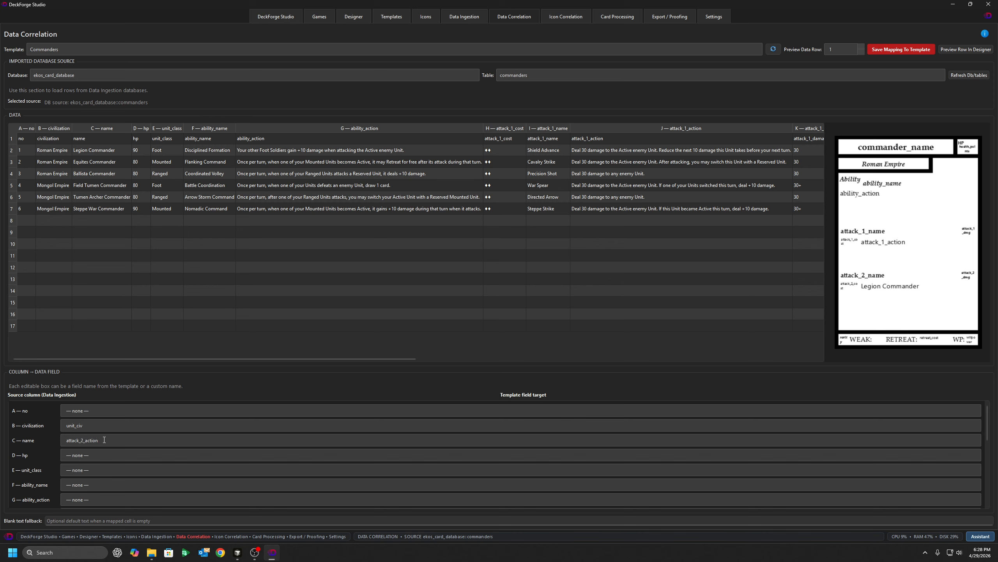
scroll(104, 439, down, 5)
scroll(104, 439, down, 1)
scroll(105, 439, up, 10)
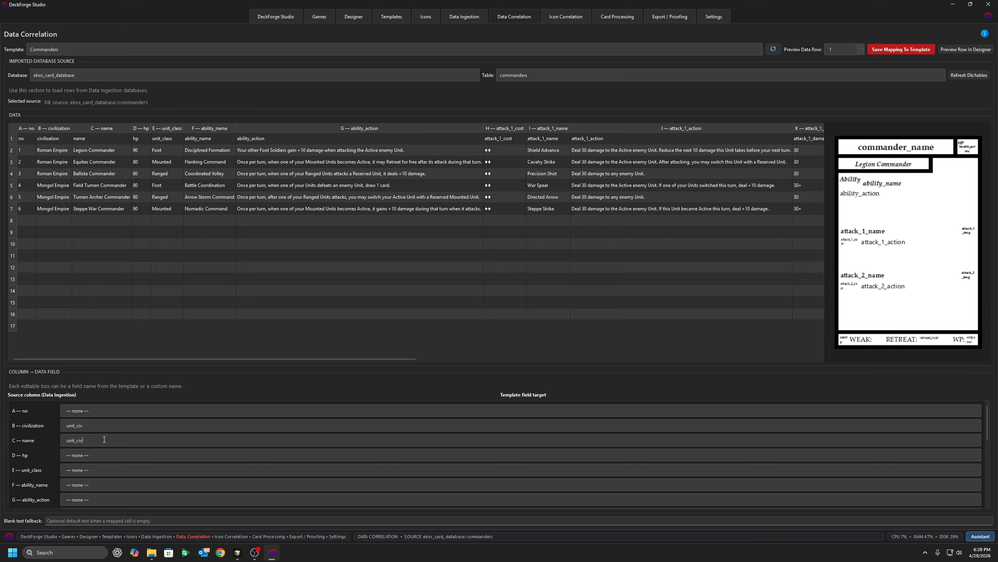
scroll(103, 440, down, 4)
scroll(103, 440, up, 5)
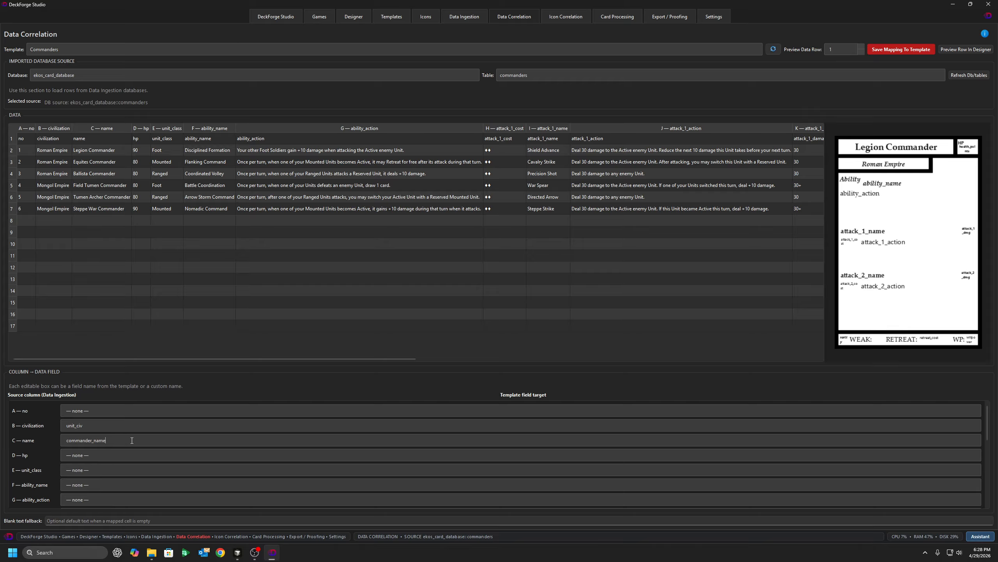
Map the hp column to health_points, unit_class to unit_type, and ability_name to ability_name
scroll(116, 457, down, 10)
scroll(117, 456, up, 3)
scroll(101, 470, down, 1)
scroll(101, 470, down, 5)
scroll(104, 470, up, 4)
scroll(104, 468, up, 3)
scroll(112, 468, up, 1)
scroll(96, 483, down, 1)
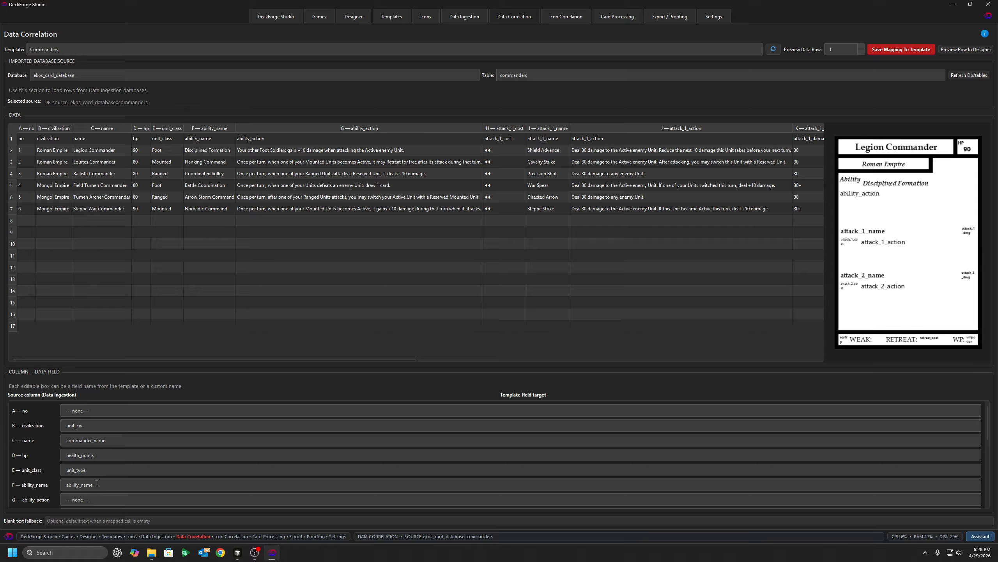
Map the ability_action and attack_1_cost columns to the template fields of the same names
scroll(105, 493, down, 1)
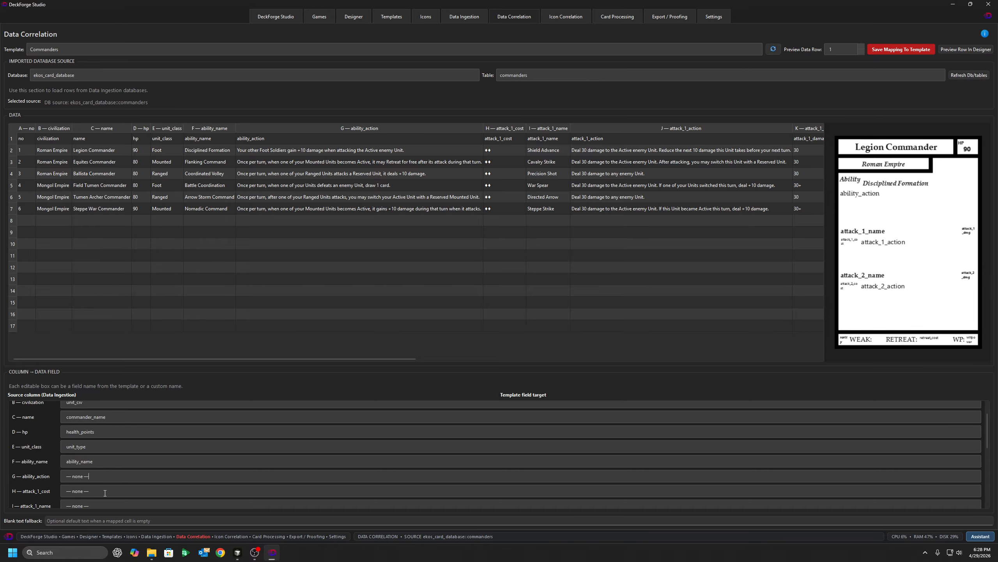
scroll(105, 476, down, 1)
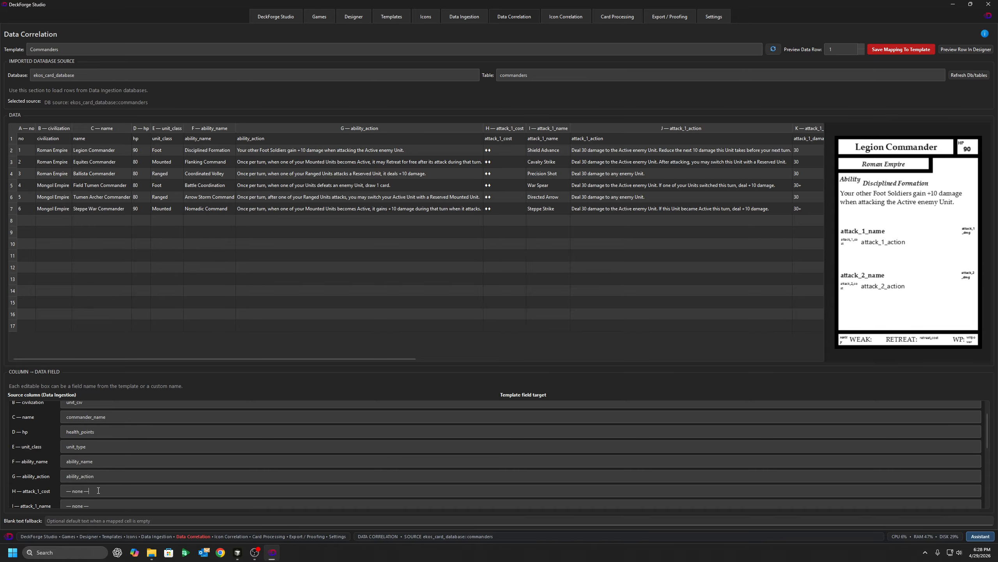
scroll(105, 488, down, 1)
scroll(42, 491, down, 2)
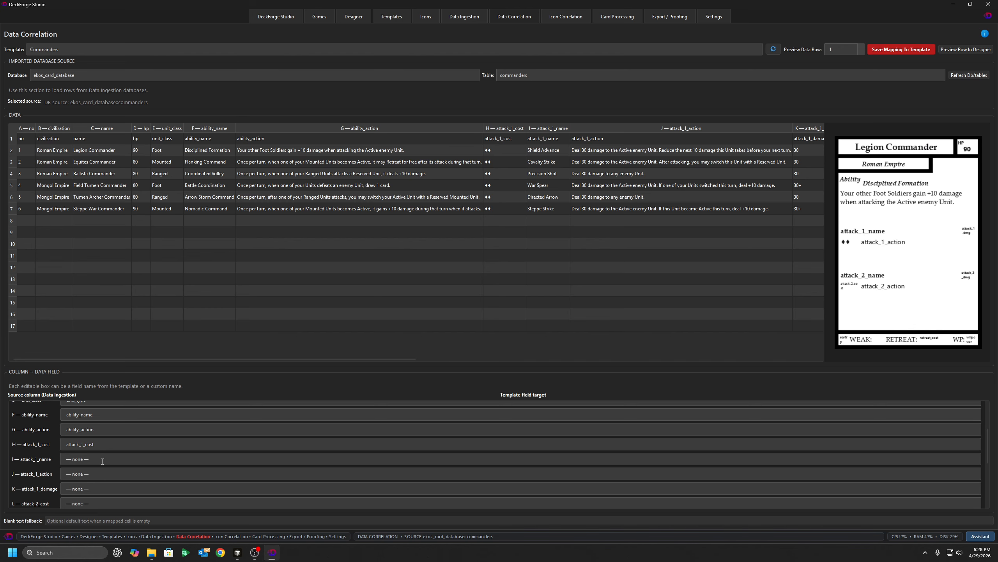
Map the attack_1_name and attack_1_action columns to their same-named fields, and attack_1_damage to attack_1_dmg
scroll(104, 460, down, 5)
scroll(106, 458, down, 3)
scroll(97, 473, down, 4)
scroll(100, 471, up, 2)
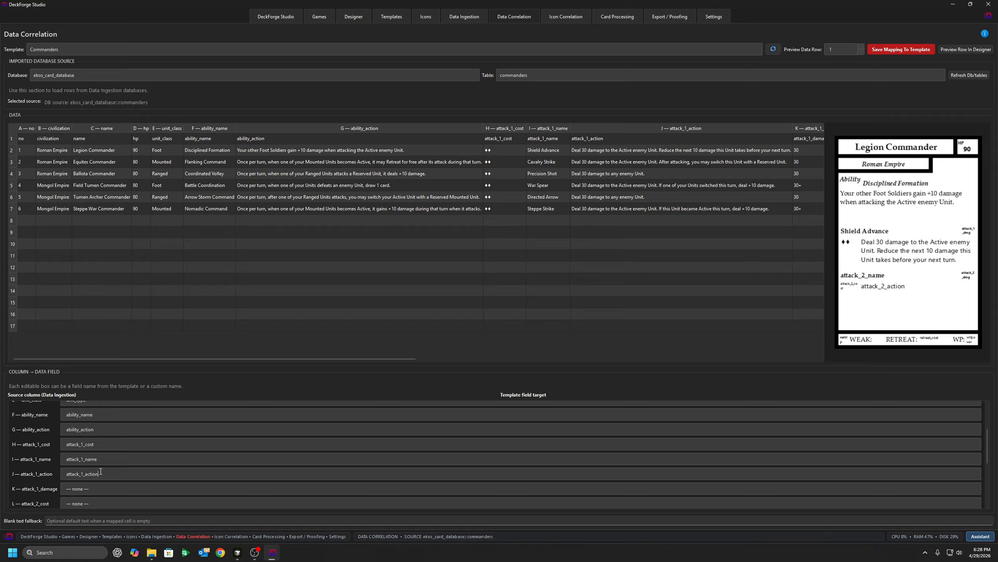
scroll(96, 488, down, 6)
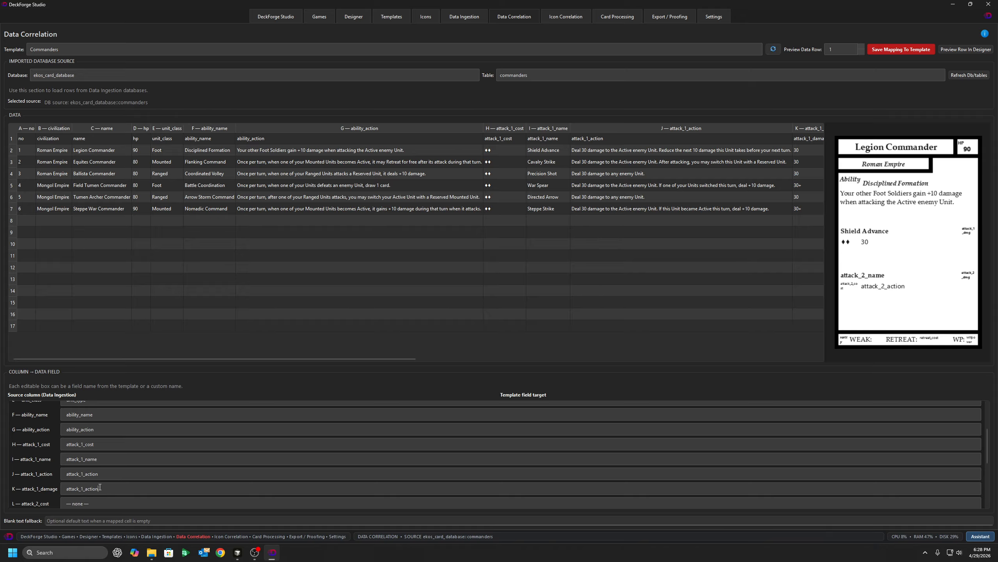
scroll(37, 481, down, 3)
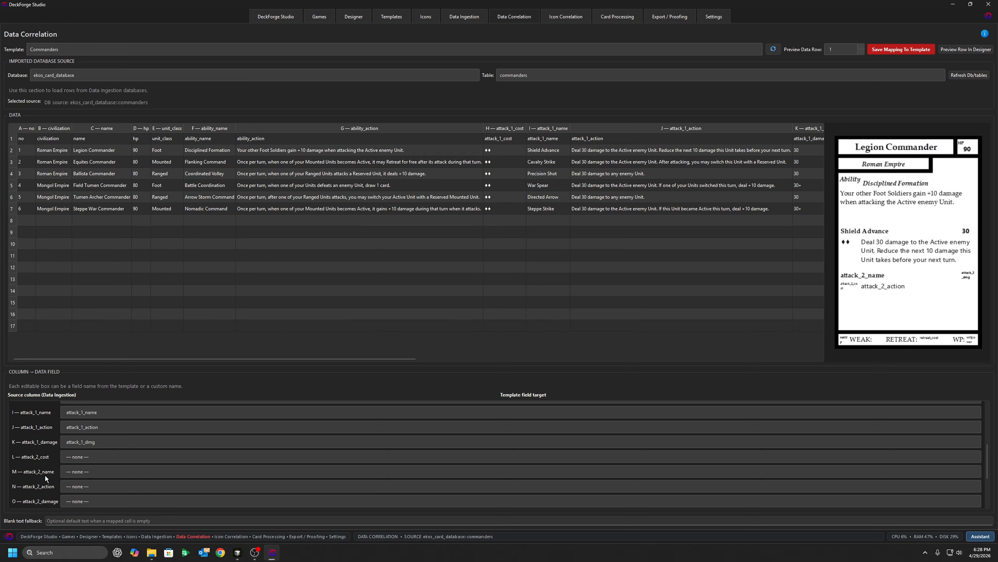
Map the attack_2_cost and attack_2_name columns to the template fields of the same names
scroll(106, 458, down, 6)
scroll(107, 457, down, 3)
scroll(98, 471, down, 4)
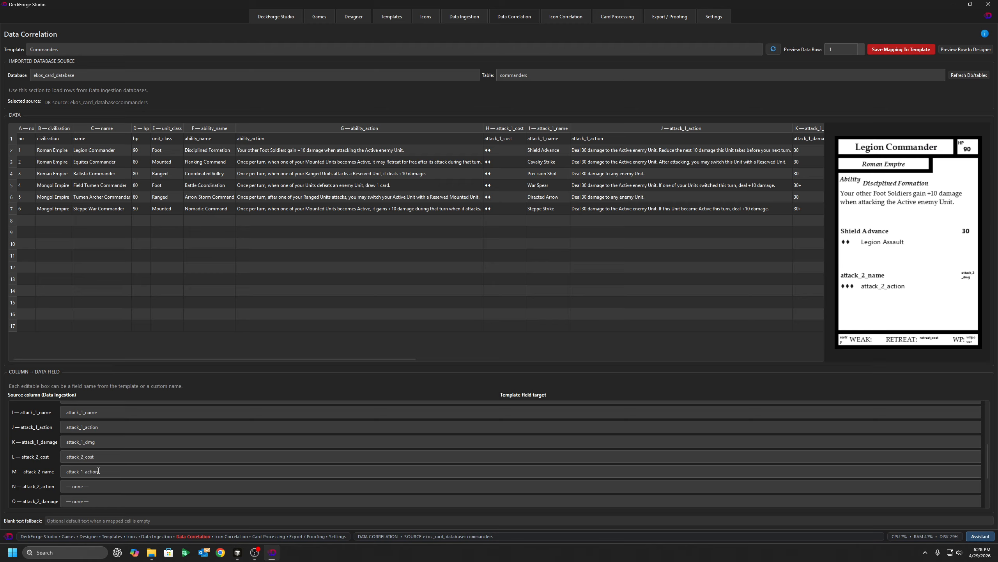
scroll(99, 470, down, 4)
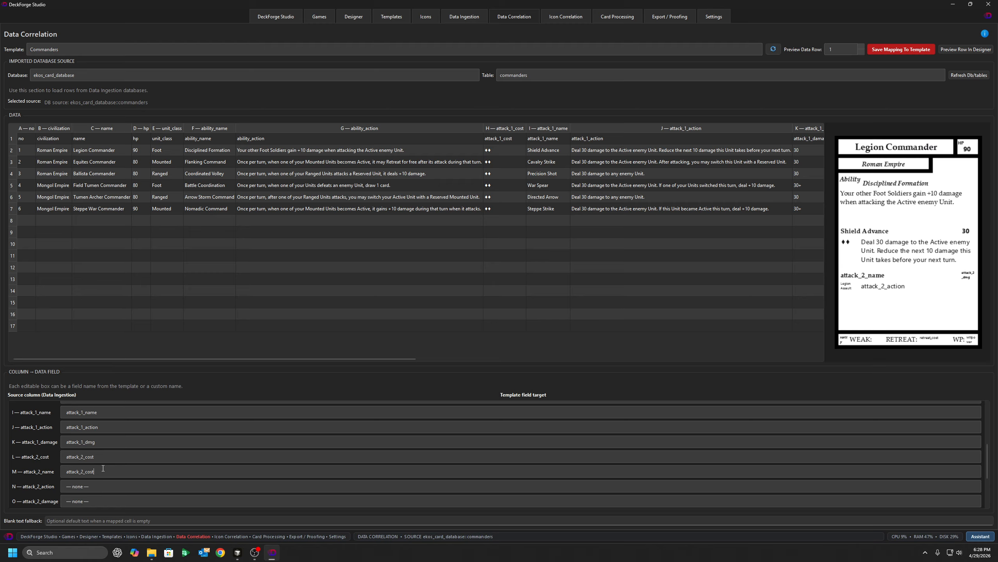
scroll(103, 468, down, 1)
Map the attack_2_action source column to the template field attack_2_action
scroll(92, 483, down, 5)
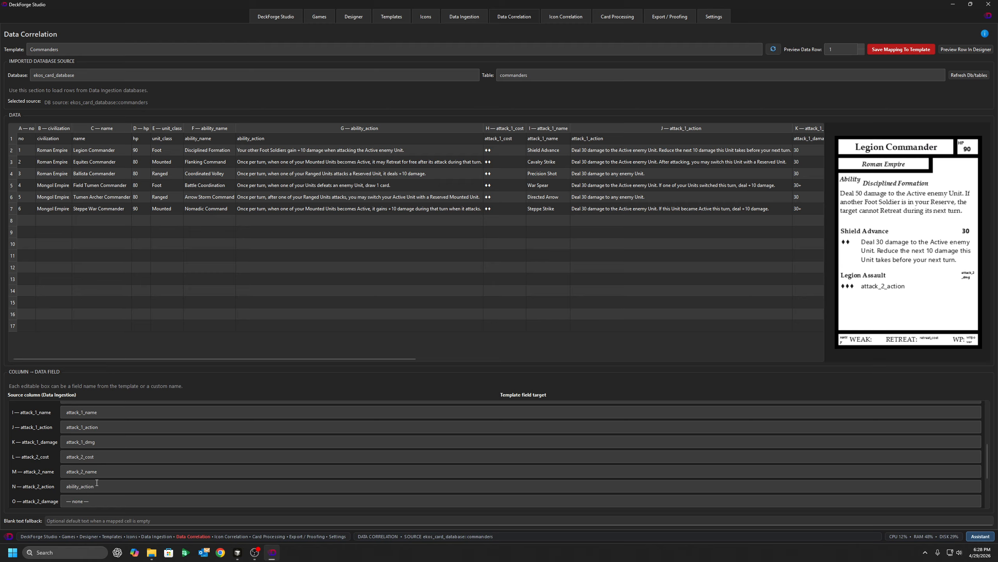
scroll(100, 481, down, 4)
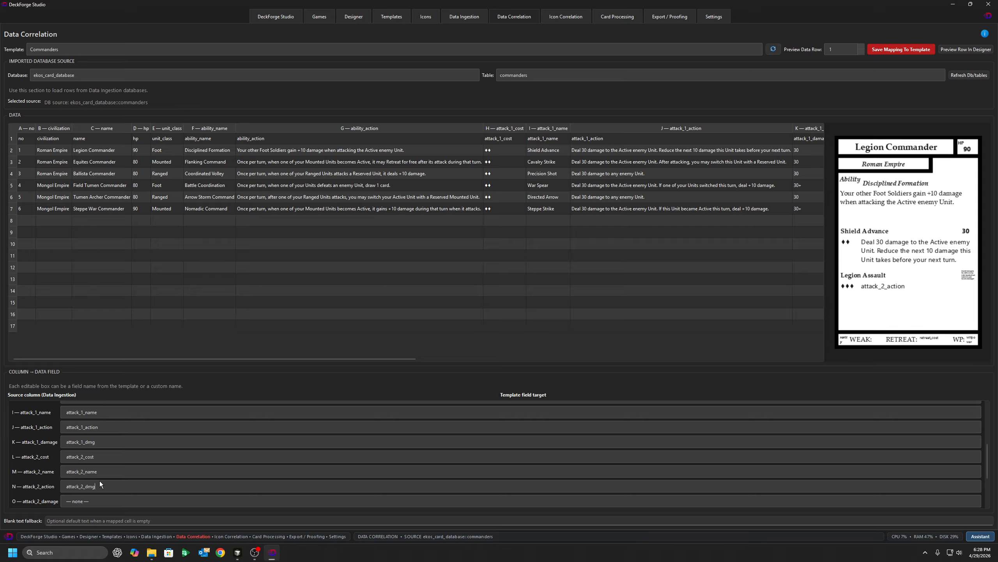
scroll(100, 481, down, 1)
scroll(34, 496, down, 2)
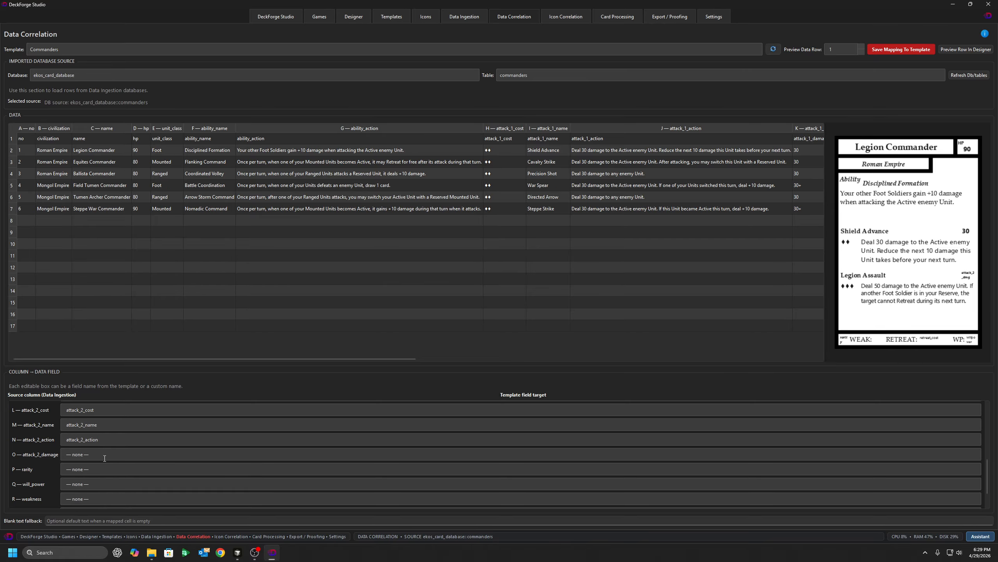
Map the attack_2_damage column to attack_2_dmg and the rarity column to rarity
scroll(105, 456, down, 5)
scroll(108, 455, down, 2)
scroll(94, 466, down, 7)
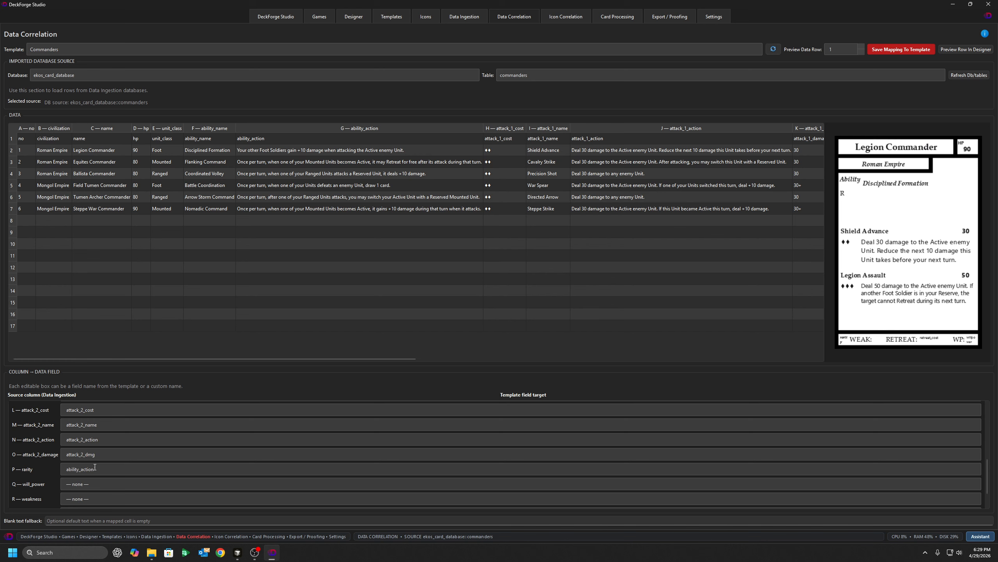
scroll(109, 464, down, 1)
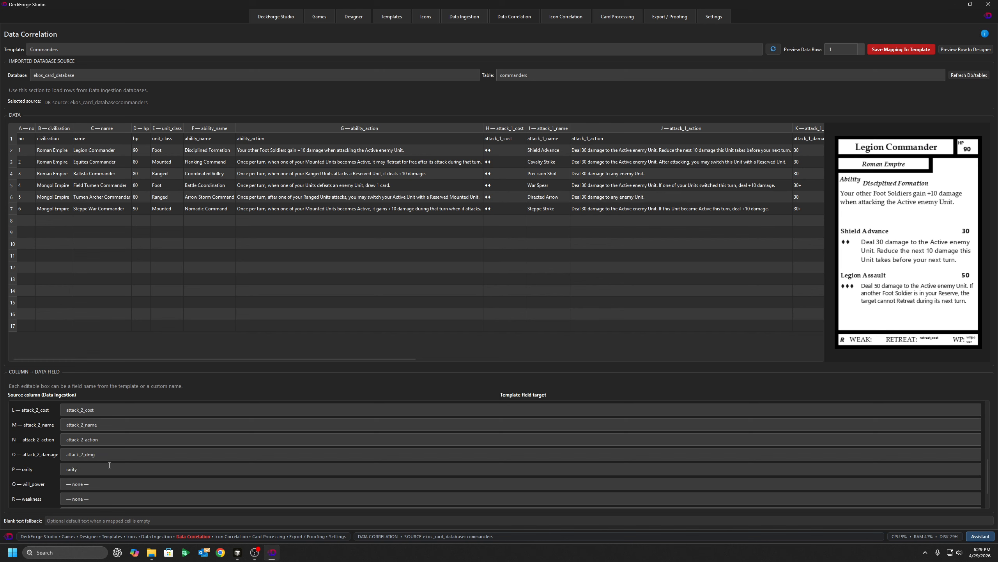
Map the will_power source column to the template field willpower
scroll(101, 480, down, 8)
scroll(101, 480, down, 3)
scroll(32, 492, down, 1)
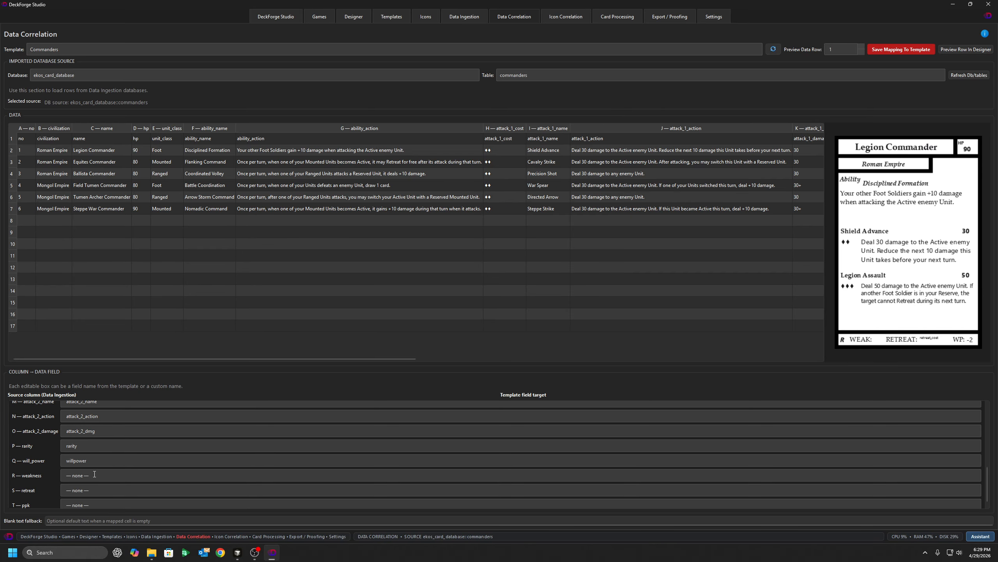
Map the weakness column to weakness and the retreat column to retreat_cost
scroll(95, 474, down, 6)
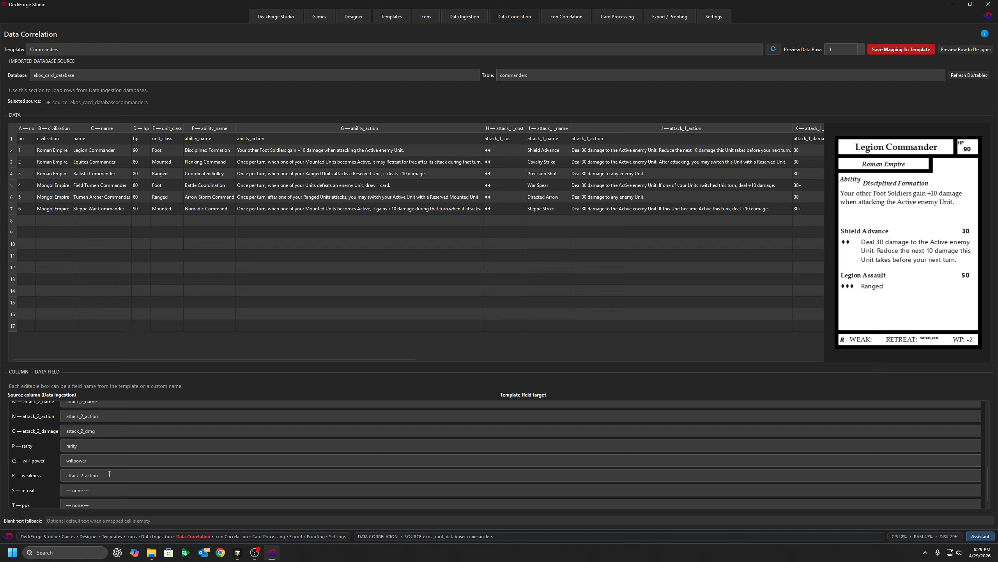
scroll(109, 473, down, 1)
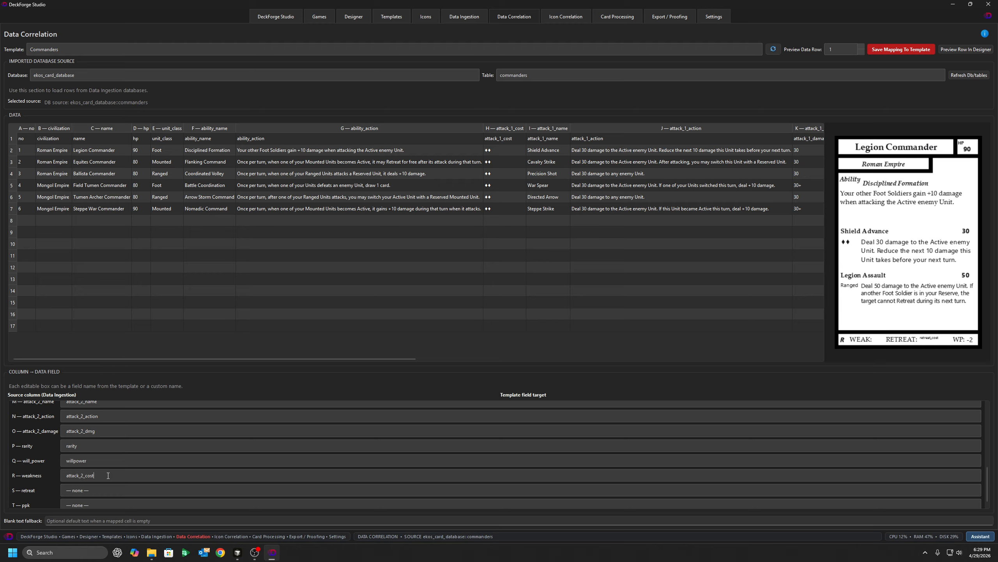
scroll(108, 476, down, 8)
scroll(108, 475, up, 1)
scroll(99, 486, down, 6)
scroll(111, 487, down, 3)
scroll(28, 486, down, 1)
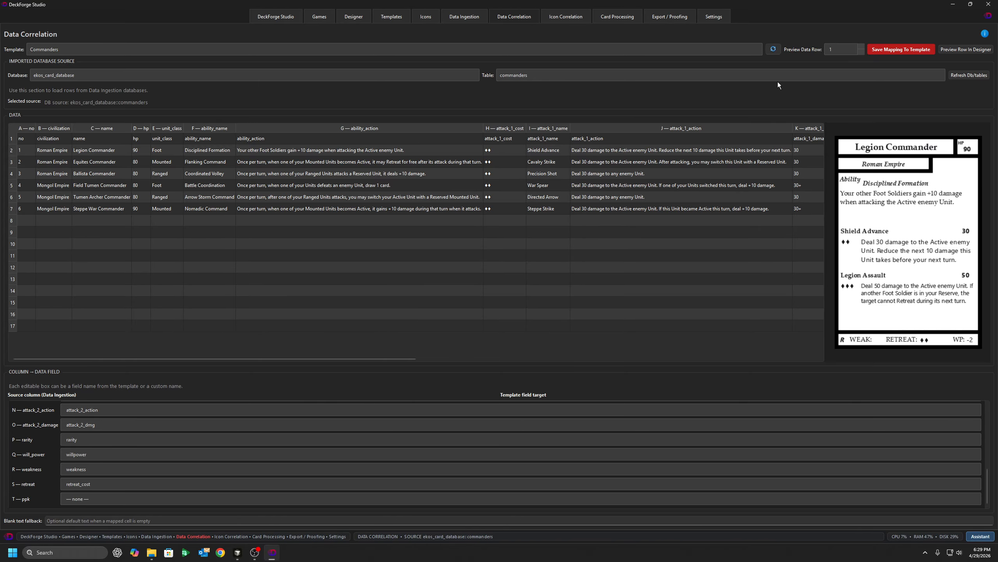
Save the finished column mapping to the Commanders template
click(902, 50)
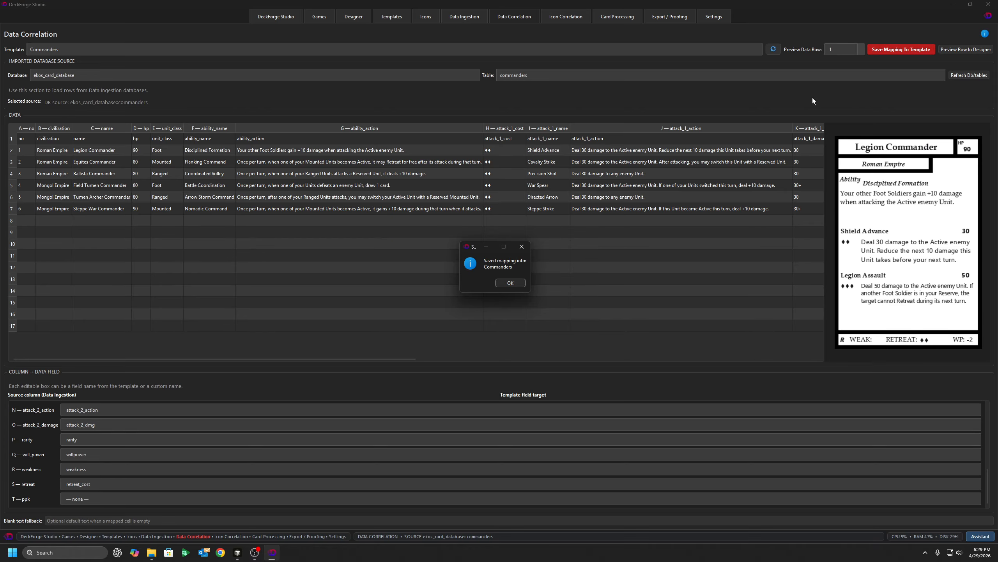
click(518, 282)
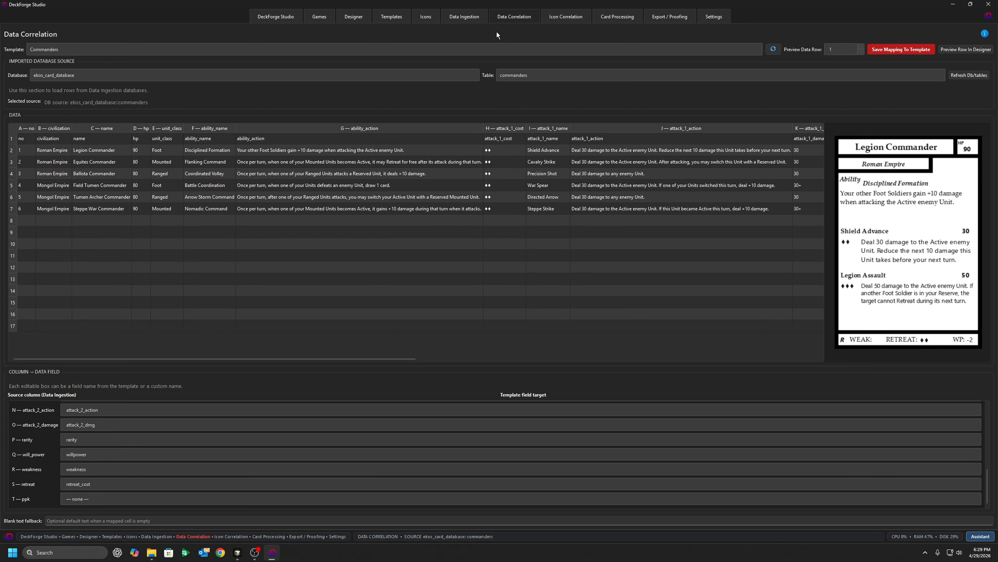
Go to Icon Correlation, select the Commanders template, and create a new pool named unit_types
click(562, 17)
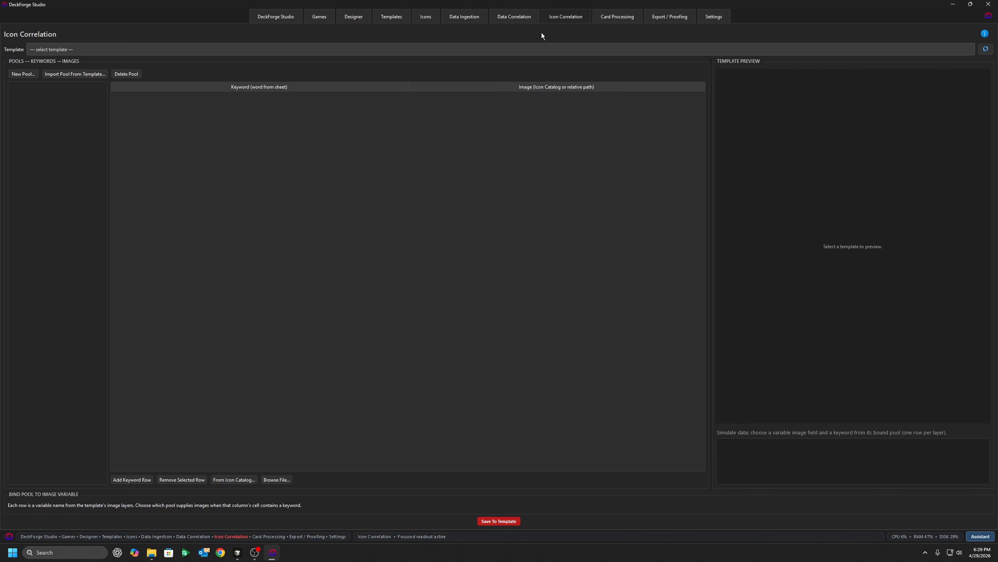
click(58, 49)
click(60, 73)
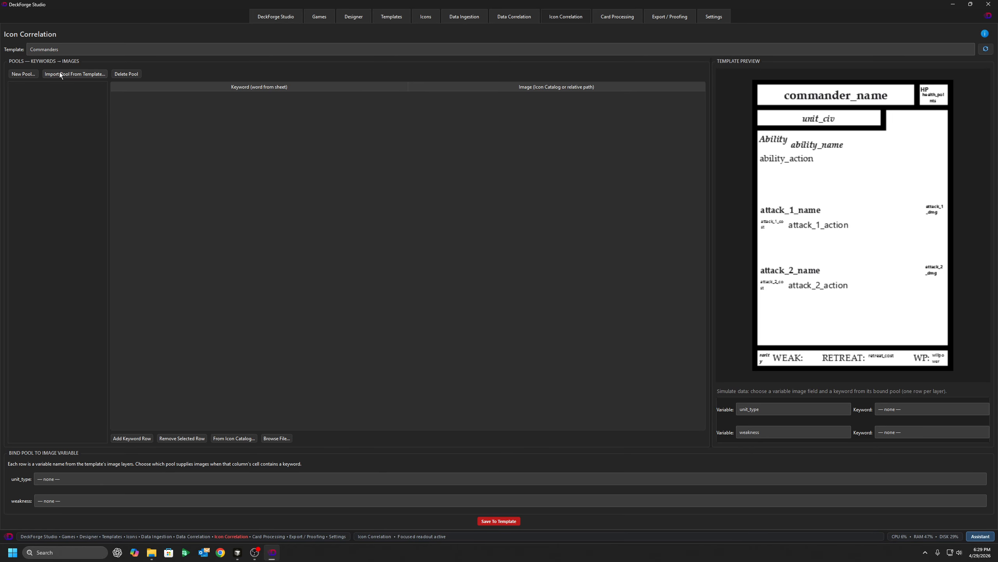
click(26, 75)
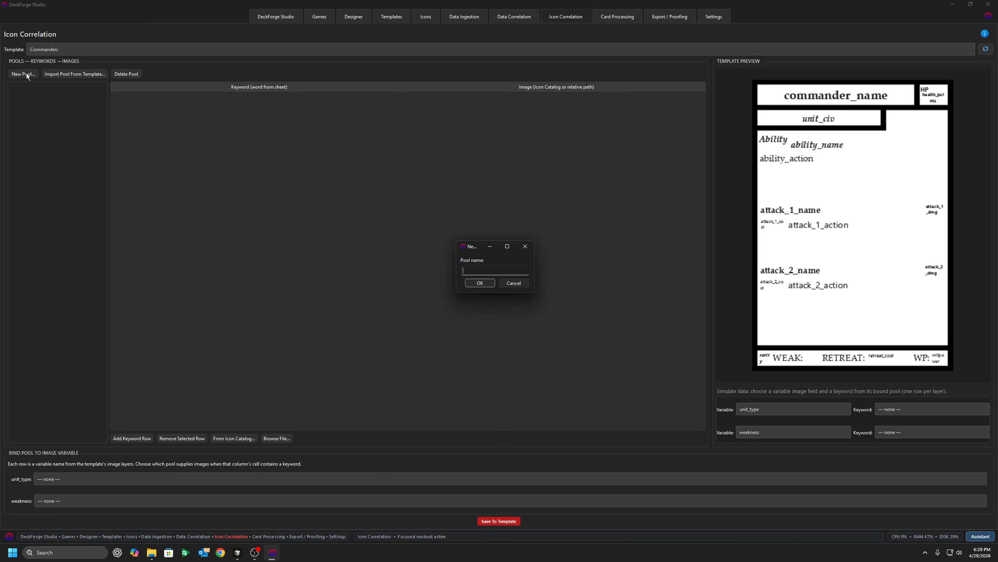
text(unit_types)
click(475, 283)
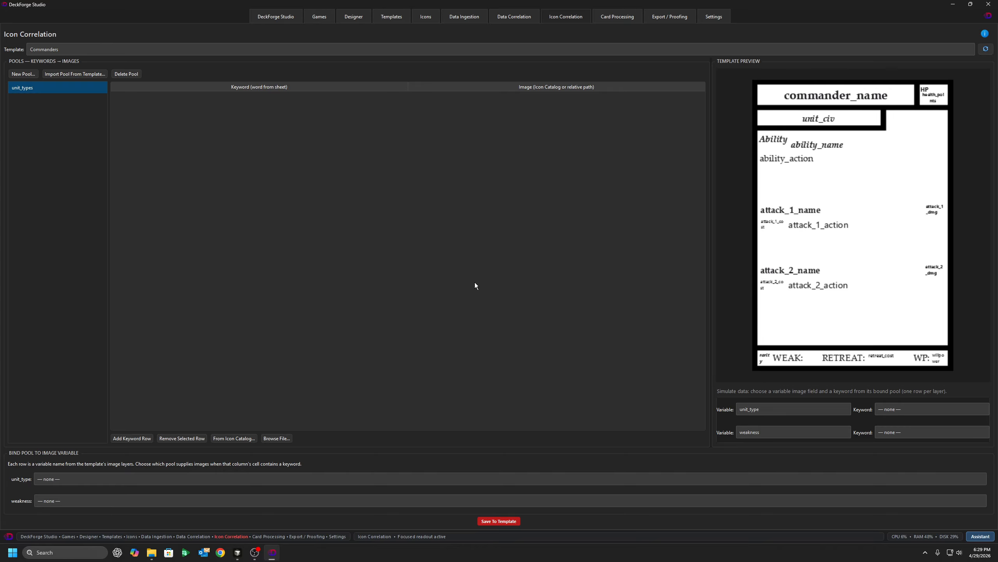
Add the keyword Foot to the unit_types pool and assign it the sandal icon from the icon catalog
click(149, 437)
double_click(187, 97)
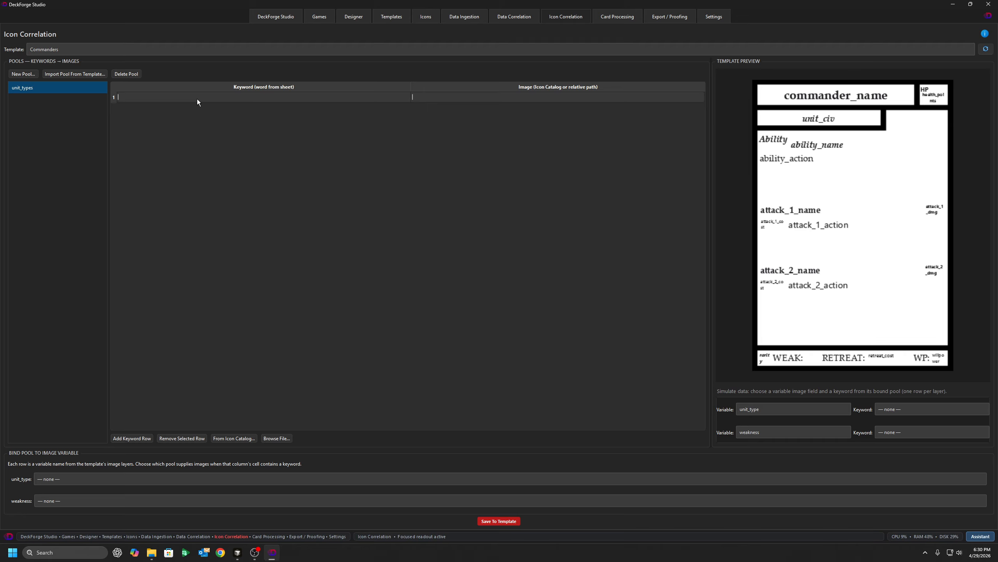
text(Foot)
key(Tab)
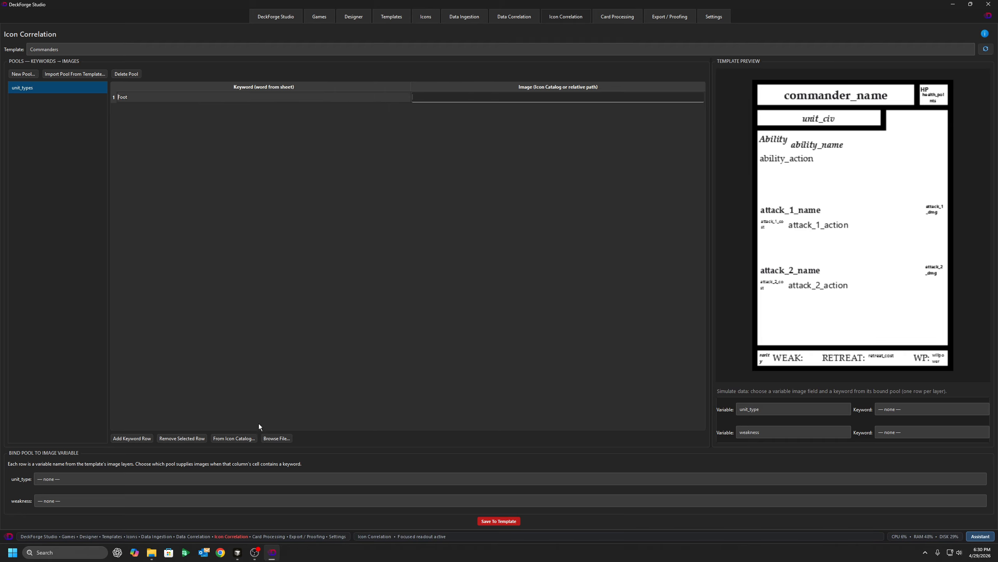
click(245, 436)
click(419, 263)
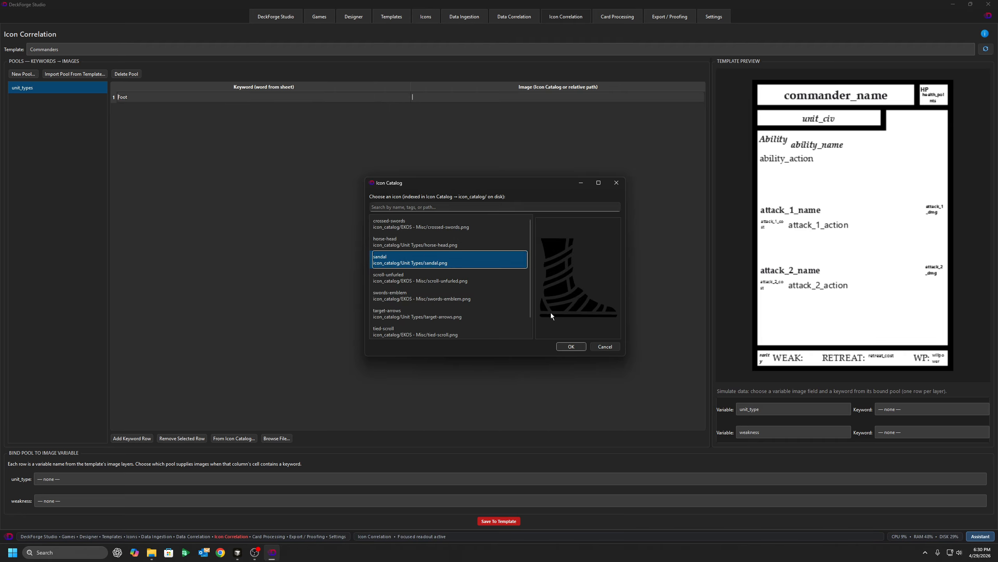
click(570, 345)
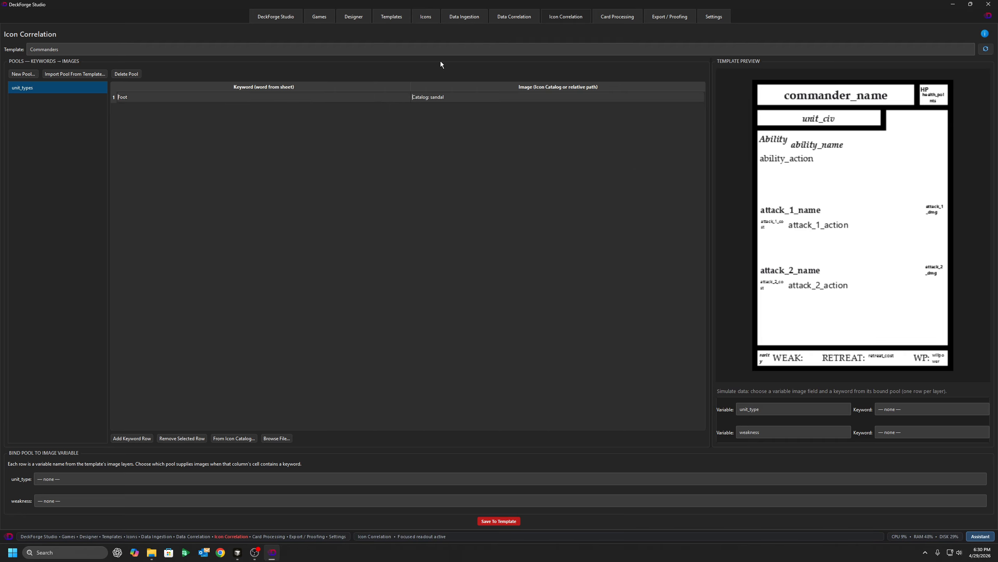
Add the keyword Mounted to the unit_types pool and assign it the horse-head icon from the icon catalog
click(131, 437)
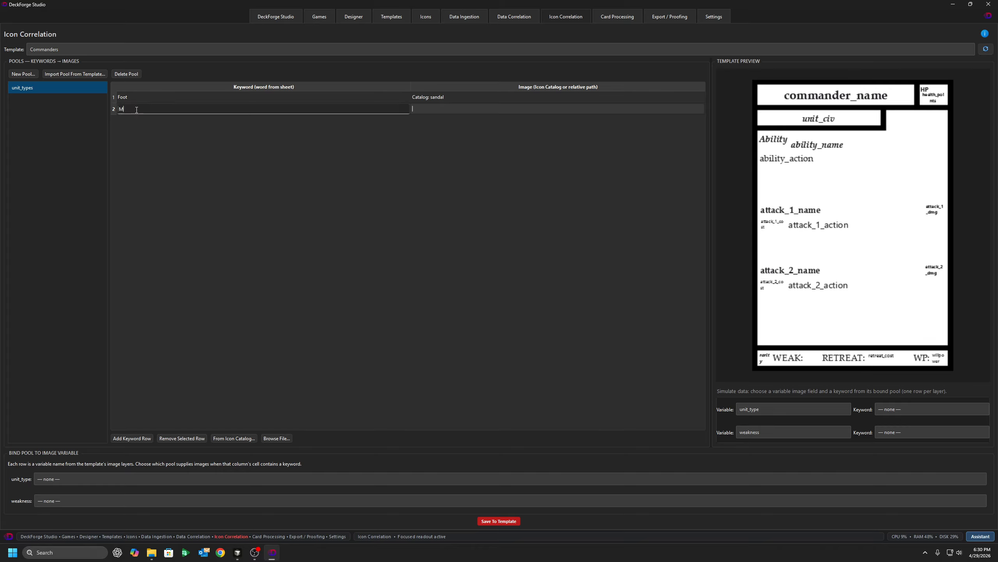
text(Mounted)
key(Tab)
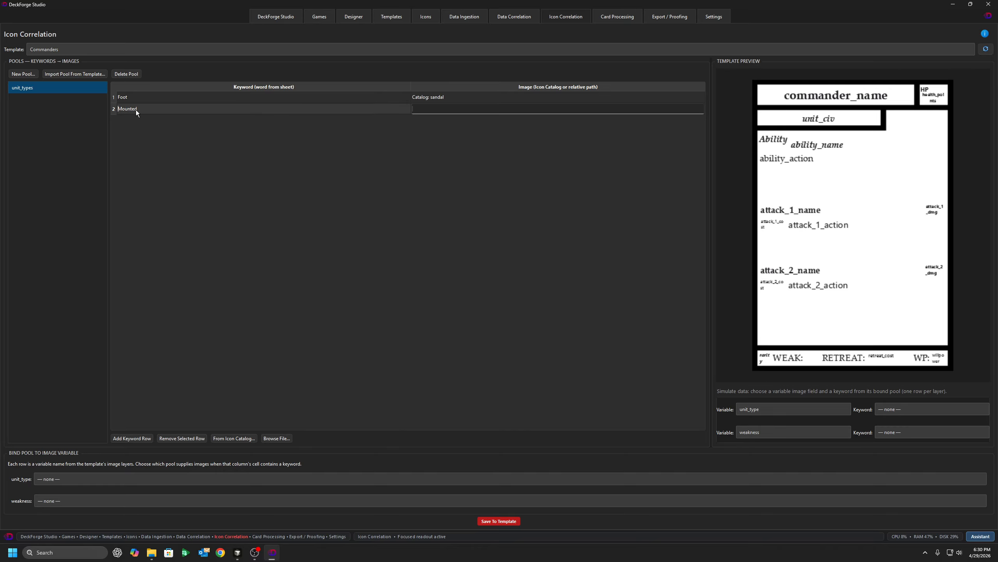
click(223, 437)
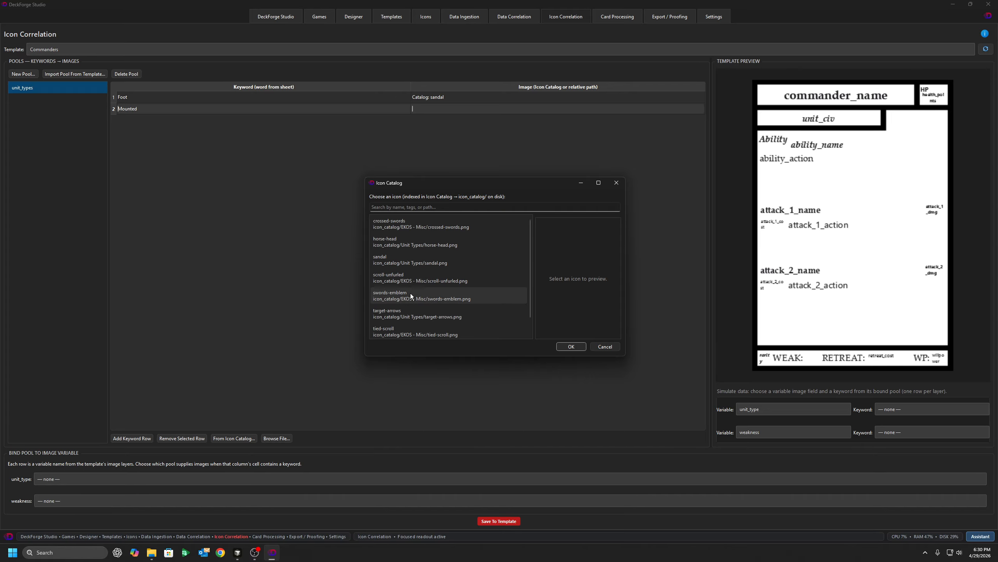
click(409, 241)
click(570, 346)
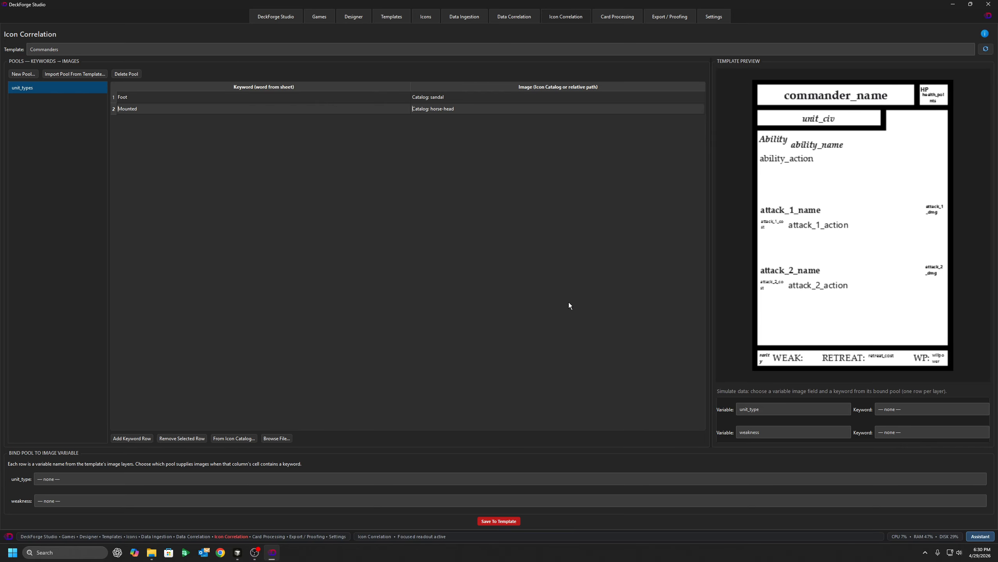
Add the keyword Ranged to the unit_types pool and assign it the target-arrows icon from the icon catalog
click(139, 441)
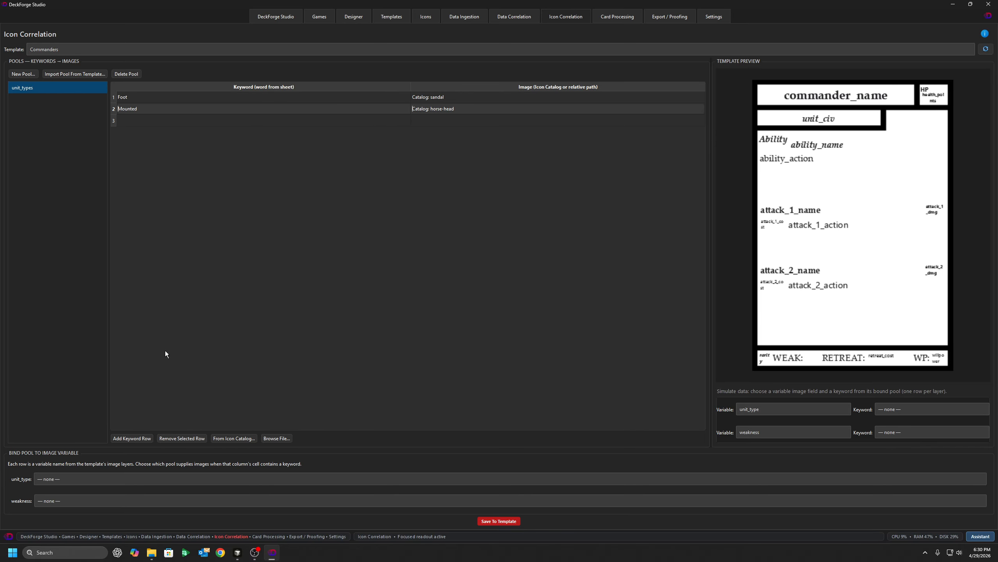
click(141, 123)
text(Ranged)
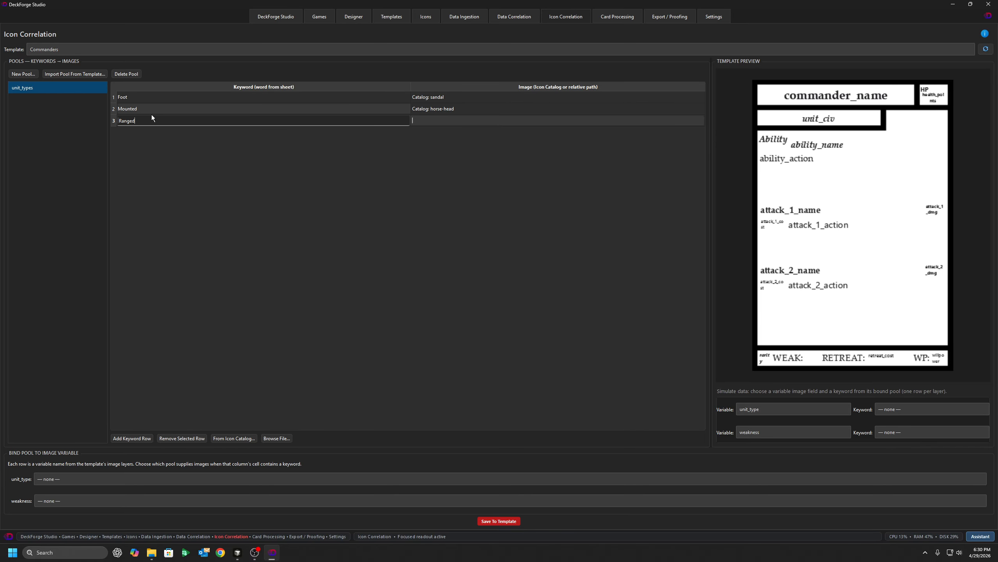
key(Tab)
click(234, 438)
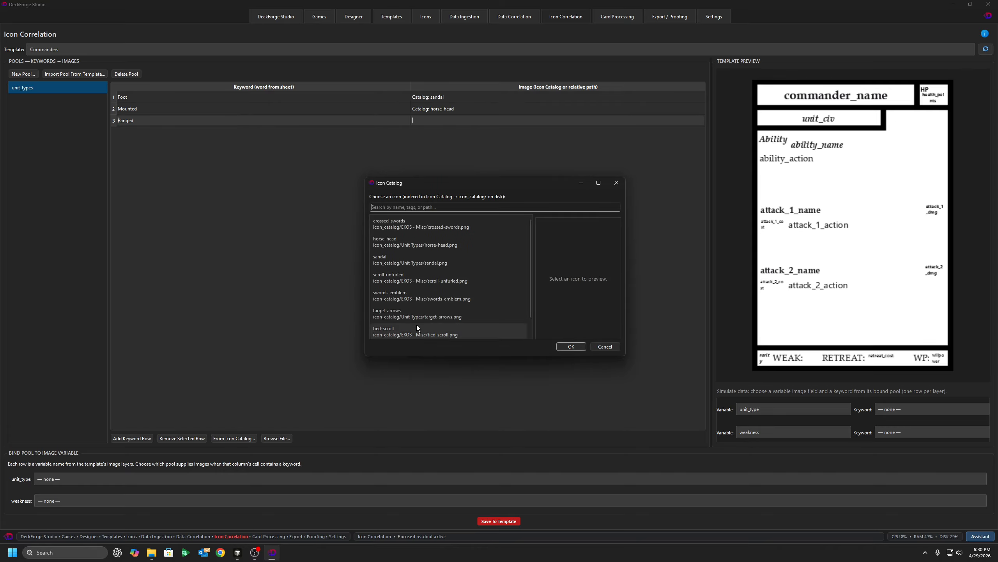
click(409, 297)
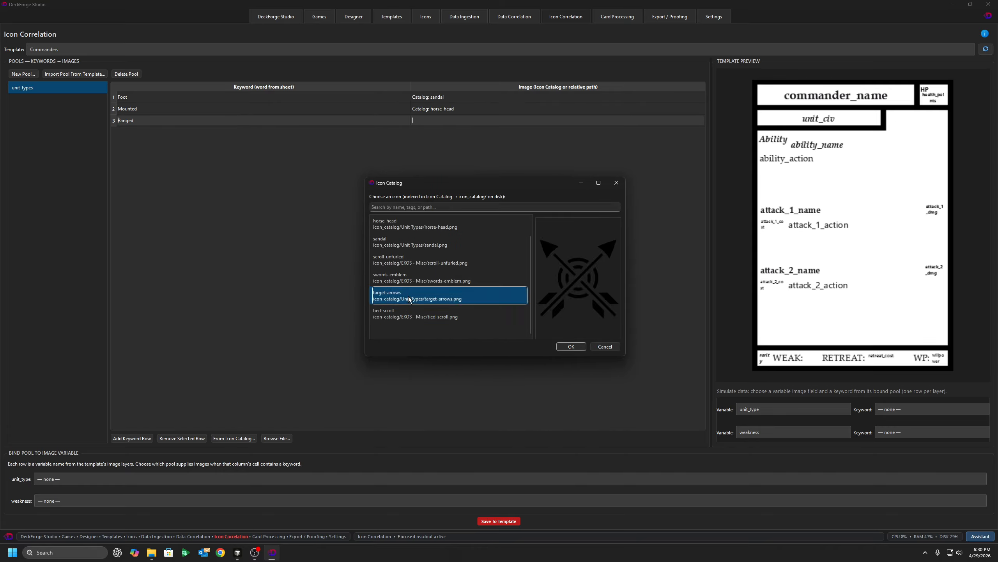
click(566, 345)
Bind the unit_types pool to both the unit_type and weakness image variables
click(71, 482)
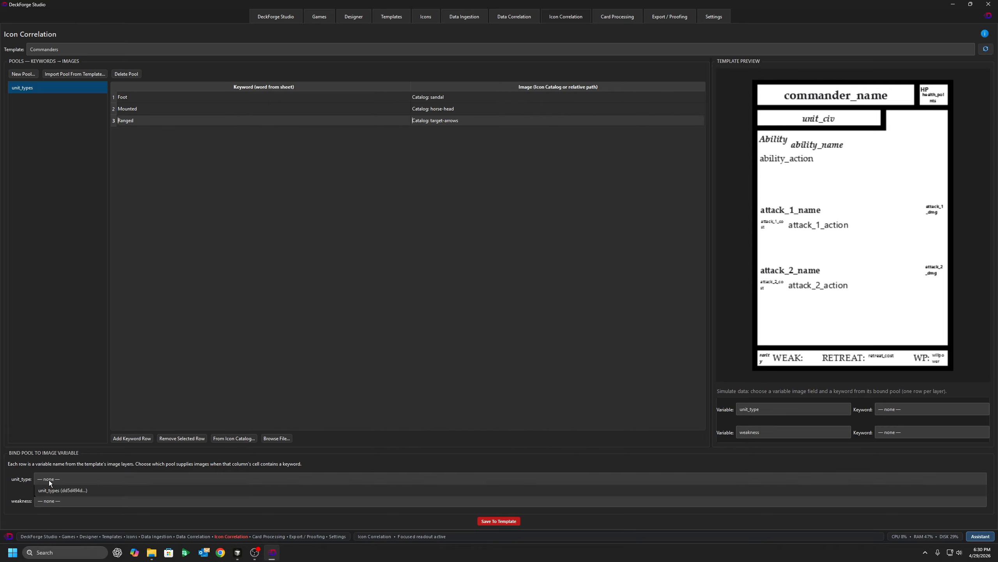
click(78, 503)
click(72, 498)
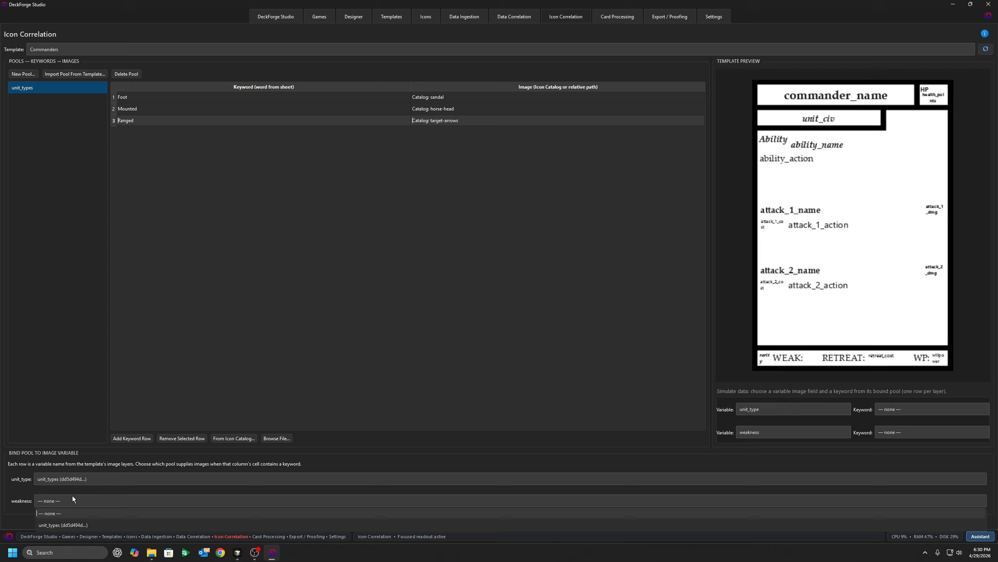
click(81, 525)
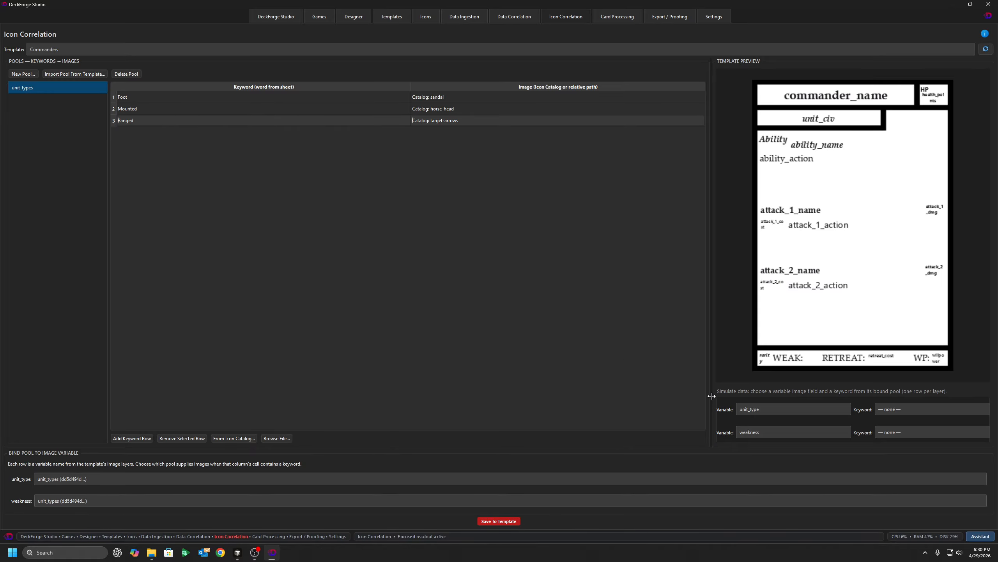
Preview the template with unit_type simulated as foot and weakness as mounted, and save the icon rules to the template
click(904, 411)
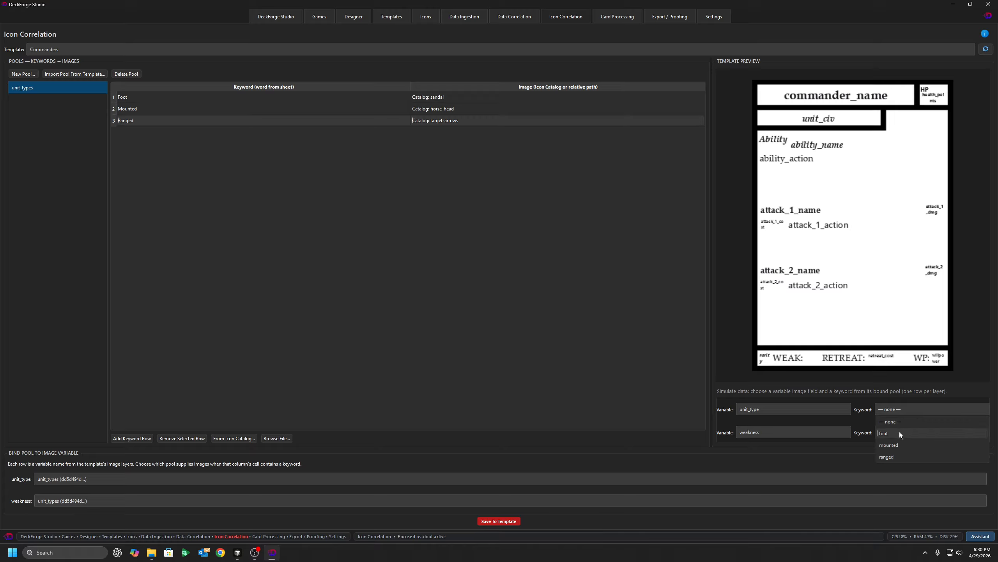
click(899, 431)
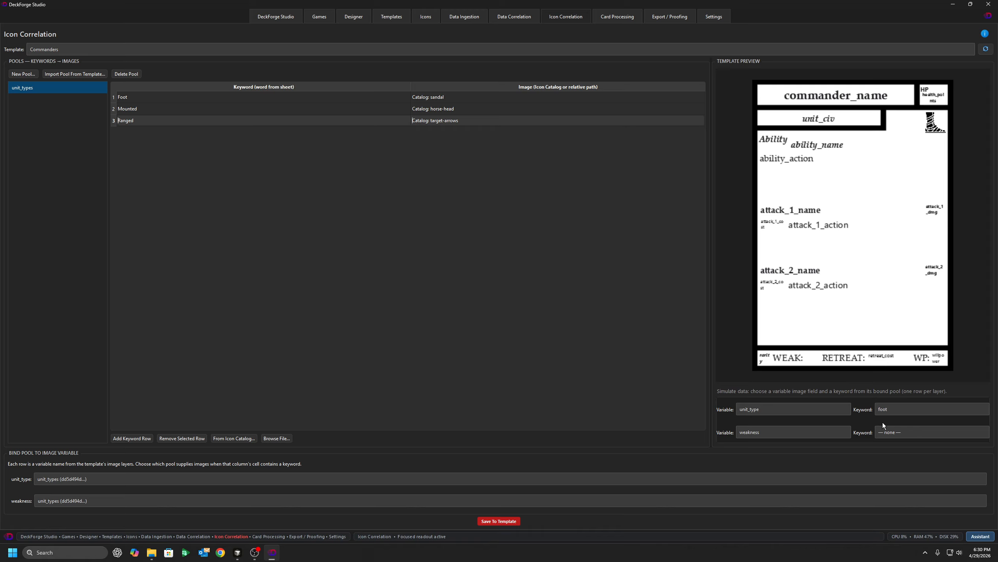
click(885, 432)
click(900, 466)
click(490, 521)
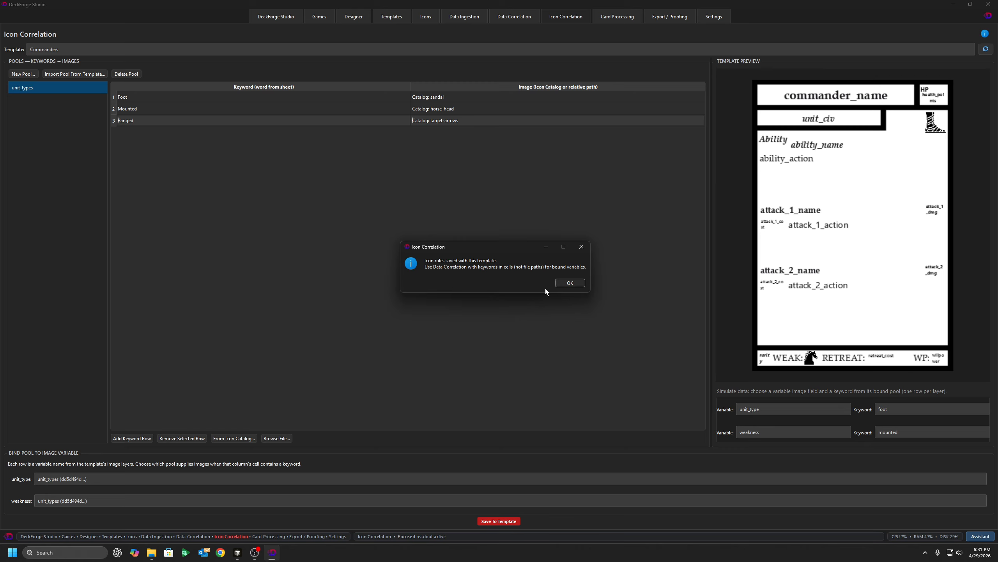
click(561, 284)
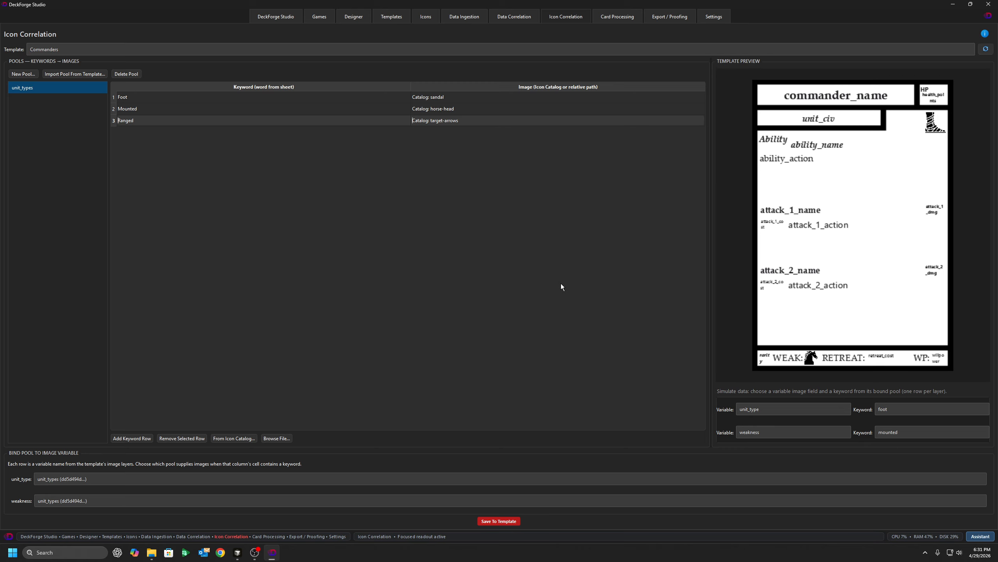
Go to Card Processing and select the EKOS game with its Commanders sub-deck
click(616, 18)
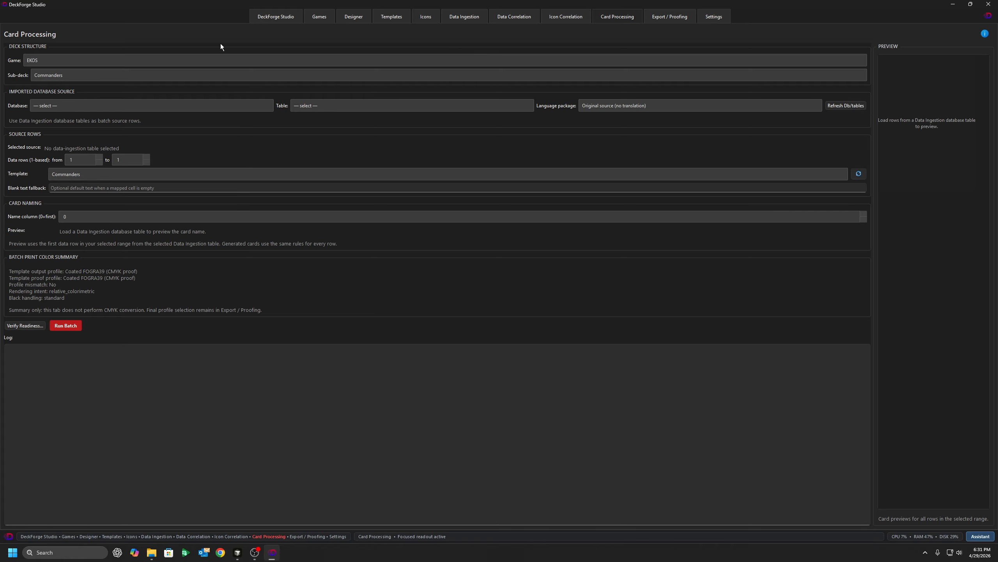
click(66, 61)
click(66, 61)
click(66, 60)
click(59, 62)
click(57, 76)
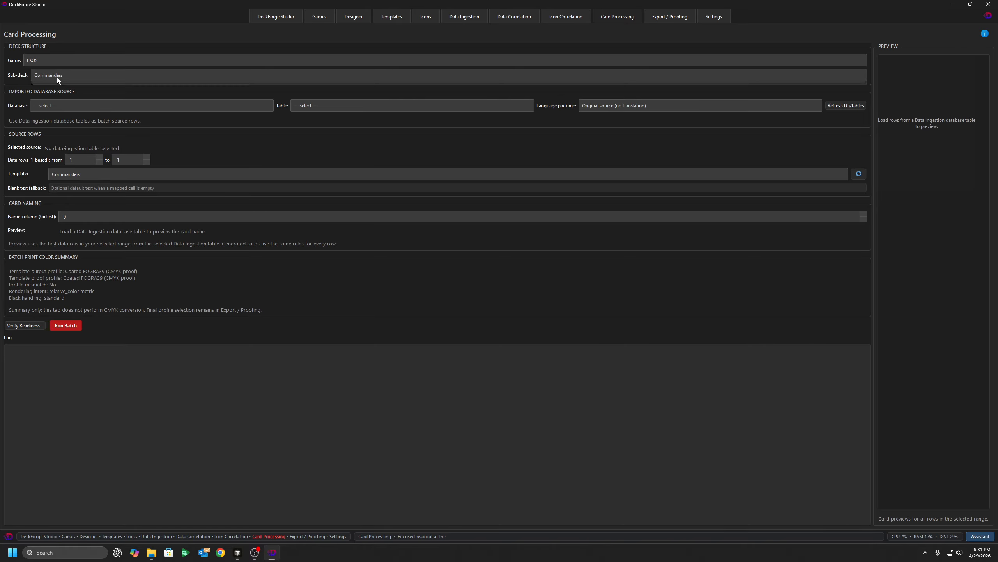
click(53, 90)
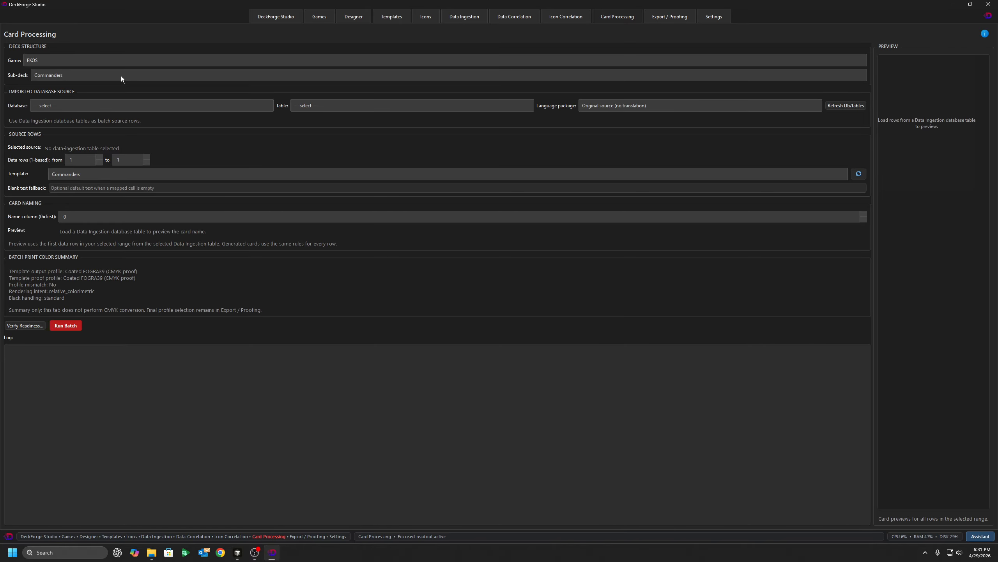
Choose ekos_card_database as the imported database source with commanders as its table
click(140, 106)
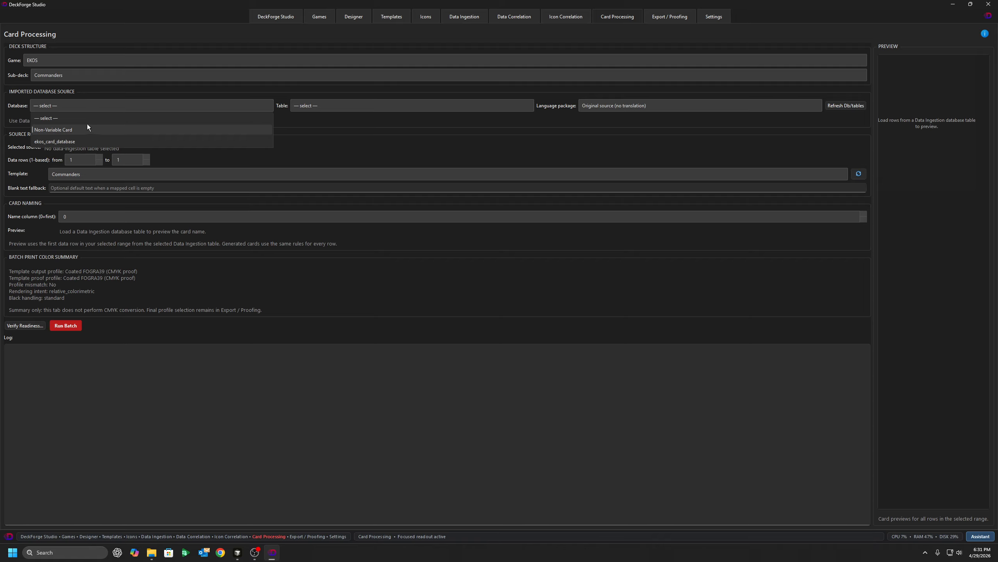
click(75, 141)
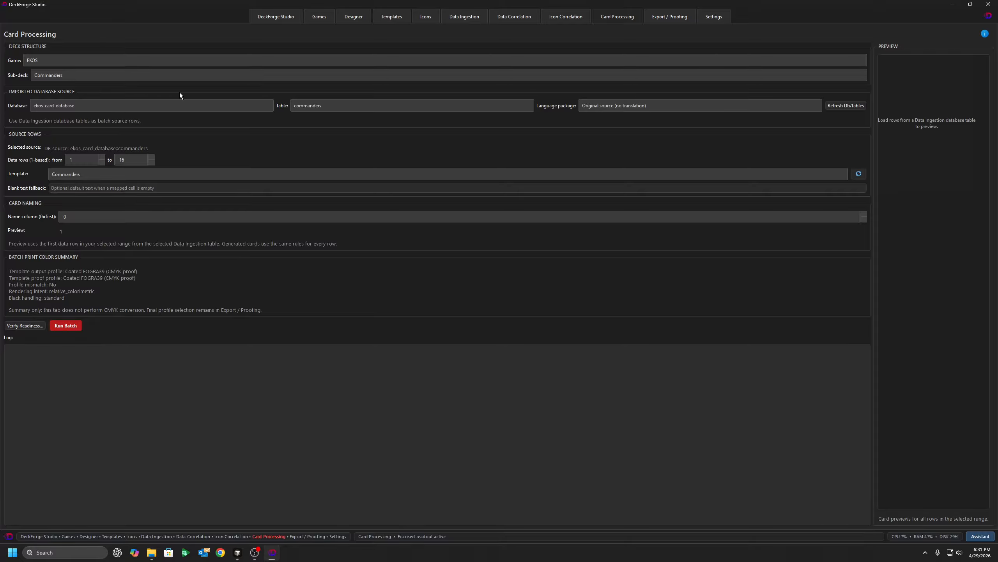
click(377, 104)
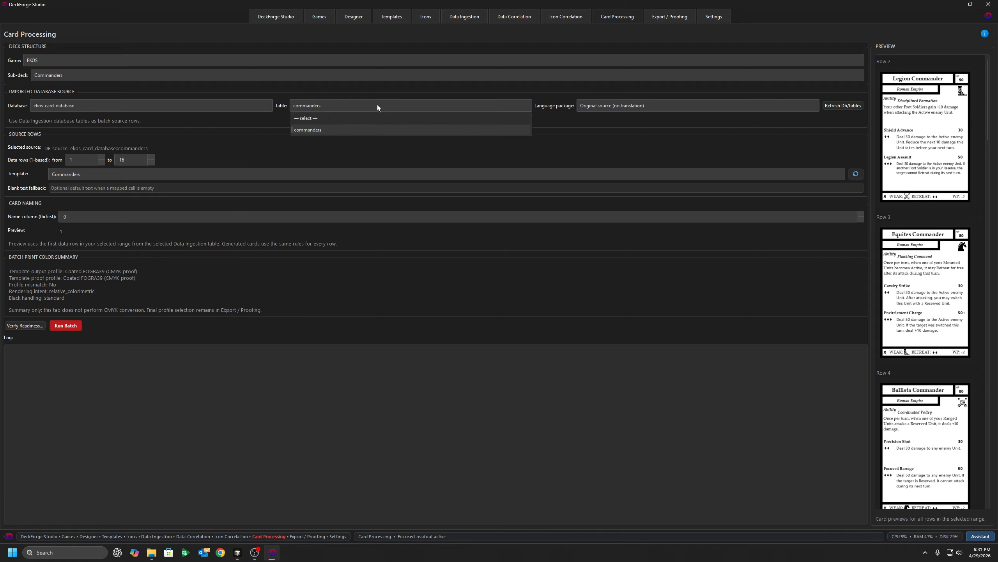
click(392, 102)
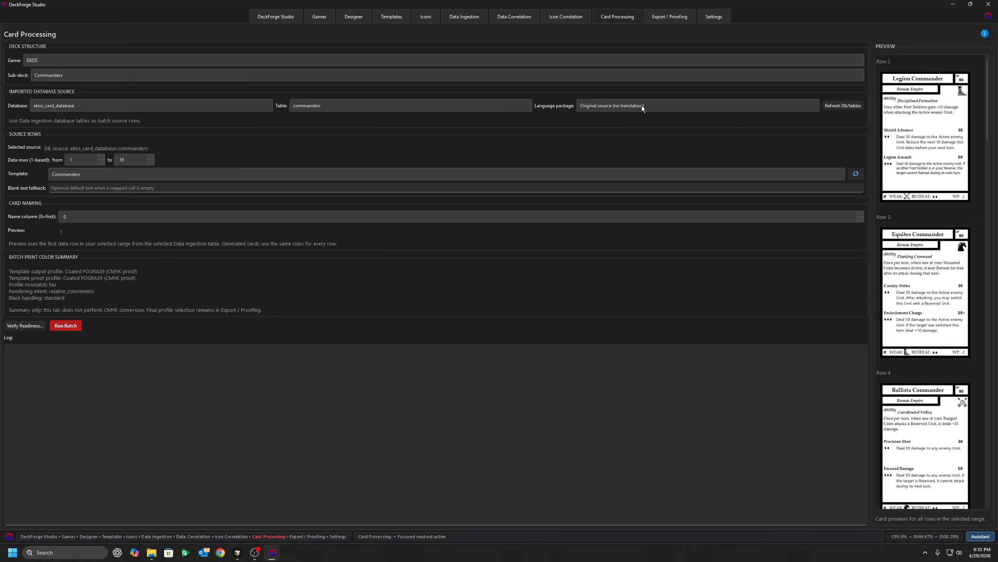
Examine the card previews for all rows in the selected range, including the icons and any unfilled cards
scroll(943, 140, down, 7)
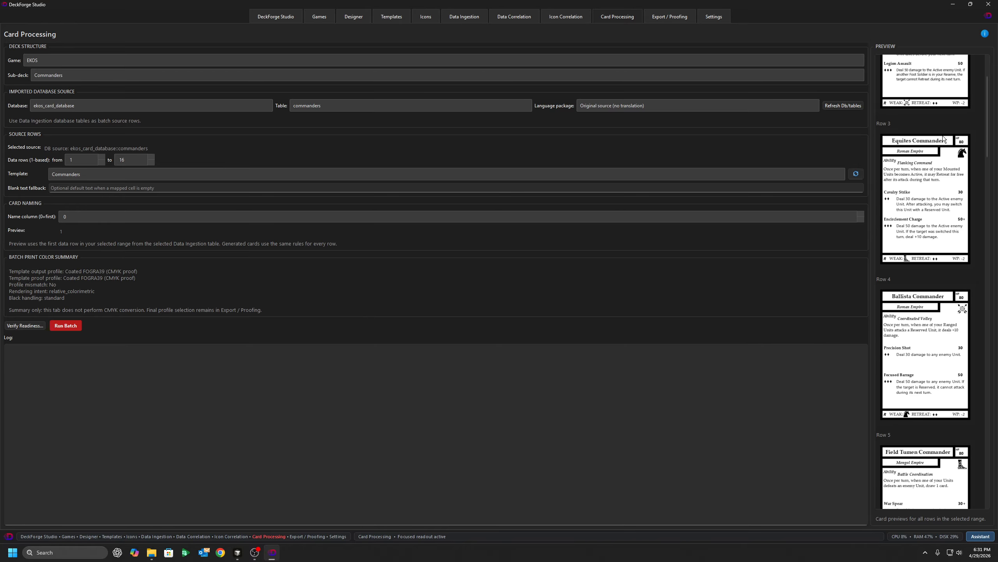
scroll(944, 140, down, 8)
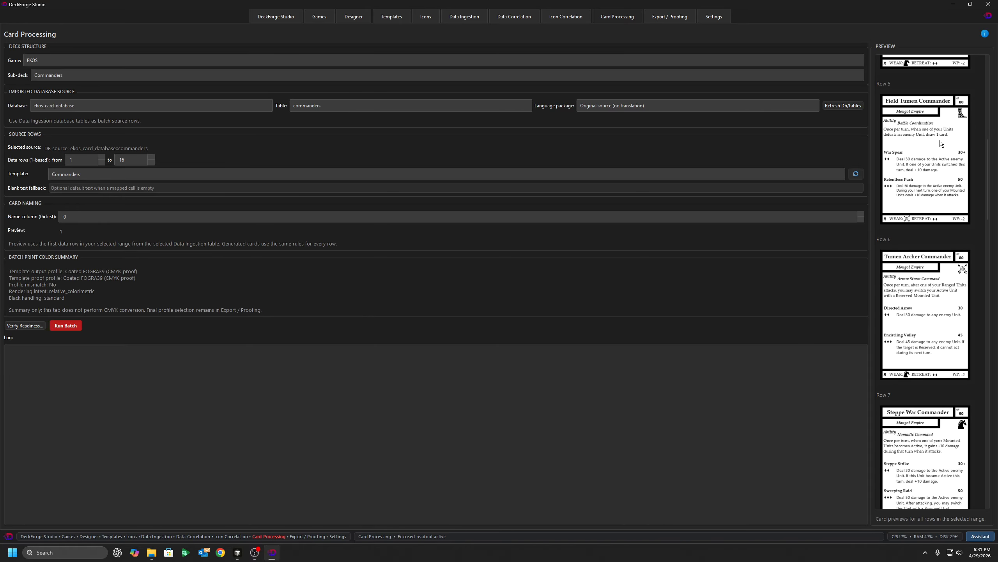
scroll(940, 157, down, 15)
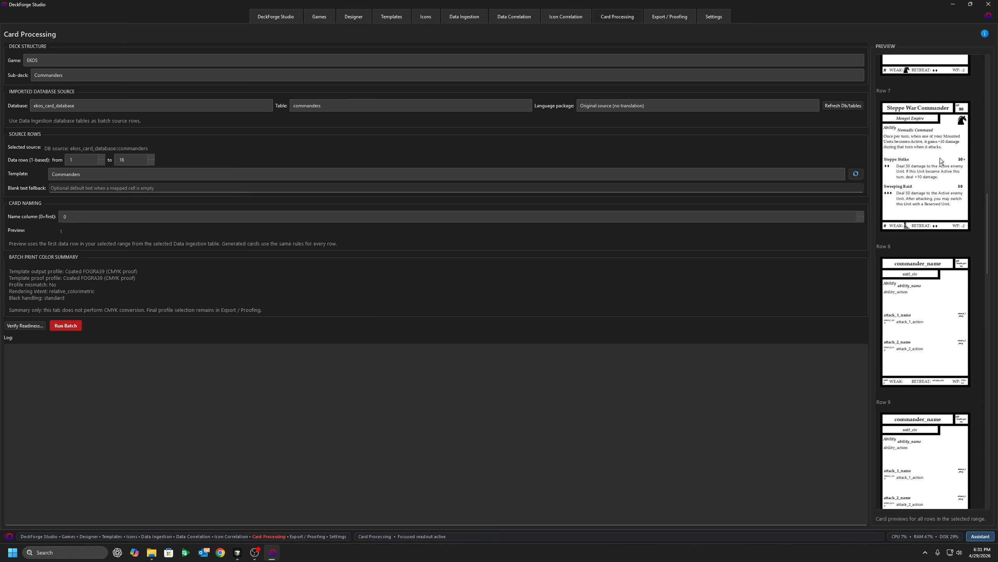
scroll(943, 170, down, 20)
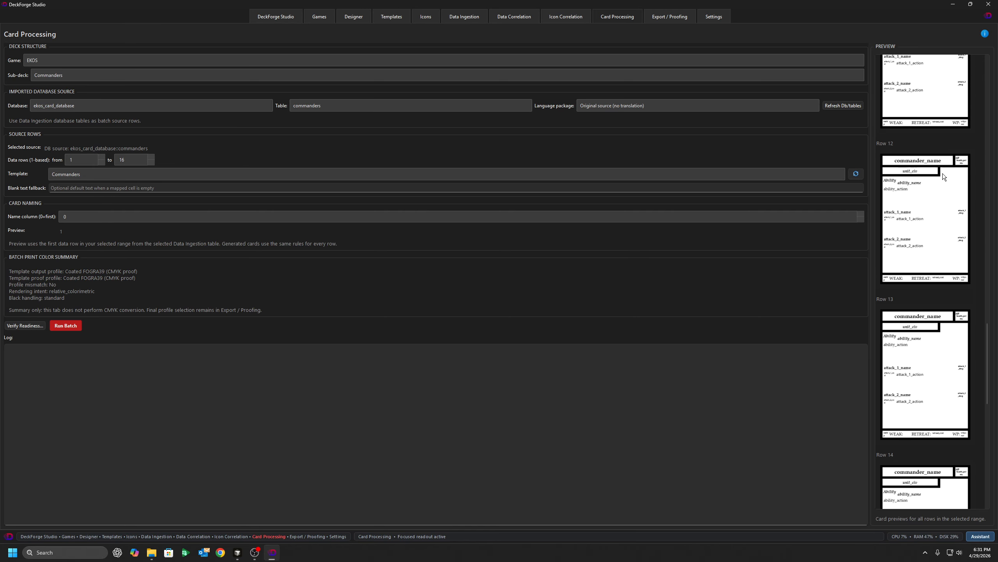
scroll(940, 202, up, 20)
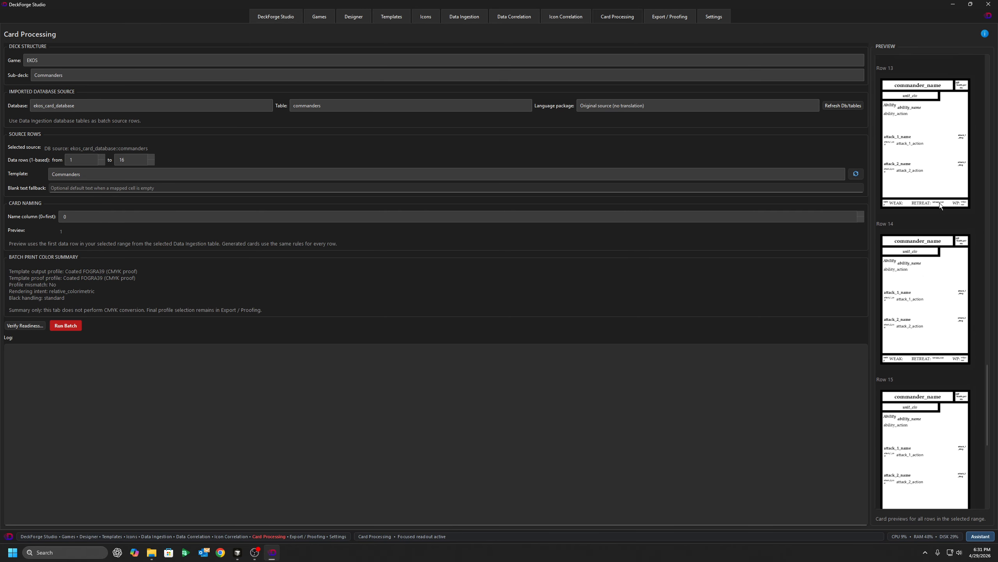
scroll(936, 205, down, 6)
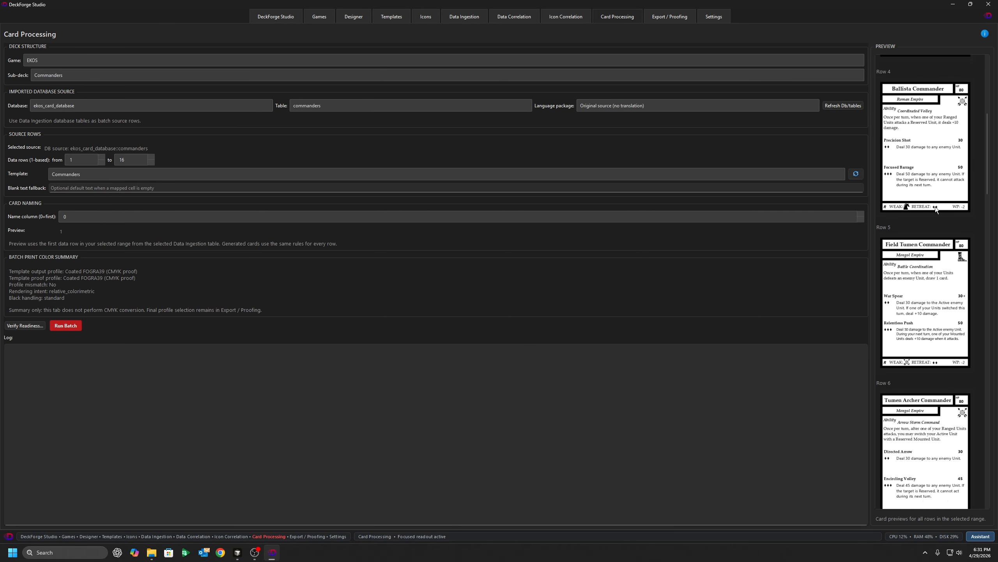
scroll(939, 222, up, 20)
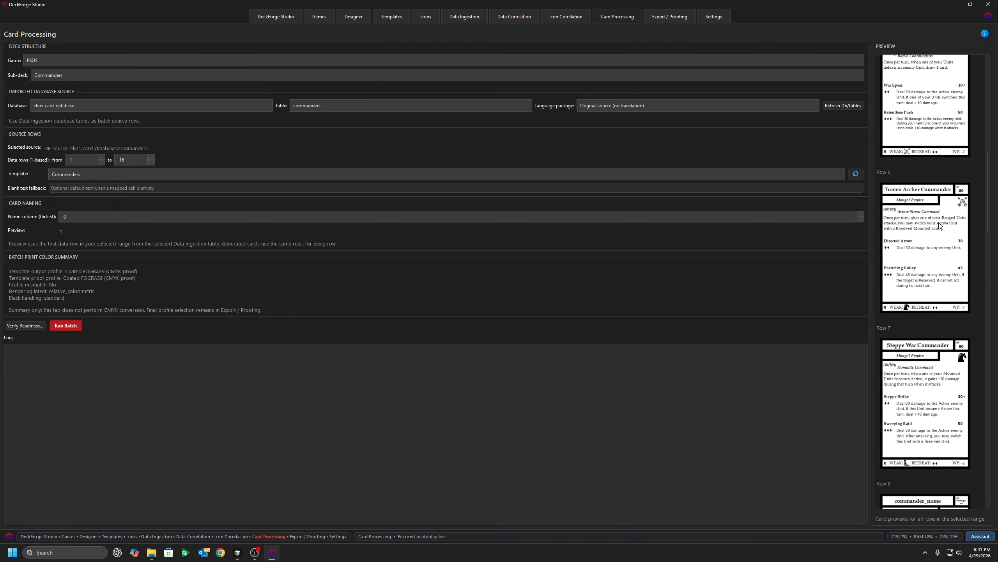
scroll(937, 224, down, 15)
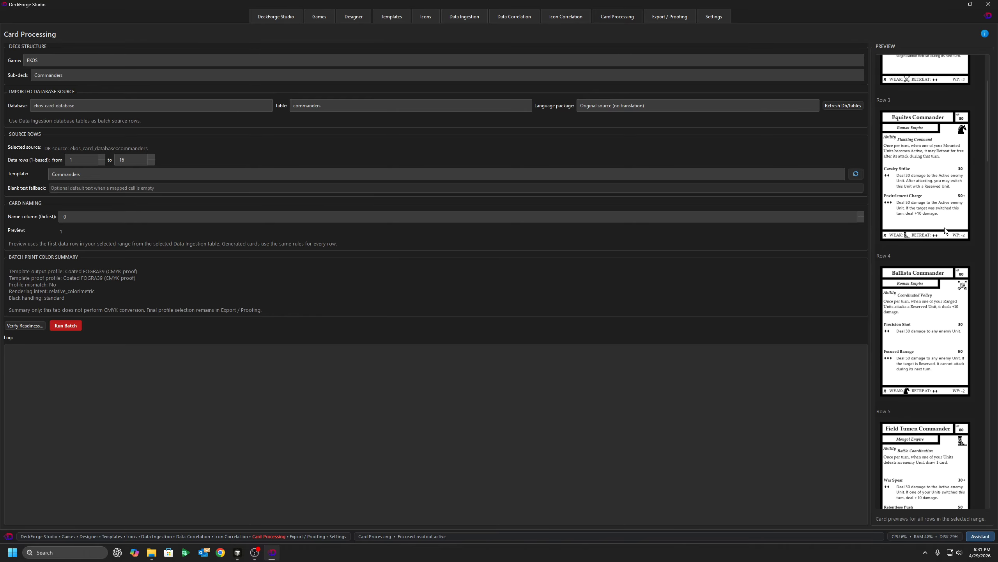
scroll(943, 232, up, 3)
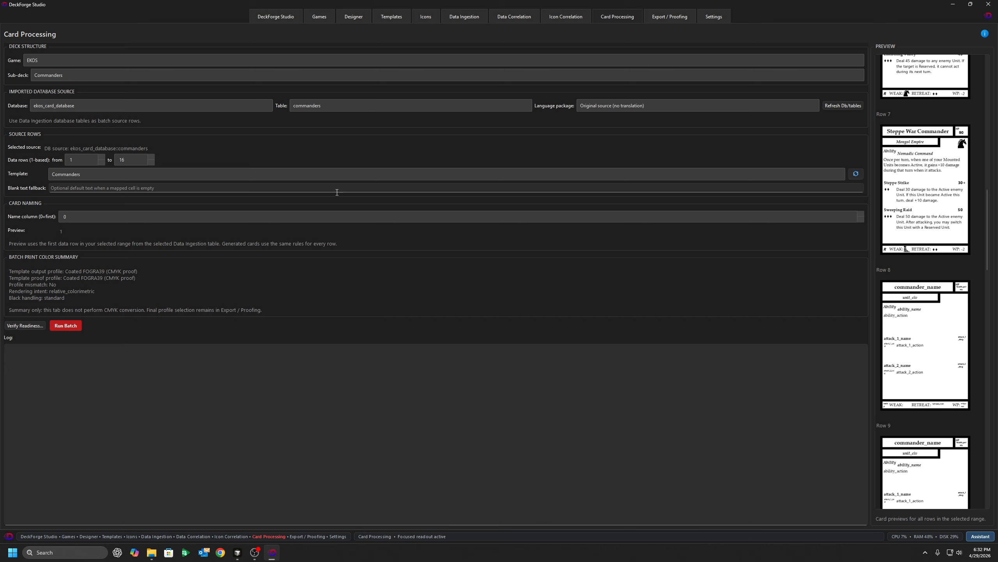
Set the end of the data row range to 8 and check the Commanders template and card previews
drag(135, 158, 98, 154)
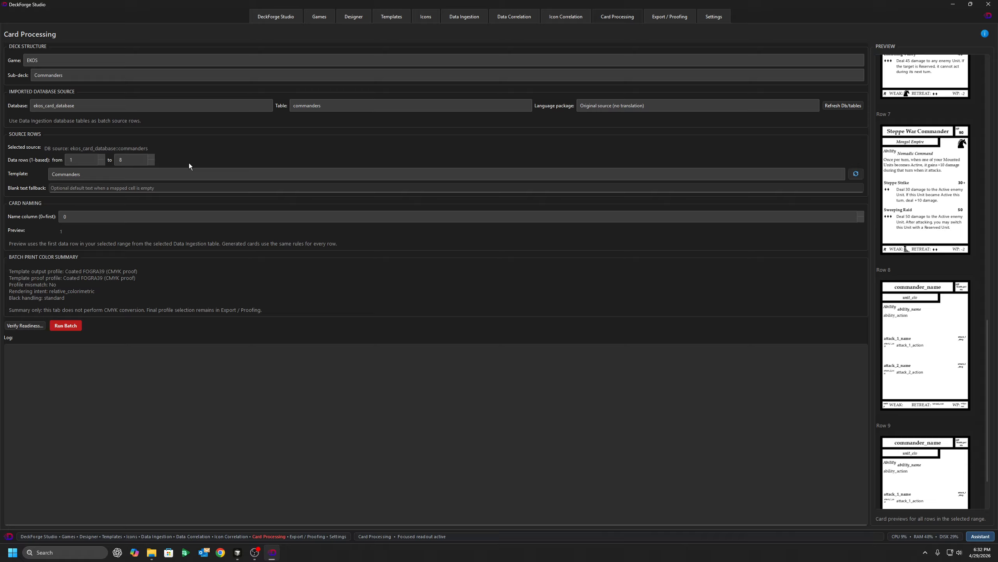
click(197, 174)
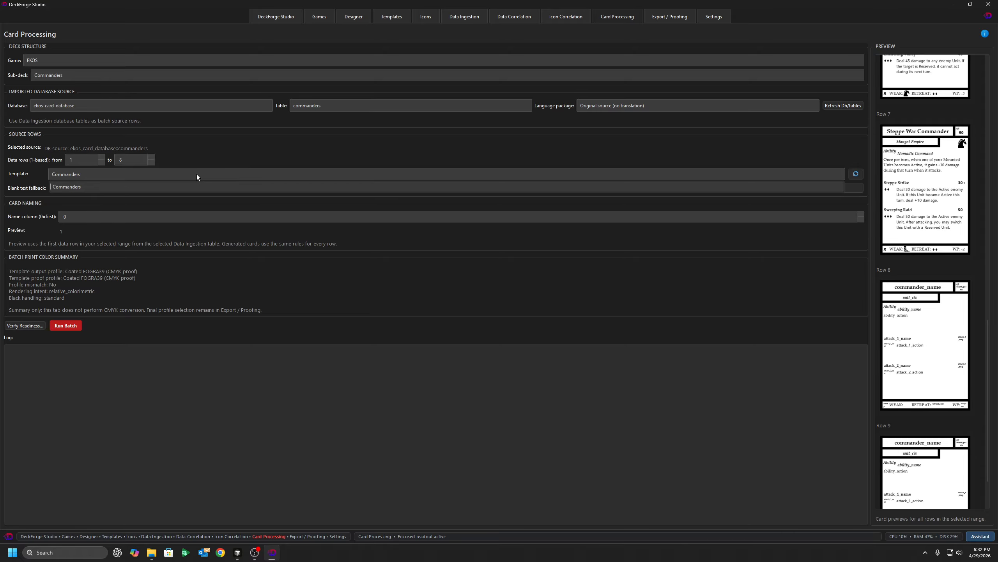
click(196, 174)
scroll(958, 272, up, 4)
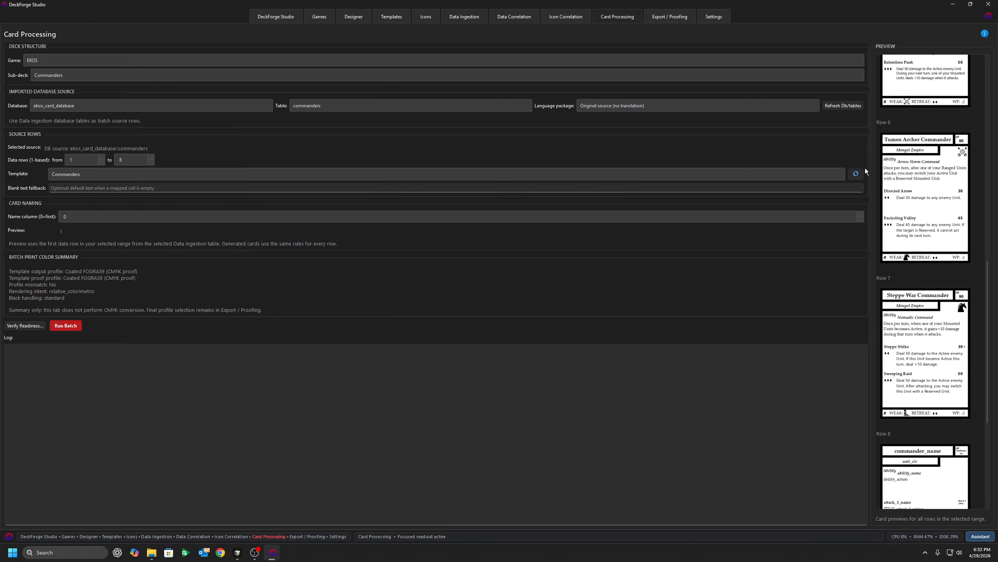
scroll(924, 199, up, 5)
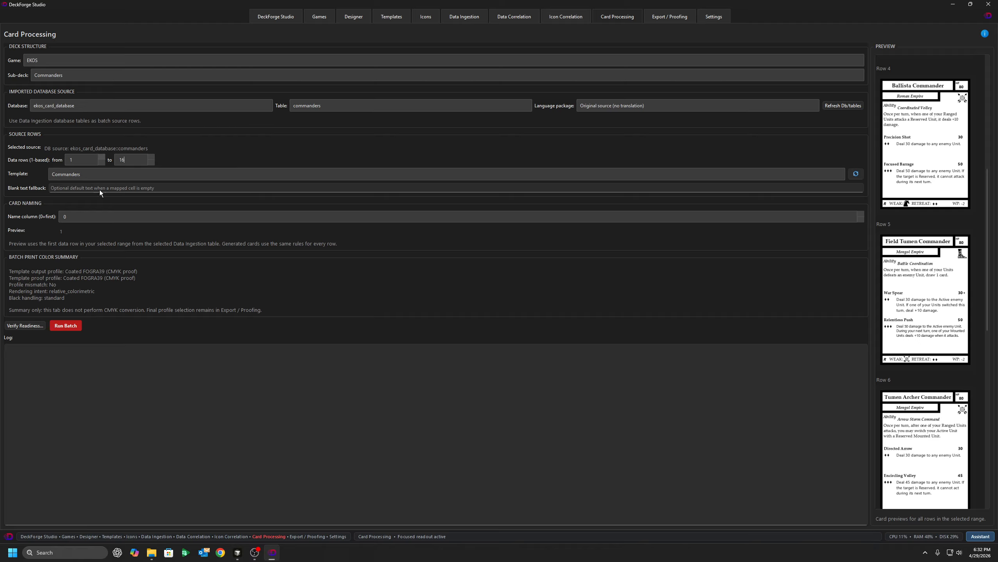
Set the name column for the generated cards to 2 and check the preview of the first rows
click(103, 215)
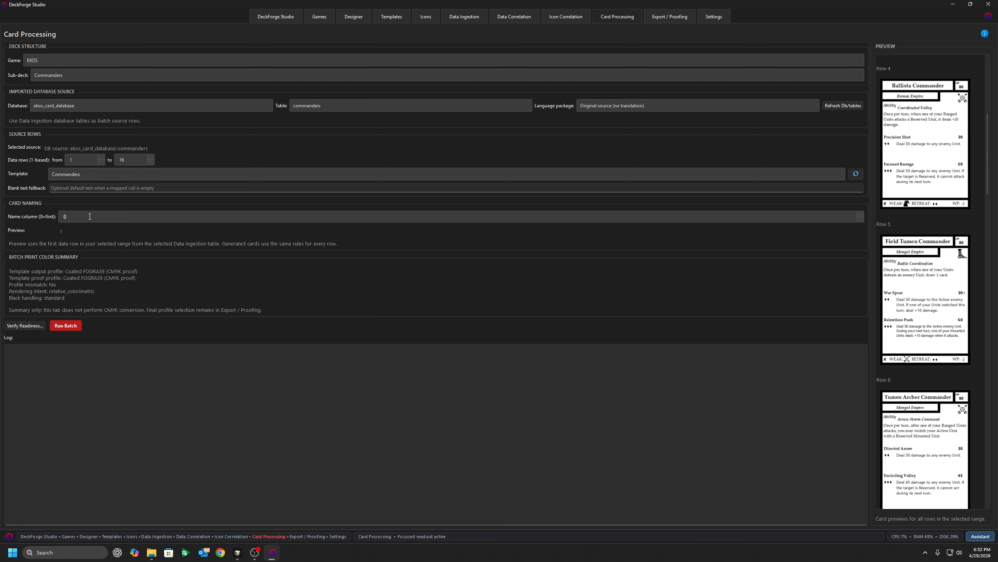
scroll(90, 217, up, 1)
scroll(961, 174, up, 4)
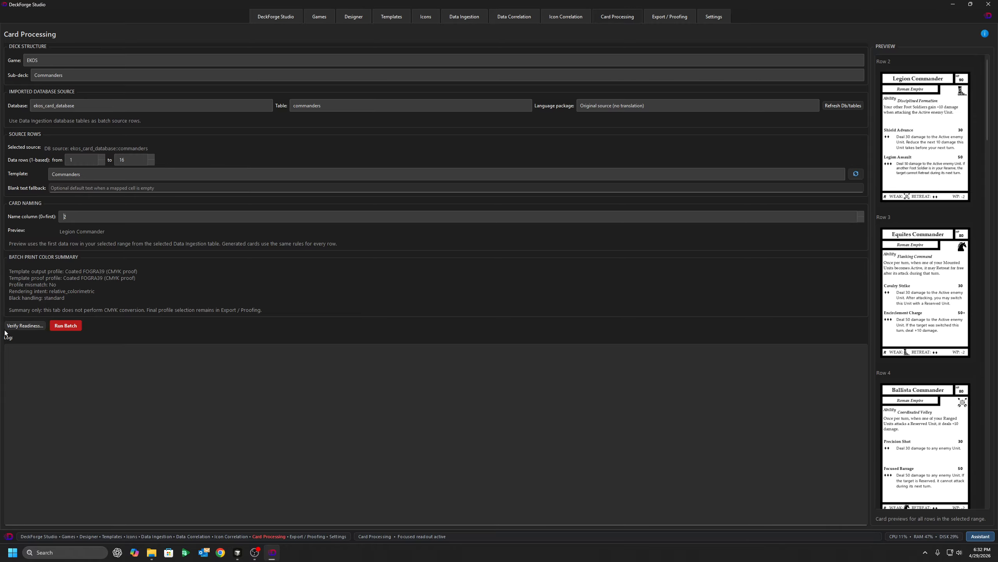
Verify the batch readiness and read through the preflight checks
click(19, 327)
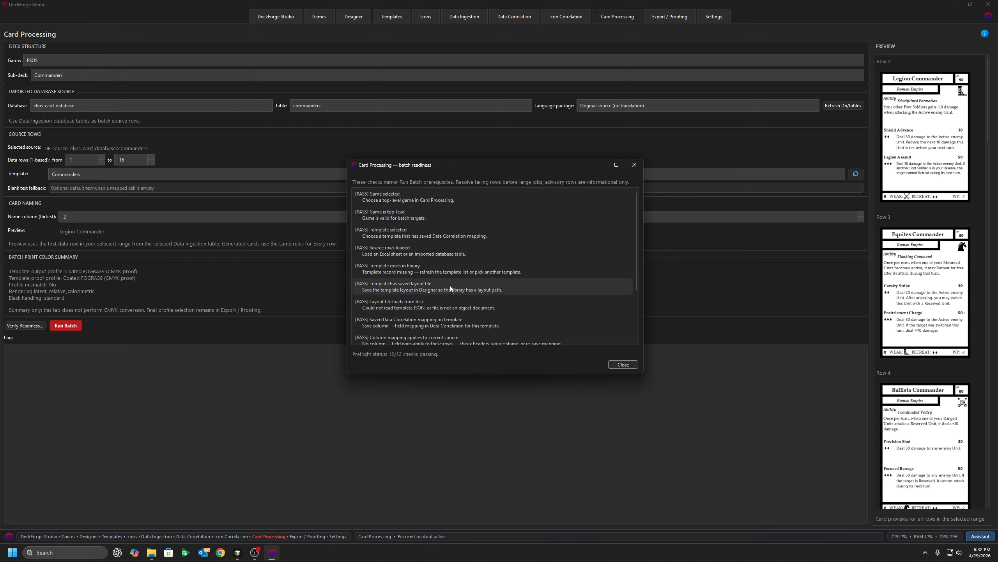
scroll(450, 285, down, 2)
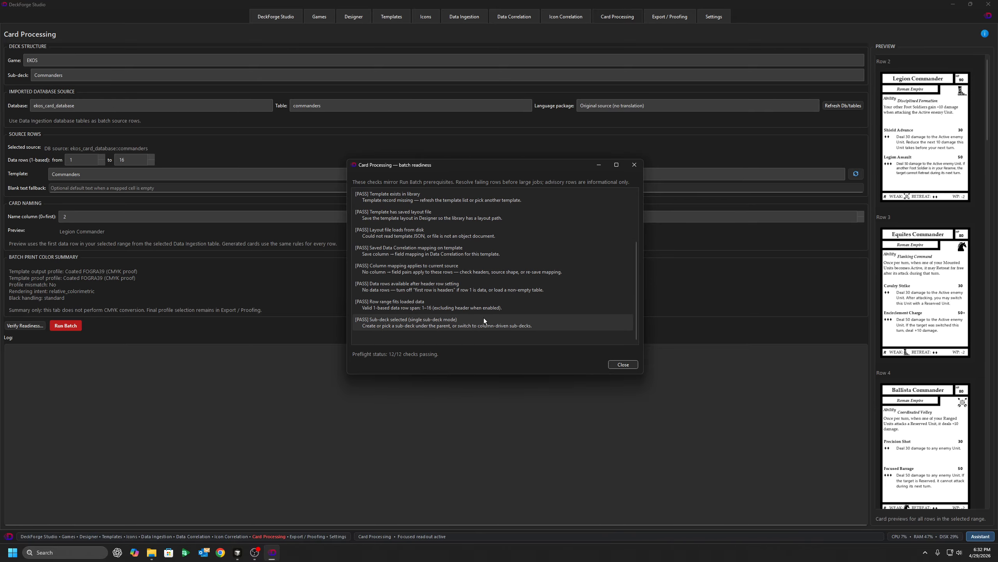
click(633, 366)
Run the batch for the Commanders template and review the card creation log
click(66, 328)
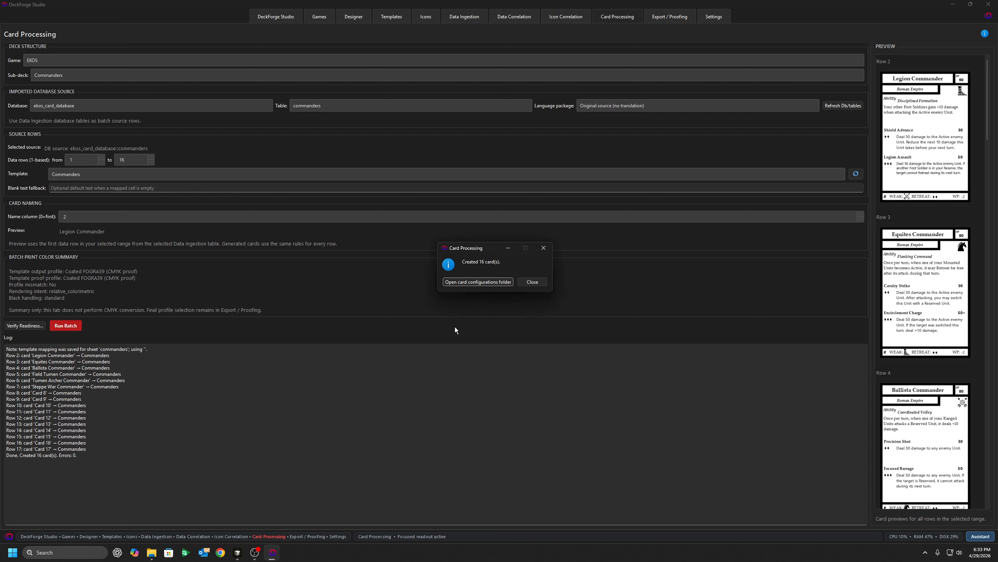
click(533, 282)
drag(36, 404, 88, 412)
click(134, 438)
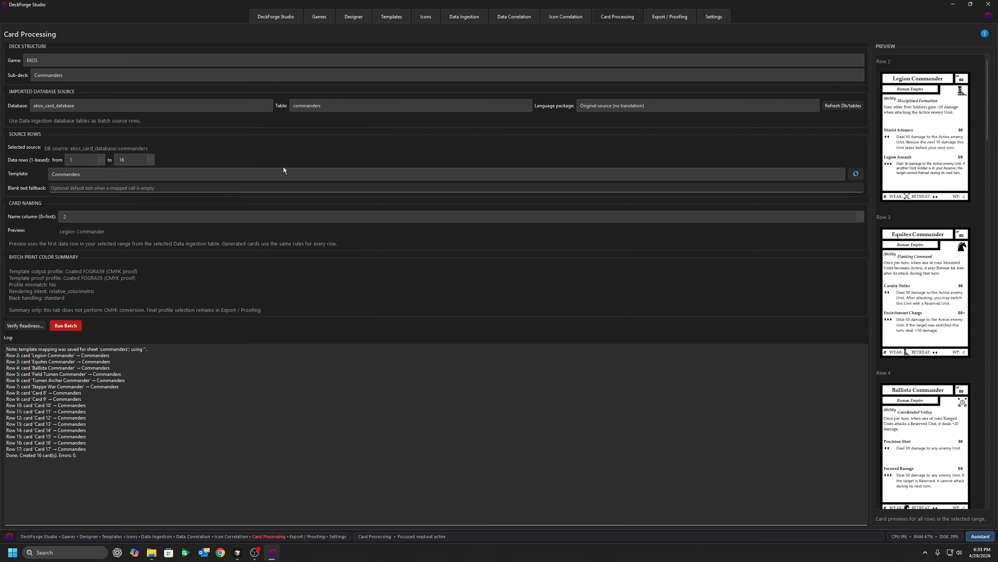
Go to Games and check the Commanders sub-deck's named cards from Equites Commander through Steppe War Commander
click(325, 16)
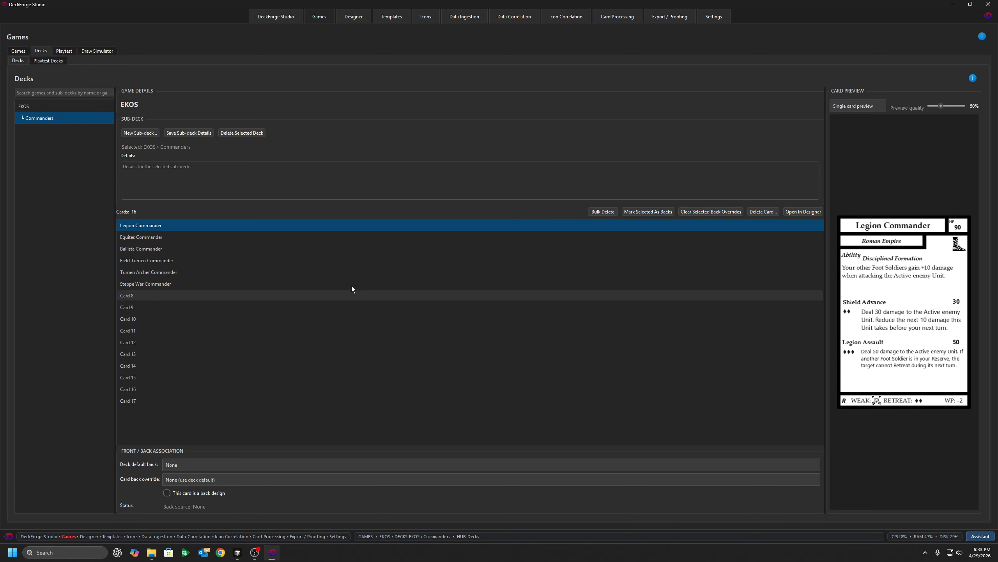
click(145, 236)
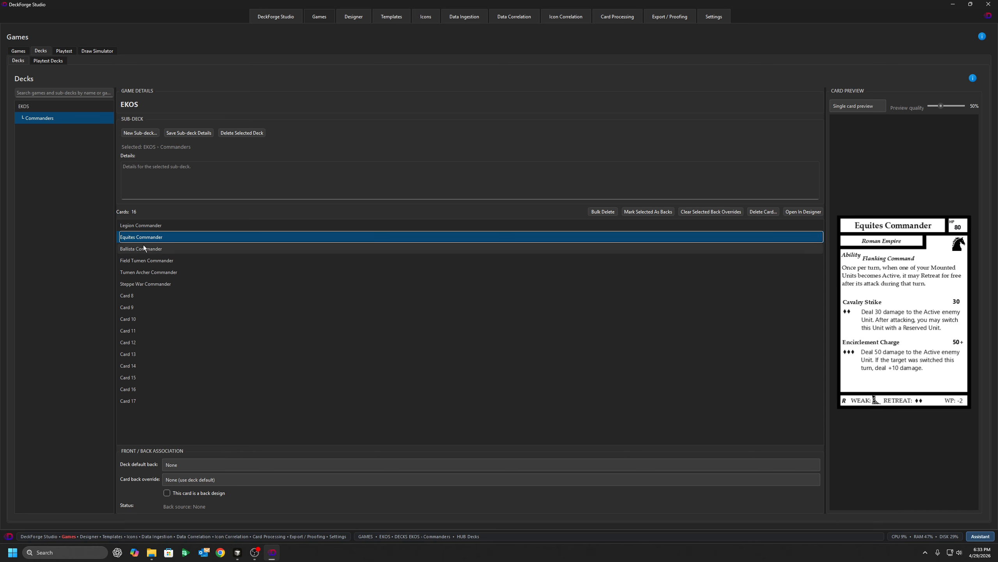
click(143, 250)
click(142, 261)
click(146, 271)
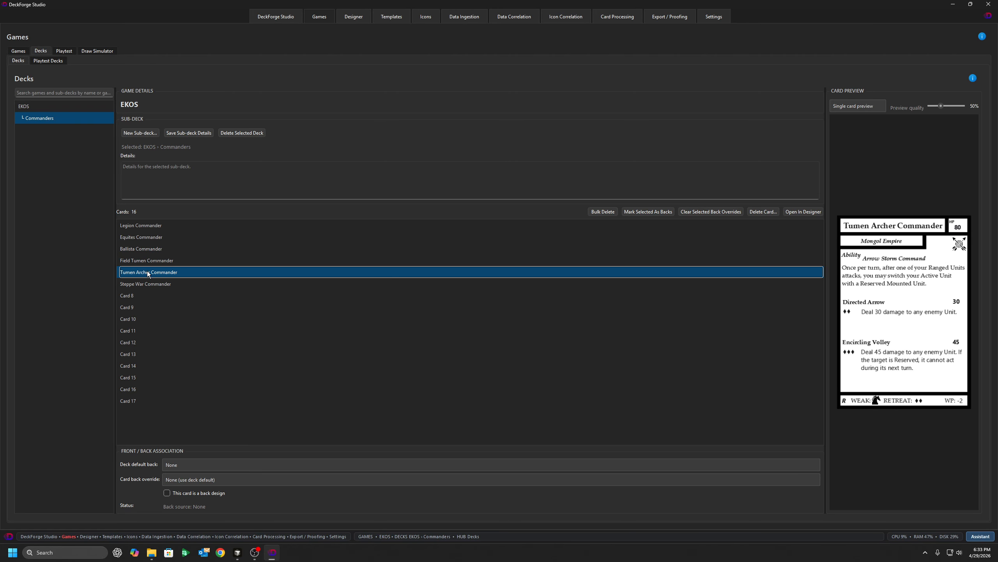
click(149, 283)
Inspect the previews of the generically named cards between Card 8 and Card 17
click(135, 302)
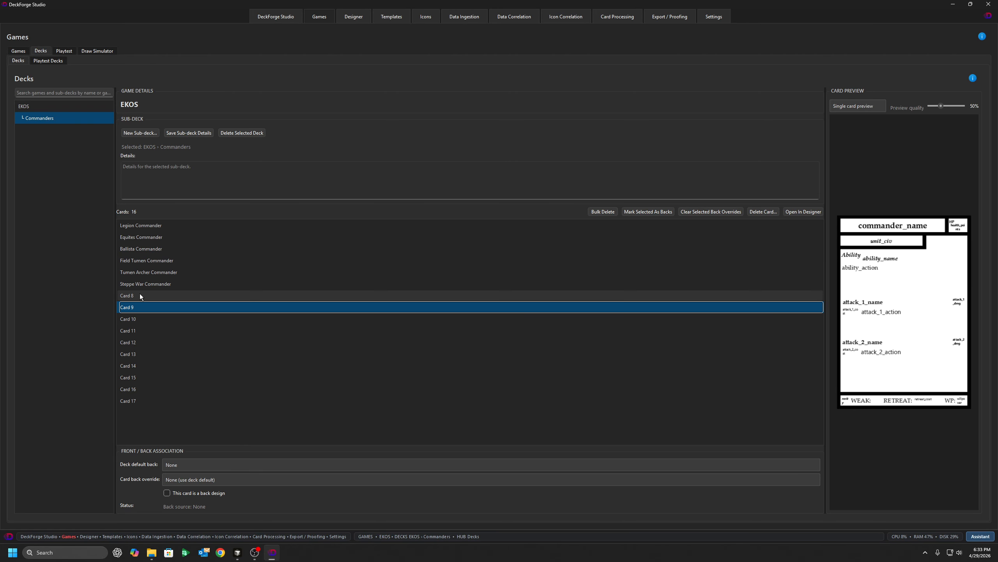
click(140, 295)
click(135, 318)
click(135, 377)
click(134, 402)
drag(134, 377, 131, 296)
click(132, 296)
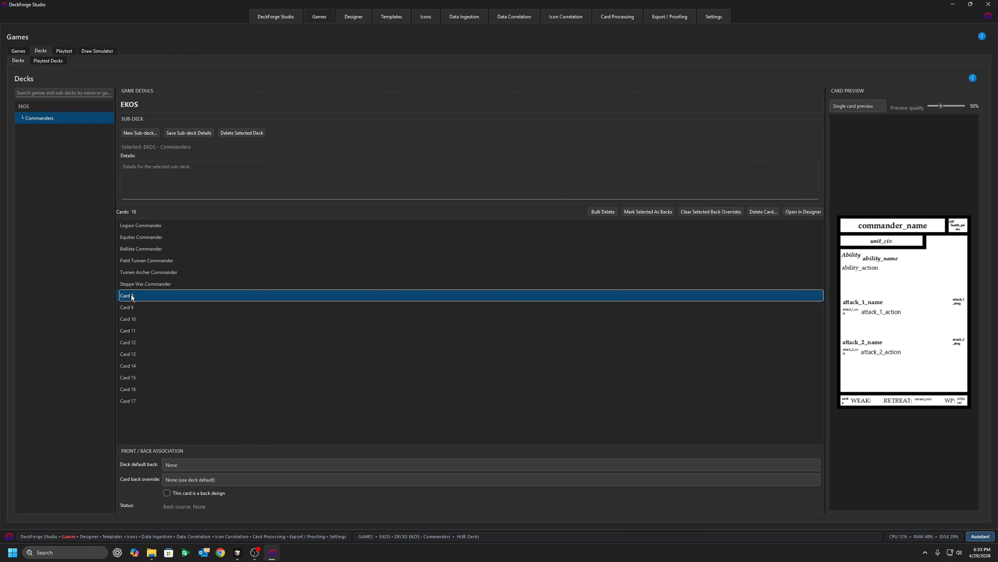
click(141, 329)
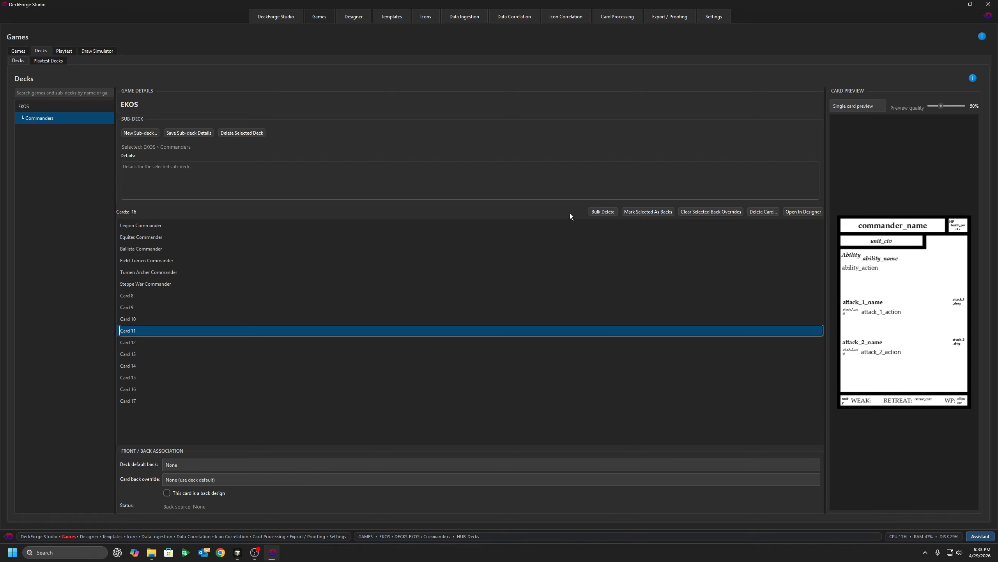
Bulk-delete Card 8 through Card 16 from the Commanders sub-deck, and delete Card 17 as well
click(604, 212)
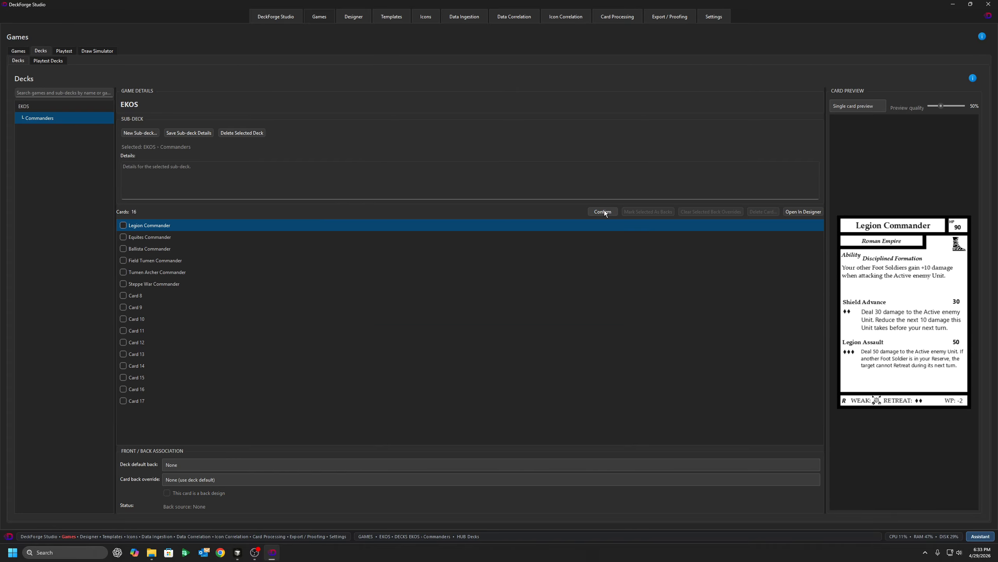
click(123, 296)
click(123, 307)
click(126, 318)
click(122, 342)
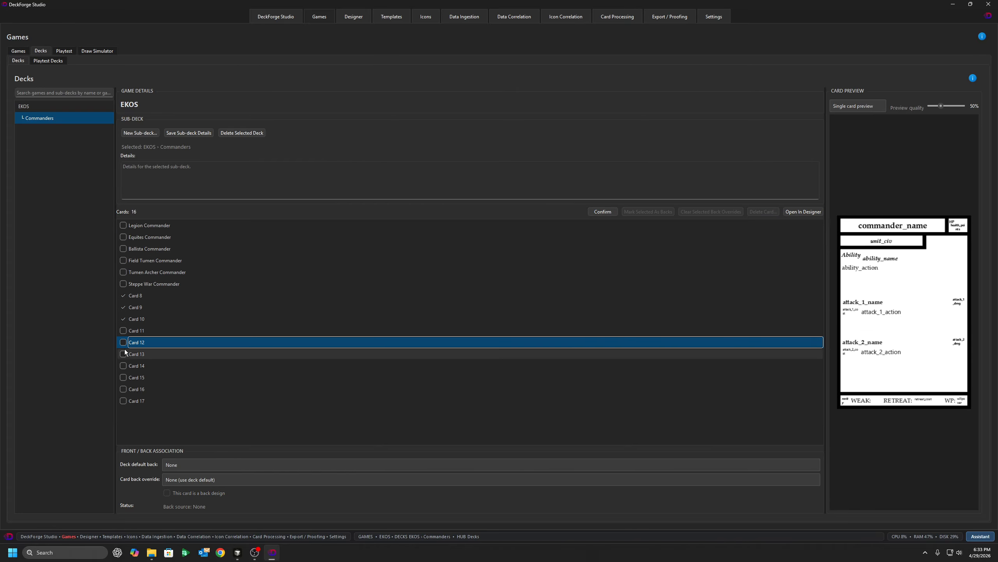
click(123, 331)
click(123, 354)
click(123, 365)
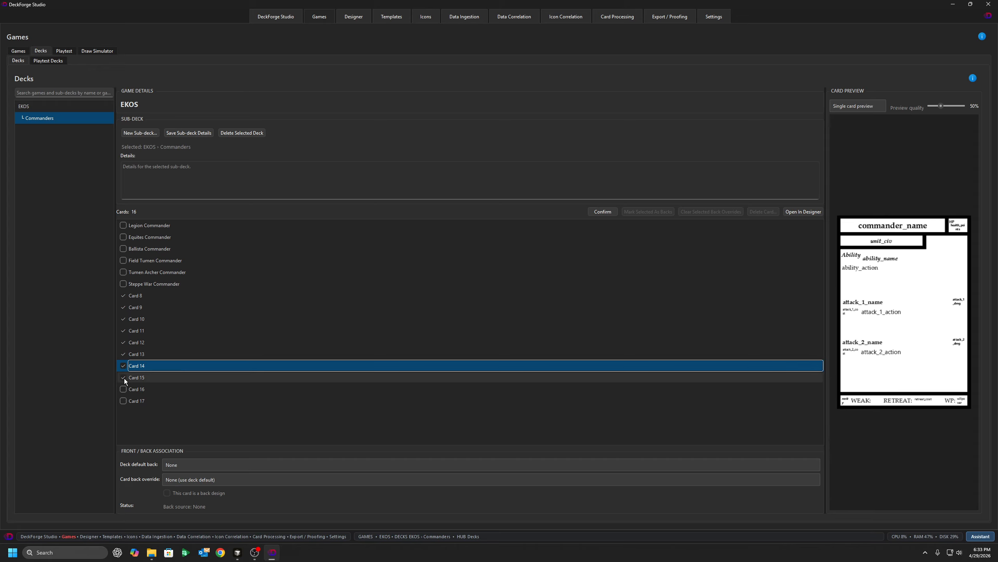
click(123, 377)
click(123, 388)
click(611, 215)
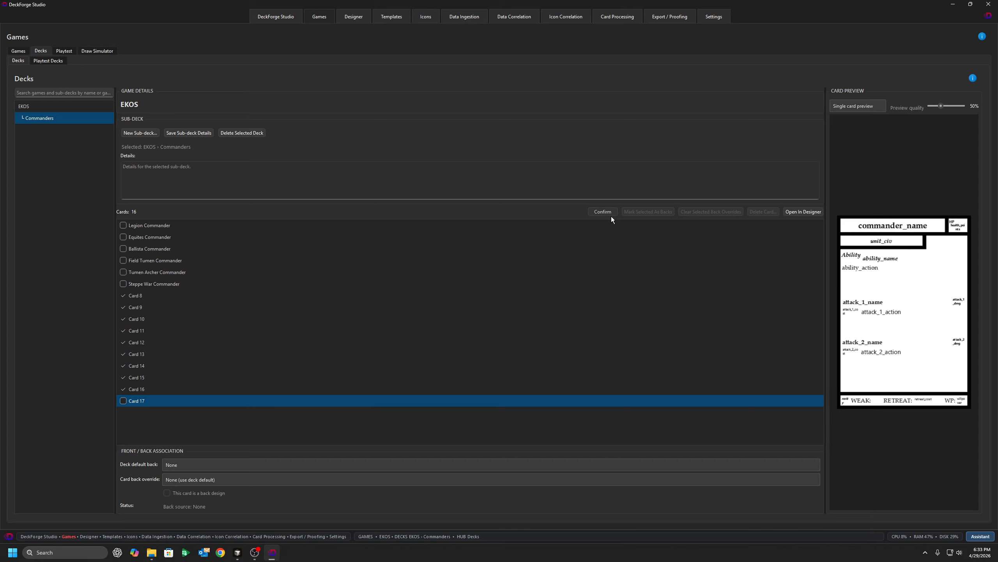
click(495, 280)
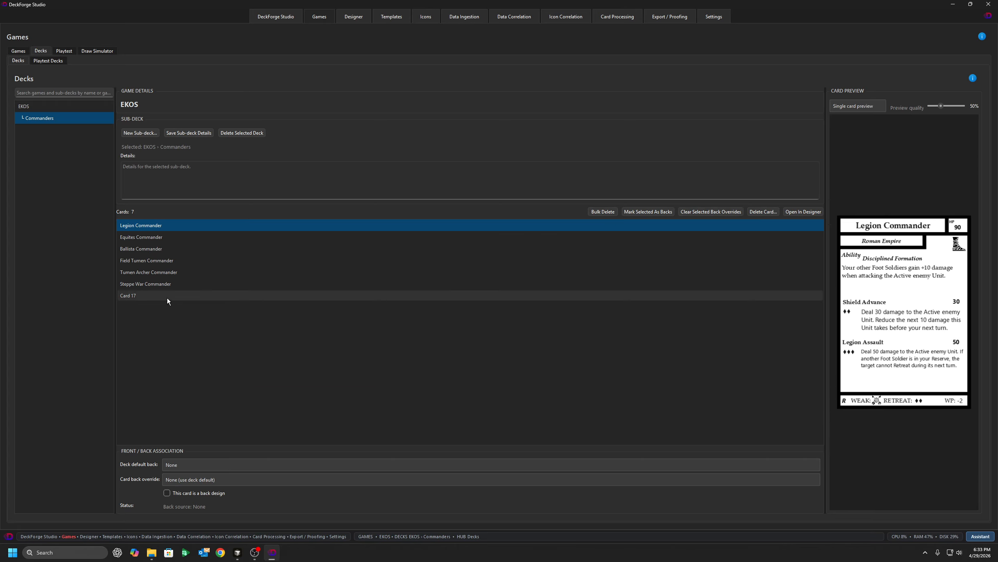
click(122, 295)
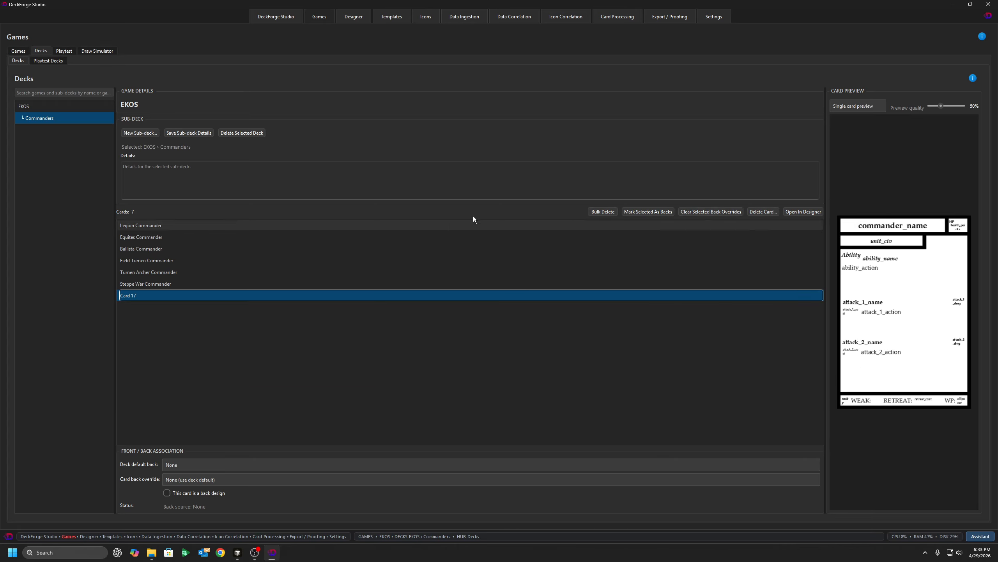
click(762, 213)
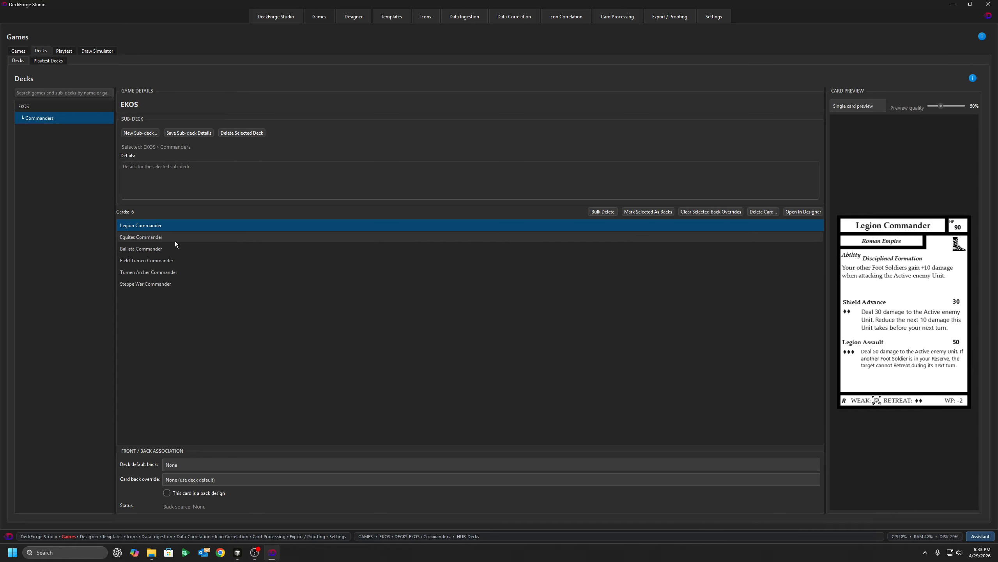
Examine the previews of the remaining commander cards from Legion Commander to Steppe War Commander and back
key(Down)
key(Down)
key(Down)
key(Down)
key(Down)
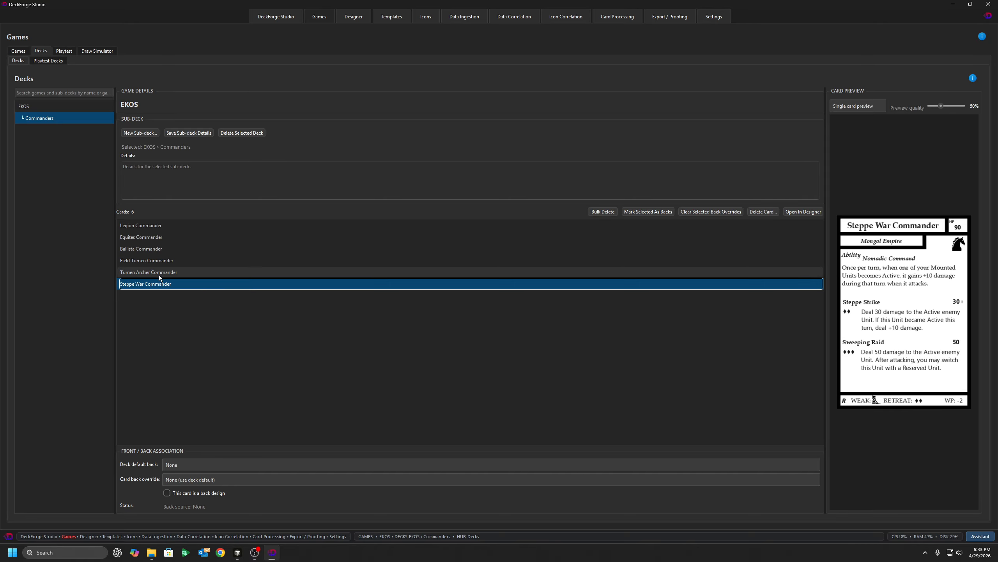
key(Up)
key(Up)
key(Up)
key(Up)
key(Up)
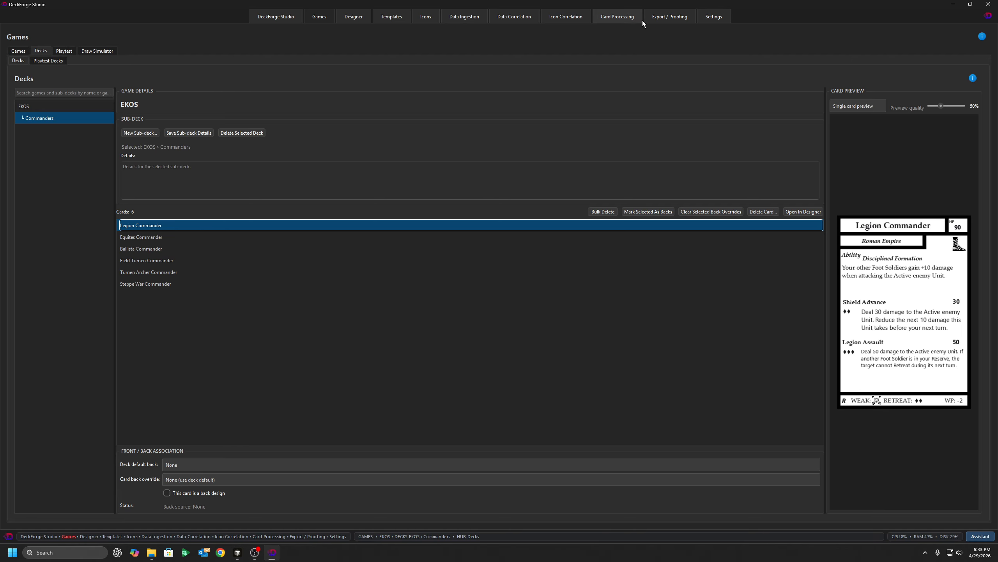
Go to Export / Proofing and select Commanders as the deck for the EKOS game
click(672, 19)
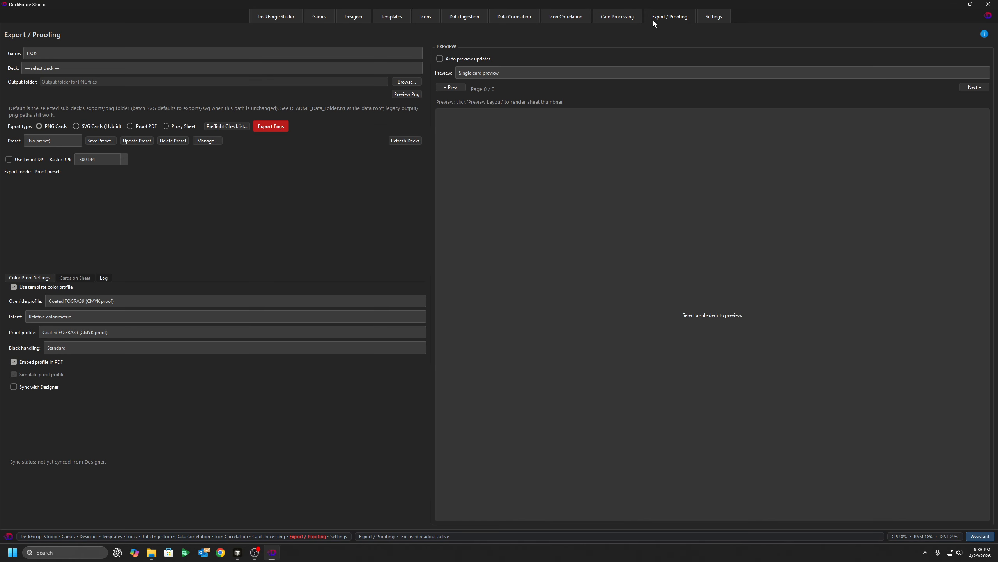
click(76, 69)
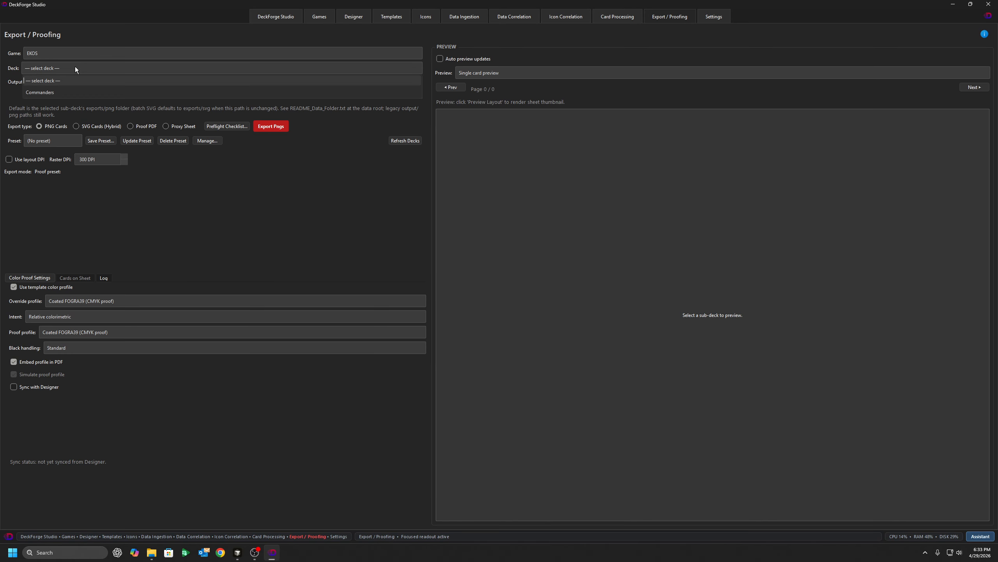
click(56, 92)
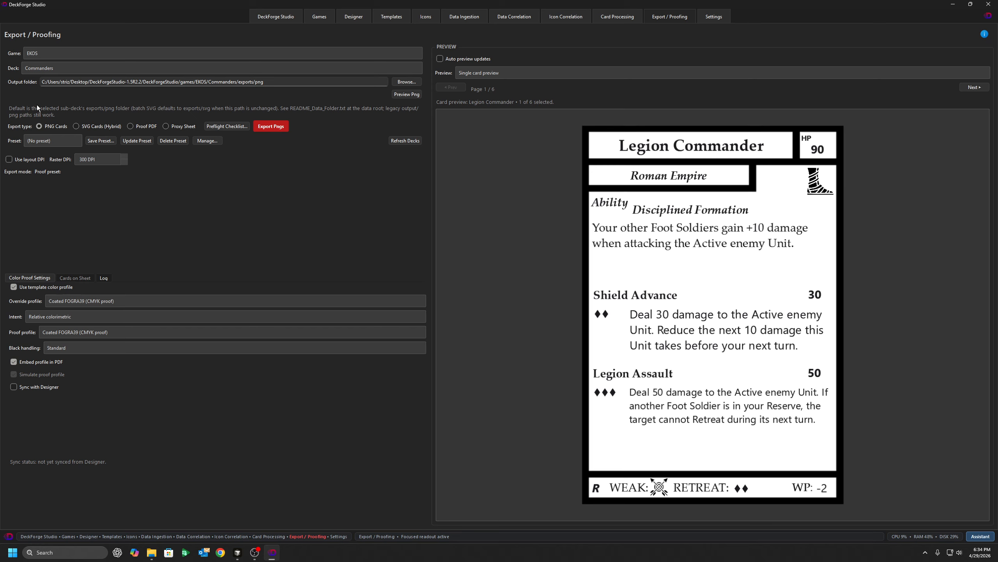
Set the export type to Proxy Sheet with the Proxy (Trim-only) layout mode and apply its recommended defaults
click(166, 126)
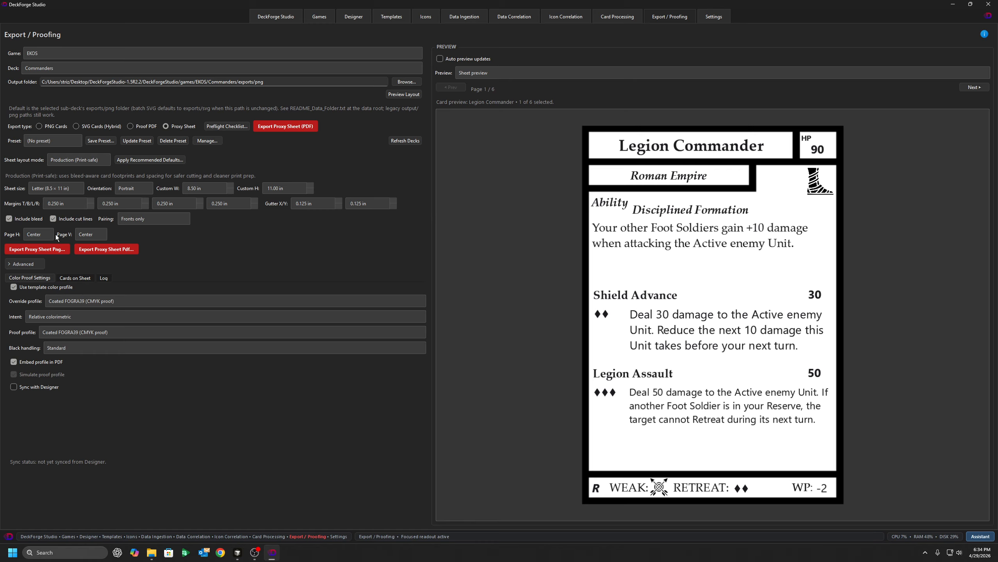
click(97, 160)
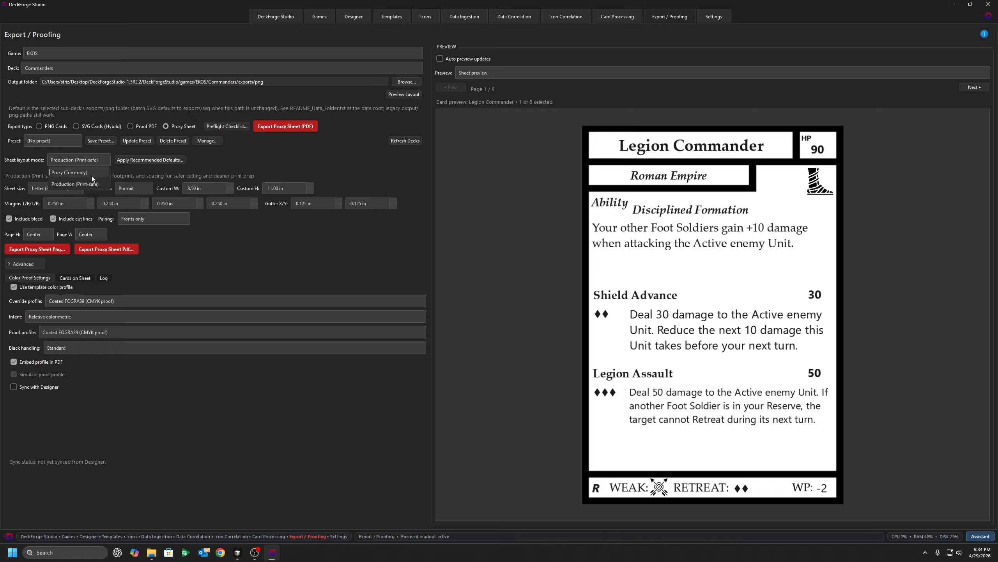
click(90, 173)
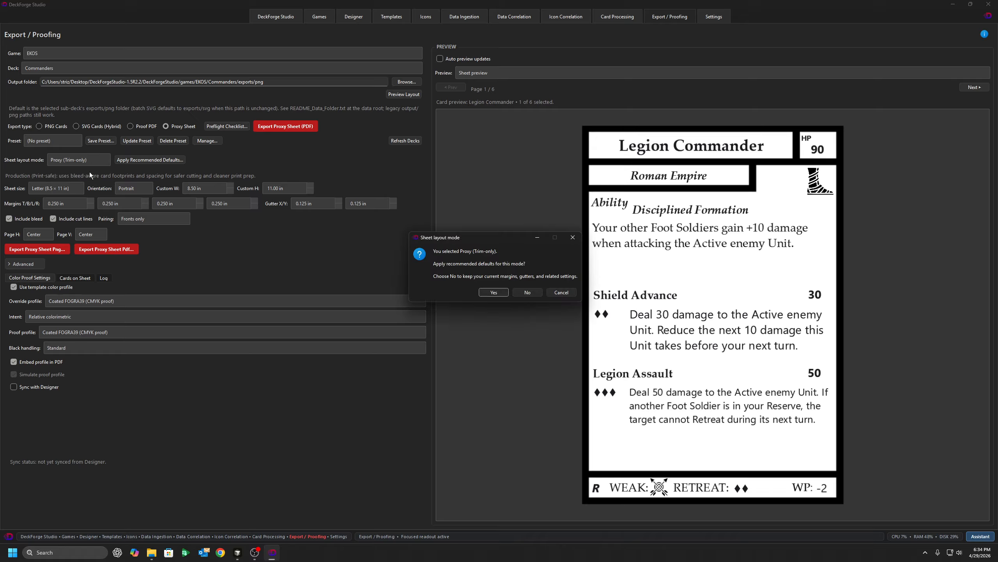
click(494, 292)
Center the cards horizontally and vertically on the proxy sheet and preview the layout
click(44, 235)
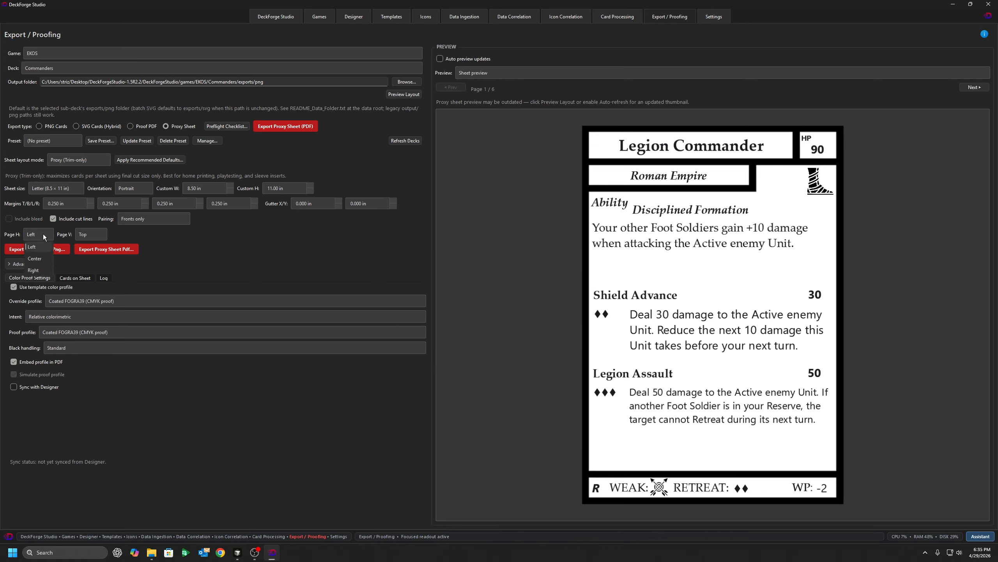
click(35, 259)
click(91, 235)
click(90, 259)
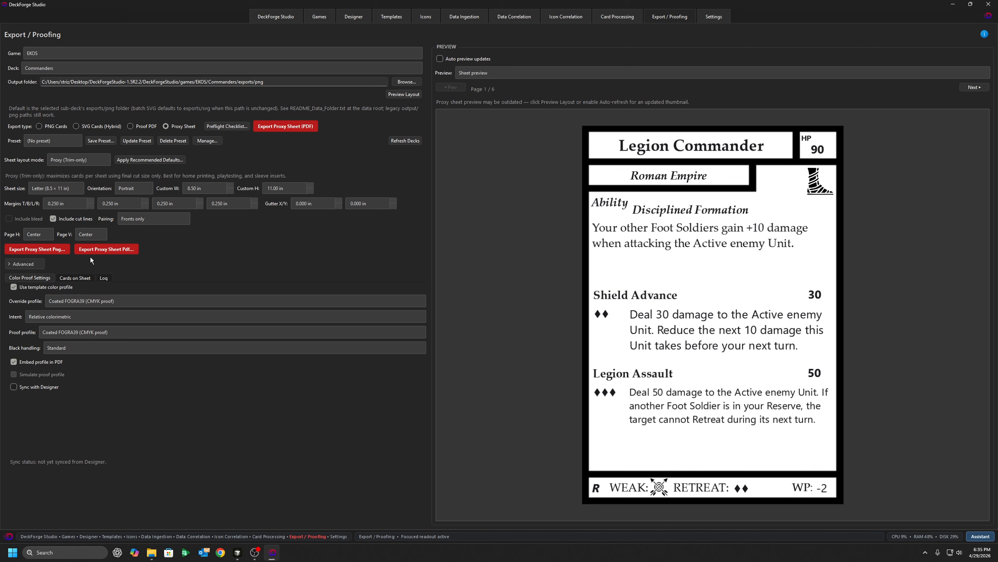
click(395, 95)
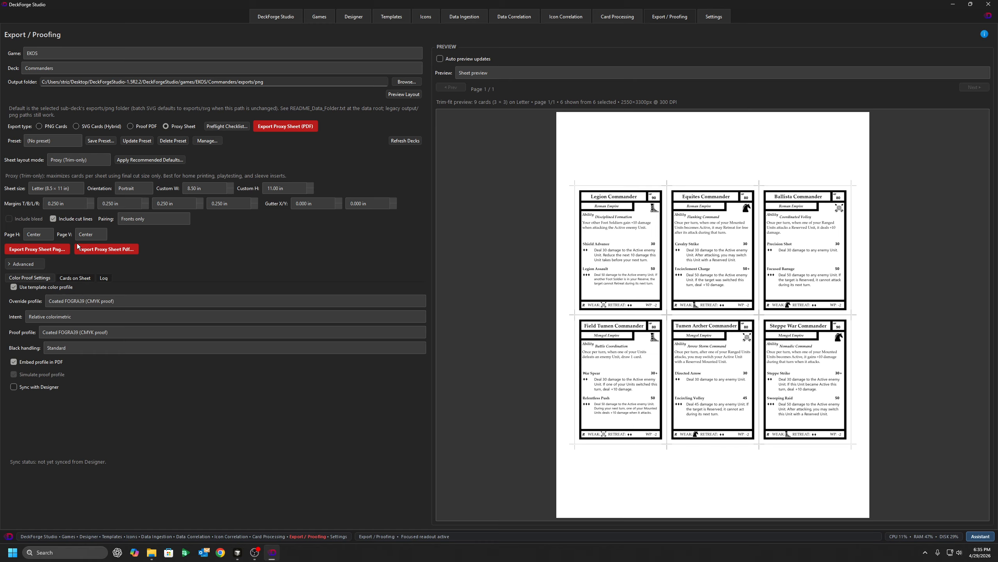
Export the proxy sheet as a PDF, then open Commanders_proxy_sheet.pdf from the export folder to check it and close it
click(301, 125)
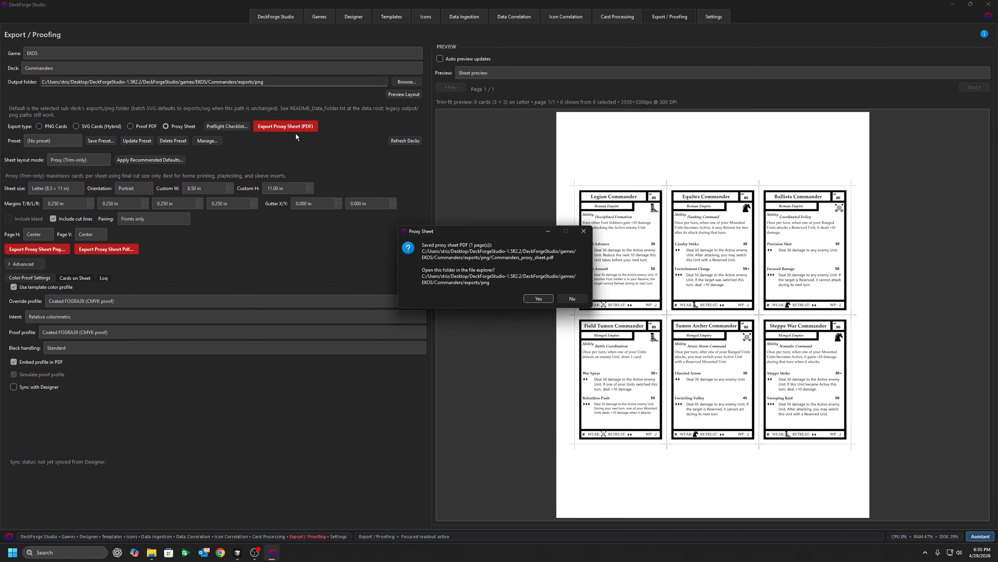
click(539, 298)
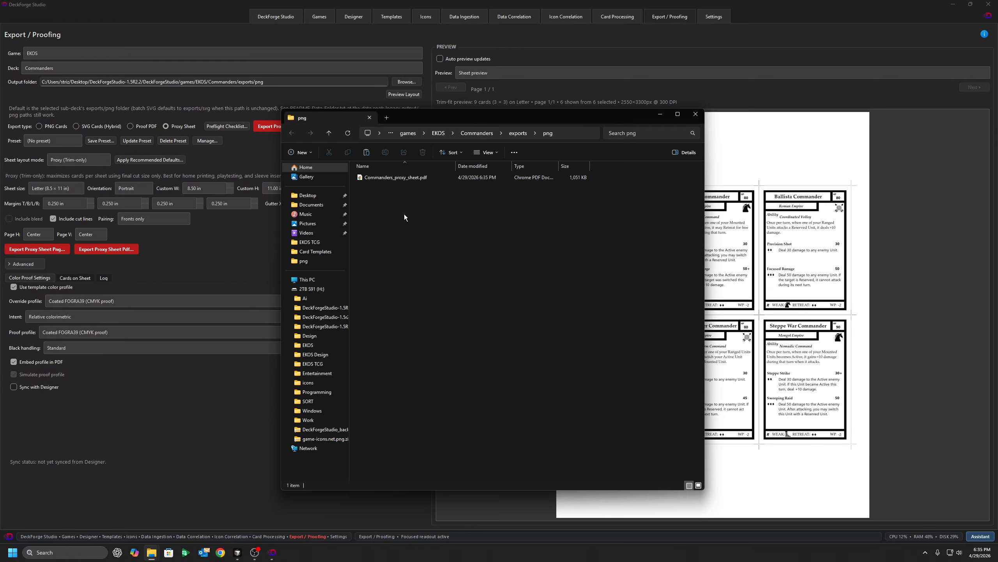
double_click(401, 179)
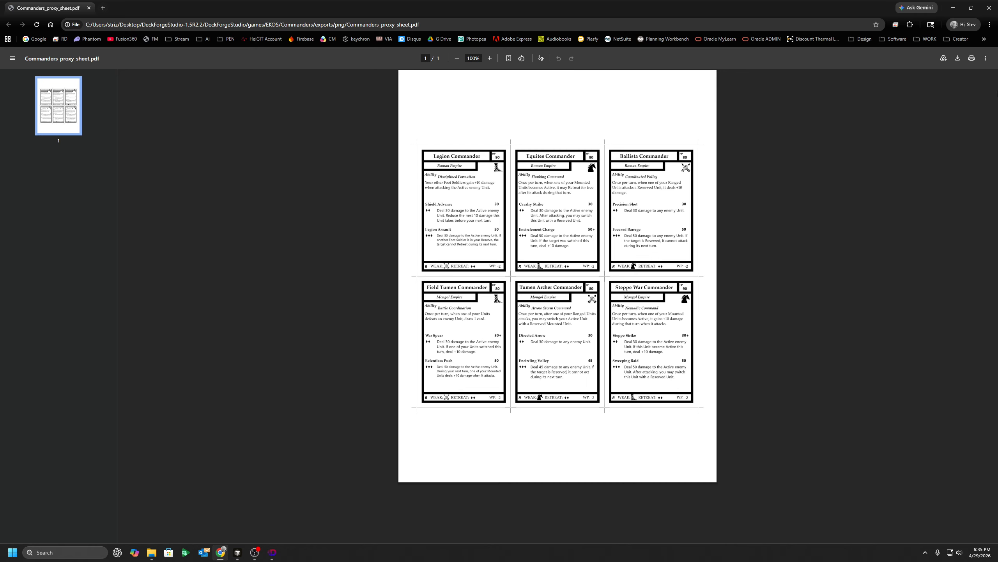
click(990, 7)
click(695, 114)
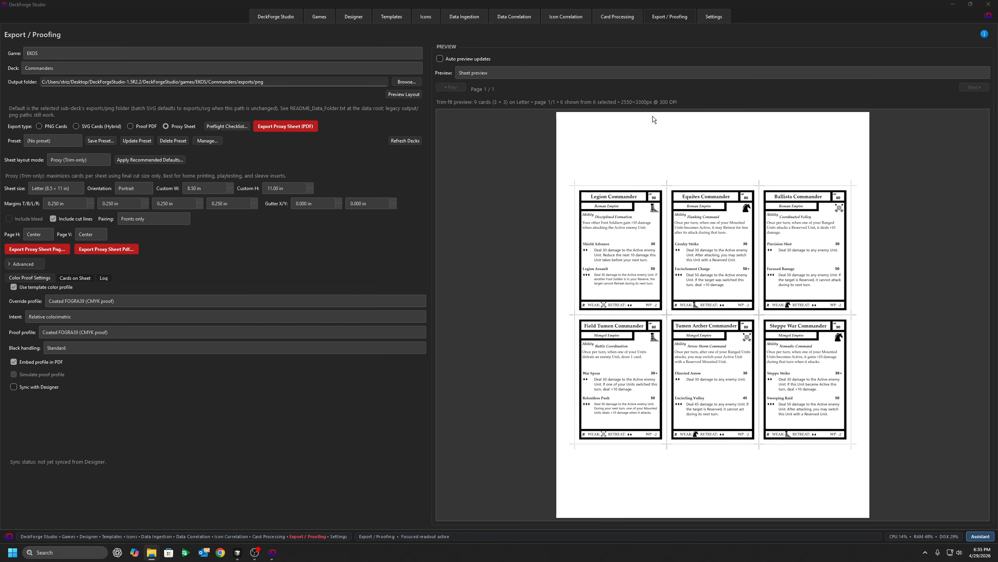
Export the Commanders deck as PNG Cards at 300 DPI raster resolution, without using the layout DPI
click(46, 129)
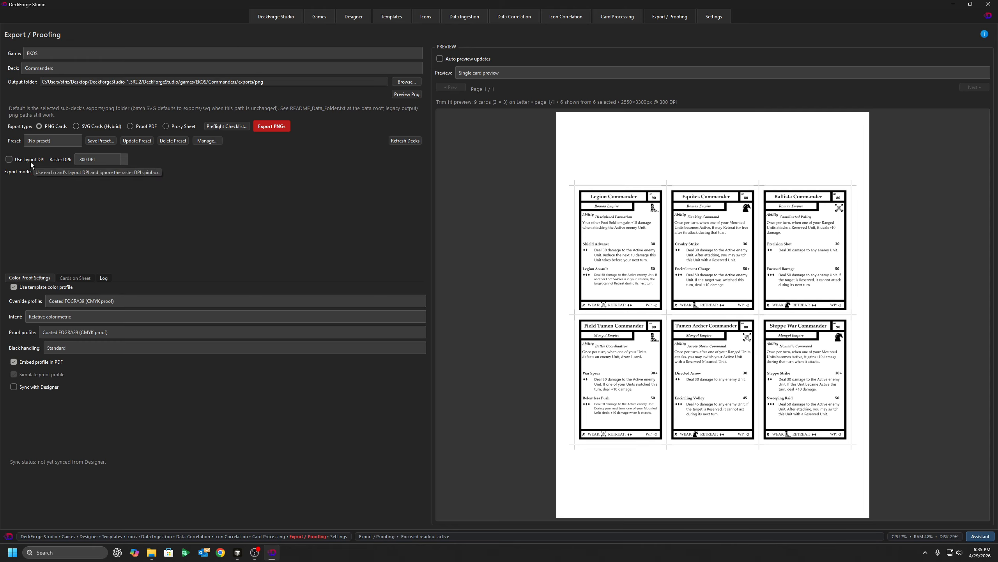
click(8, 160)
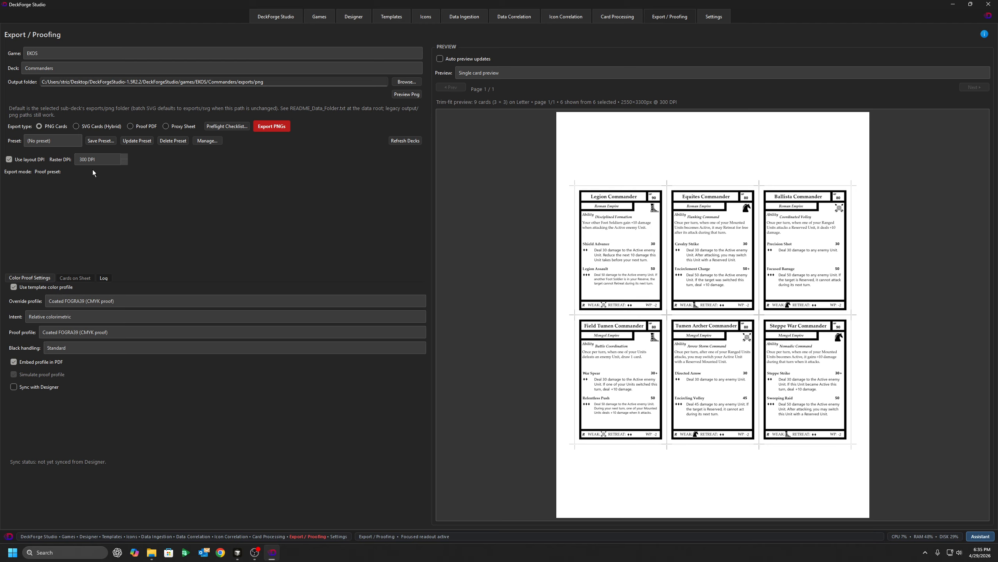
click(9, 159)
click(281, 129)
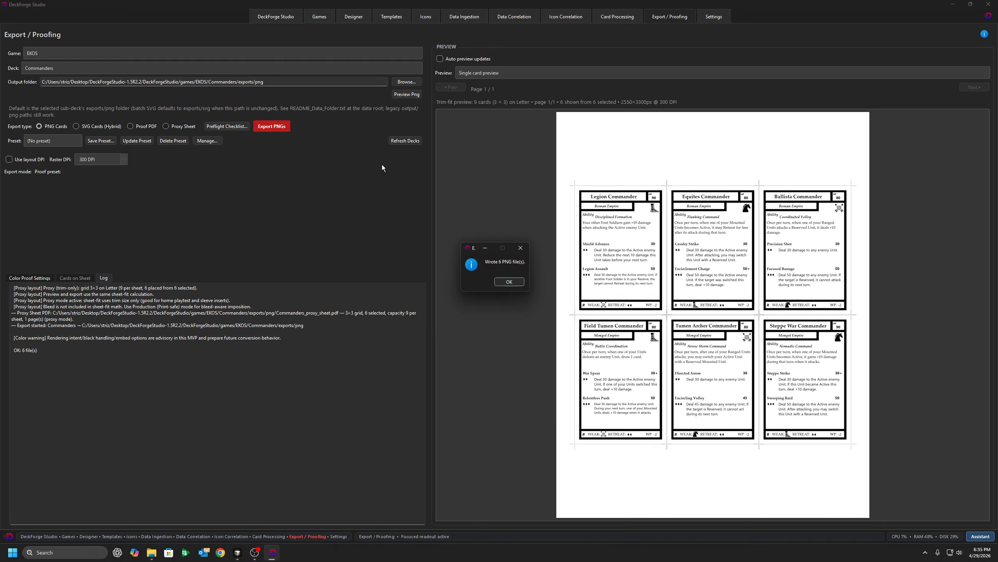
click(508, 281)
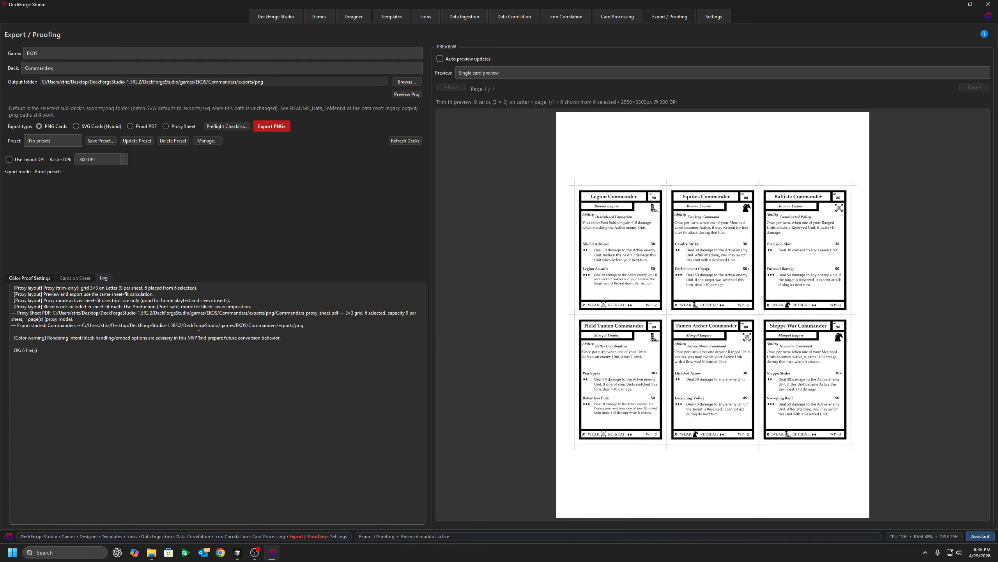
Open Ballista Commander.png from the png export folder, inspect the card image up close and close it
mouse_move(151, 552)
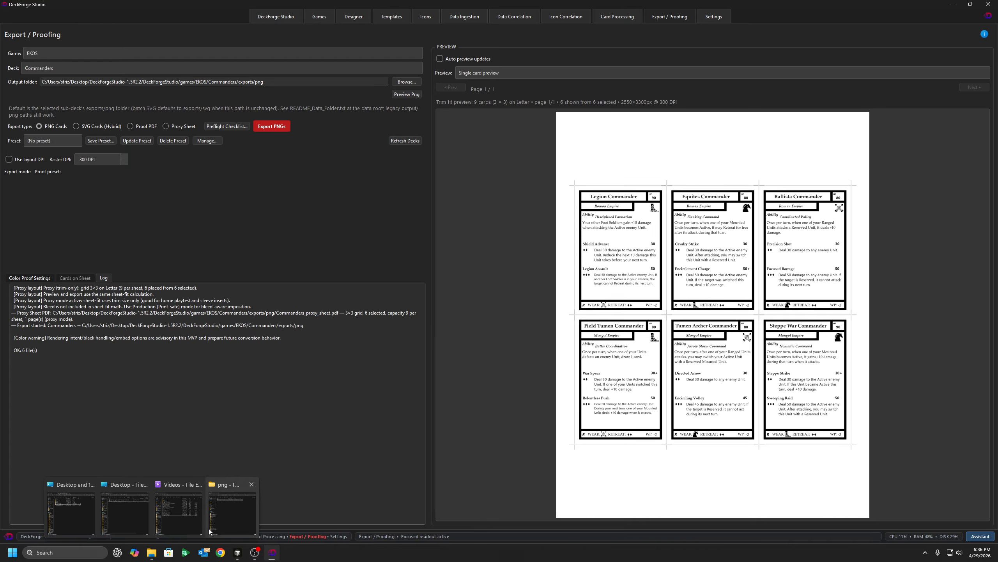
click(209, 528)
click(441, 296)
right_click(448, 285)
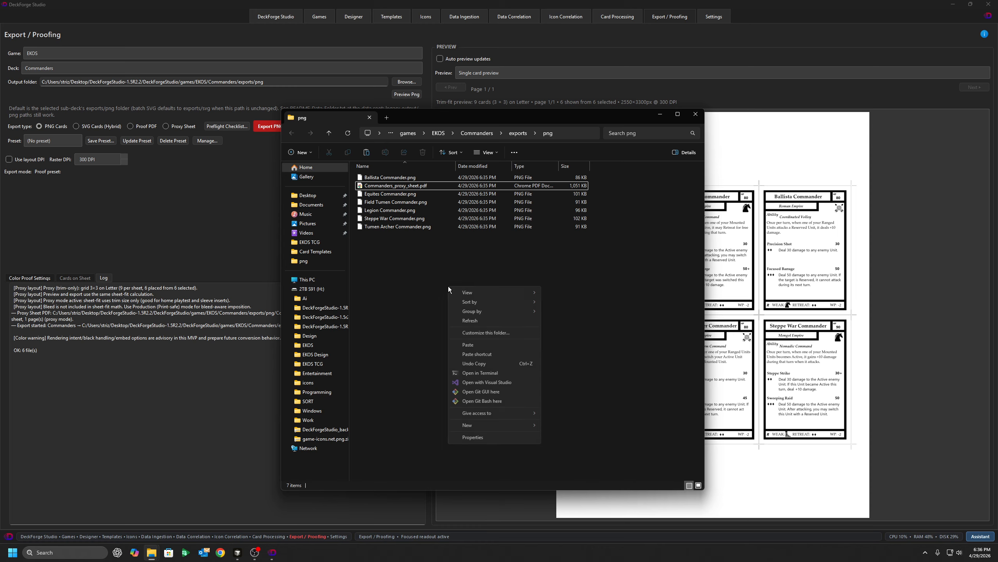
mouse_move(467, 293)
click(425, 282)
click(409, 178)
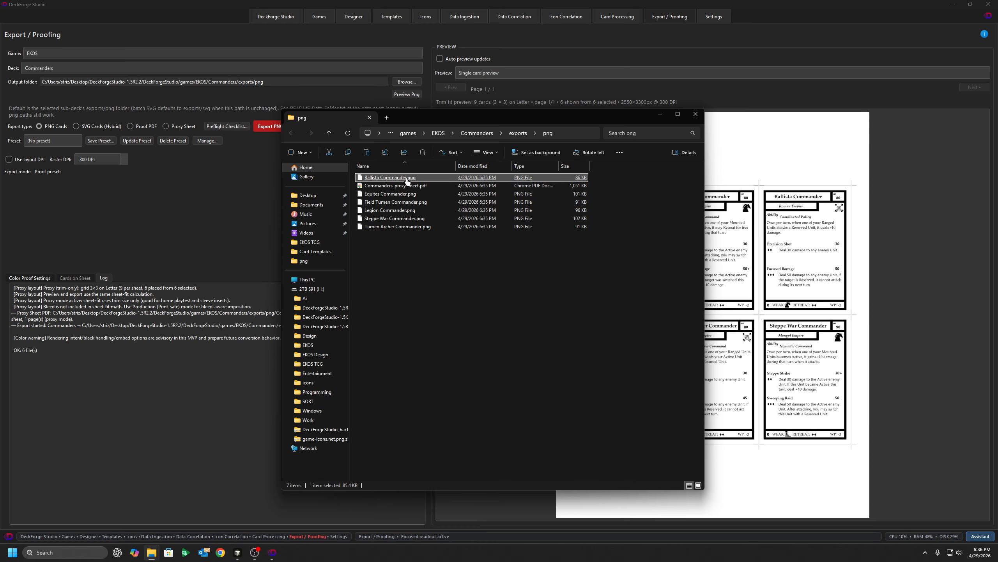
key(Return)
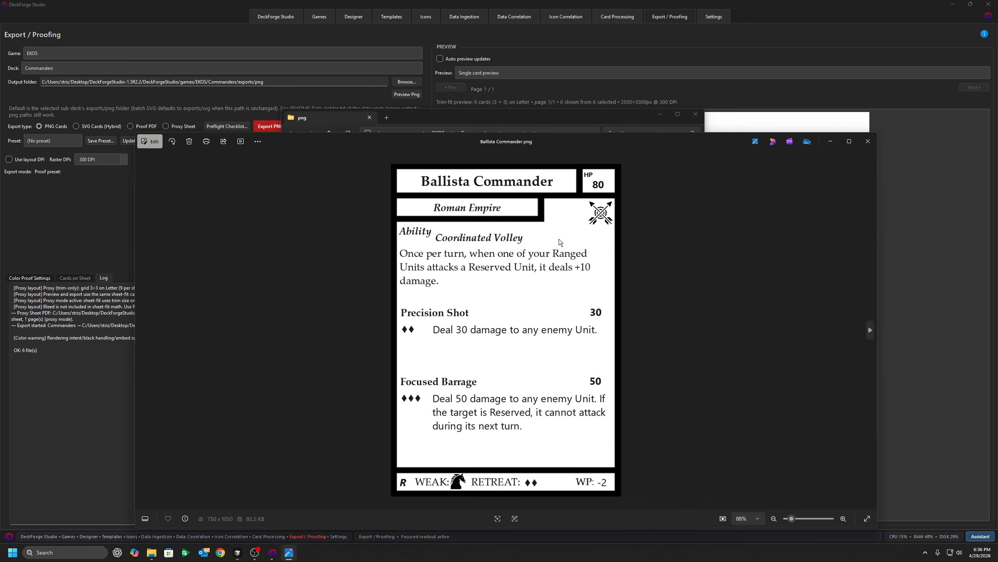
scroll(560, 243, up, 2)
scroll(560, 242, up, 2)
scroll(560, 240, down, 4)
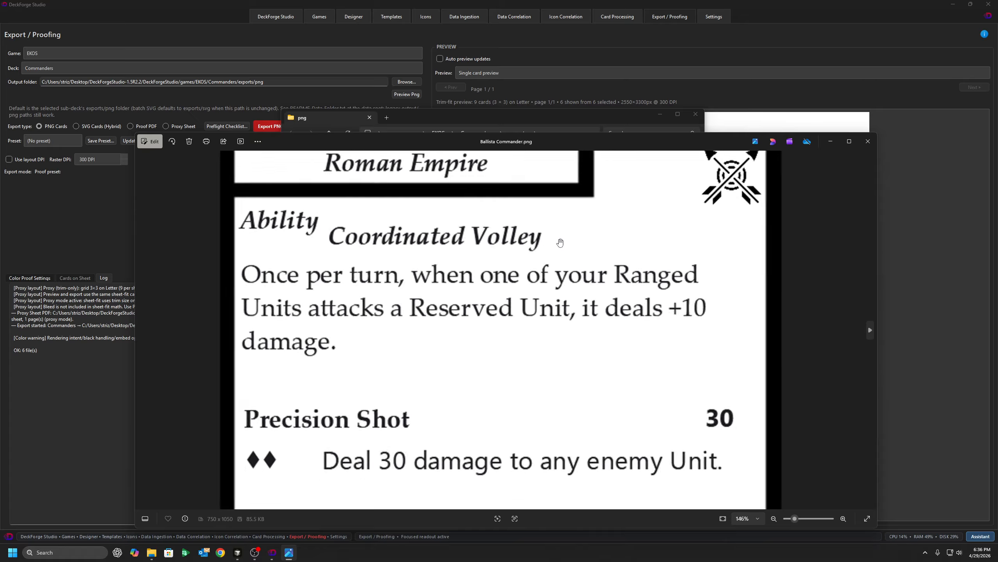
click(868, 141)
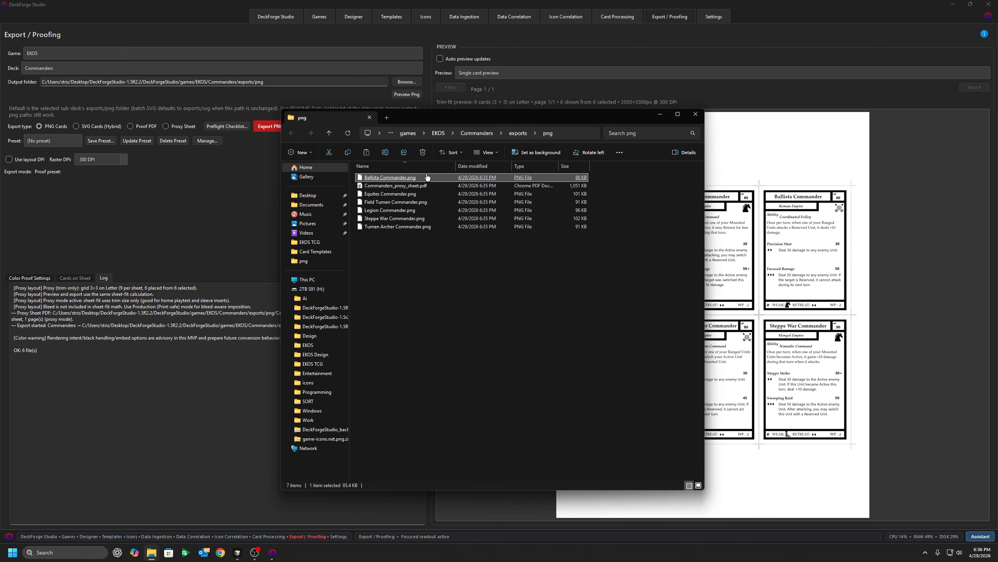
Check the image dimensions and resolution in the file properties of Ballista Commander.png, then put the export folder away
right_click(413, 181)
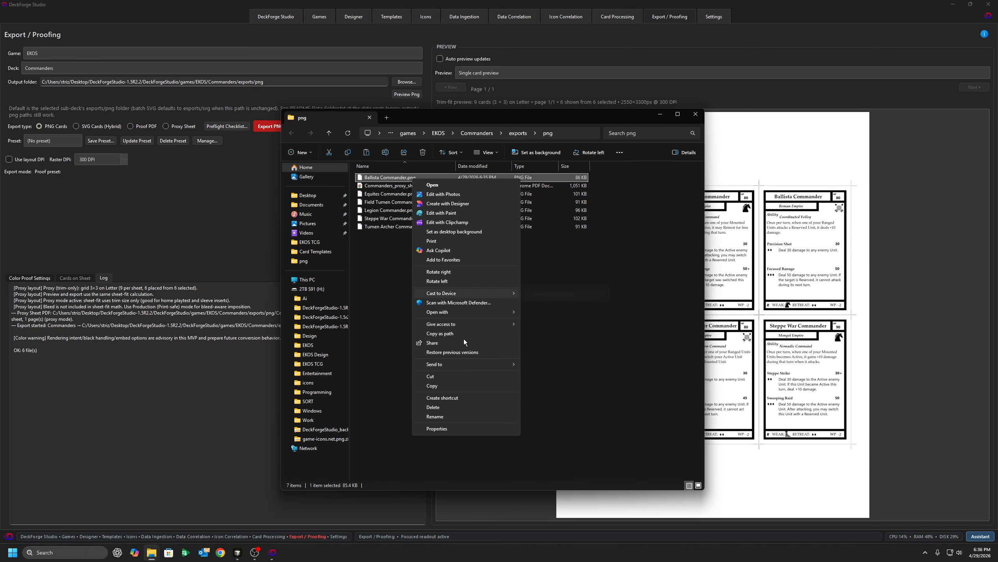
click(444, 429)
click(502, 197)
scroll(493, 290, down, 3)
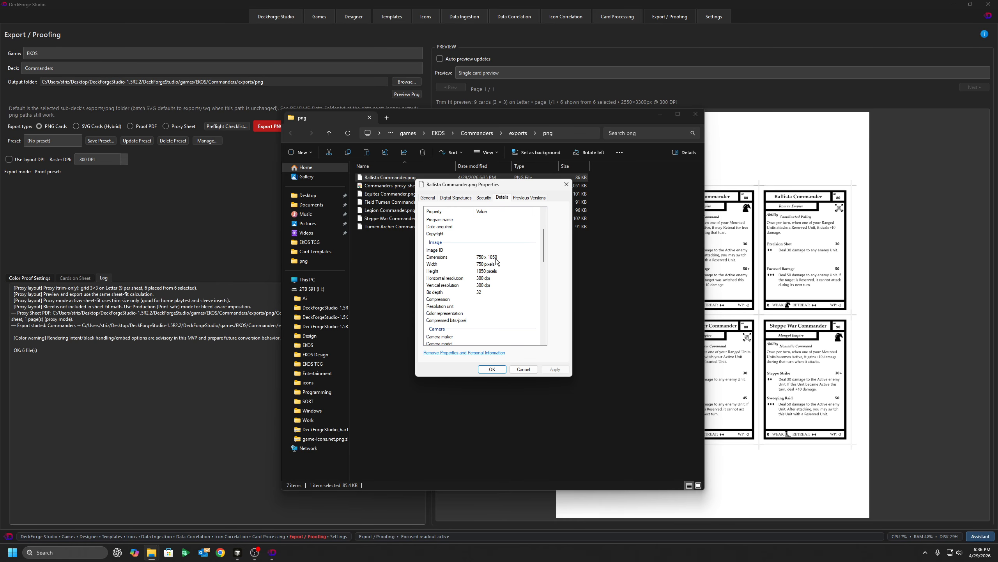
click(496, 370)
click(585, 239)
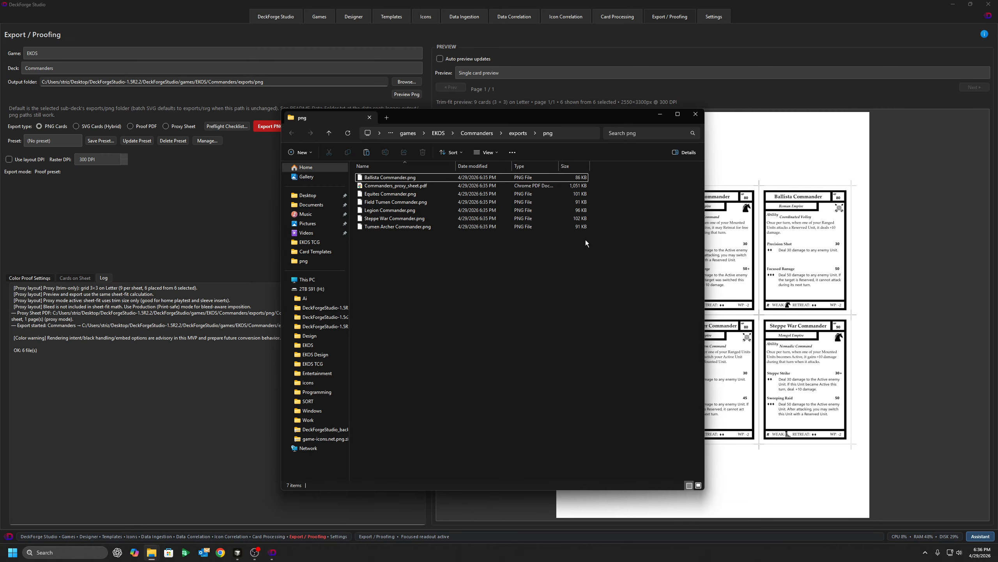
click(660, 114)
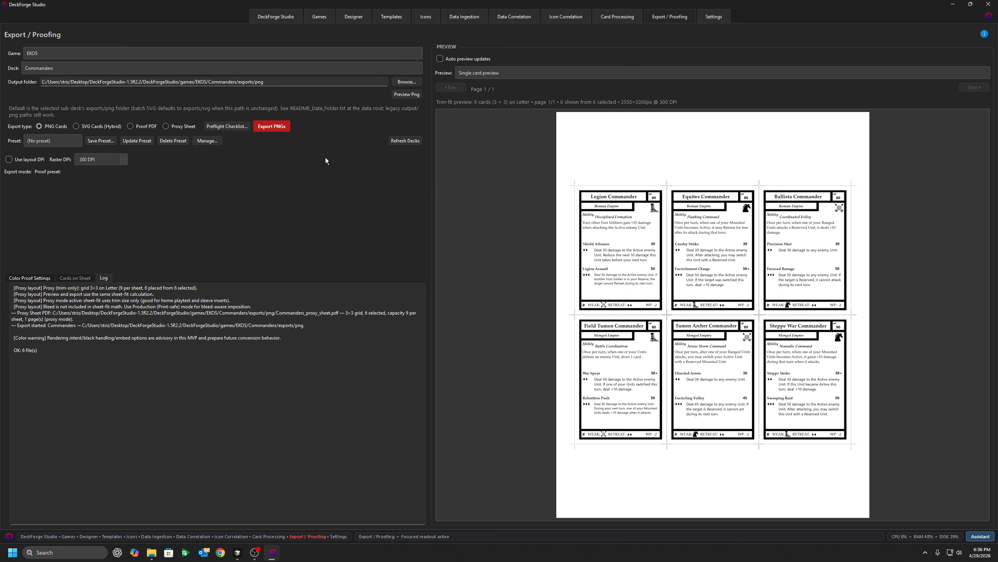
Show the Summary / Dashboard of the EKOS game in Games
click(276, 17)
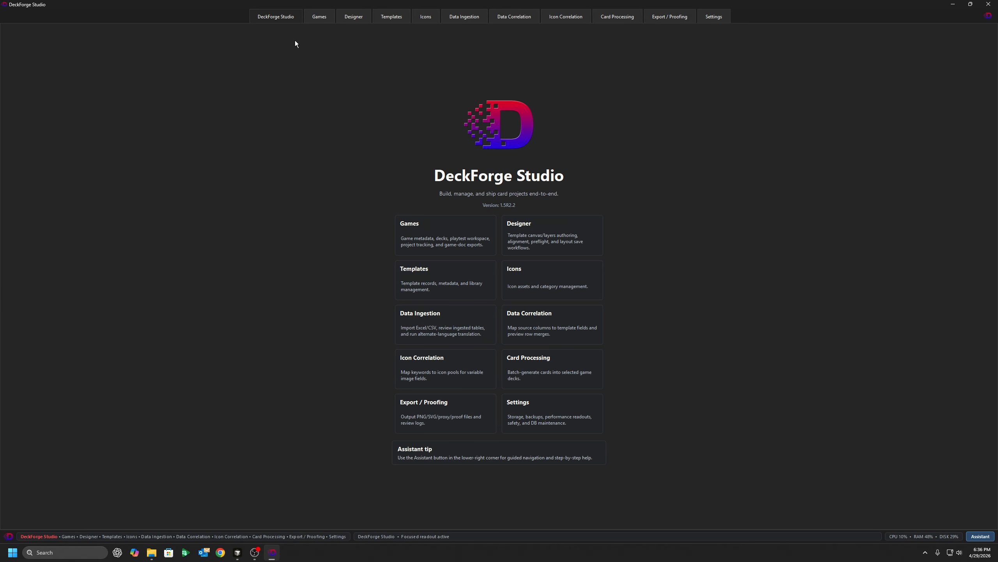
click(317, 17)
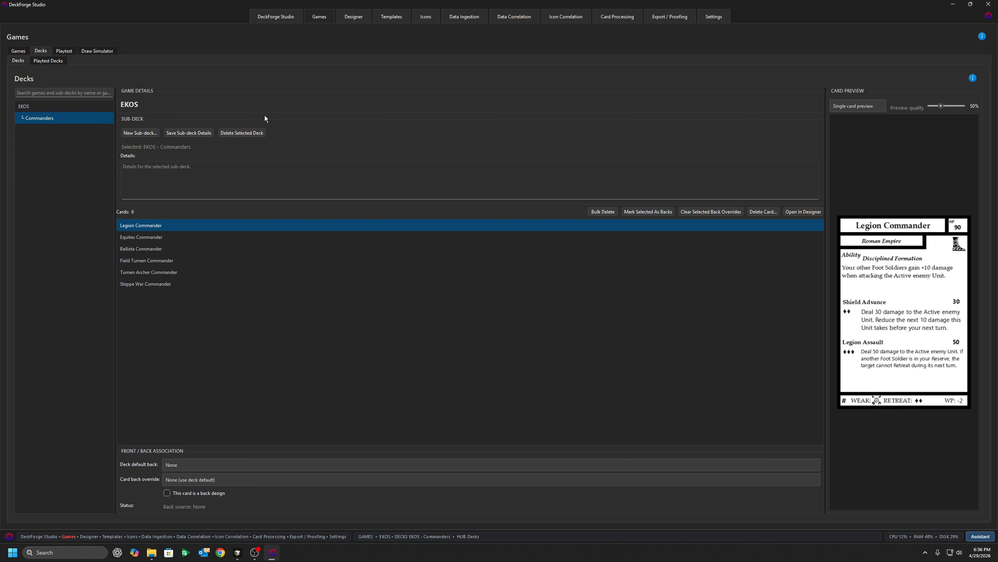
click(19, 51)
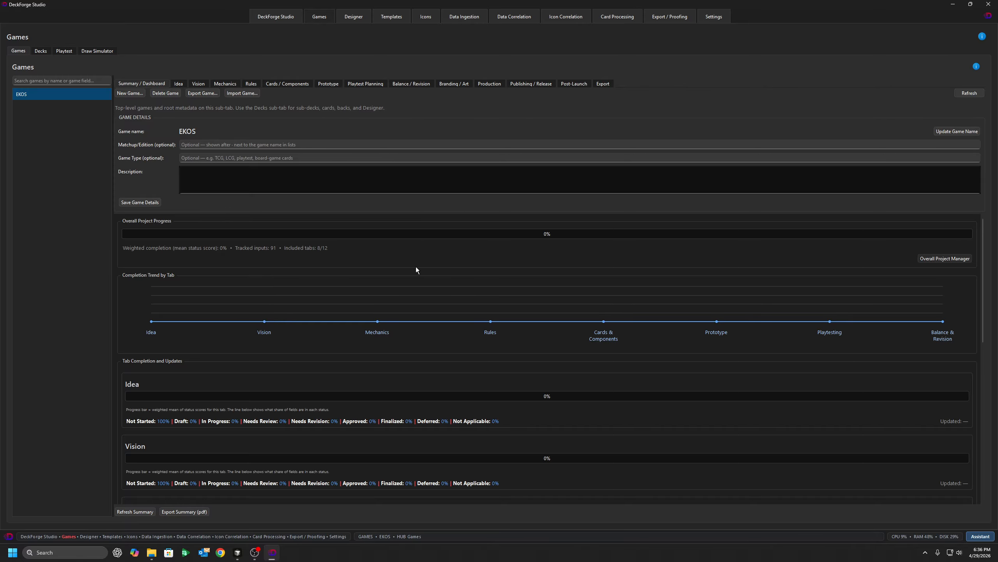
Import the backup DeckForgeStudio_backup_20260429_164452.zip from the Desktop in Settings, replacing all app data, and restart the application
click(729, 17)
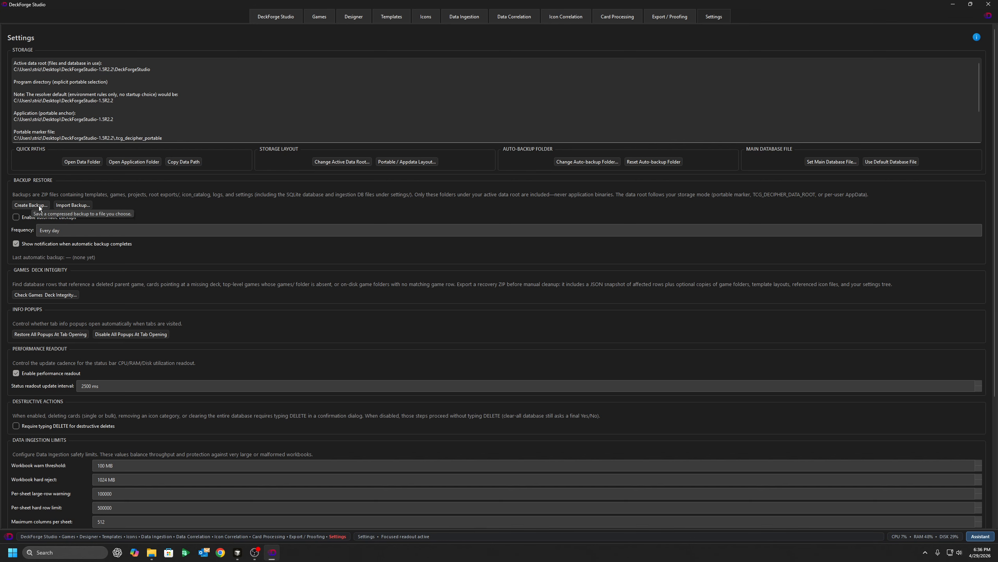
click(75, 205)
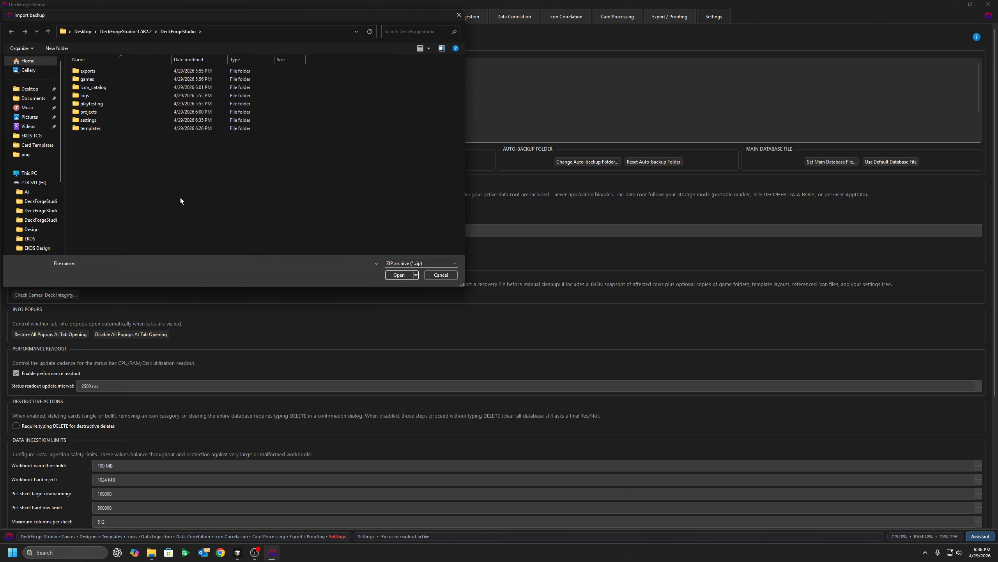
click(86, 31)
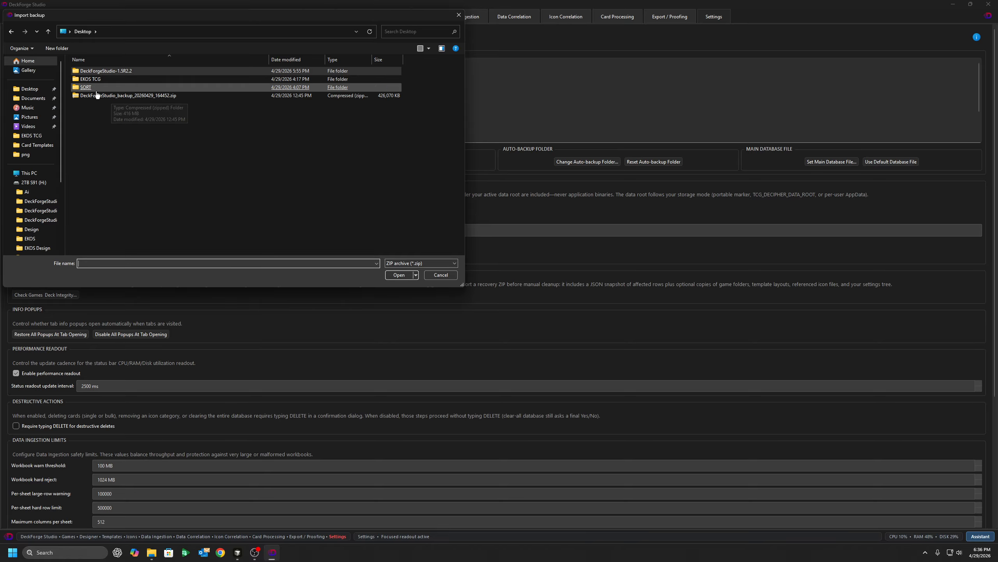
double_click(130, 96)
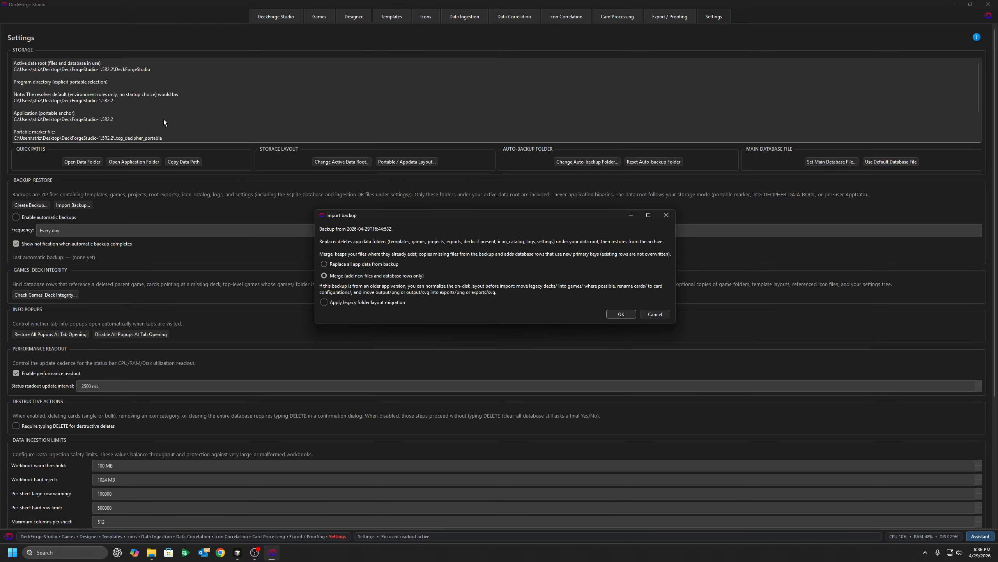
click(344, 264)
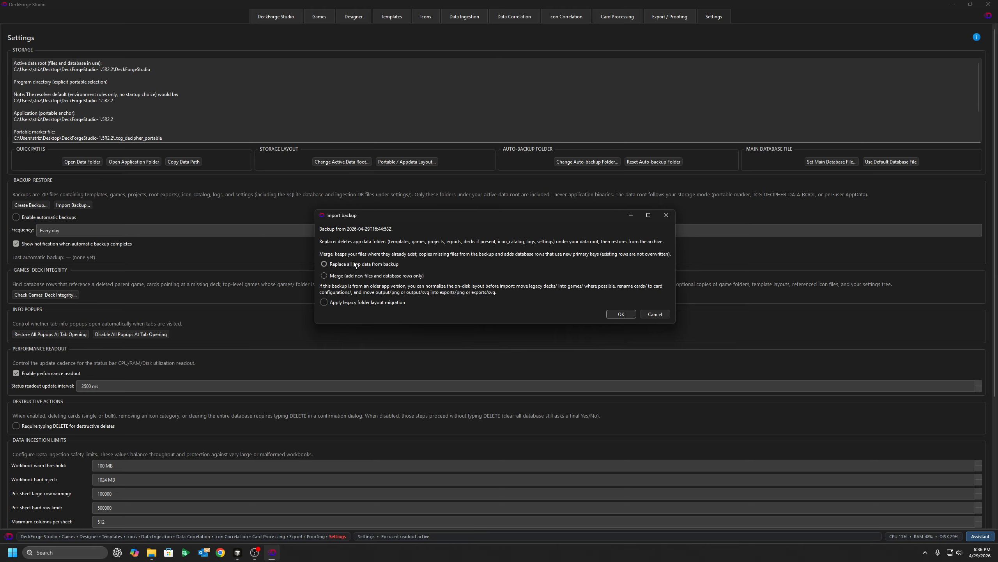
click(621, 314)
click(538, 290)
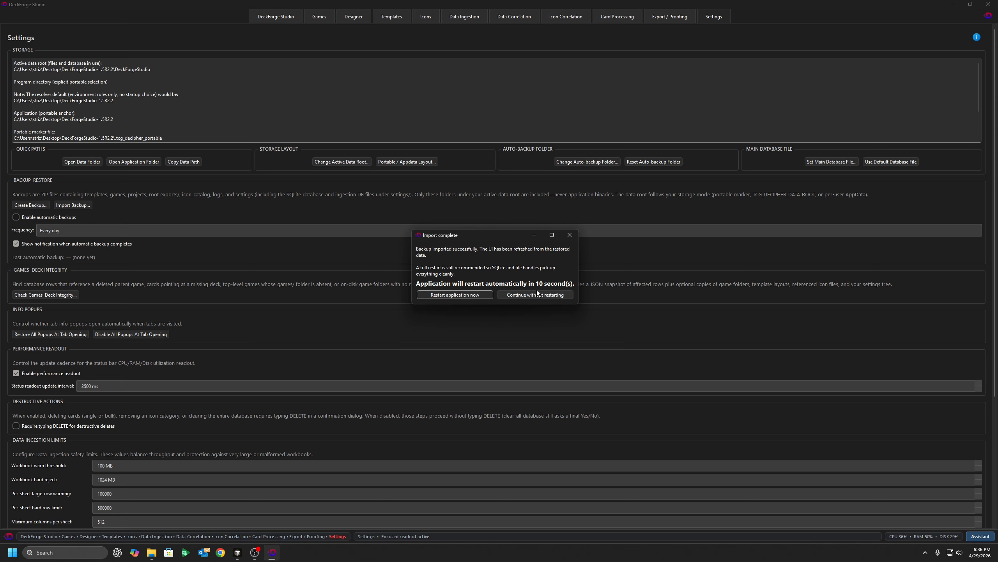
click(476, 295)
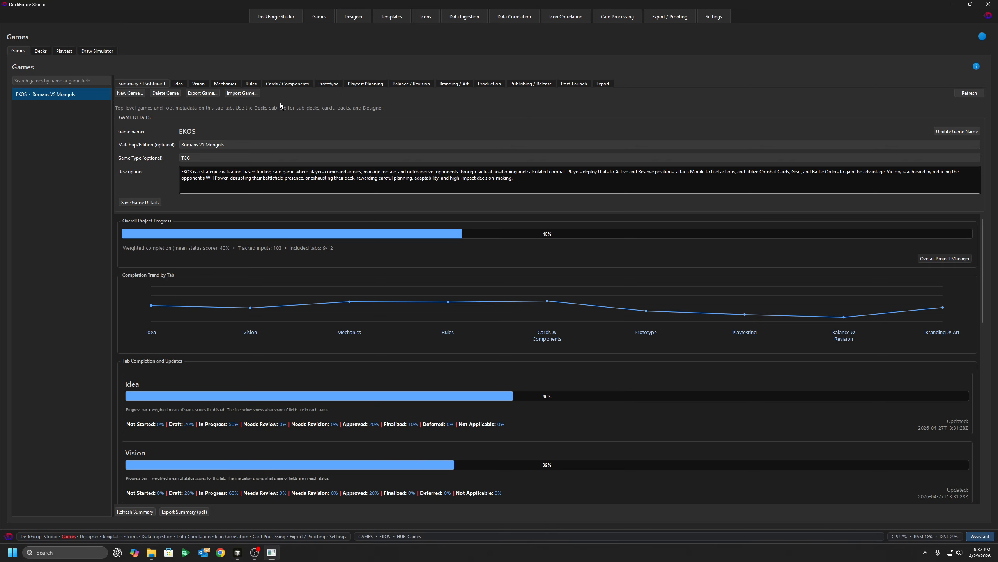
Review the overall project progress and per-section completion on the restored EKOS dashboard
scroll(265, 315, down, 8)
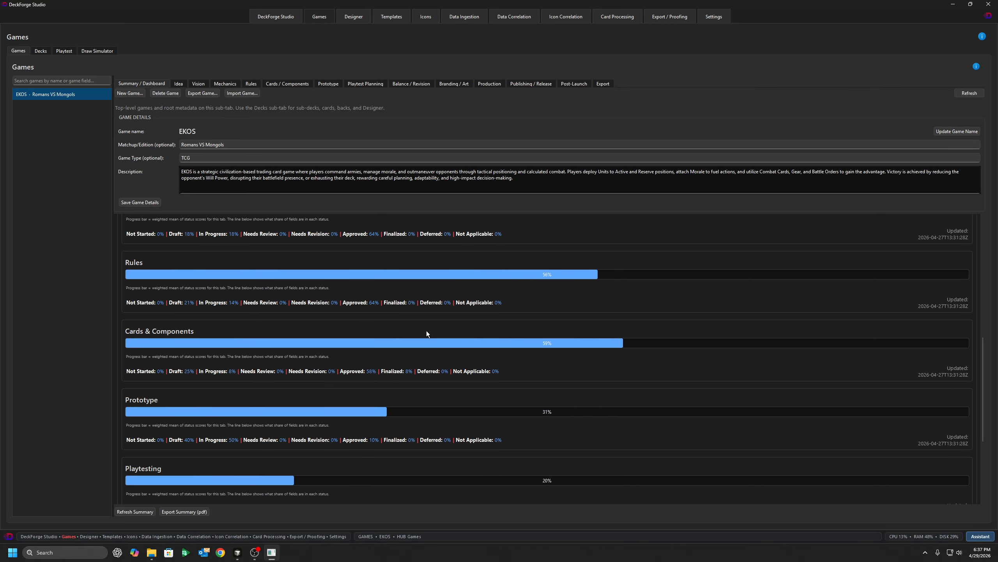
scroll(452, 336, down, 3)
scroll(482, 342, up, 10)
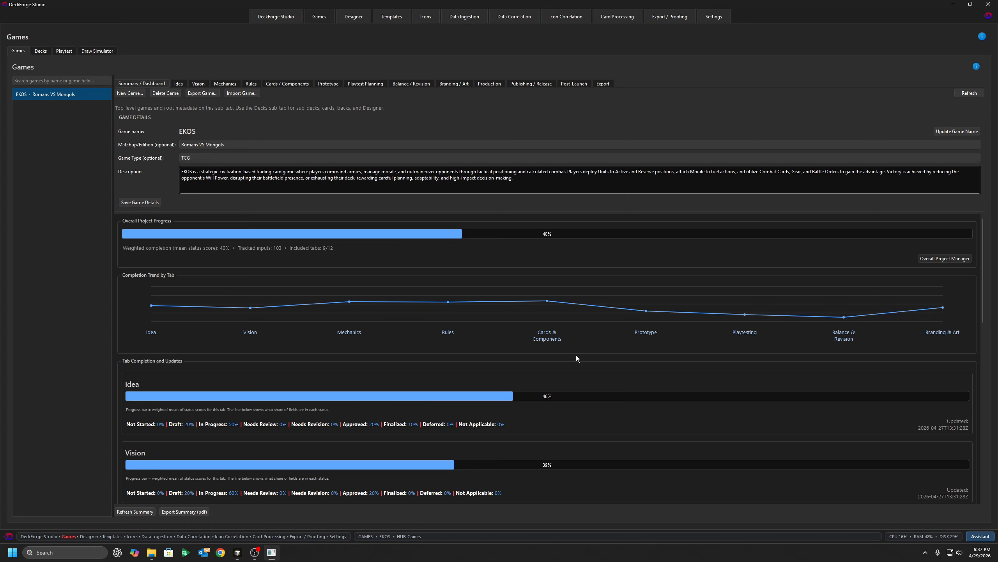
Look through the EKOS project tracking sections from Idea to Publishing / Release and return to the Summary / Dashboard
click(177, 83)
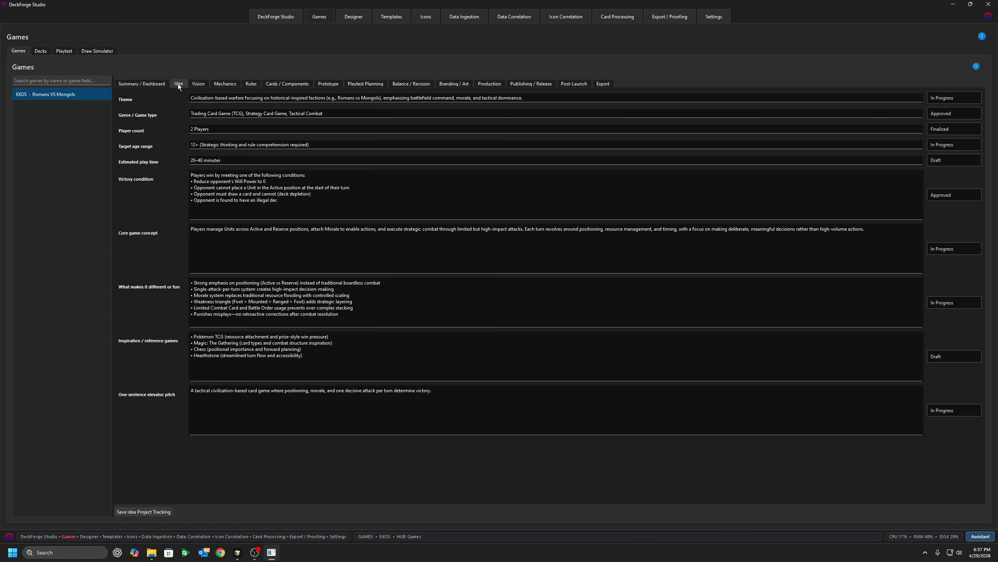
click(200, 83)
click(232, 84)
click(271, 85)
click(330, 84)
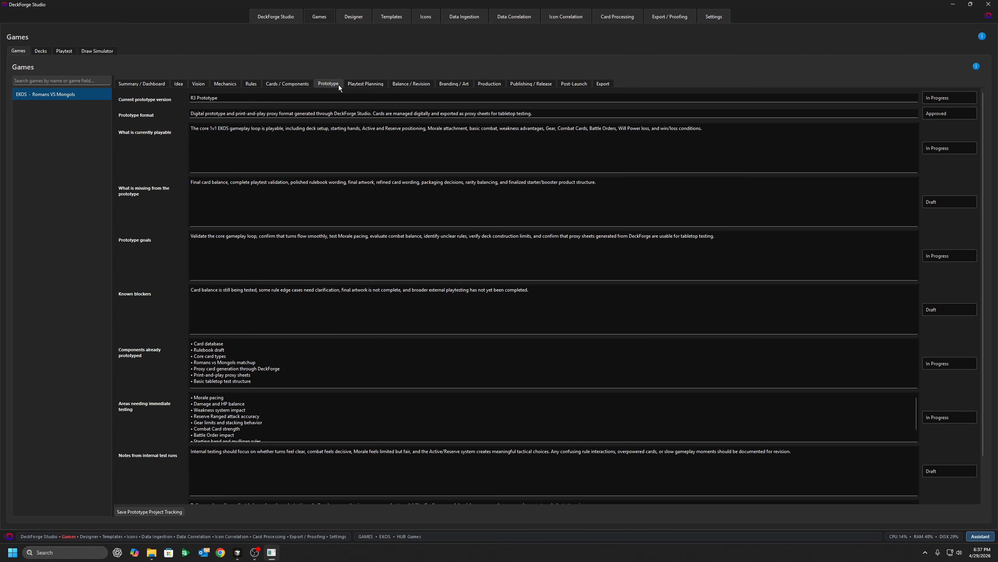
click(366, 84)
click(394, 83)
click(454, 83)
click(496, 83)
click(530, 83)
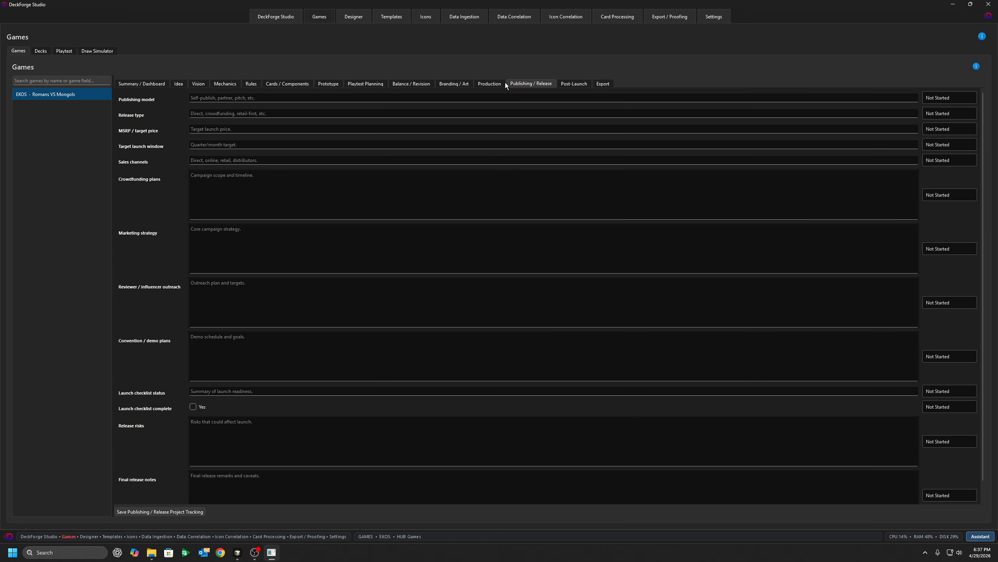
click(491, 84)
click(121, 83)
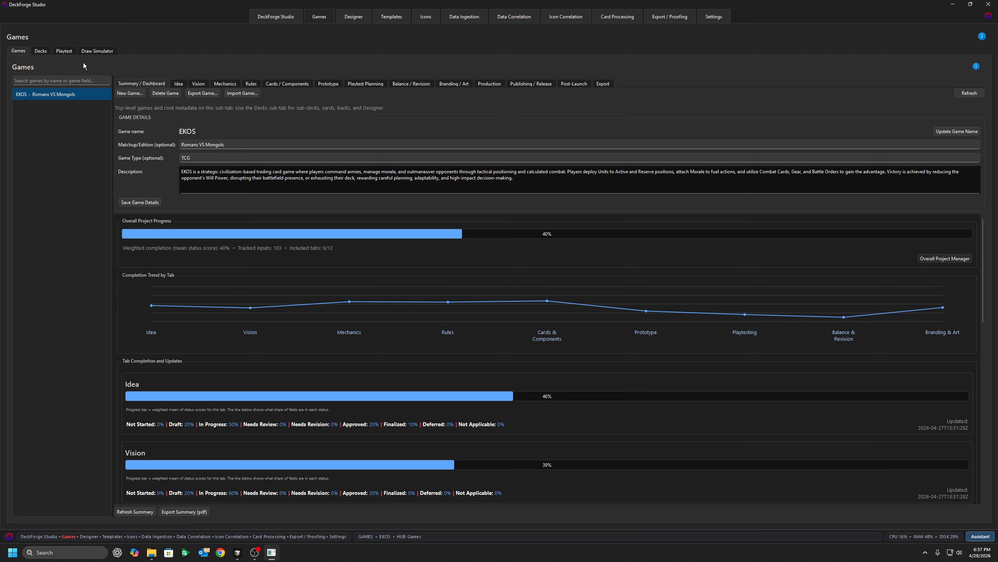
Browse the restored EKOS sub-decks from Battle Orders through Card Back, Combat, Commanders, Gear, Heros and Morale to Units
click(46, 51)
click(31, 118)
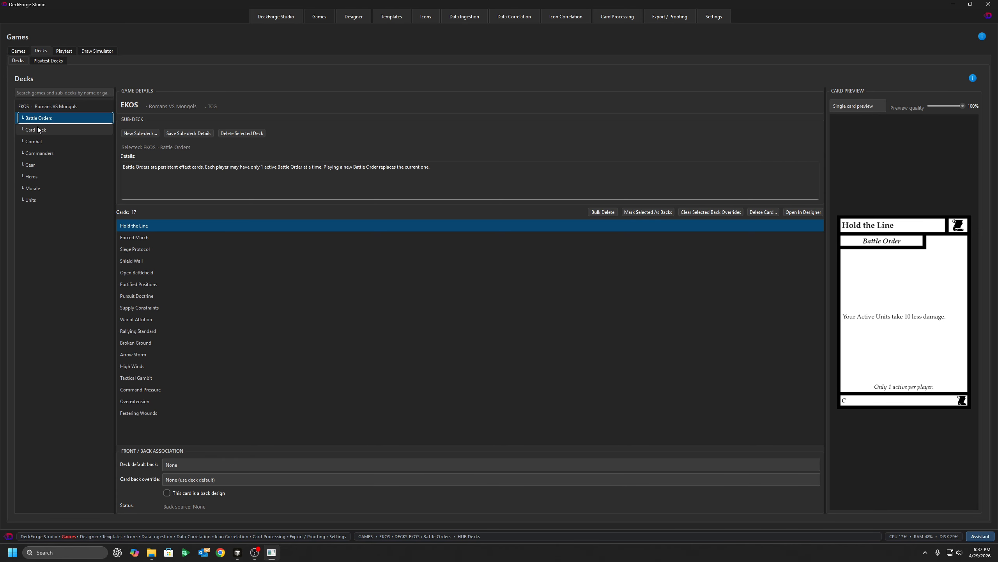
click(38, 129)
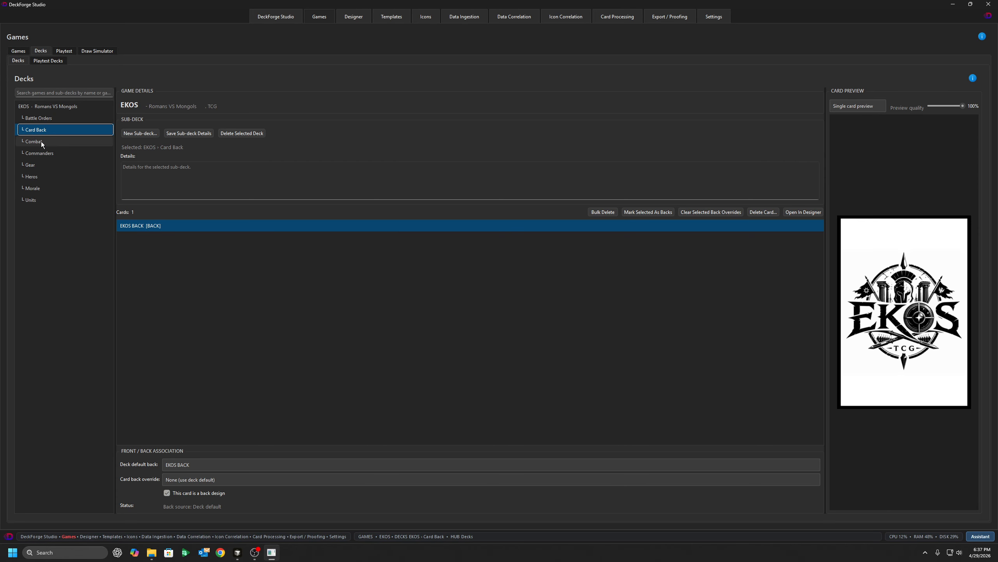
click(41, 141)
click(47, 152)
click(42, 164)
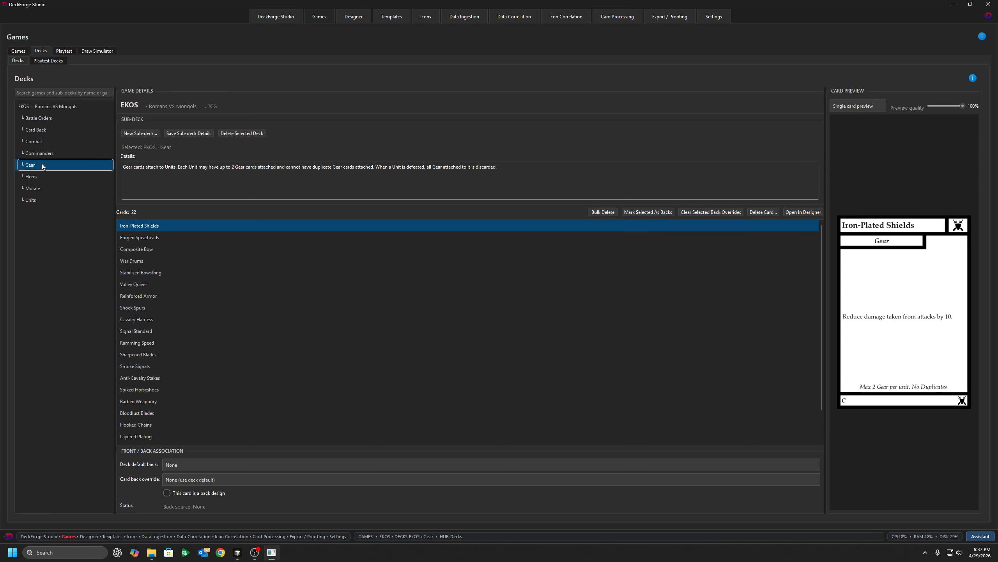
click(40, 178)
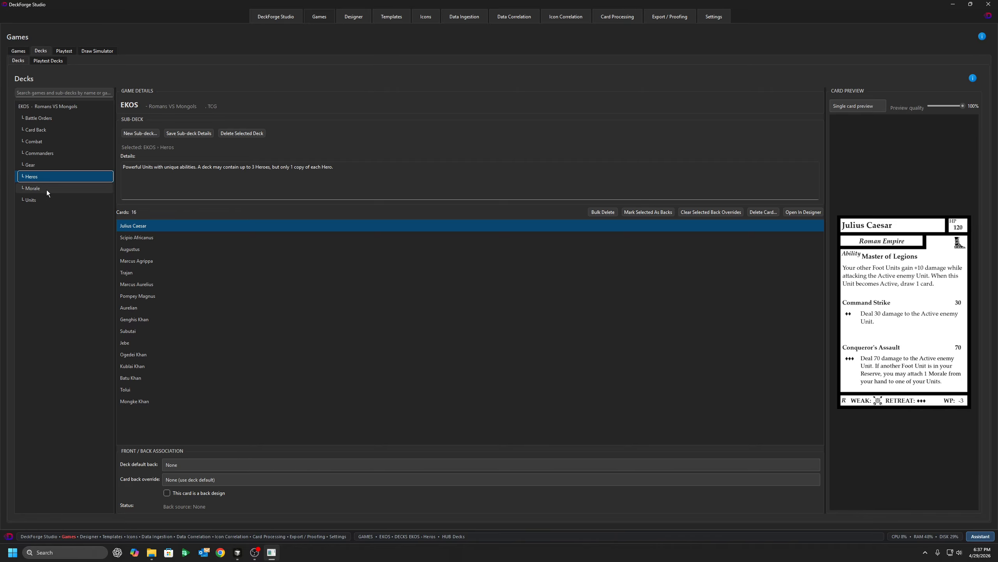
click(47, 190)
click(47, 203)
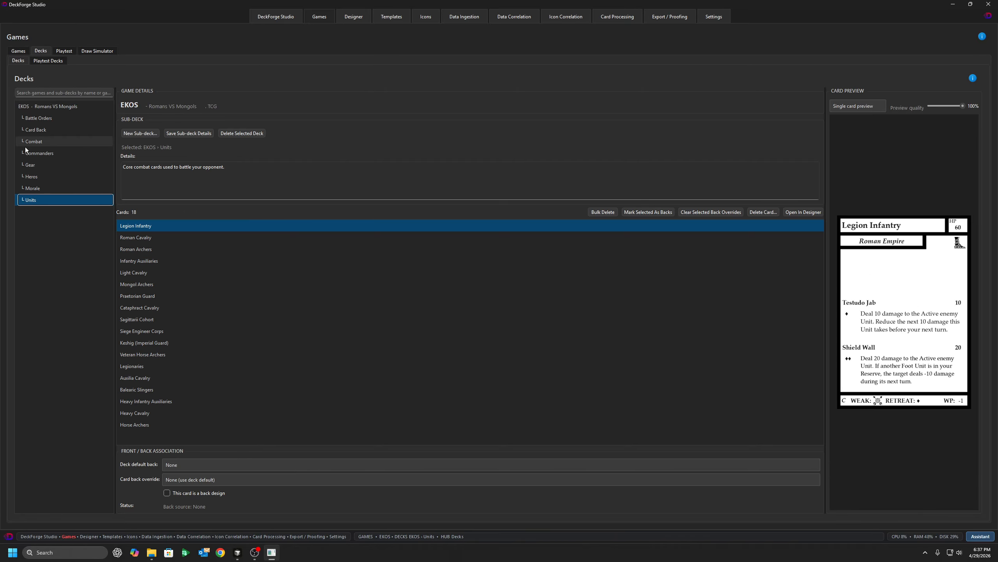
Create a new playtest deck profile named Romans for the EKOS game
click(61, 120)
click(60, 130)
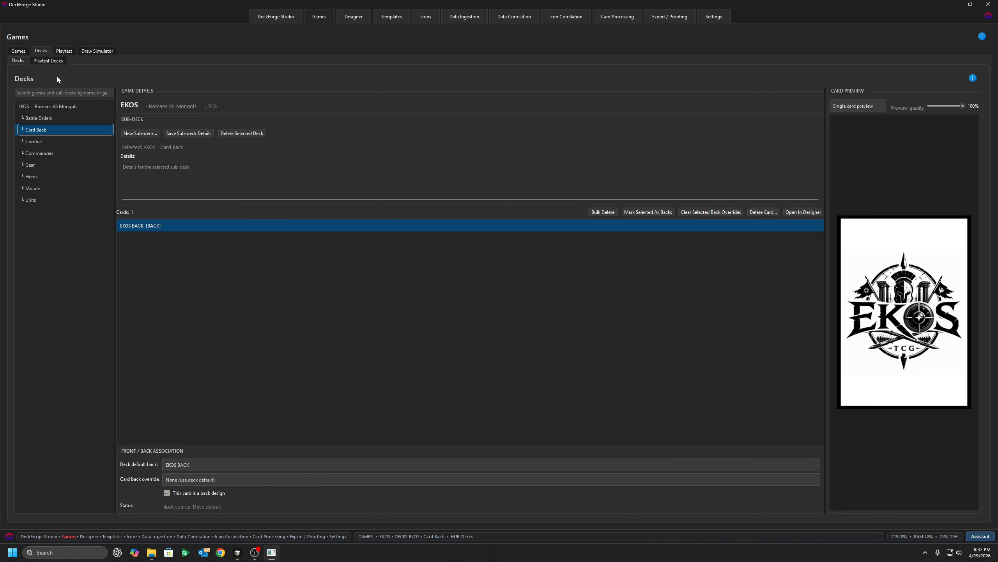
click(53, 61)
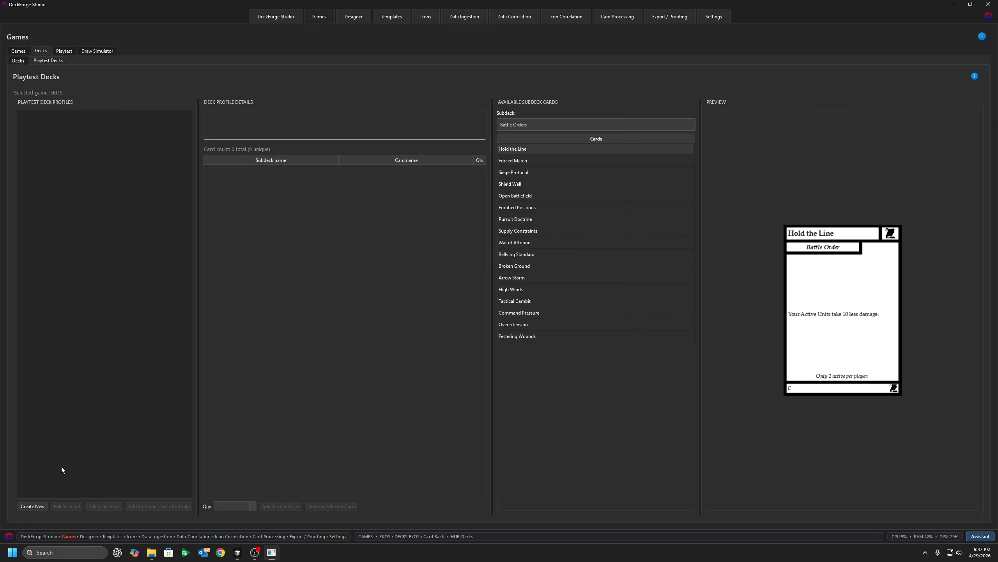
click(34, 506)
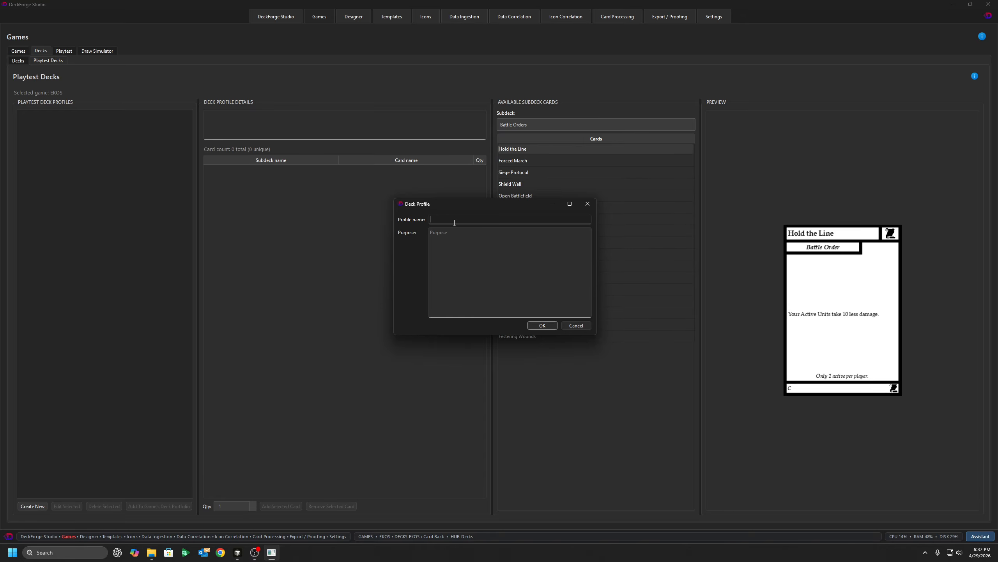
text(Romans)
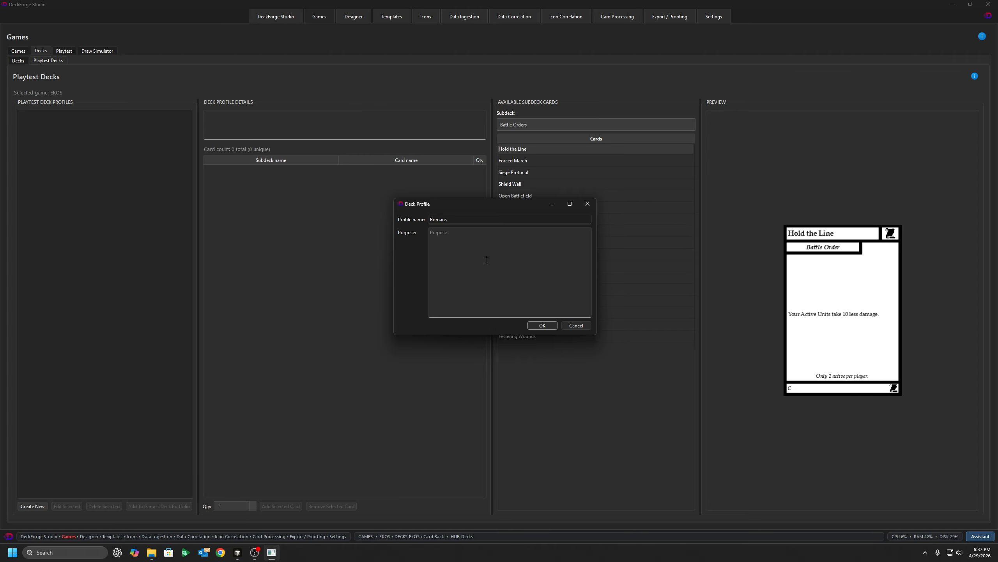
click(540, 326)
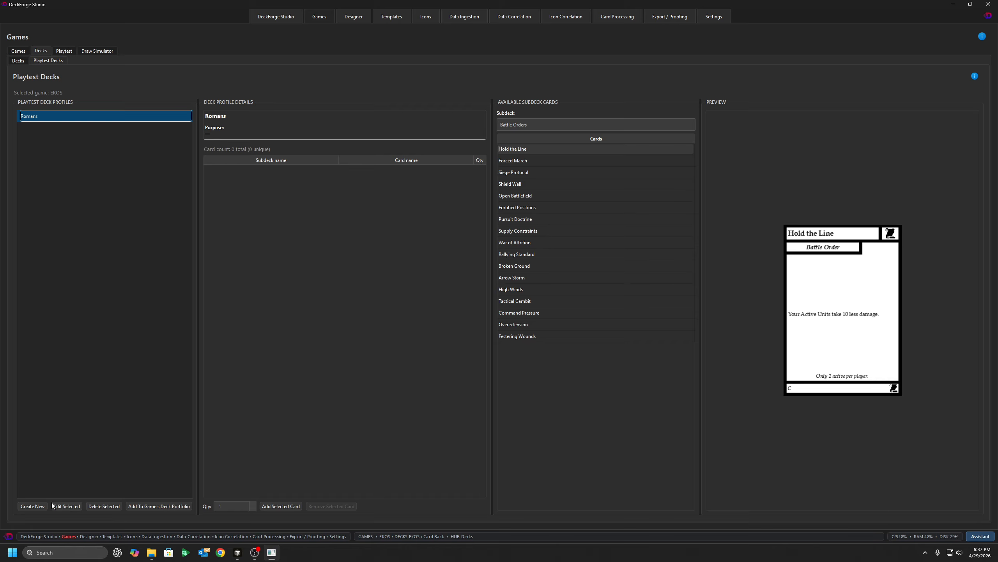
Edit the Romans deck profile and set its purpose to "Roman Comprised Deck"
click(64, 506)
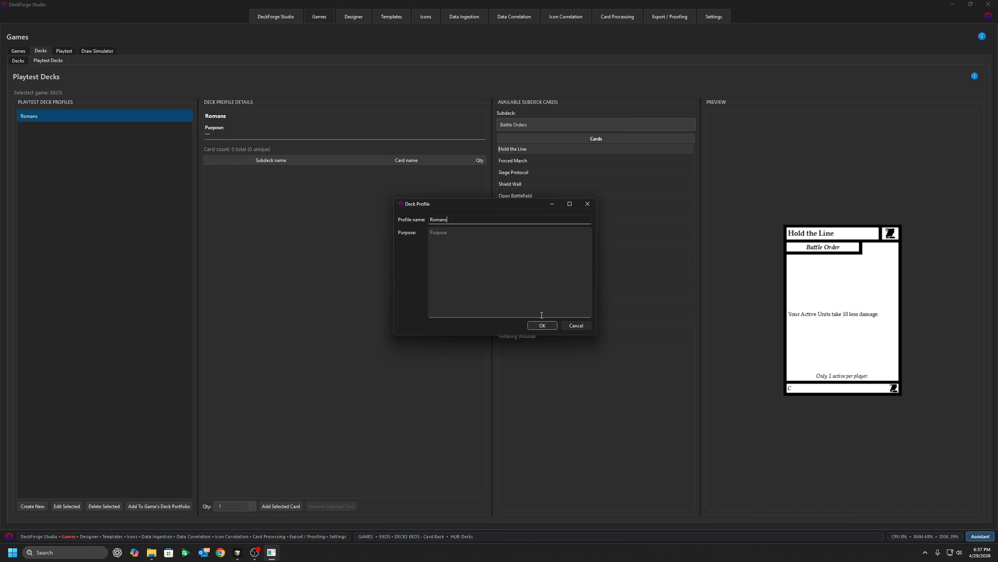
click(533, 275)
text(Roma)
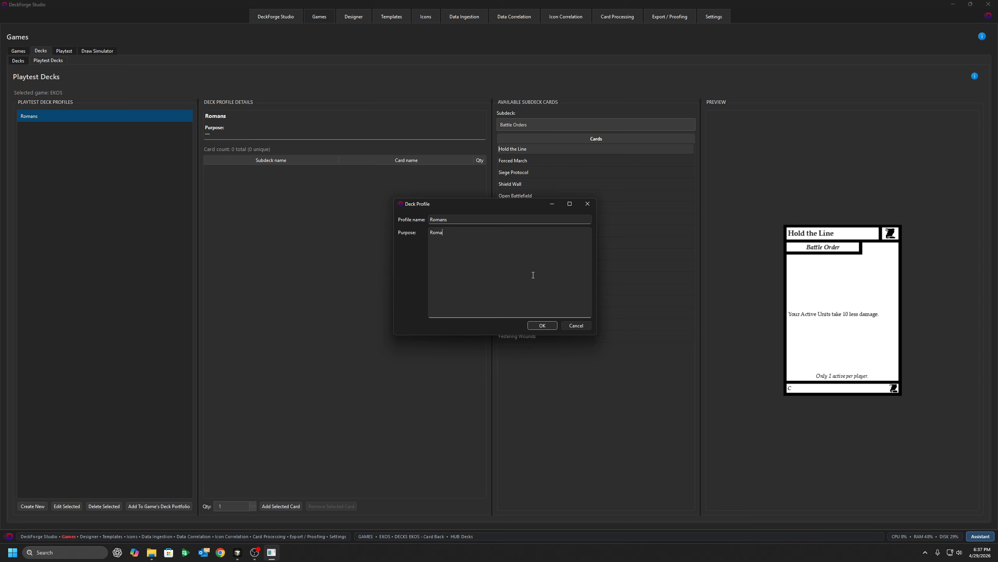
text(n Comprised Deck)
click(550, 326)
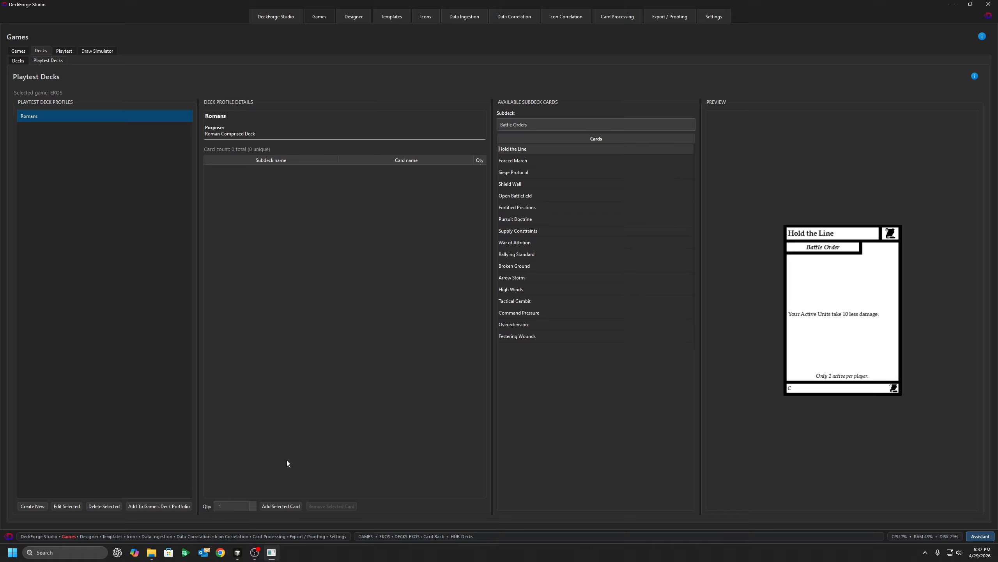
Add one Marcus Agrippa card from the Heros subdeck to the Romans playtest deck
click(534, 126)
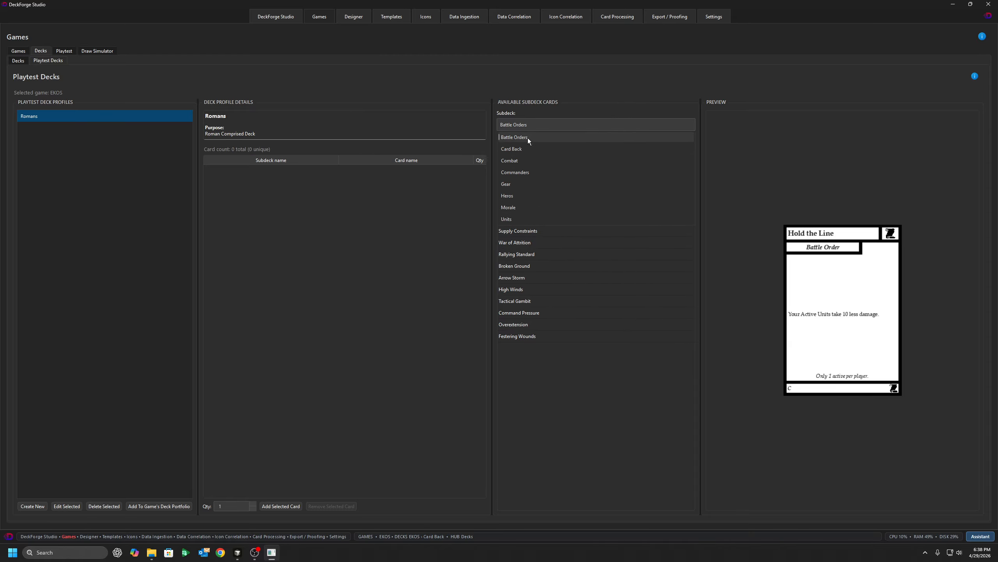
click(517, 196)
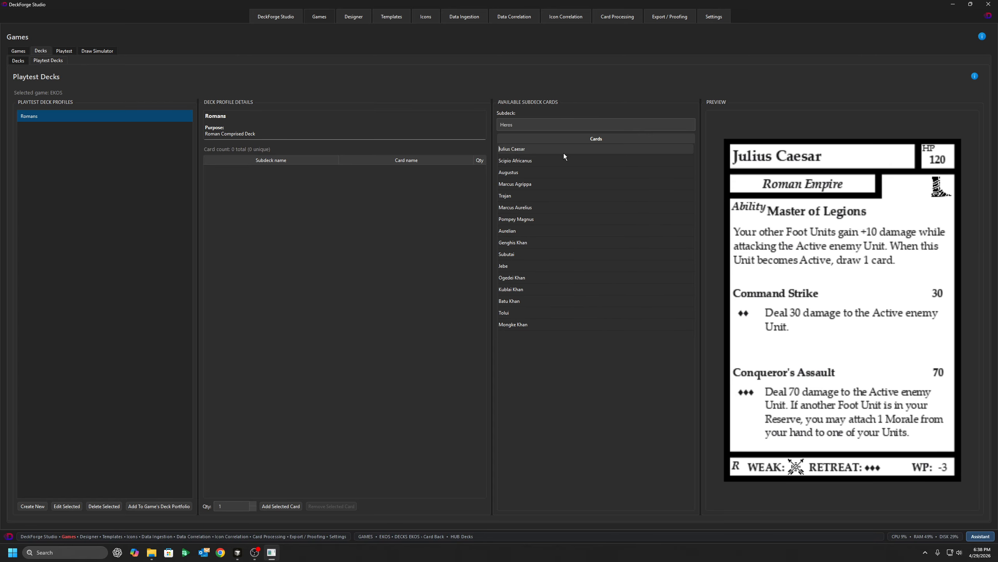
click(520, 184)
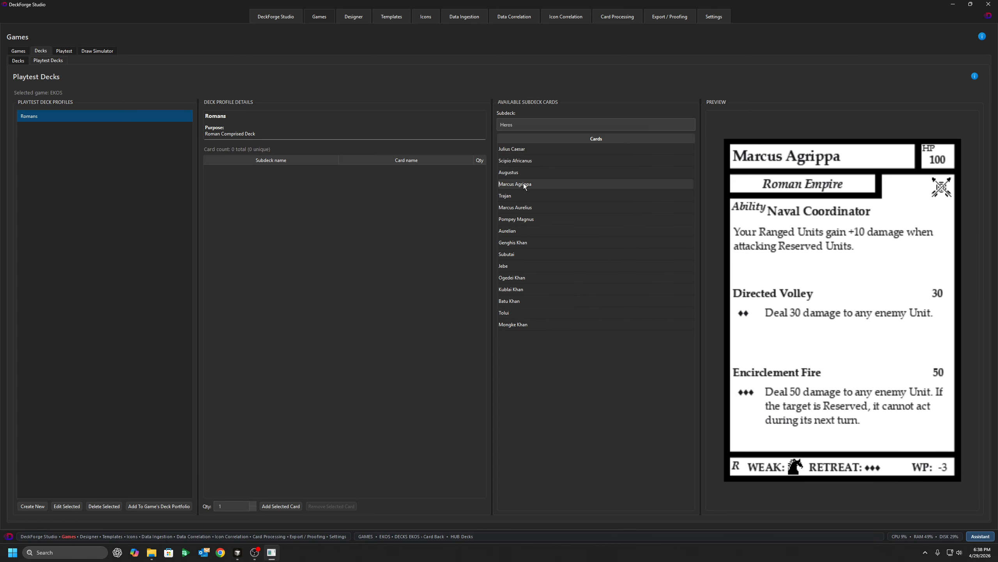
click(281, 506)
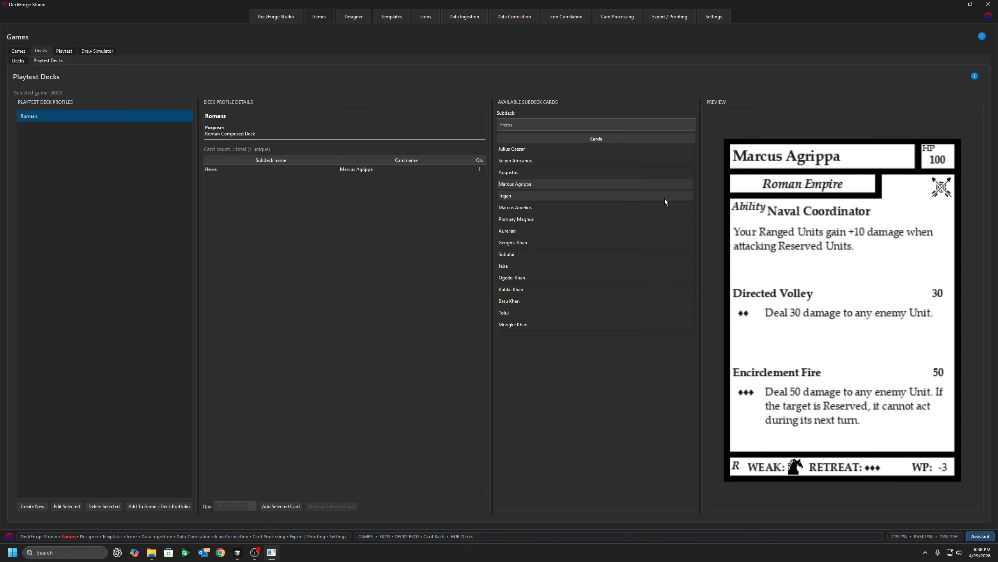
Add one each of Legion Commander, Equites Commander and Ballista Commander from the Commanders subdeck to the Romans deck
click(585, 124)
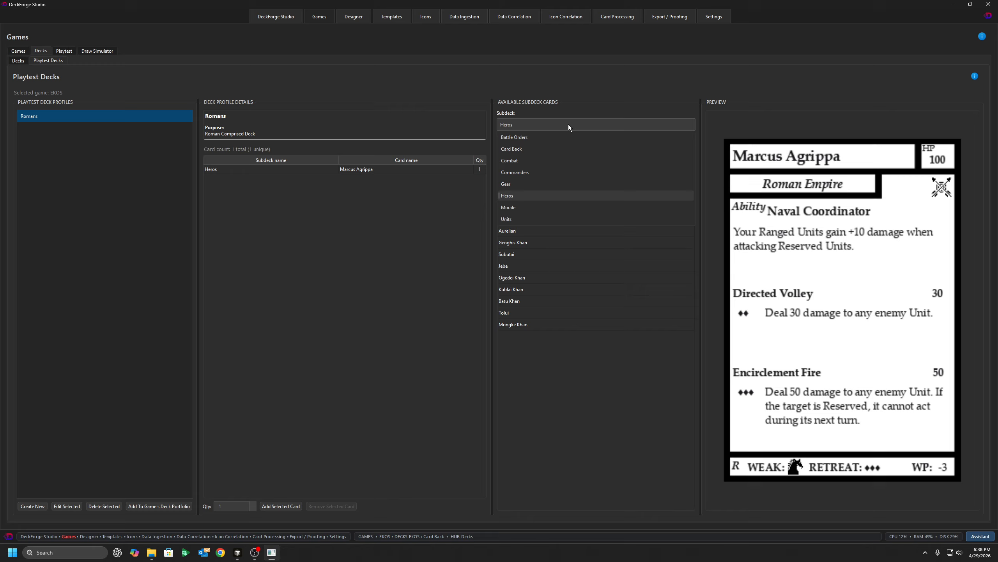
click(525, 170)
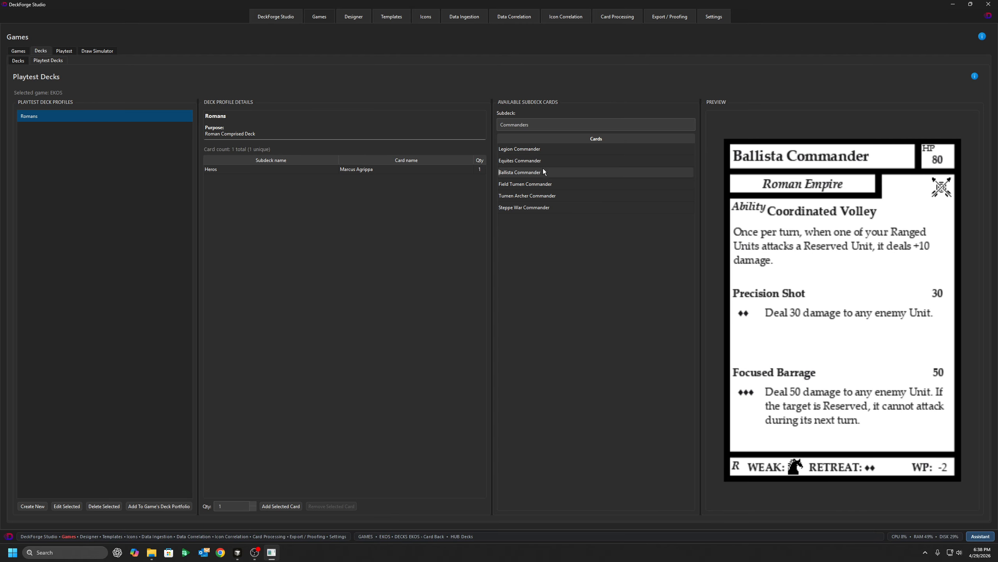
click(280, 506)
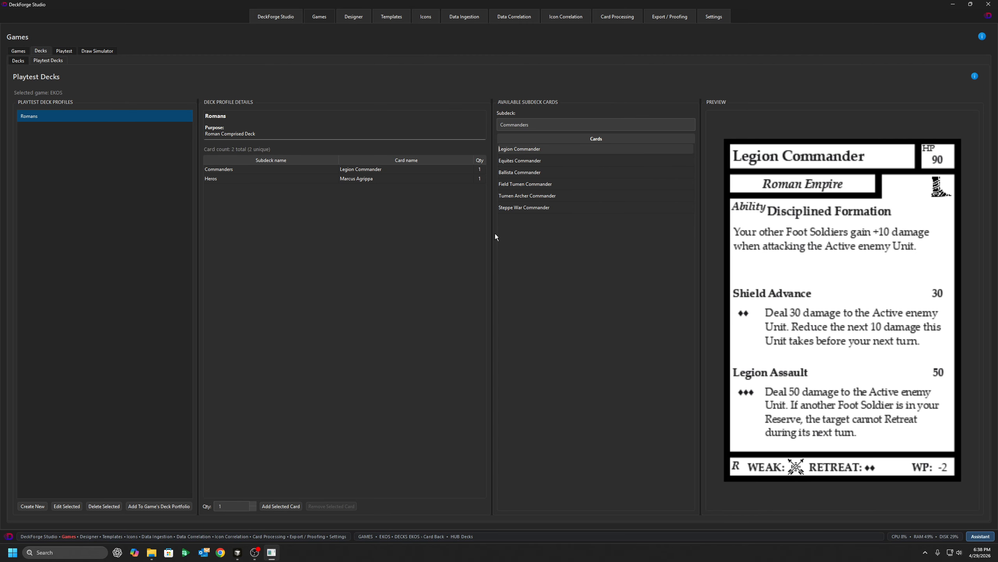
click(529, 161)
click(282, 506)
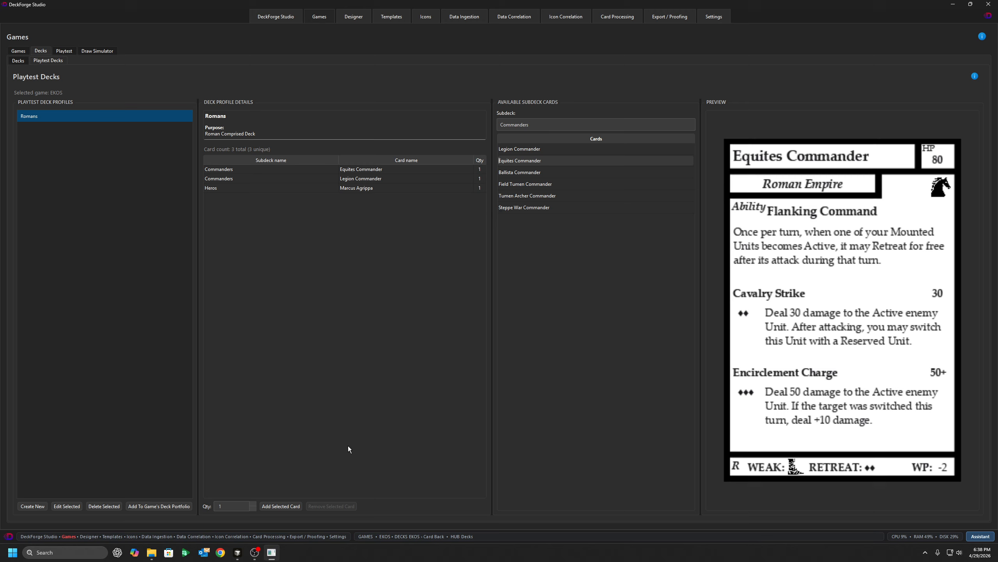
click(518, 173)
click(280, 506)
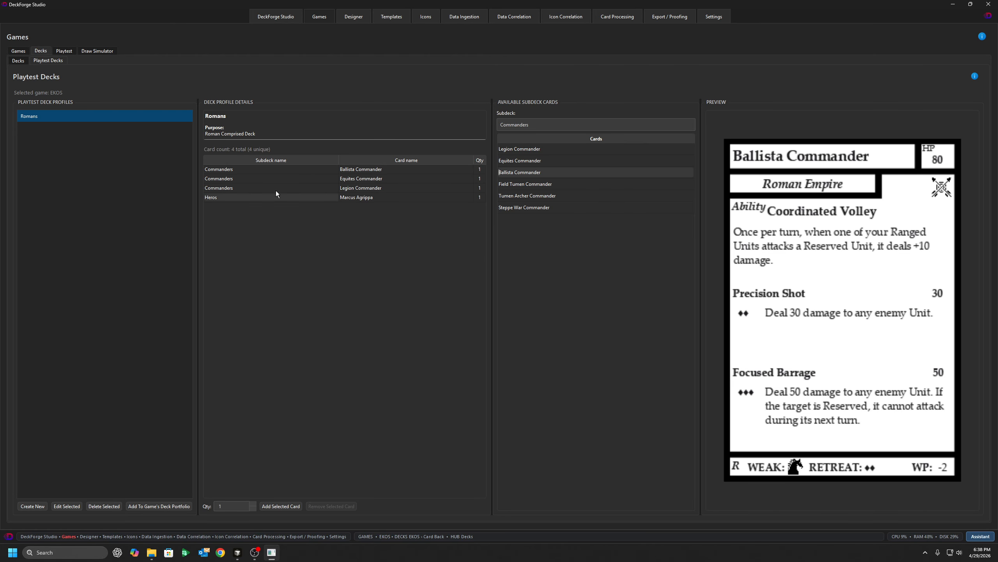
Add three Legion Infantry cards from the Units subdeck to the Romans deck
click(537, 125)
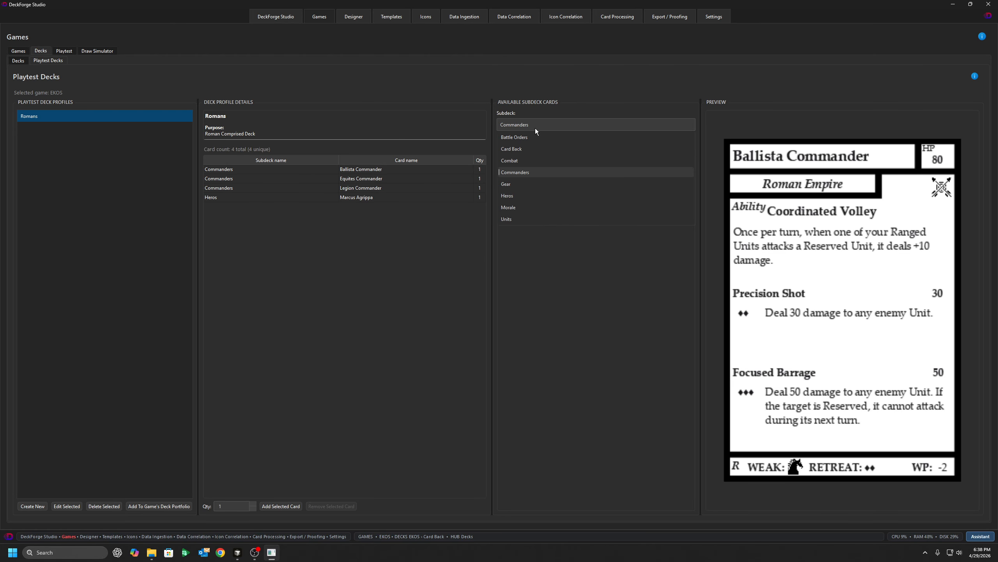
click(513, 218)
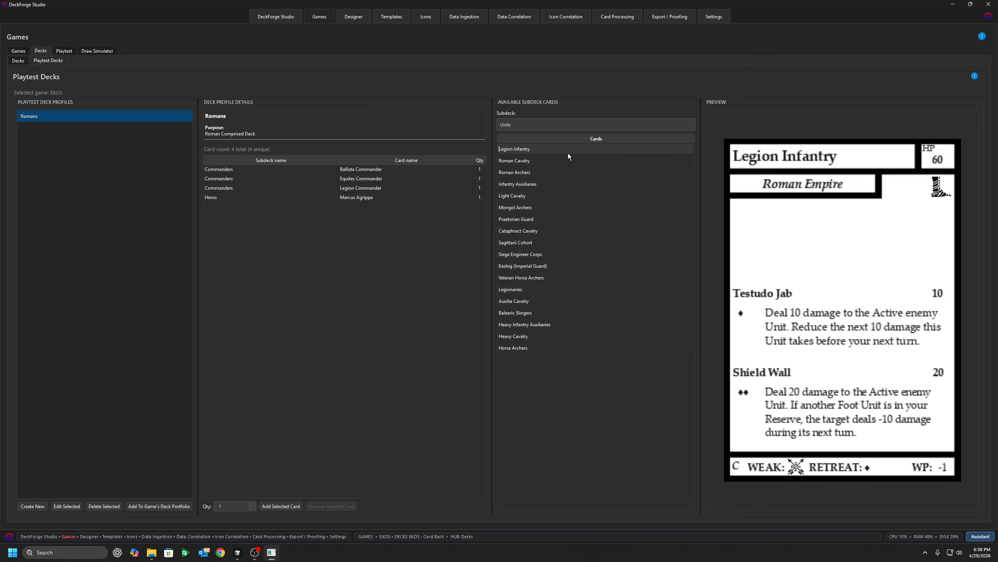
click(525, 161)
click(530, 150)
click(284, 506)
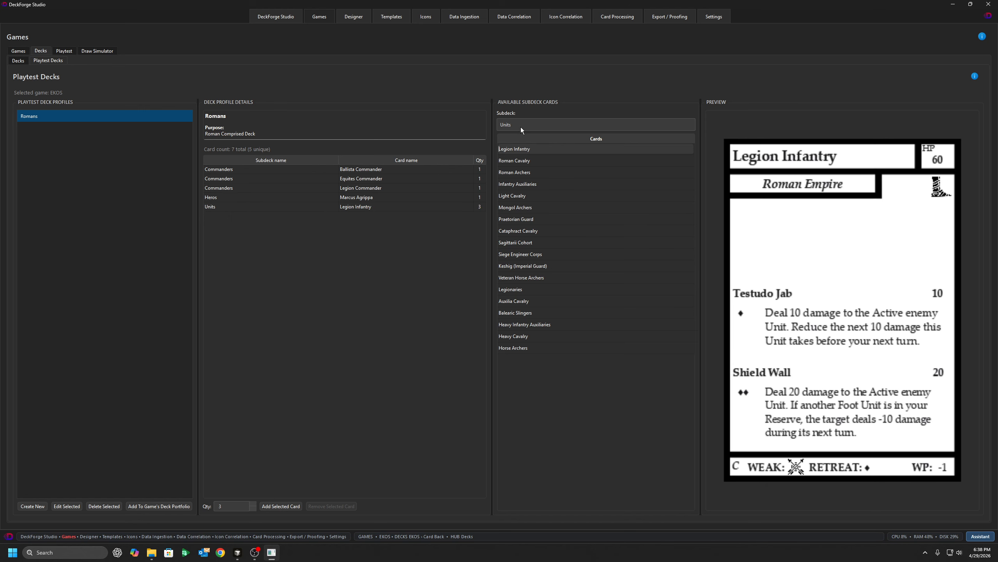
Add two copies each of Roman Cavalry, Roman Archers and Infantry Auxiliaries to the Romans deck
click(526, 162)
click(260, 507)
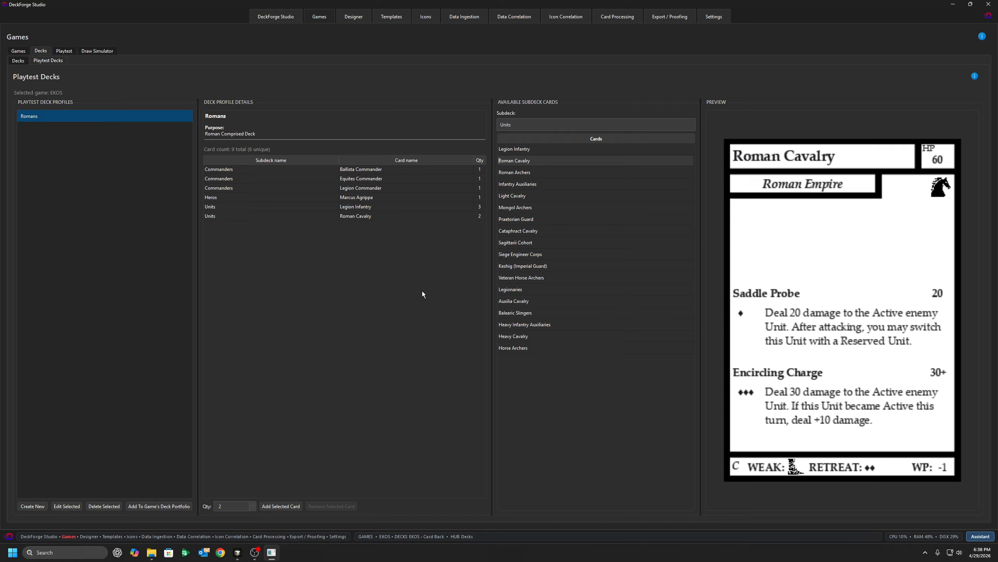
click(519, 172)
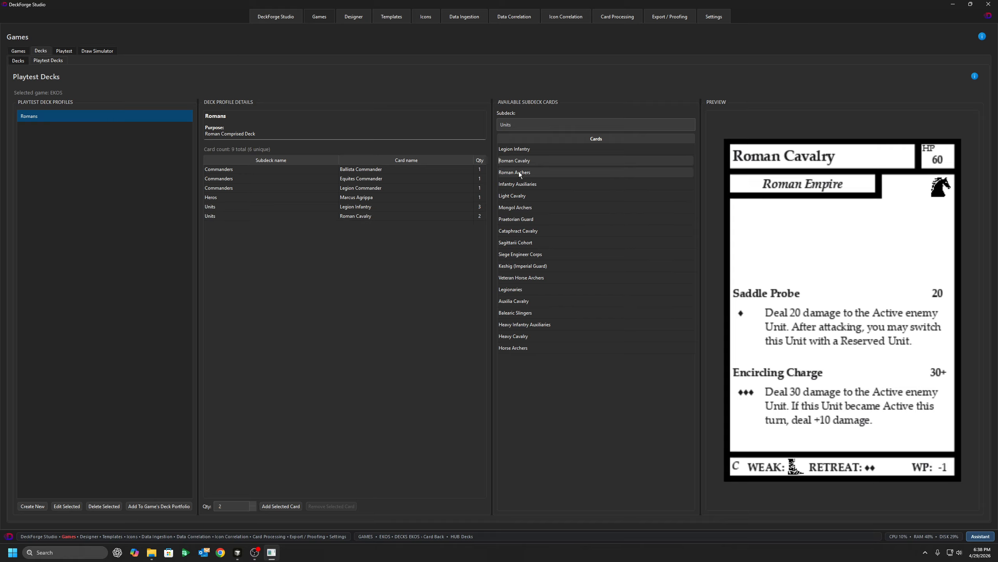
click(263, 507)
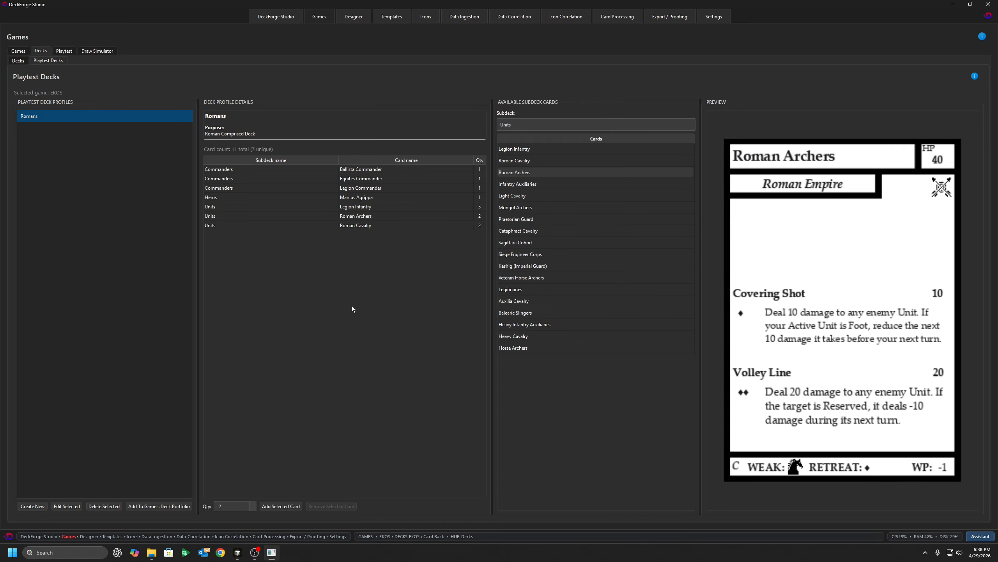
click(529, 184)
click(299, 506)
Add two Light Cavalry cards to the Romans deck and remove them again
click(528, 195)
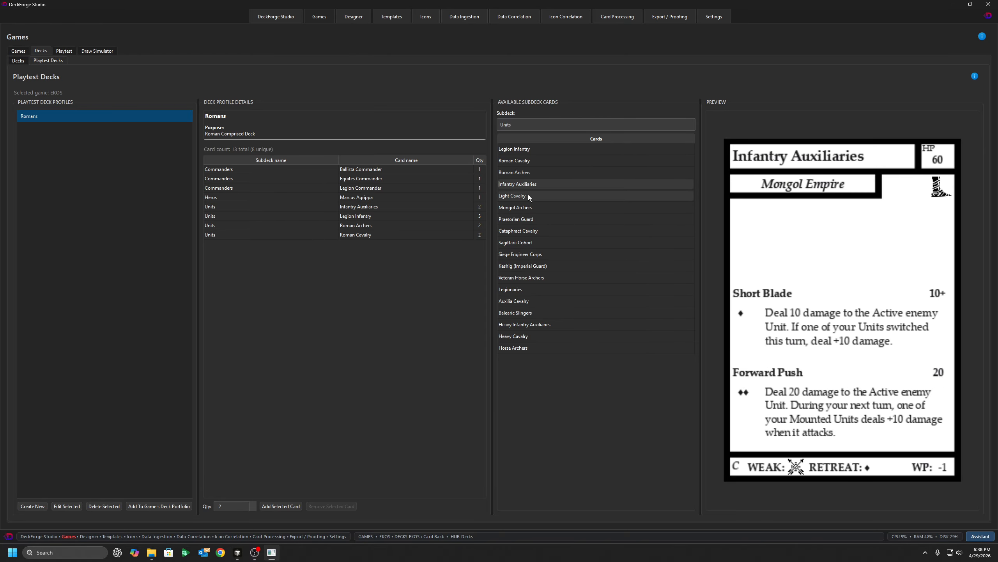
click(284, 506)
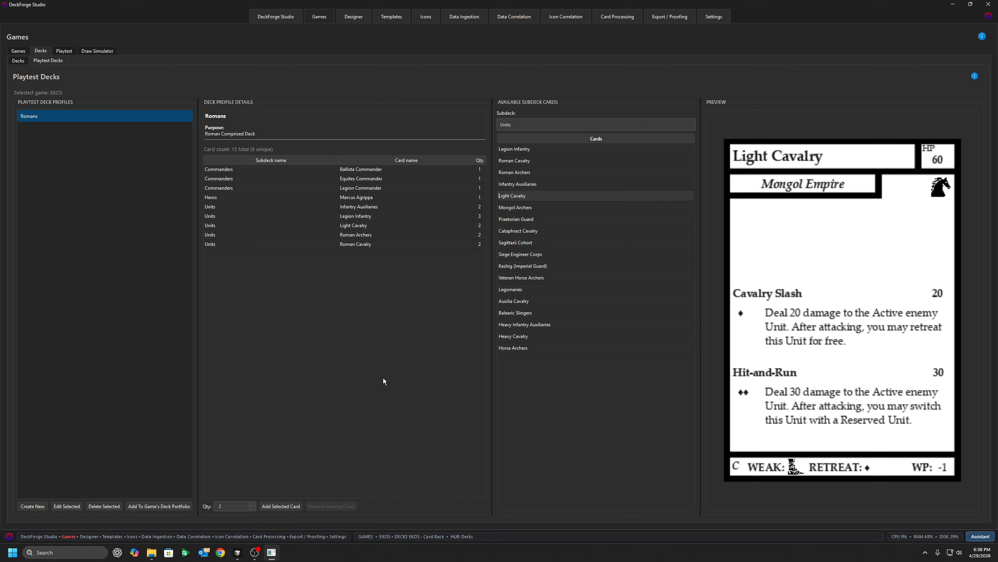
click(515, 207)
click(531, 184)
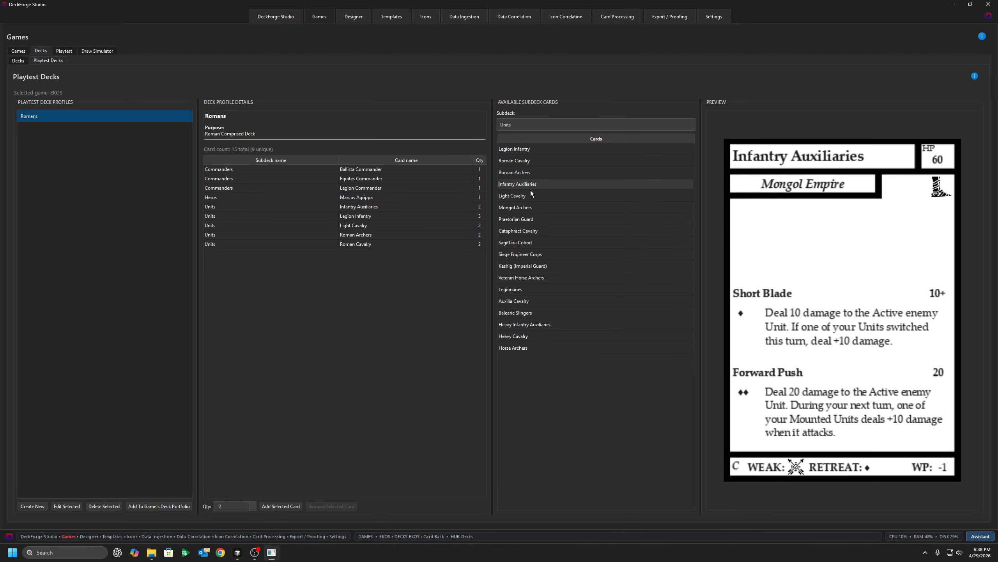
click(526, 196)
click(253, 241)
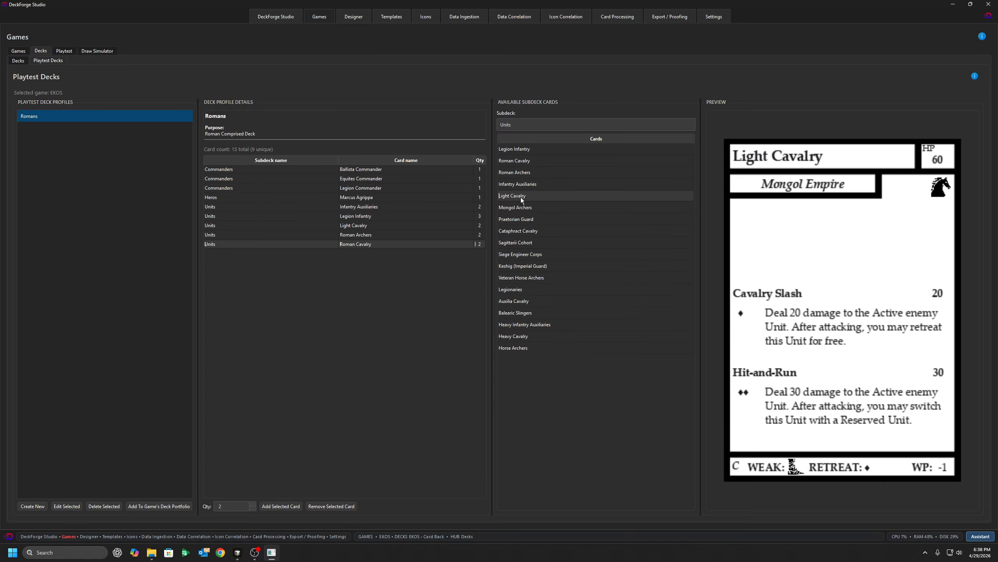
click(394, 227)
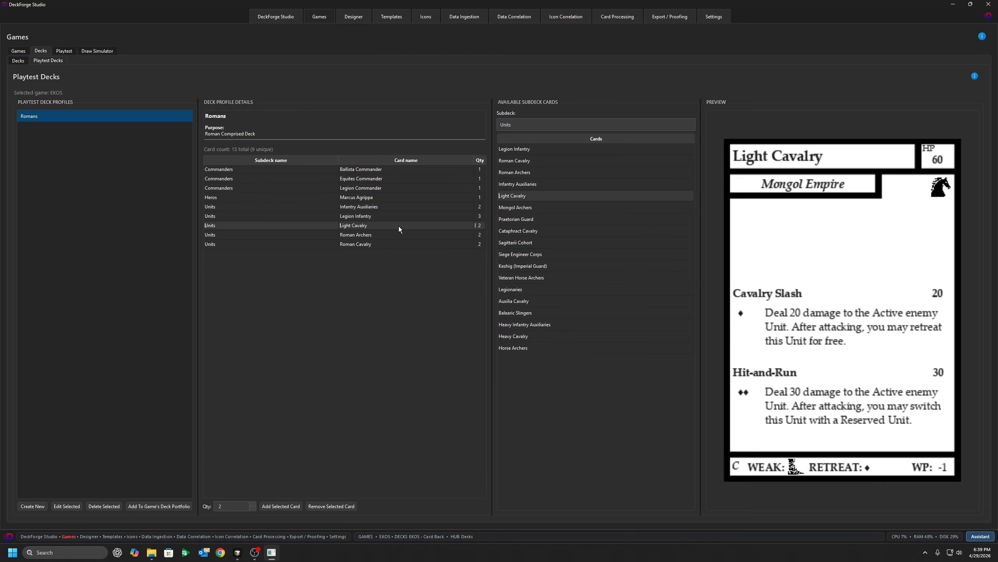
click(337, 506)
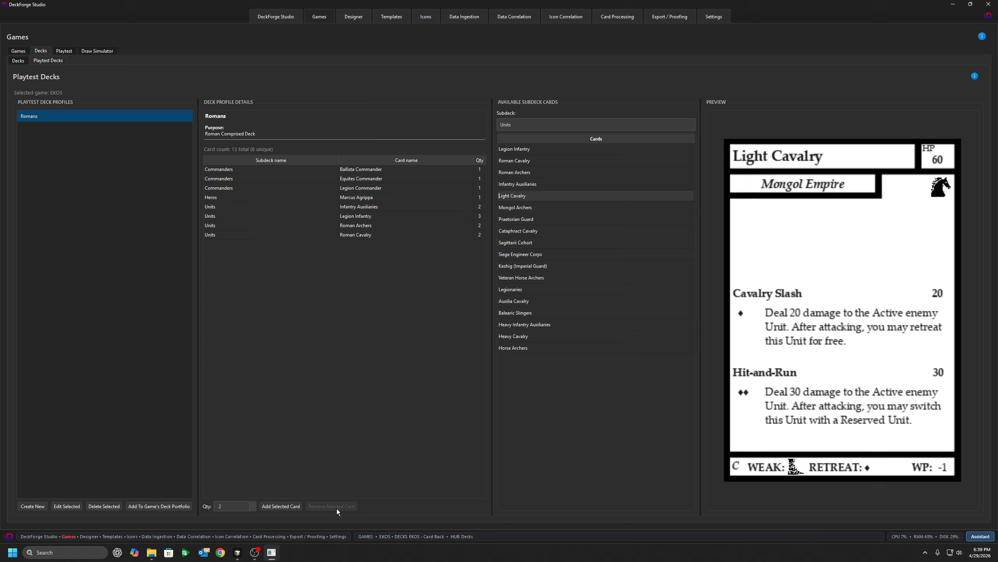
click(372, 223)
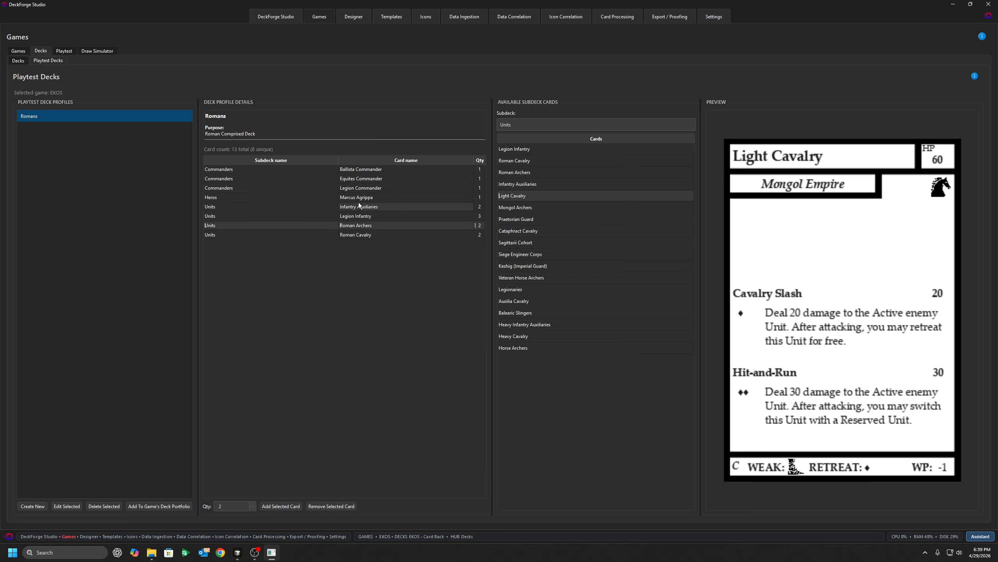
Add one each of Hold the Line, Forced March and Shield Wall from the Battle Orders subdeck to the Romans deck
click(522, 124)
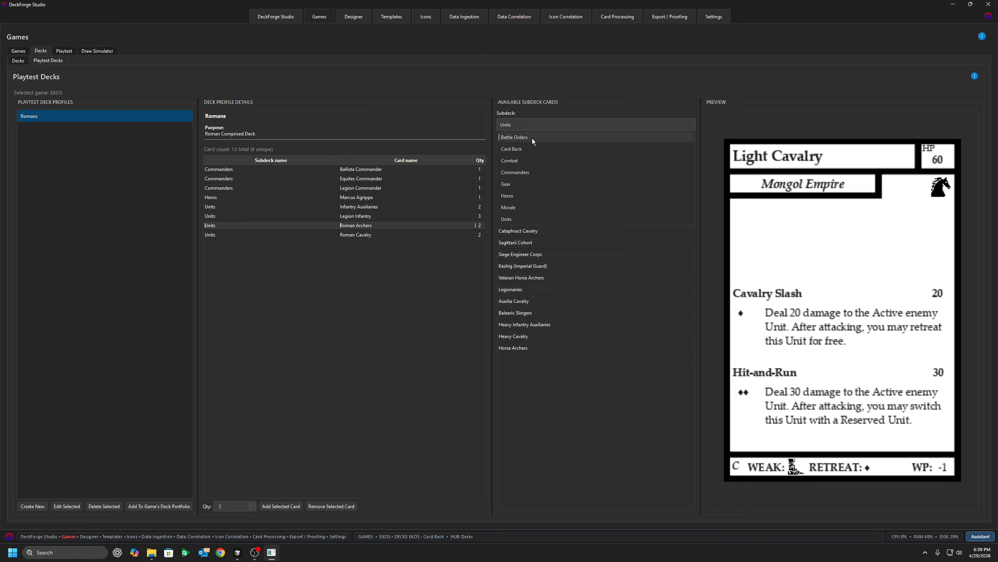
click(532, 137)
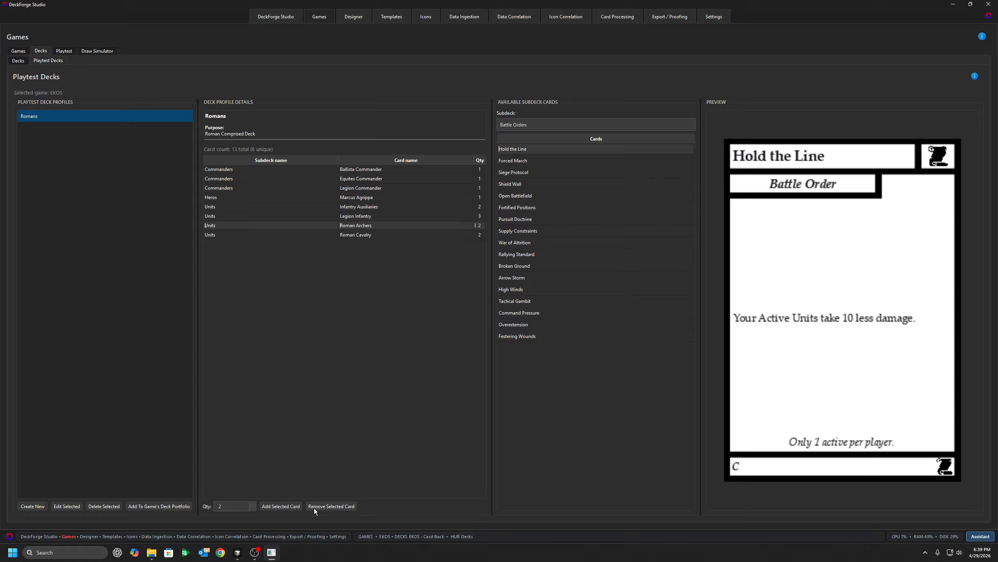
click(276, 505)
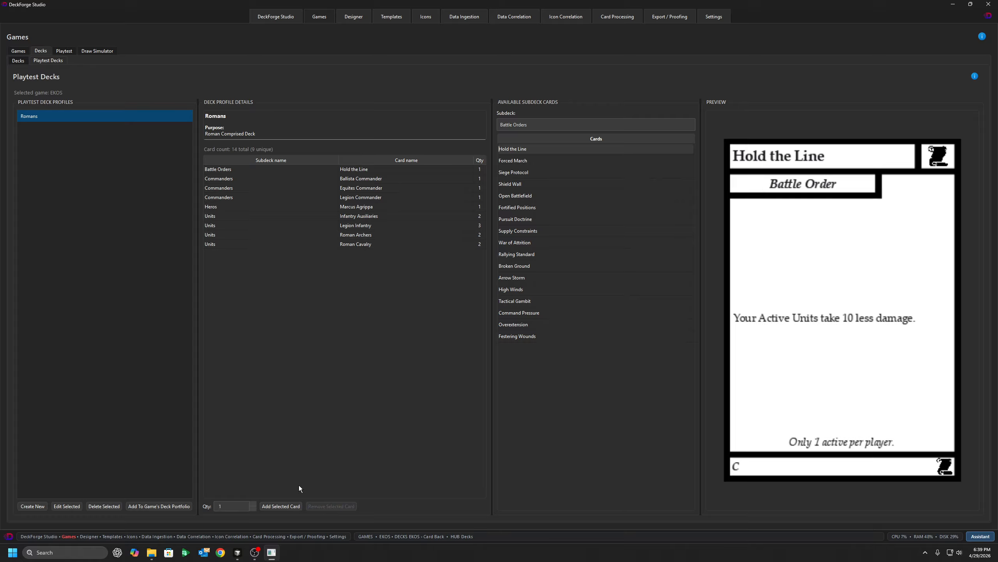
click(512, 162)
click(279, 506)
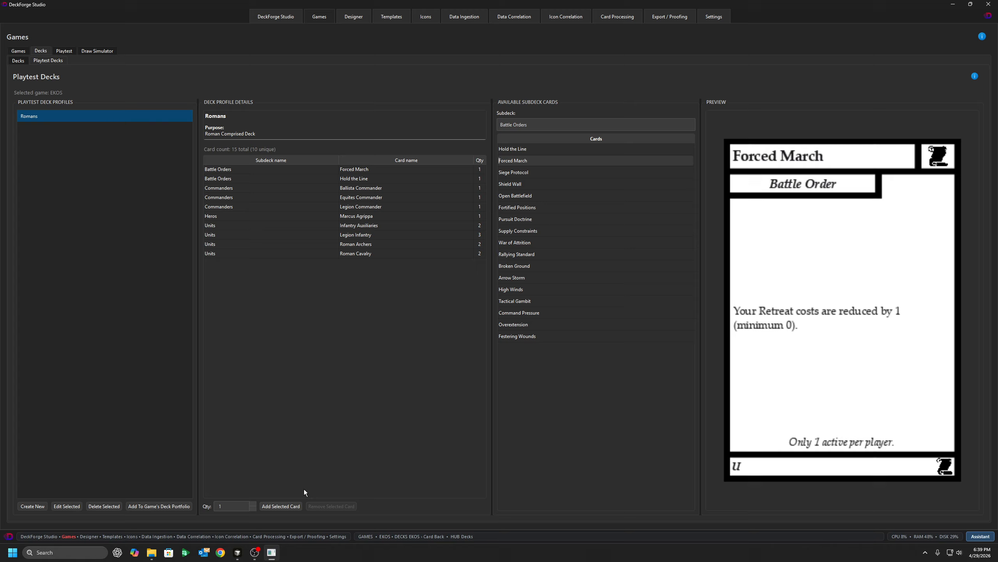
click(518, 184)
click(287, 505)
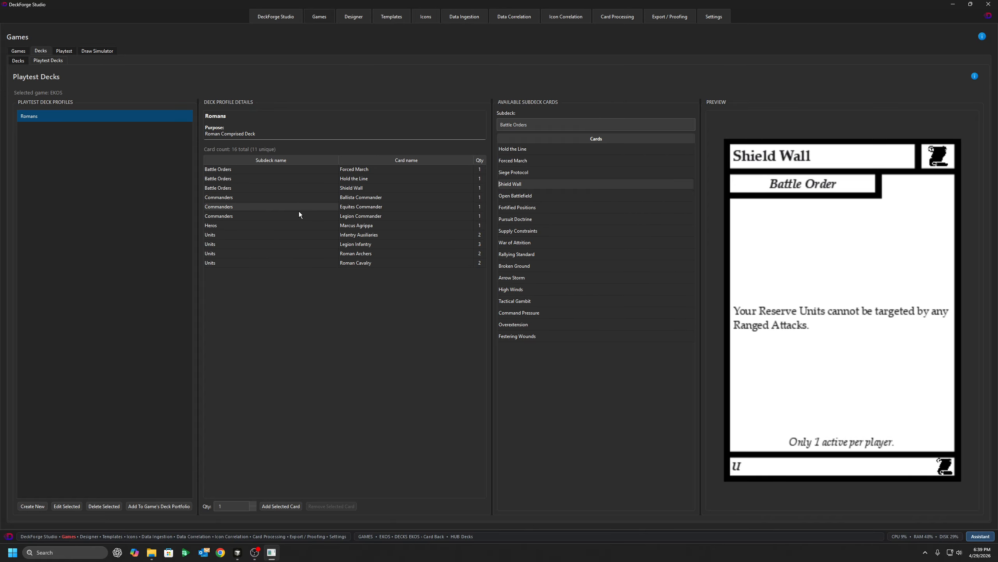
Add one Iron-Plated Shields and one Stabilized Bowstring from the Gear subdeck to the Romans deck
click(538, 124)
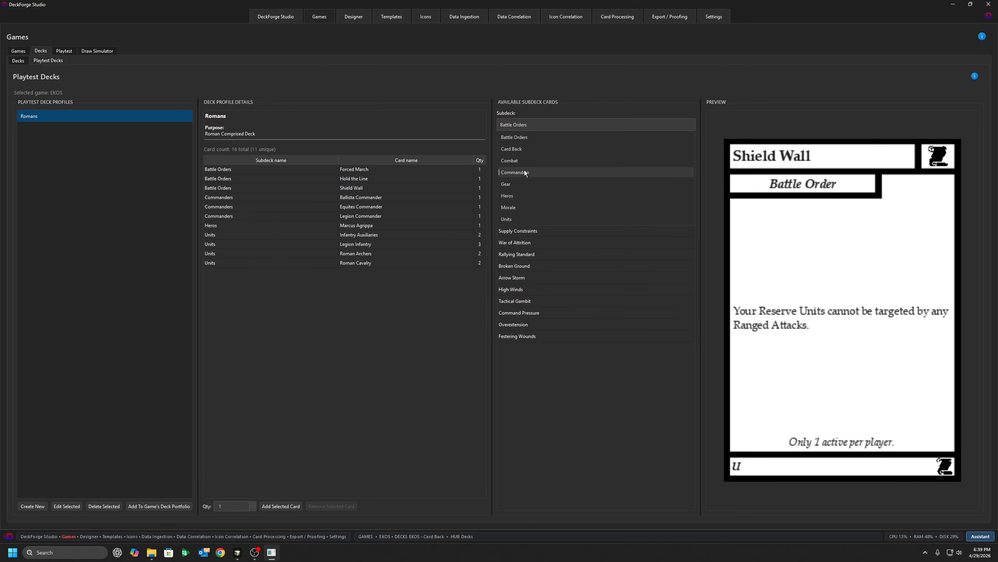
click(518, 182)
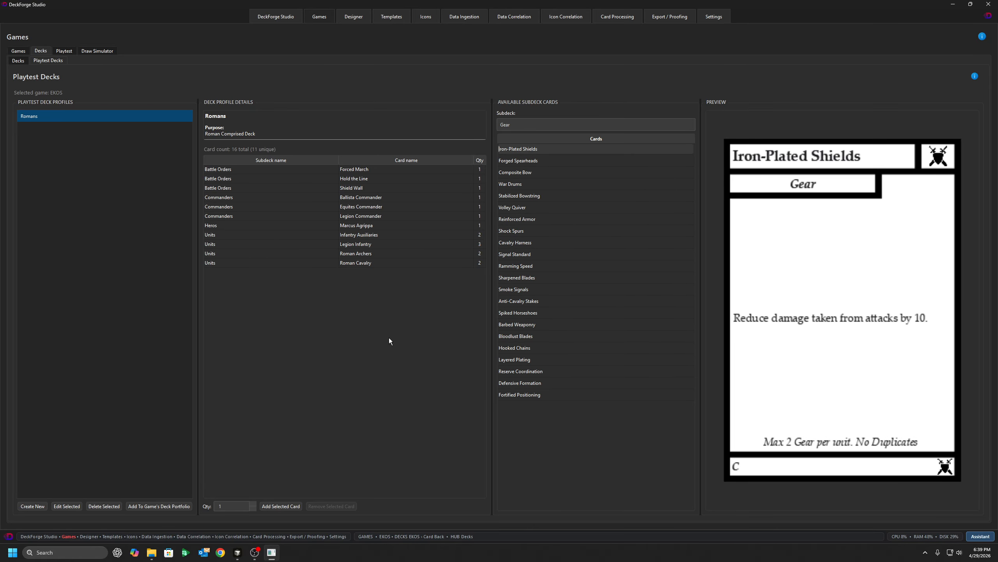
click(278, 505)
click(525, 195)
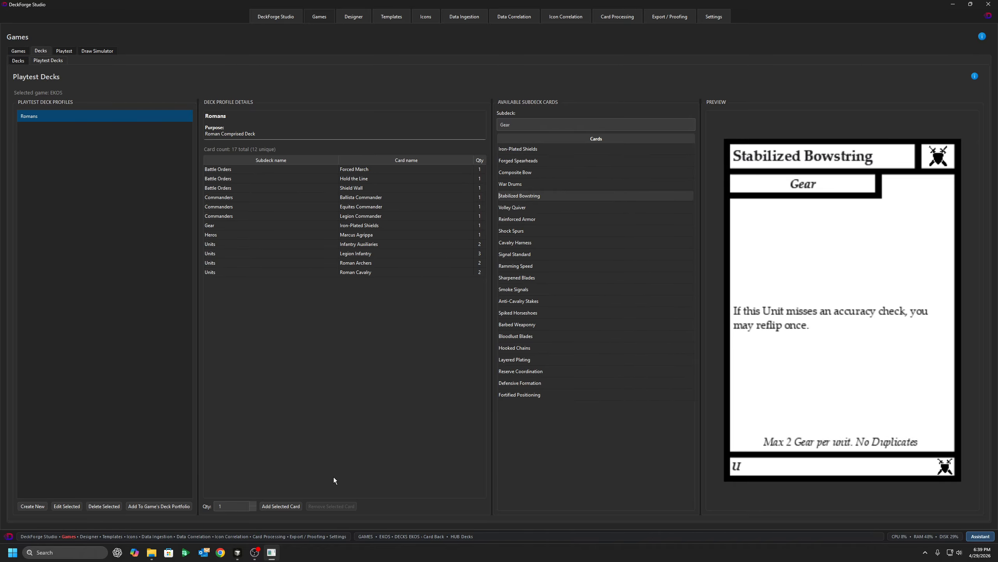
click(270, 508)
click(550, 252)
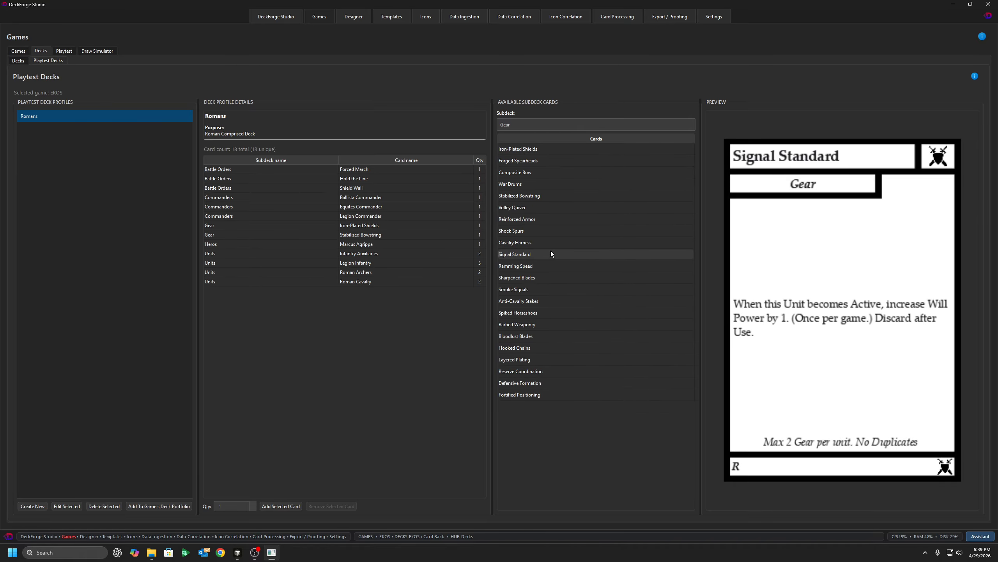
click(517, 267)
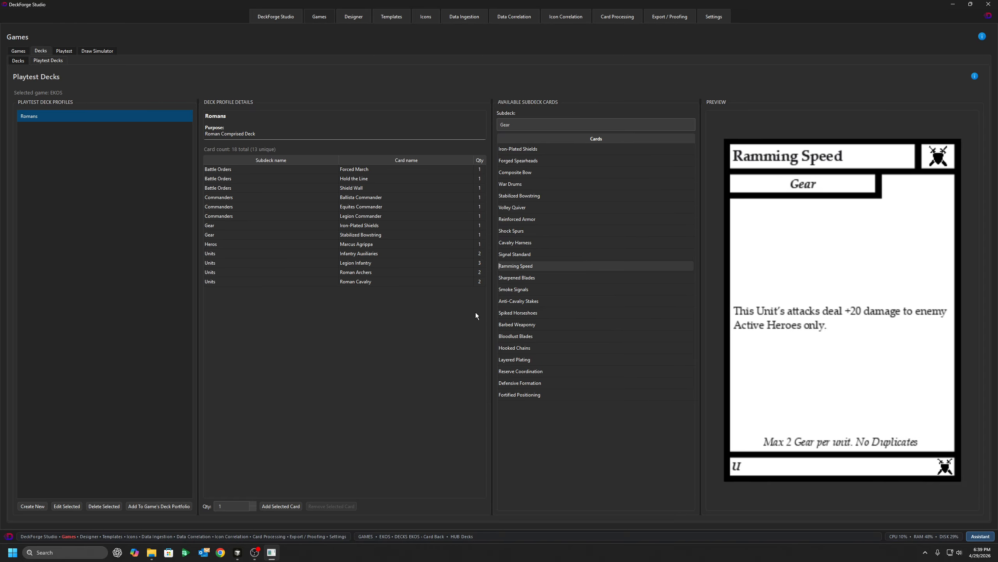
Open the playtest profiles and examine the available scopes for restoring the defaults, without restoring anything
click(64, 50)
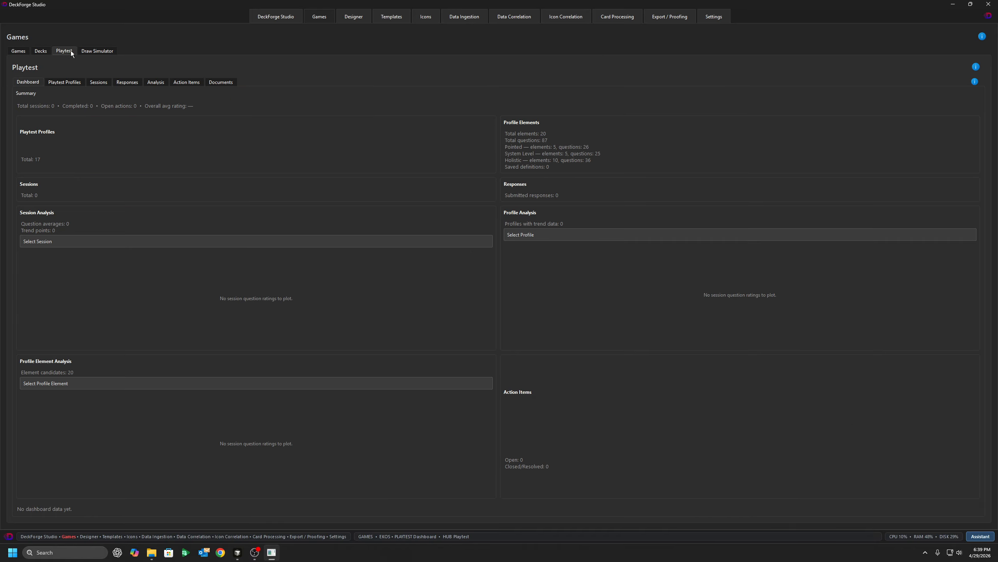
click(79, 84)
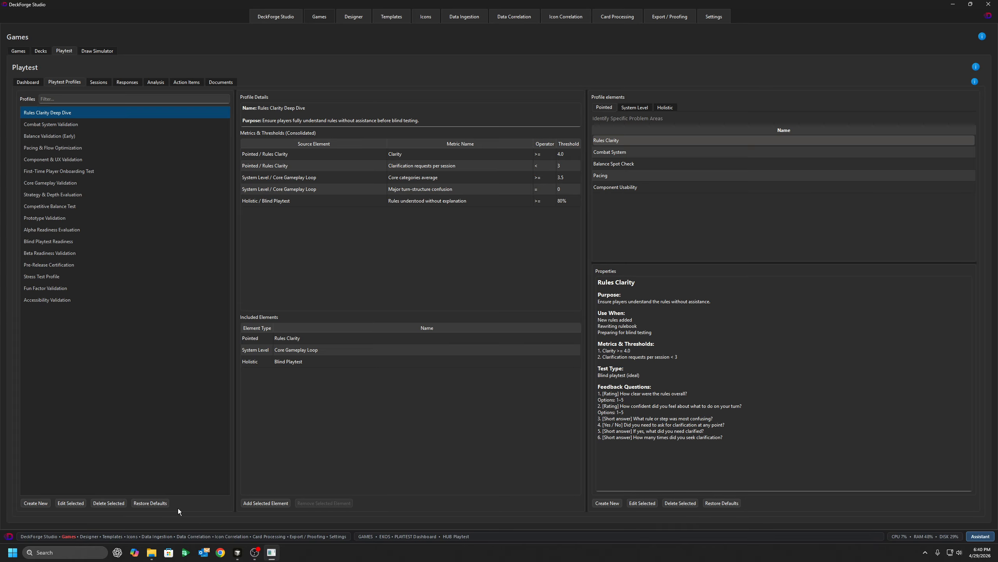
click(152, 503)
click(509, 272)
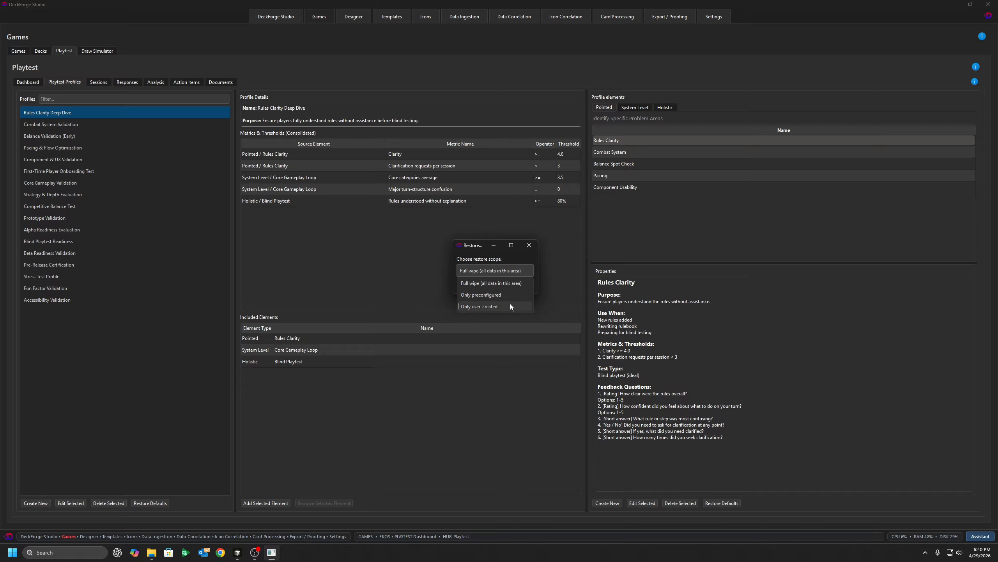
click(534, 246)
click(528, 284)
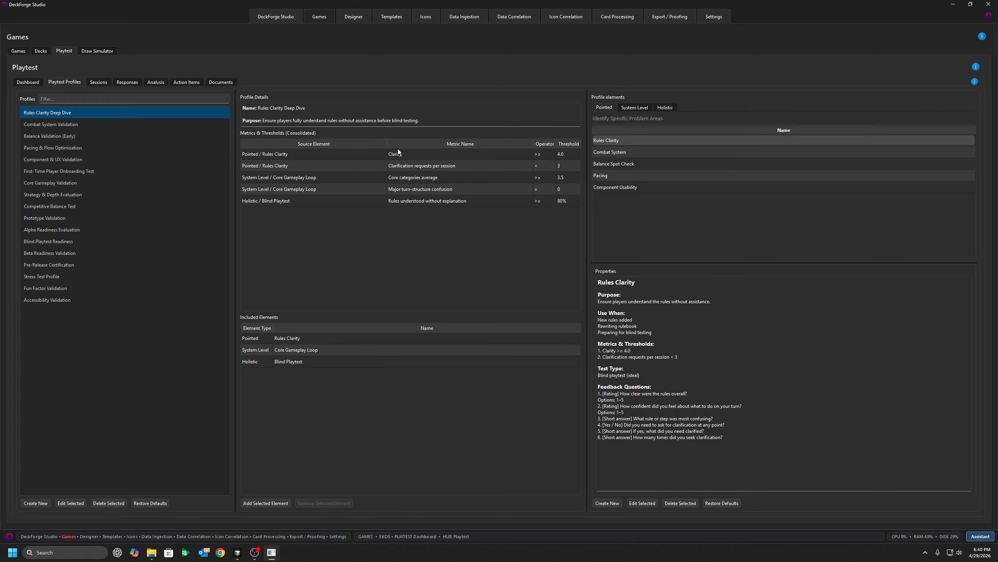
Compare the Pointed, System Level and Holistic profile elements, including their metrics and feedback questions
click(643, 108)
click(665, 105)
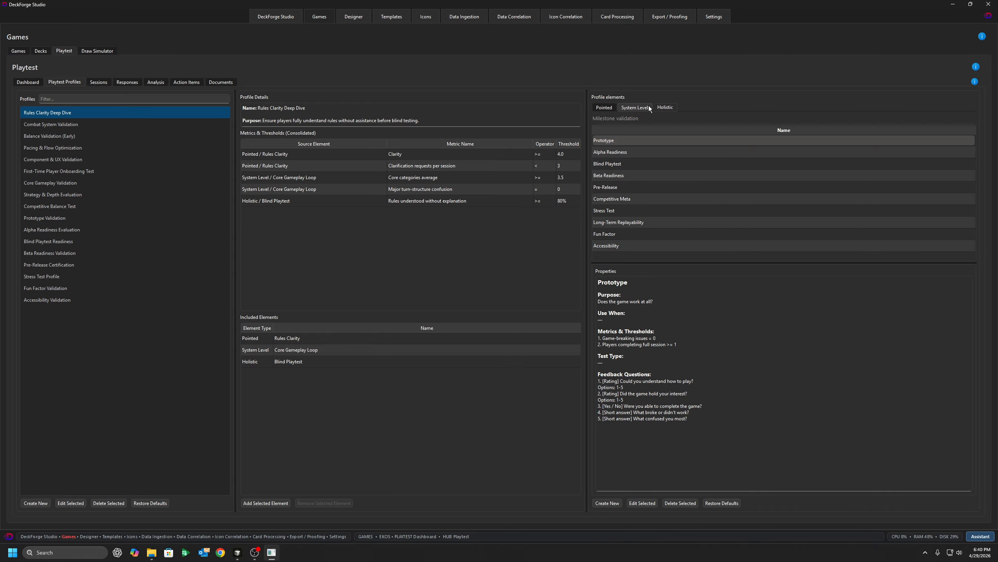
click(644, 106)
click(610, 108)
click(629, 108)
click(662, 107)
click(645, 106)
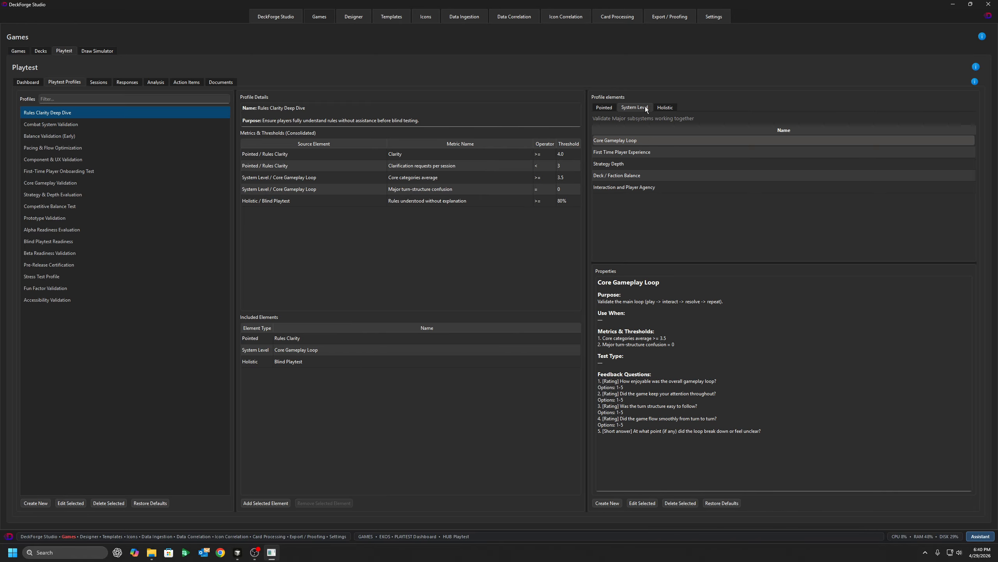
click(604, 107)
click(635, 109)
click(614, 108)
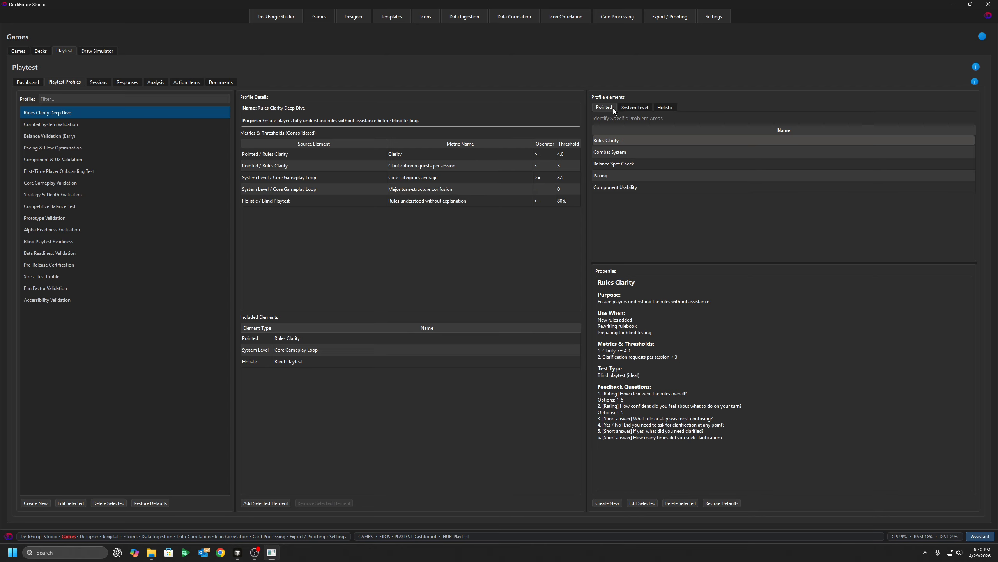
click(630, 108)
click(670, 108)
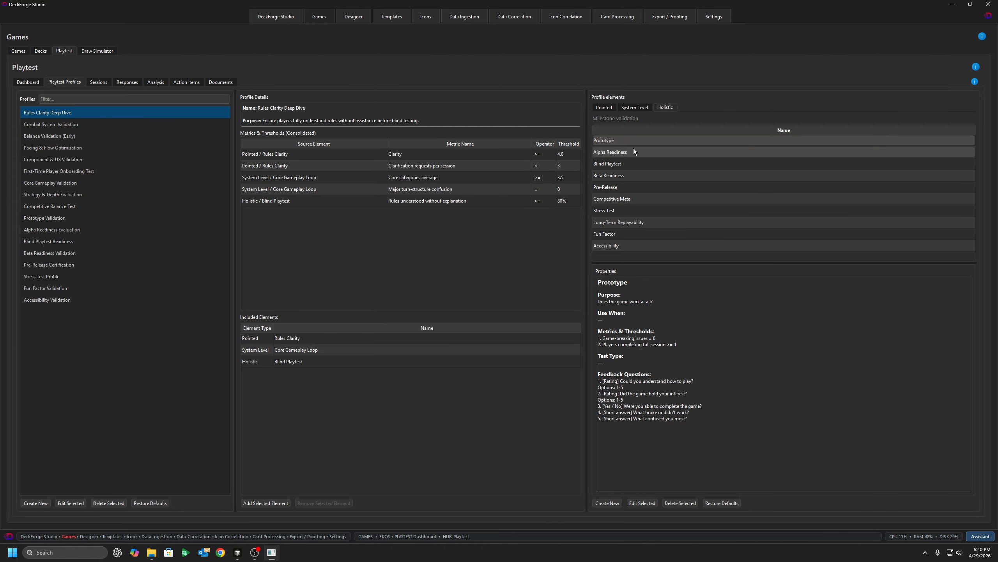
click(602, 108)
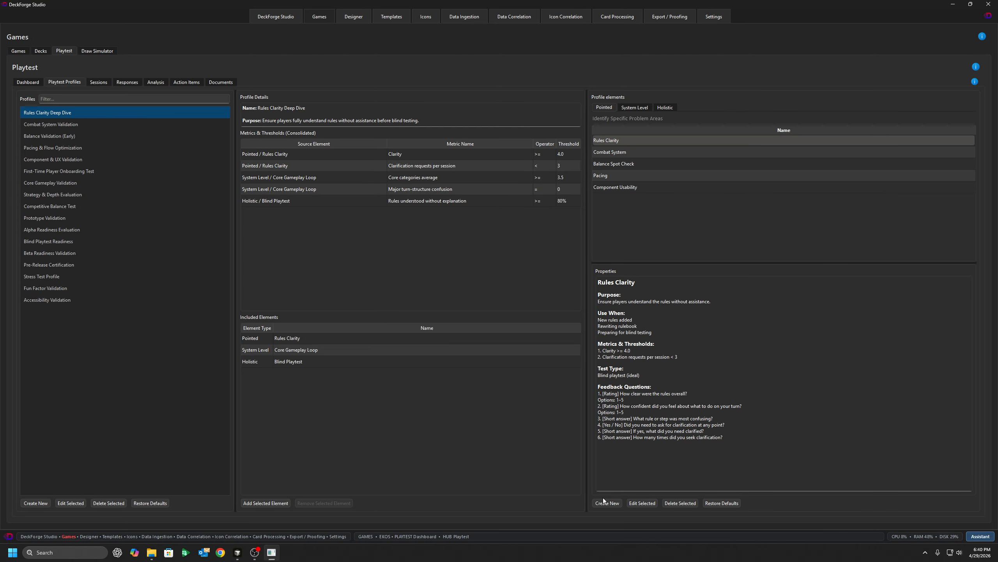
Open the Rules Clarity element for editing and review its thresholds, feedback questions and available question types
click(645, 503)
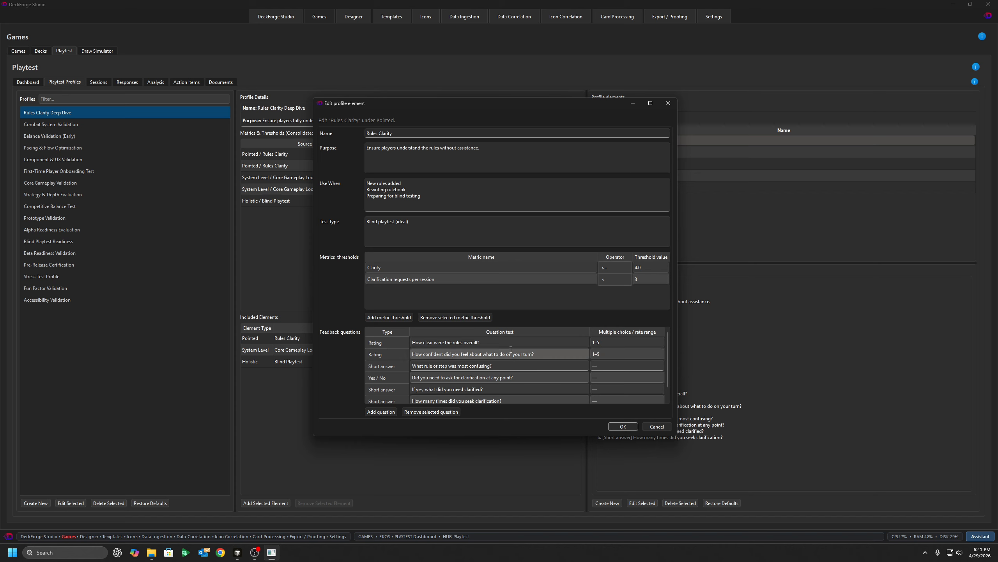
click(390, 344)
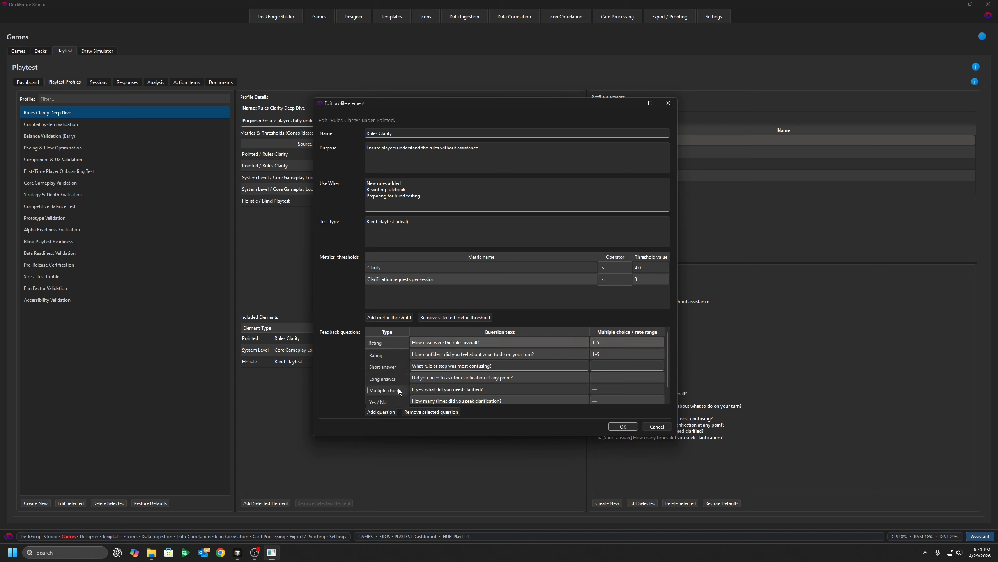
click(384, 355)
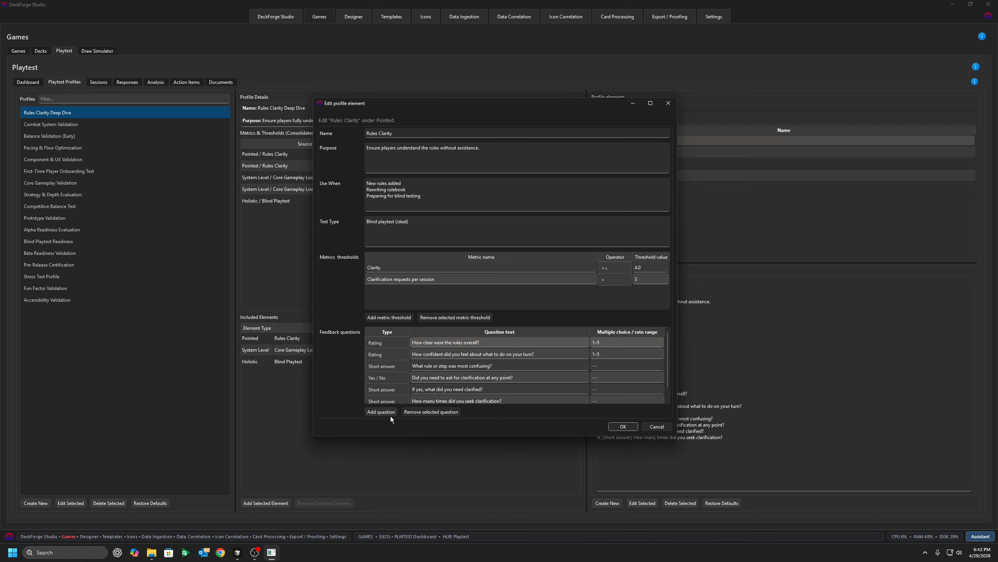
click(623, 426)
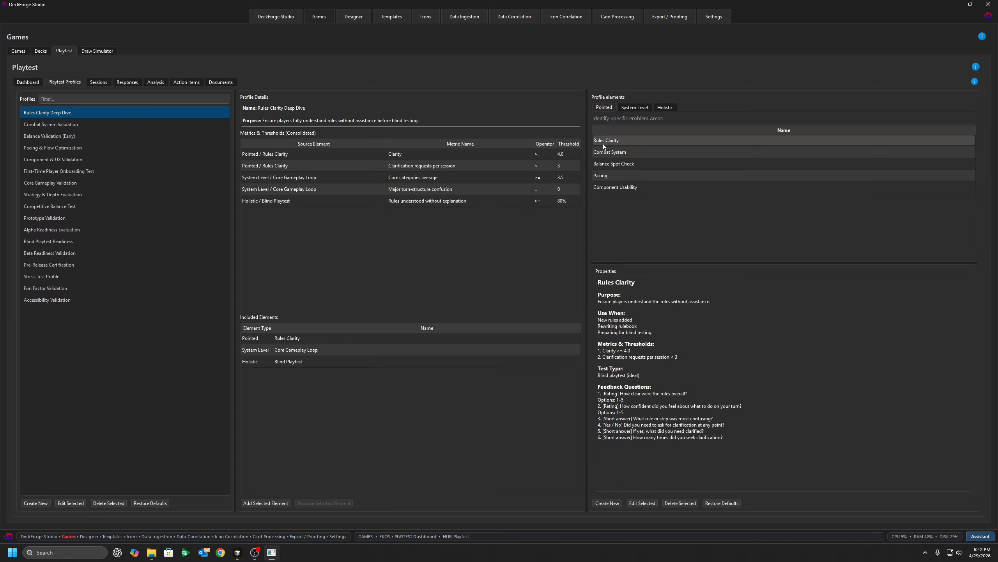
Compare the metrics and included elements of the Combat System, Balance, Pacing & Flow and Rules Clarity playtest profiles
click(133, 126)
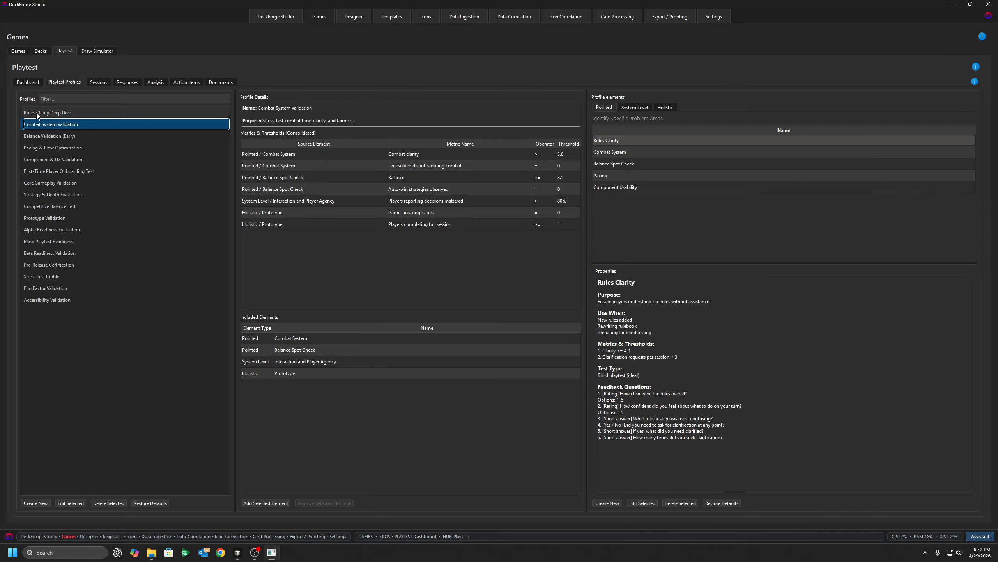
click(51, 135)
click(50, 151)
click(58, 134)
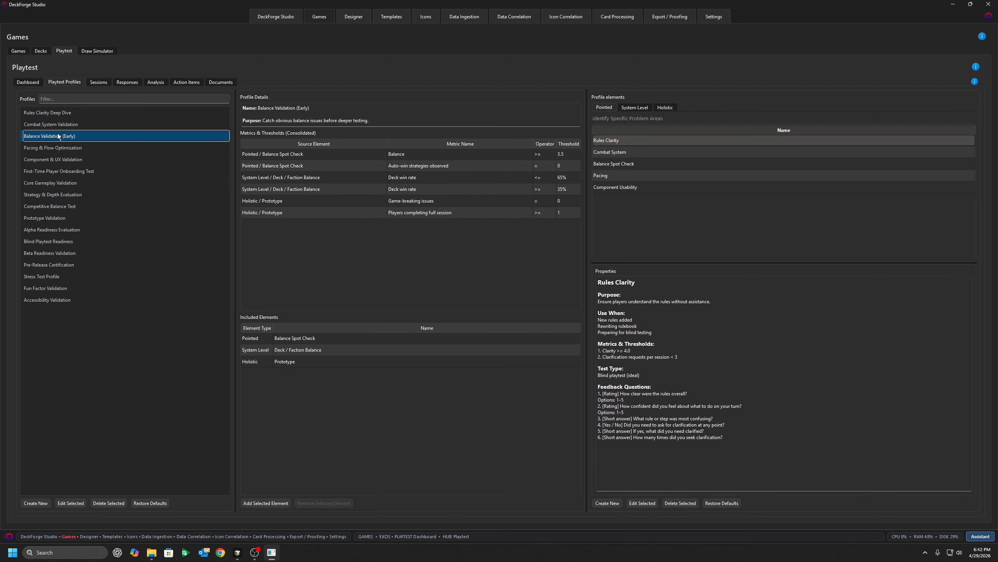
click(61, 123)
click(64, 111)
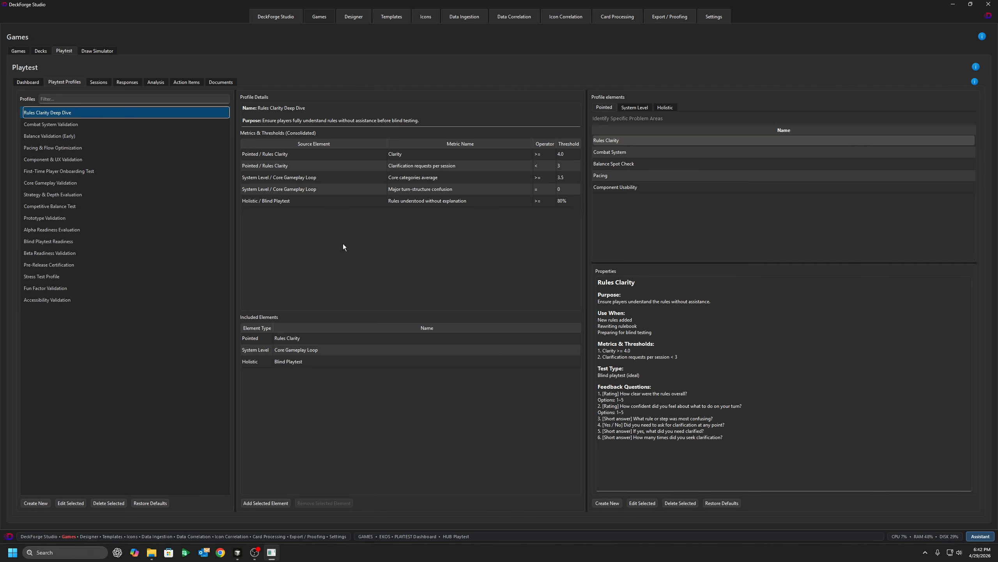
Name the playtest session "Test 1" and set its game version to 1
click(103, 81)
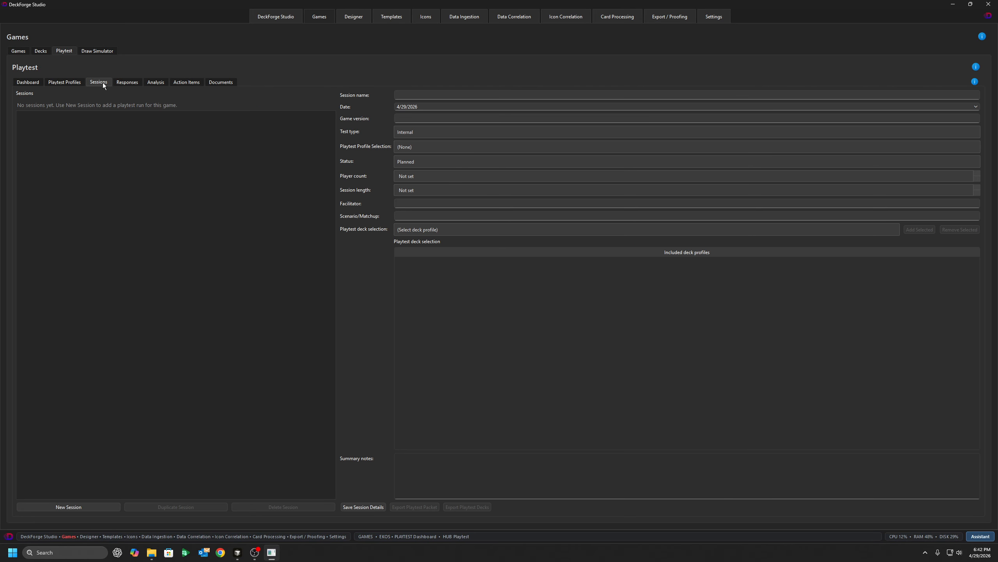
click(445, 98)
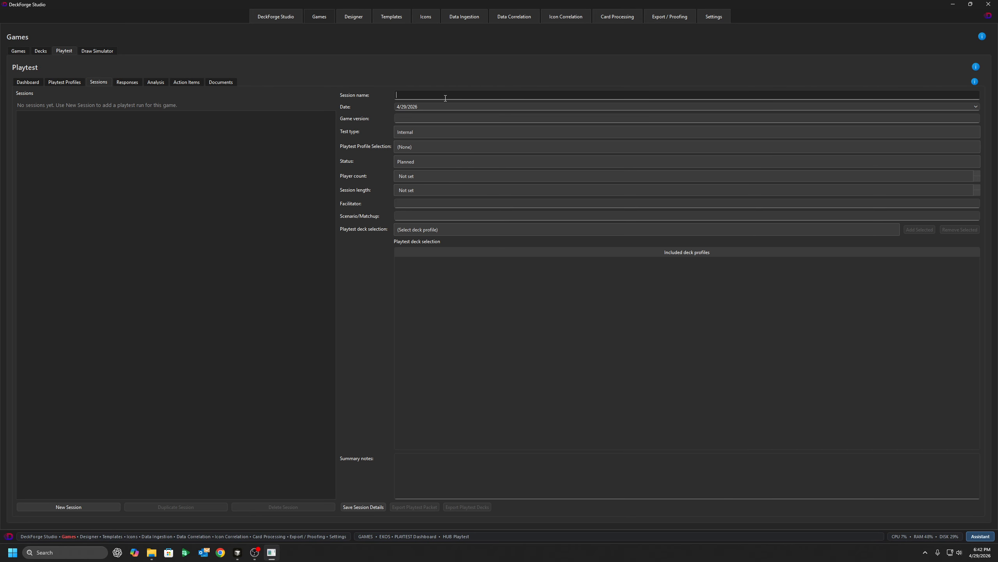
text(Test Pla)
key(BackSpace)
key(BackSpace)
key(BackSpace)
click(435, 117)
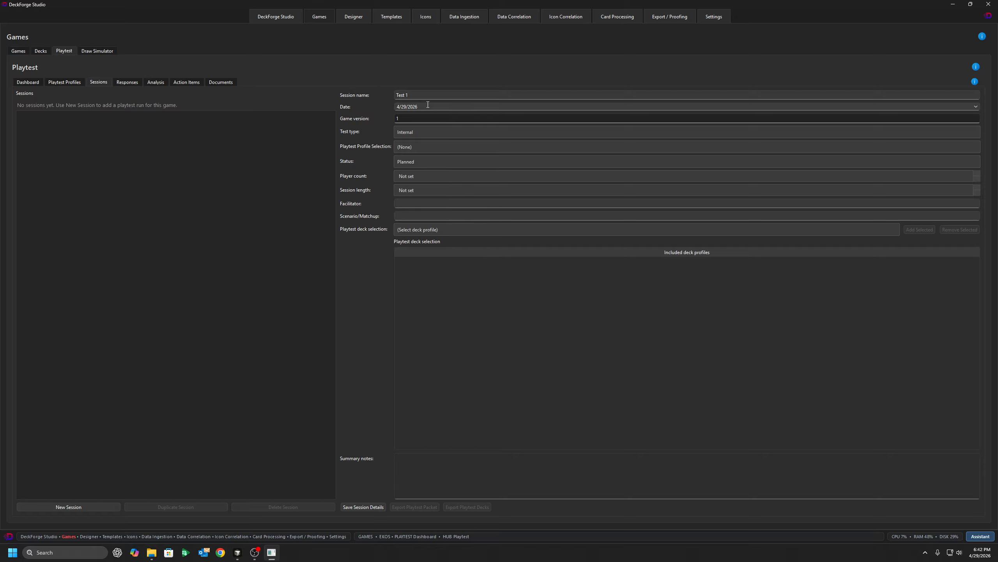
click(427, 104)
click(401, 106)
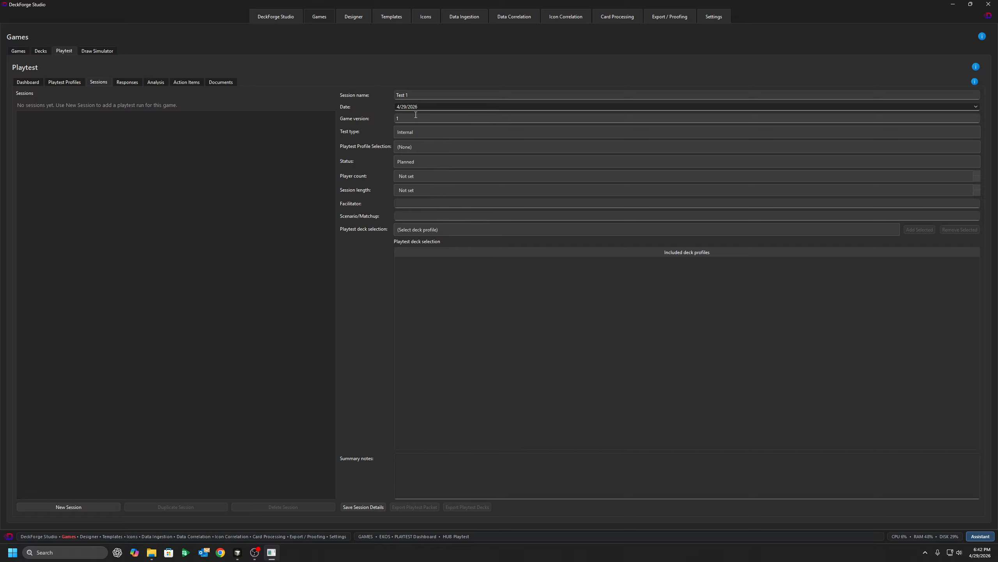
Set the session's test type to Guided, its playtest profile to Rules Clarity Deep Dive and its status to Planned
click(417, 133)
click(417, 156)
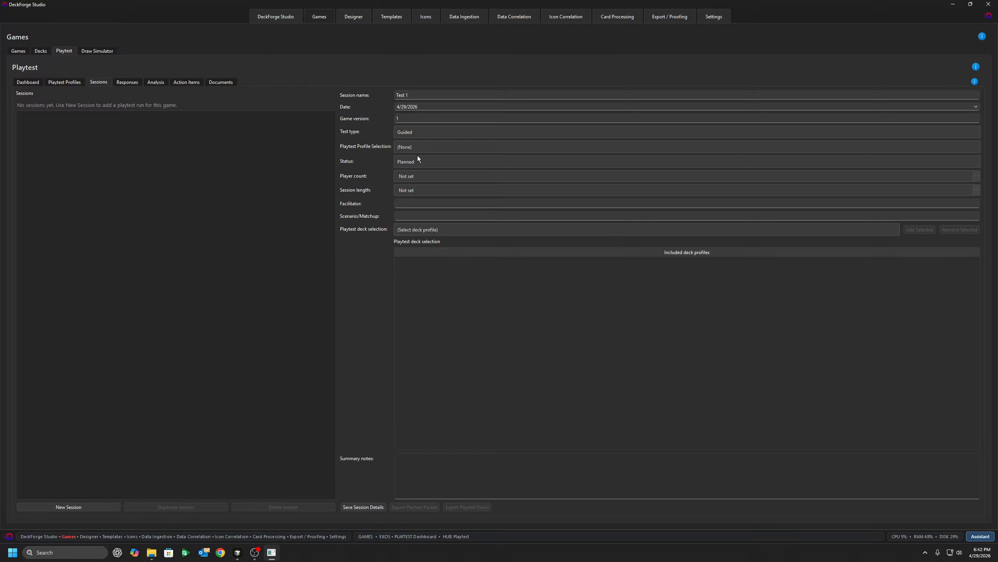
click(437, 149)
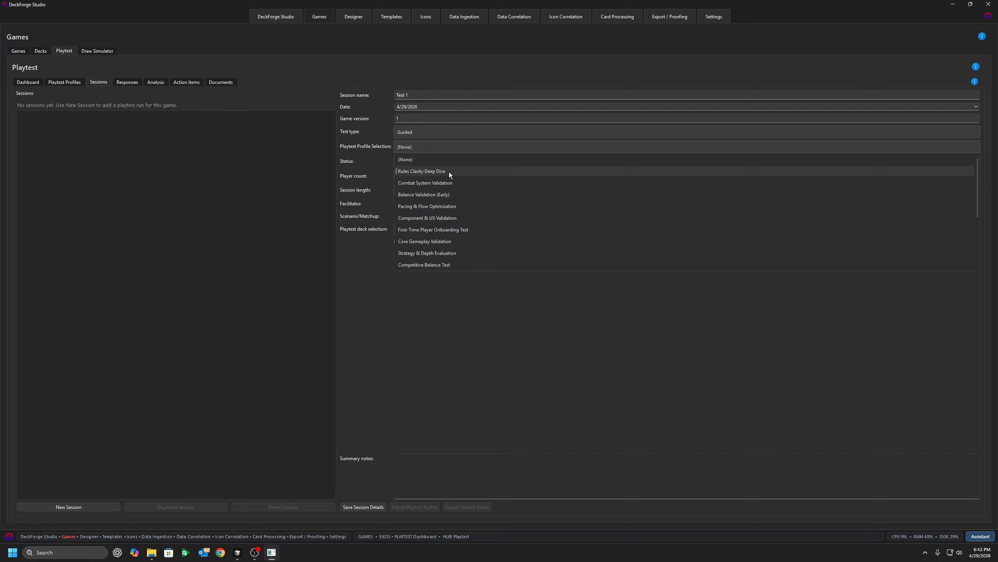
click(449, 171)
click(442, 161)
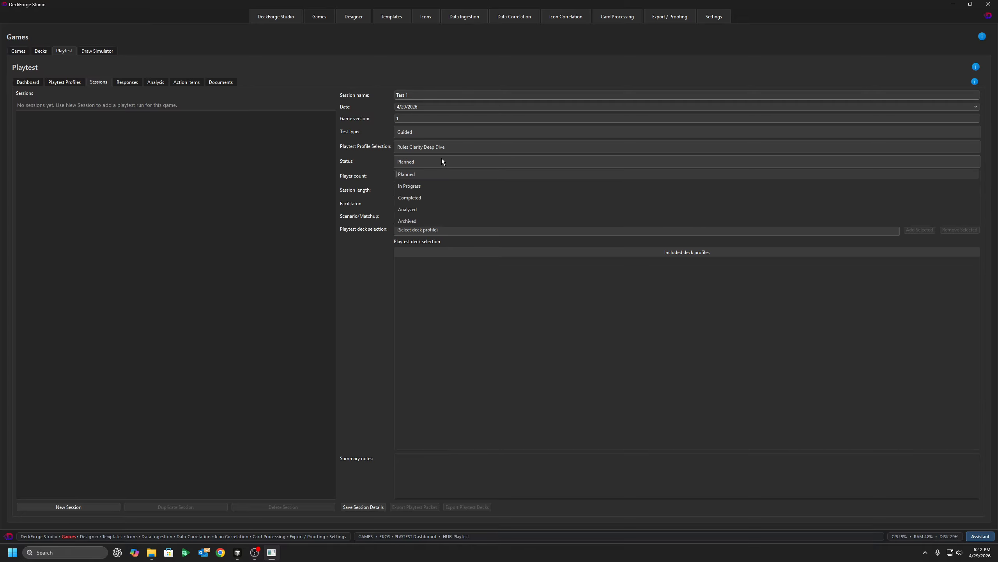
click(419, 177)
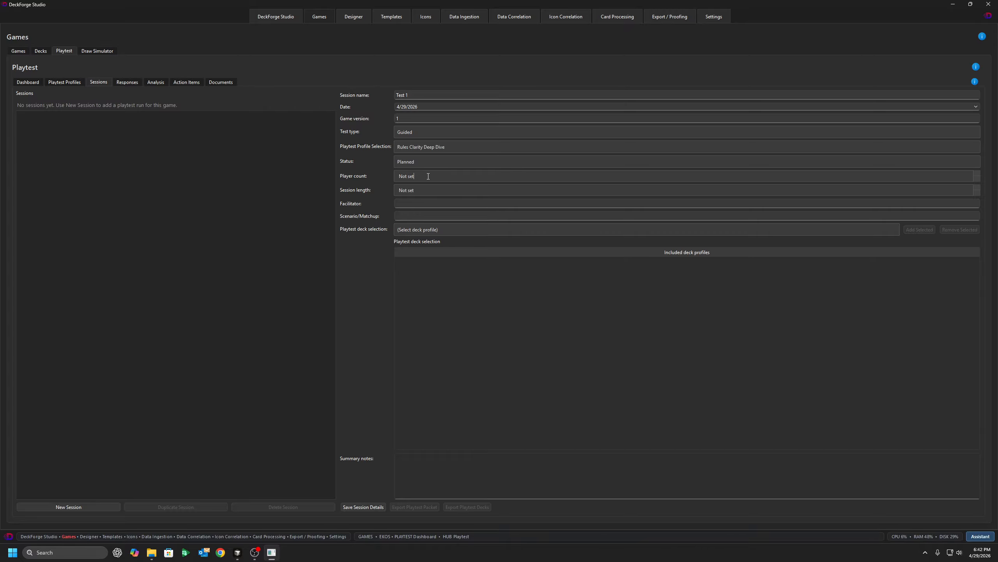
Set the session's player count to 6 and its length to 45 min
drag(428, 176, 358, 165)
text(6)
key(Tab)
text(11)
scroll(411, 185, up, 14)
scroll(424, 188, up, 7)
scroll(427, 189, up, 9)
scroll(414, 187, down, 6)
Enter the facilitator's name and set the session's scenario/matchup to "Romans VS Mongols"
click(442, 202)
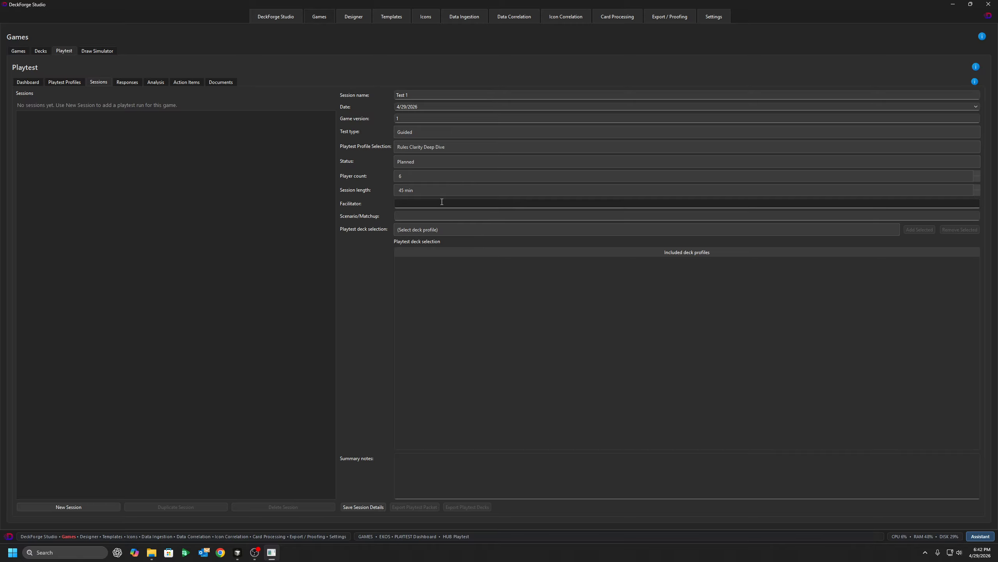
text(Steve)
key(Tab)
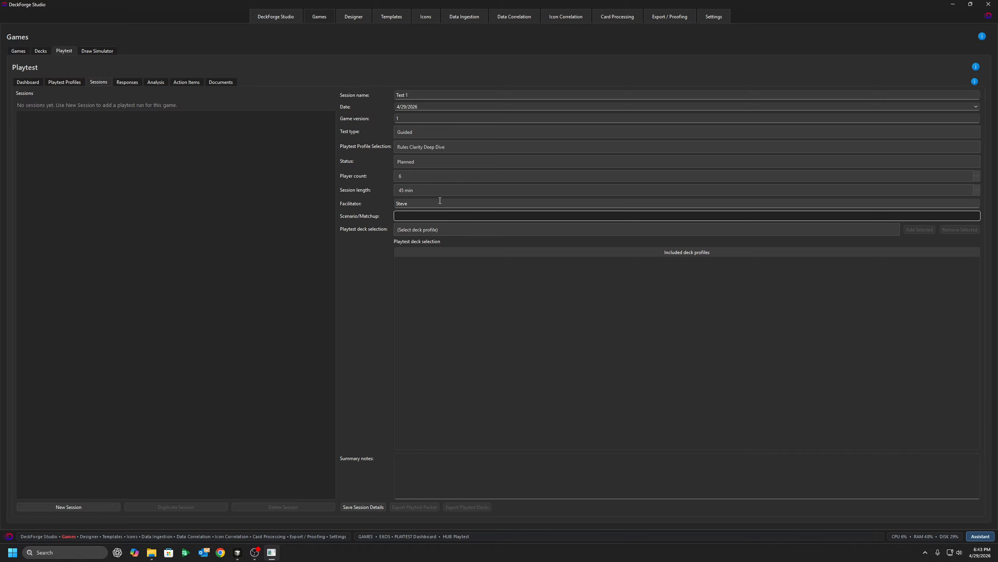
text(ROmans VB)
key(BackSpace)
text(S)
click(405, 216)
key(BackSpace)
text(o)
click(456, 219)
text(Mongols)
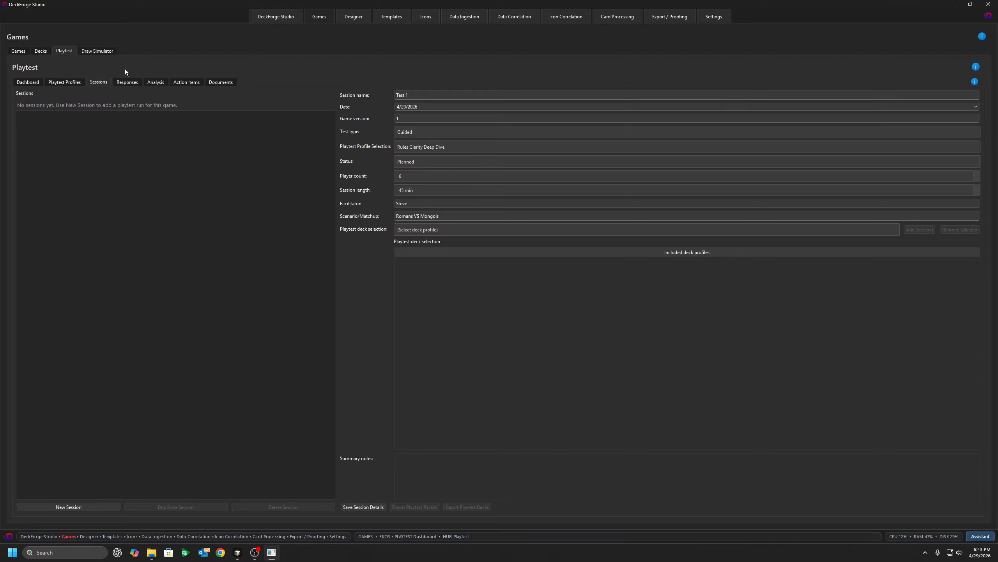
Add the Romans playtest deck to the EKOS game's deck portfolio
click(42, 51)
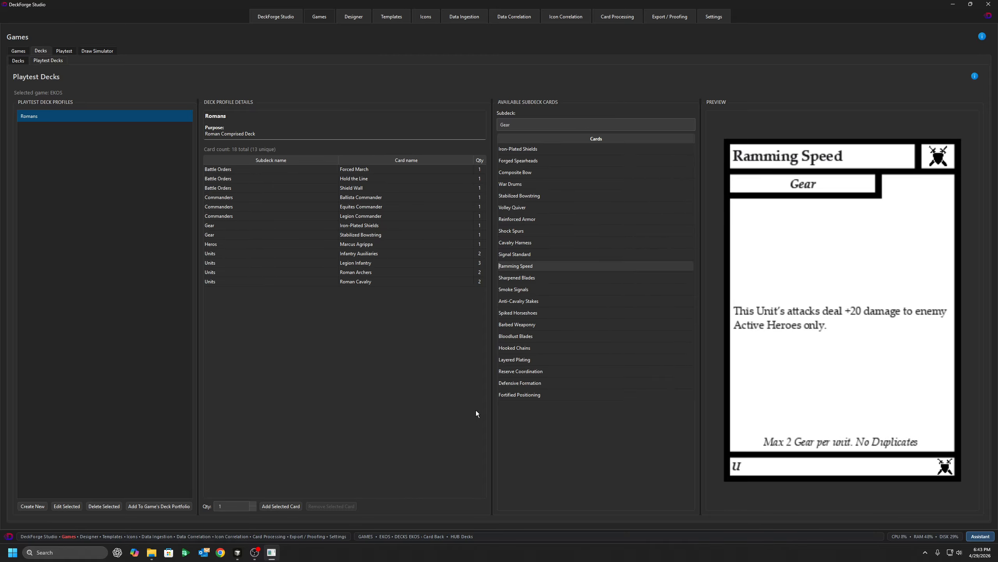
click(165, 506)
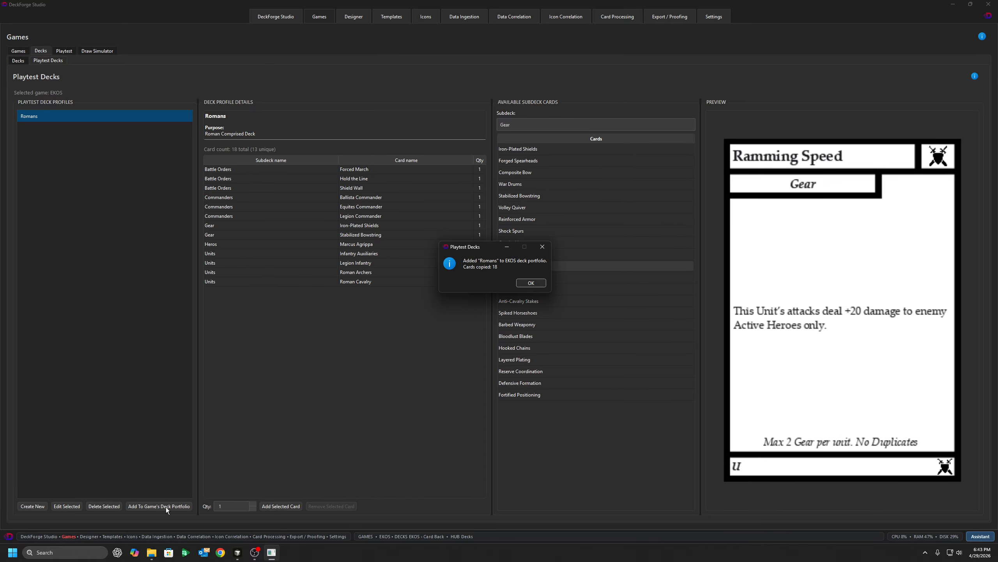
click(530, 283)
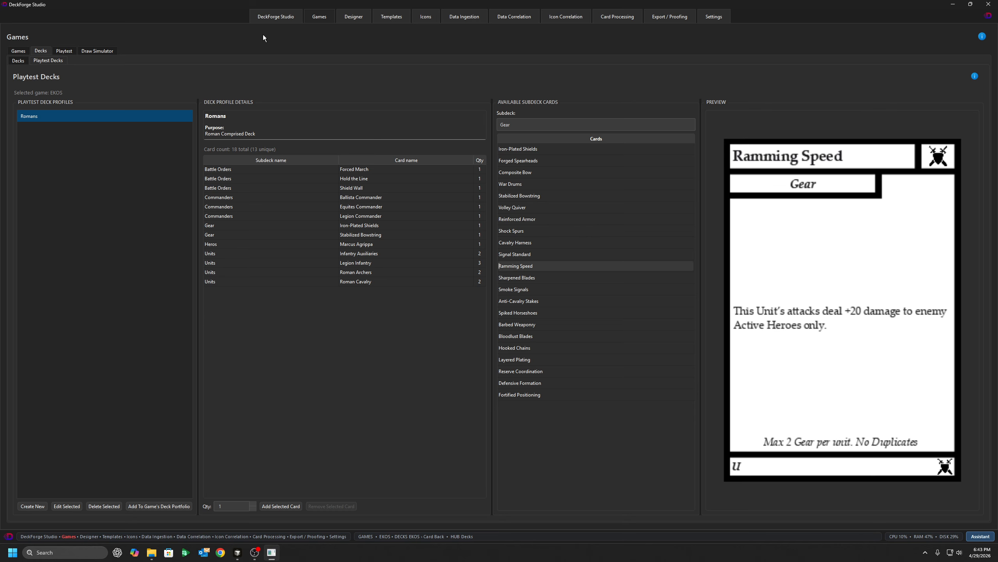
Return to the Test 1 playtest session, check the available playtest deck profiles, and save the session details
click(65, 52)
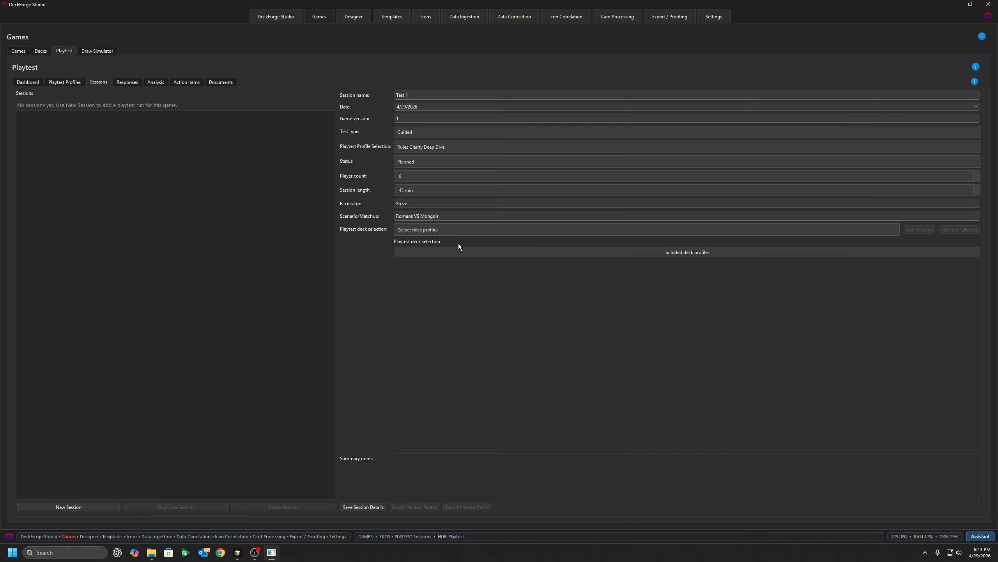
click(457, 232)
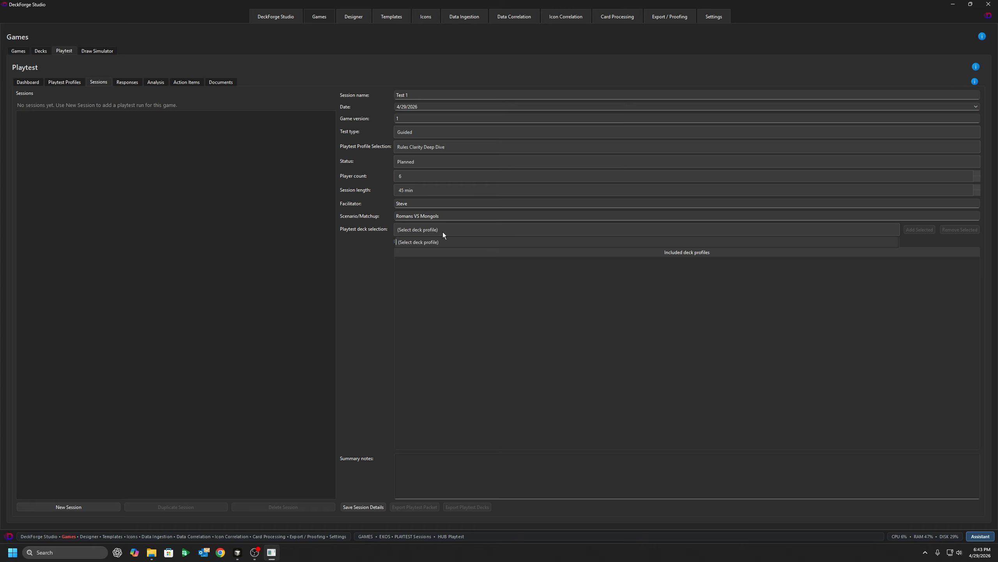
click(482, 325)
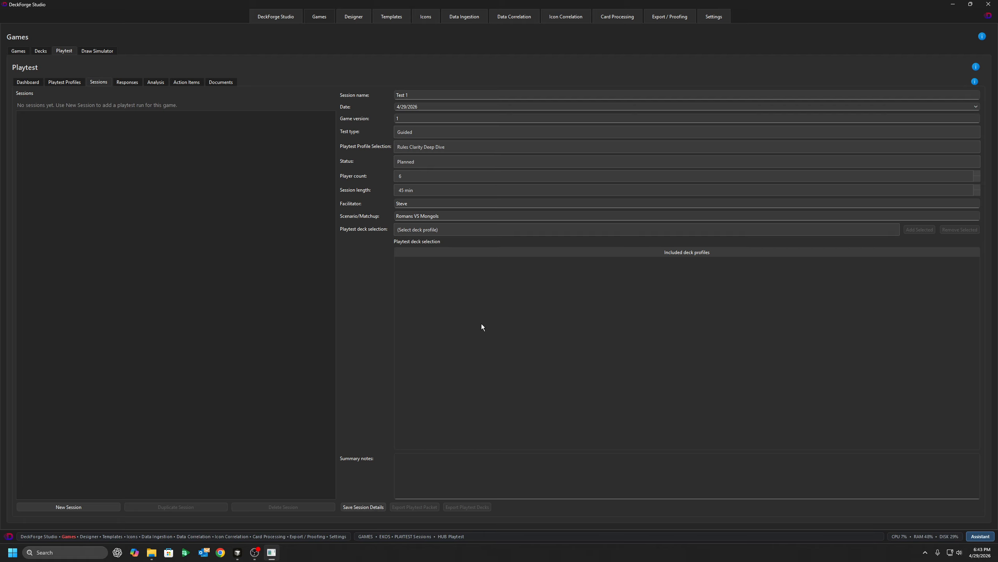
click(363, 506)
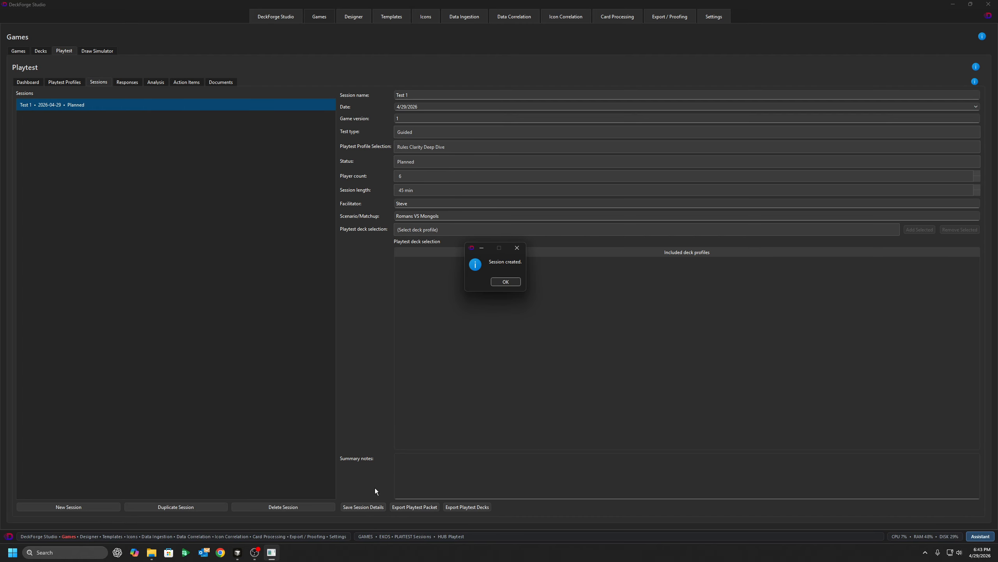
click(503, 282)
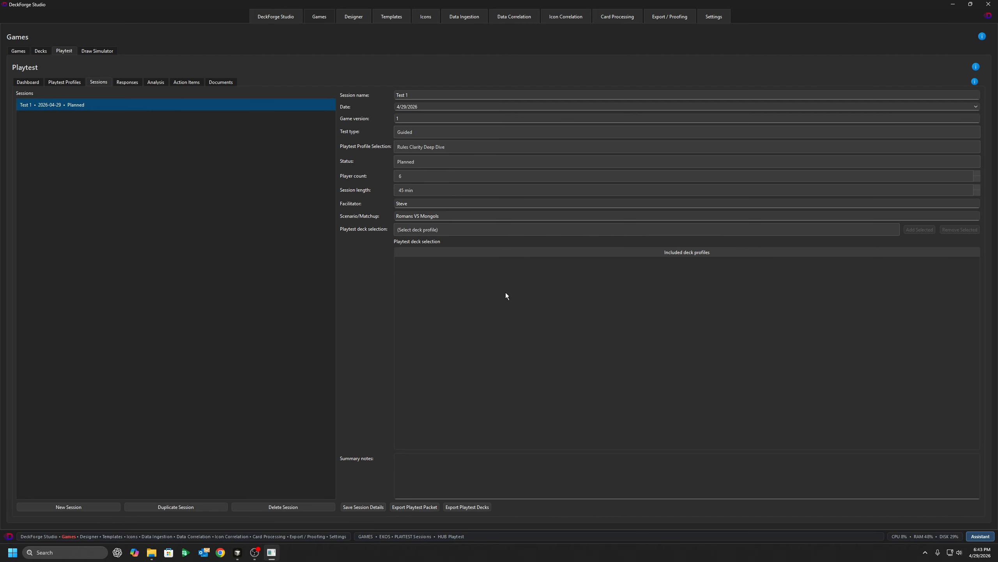
Export the session's playtest packet to the Desktop as EKOS_Test_1_Playtest_Packet_20260429.zip
click(434, 507)
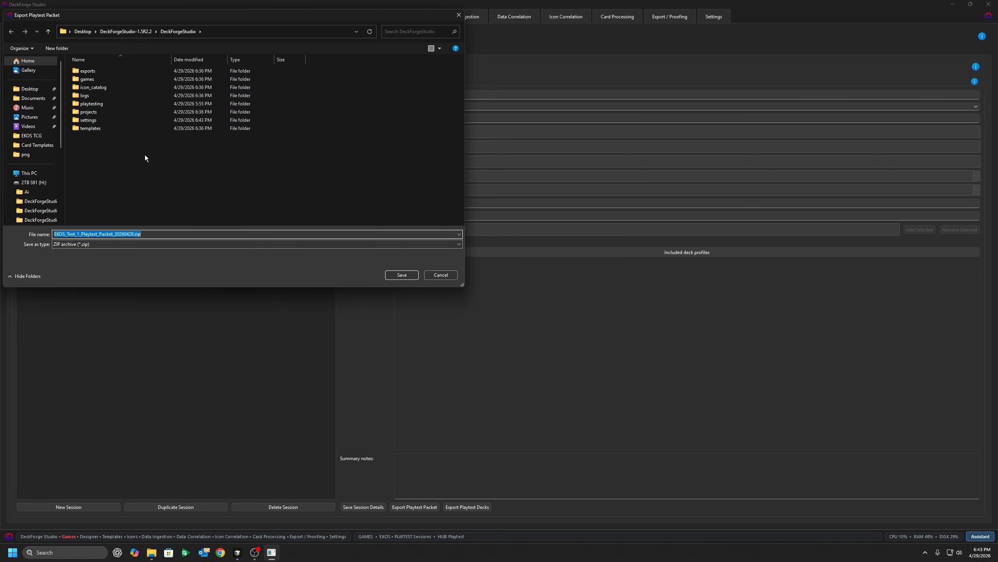
click(82, 33)
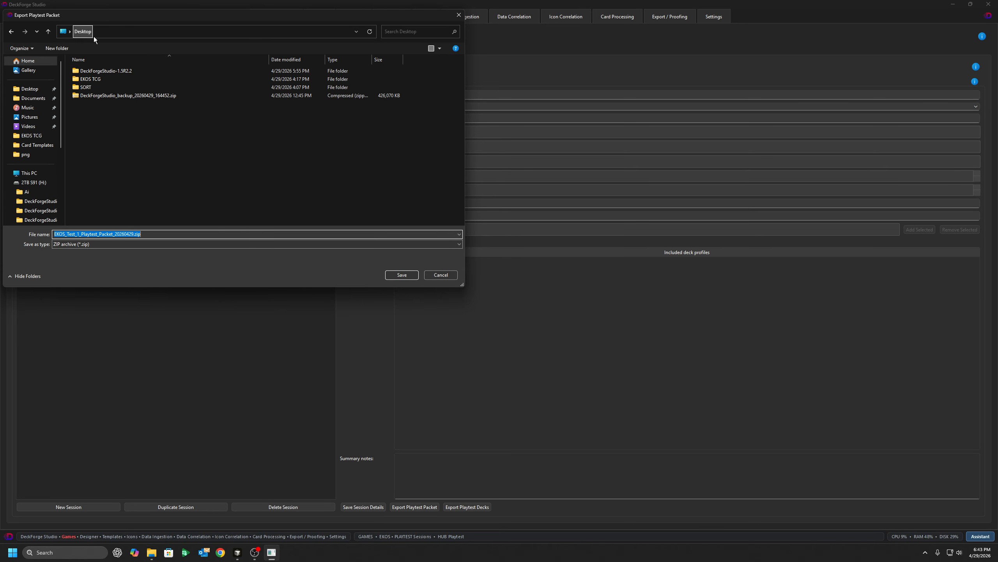
click(398, 274)
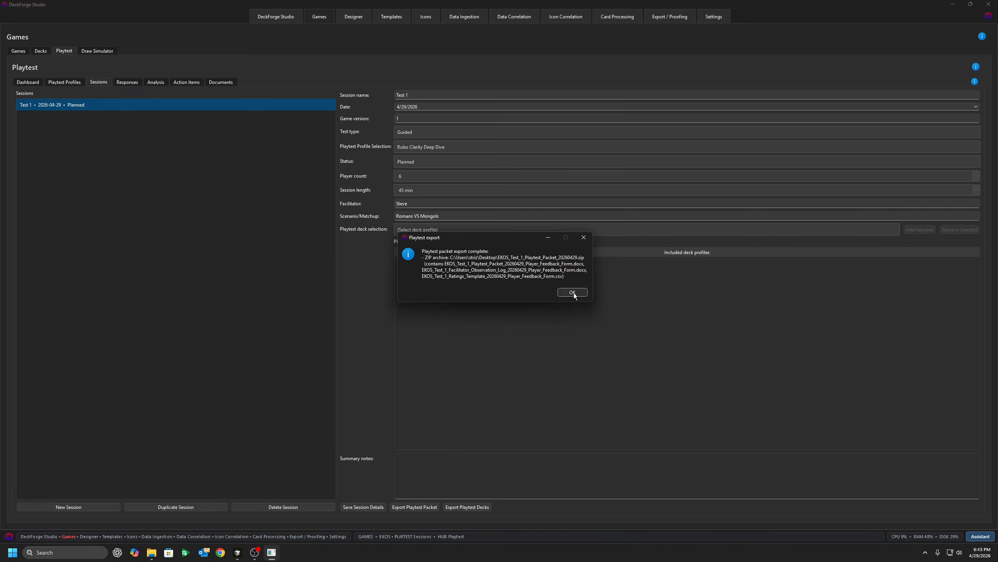
click(572, 292)
Switch to the Windows desktop and copy all three files out of the exported playtest packet archive onto it
click(953, 4)
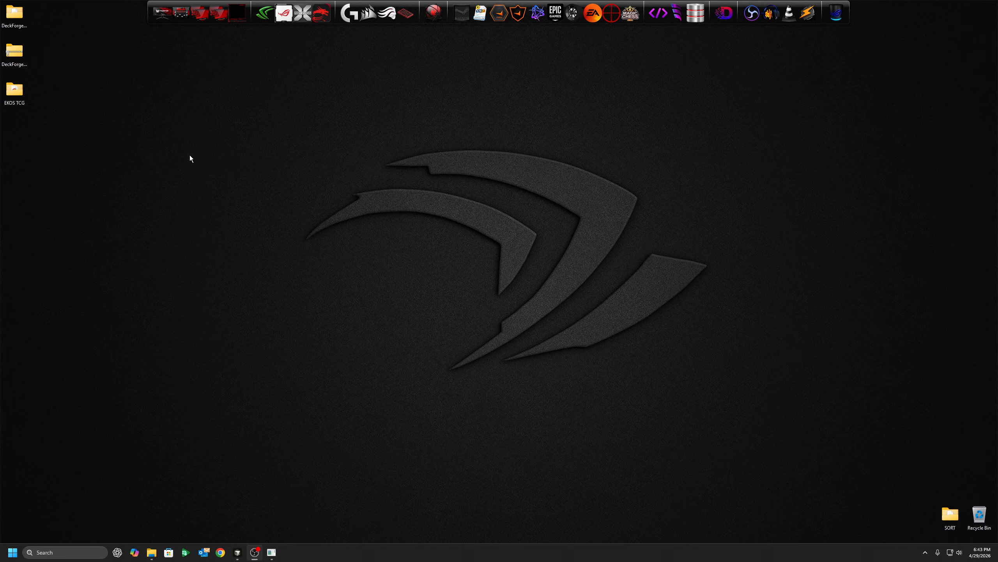
double_click(14, 127)
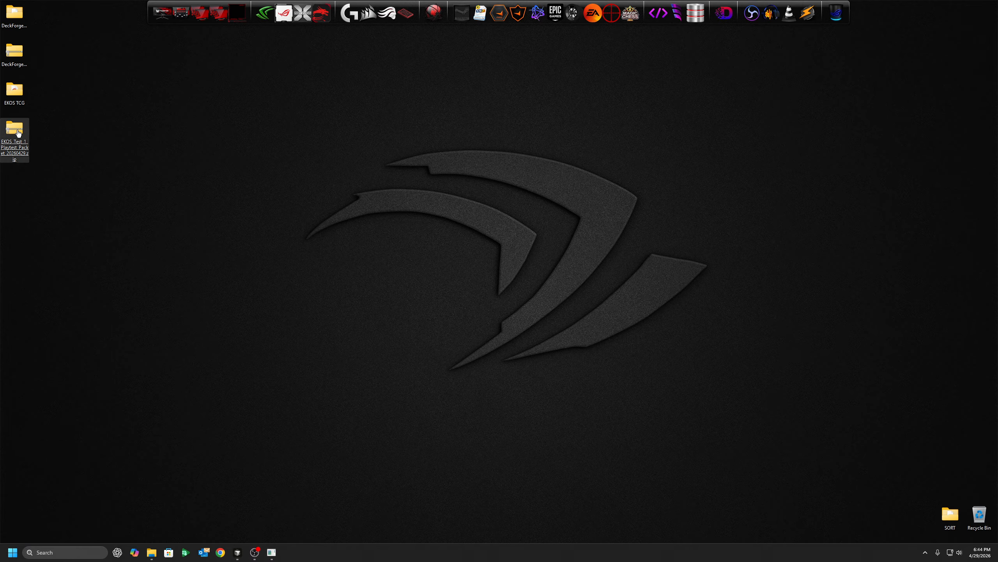
click(412, 205)
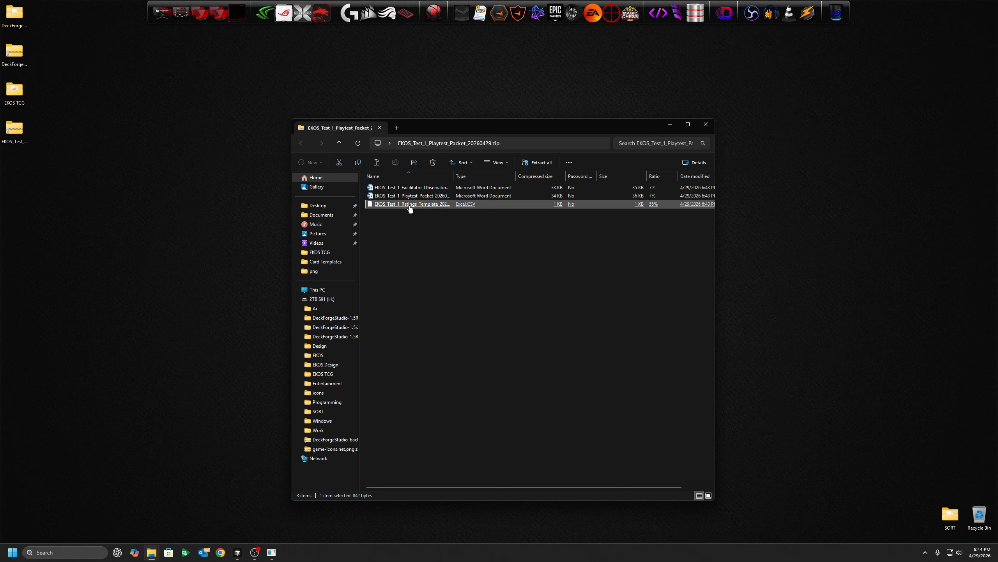
key(ctrl+a)
drag(424, 209, 216, 178)
click(707, 130)
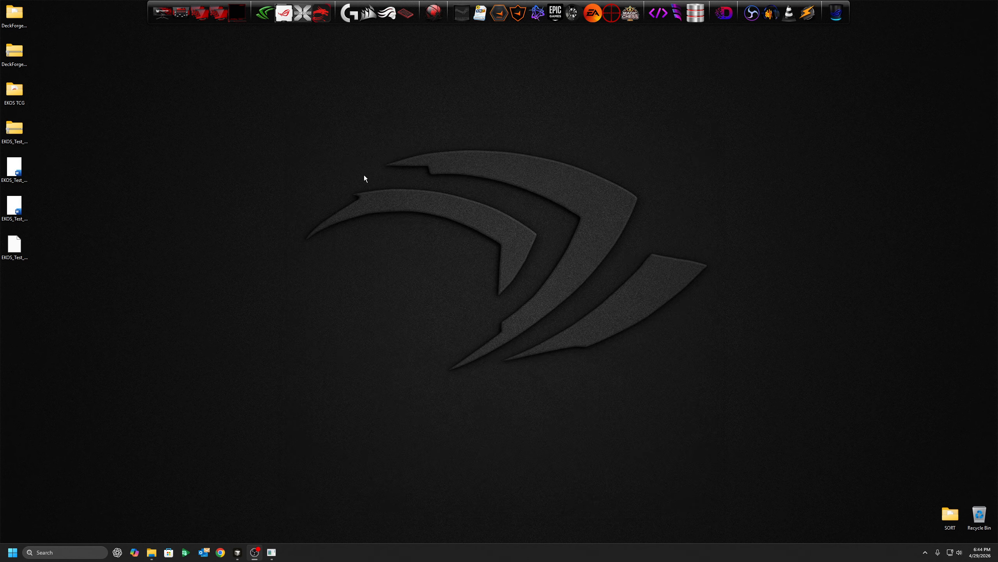
Open the Facilitator Observation Log in Word, look over its sections and close it
click(14, 167)
key(Return)
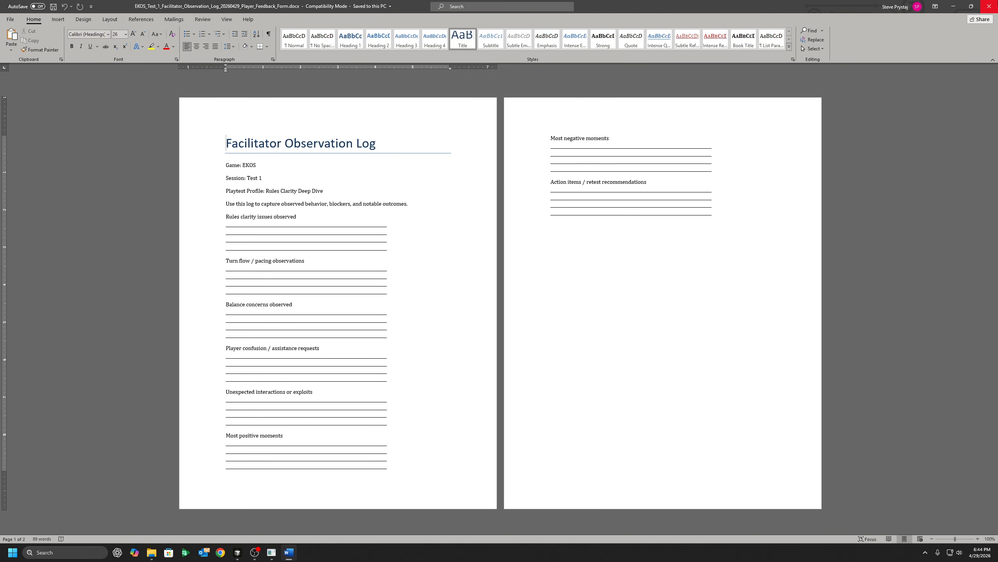
click(989, 6)
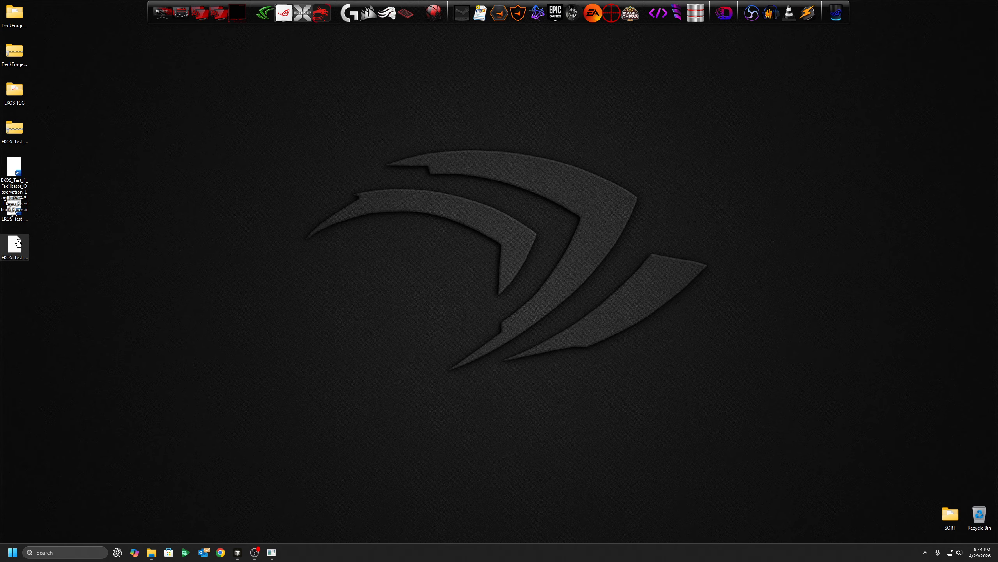
Open the Player Playtest Feedback Form in Word, review its questions, rating lines and comments section, and close it
key(Return)
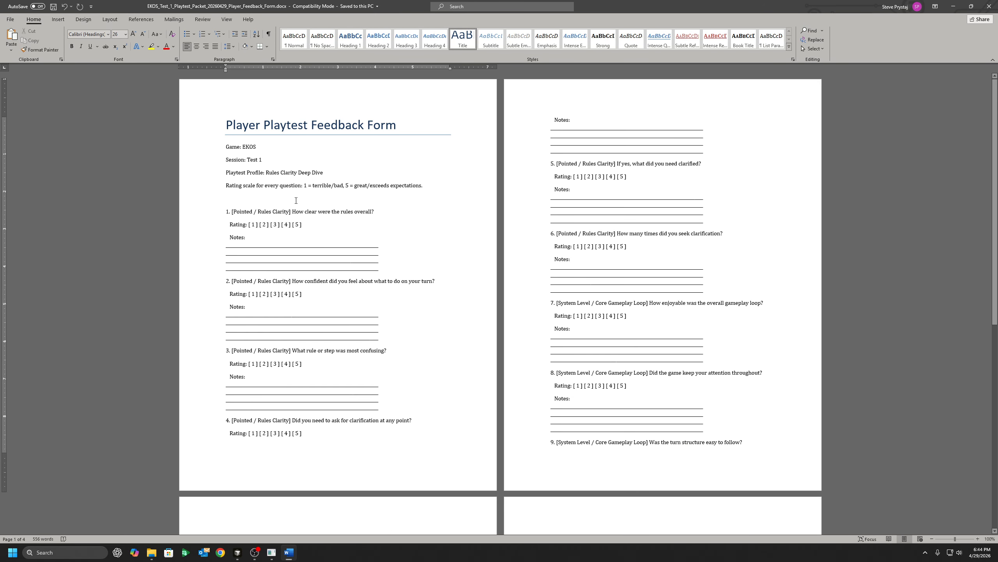
scroll(410, 189, down, 3)
scroll(259, 223, up, 3)
drag(271, 221, 237, 230)
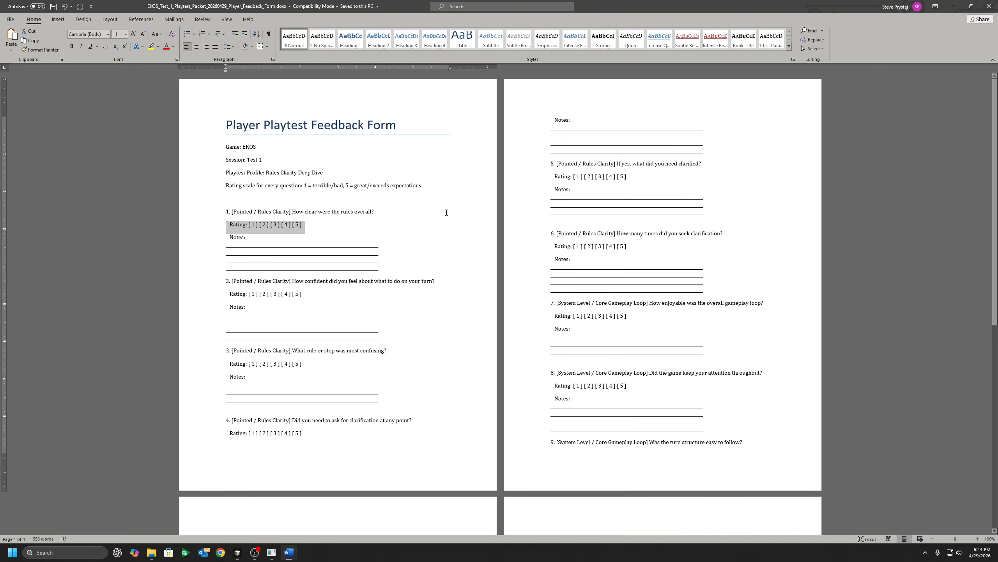
scroll(597, 231, down, 1)
scroll(597, 231, down, 9)
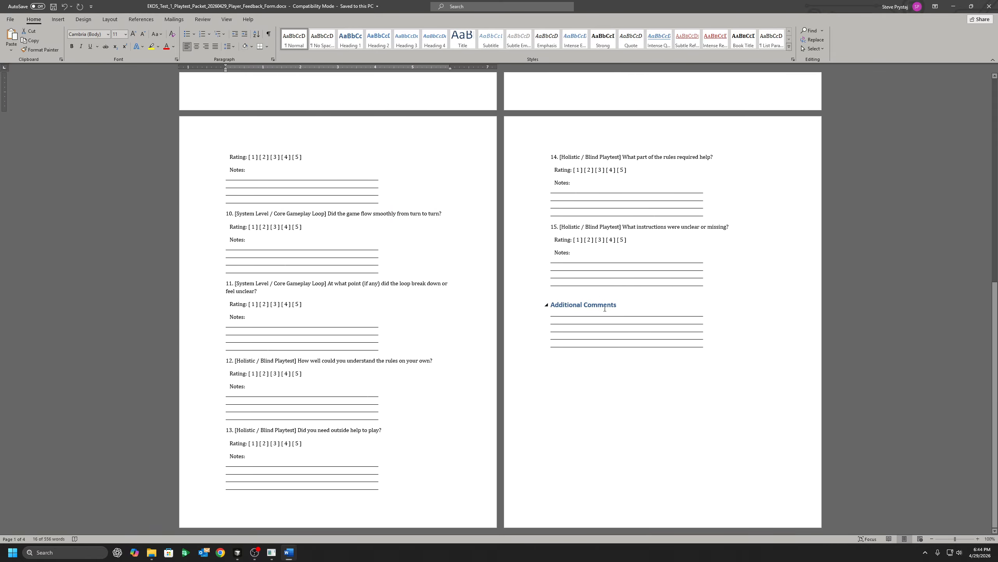
scroll(557, 301, up, 4)
scroll(557, 301, up, 6)
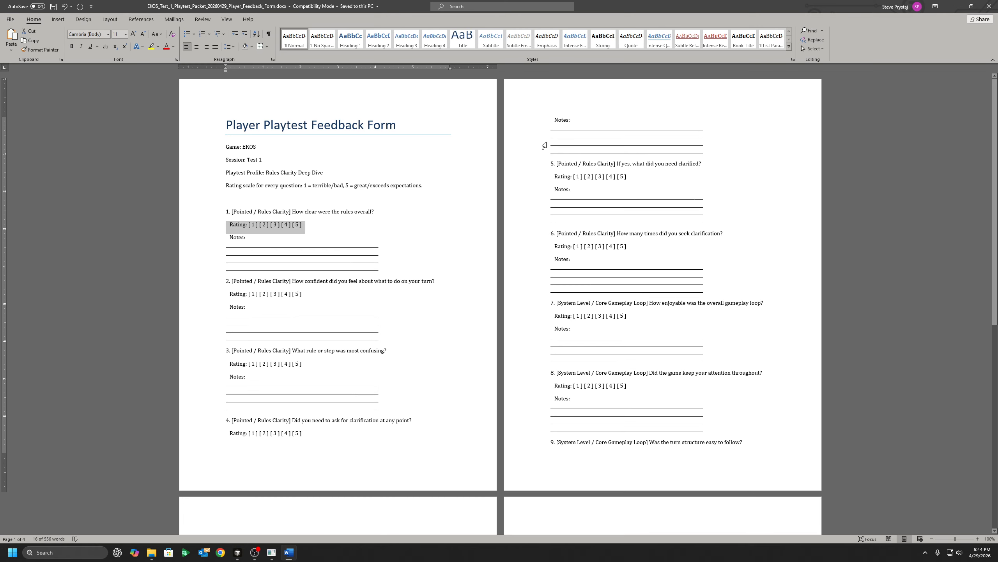
click(990, 6)
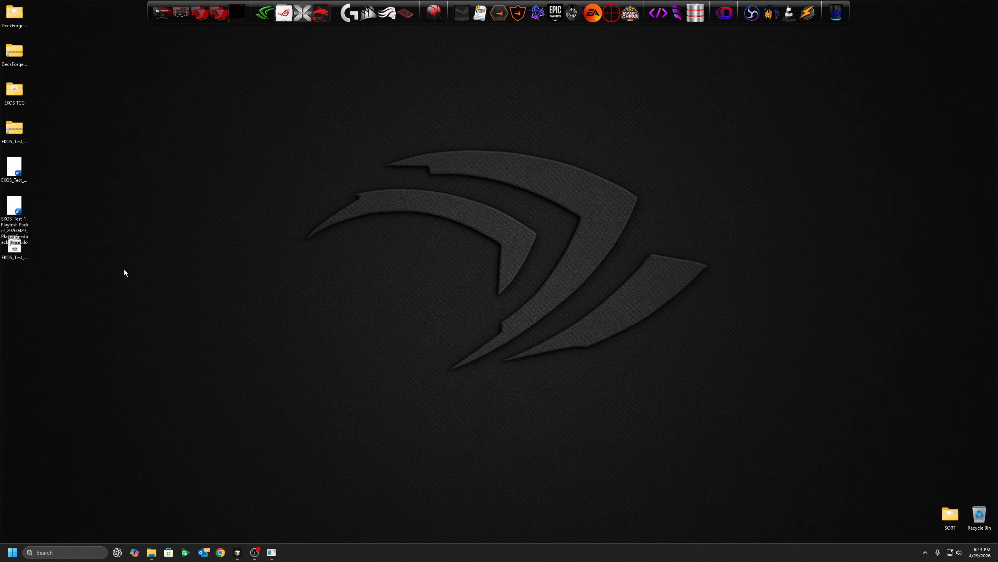
Open the ratings template CSV in Excel, auto-fit all column widths and inspect the Player 1 to Player 6 headers
click(23, 261)
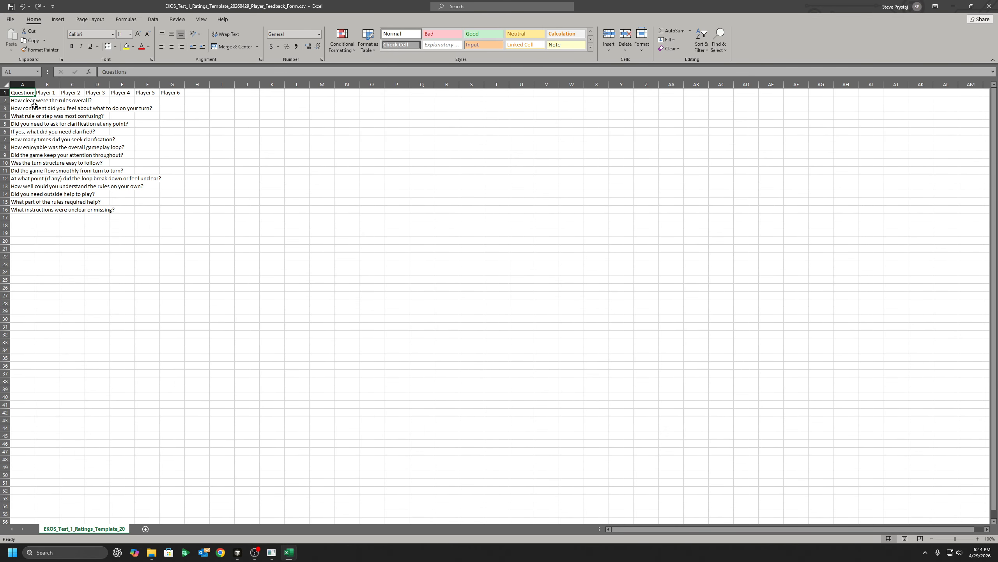
click(5, 84)
double_click(35, 84)
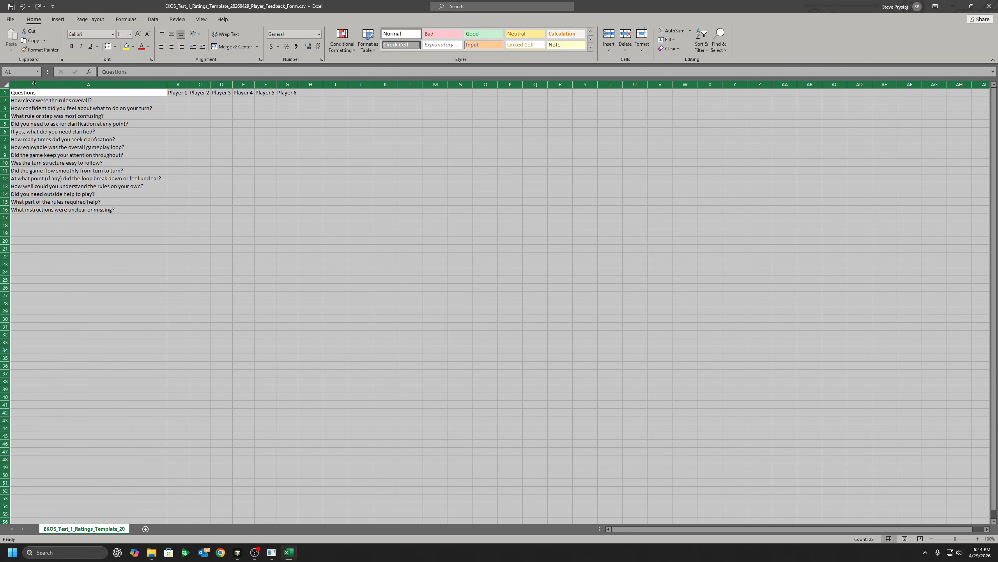
click(255, 123)
drag(190, 93, 295, 95)
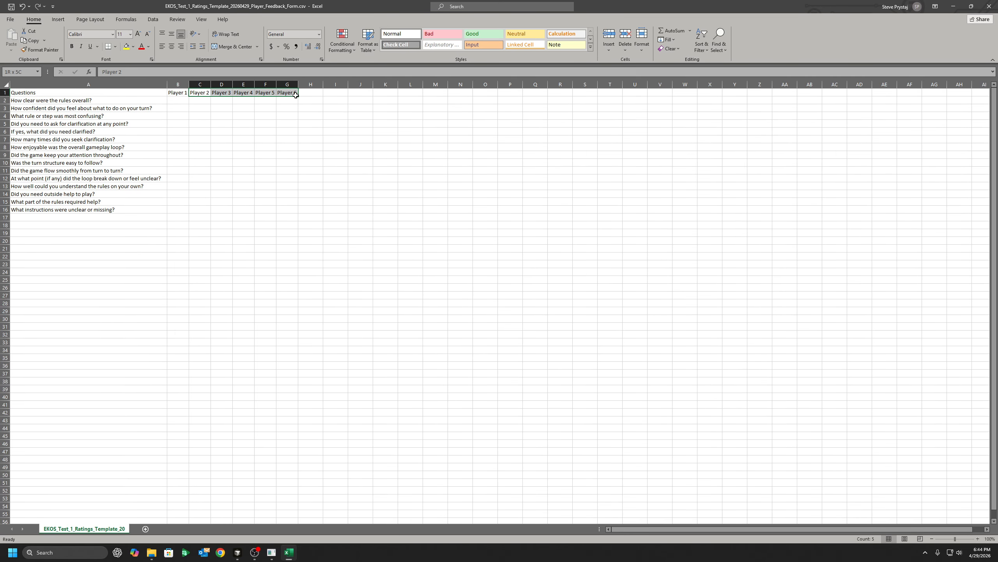
click(221, 107)
drag(179, 93, 294, 98)
click(203, 107)
Enter Player 1's ratings 1, 2, 3, 4 and 5 for the first five questions in B2:B6
click(181, 99)
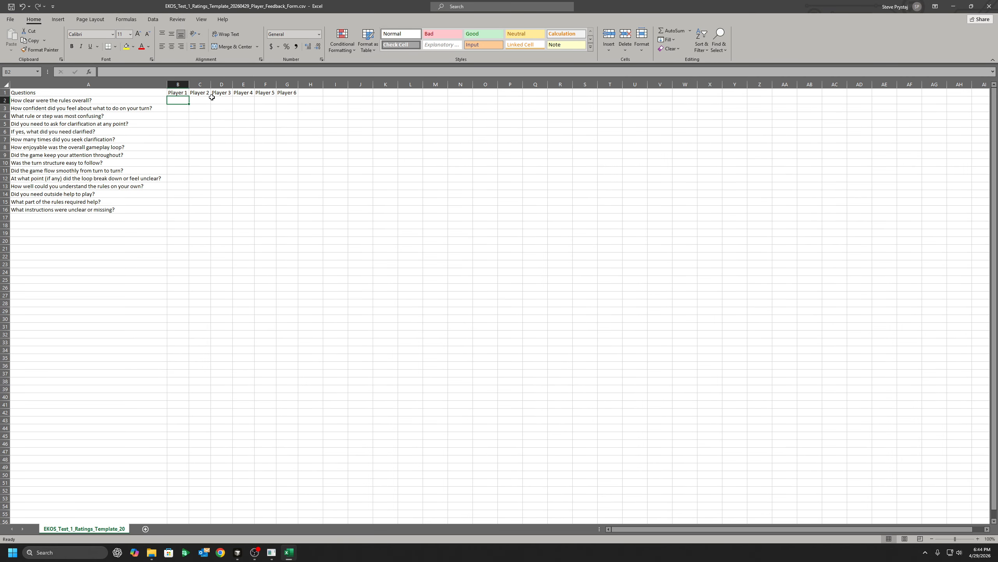
text(1)
key(Return)
text(2)
key(Return)
text(3)
key(Return)
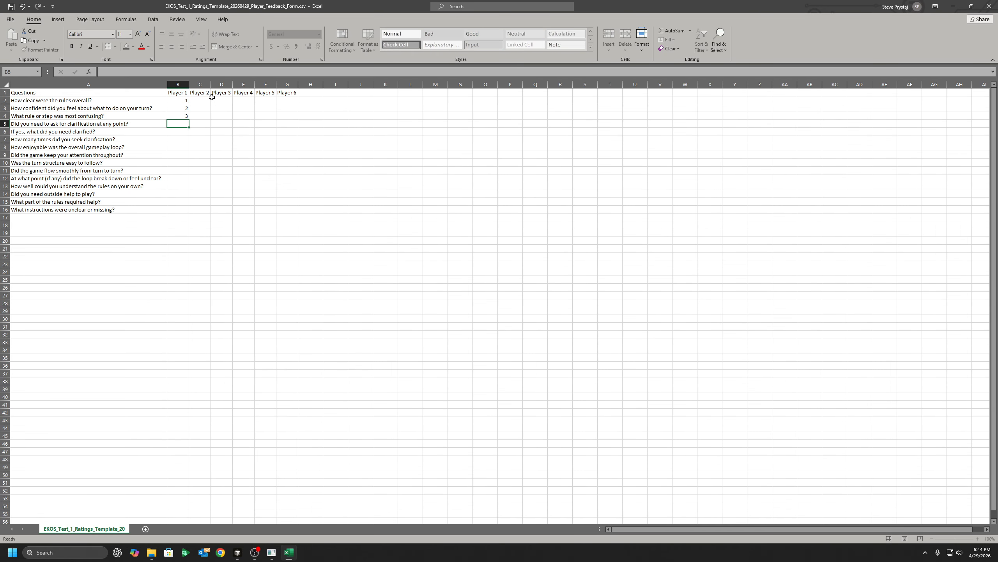
text(4)
key(Return)
text(7)
key(Return)
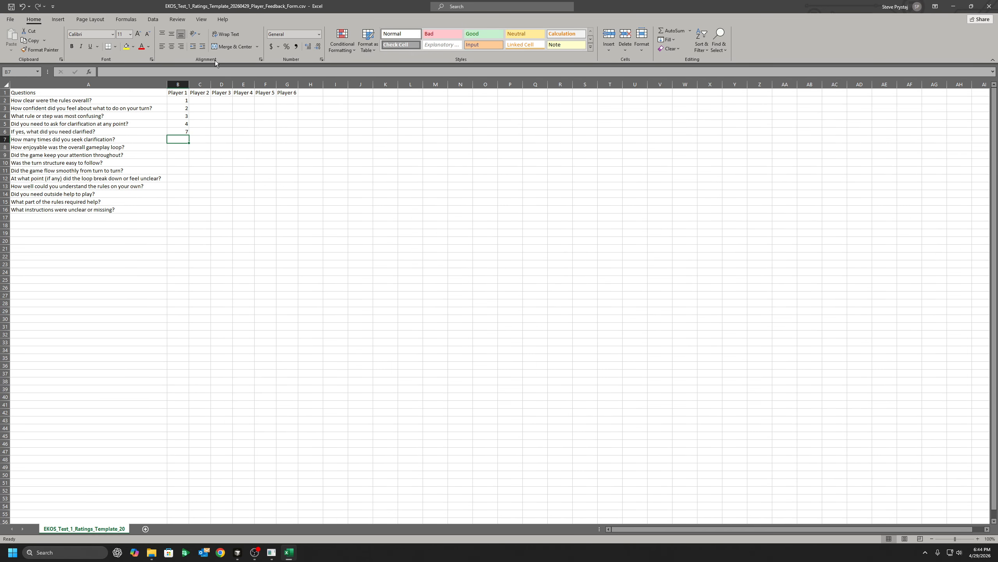
key(Up)
text(5)
key(Return)
Enter Player 1's ratings 1, 2, 3, 4 and 5 for the next five questions in B7:B11
text(12)
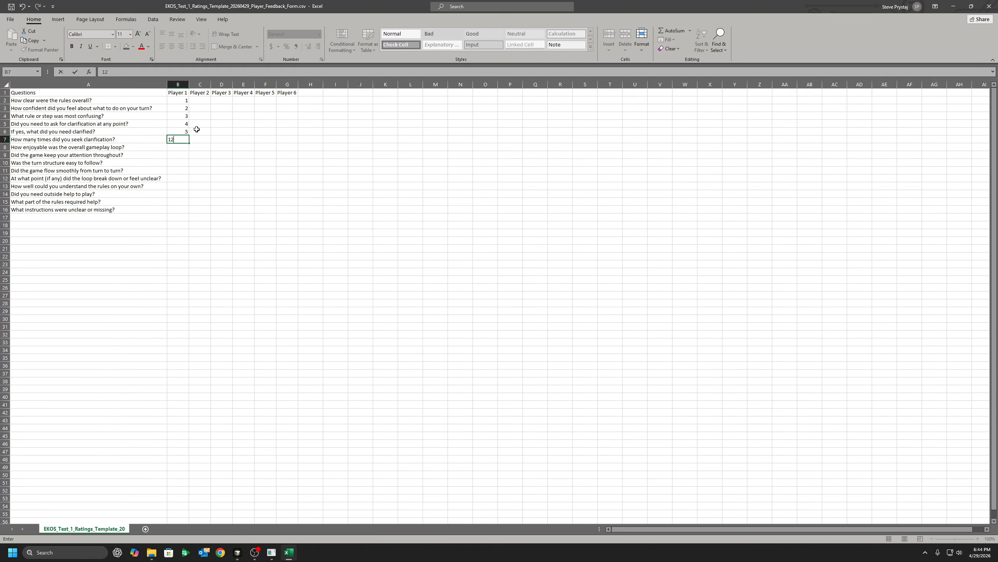
key(BackSpace)
key(Return)
text(2)
key(Return)
text(3)
key(Return)
text(4)
key(Return)
text(7)
key(BackSpace)
text(5)
key(Return)
Enter Player 1's ratings 1, 2, 3, 5 and 1 for the last five questions in B12:B16
text(1)
key(Return)
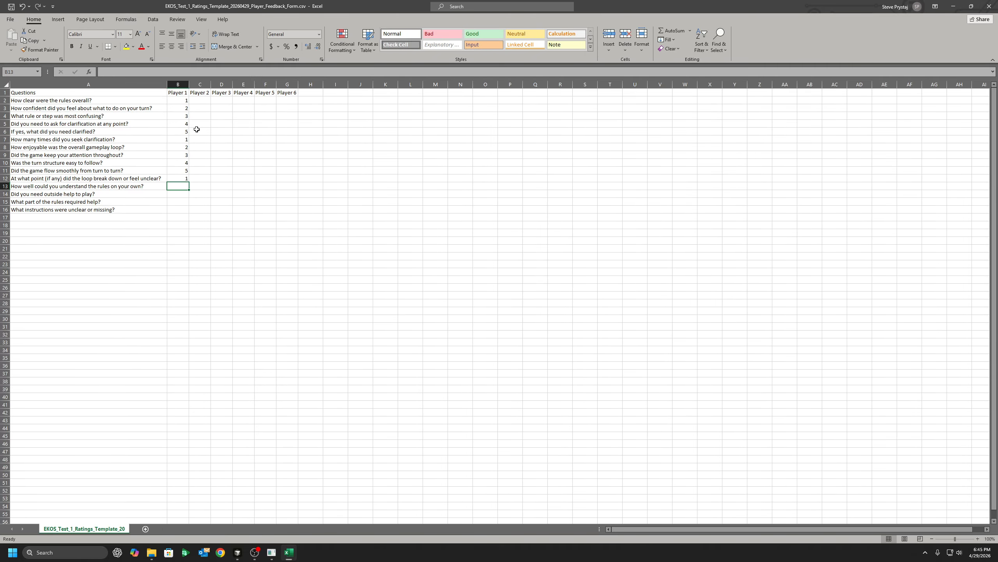
text(2)
key(Return)
key(ctrl+Return)
text(3)
key(Return)
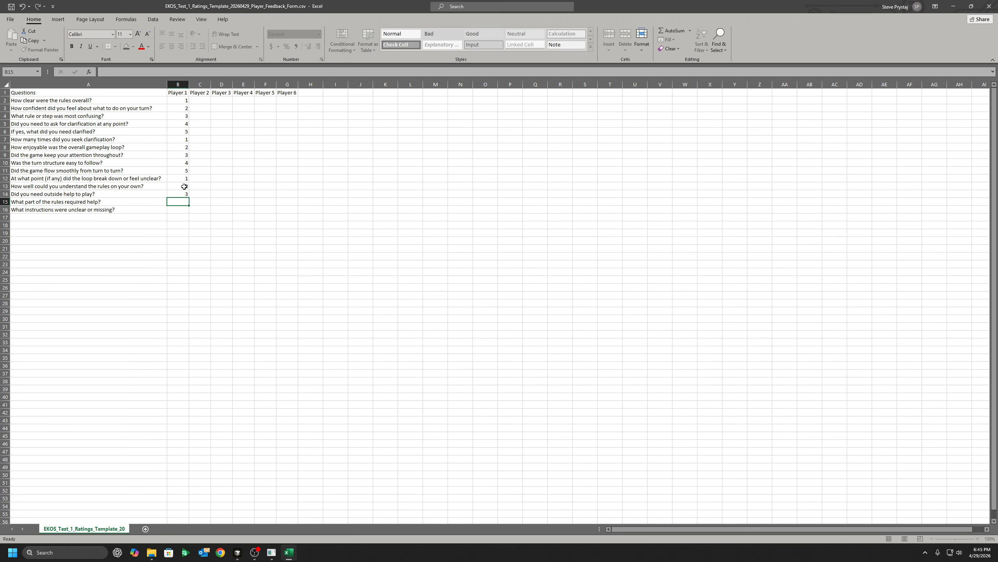
text(5)
key(Return)
text(1)
click(221, 163)
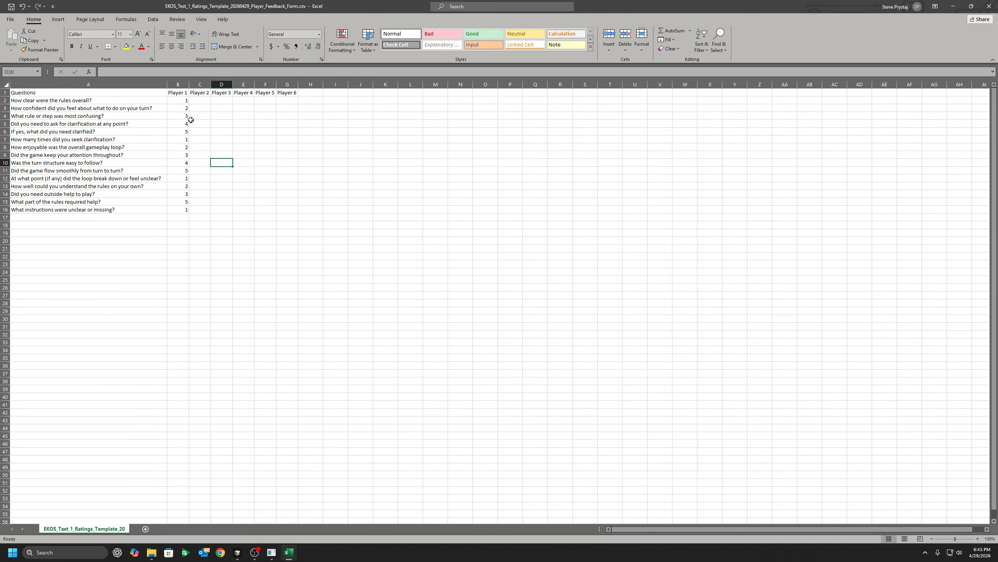
Fill Player 2's ratings in C2:C16 with the sequence 1, 2, 3, 4, 5 repeated three times
click(191, 103)
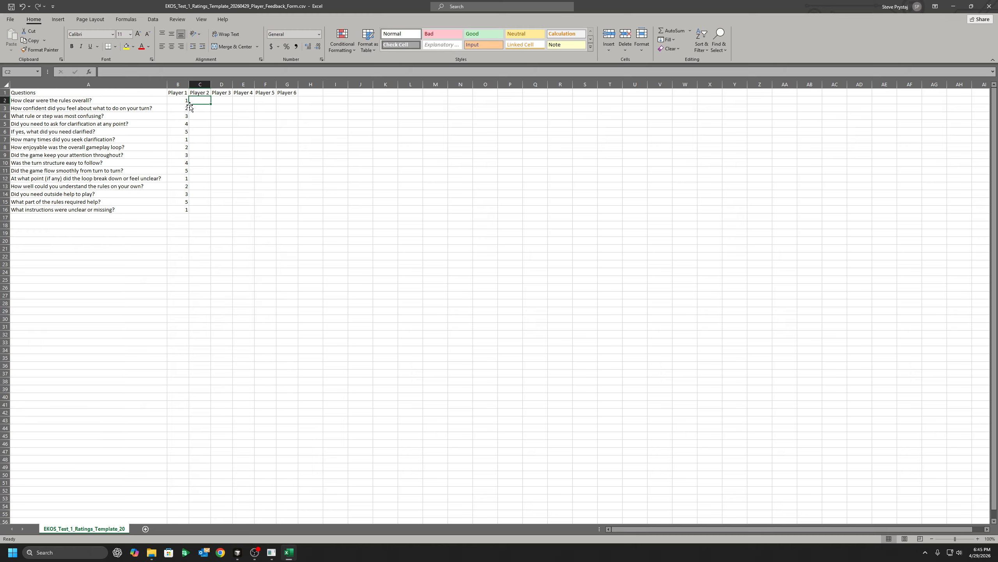
text(1 2 3 4 5 1 2 3 4 5 1 2 3 4 5)
Enter Player 3's ratings 5, 4, 3, 2 and 1 for the first five questions in D2:D6
click(223, 101)
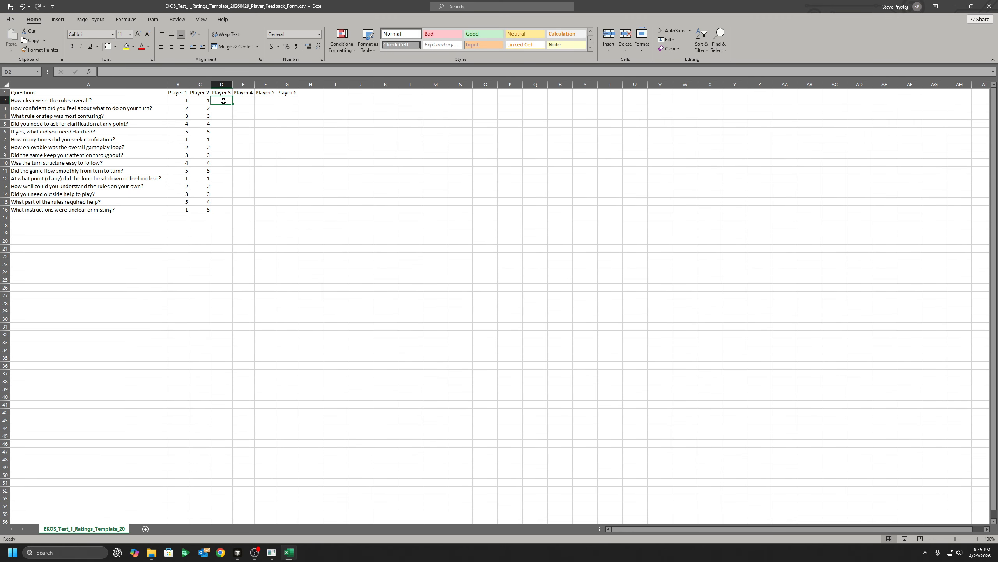
text(5)
key(Return)
key(Return)
text(2)
key(Return)
text(1)
key(Return)
Enter Player 3's ratings 5, 4, 3, 2 and 1 for the next five questions in D7:D11
text(5)
key(Return)
text(4)
key(Return)
text(3 2)
key(Return)
text(1)
key(Return)
Enter Player 3's ratings 5, 4, 3, 2 and 1 for the last five questions in D12:D16
text(5)
key(Return)
text(4)
key(Return)
text(32)
key(Return)
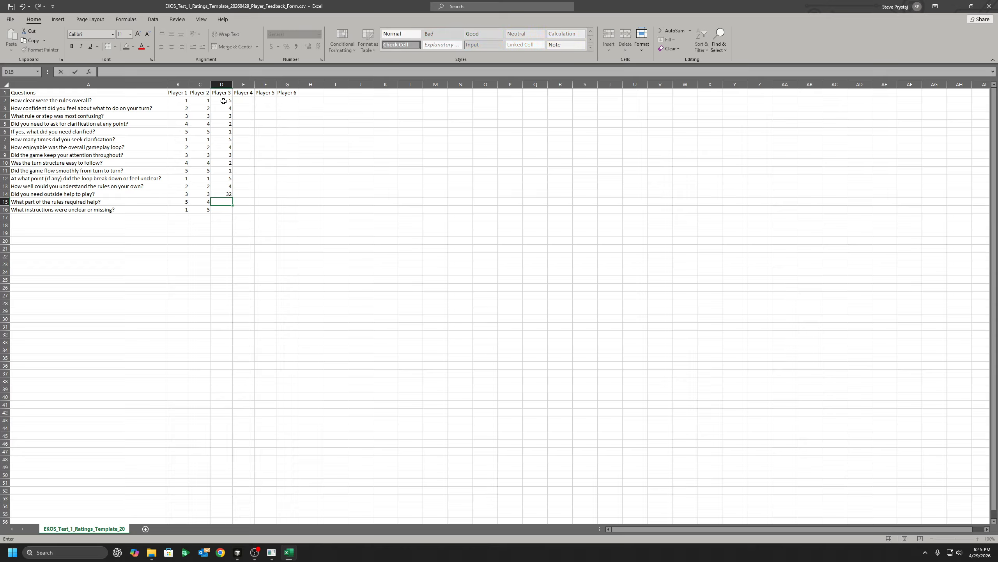
key(Up)
text(3)
key(Return)
text(2)
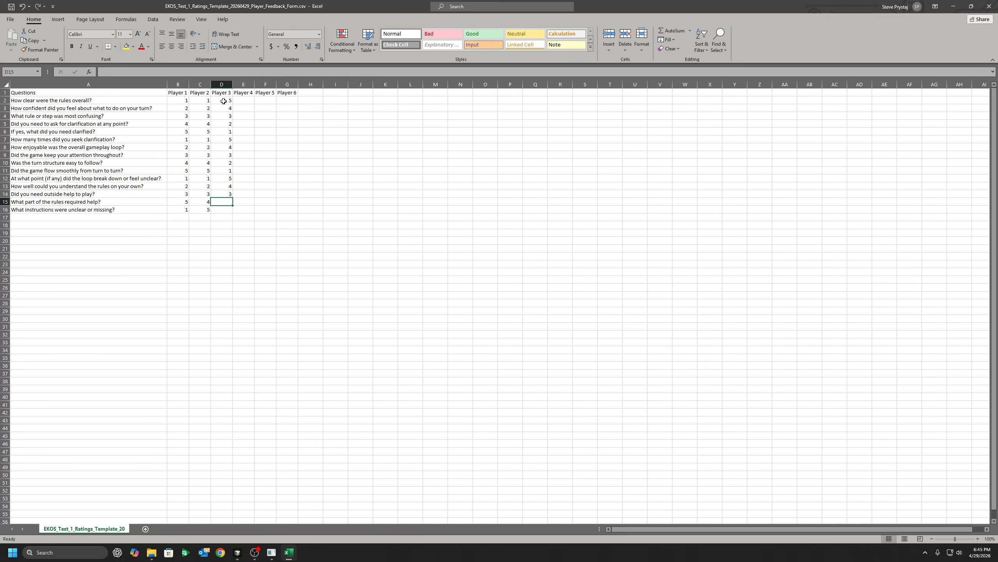
key(Return)
text(1)
key(Return)
Copy the ratings of Players 1 to 3 in B2:D16 into the Player 4 to 6 columns, starting at E2
drag(185, 100, 224, 210)
key(ctrl+c)
click(243, 101)
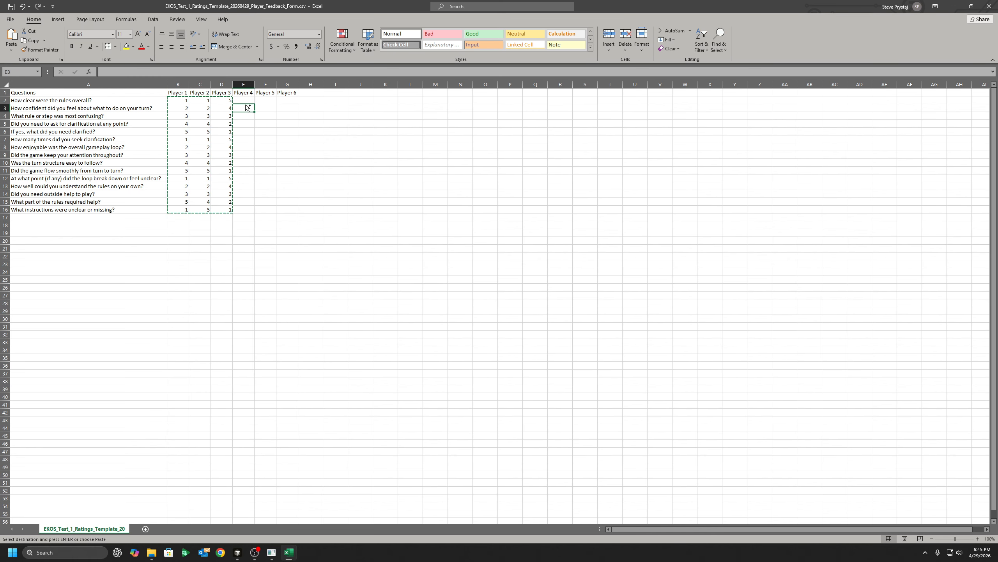
key(ctrl+v)
click(362, 116)
key(Escape)
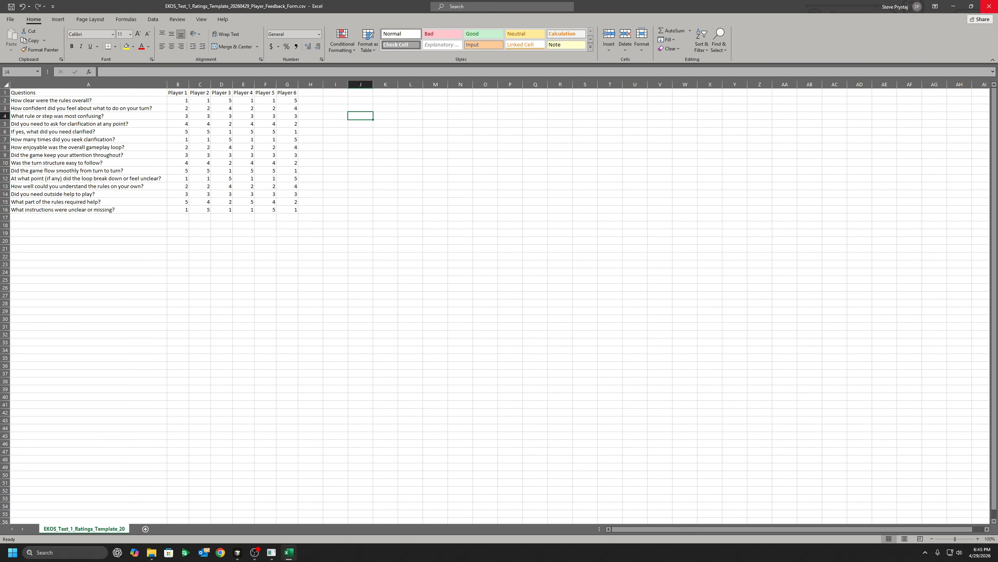
Close the filled ratings spreadsheet, switch to DeckForge Studio, and save the Test 1 session with its status set to Completed
click(987, 6)
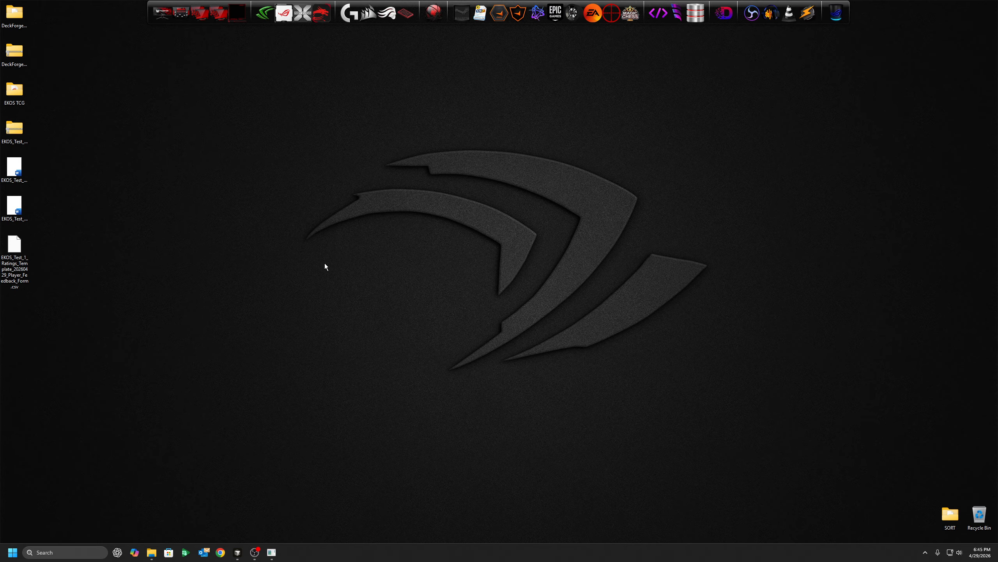
click(271, 553)
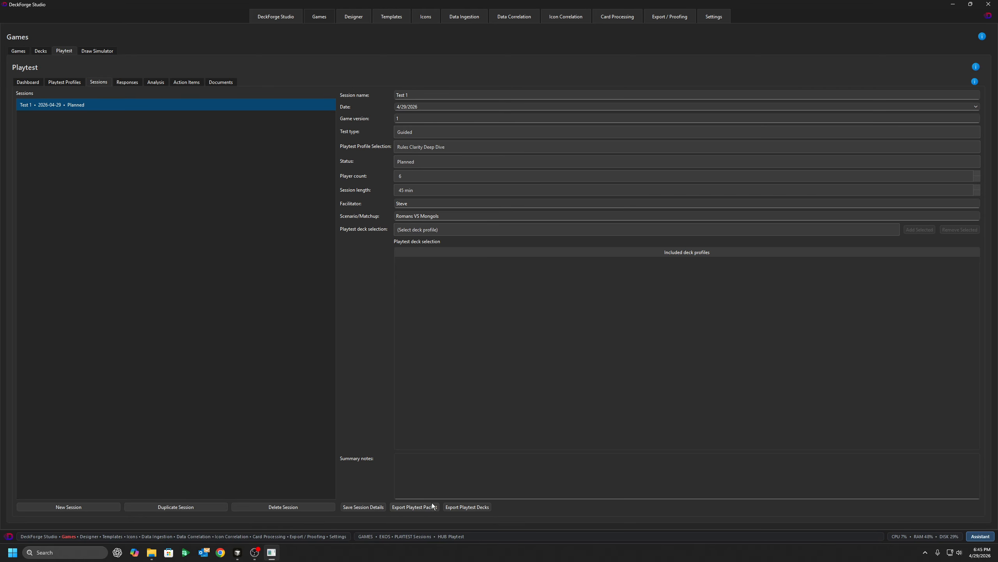
click(434, 165)
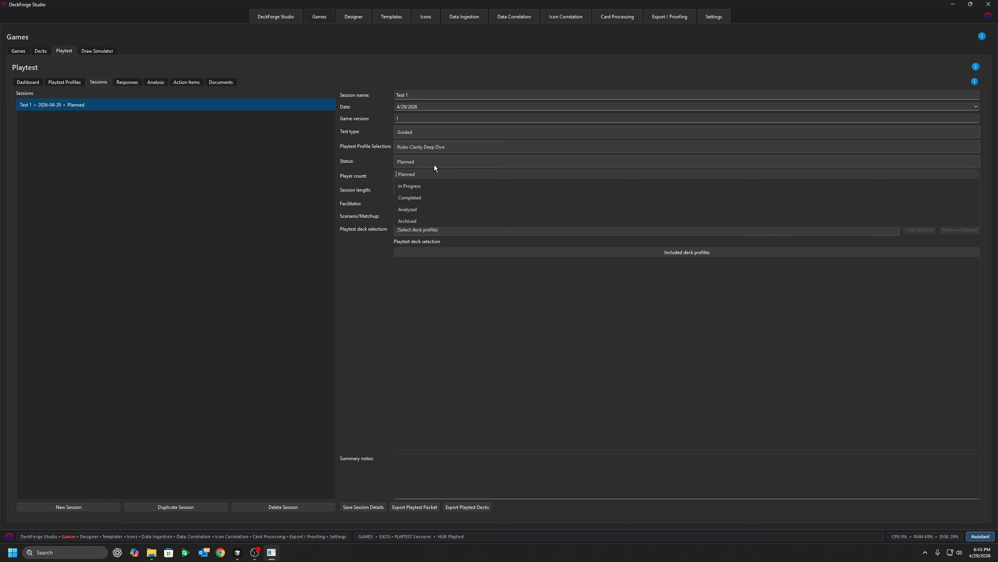
click(421, 198)
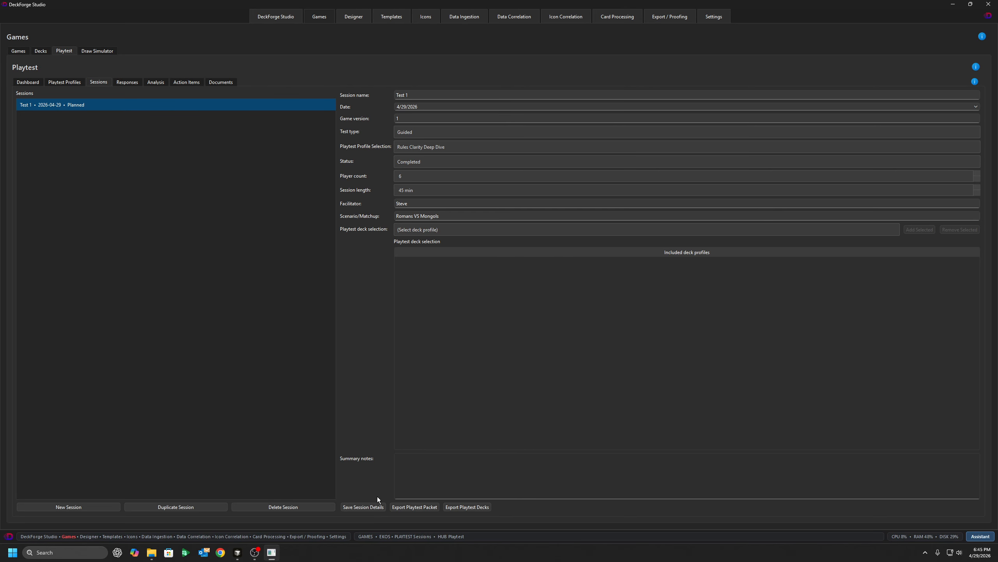
click(376, 506)
click(504, 284)
Load the question table for the Test 1 session in the playtest responses
click(117, 81)
click(102, 135)
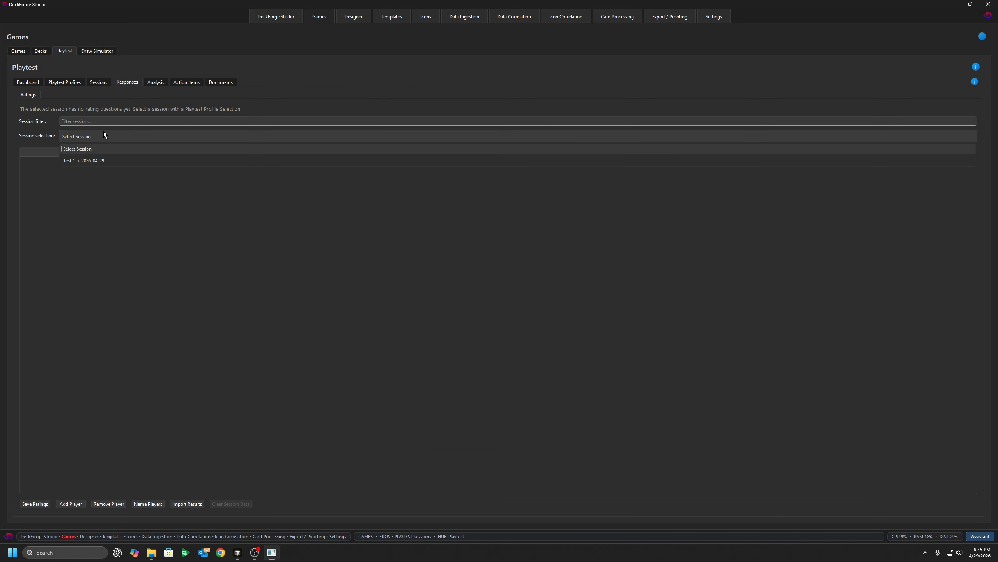
click(94, 160)
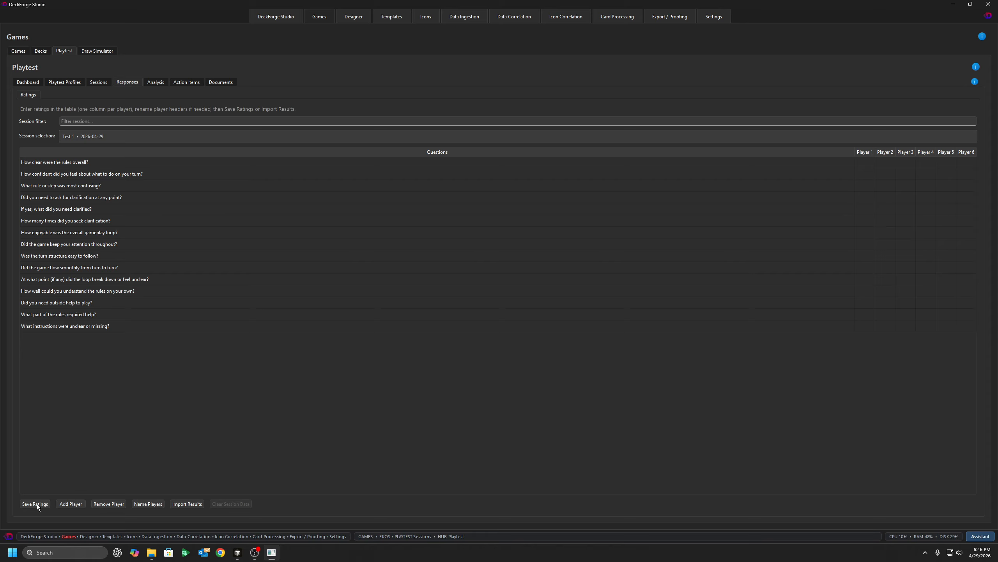
Import EKOS_Test_1_Ratings_Template_20260429_Player_Feedback_Form.csv from the Desktop into the Test 1 responses and save the ratings
click(866, 173)
click(193, 504)
click(29, 89)
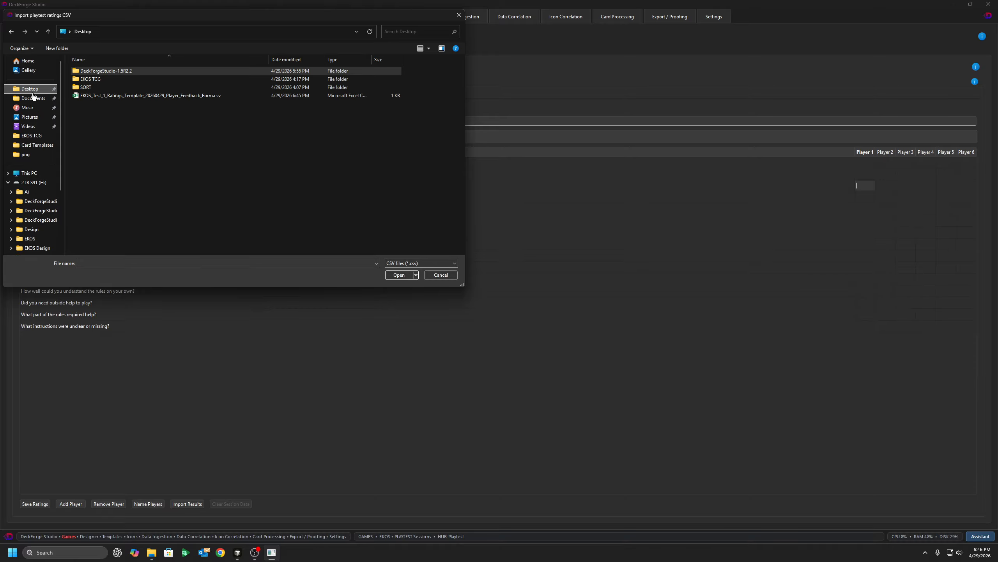
double_click(118, 102)
click(534, 282)
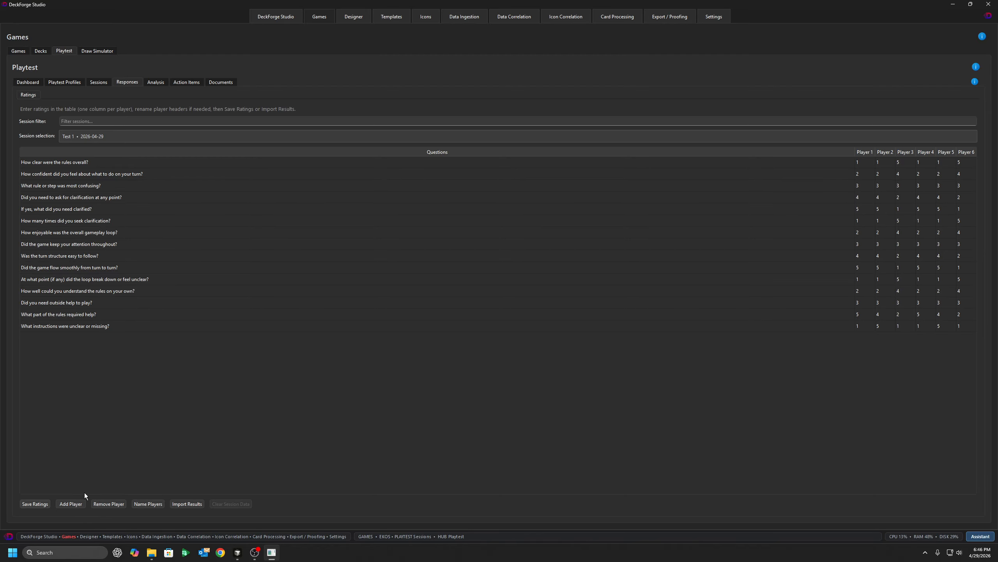
click(526, 281)
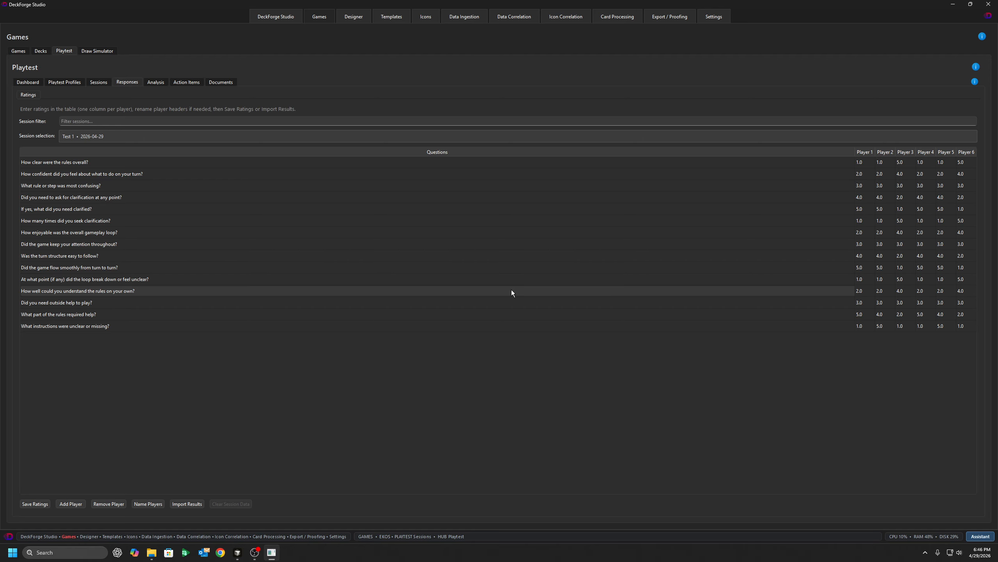
Load the session analysis of Test 1, reselecting the session so that its saved ratings are plotted
click(159, 81)
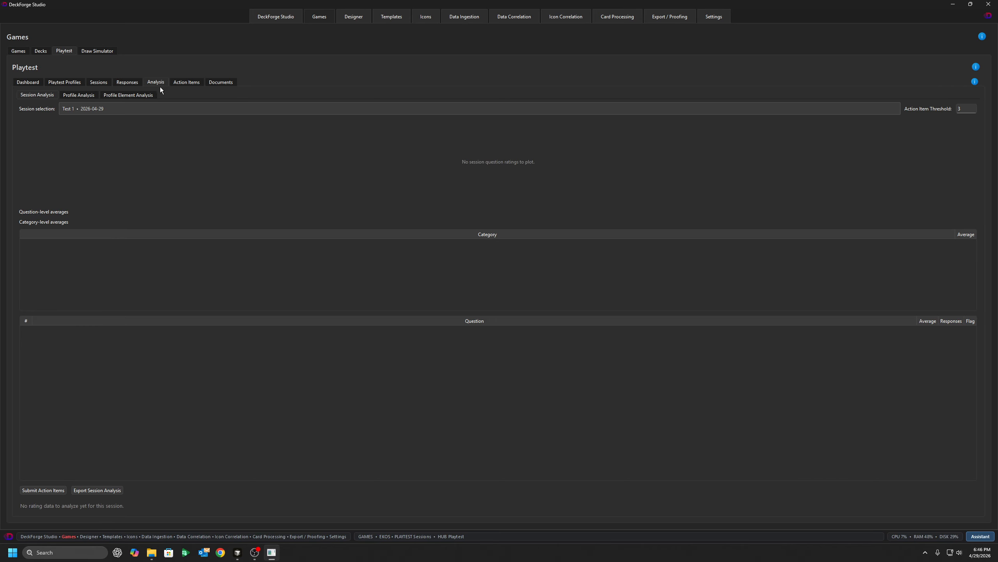
click(140, 108)
click(103, 121)
click(108, 109)
click(98, 133)
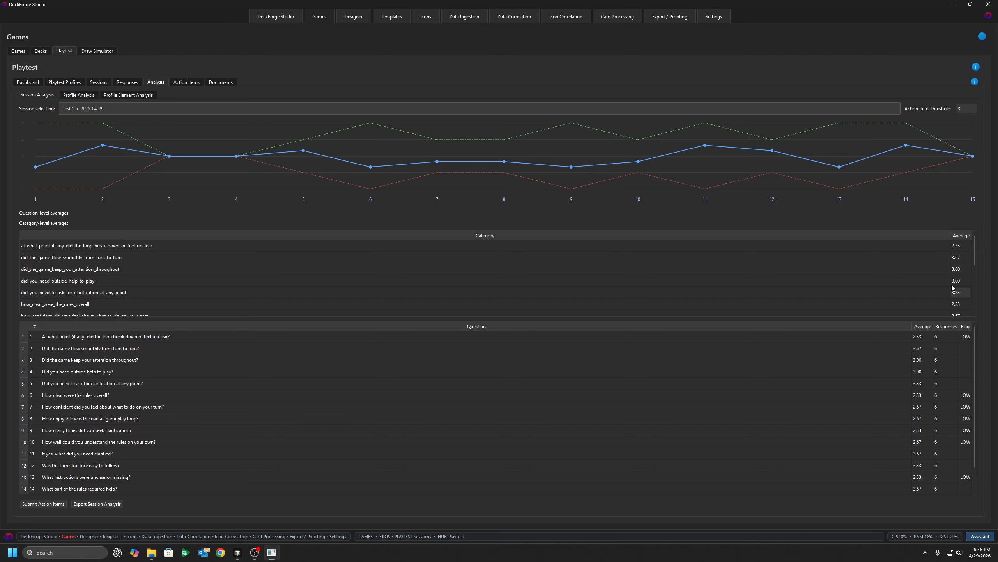
Submit the low-rated Test 1 questions as action items, using an action item threshold of 3
click(964, 108)
click(54, 507)
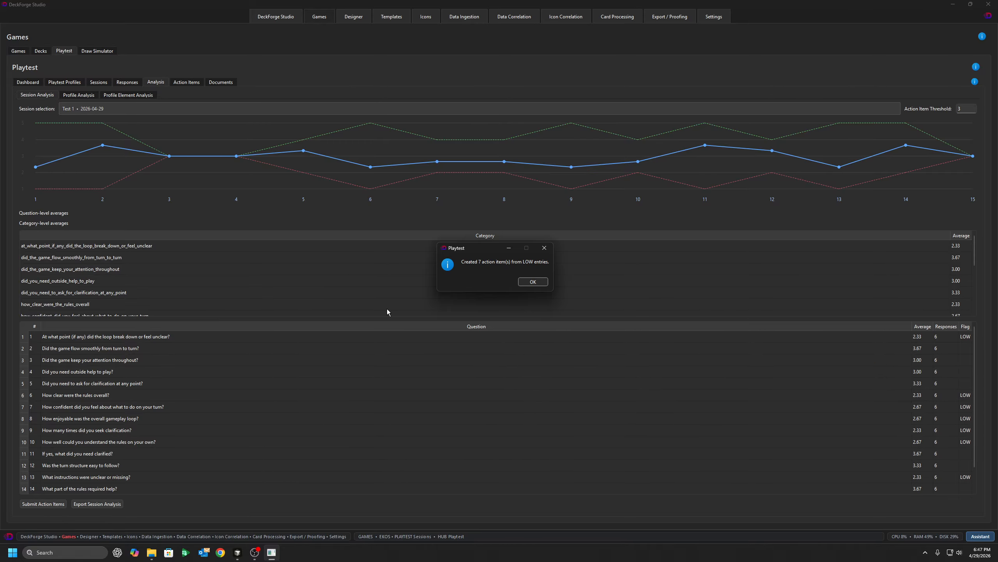
click(532, 281)
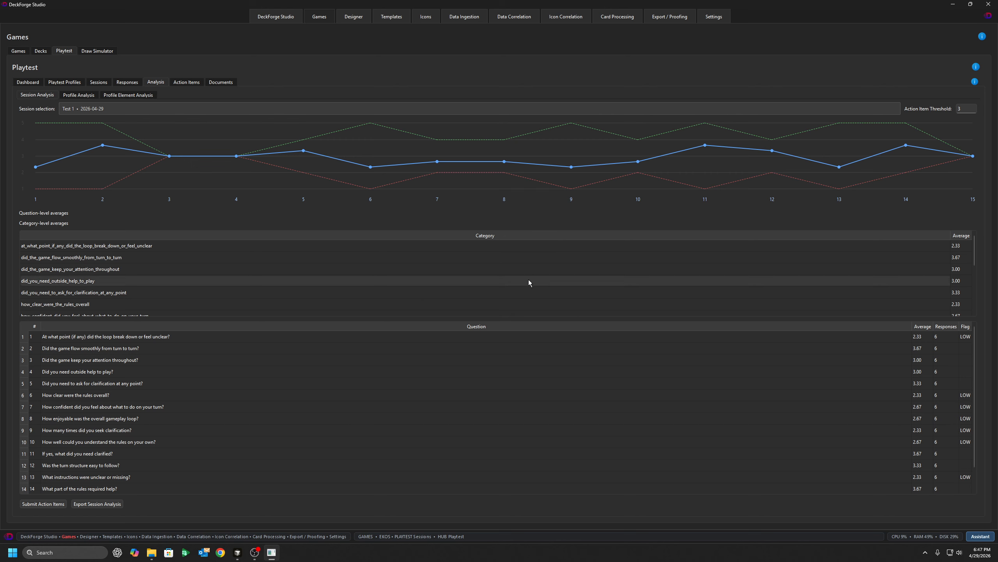
Export the Test 1 session analysis to the Desktop as EKOS_Session_Analysis_20260429_184704.pdf
click(97, 504)
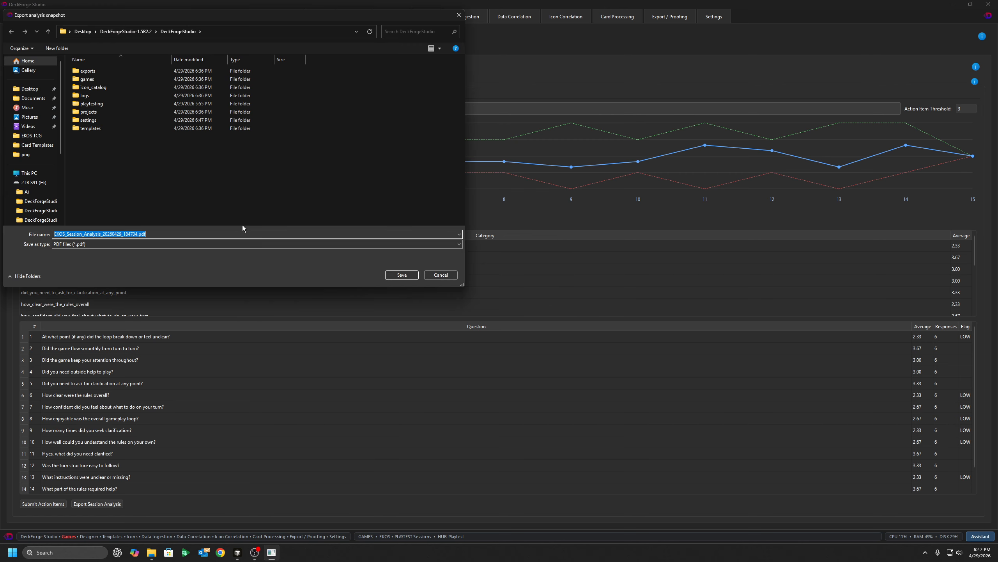
click(399, 275)
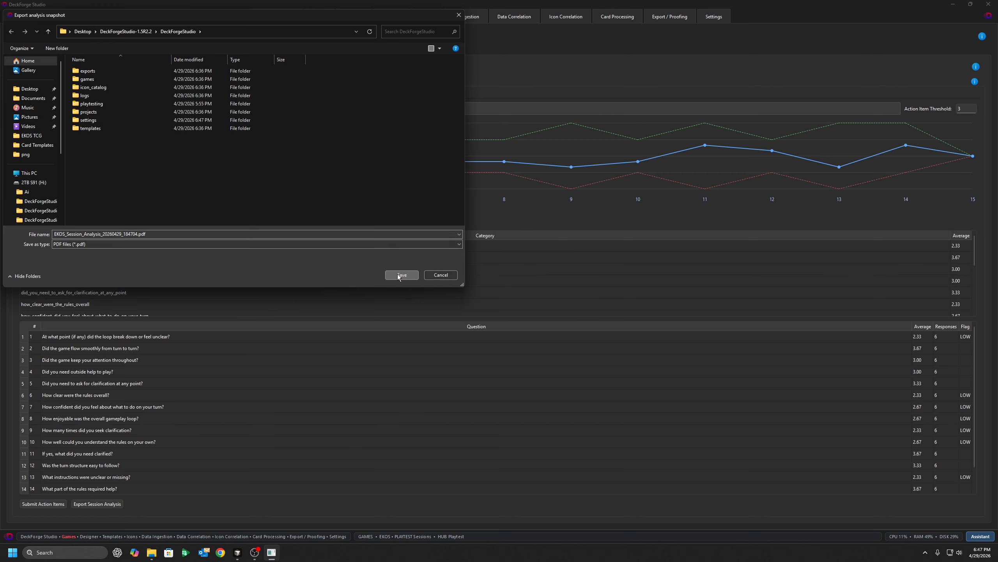
click(45, 90)
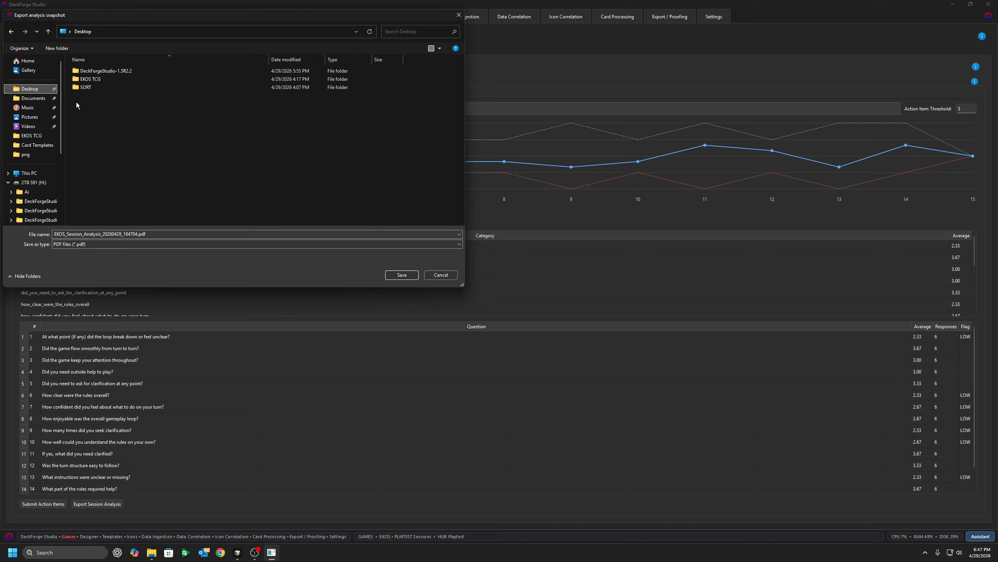
click(402, 274)
click(563, 285)
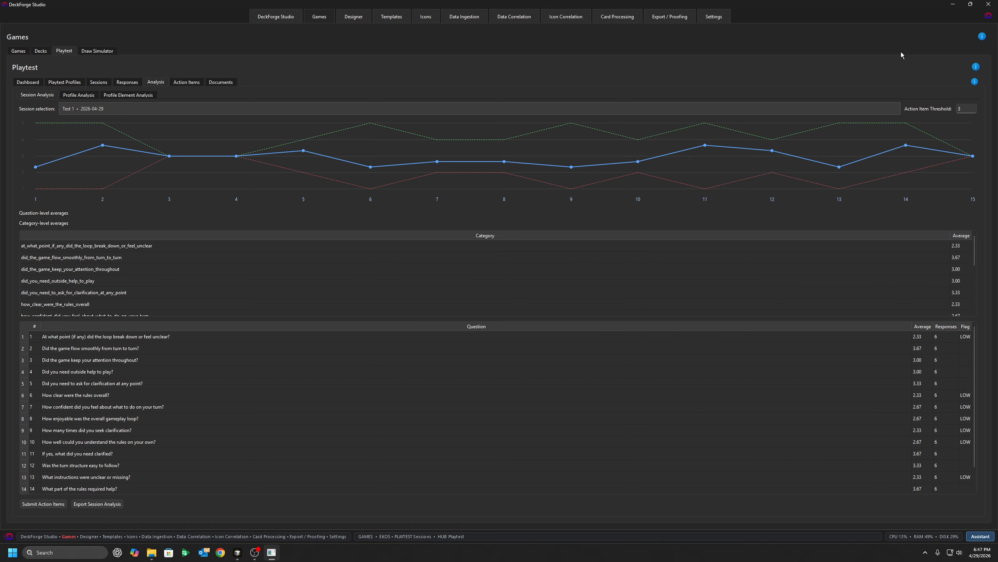
View the exported session analysis PDF from the Desktop, close it, and return to DeckForge Studio
click(953, 5)
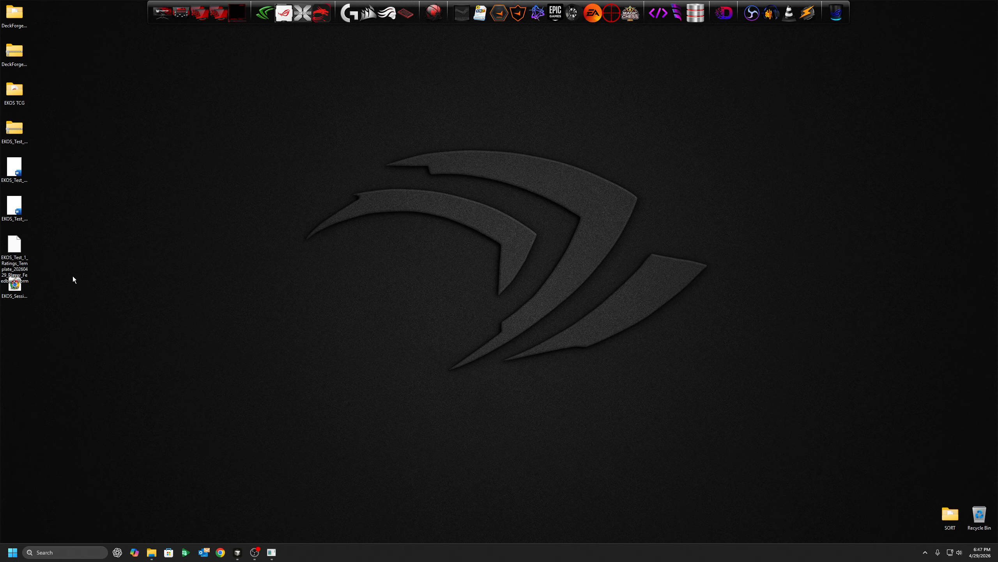
double_click(14, 285)
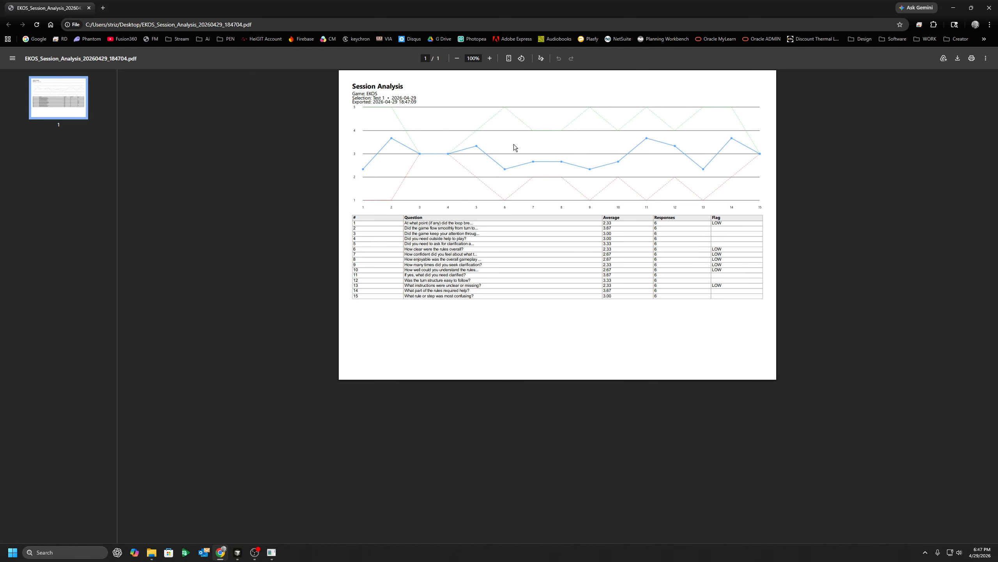
click(990, 7)
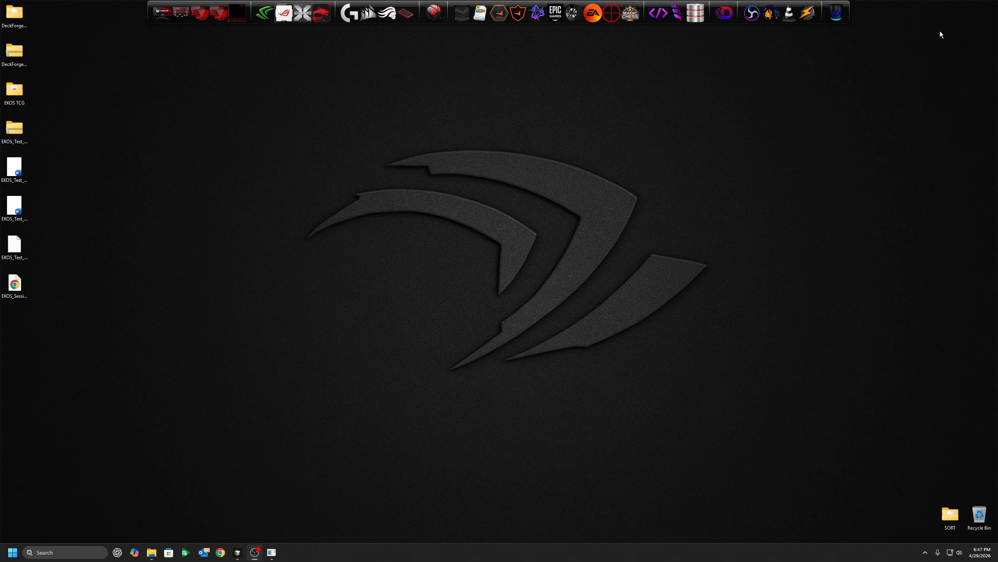
click(271, 552)
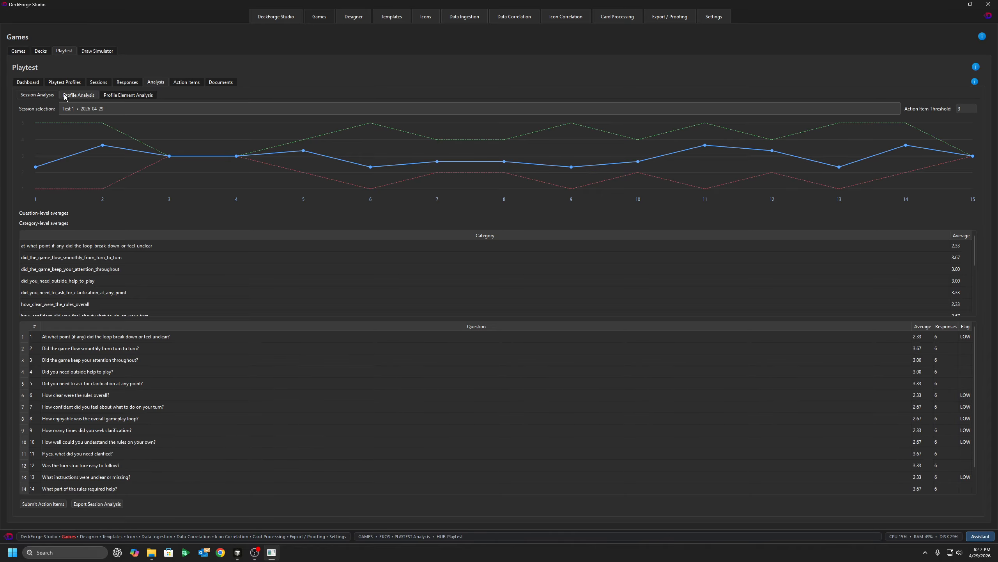
View the profile analysis for the Rules Clarity Deep Dive playtest profile
click(86, 94)
click(95, 108)
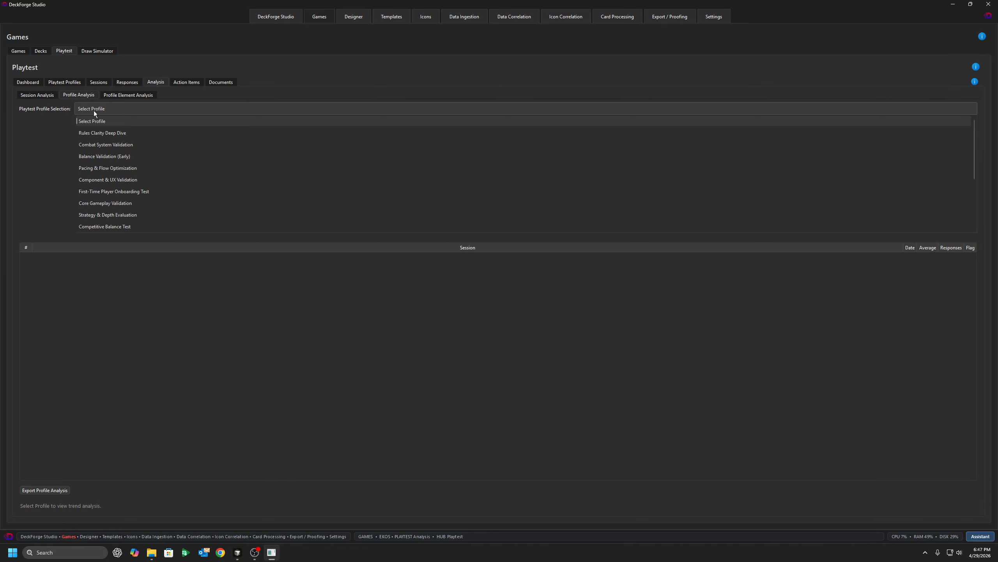
click(110, 132)
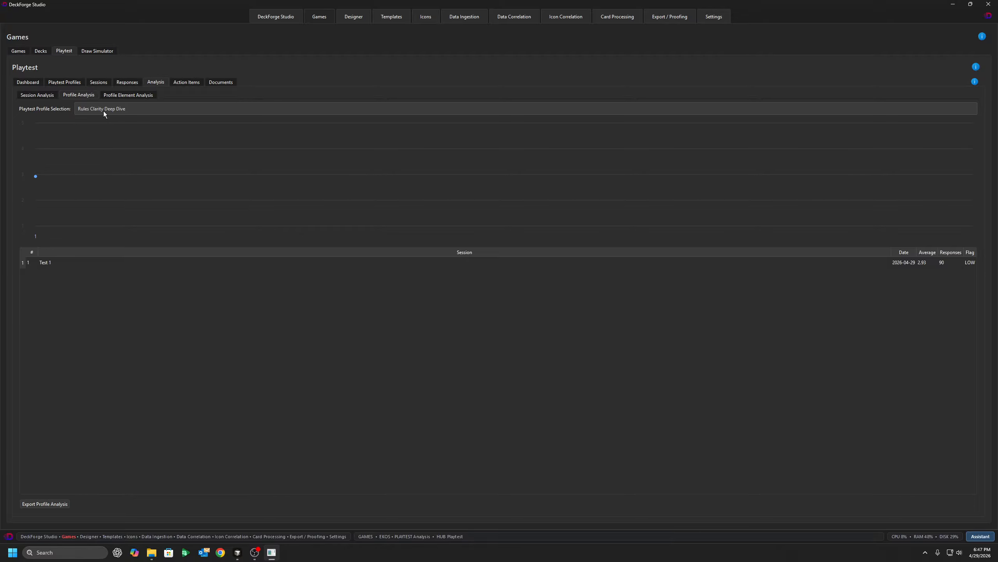
View the profile element analysis for Pointed • Rules Clarity and look through the other available profile elements
click(120, 94)
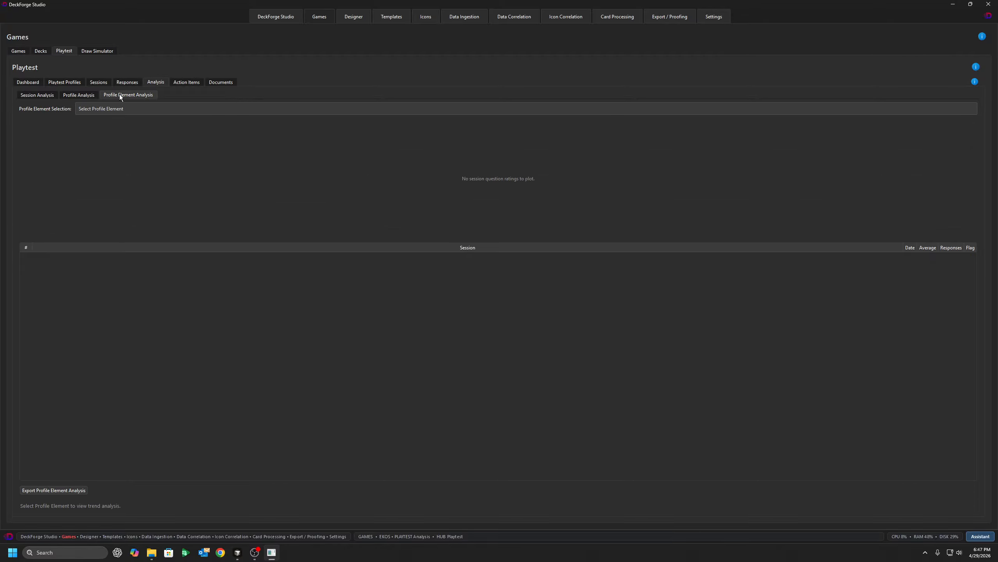
click(137, 108)
click(120, 130)
click(124, 109)
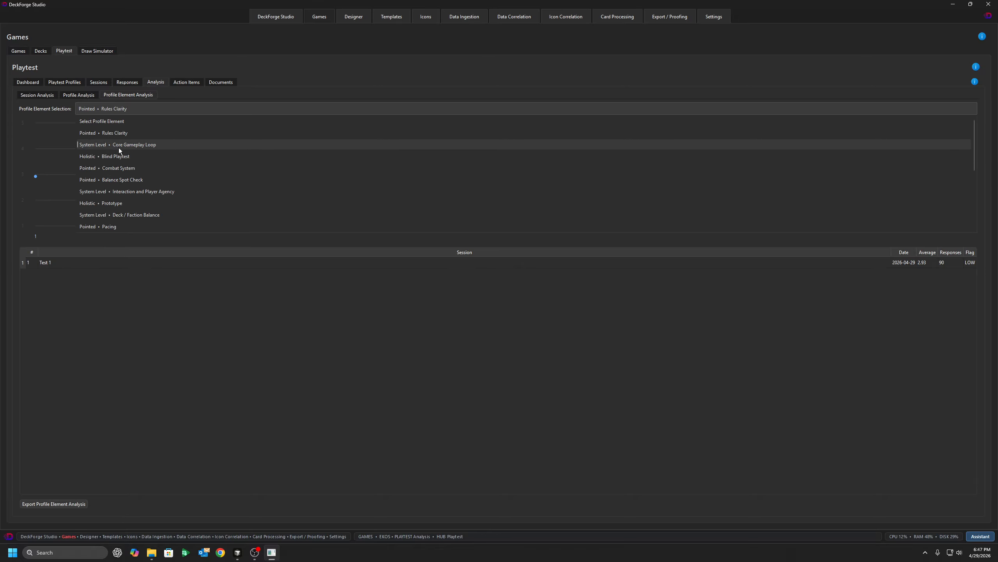
scroll(127, 170, down, 4)
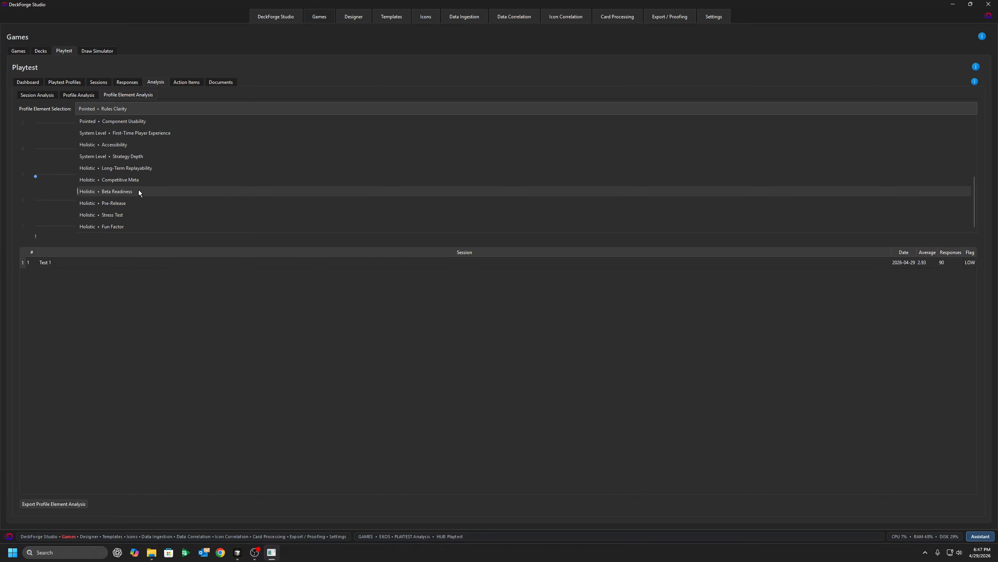
scroll(138, 190, up, 4)
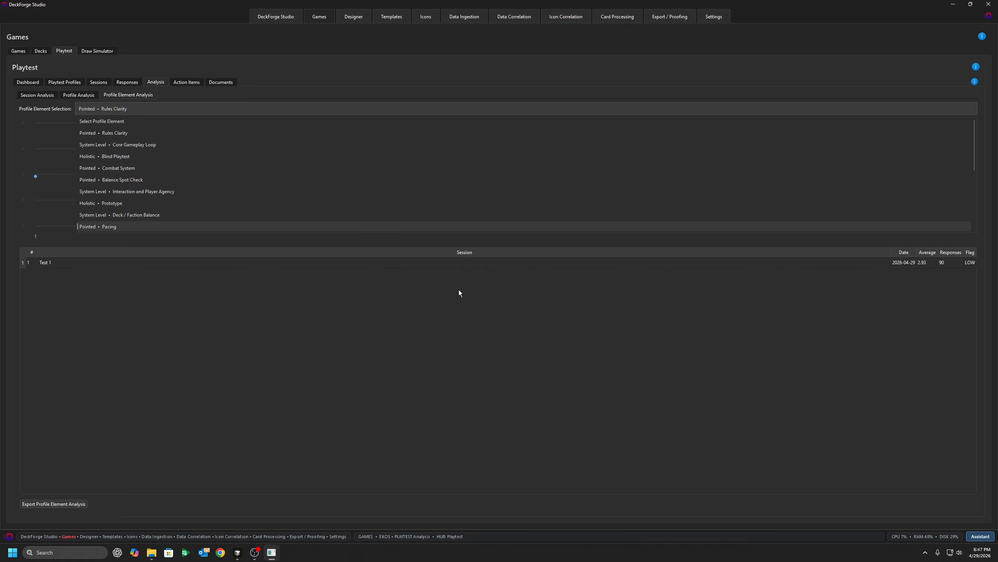
click(336, 274)
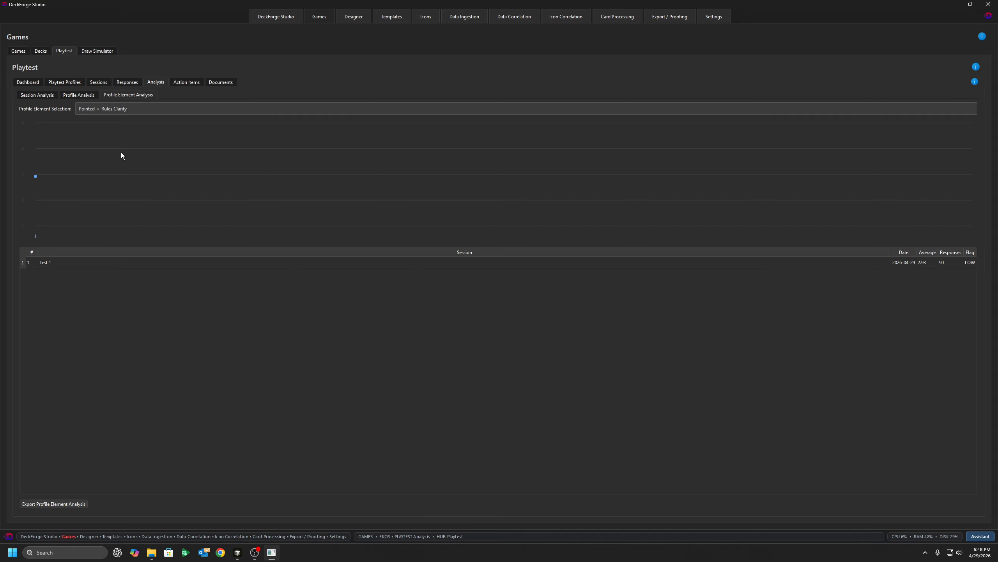
Select the first open action item and examine its status, severity, owner and due date fields
click(178, 82)
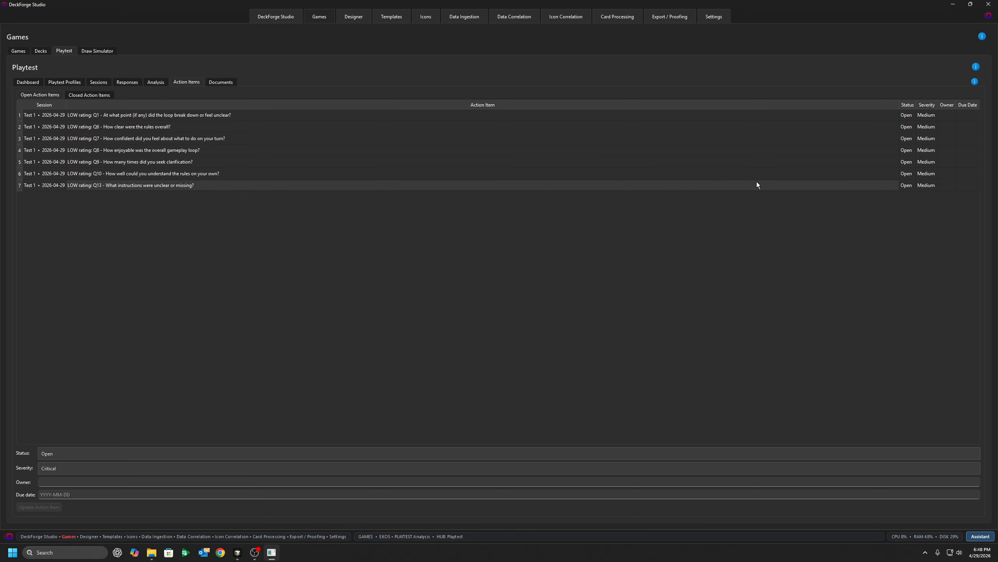
click(95, 115)
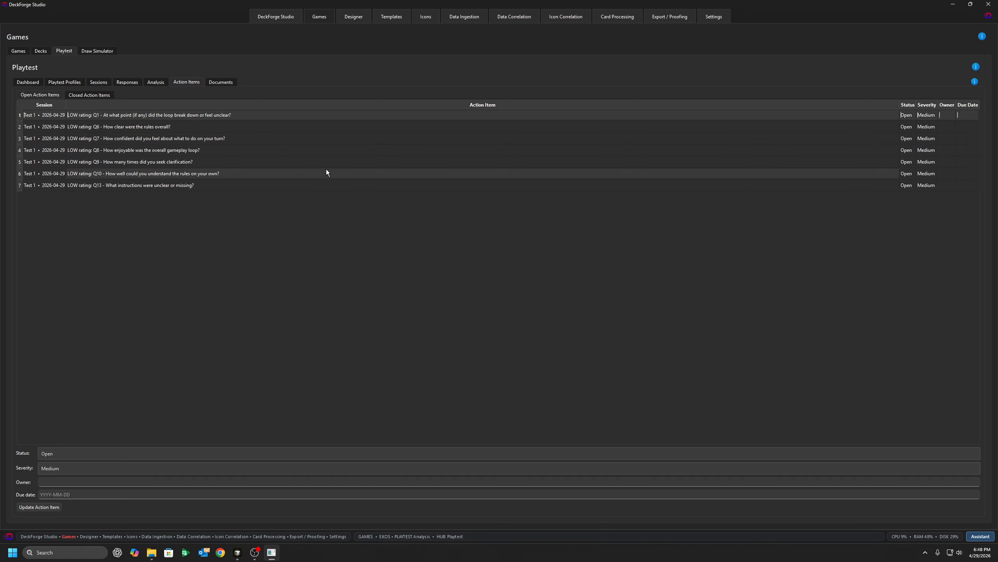
click(78, 478)
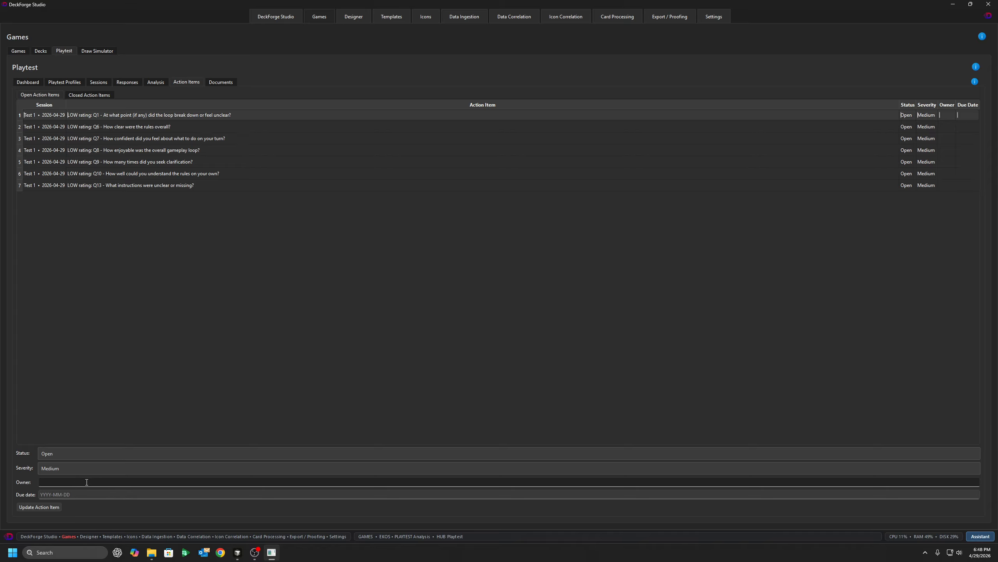
click(78, 492)
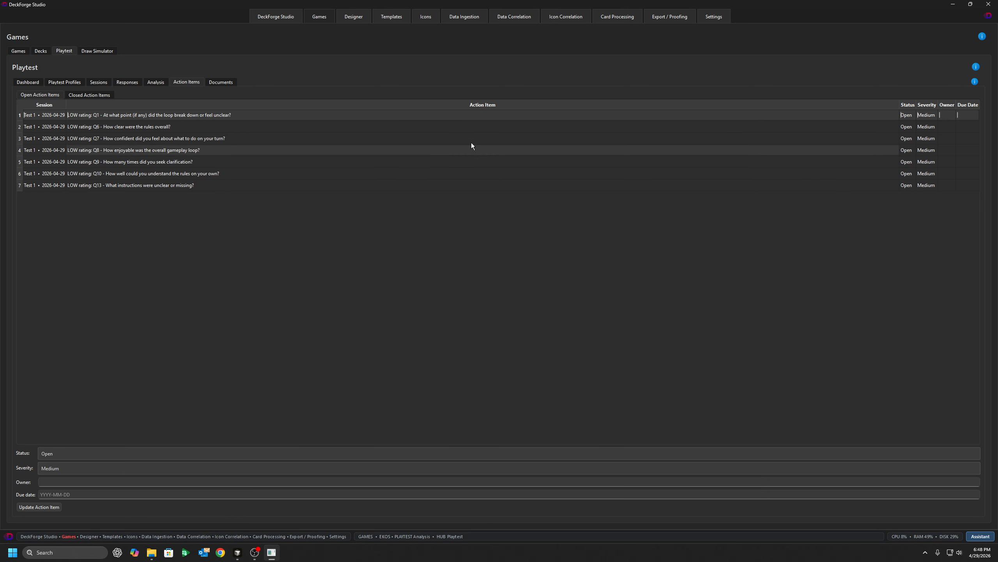
Compare the lists of closed and open playtest action items
click(90, 95)
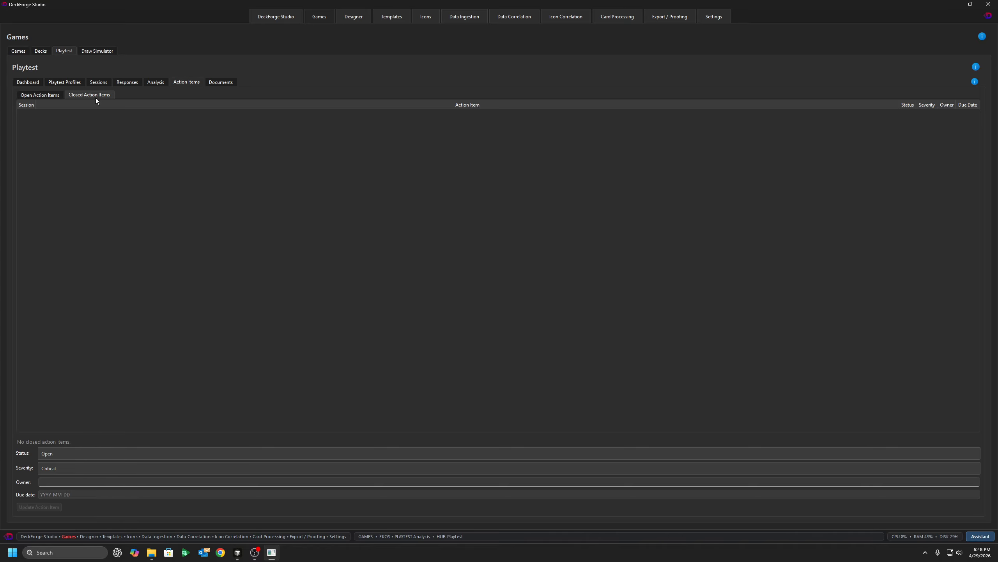
click(43, 98)
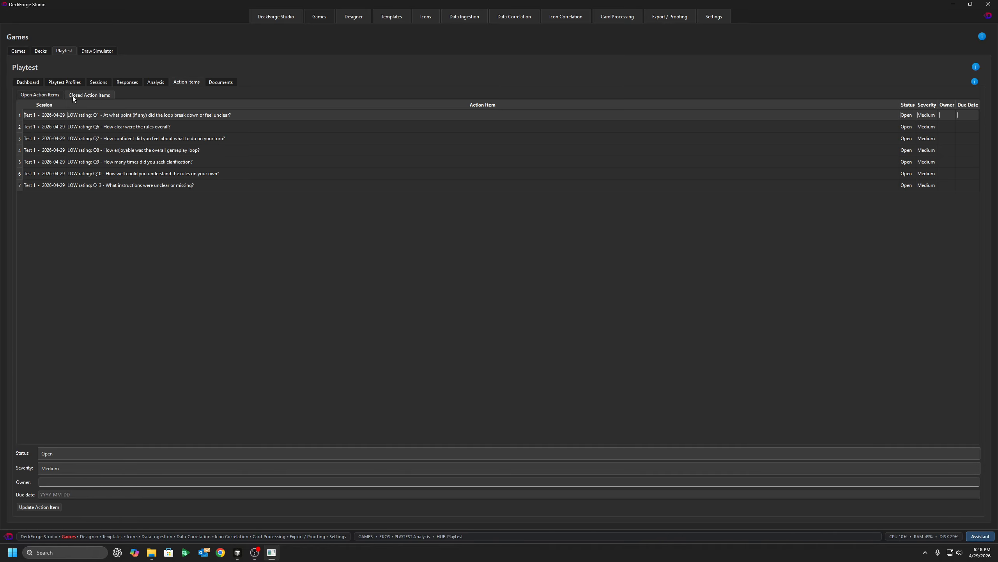
click(73, 96)
click(58, 95)
click(107, 94)
Attach EKOS_Test_1_Ratings_Template_20260429_Player_Feedback_Form.csv from the Desktop to the documents of the Test 1 • 2026-04-29 session
click(219, 82)
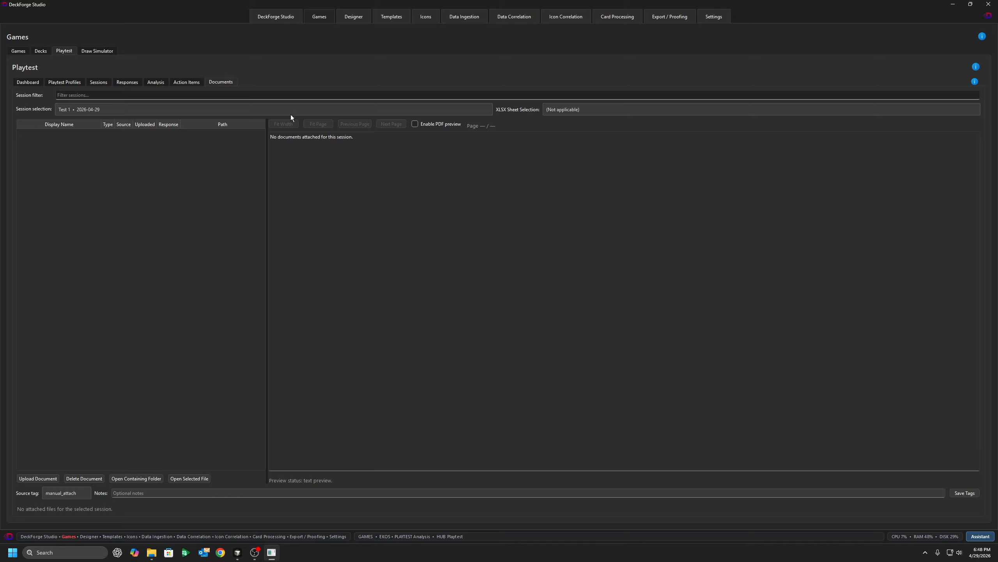
click(134, 110)
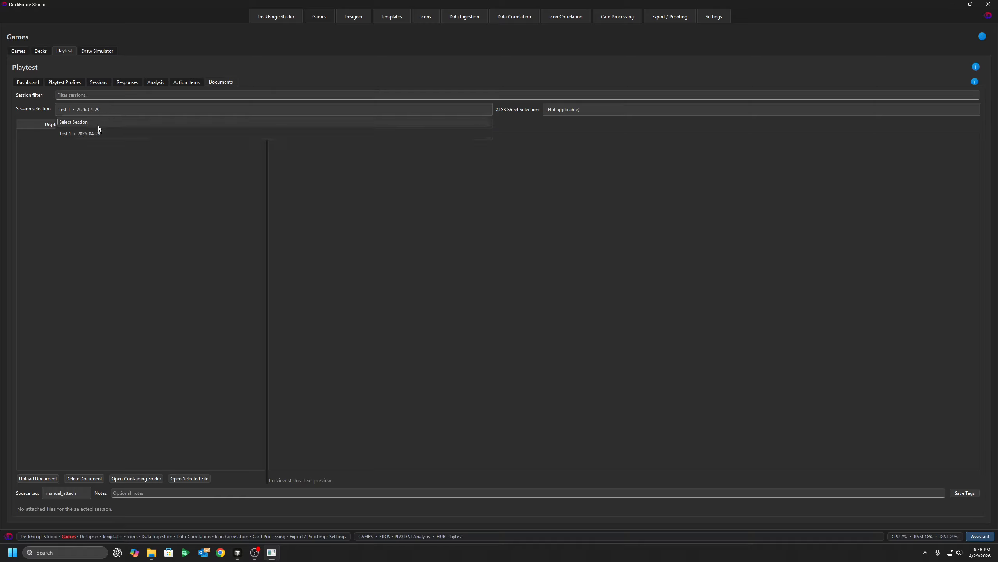
click(98, 135)
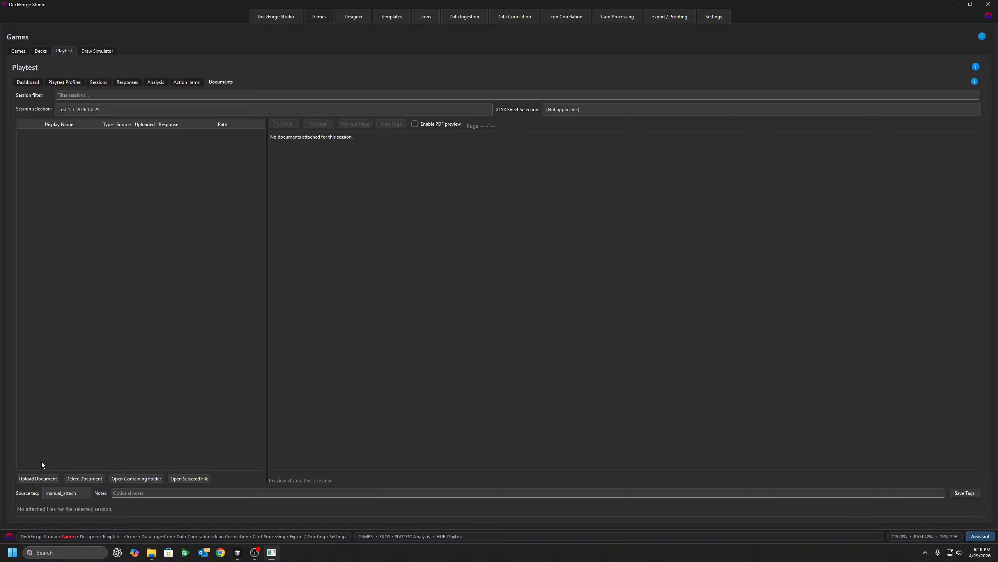
click(46, 477)
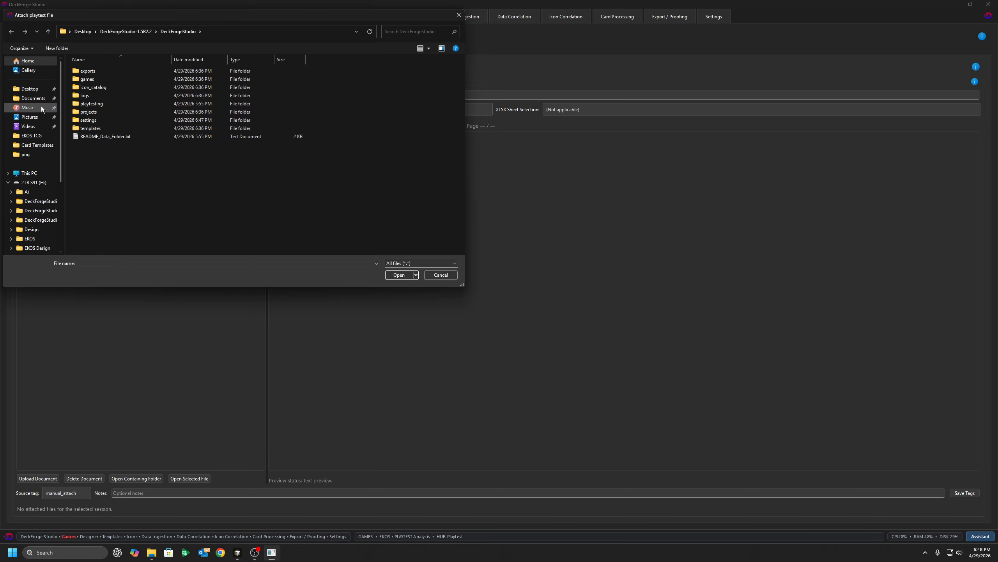
click(27, 89)
double_click(136, 140)
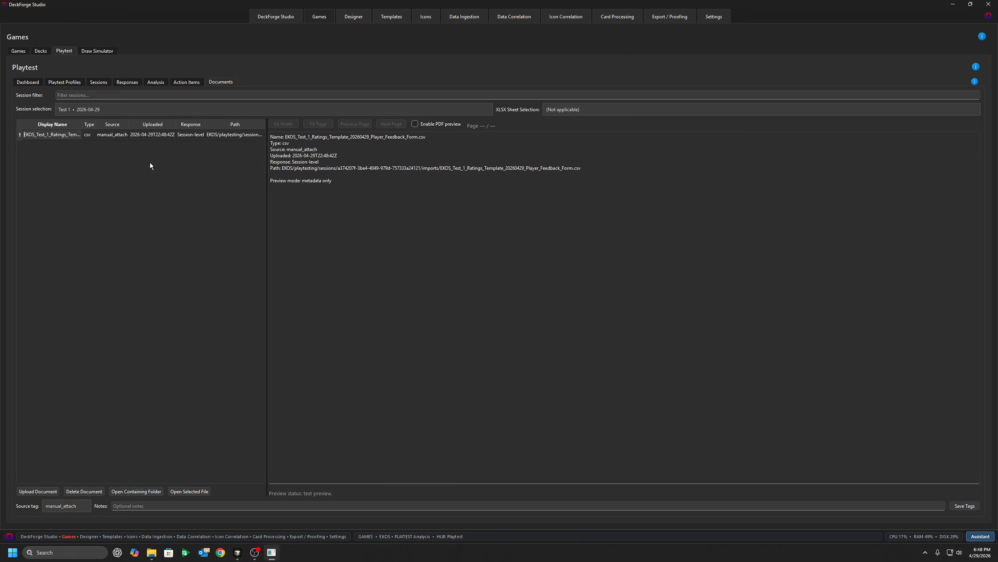
Attach EKOS_Session_Analysis_20260429_184704.pdf from the Desktop to the session documents and enable its PDF preview
click(51, 491)
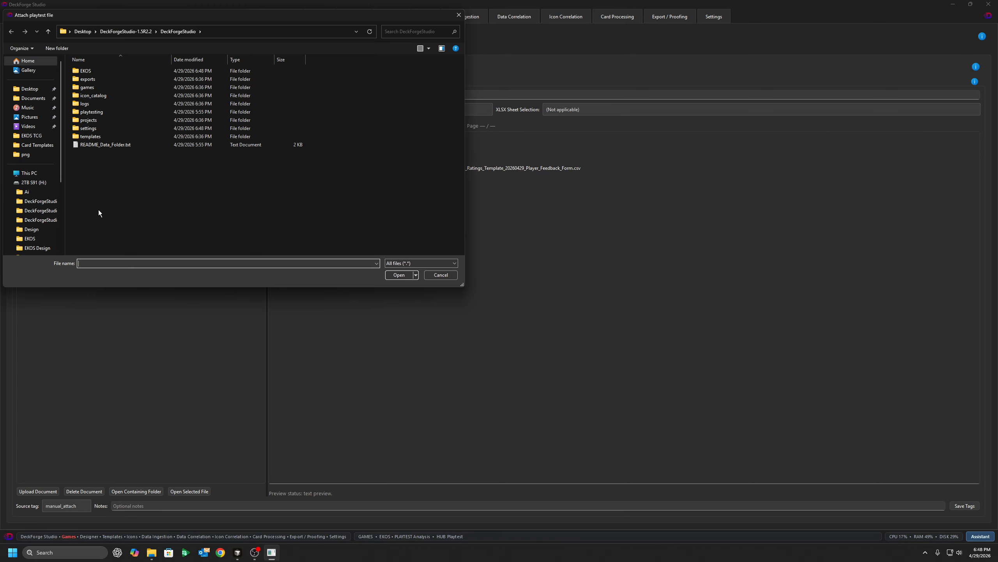
click(16, 92)
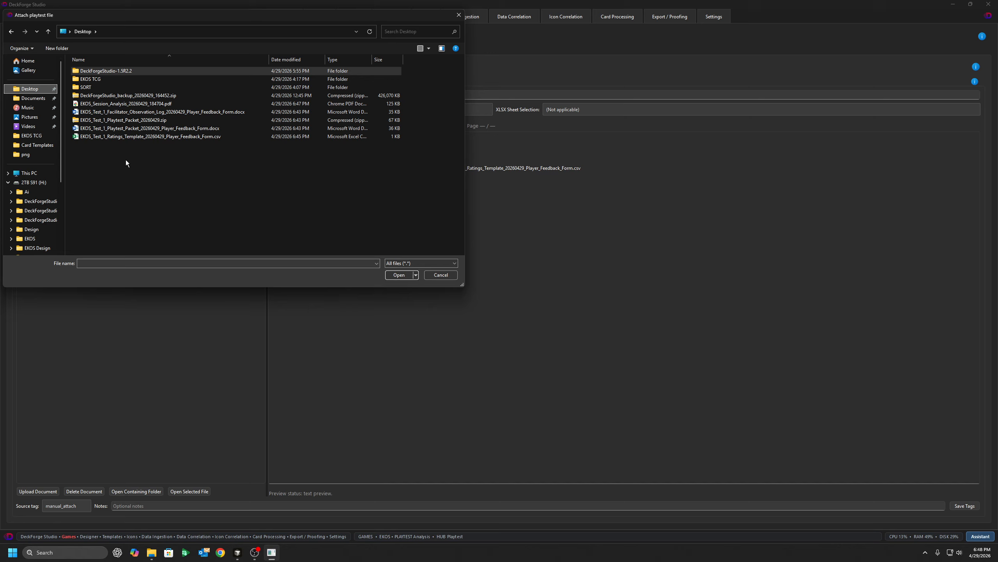
double_click(98, 107)
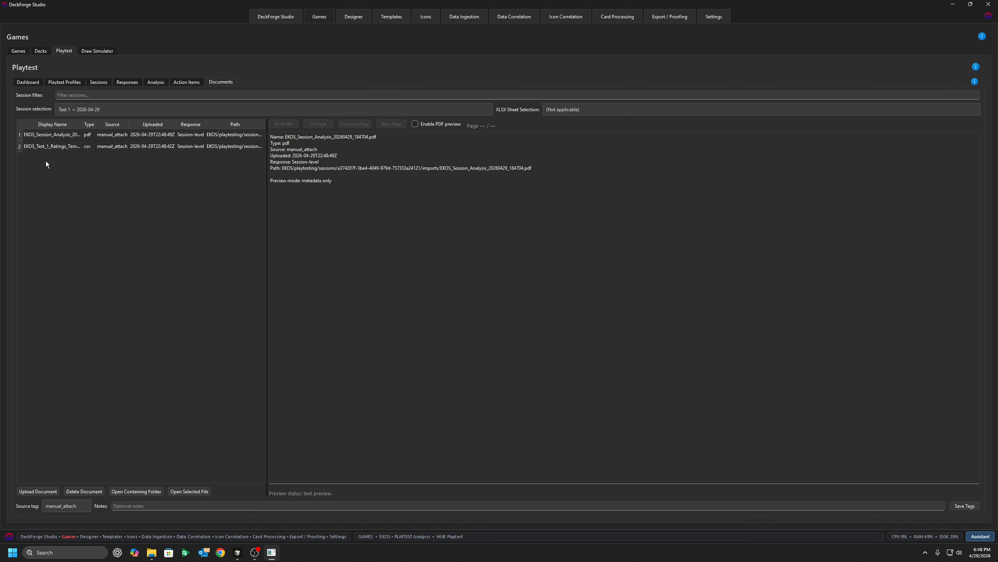
click(433, 124)
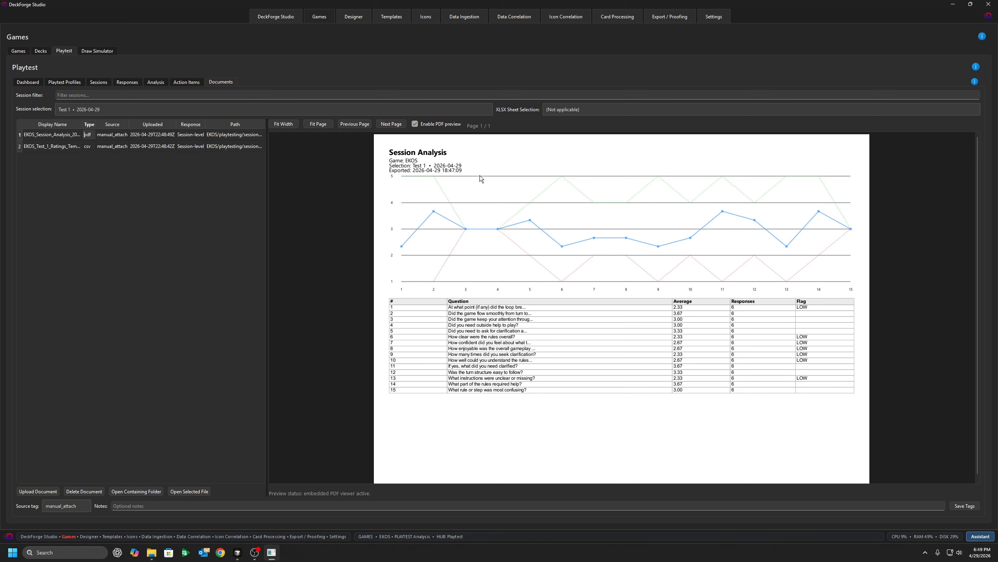
Open the draw simulator's pull rates and limit the card list to the Battle Orders deck
click(104, 52)
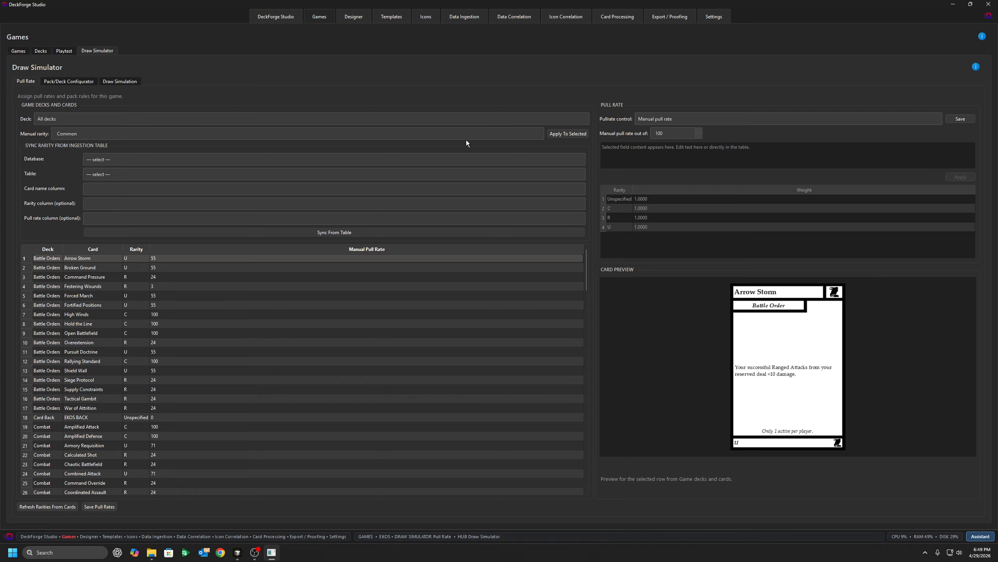
click(71, 123)
click(65, 144)
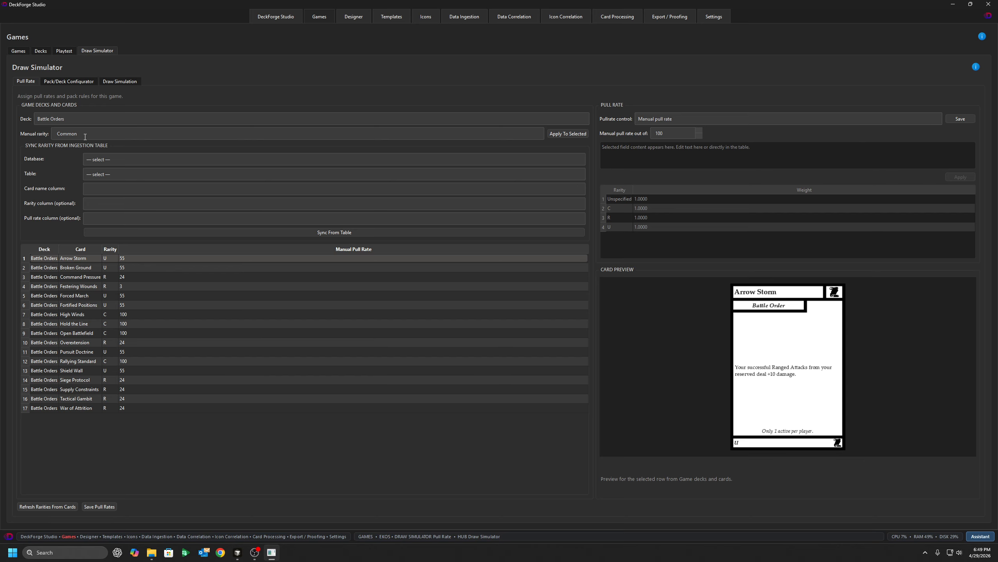
Set the rarity sync source to the ekos_romans_vs_mongols database and battle_orders table, with name as the card name column
drag(83, 134, 49, 133)
click(101, 179)
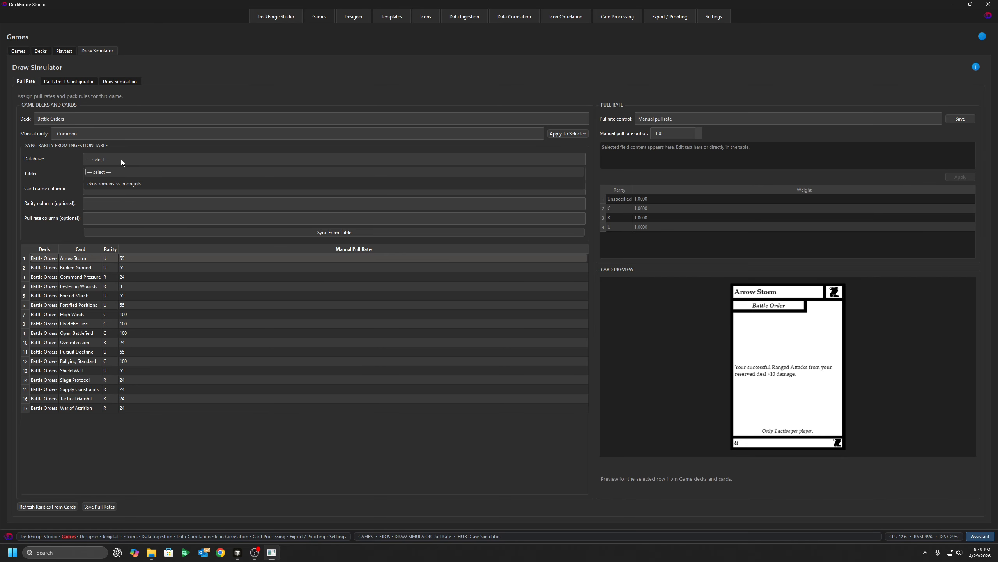
click(148, 184)
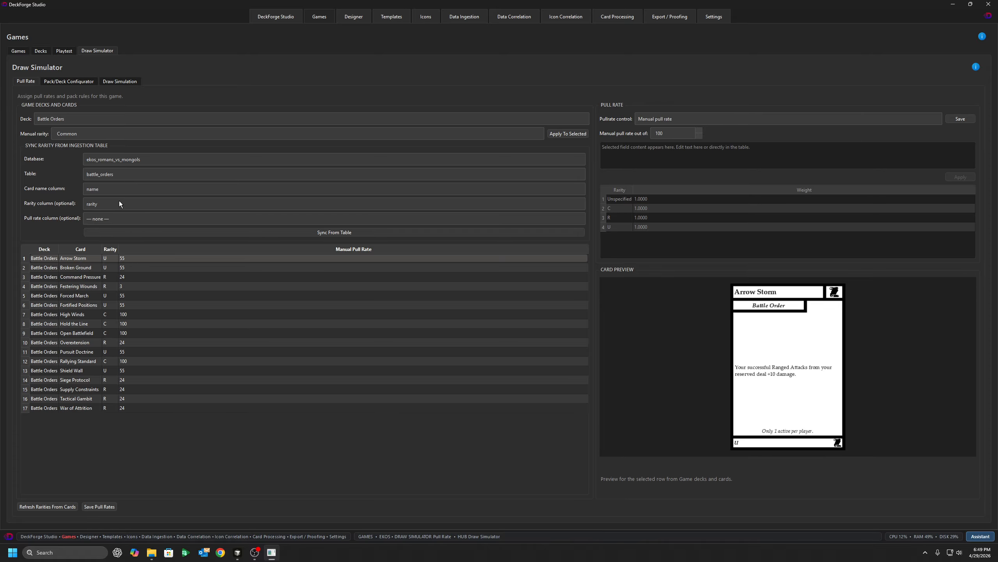
click(118, 175)
click(117, 174)
click(110, 189)
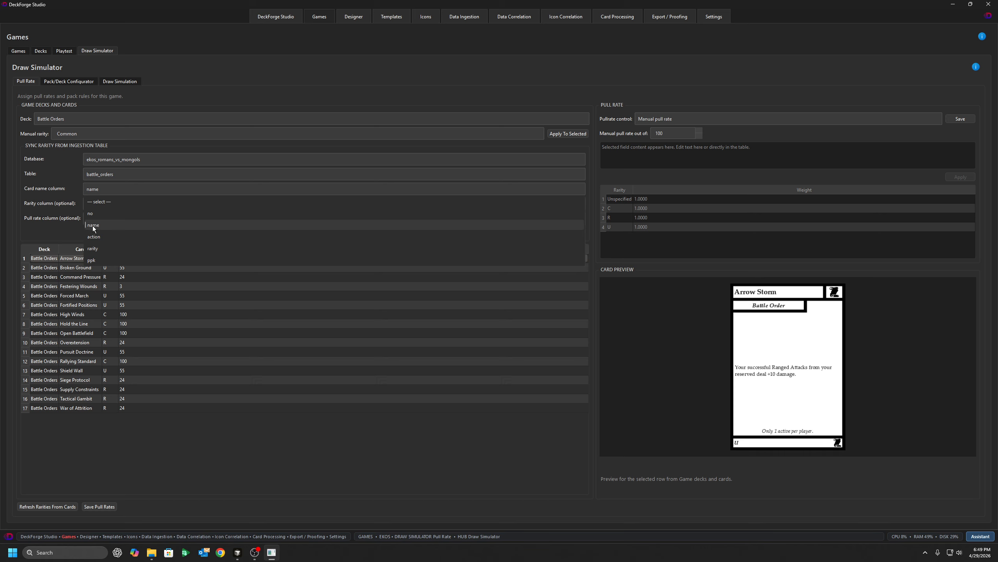
click(92, 248)
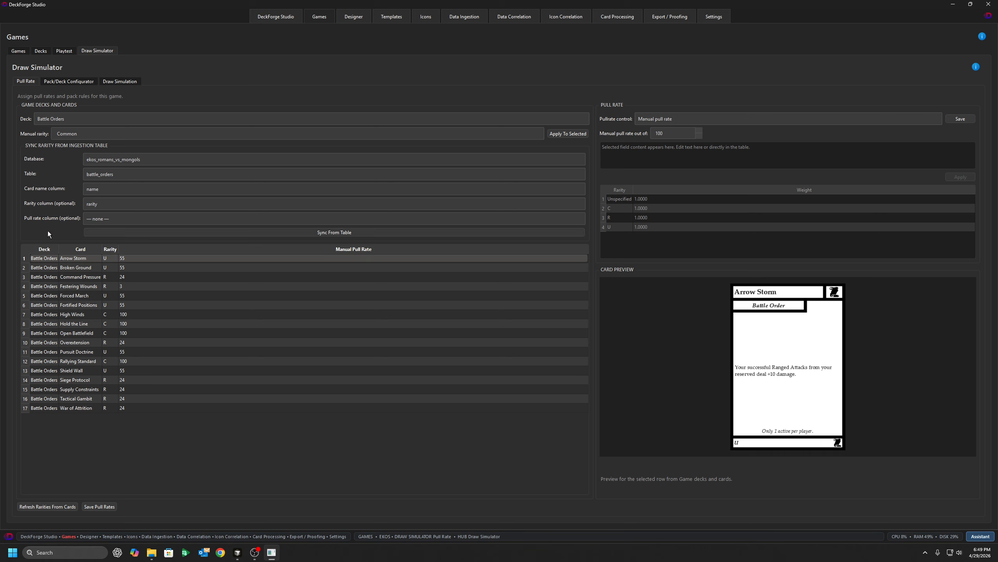
Map the rarity column to rarity and the pull rate column to ppk, and sync the cards from the table
click(105, 204)
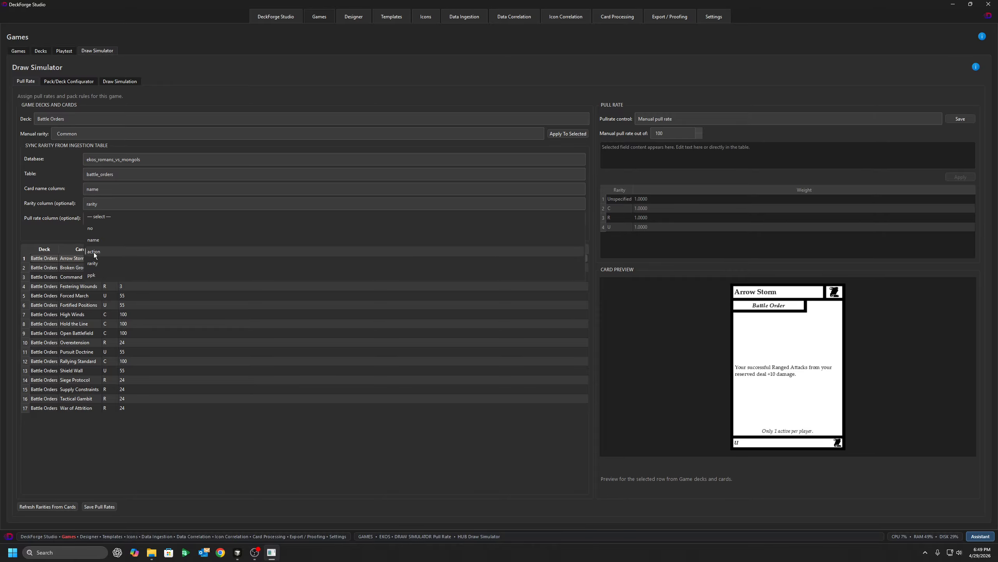
click(94, 264)
click(108, 220)
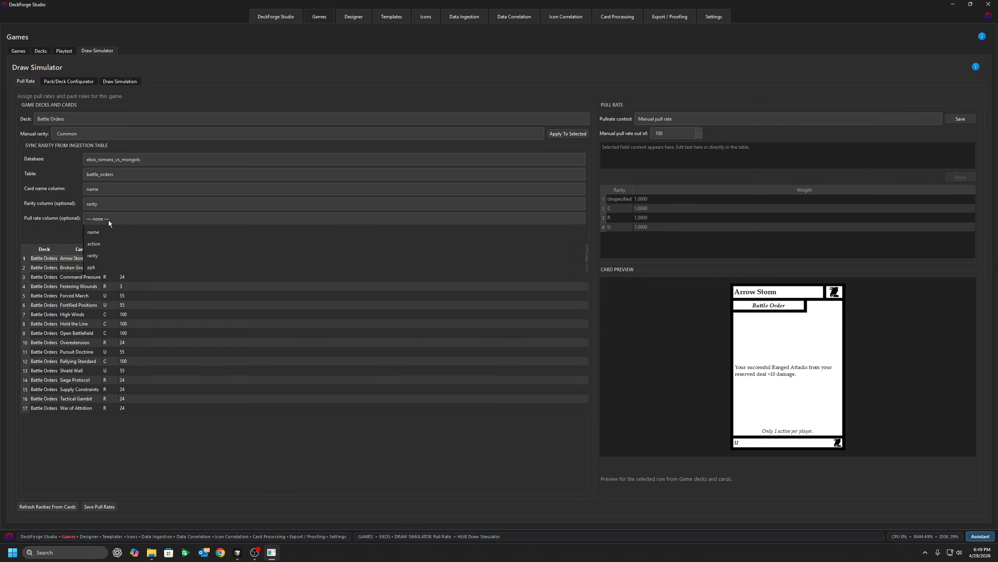
click(101, 286)
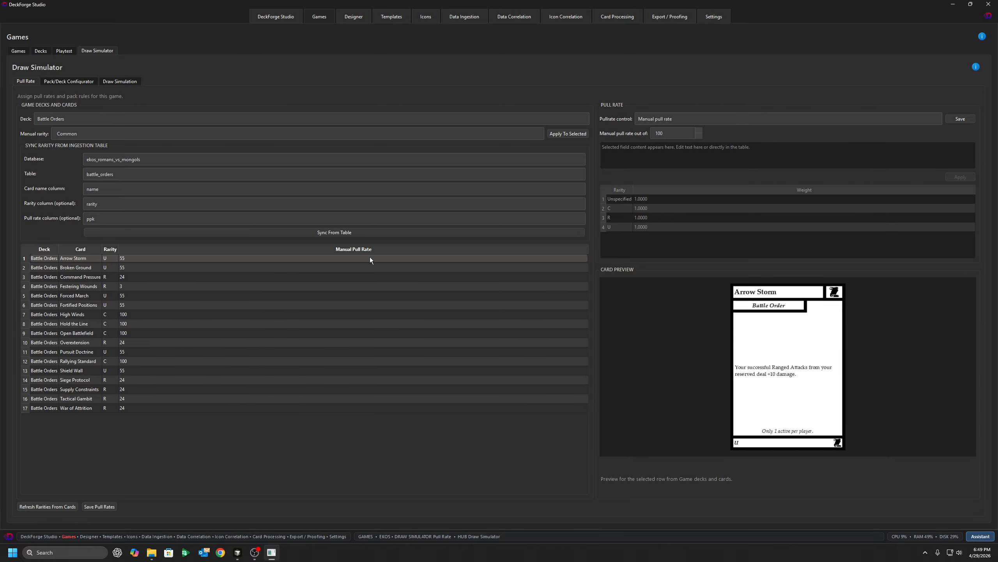
click(344, 232)
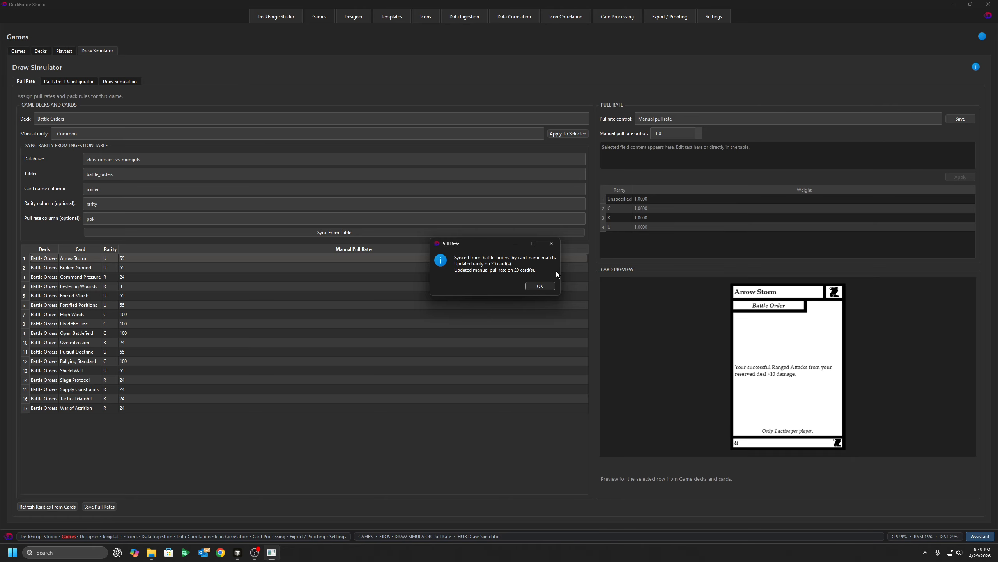
click(534, 285)
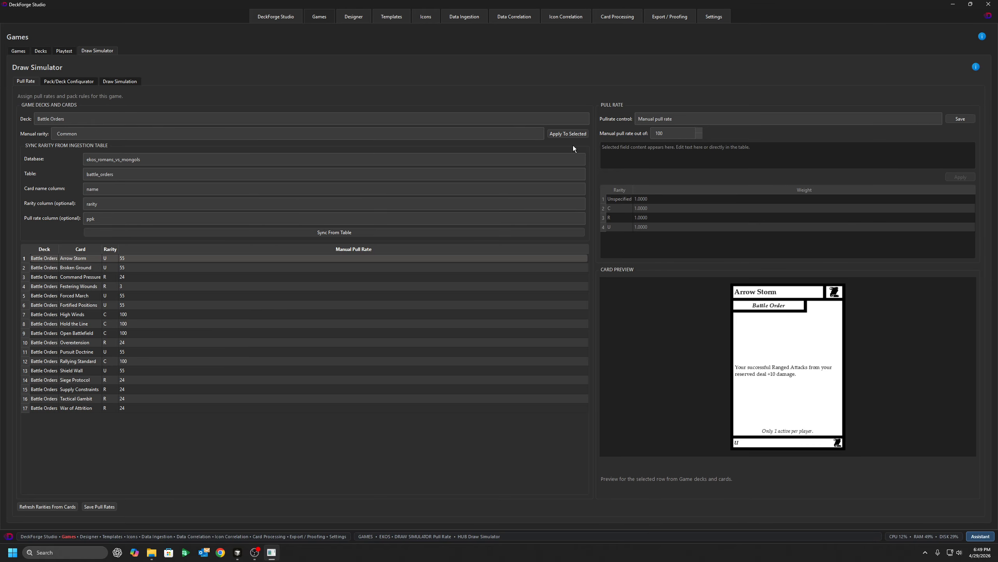
Keep the pull rate control on Manual pull rate, set it out of 1000, and save the pull rate settings
click(677, 118)
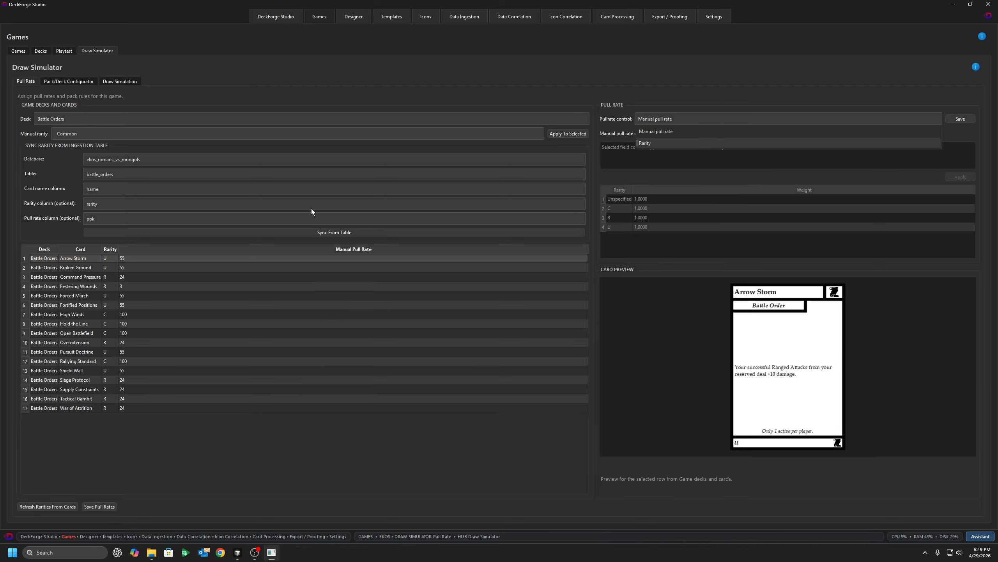
click(671, 131)
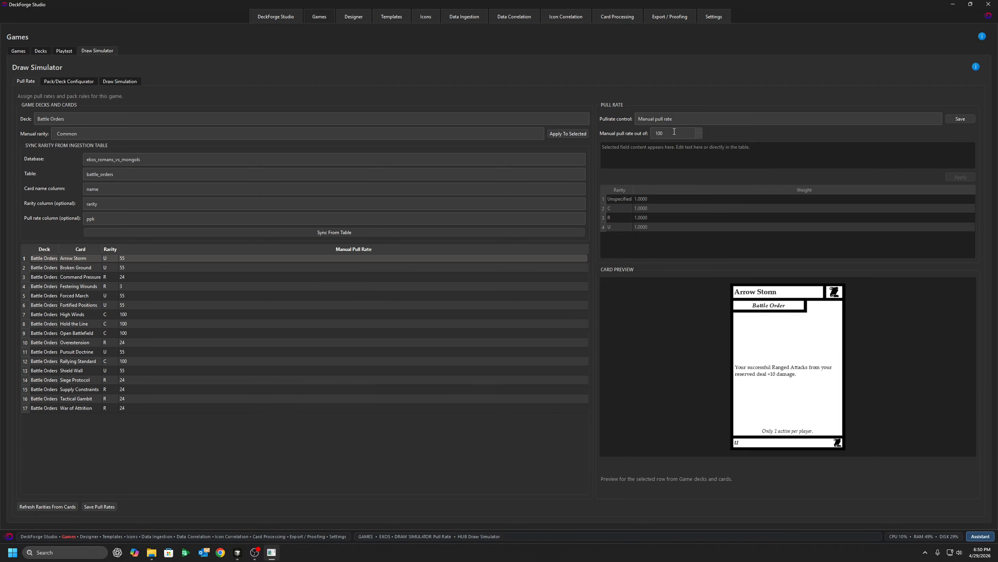
text(0)
click(958, 119)
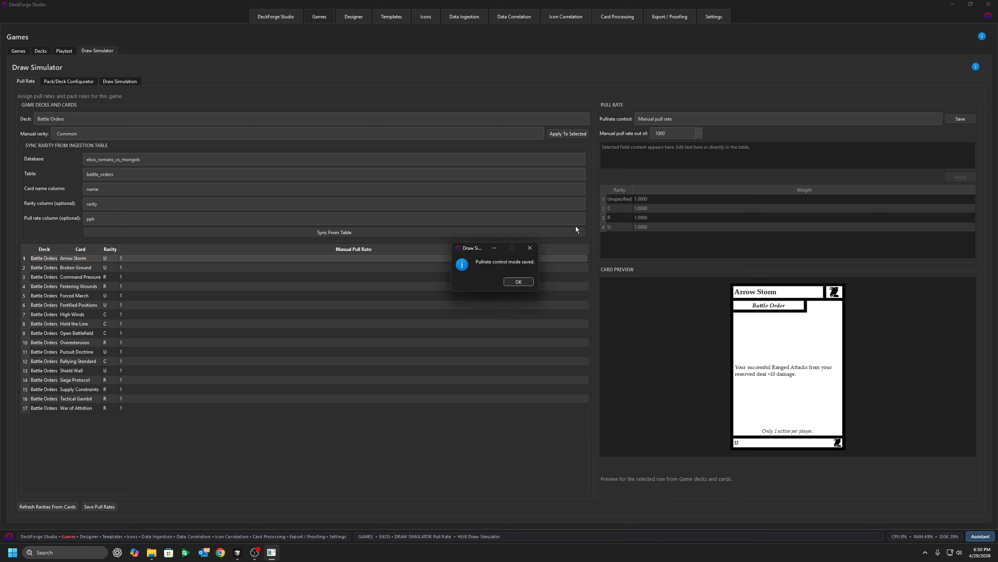
click(516, 284)
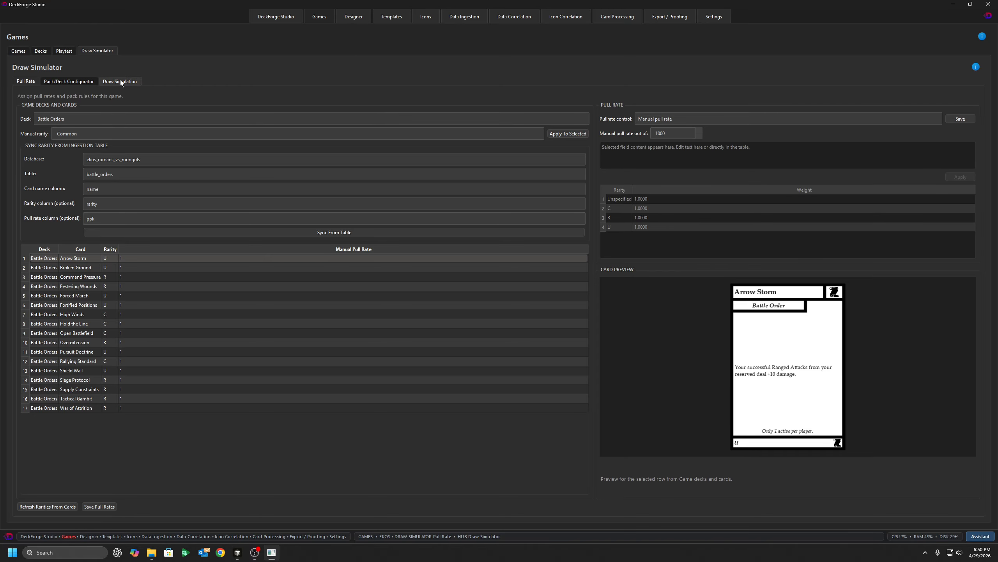
Examine the Booster Pack - 10 Cards configuration, including its input type options and the rule types available for slot 1
click(77, 81)
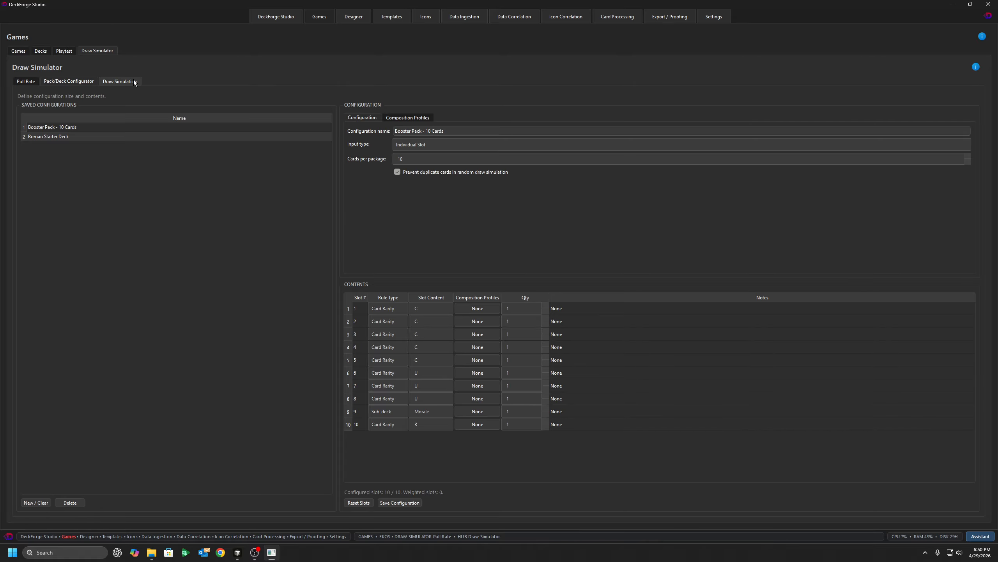
click(62, 127)
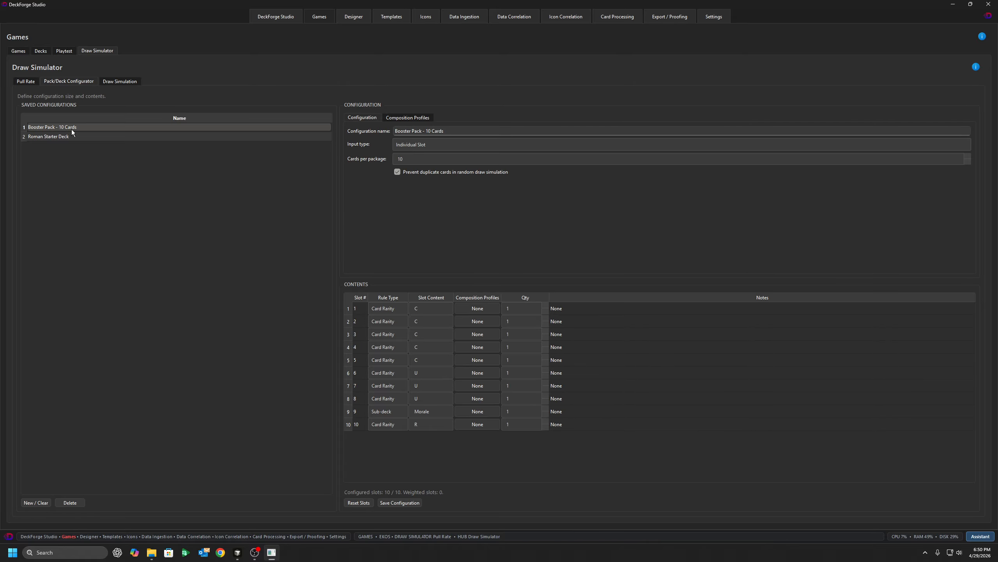
click(435, 146)
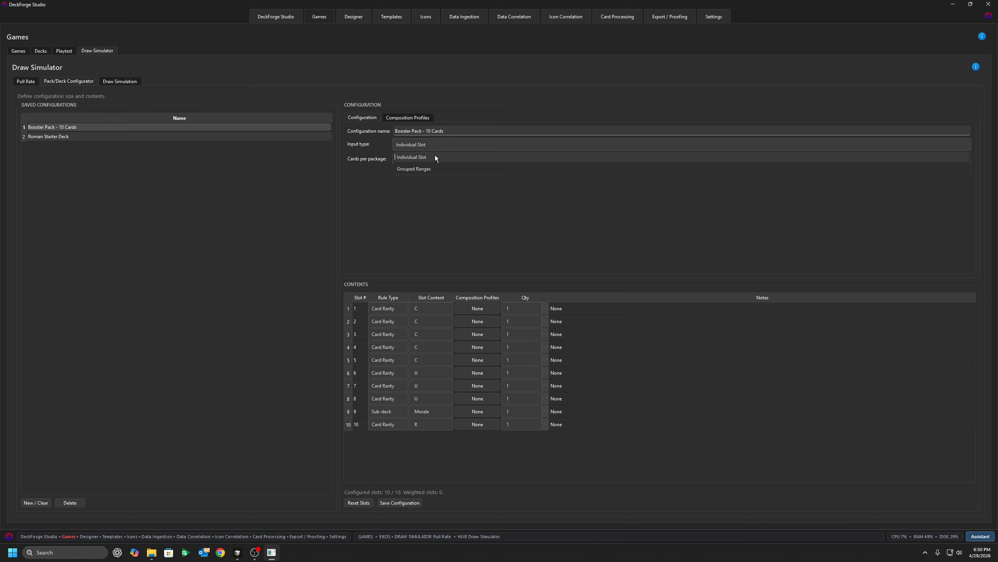
click(434, 156)
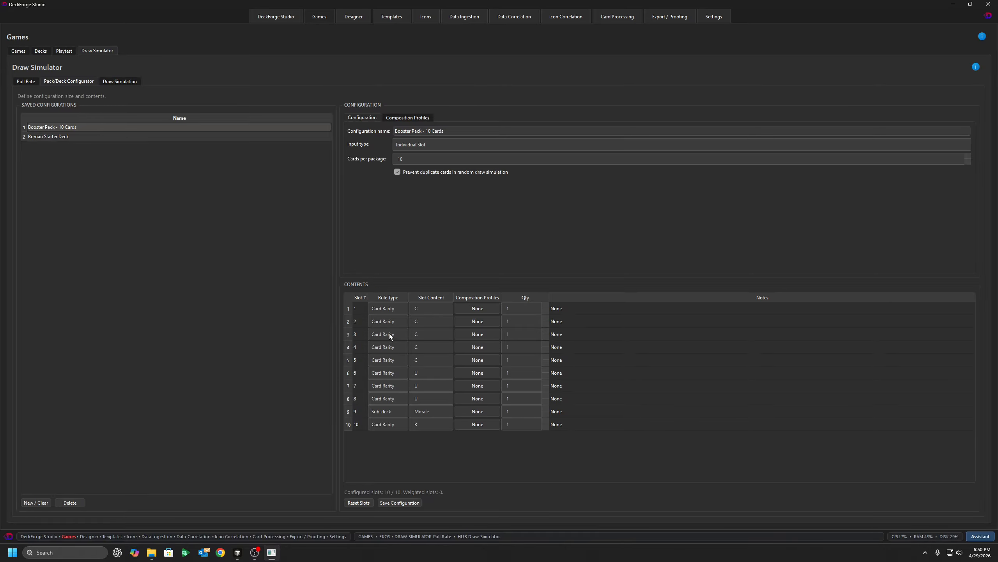
click(396, 307)
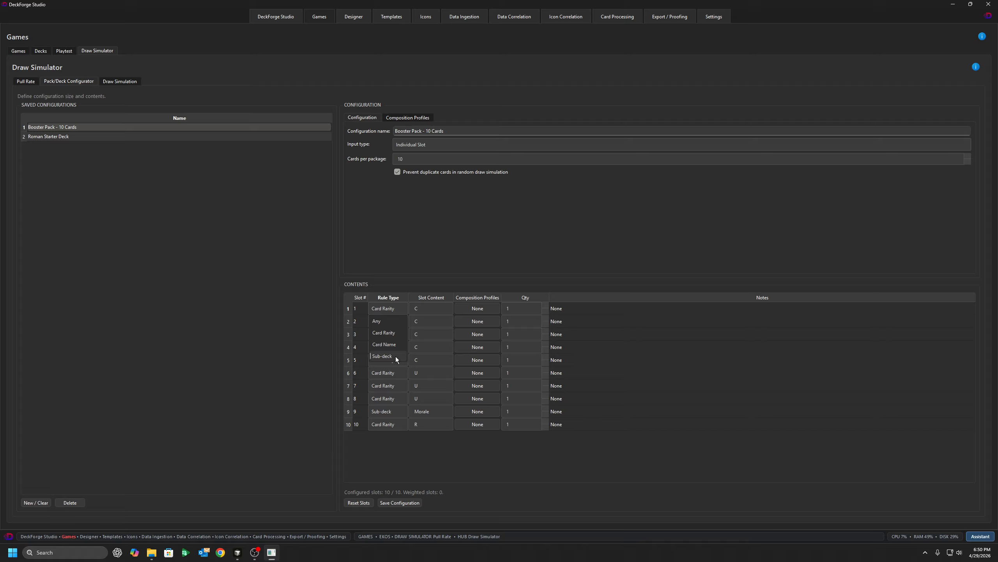
click(392, 334)
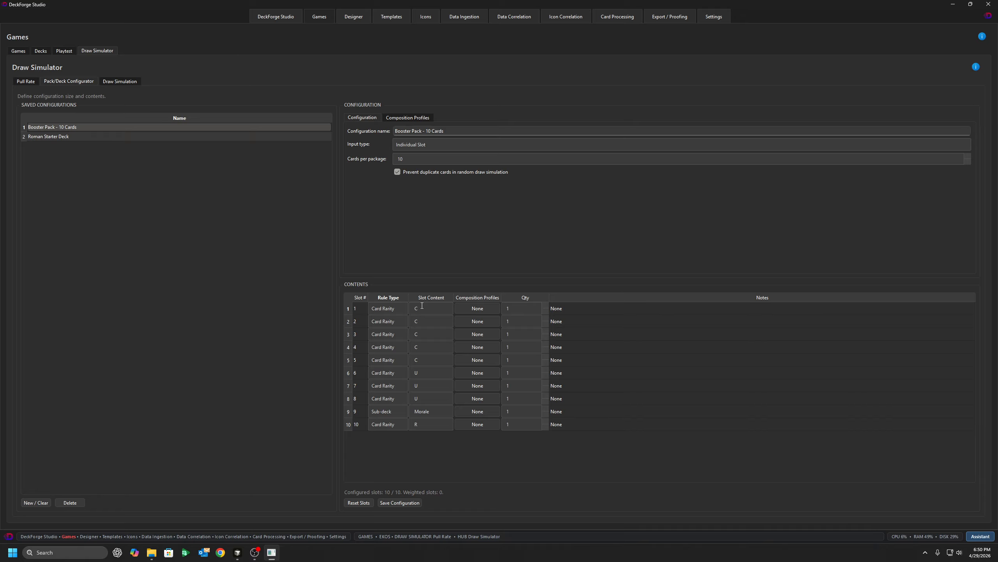
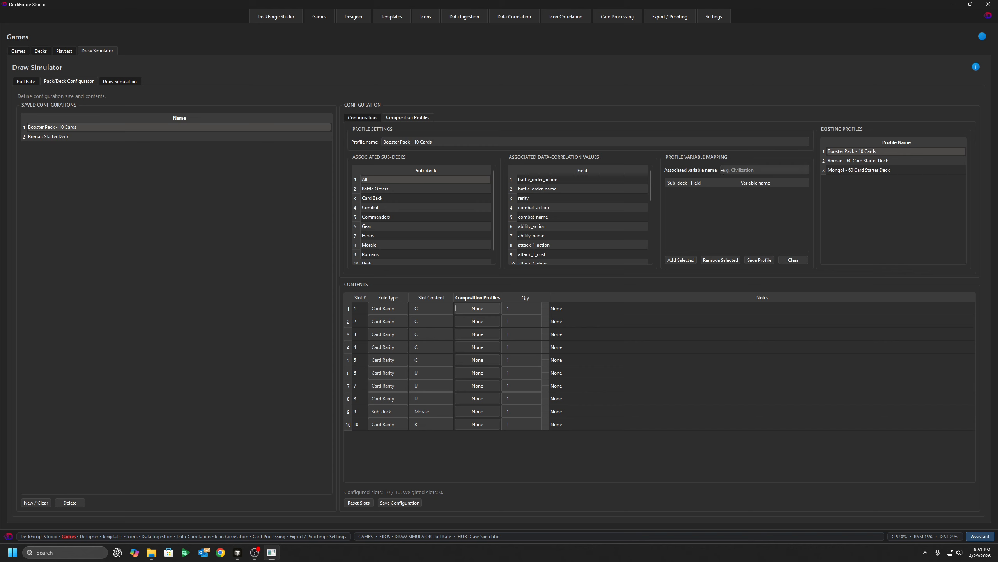
Examine the Roman - 60 Card Starter Deck composition profile, checking the Commanders sub-deck's unit_civ field and the Roman Empire variable name
click(860, 161)
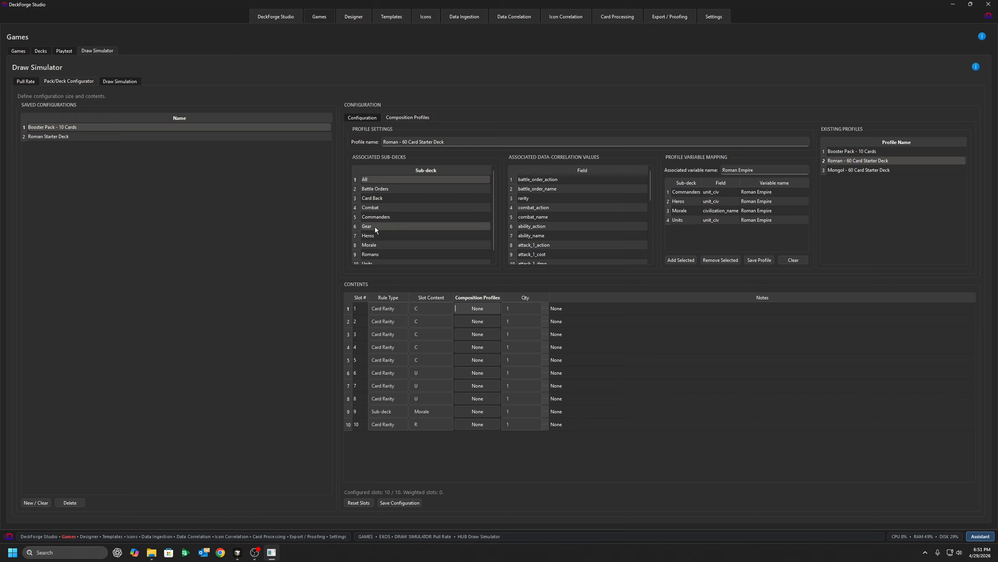
click(381, 216)
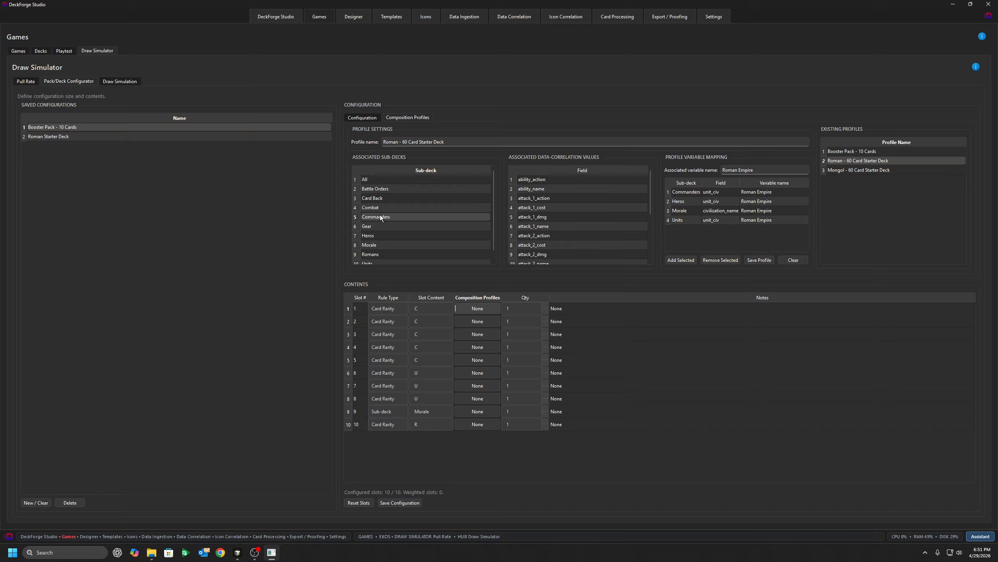
scroll(564, 212, down, 3)
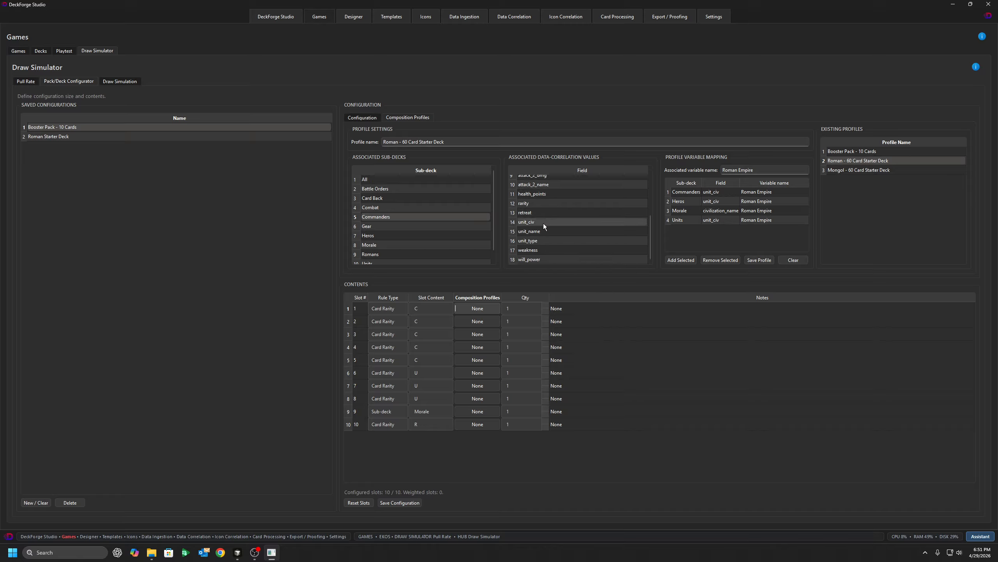
click(543, 223)
drag(766, 170, 715, 168)
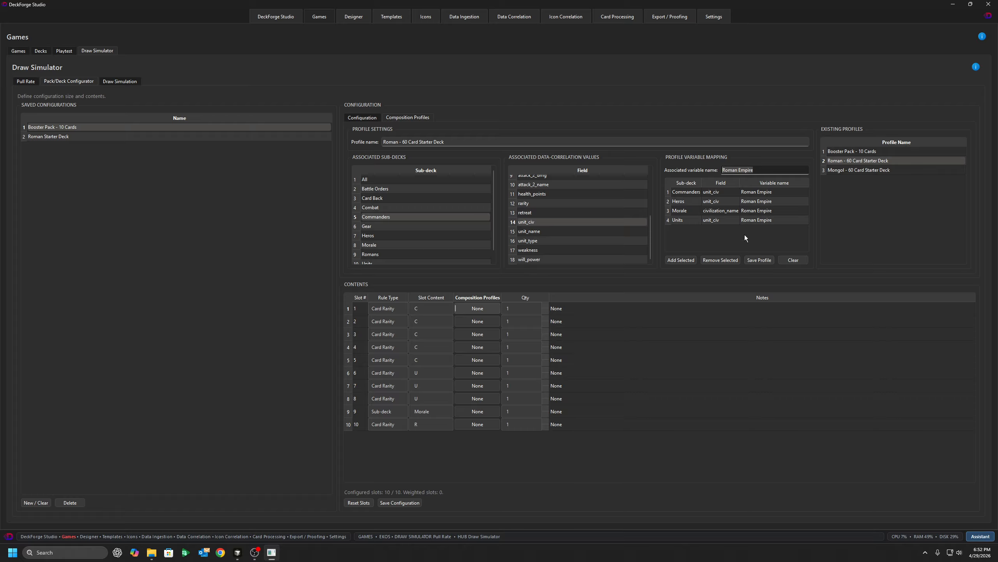
Examine the Roman Starter Deck configuration and the composition profile selected for its Units slot
click(371, 120)
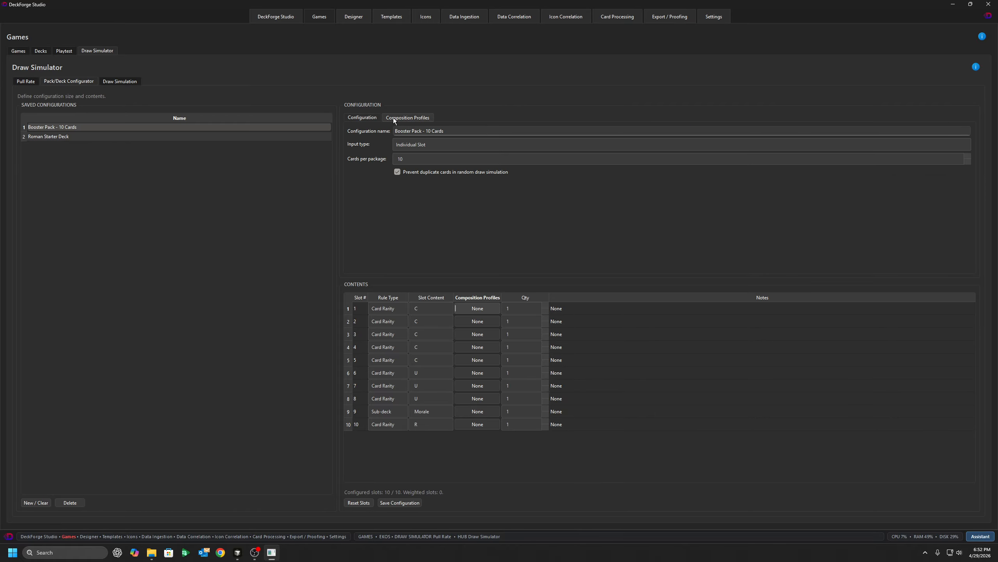
click(67, 136)
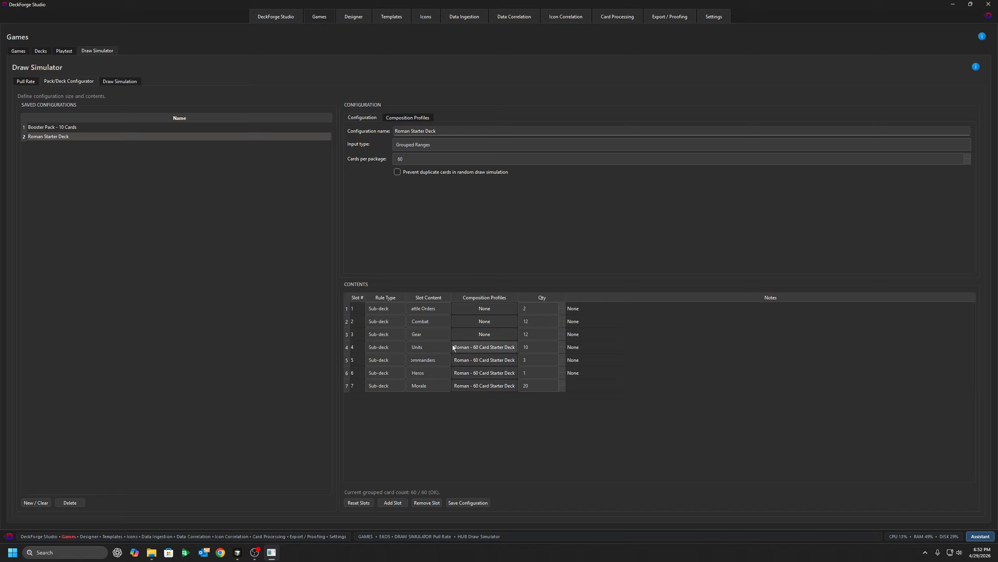
click(487, 346)
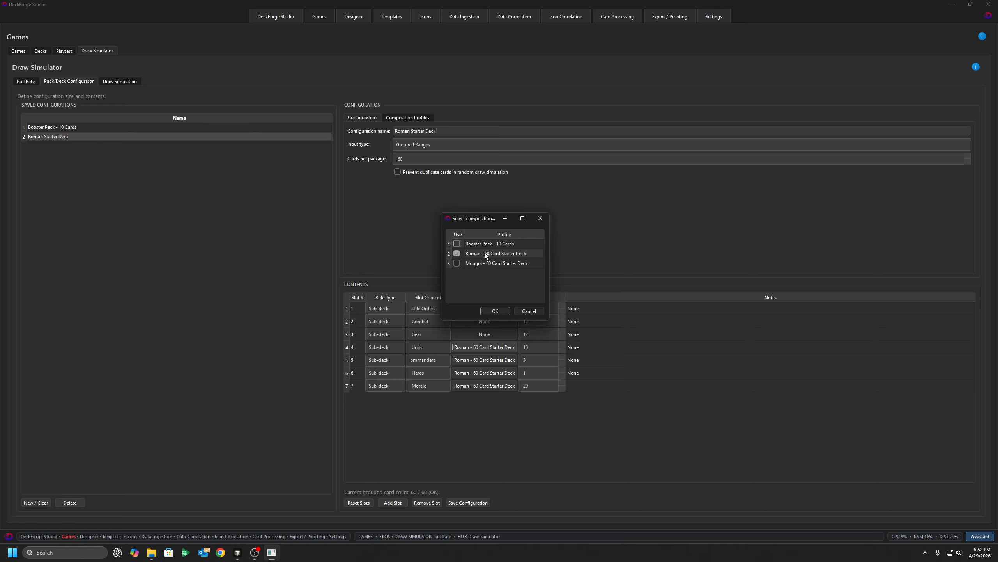
click(492, 310)
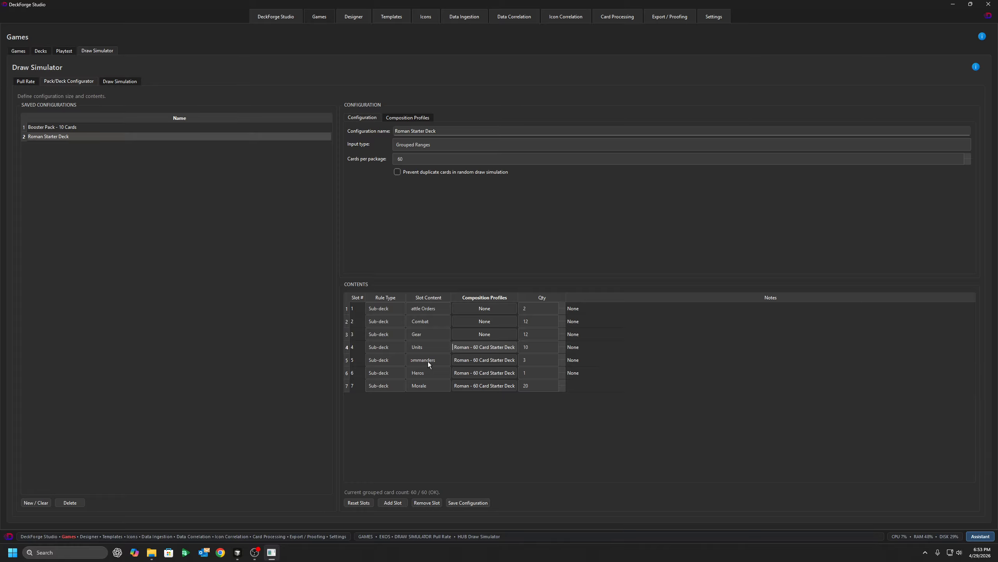
Open the draw simulation and keep the after-simulation update on Data tab (tables & text only)
click(114, 81)
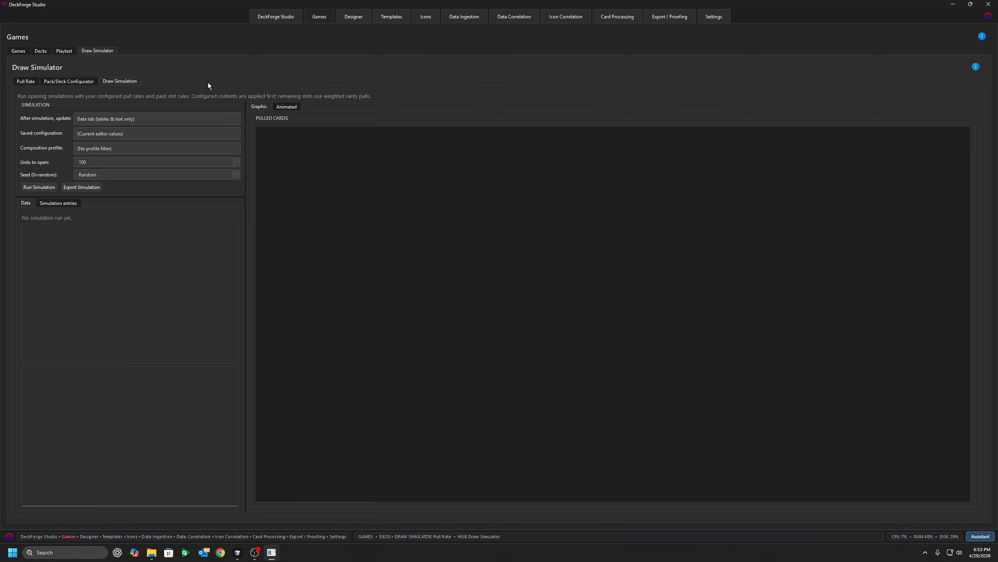
click(147, 117)
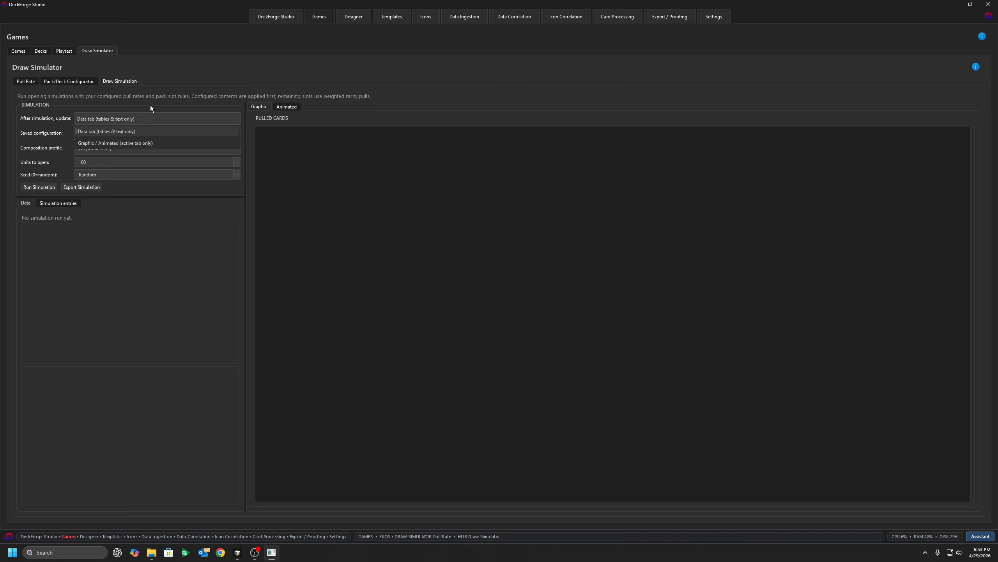
click(138, 131)
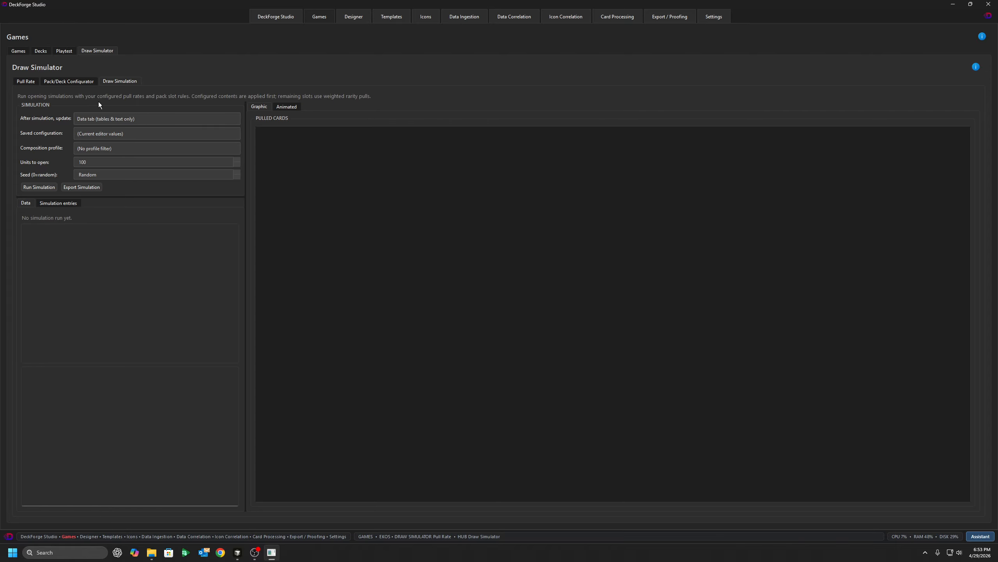
click(135, 118)
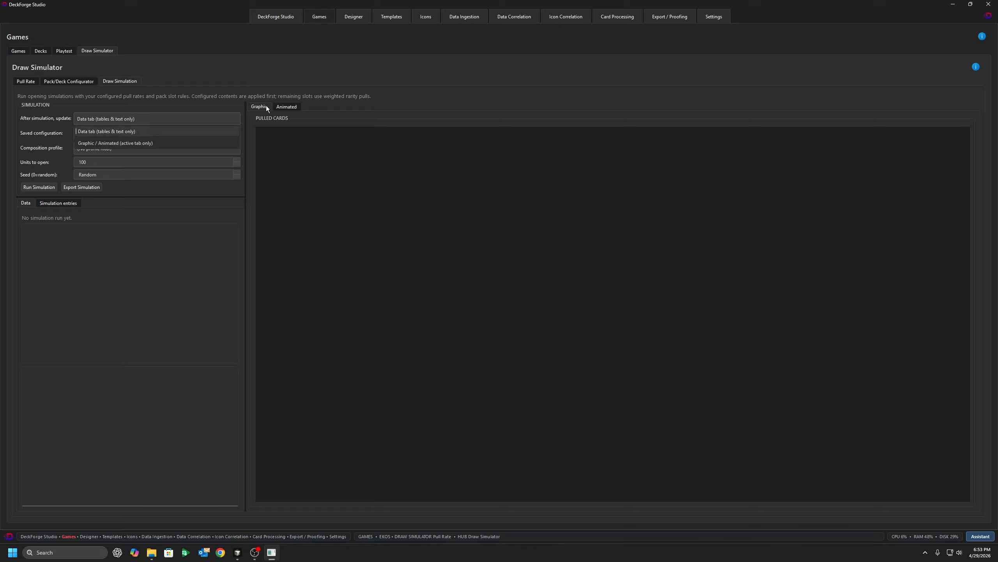
click(215, 75)
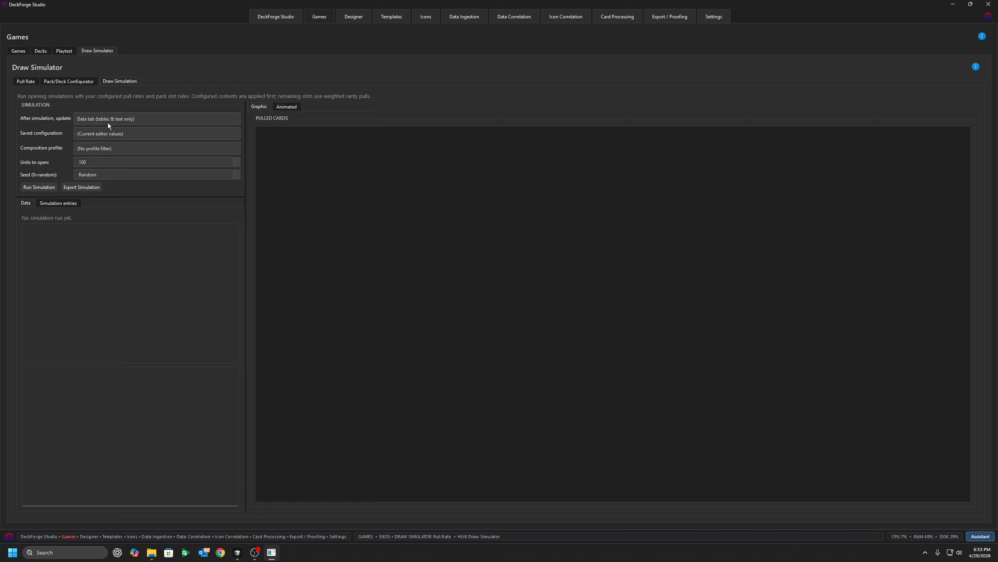
Run a simulation of 1 unit using the Booster Pack - 10 Cards configuration and composition profile None
click(117, 134)
click(125, 158)
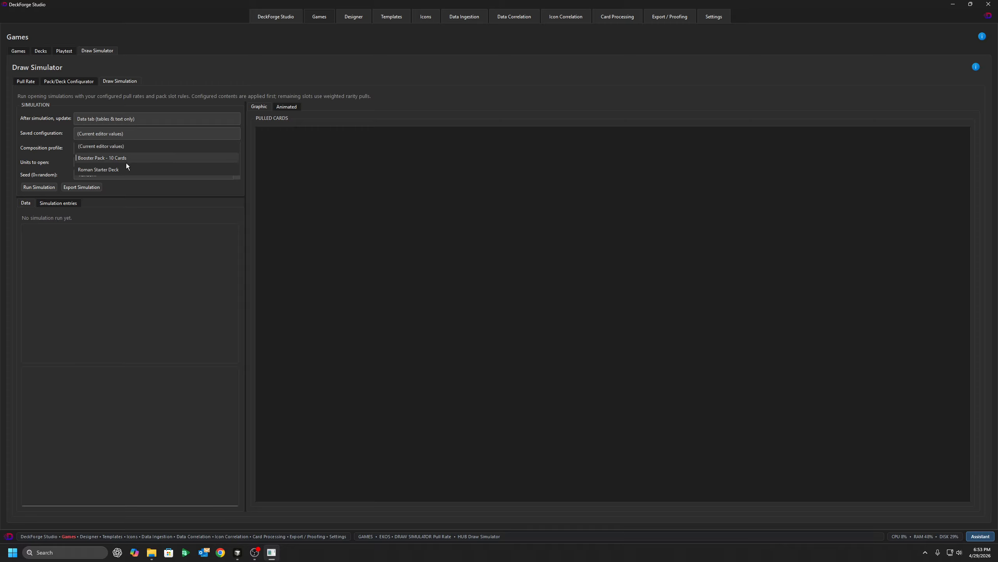
click(133, 148)
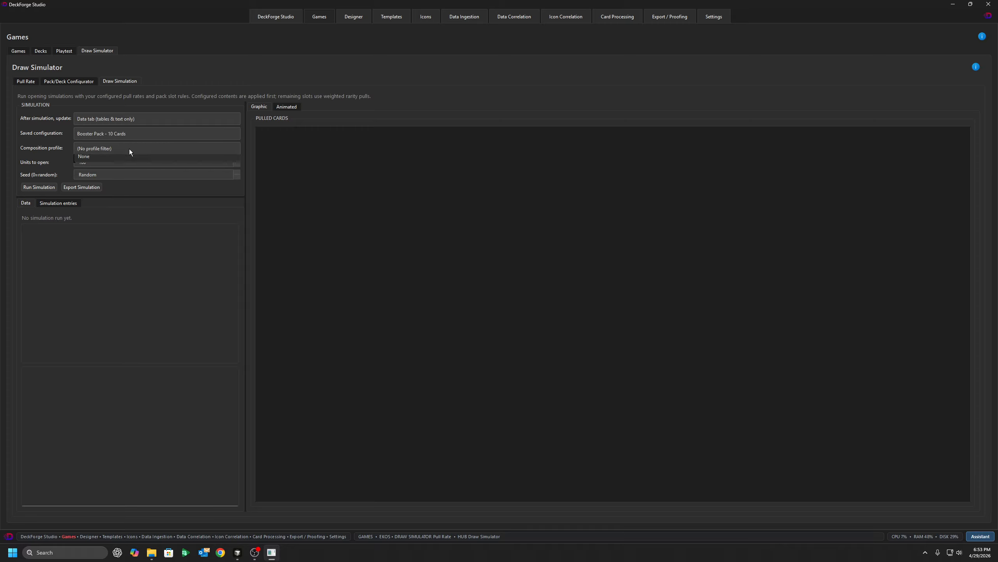
click(100, 163)
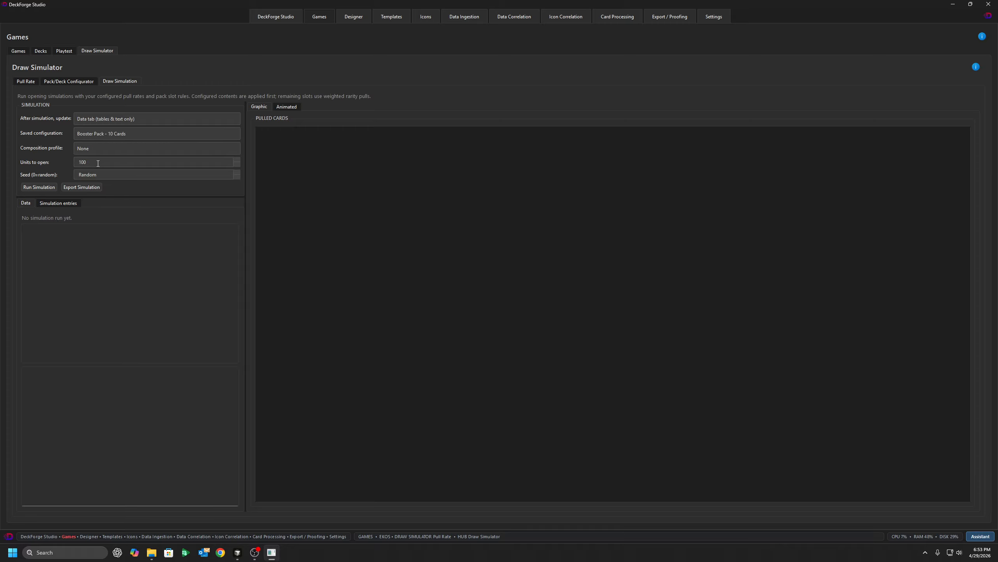
drag(101, 160, 70, 159)
click(39, 187)
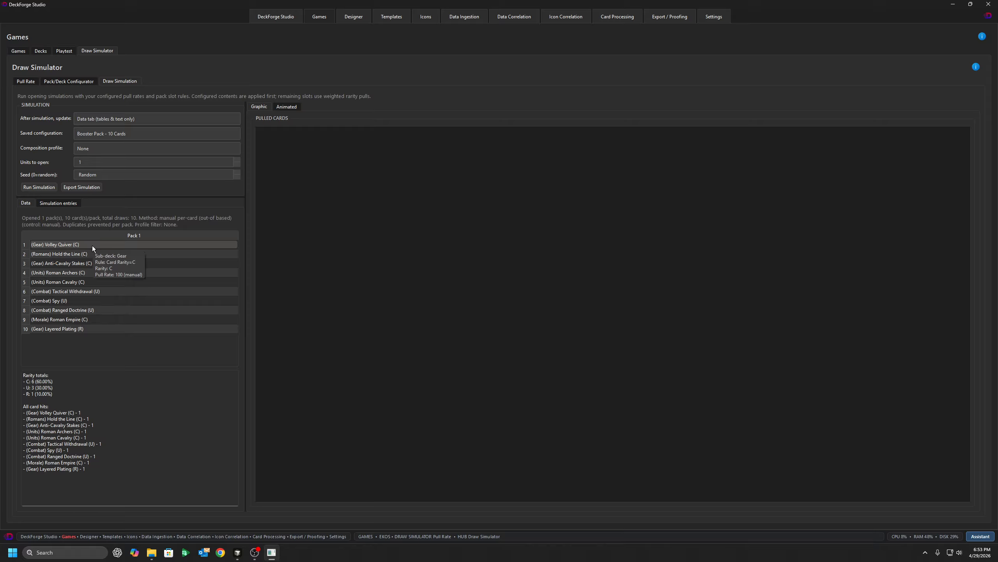
mouse_move(98, 279)
mouse_move(116, 293)
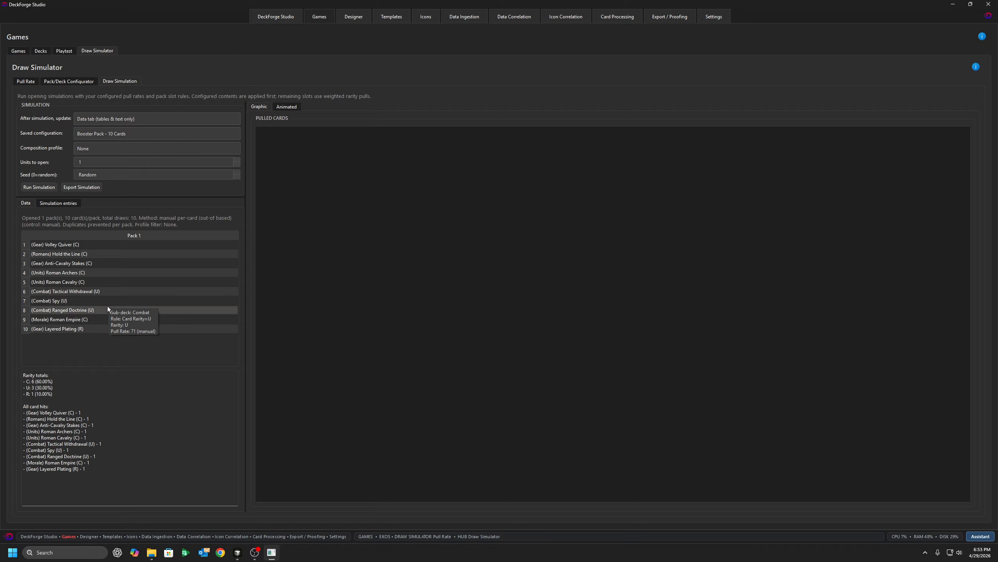
mouse_move(107, 311)
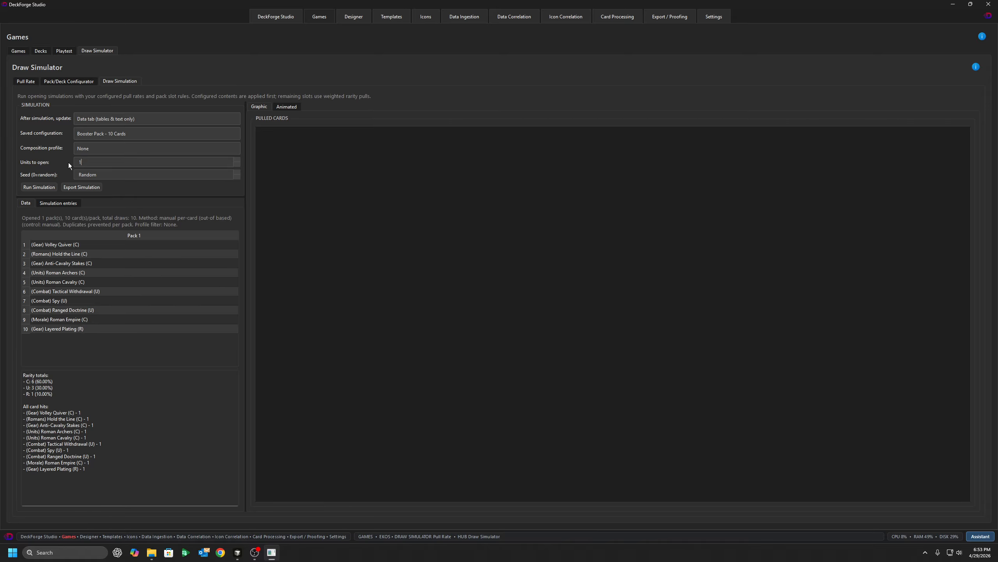
Run the booster pack simulation for 10 units and look through the packs and card hits
click(39, 187)
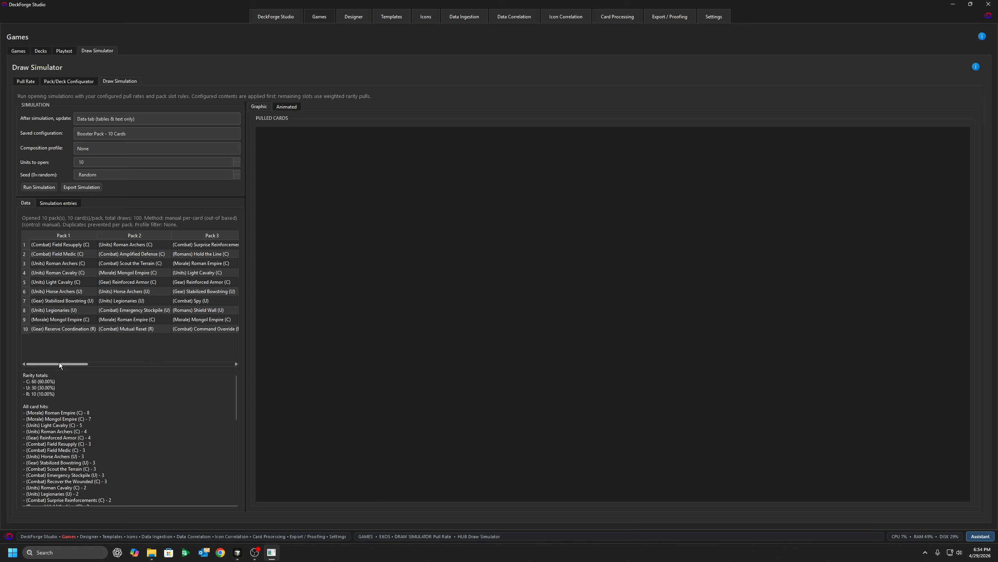
drag(59, 363, 21, 342)
scroll(97, 444, down, 6)
scroll(96, 444, up, 6)
Run a simulation of 1 unit using the Roman Starter Deck configuration and the Roman - 60 Card Starter Deck profile
click(103, 132)
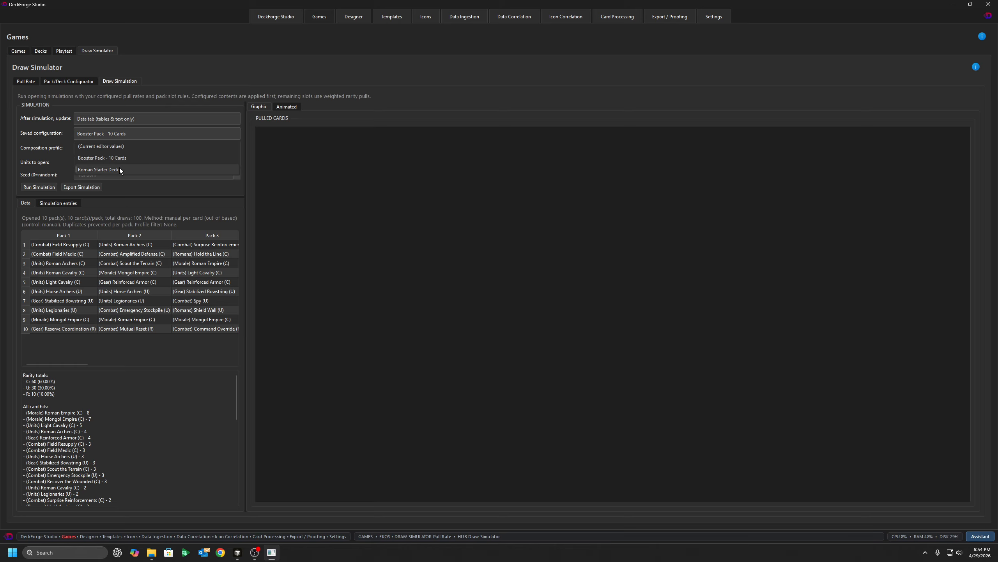
click(119, 168)
click(120, 149)
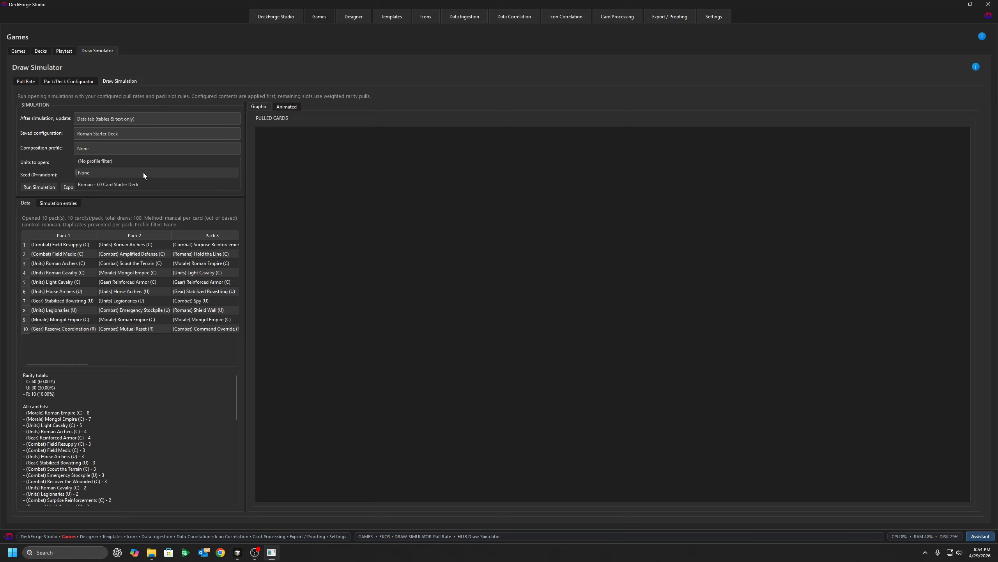
click(139, 183)
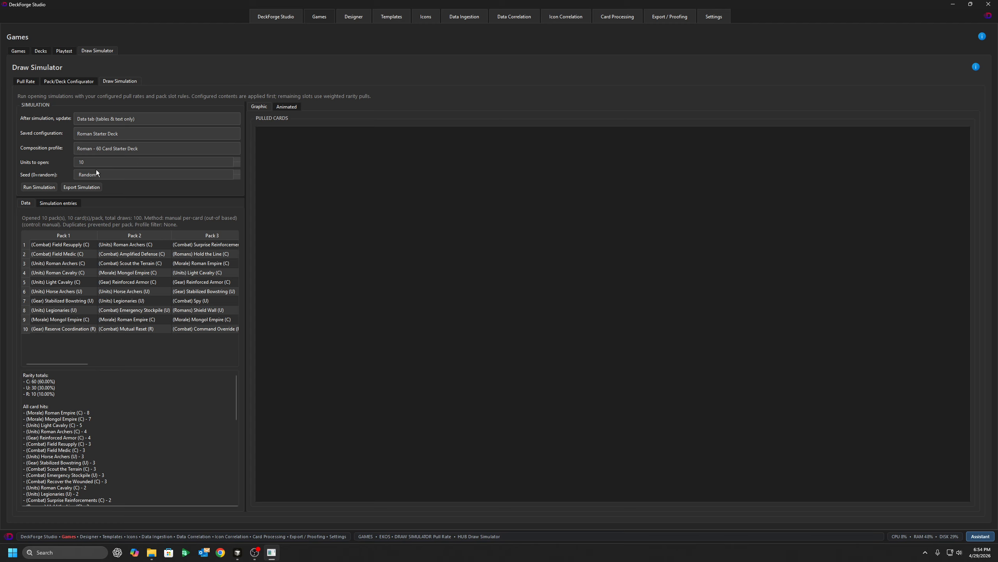
drag(98, 162, 38, 157)
click(39, 186)
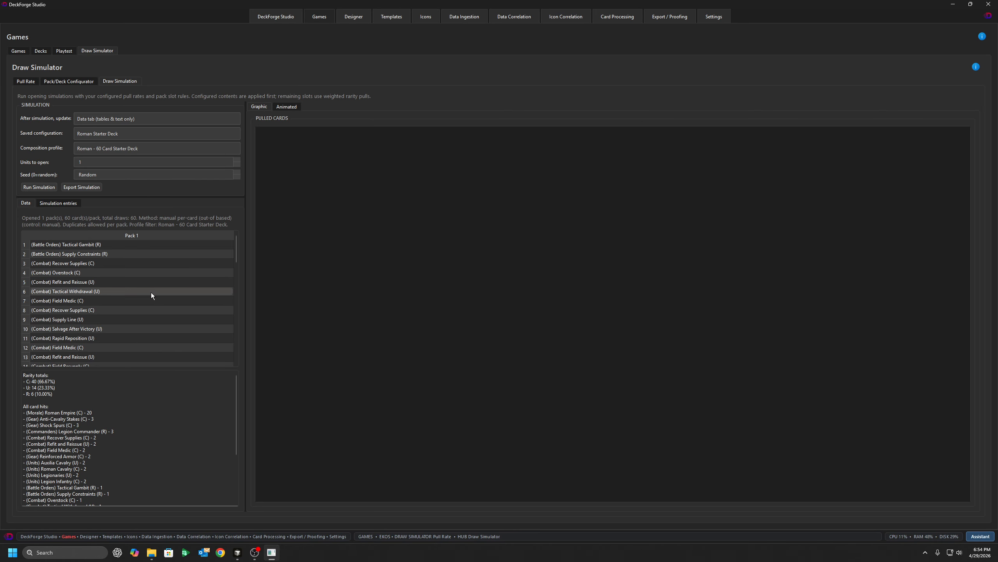
Examine the simulated Roman starter deck's card list, including its combat, unit, commander, hero and morale cards
scroll(133, 284, down, 6)
scroll(130, 280, down, 2)
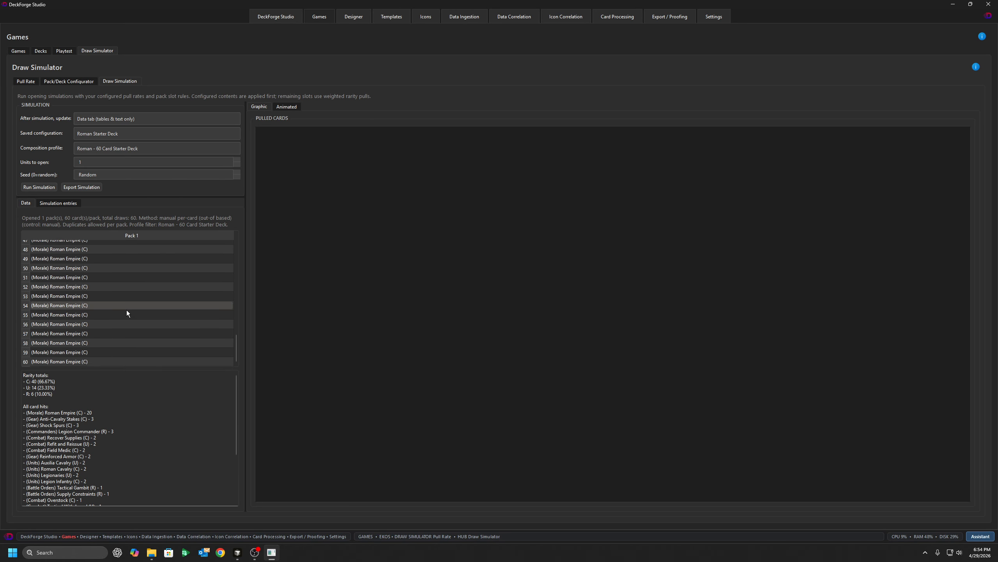
scroll(126, 310, down, 3)
scroll(127, 311, up, 10)
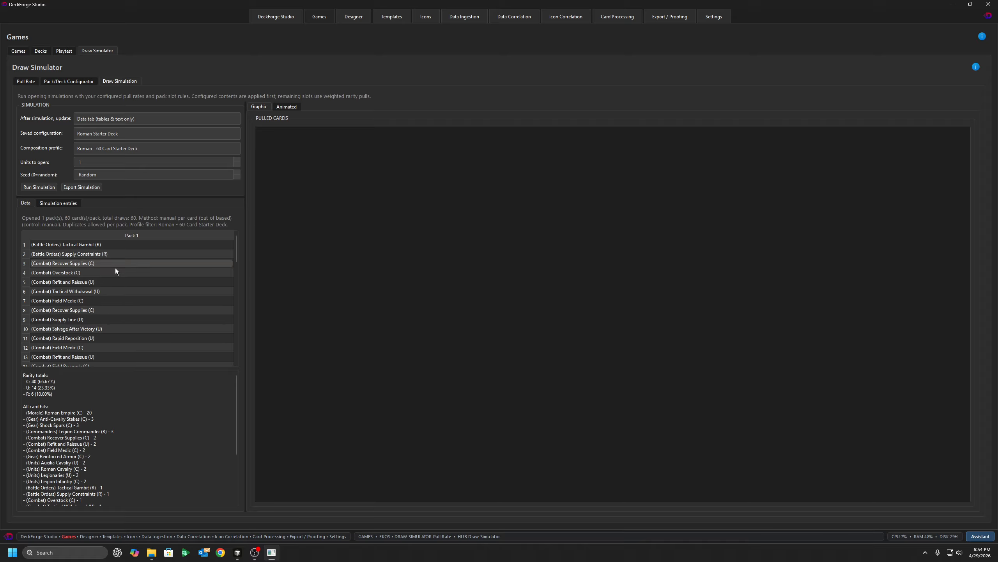
scroll(114, 268, down, 3)
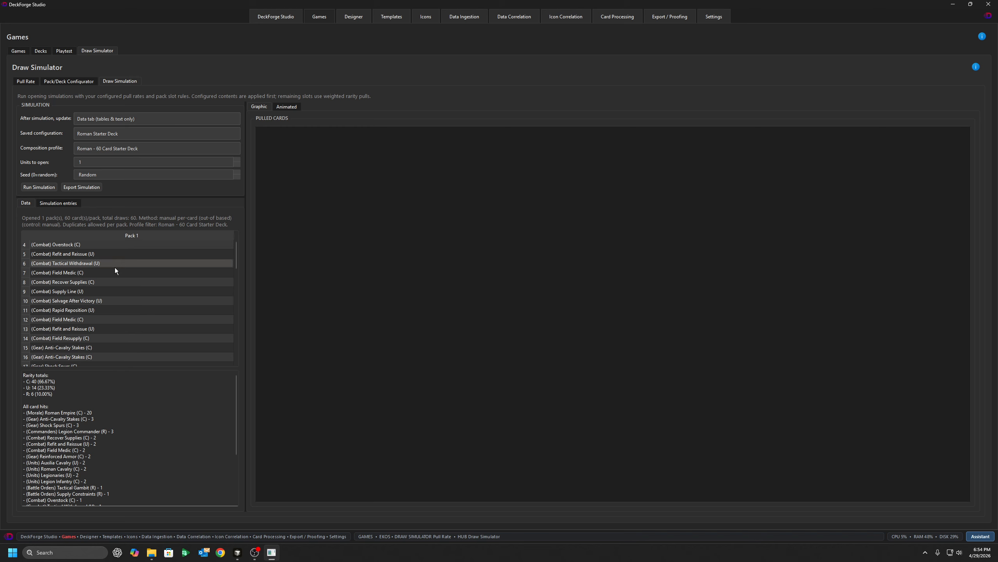
scroll(114, 270, down, 6)
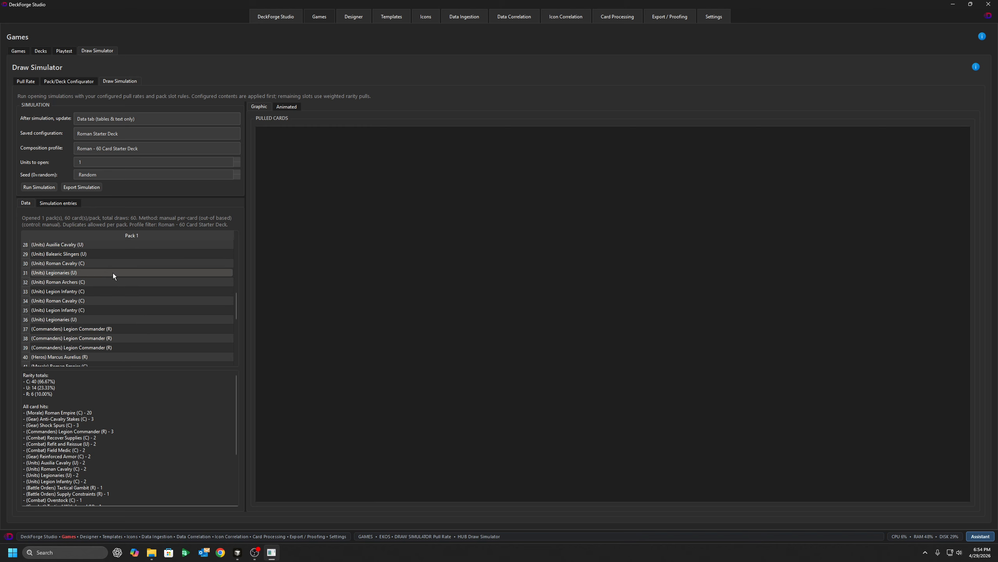
scroll(109, 273, down, 1)
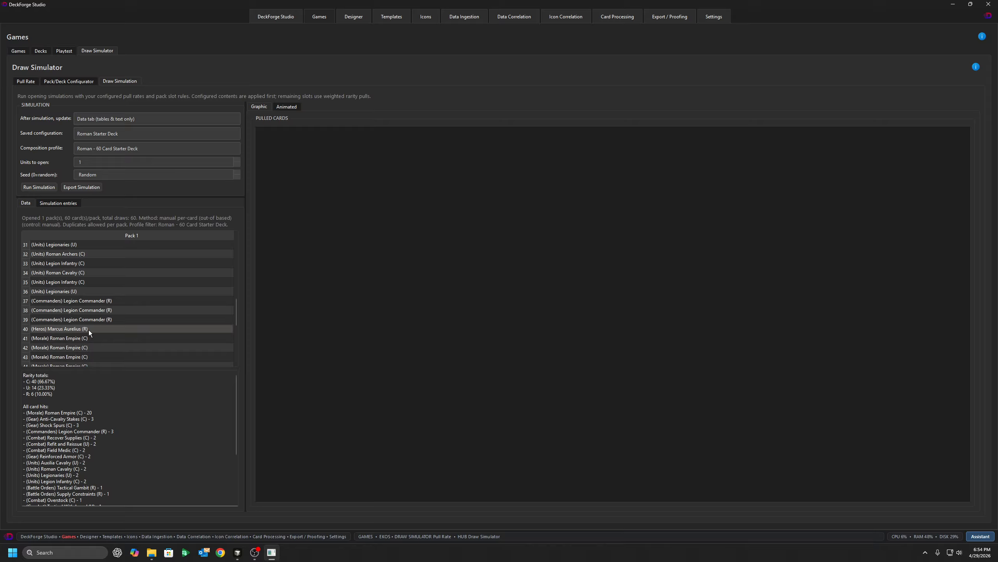
scroll(129, 414, down, 3)
scroll(129, 415, up, 3)
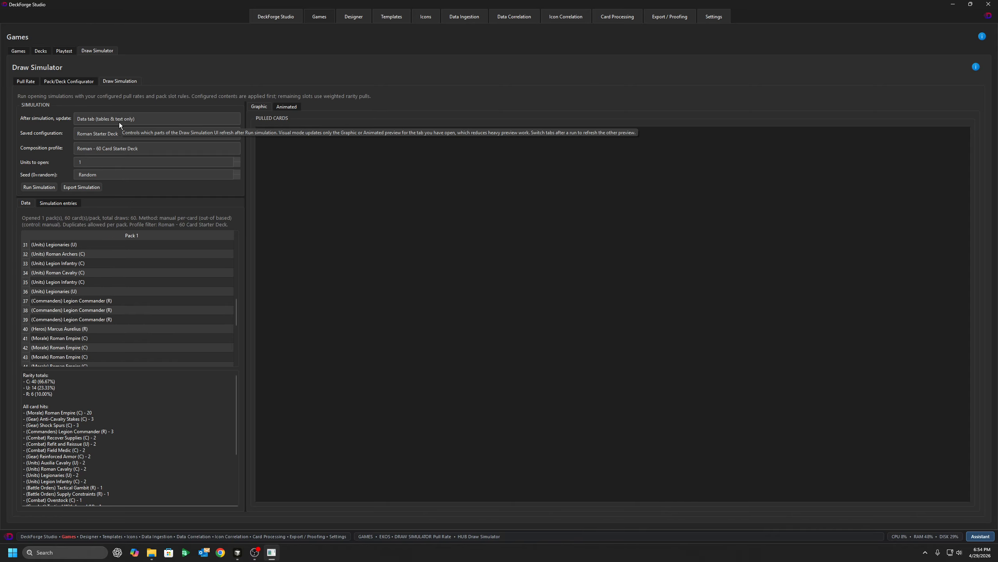
Set the after-simulation update to Graphic / Animated (active tab only) and show the animated preview of the pulled cards
click(143, 123)
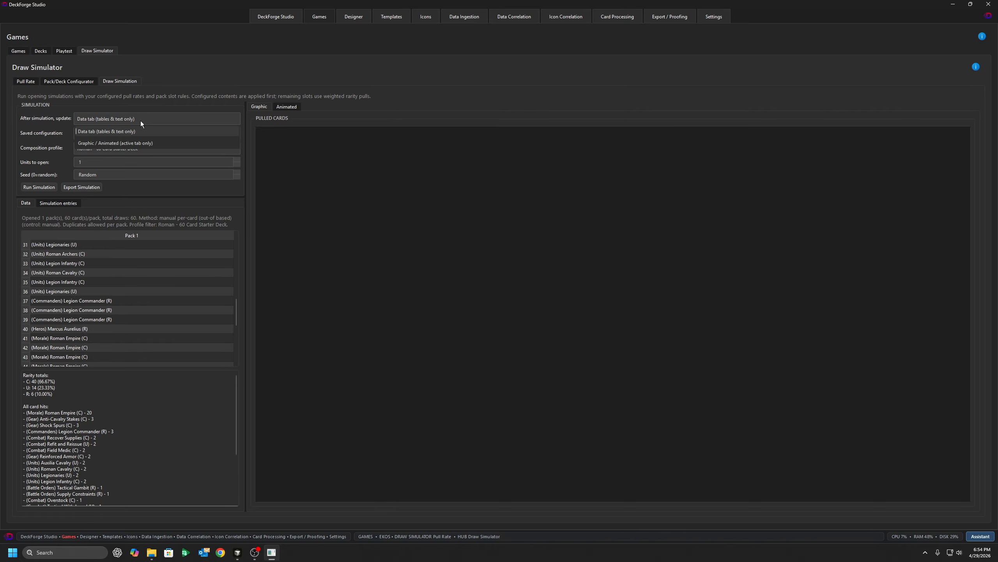
click(139, 139)
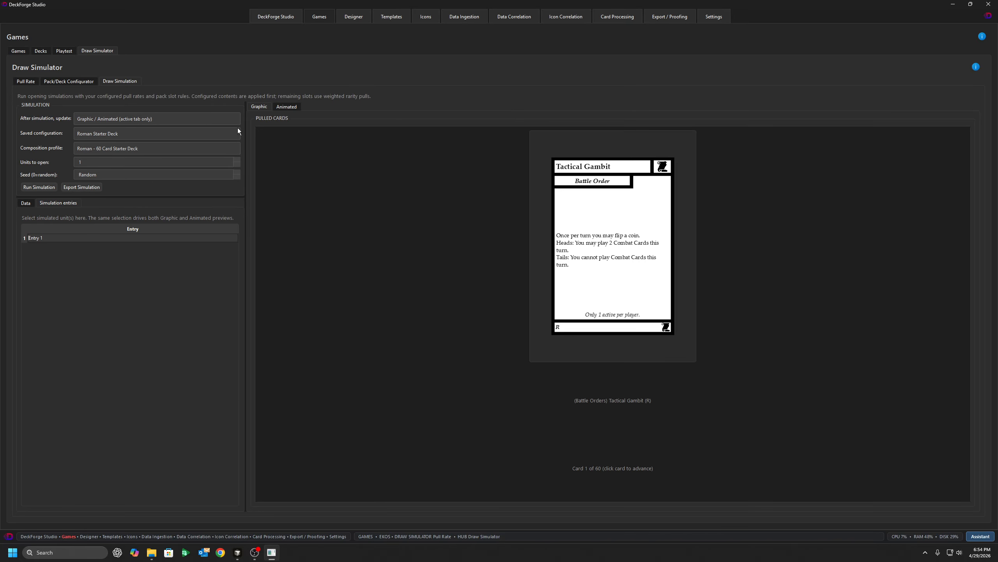
click(289, 107)
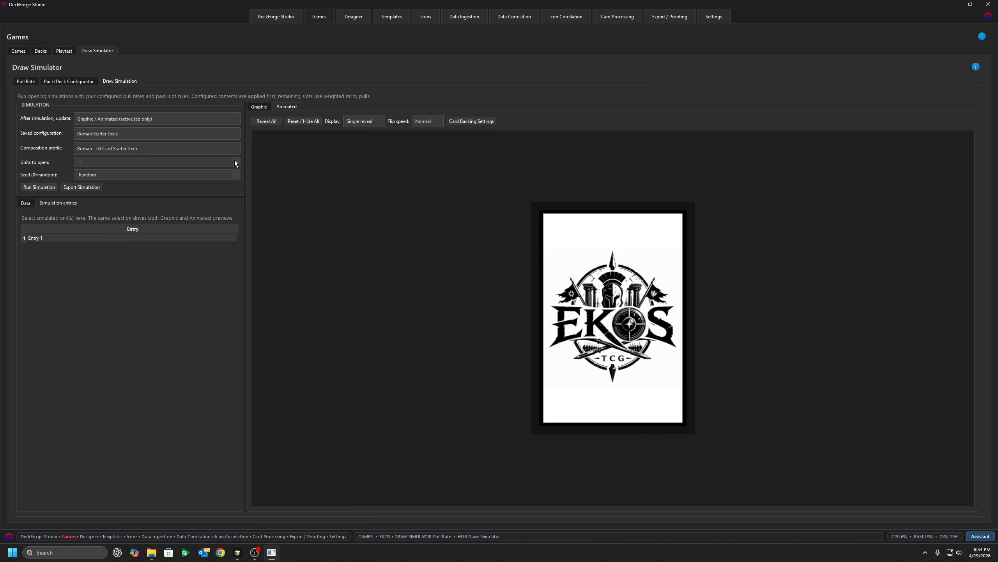
Keep the animated display on Single reveal and flip through the first two cards of the simulated deck
click(359, 121)
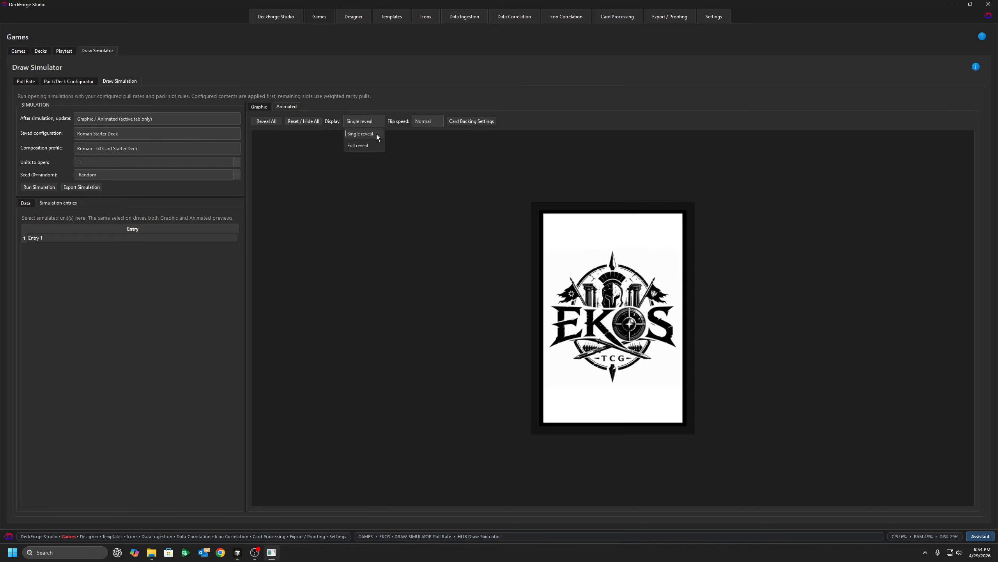
click(383, 123)
click(610, 293)
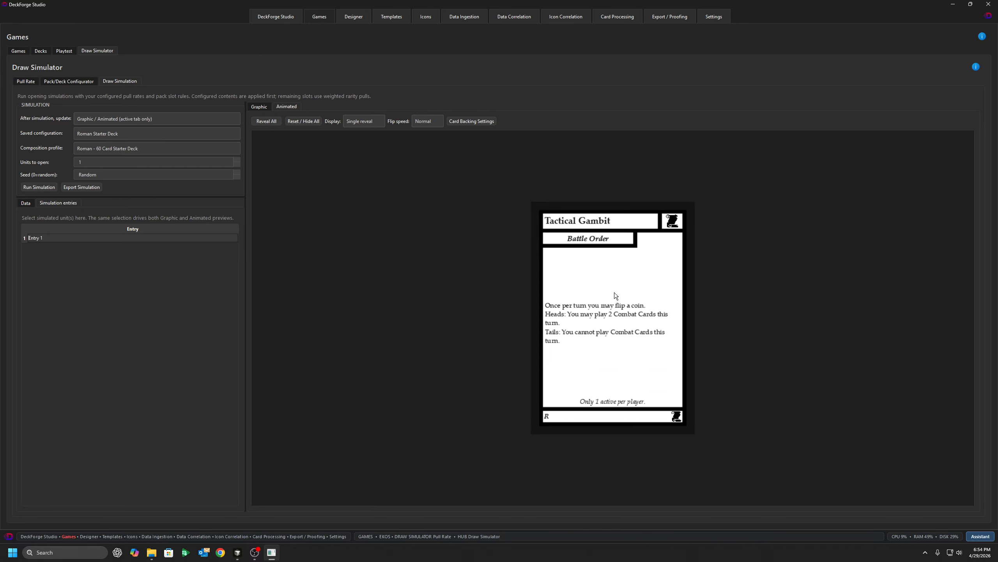
click(615, 295)
click(616, 294)
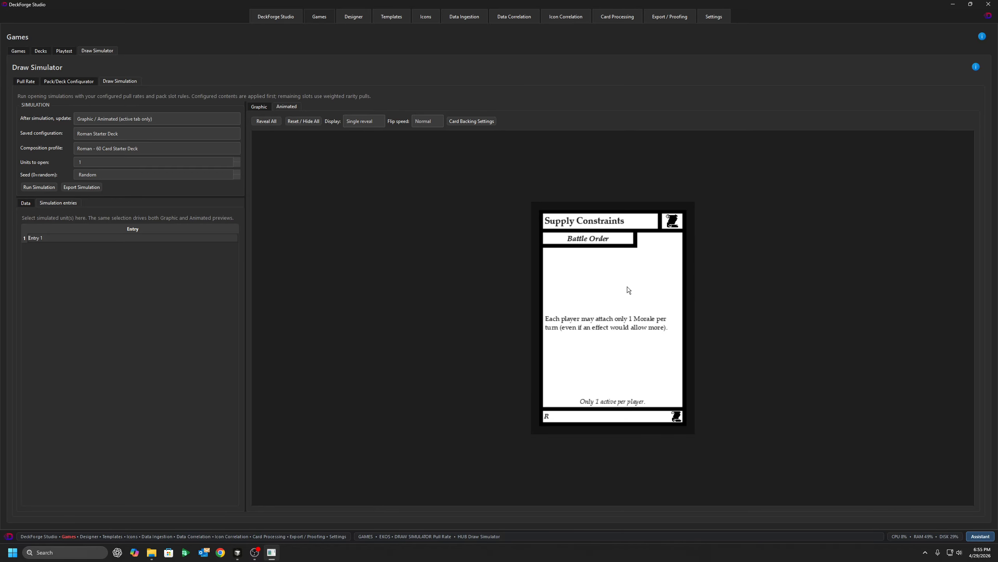
click(631, 287)
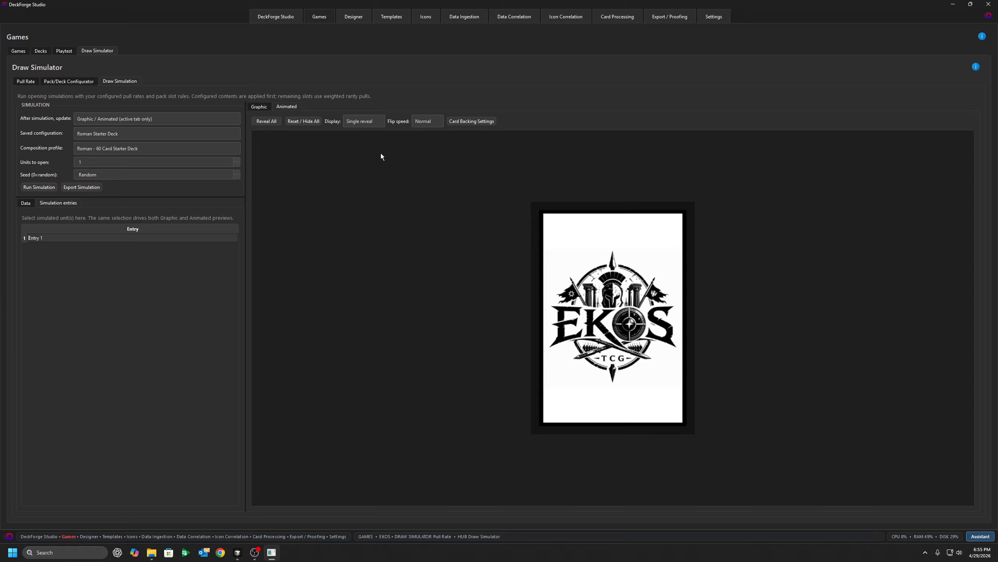
Set the animated display to Full reveal and look through the face-down cards of the simulated deck
click(345, 149)
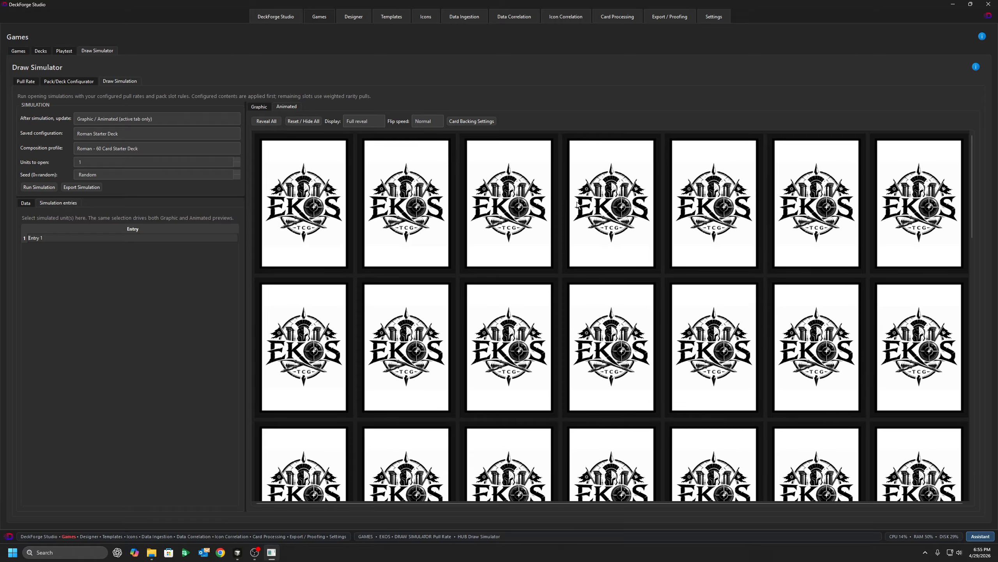
scroll(646, 241, down, 5)
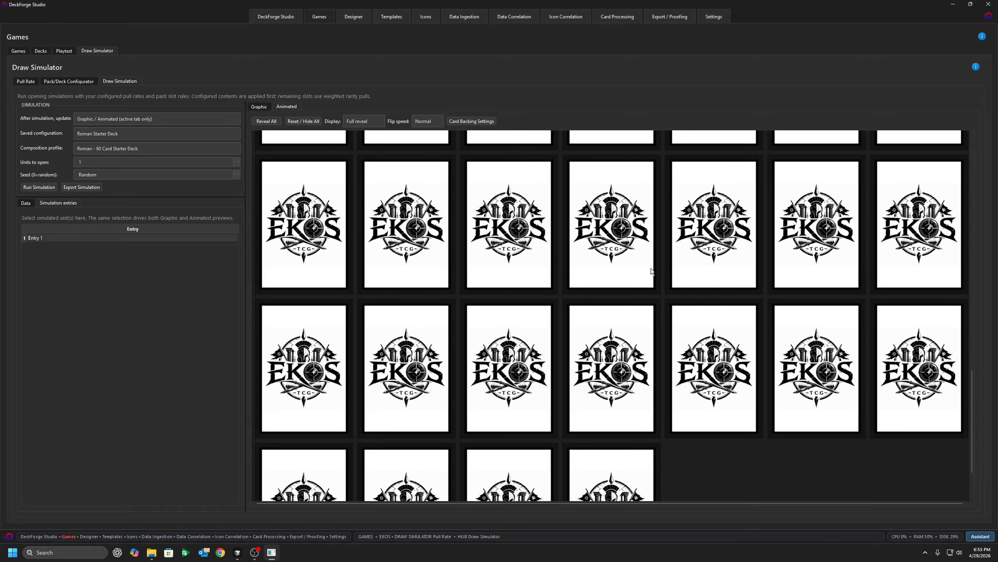
Reveal all cards of the simulated deck and look through the face-up cards from start to end
scroll(672, 262, up, 5)
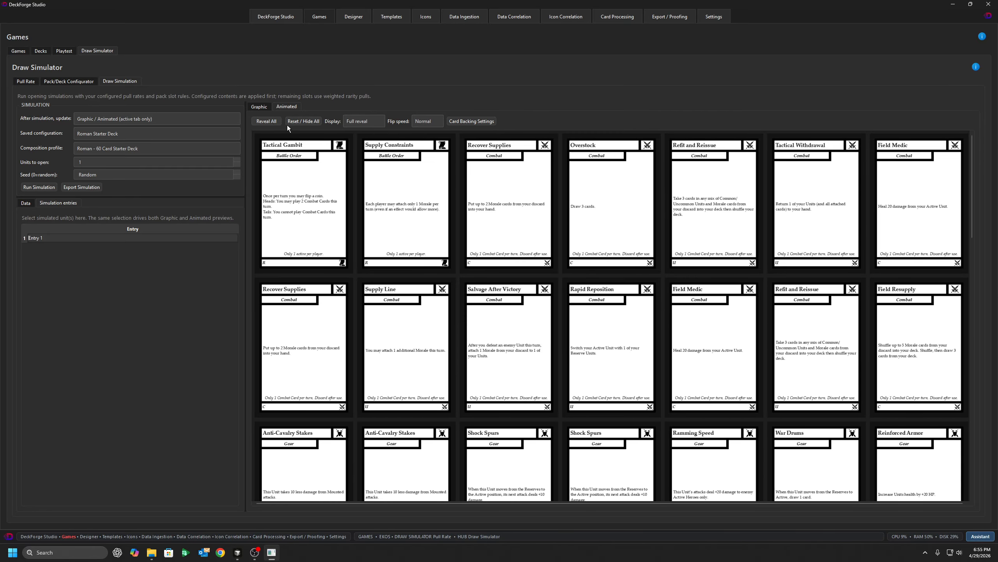
scroll(714, 269, down, 10)
scroll(758, 303, down, 12)
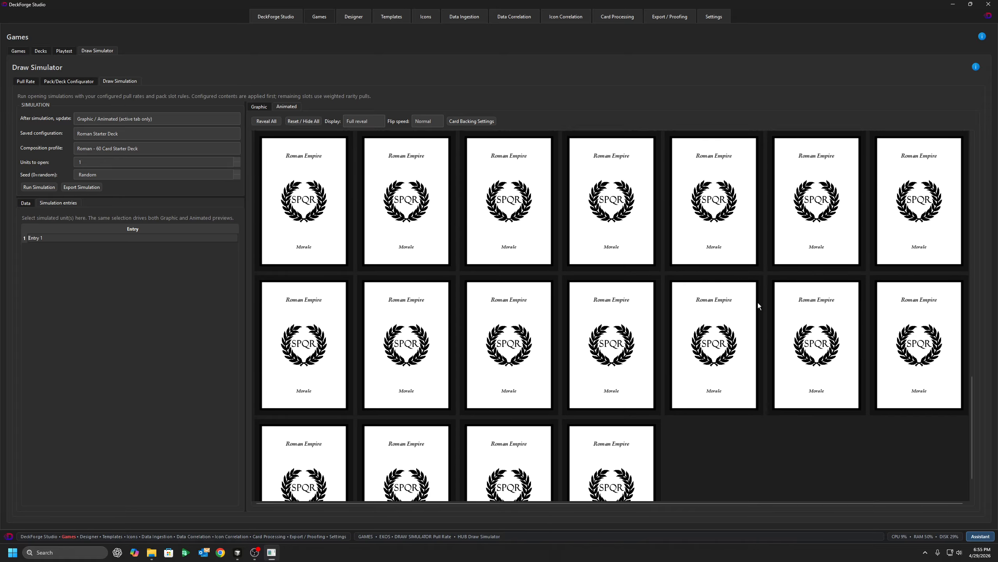
scroll(761, 309, up, 16)
scroll(760, 308, up, 8)
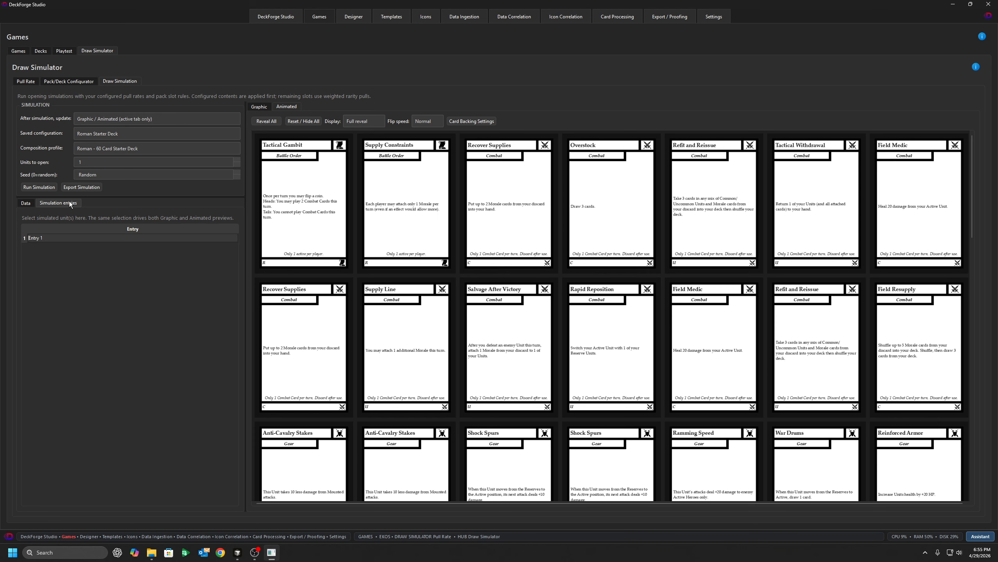
Export the simulated Roman starter deck to Export / Proofing as a temporary deck and choose Proxy Sheet as the export type
click(87, 187)
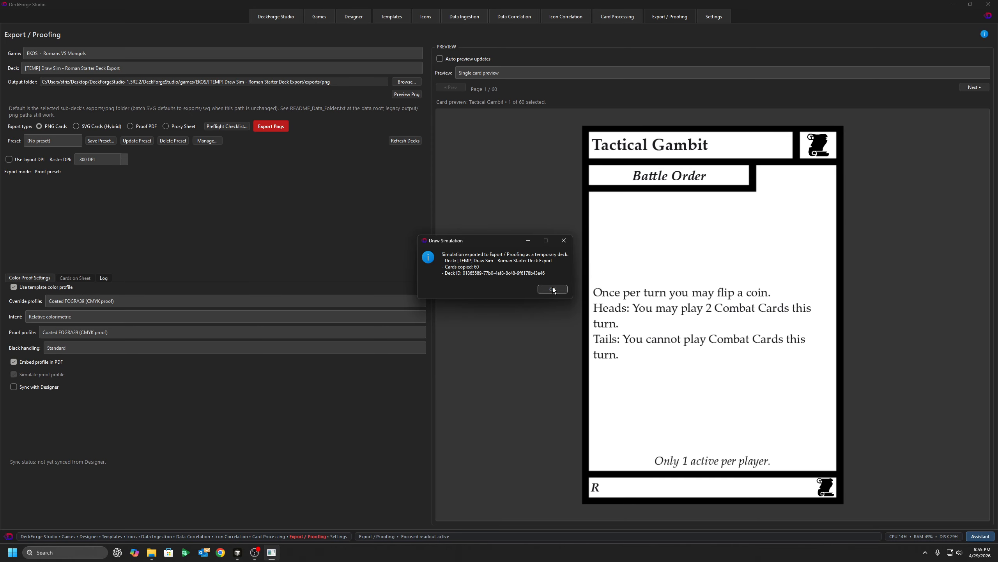
click(553, 290)
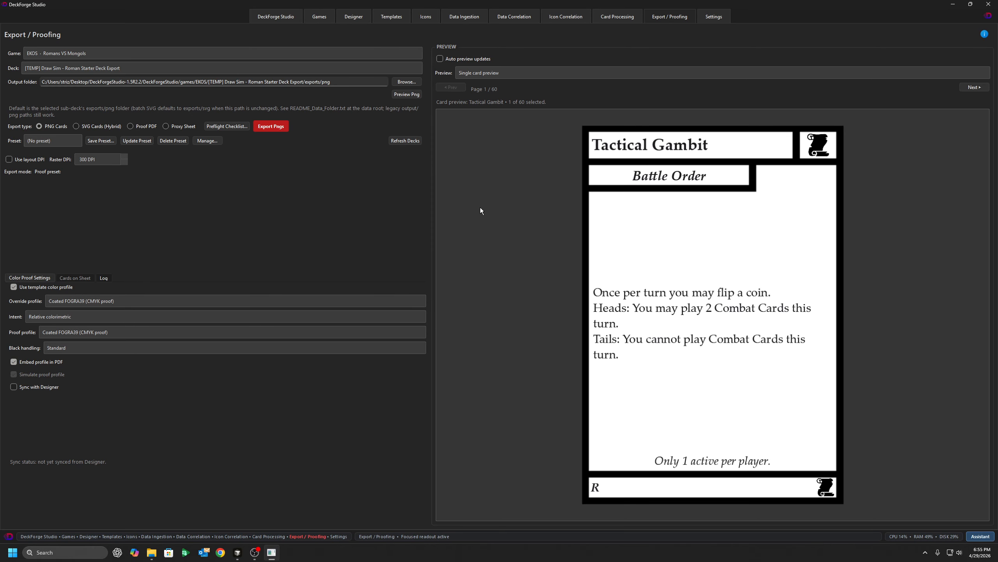
click(172, 127)
Set the sheet layout mode to Proxy (Trim-only) and apply its recommended defaults
click(70, 157)
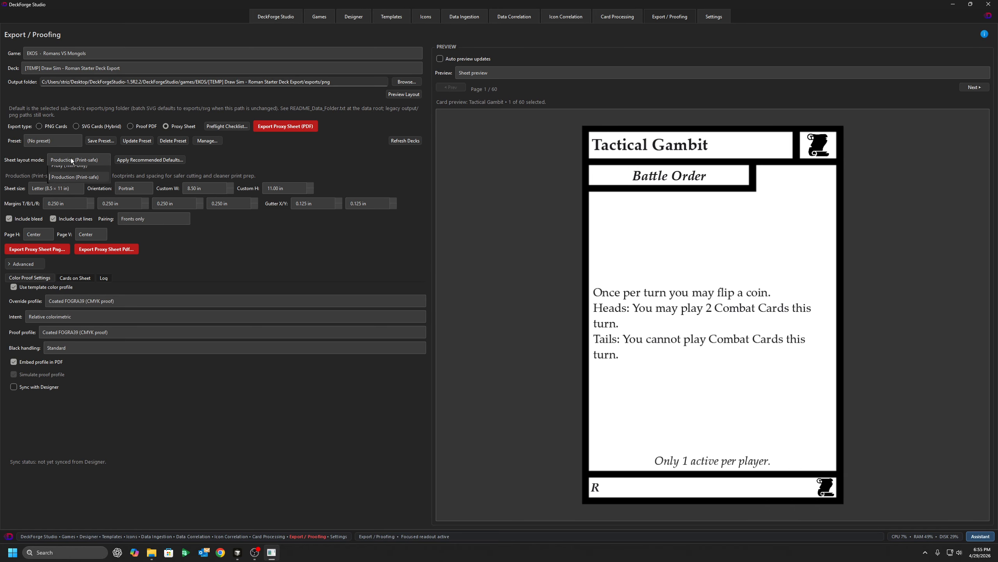
click(83, 170)
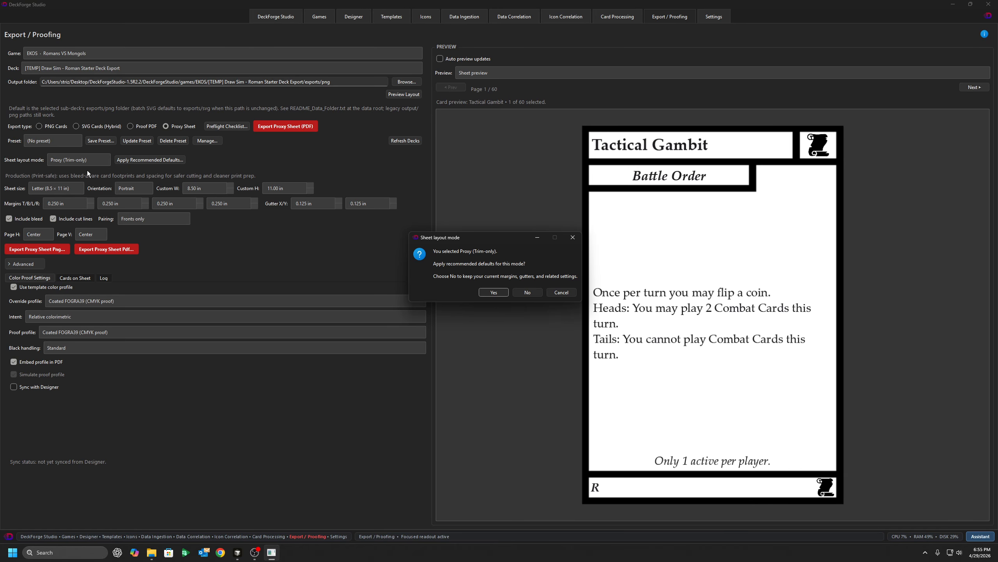
click(491, 291)
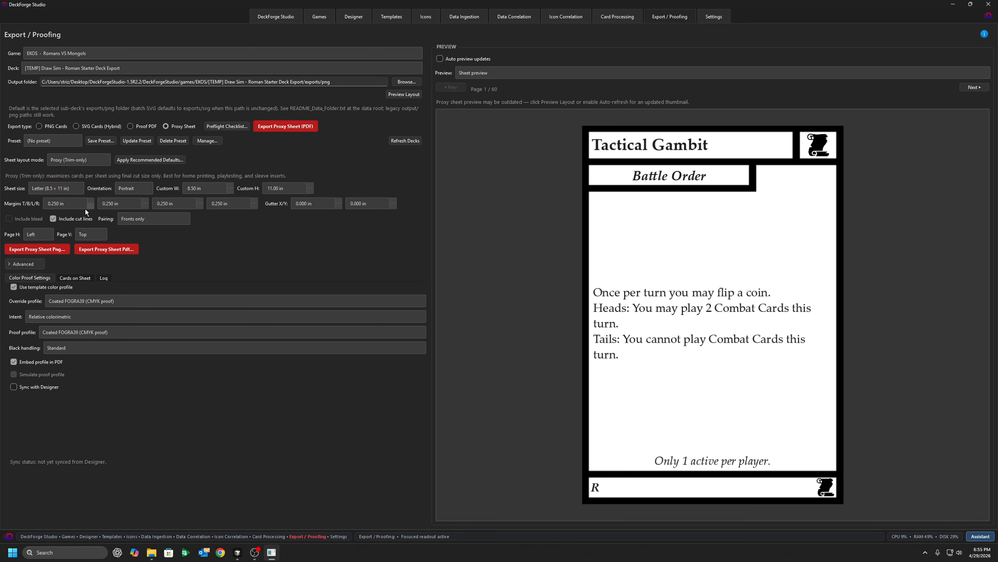
Center the cards on the page horizontally and vertically, and page through the refreshed proxy sheet layout preview
click(28, 234)
click(37, 258)
click(85, 230)
click(402, 94)
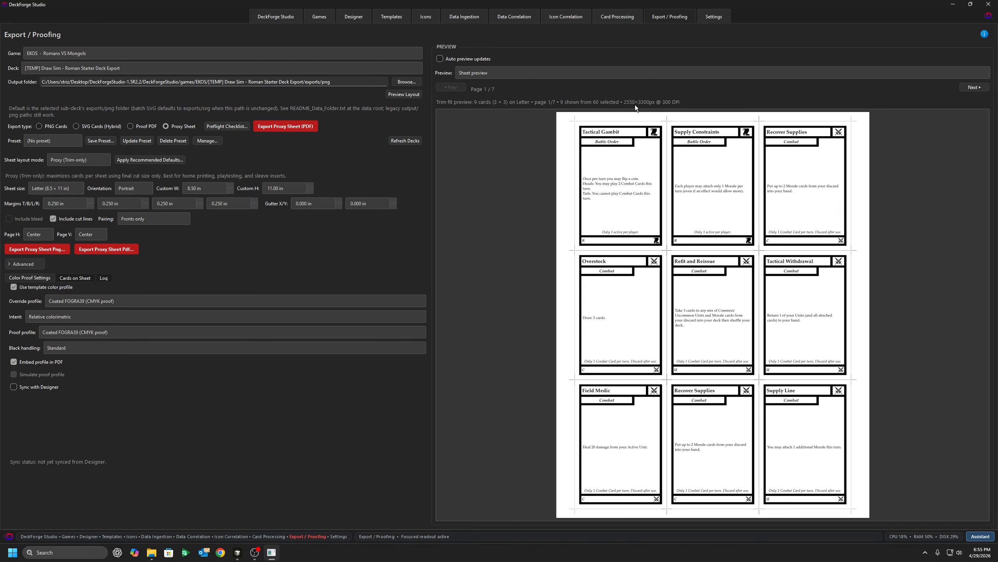
click(980, 88)
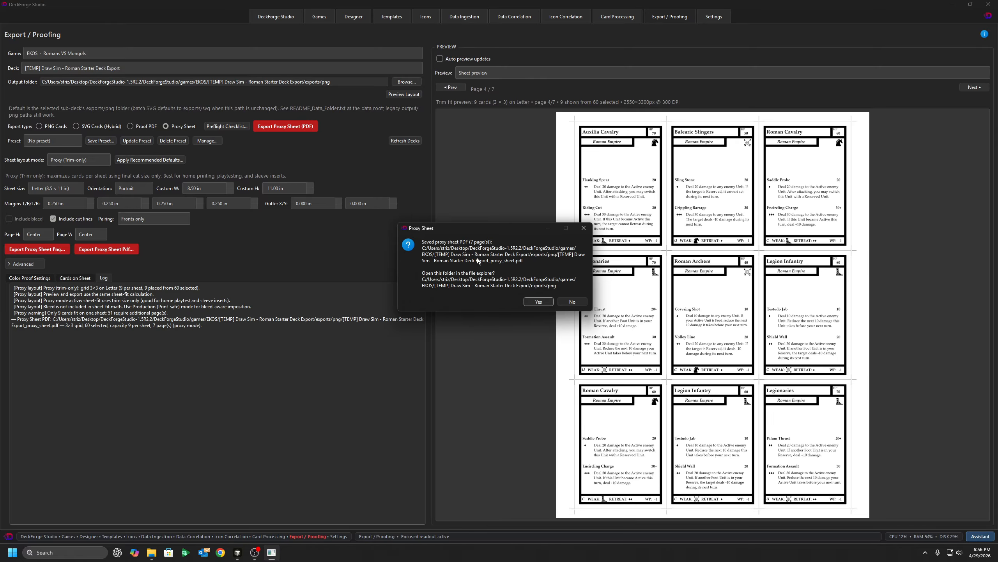
Export the proxy sheet as a PDF and open the saved file from its export folder
click(538, 301)
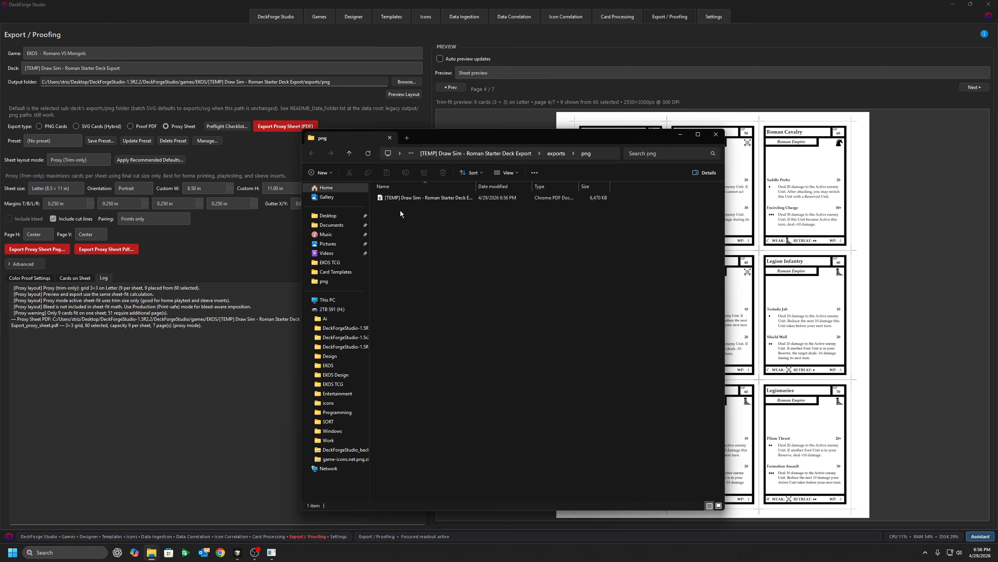
click(411, 199)
double_click(410, 198)
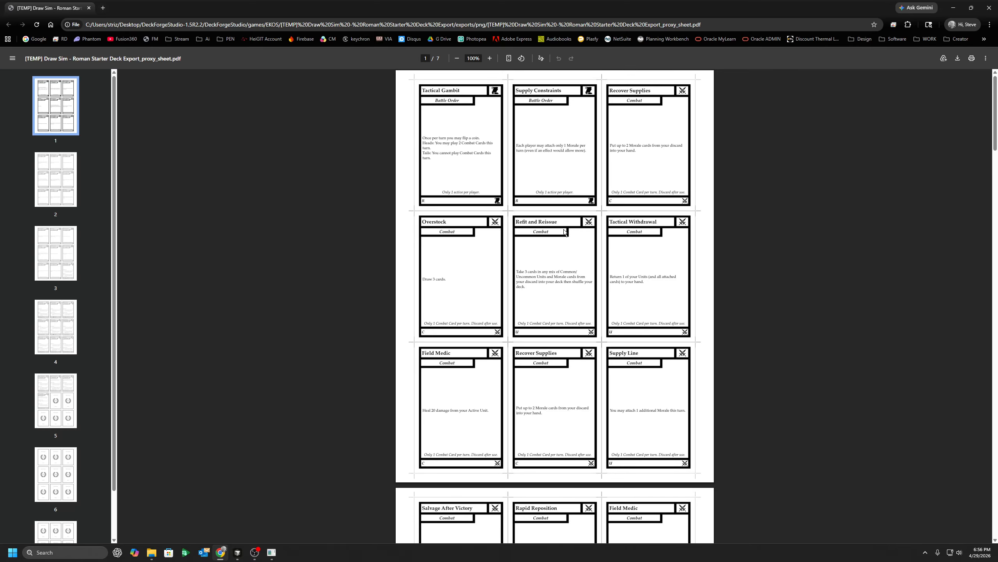
Look through all pages of the exported proxy sheet PDF, and put the PDF and its folder away
scroll(685, 198, down, 20)
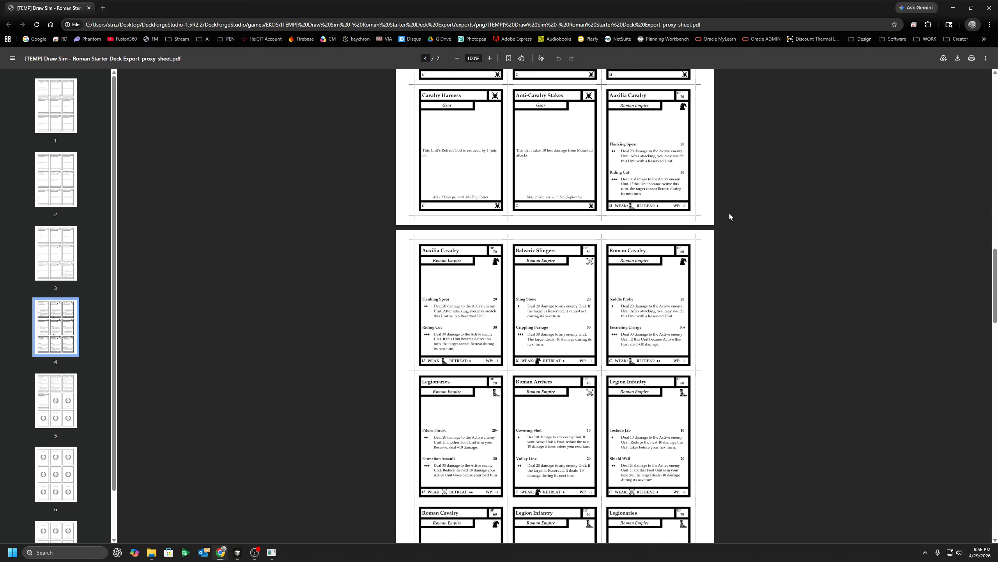
scroll(738, 219, down, 10)
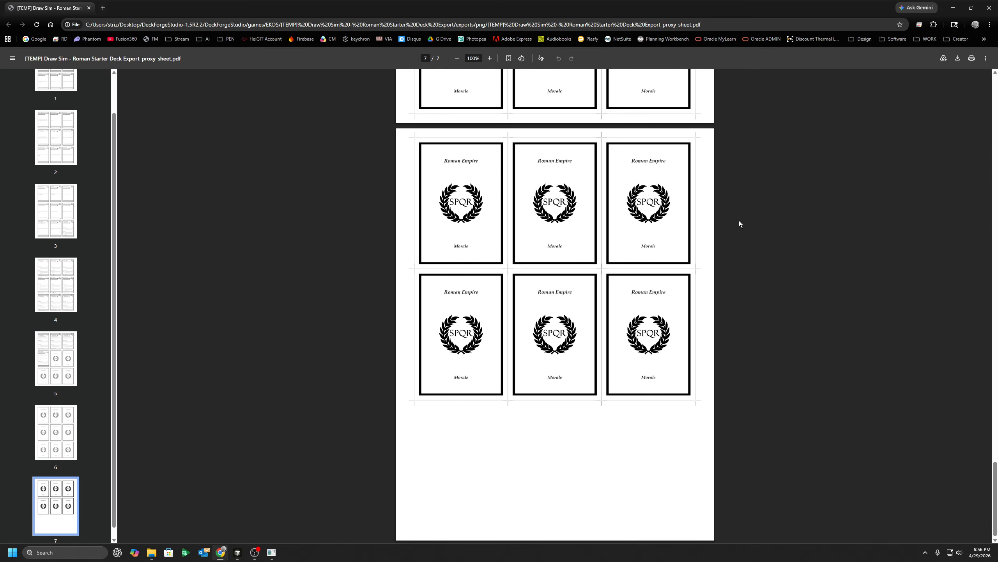
scroll(740, 224, up, 20)
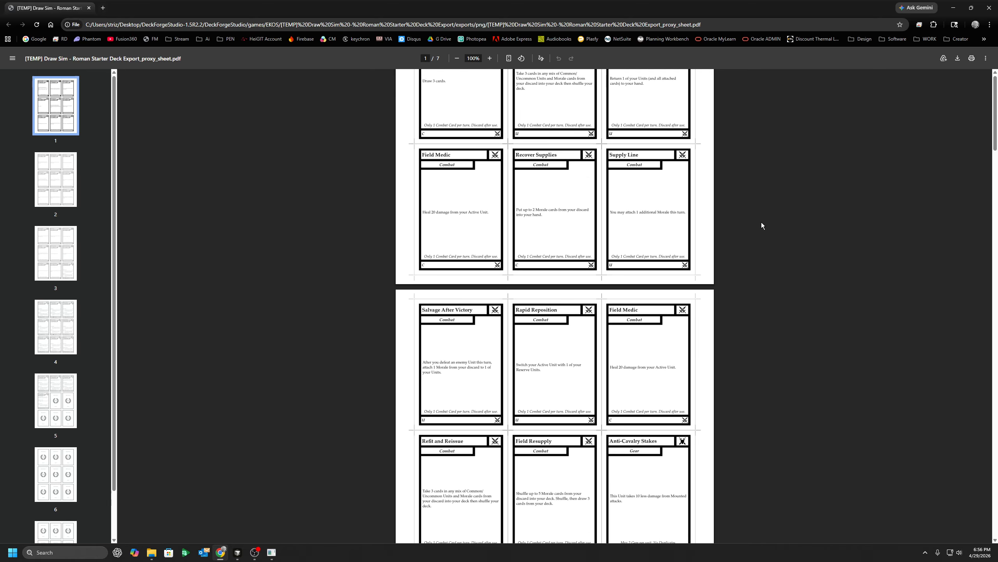
click(989, 7)
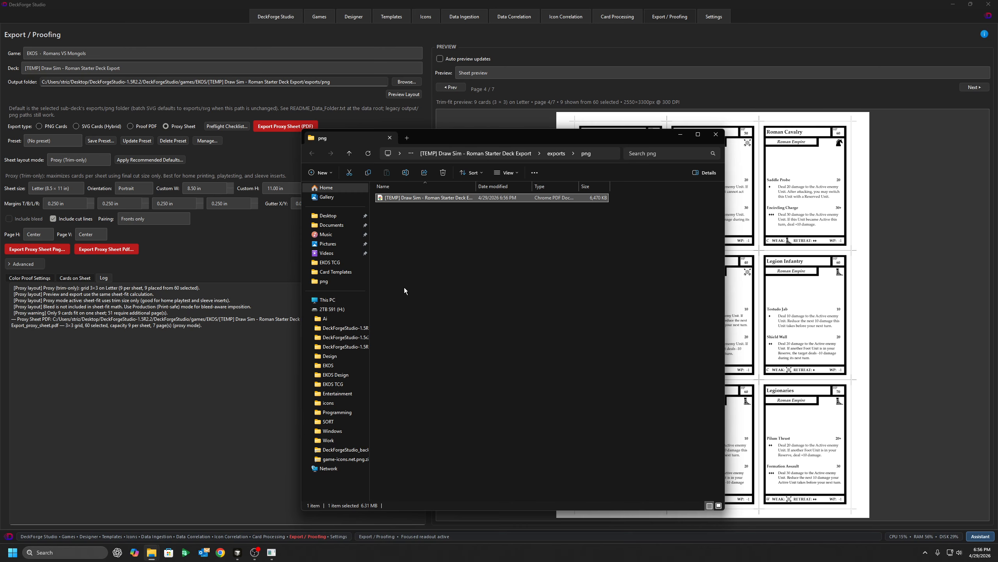
click(681, 135)
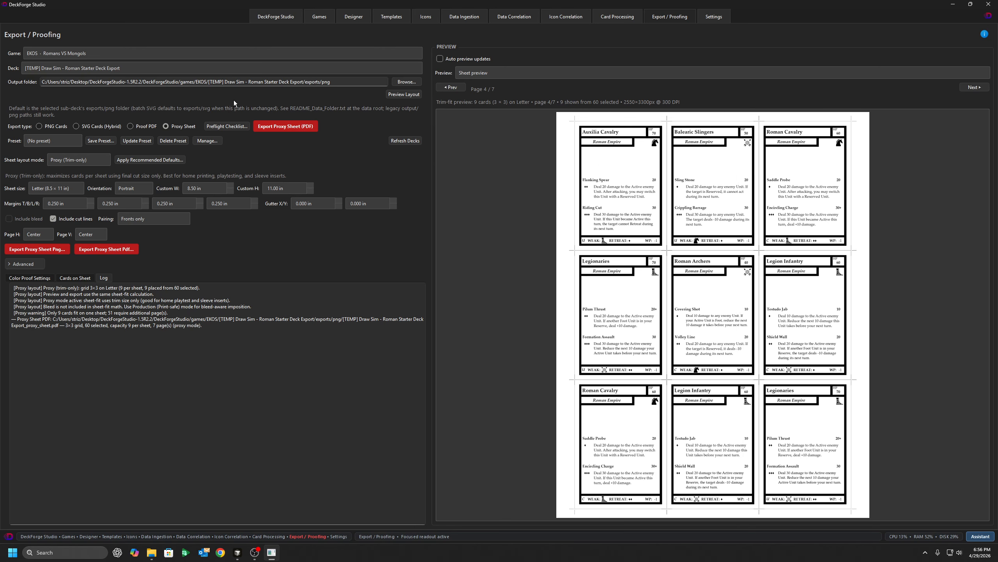
Return to the Games section and go to the DeckForge Studio start page
click(326, 19)
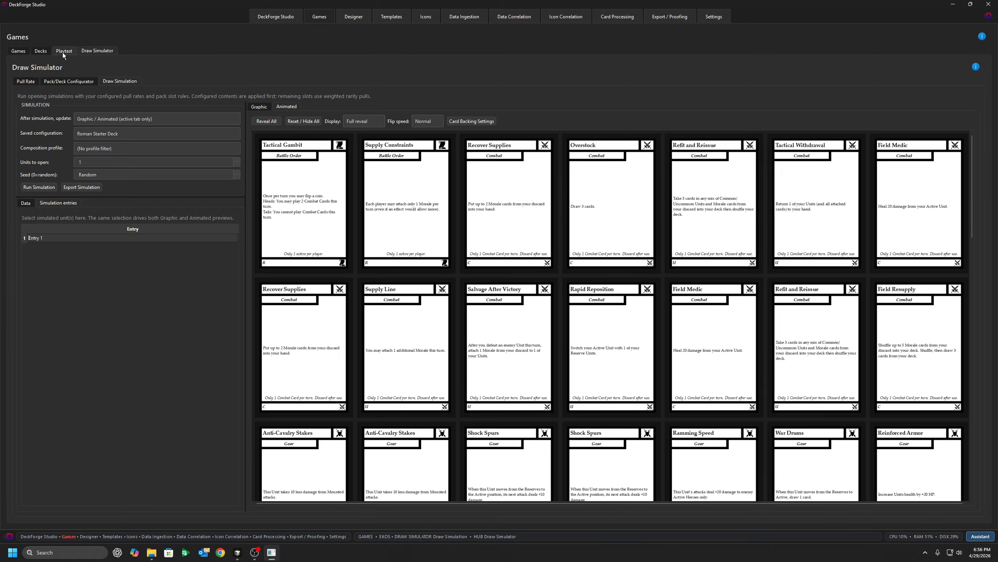
click(22, 50)
click(273, 17)
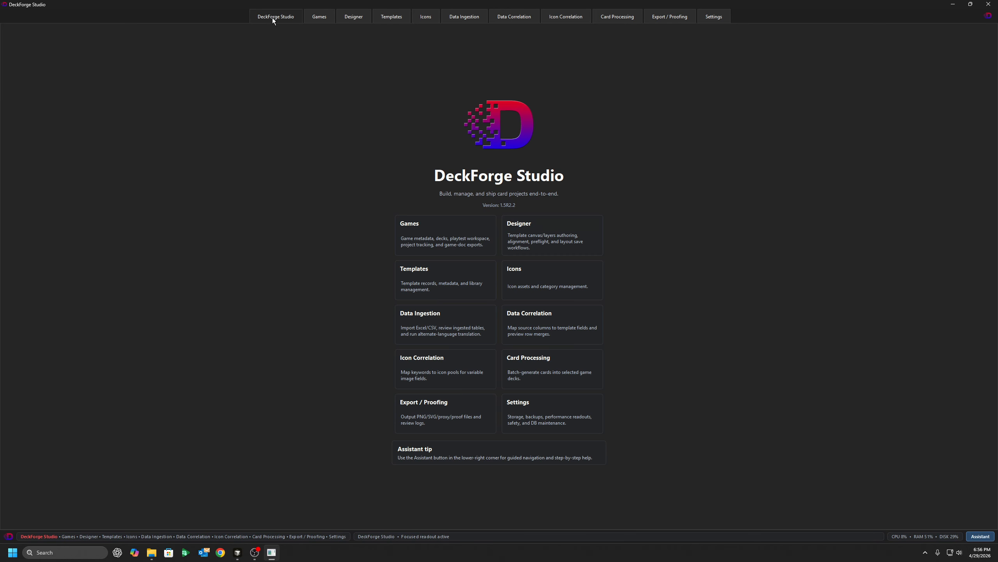